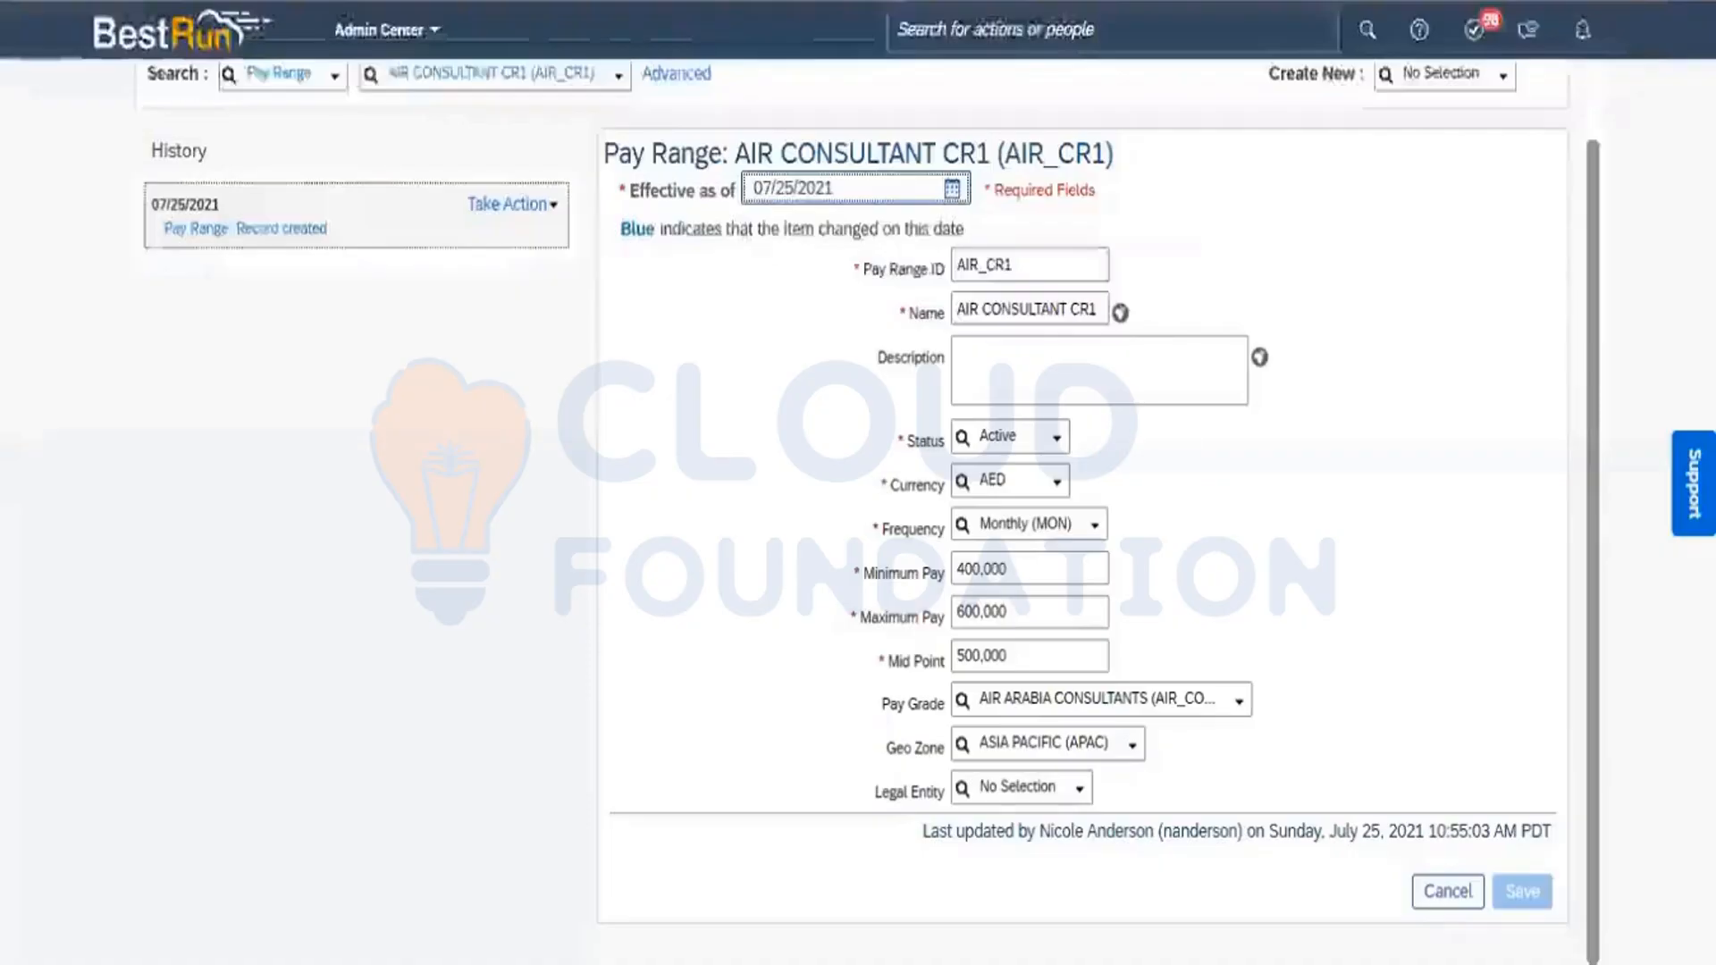
Find the employee by name, open the matching employee file, and inspect the subsections listed under Personal Information
click(950, 31)
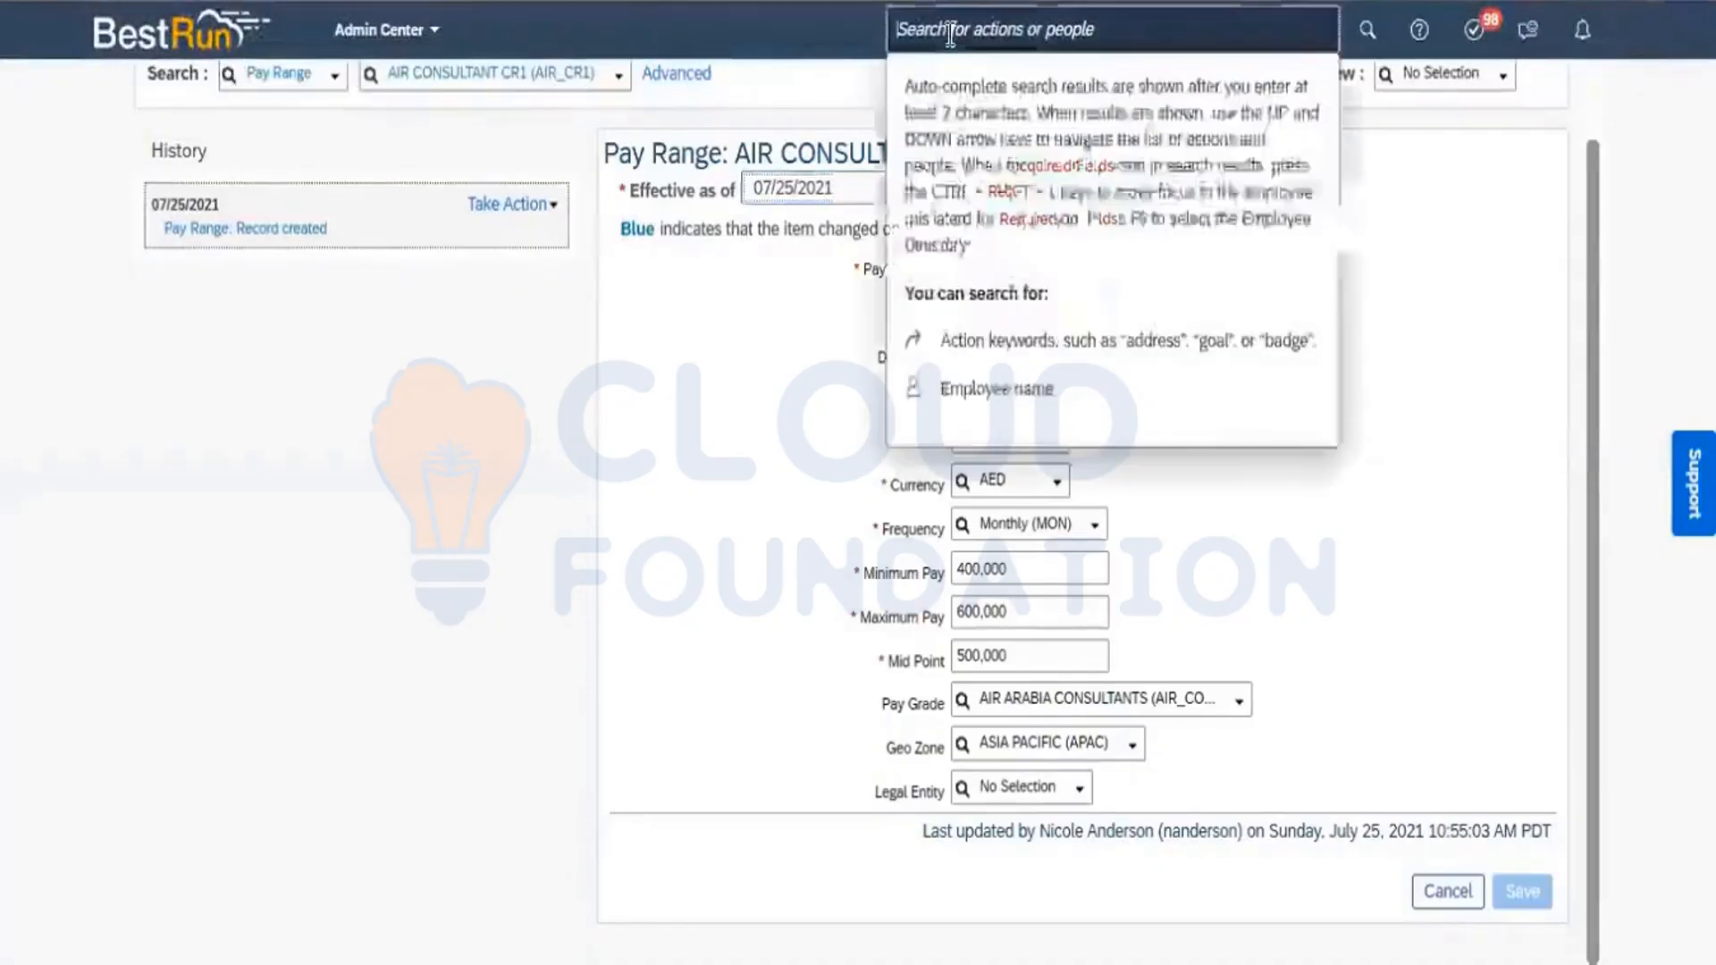
text(anil)
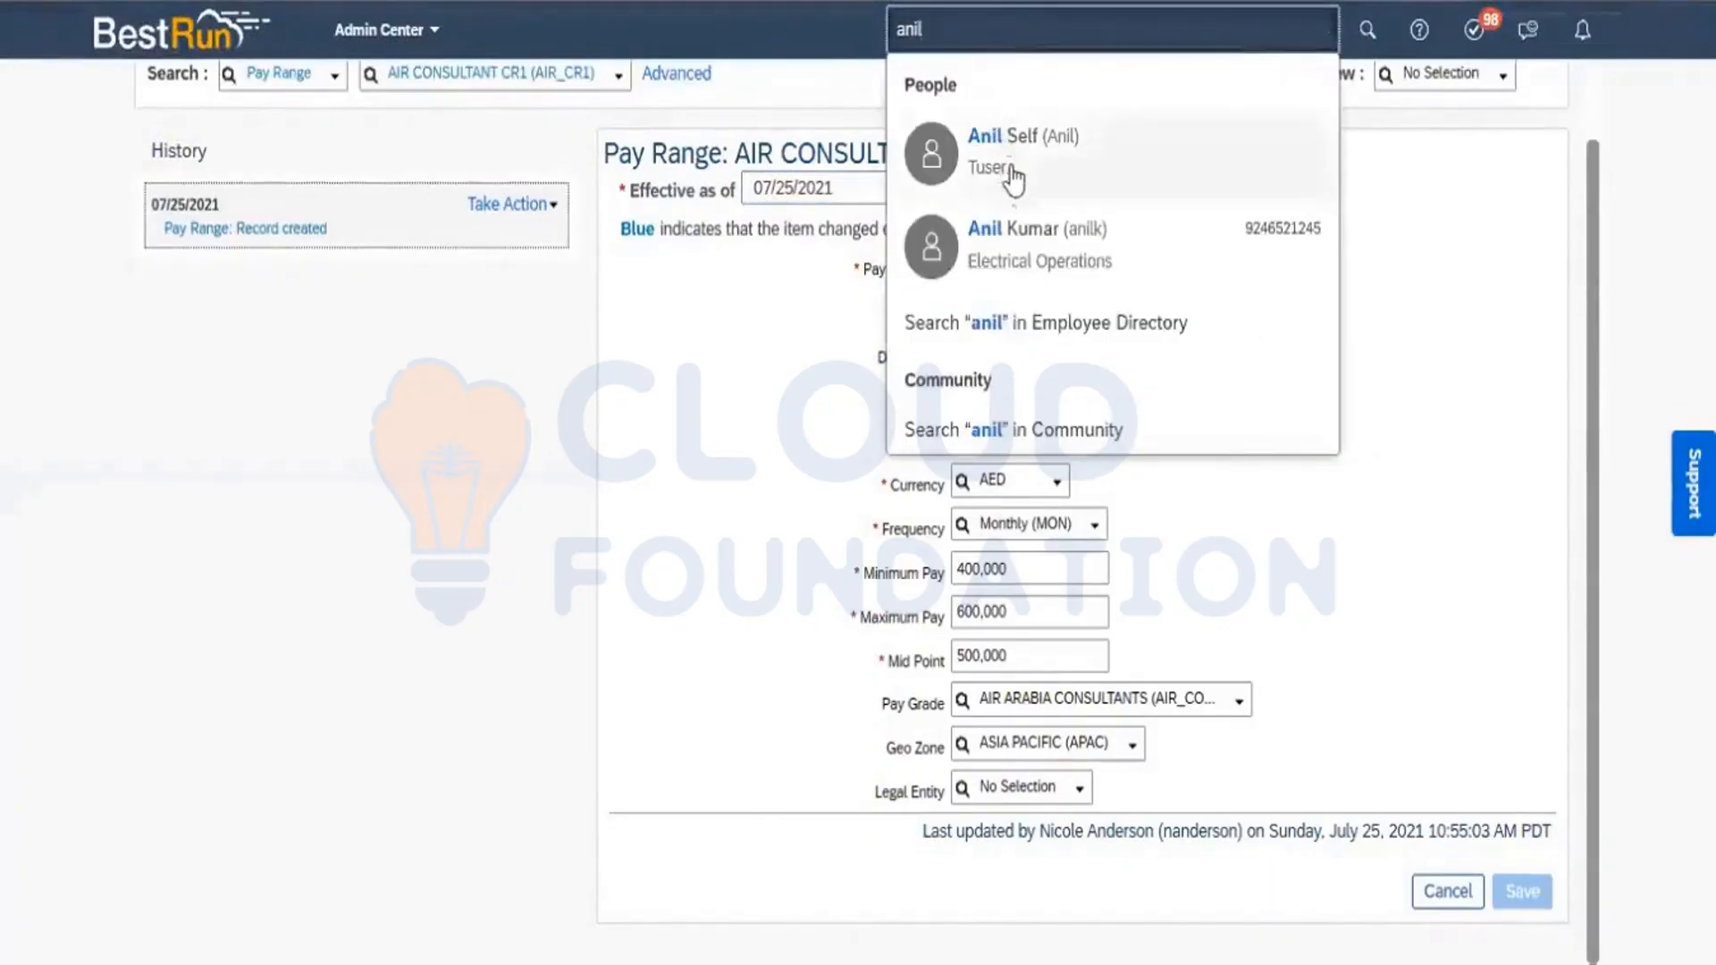
click(1034, 249)
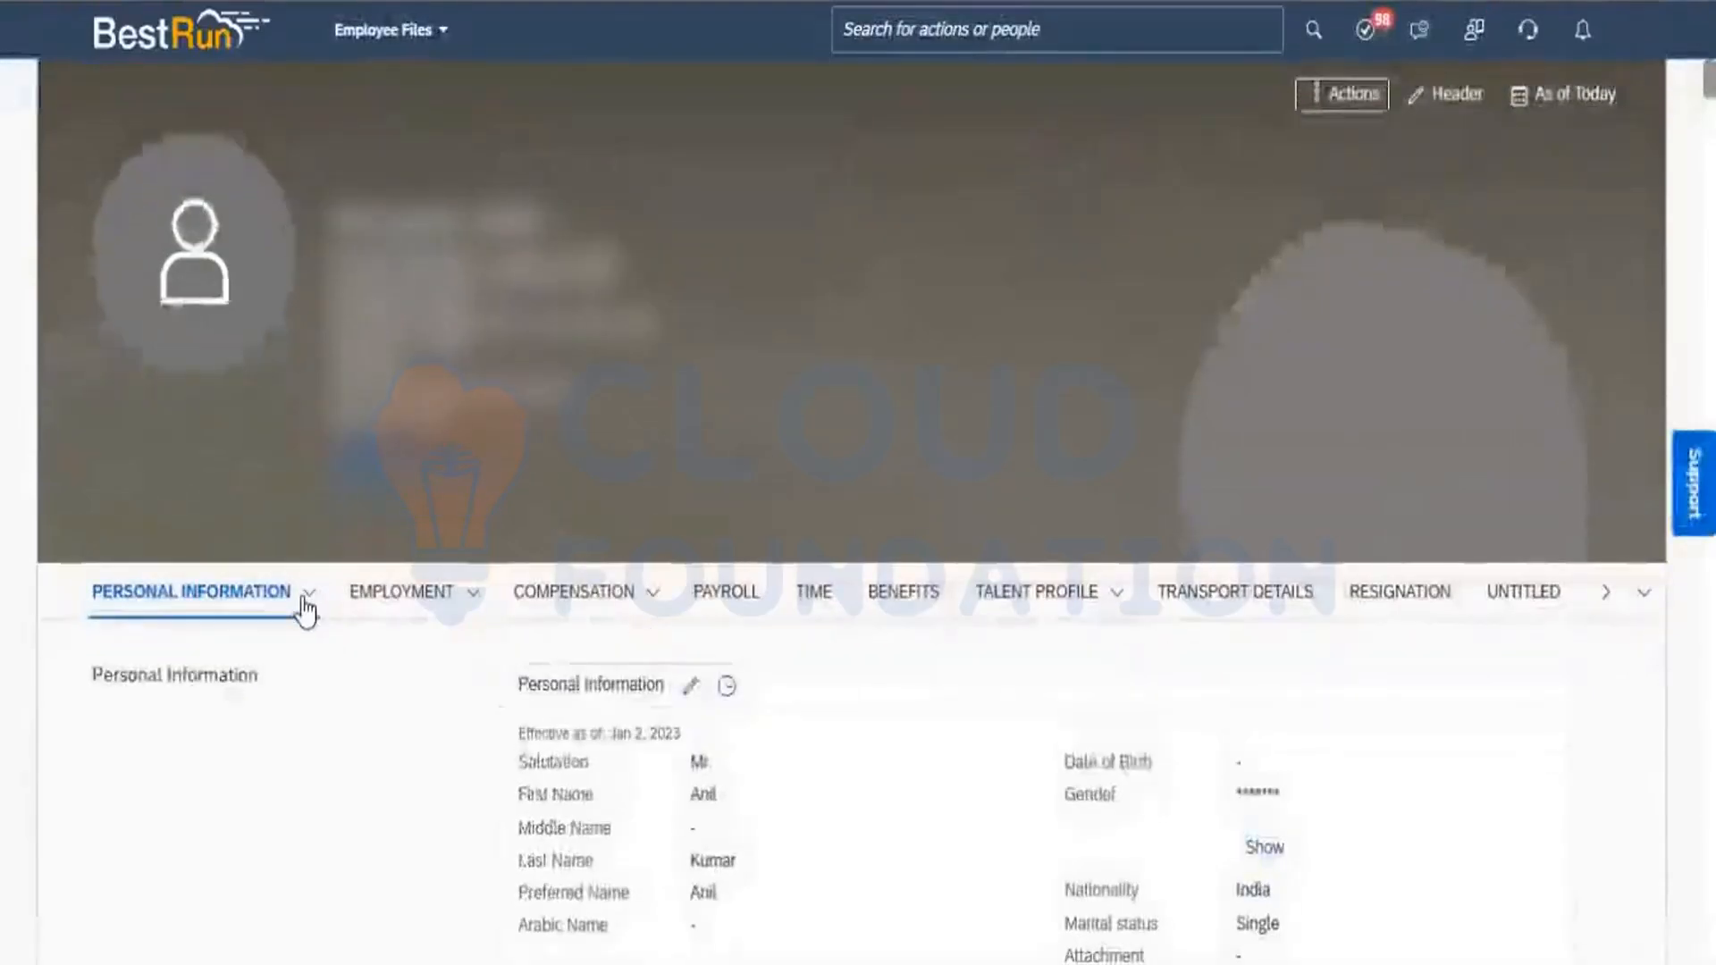
click(304, 600)
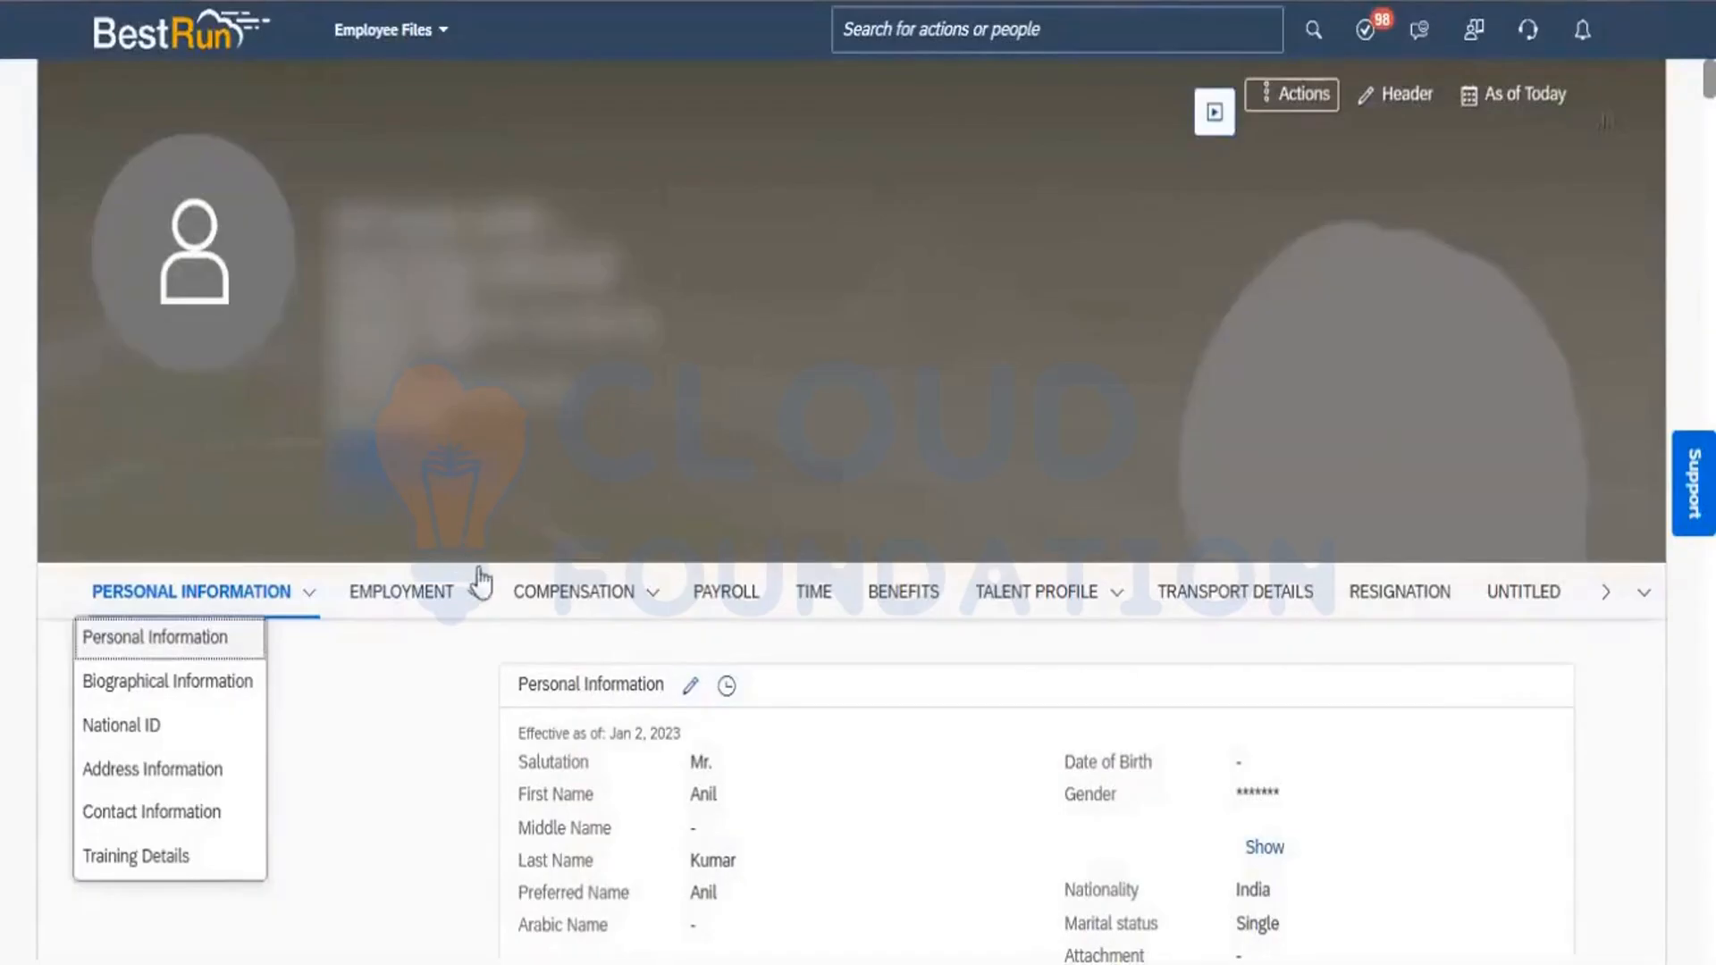
click(477, 608)
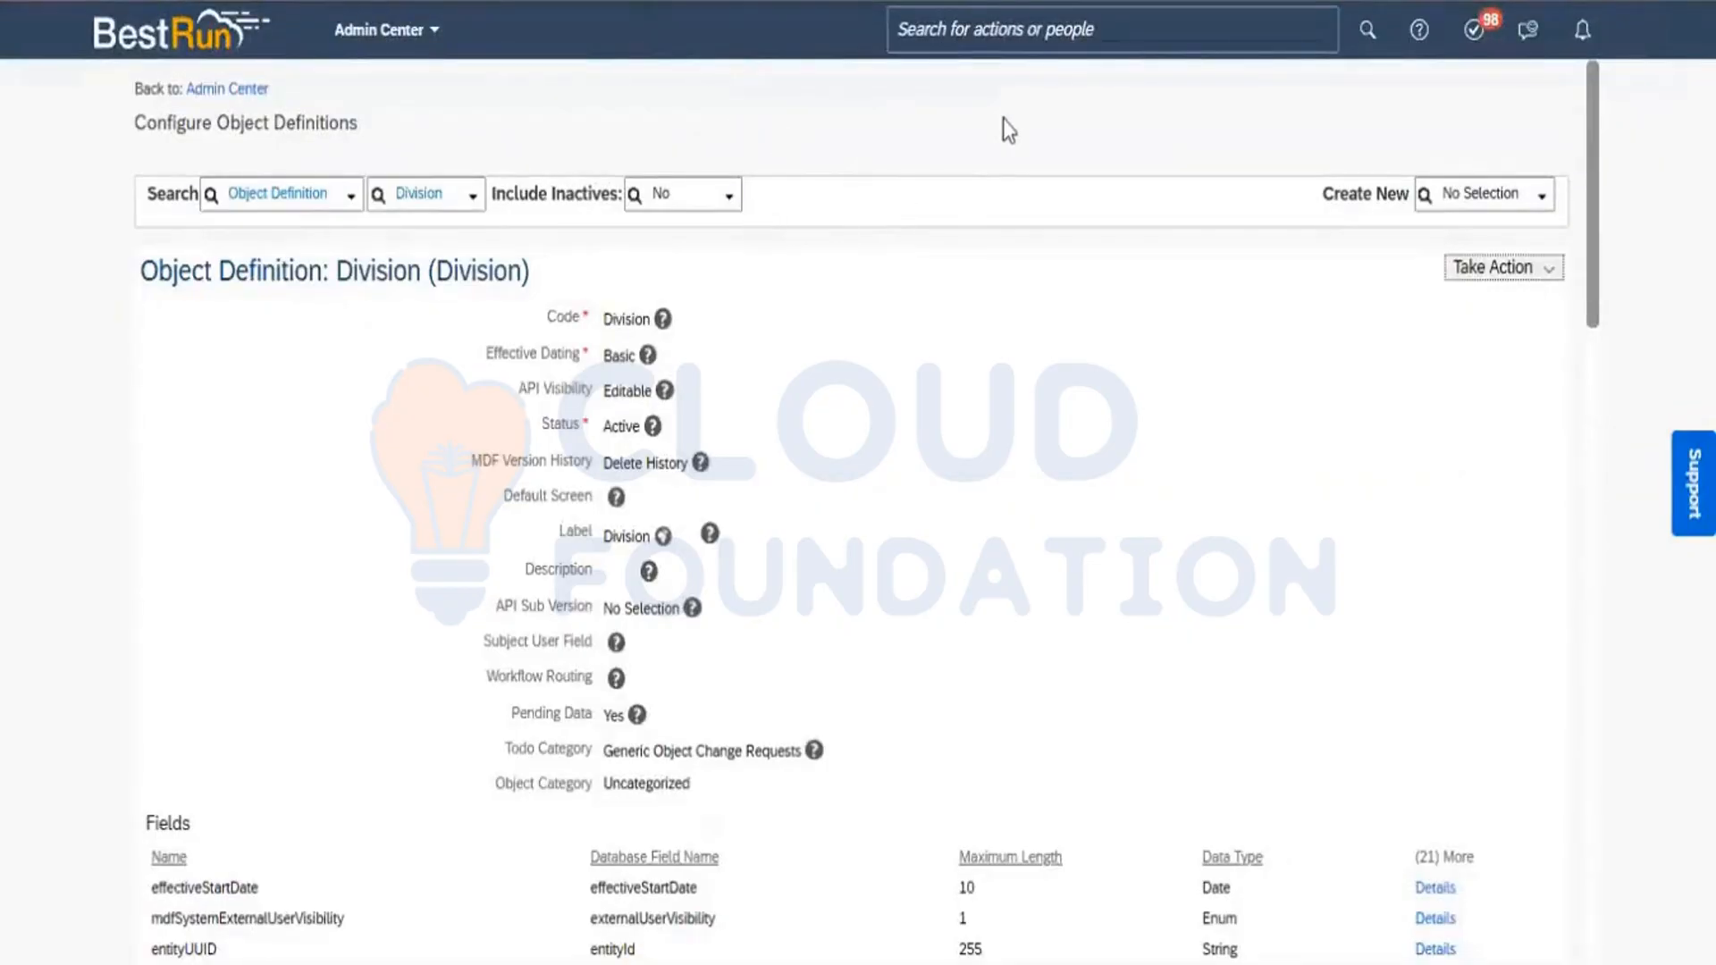
Look up the Training Details_TD object definition and permanently delete it, confirming the deletion
double_click(428, 198)
text(training)
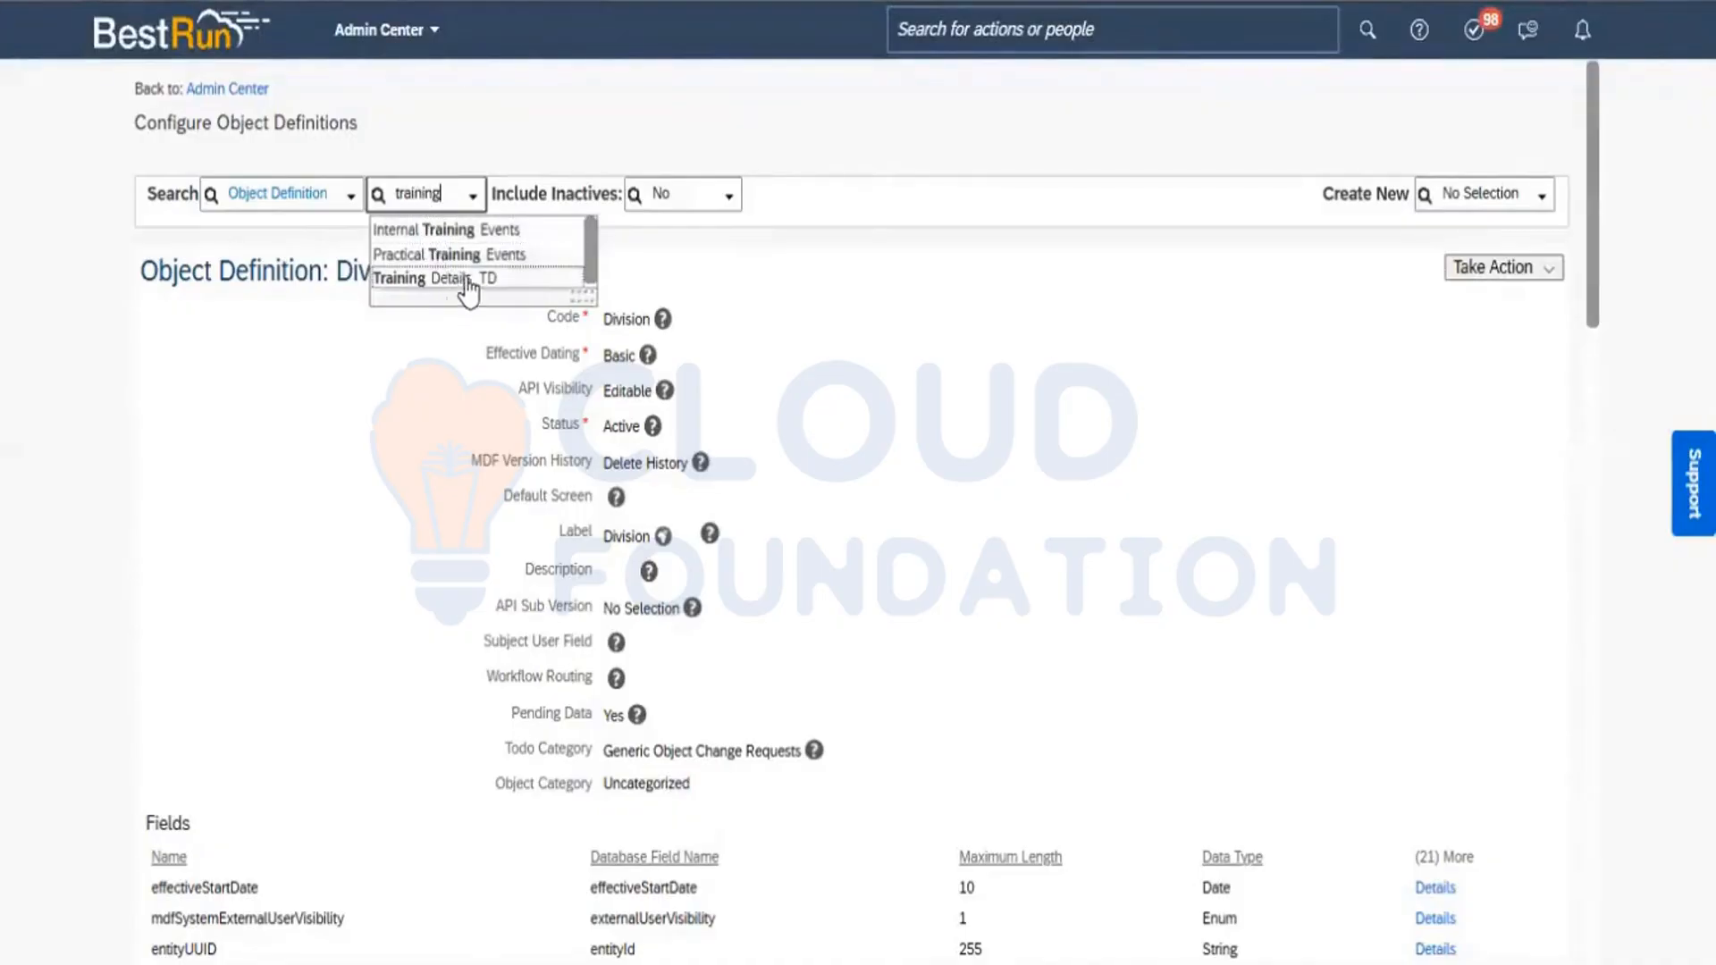
click(467, 279)
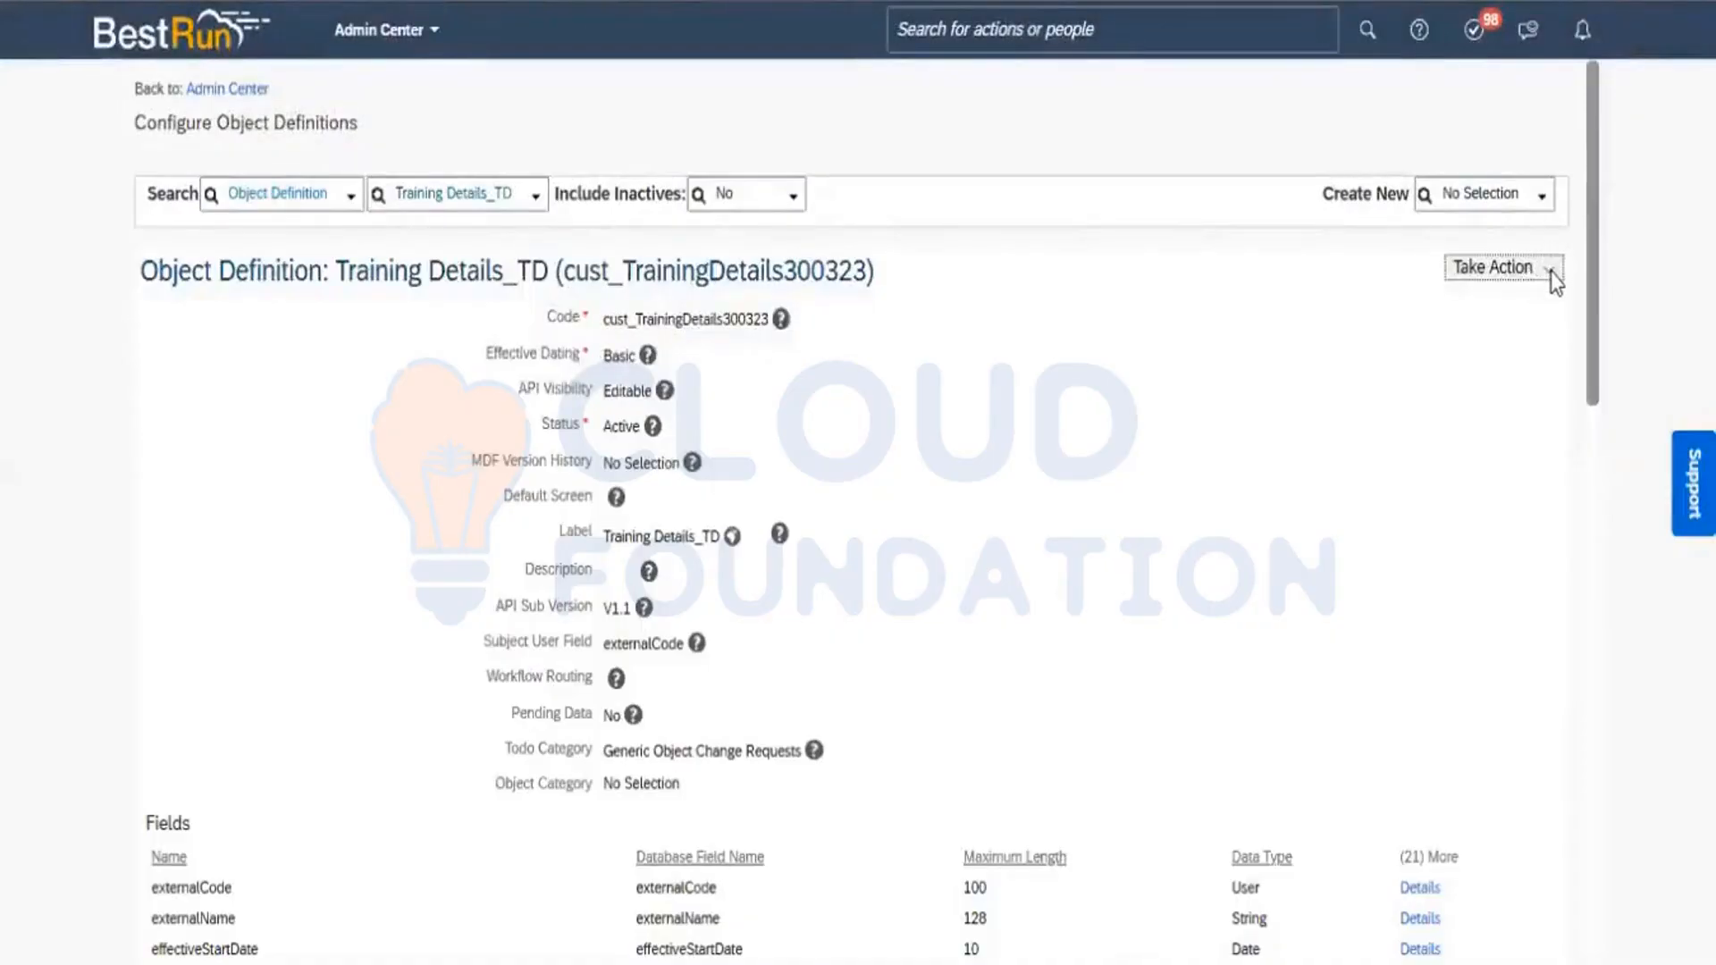
click(1551, 274)
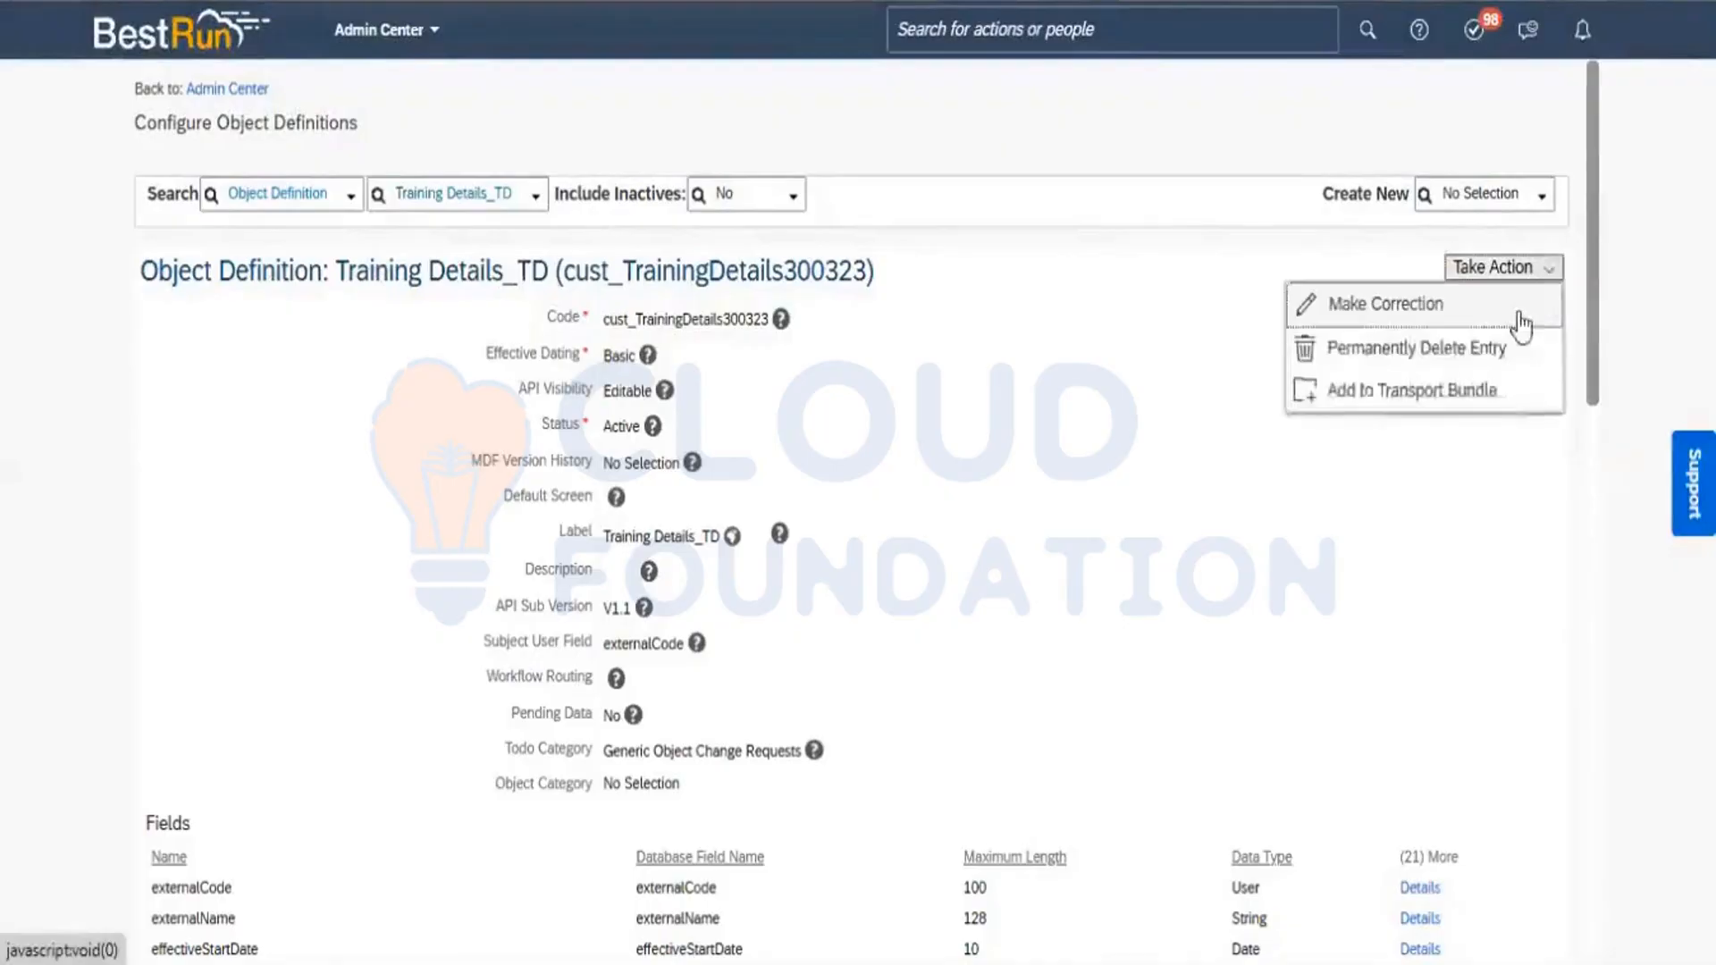
click(1428, 351)
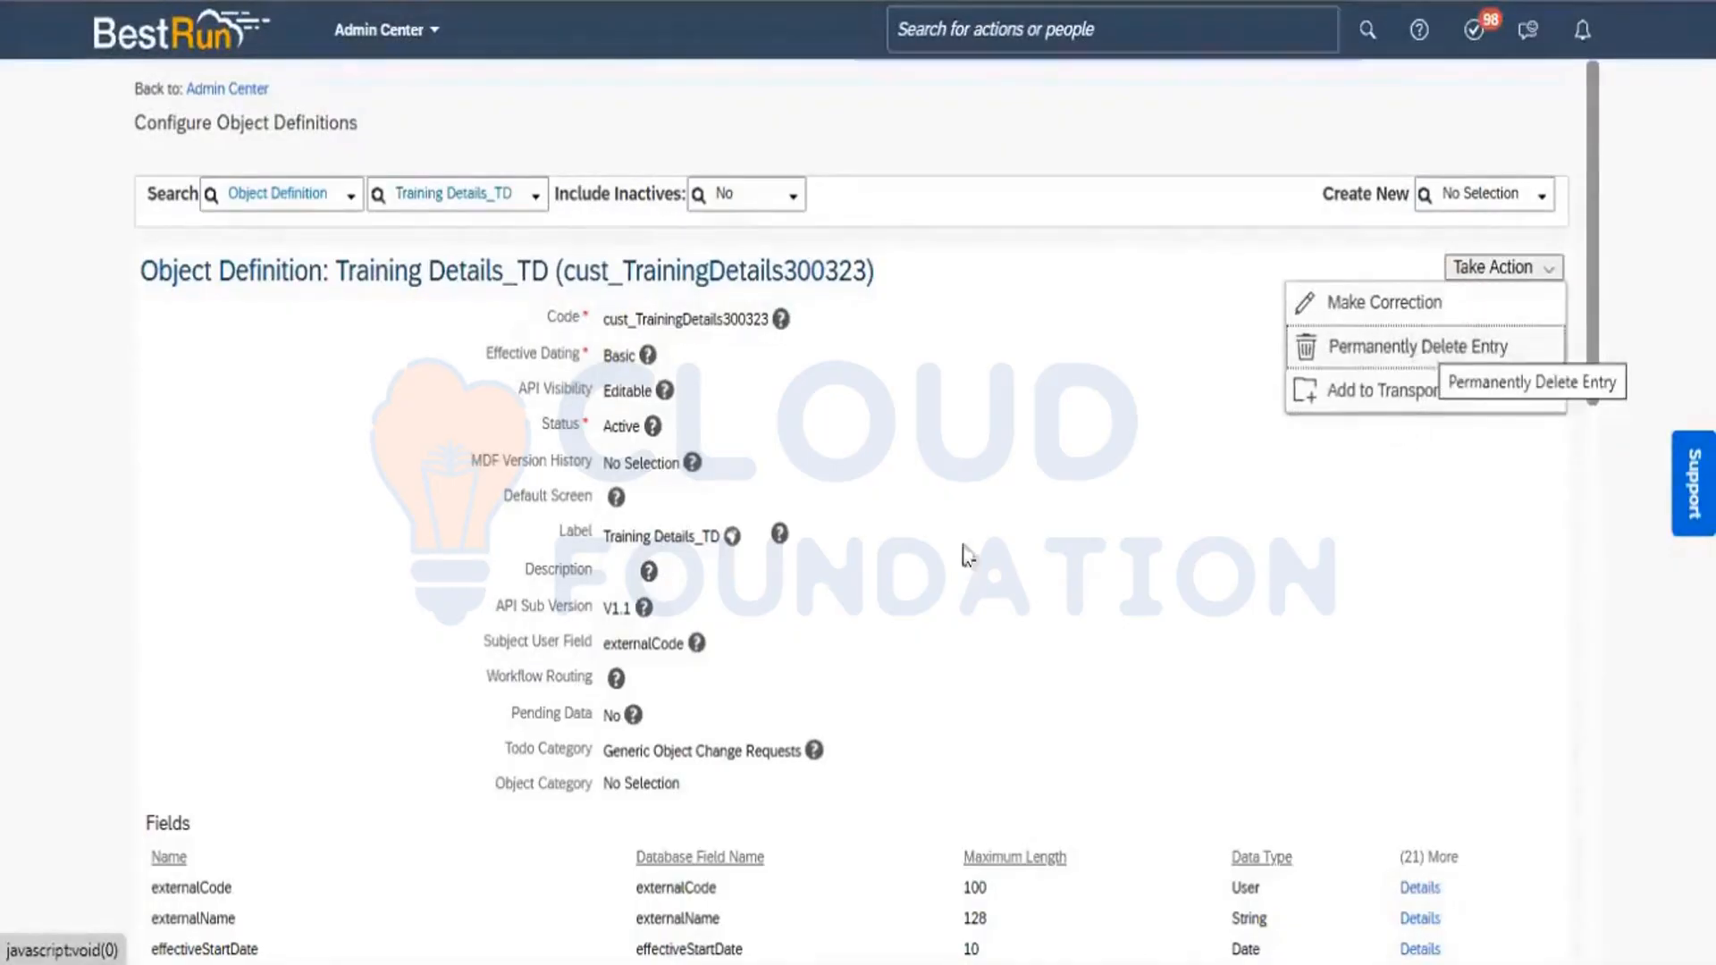
click(1028, 612)
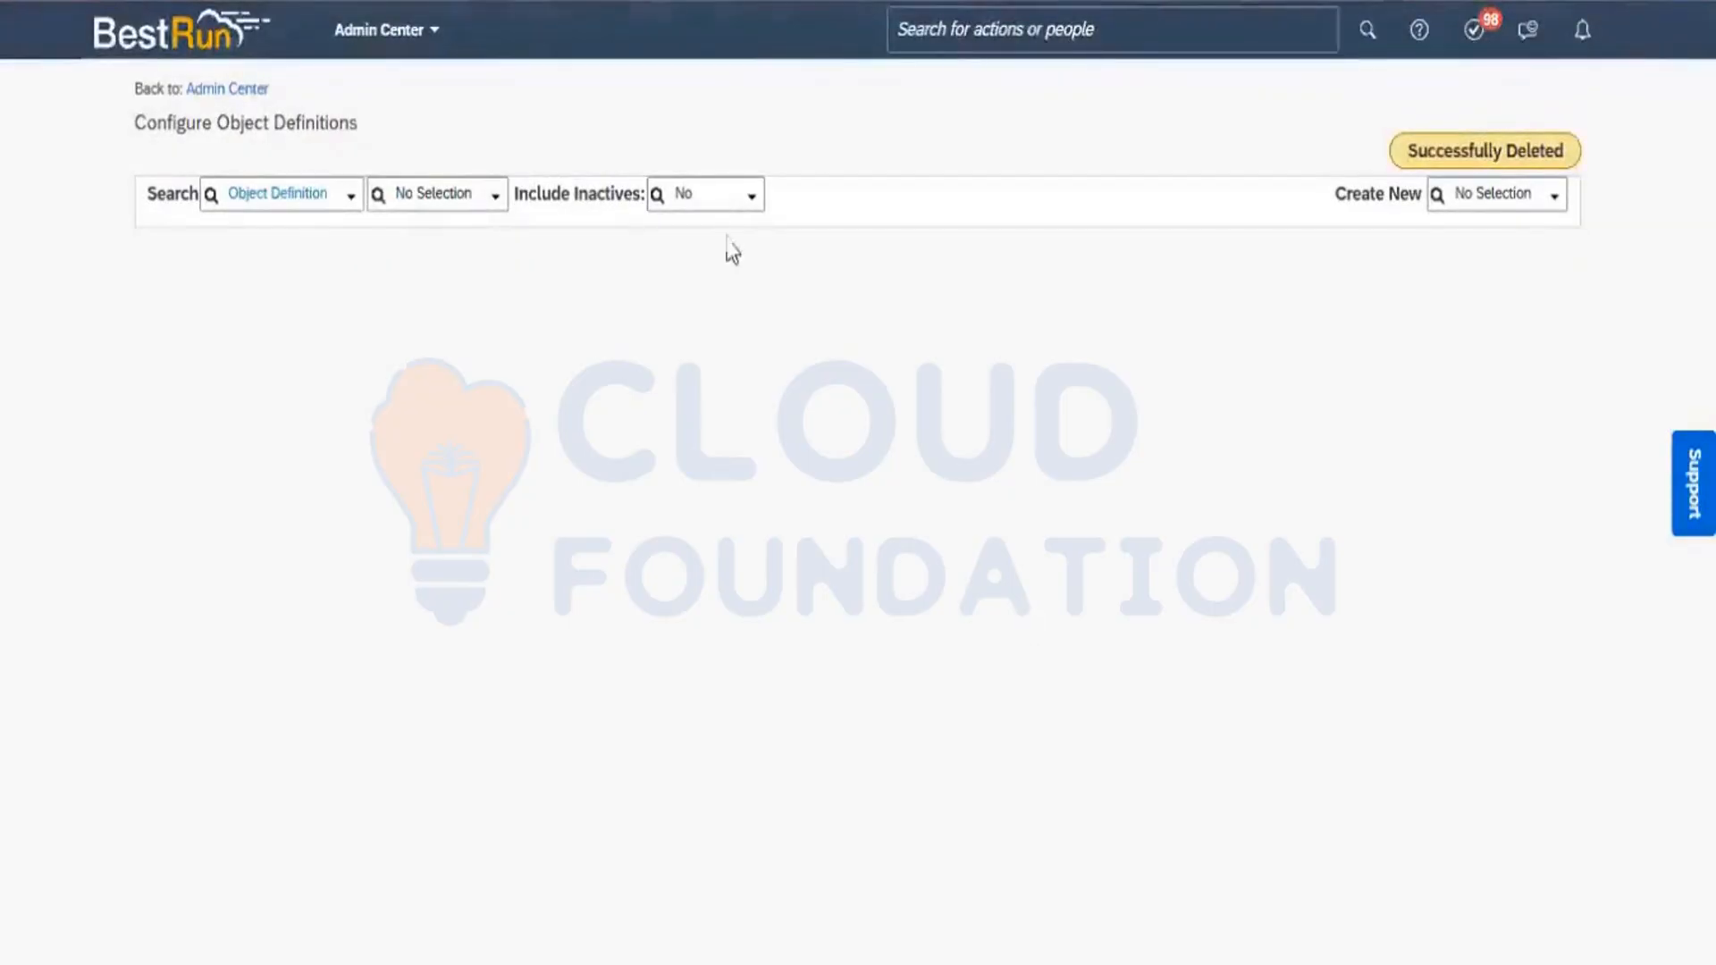
Search the actions for "people profile" and open Configure People Profile
click(950, 18)
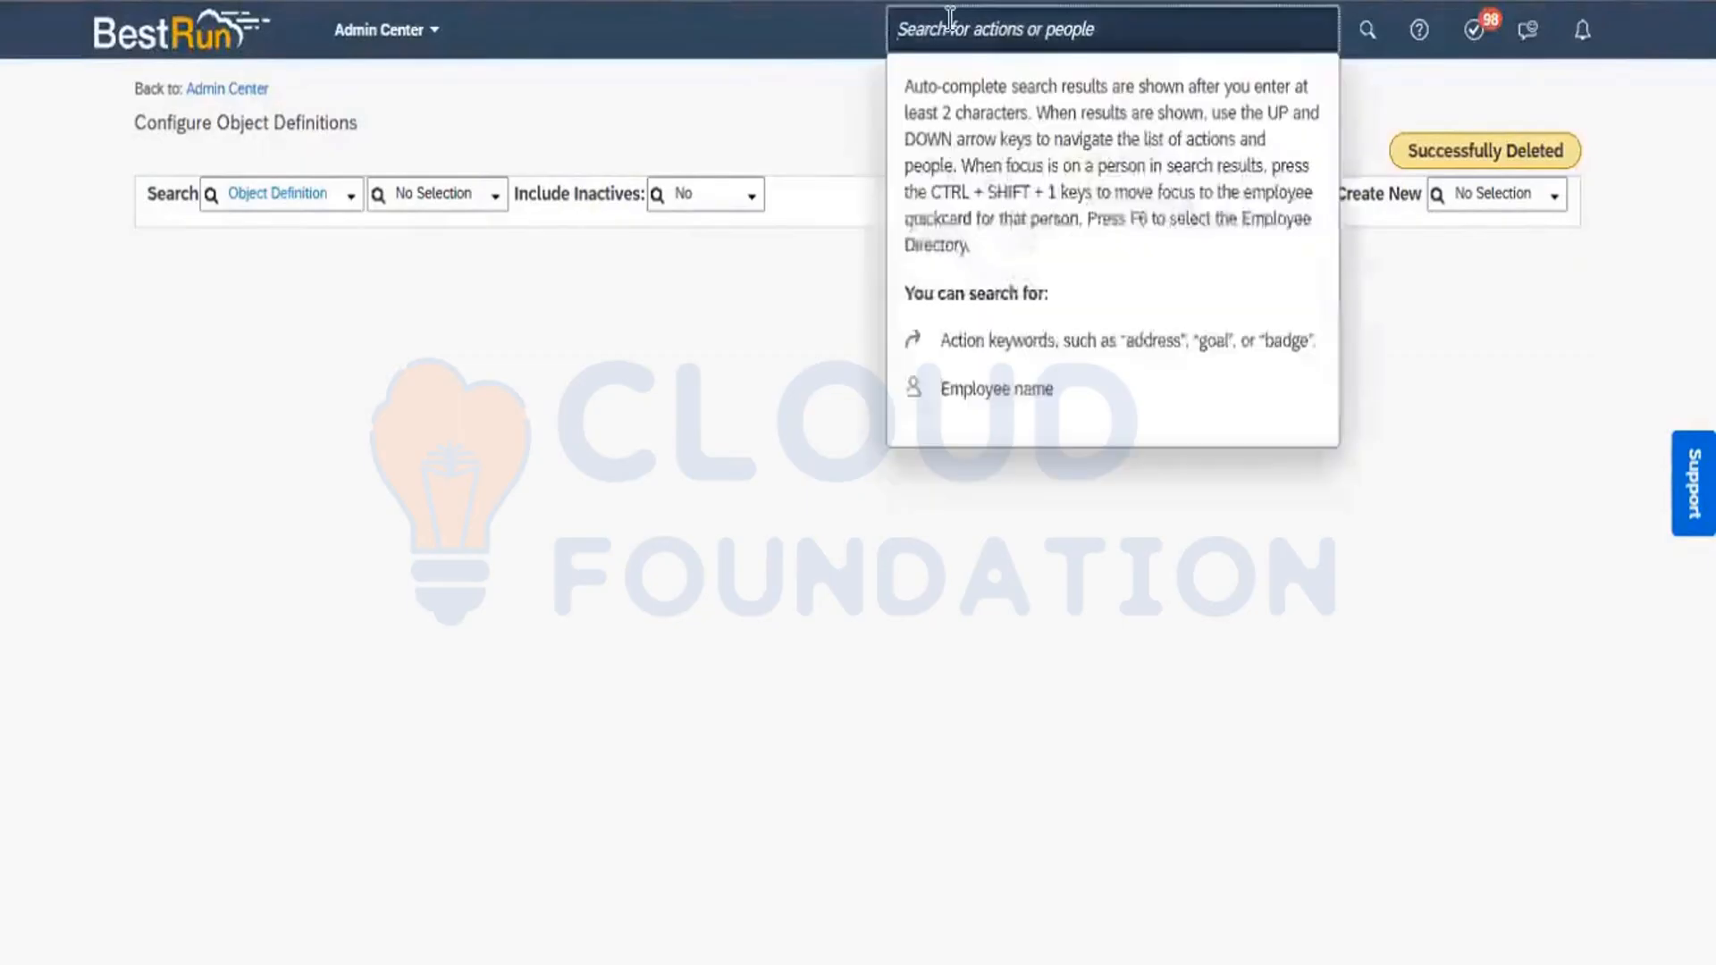
text(people)
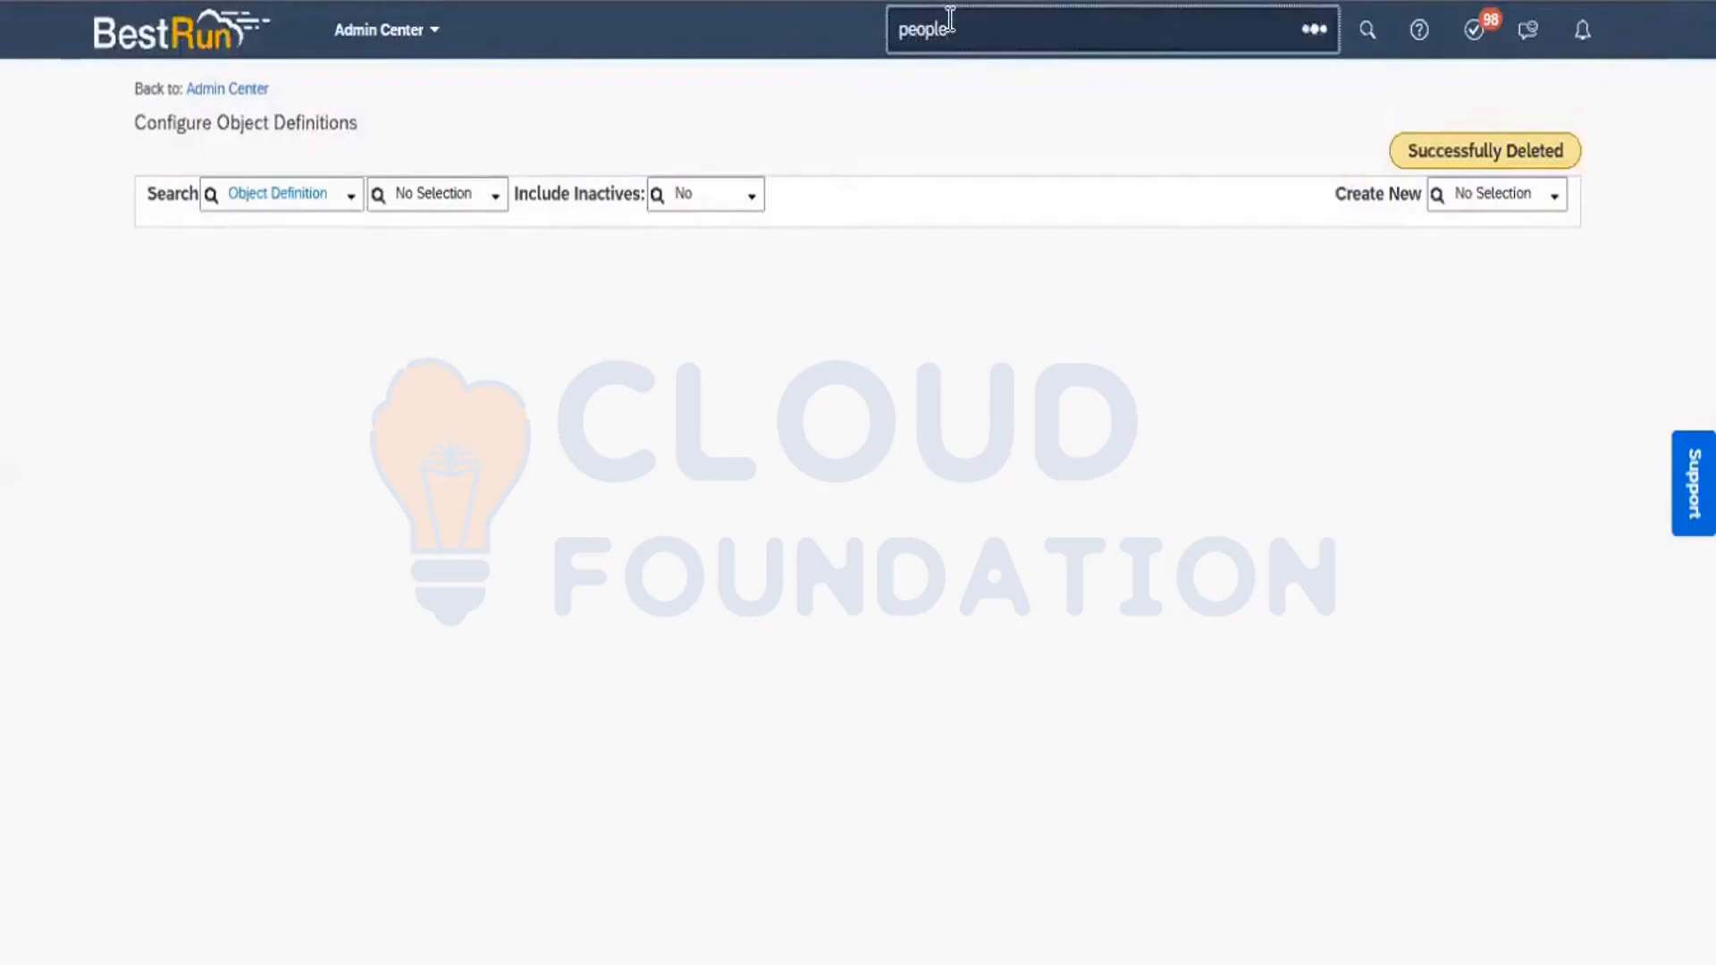
text( rp)
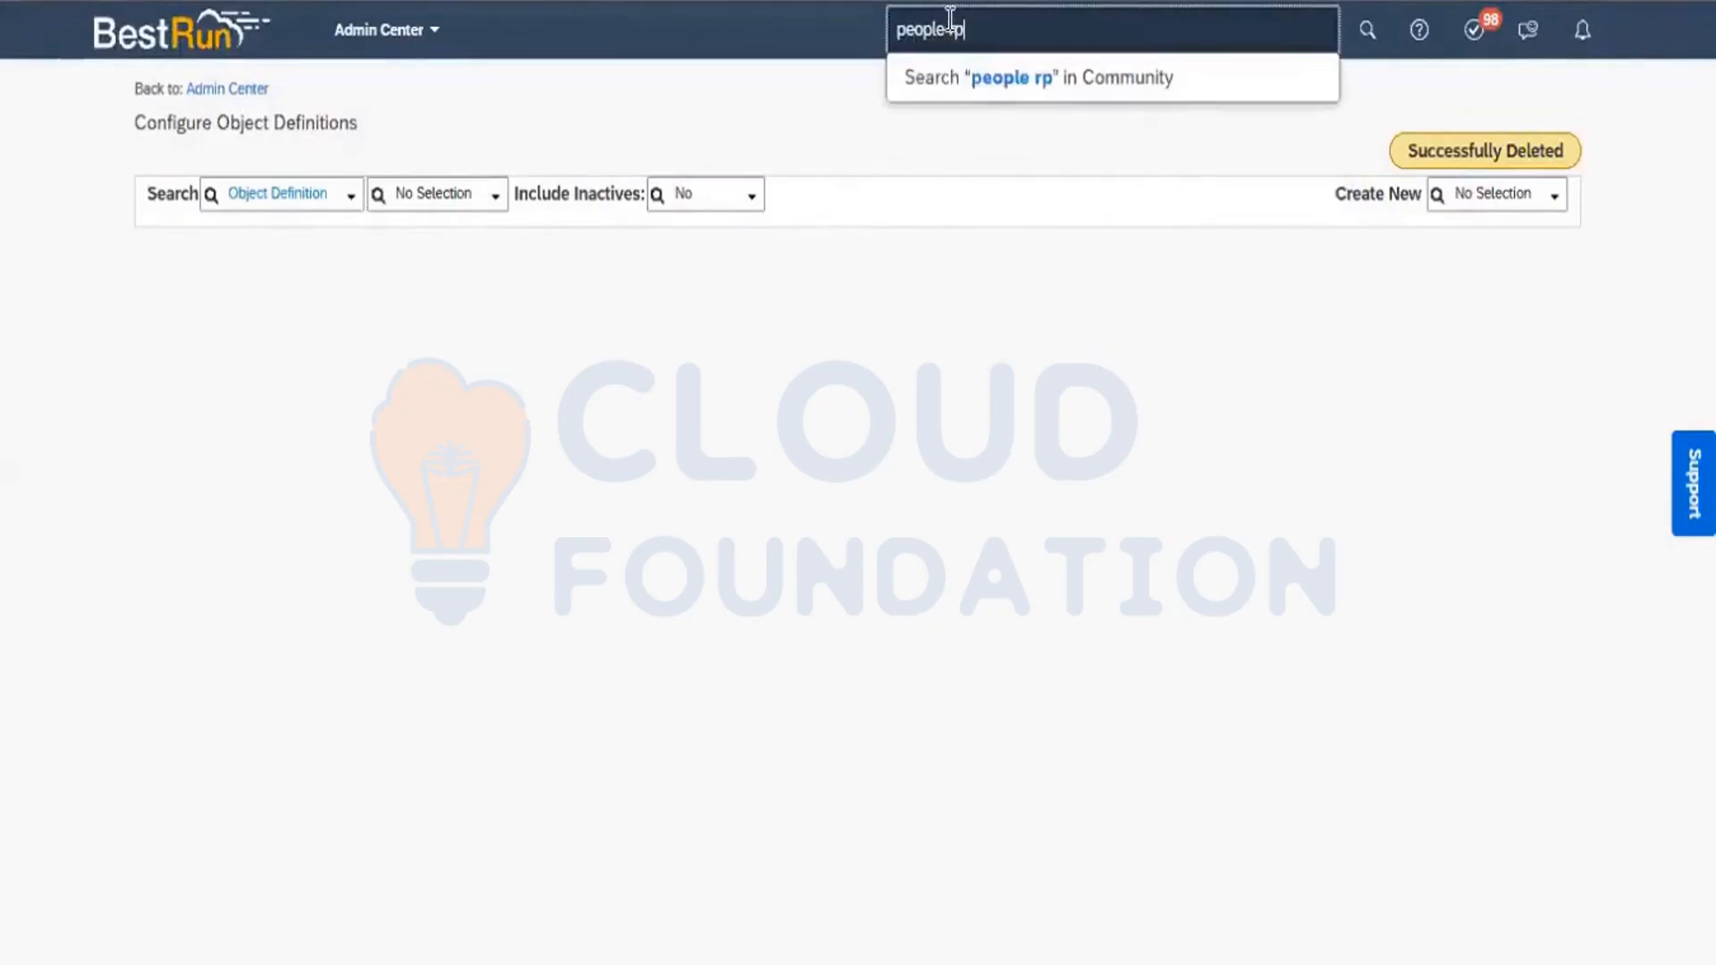
key(BackSpace)
key(BackSpace)
key(BackSpace)
text(profile)
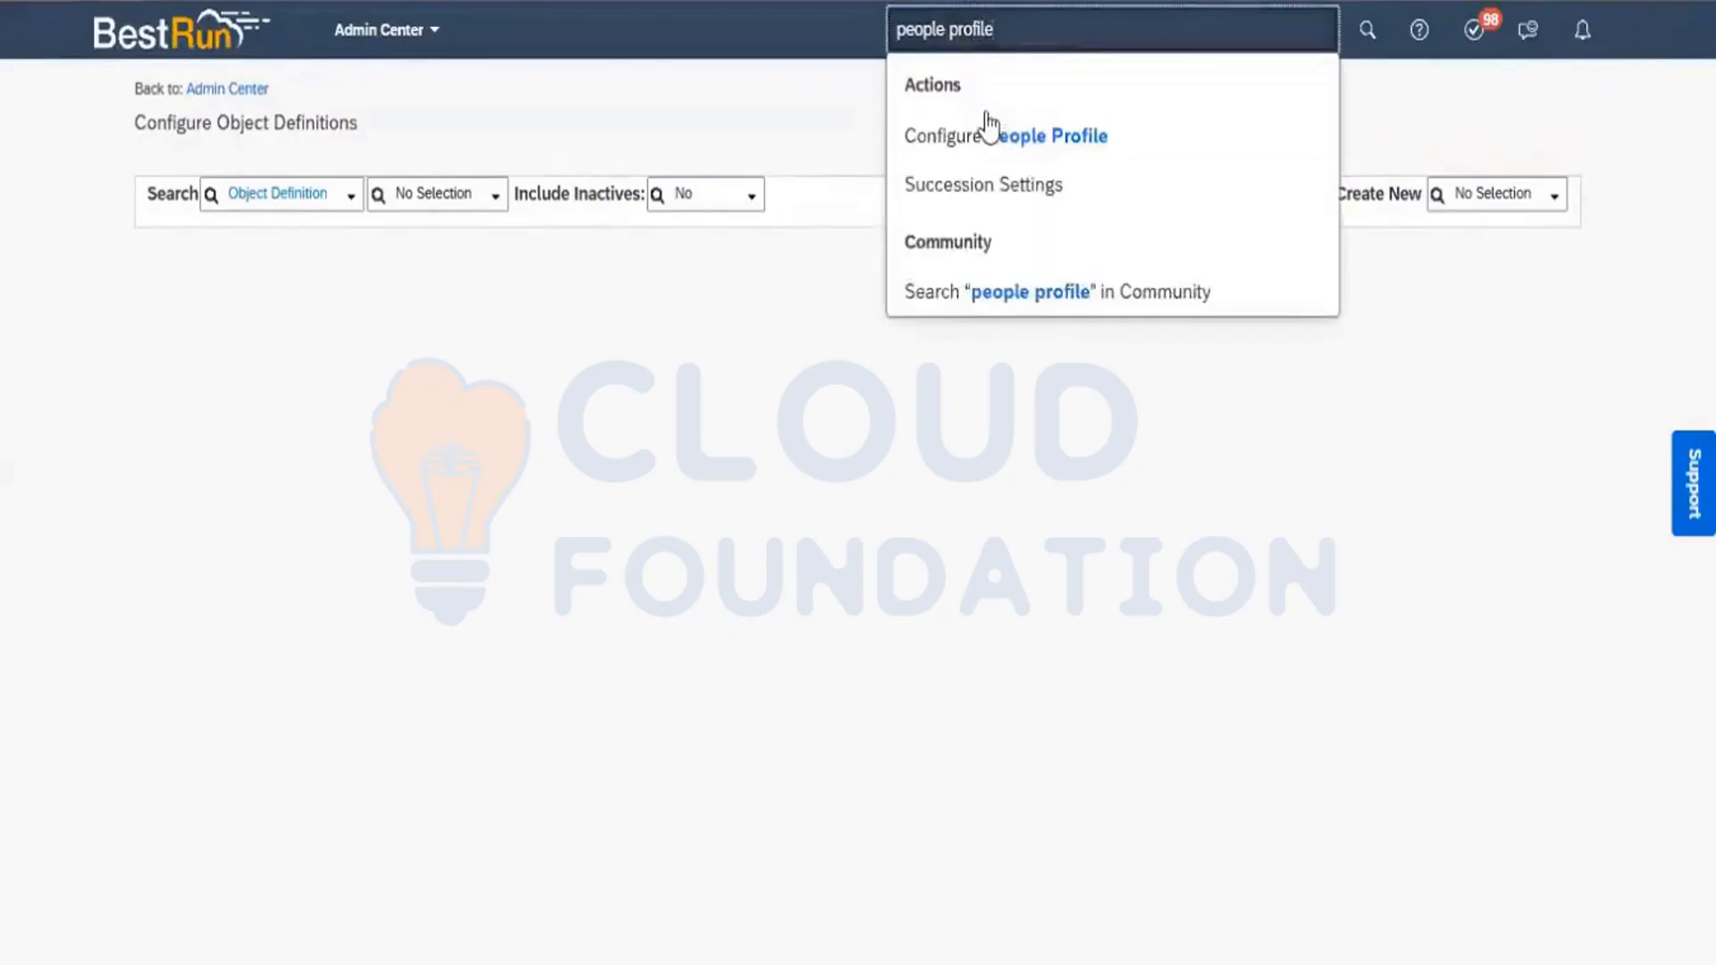
click(988, 132)
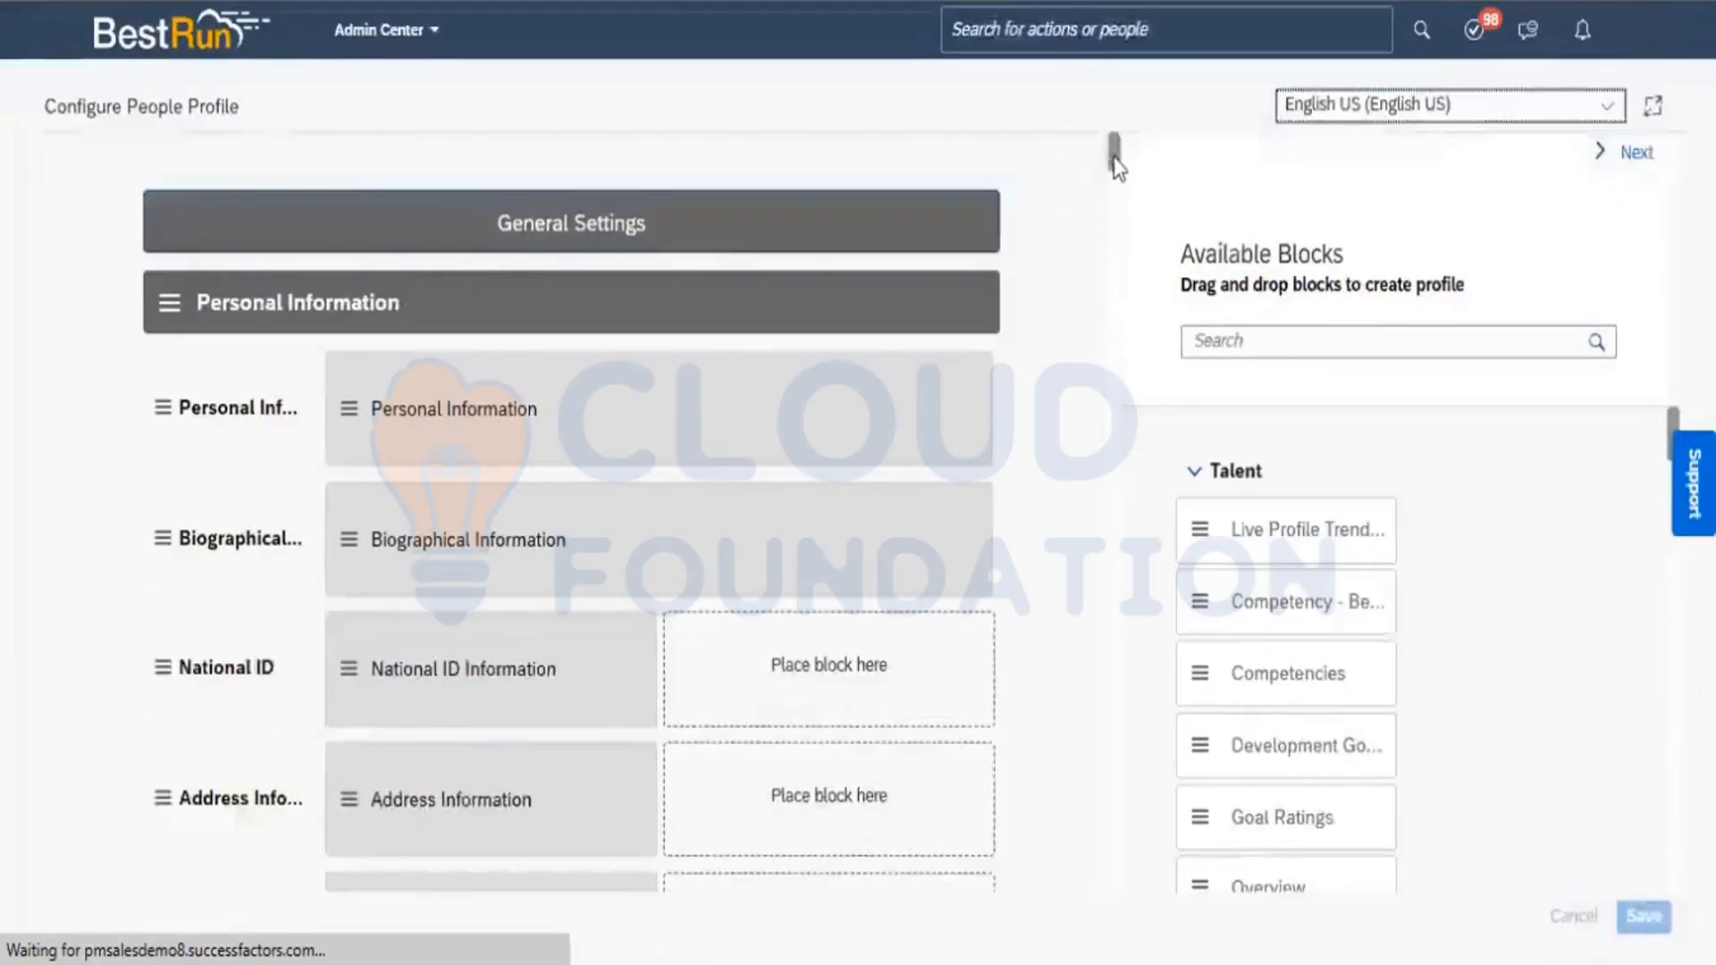
Remove the Training Details subsection with its blocks from the Personal Information section and save the people profile
drag(1113, 159, 1117, 185)
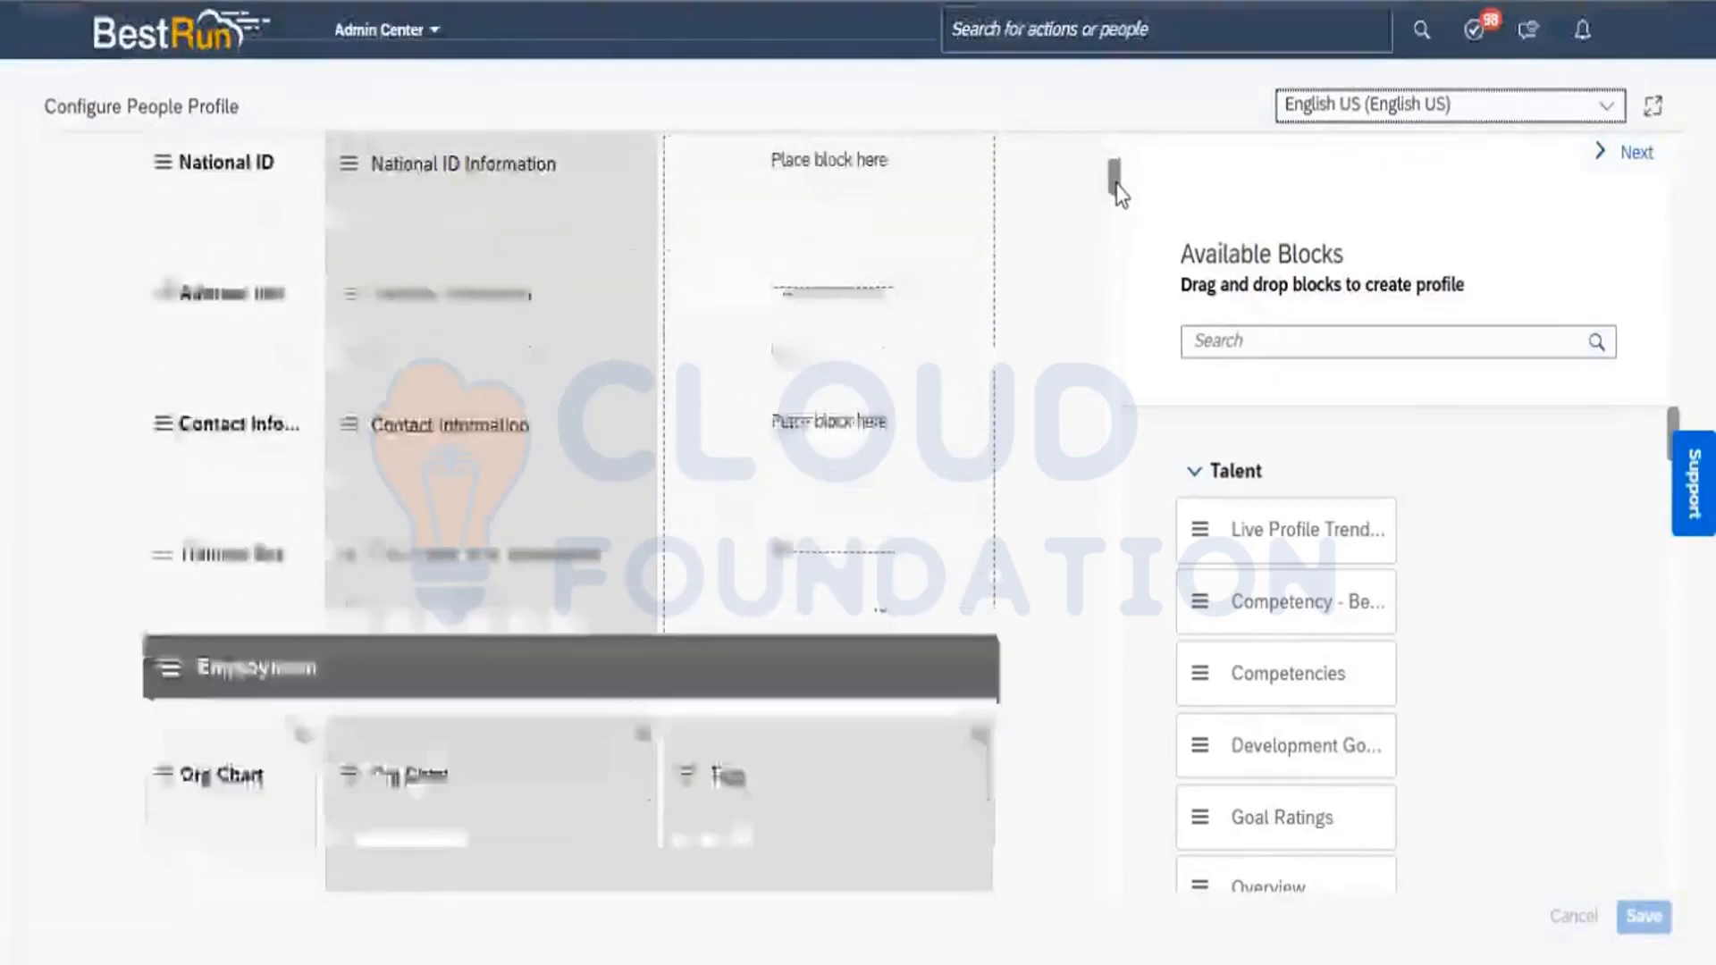
click(222, 559)
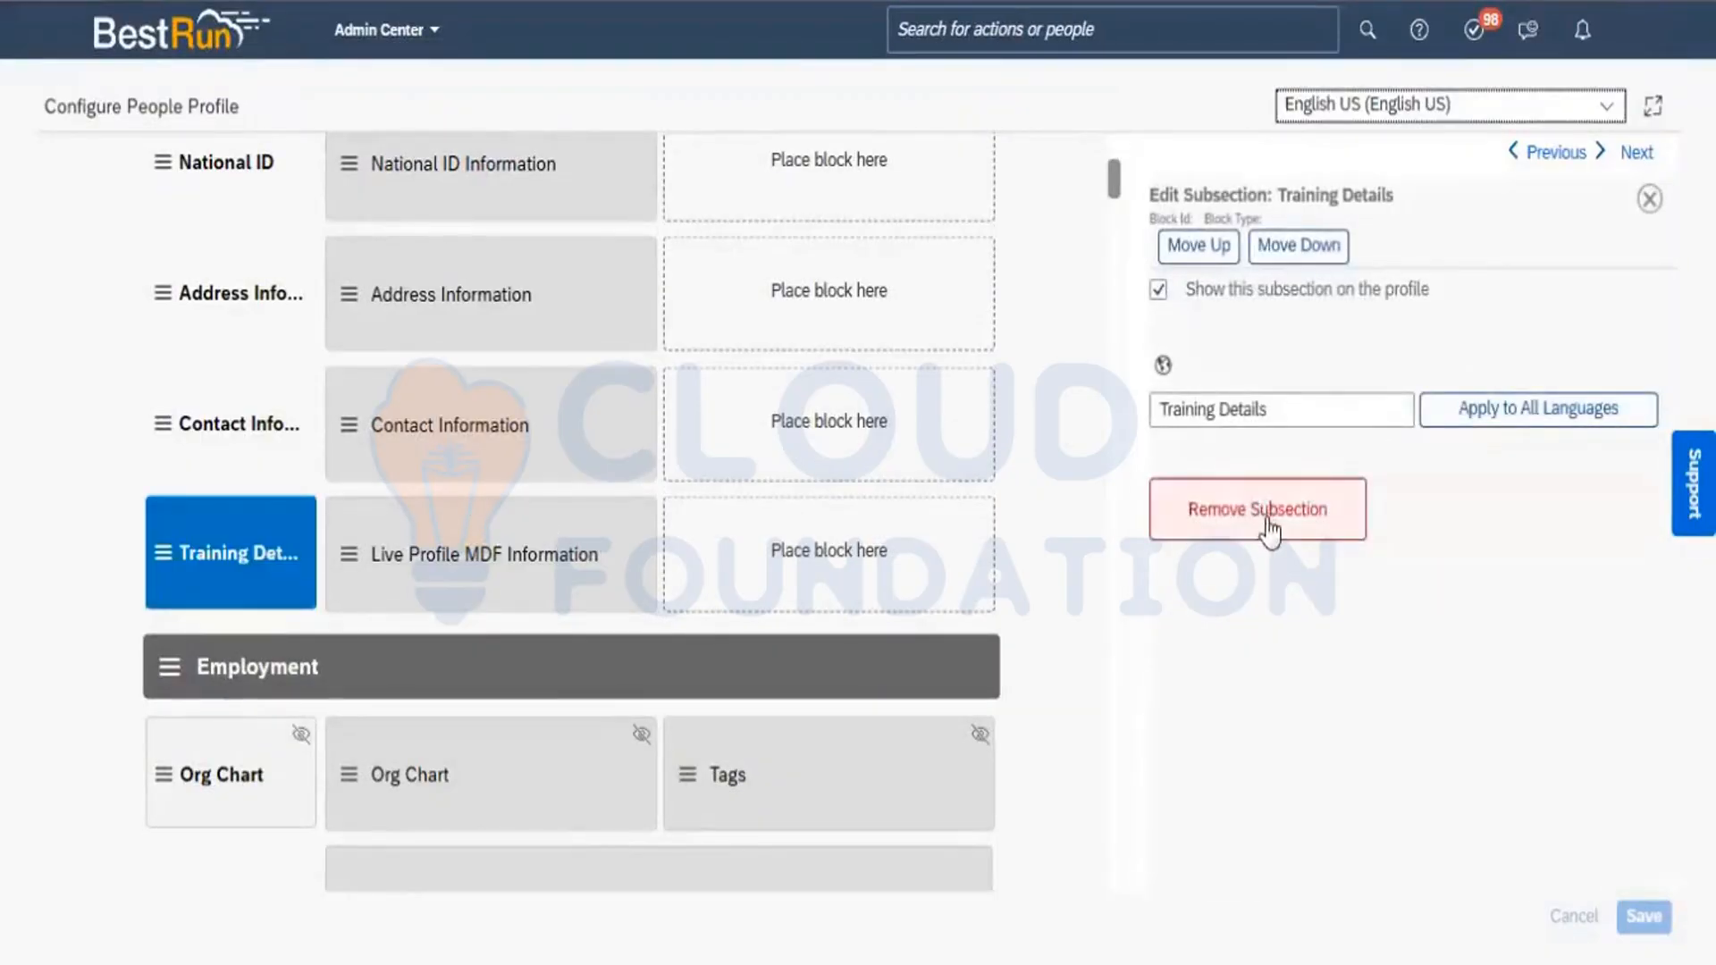
click(1267, 523)
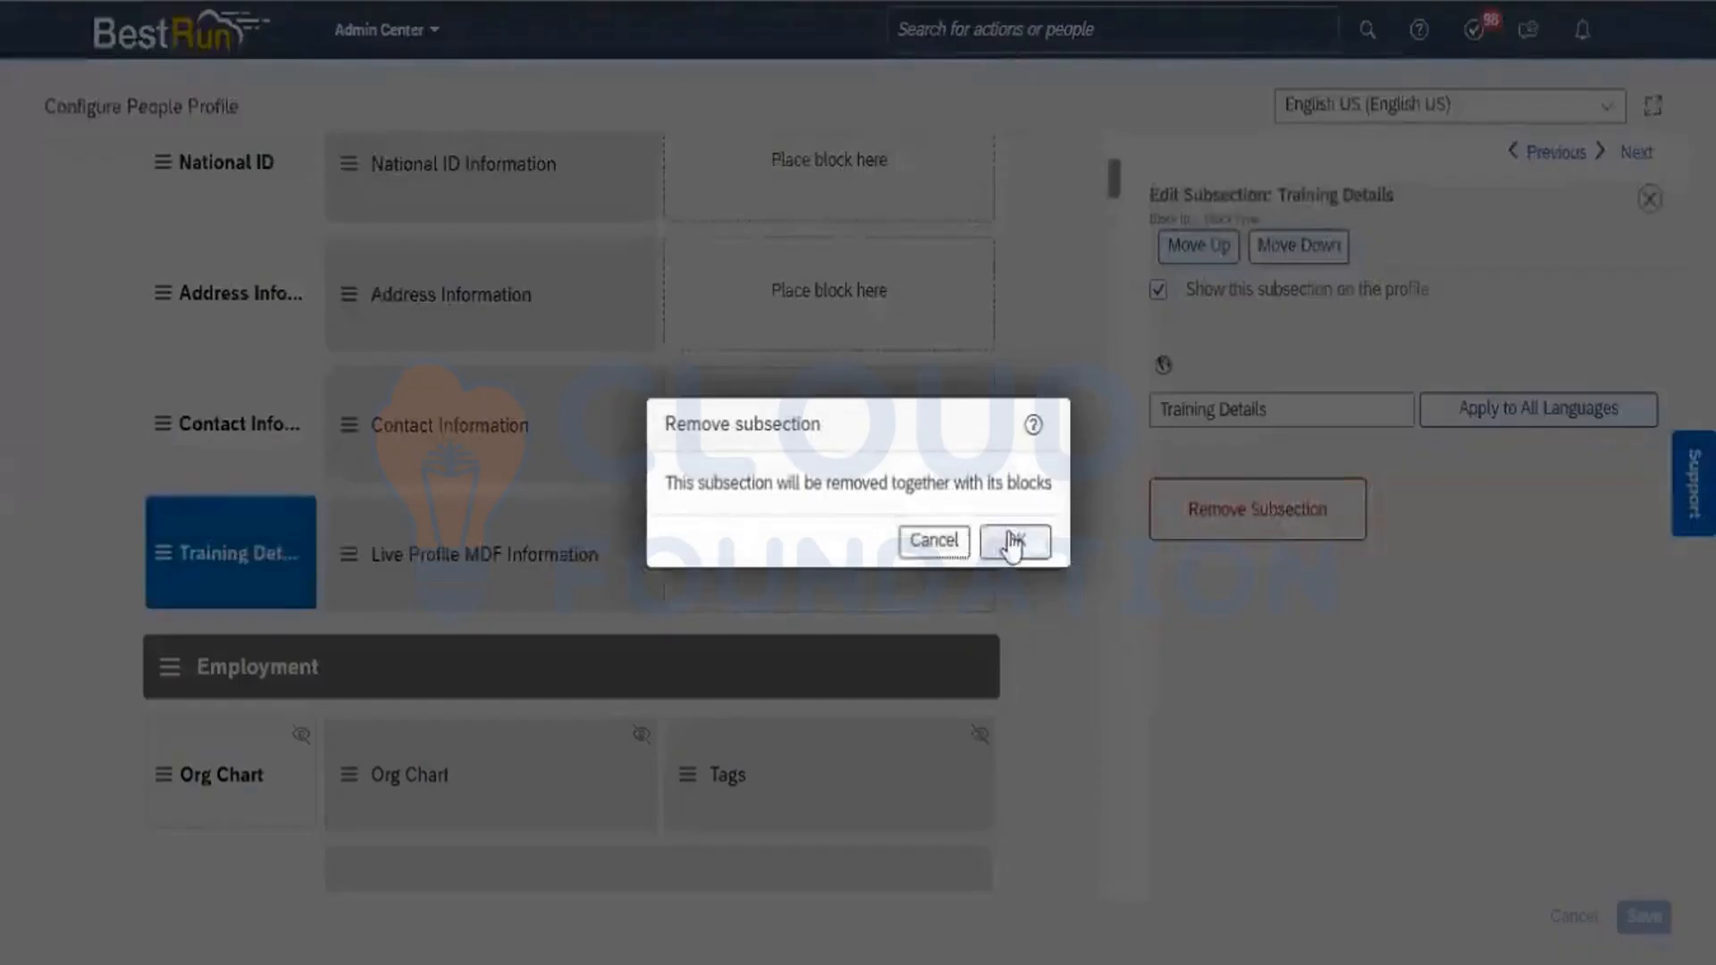
click(1014, 541)
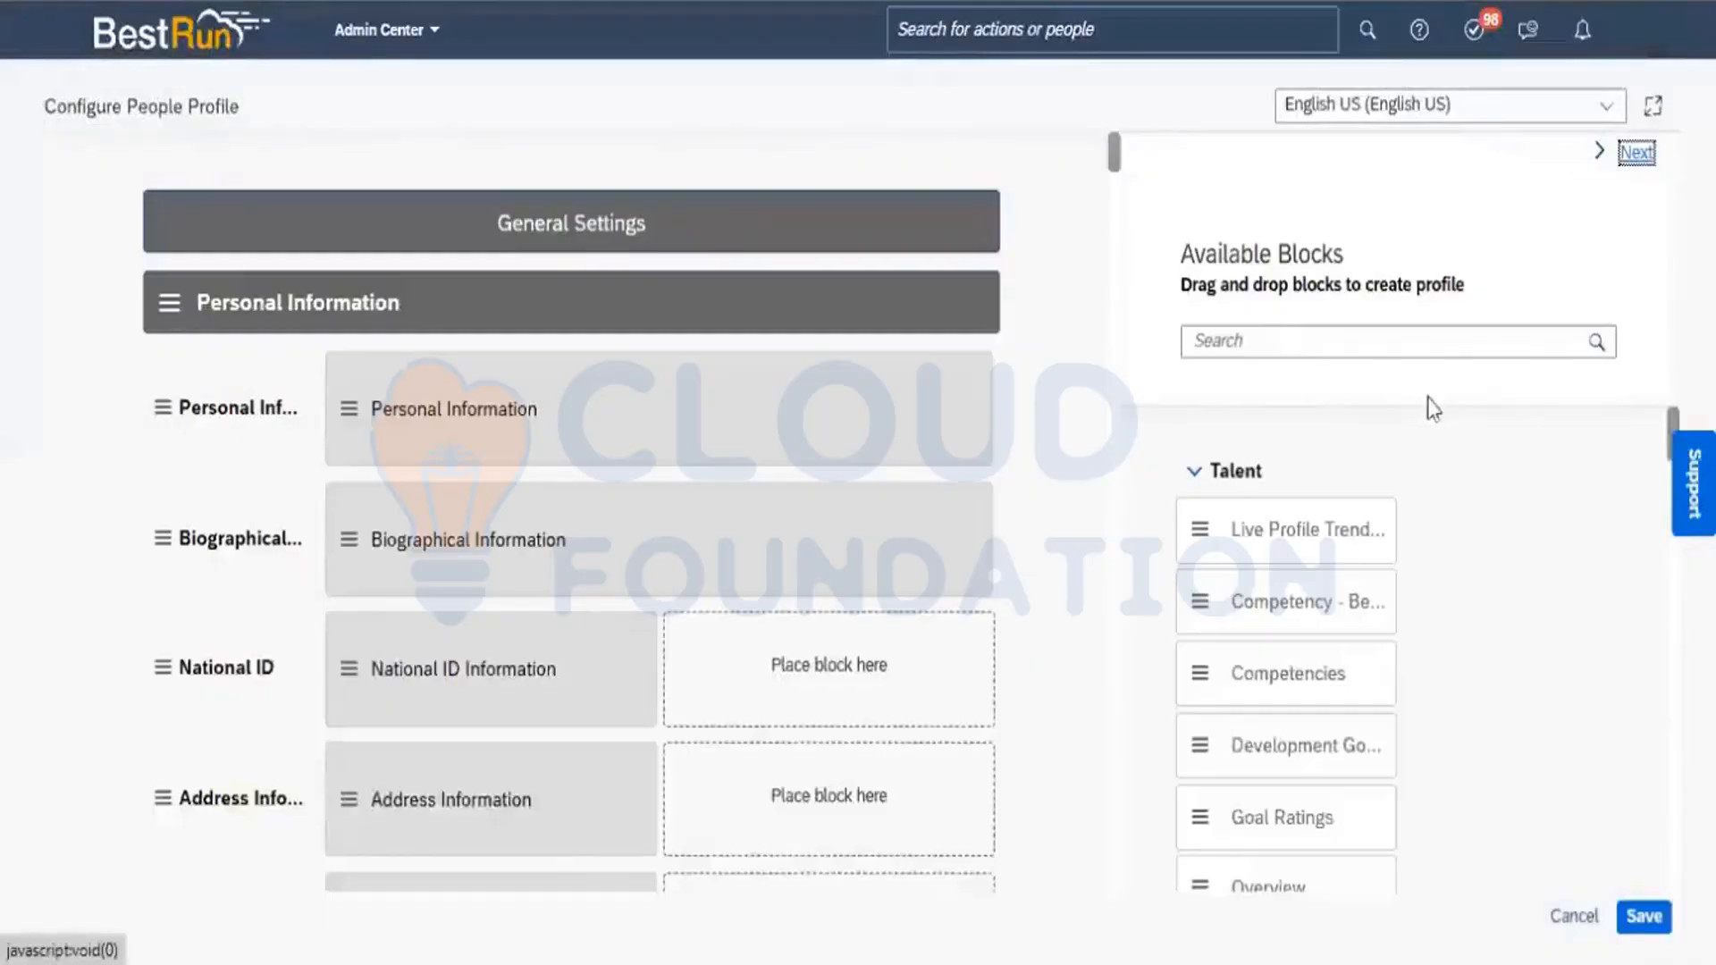
click(1643, 916)
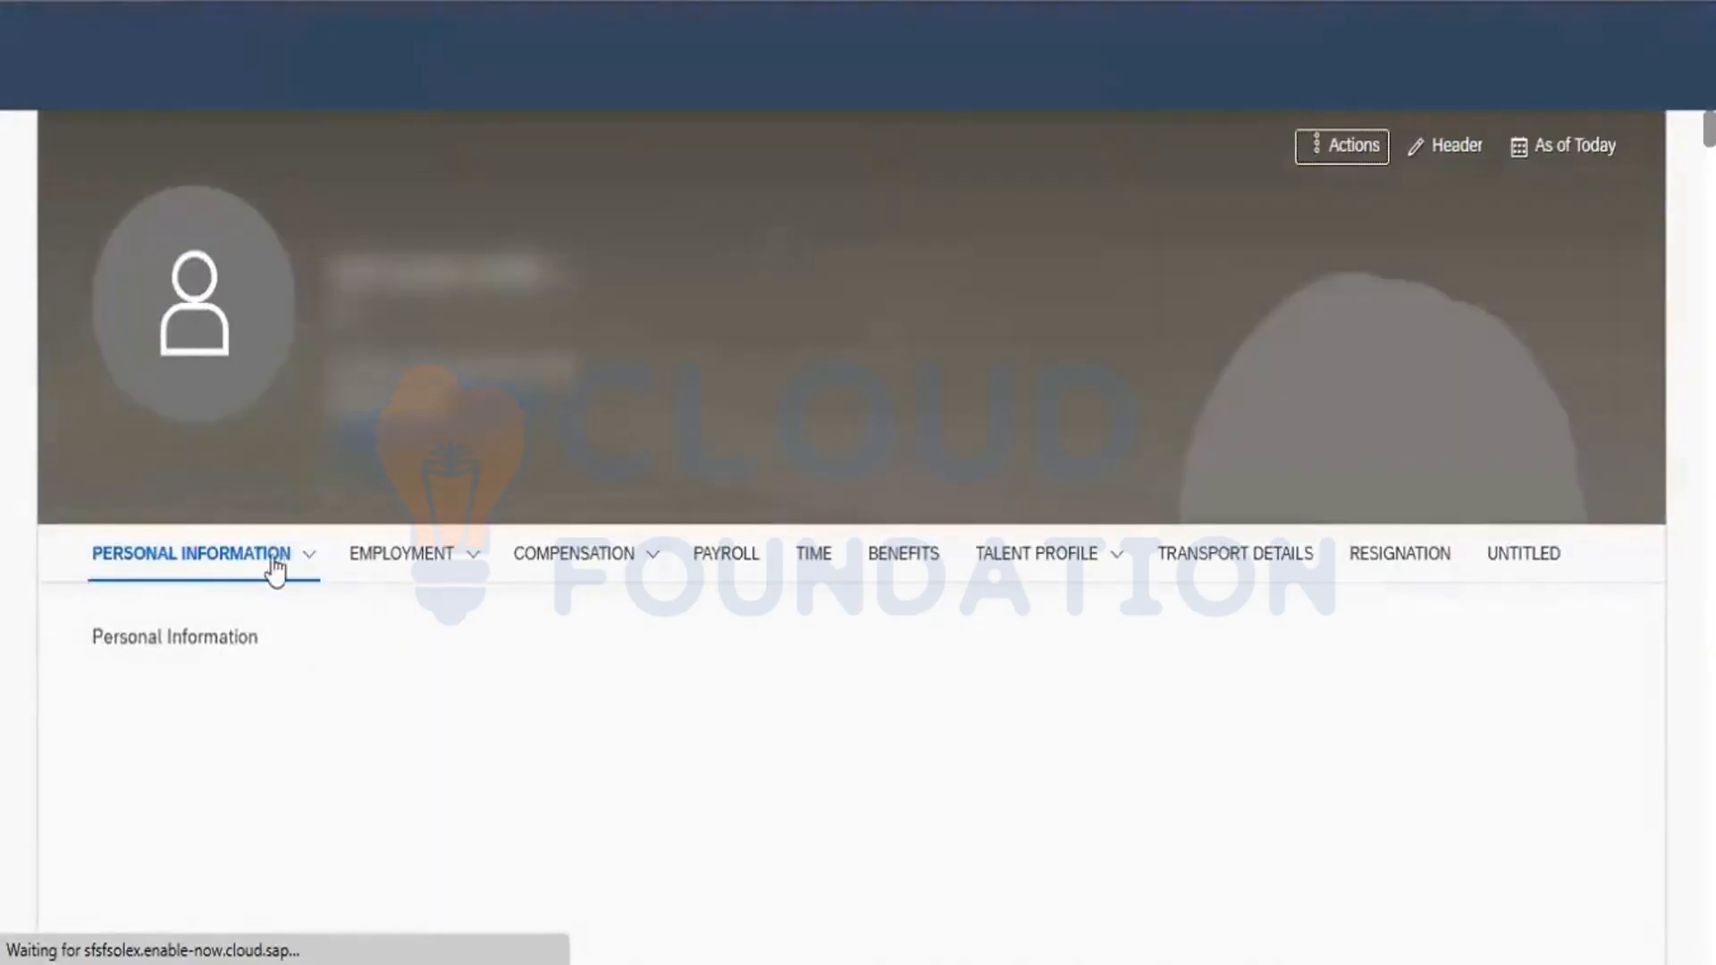
Check the list of Personal Information subsections in the employee file for Training Details
click(310, 552)
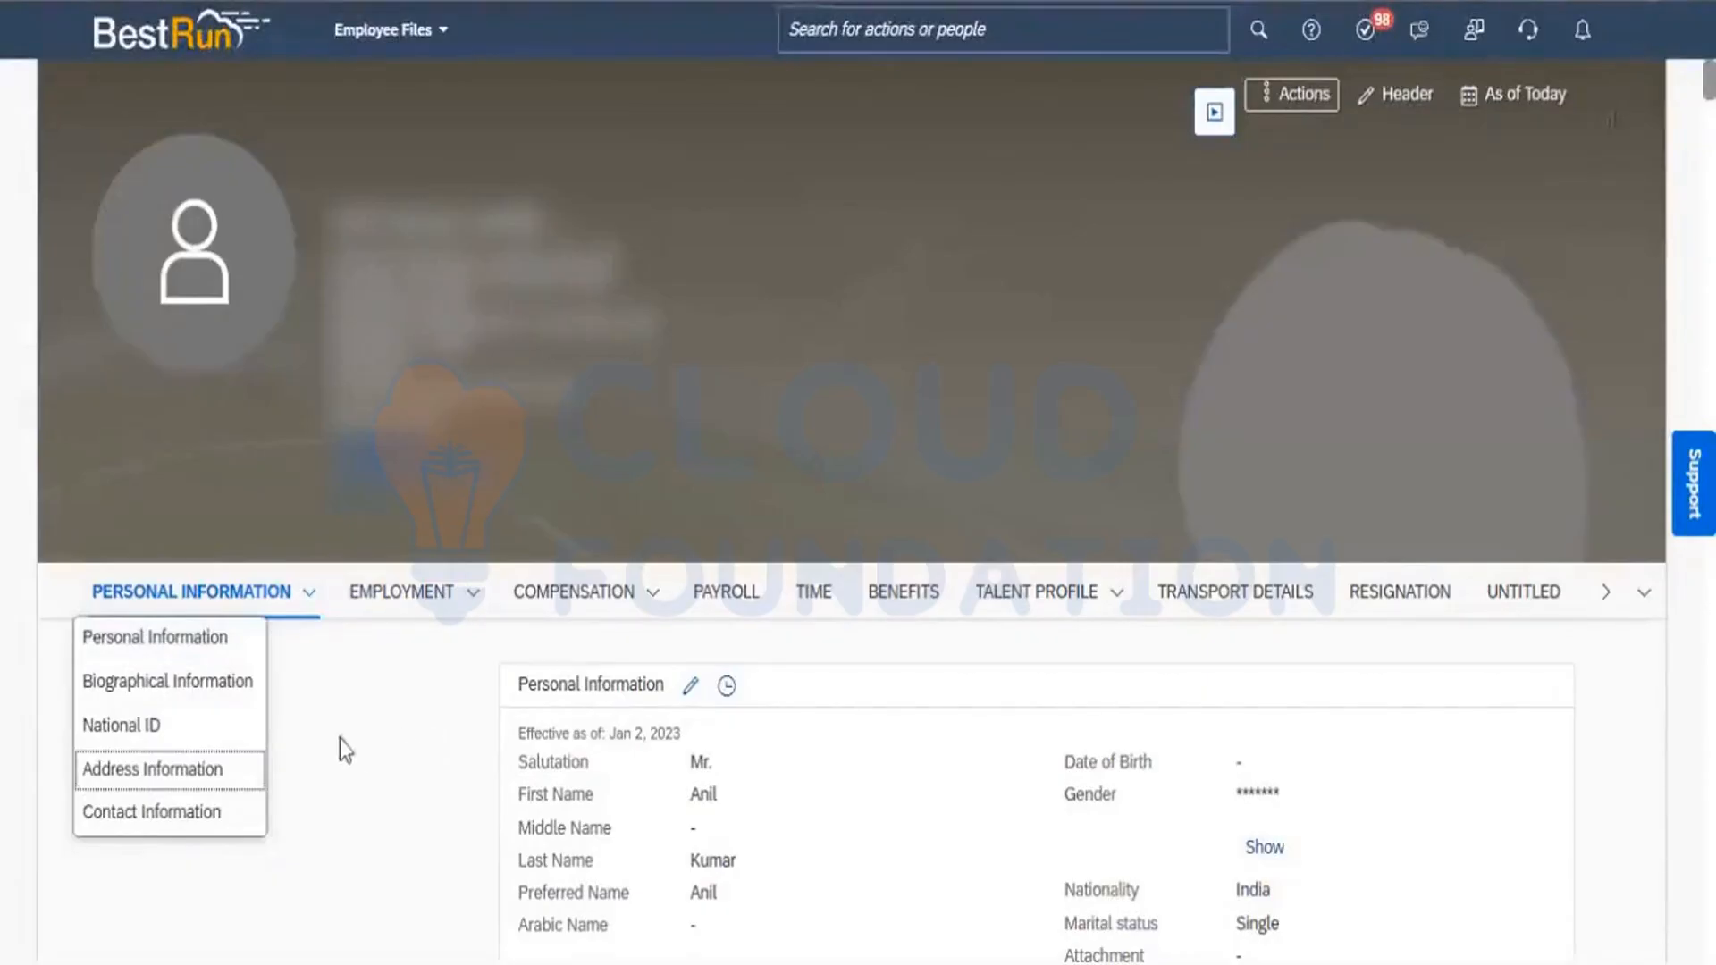
click(330, 701)
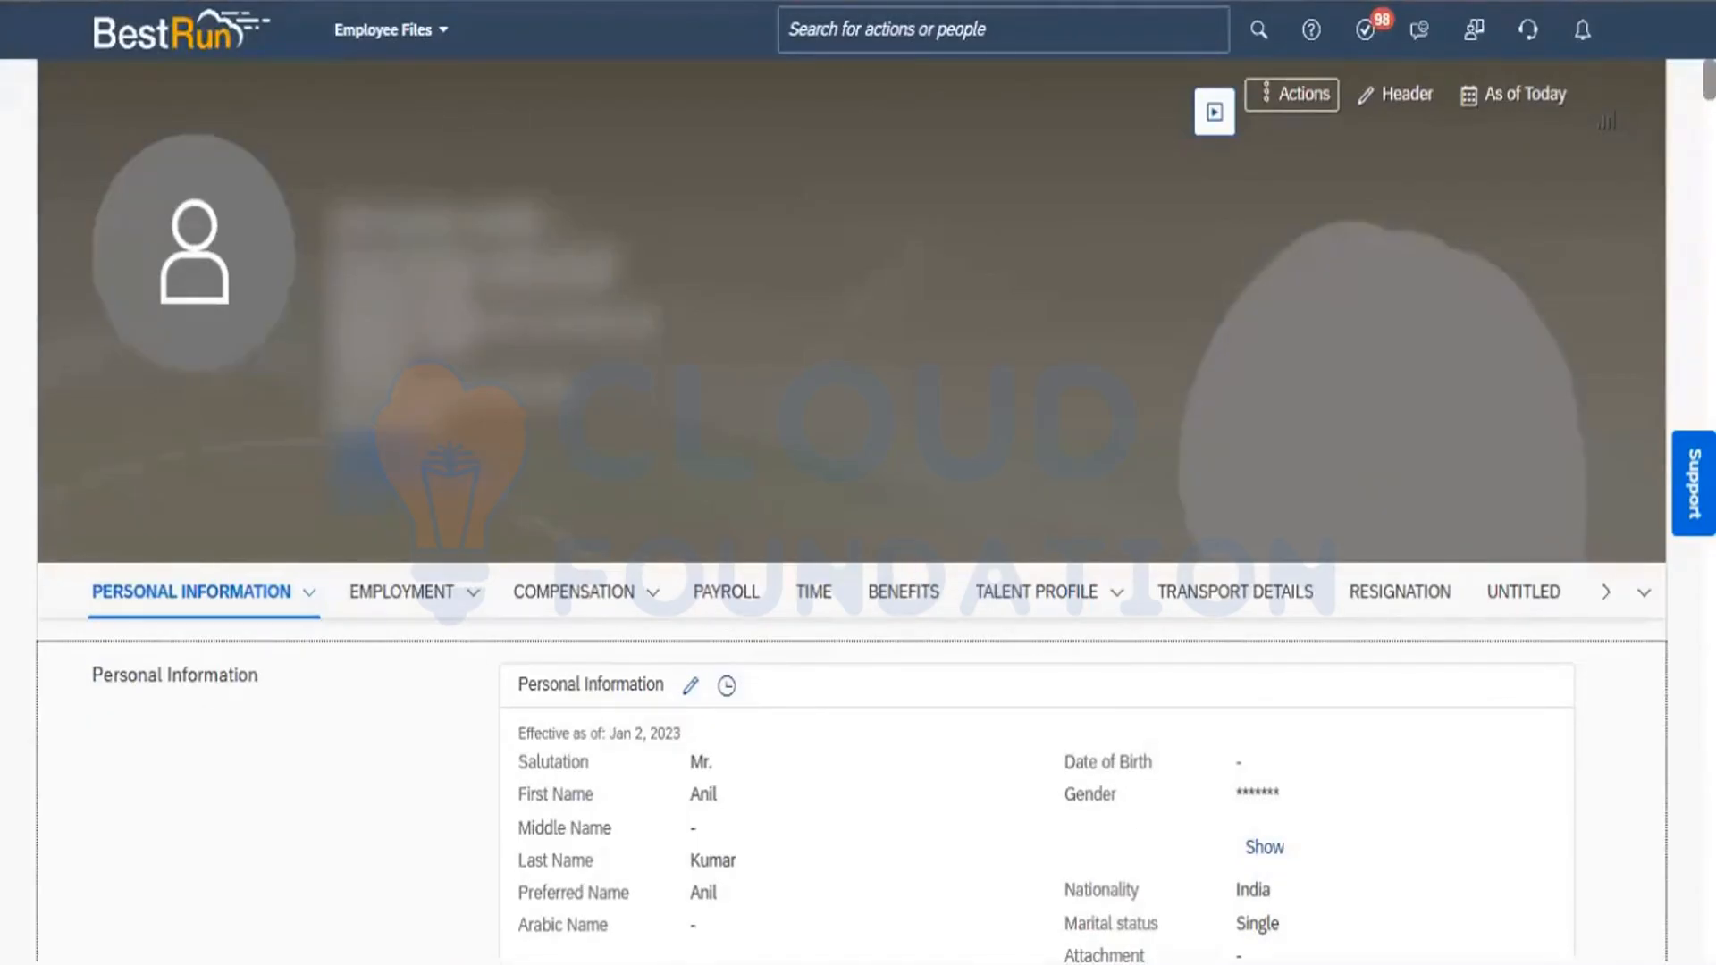
Switch to the ITM_6th Batch workbook in Excel and find the steps for creating a custom MDF object on the Employee Central -Batch7 sheet
key(alt+Tab)
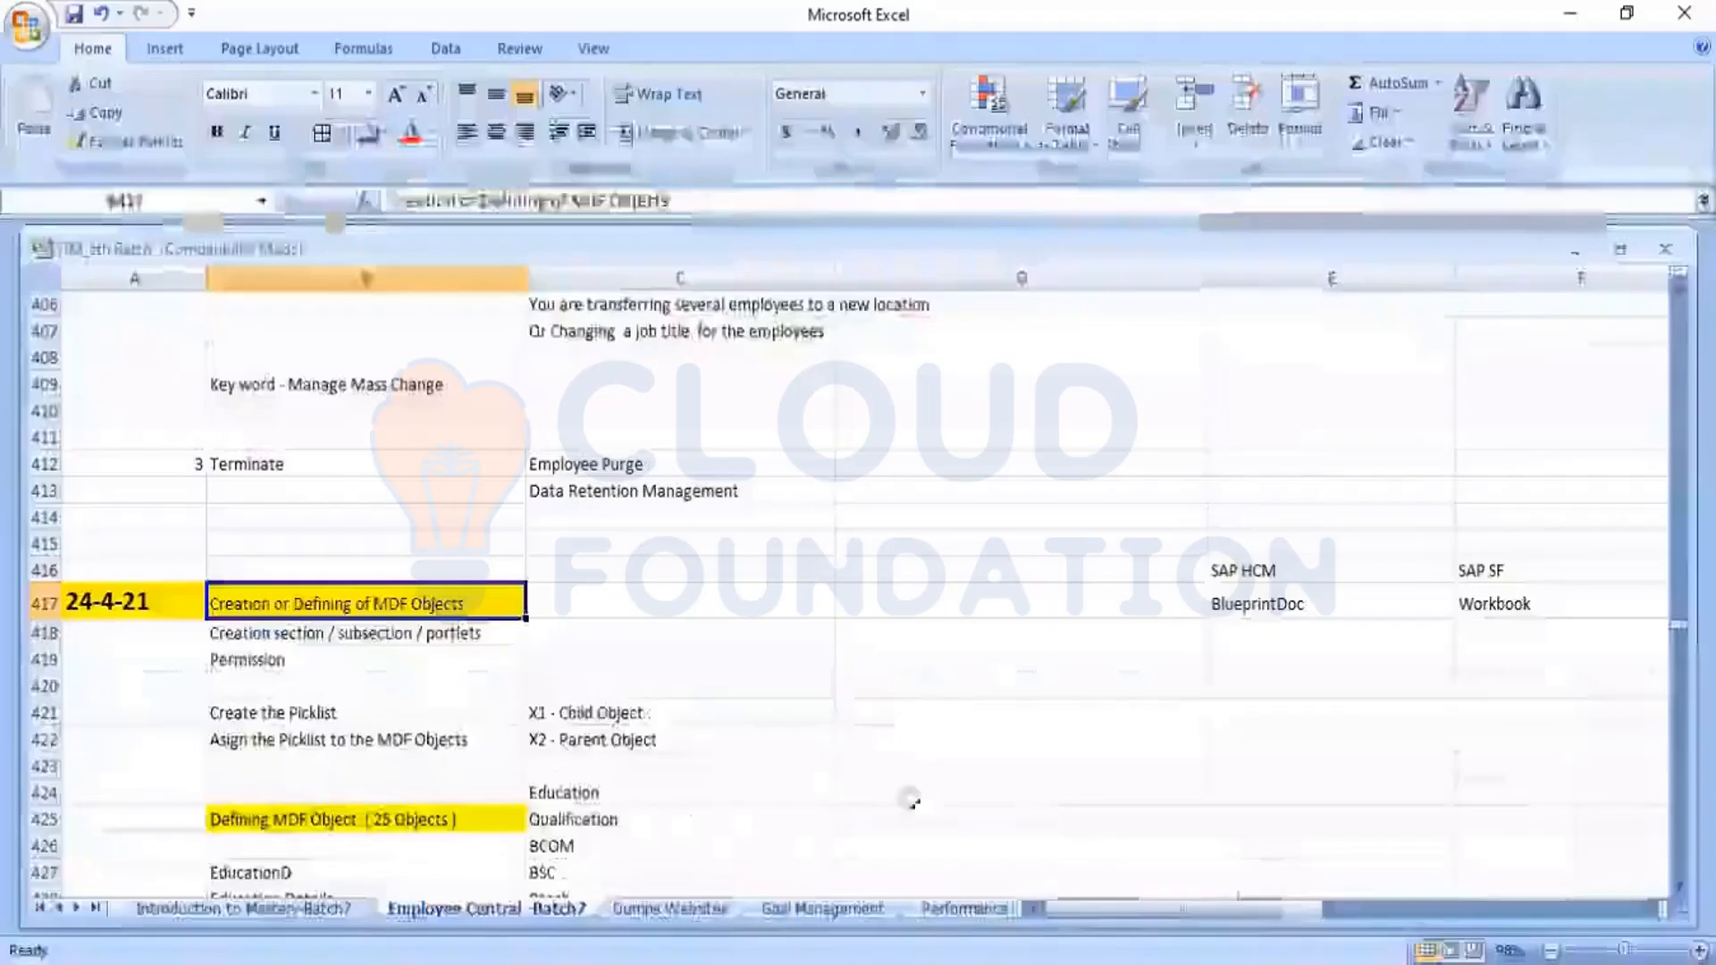
click(888, 715)
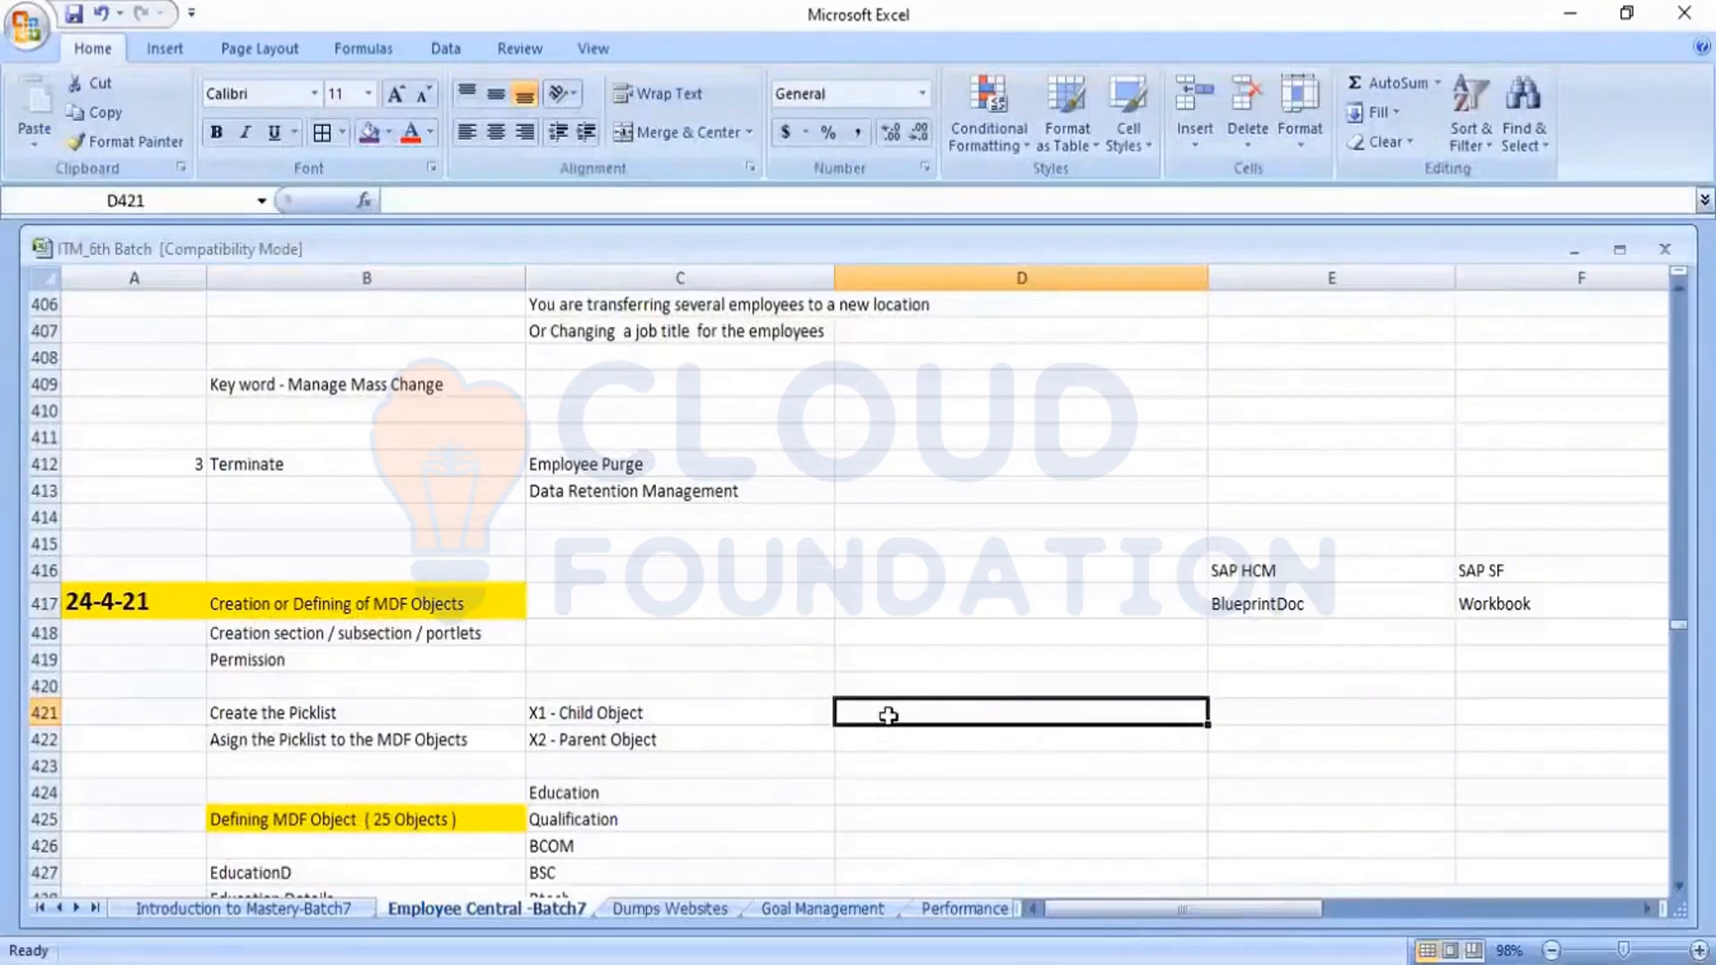
key(Down)
key(Down)
key(Down)
key(Down)
key(Down)
key(Down)
key(Down)
key(Down)
key(Down)
key(Down)
key(Down)
key(Down)
key(Down)
key(Down)
key(Down)
key(Down)
key(Down)
key(Down)
key(Down)
key(Down)
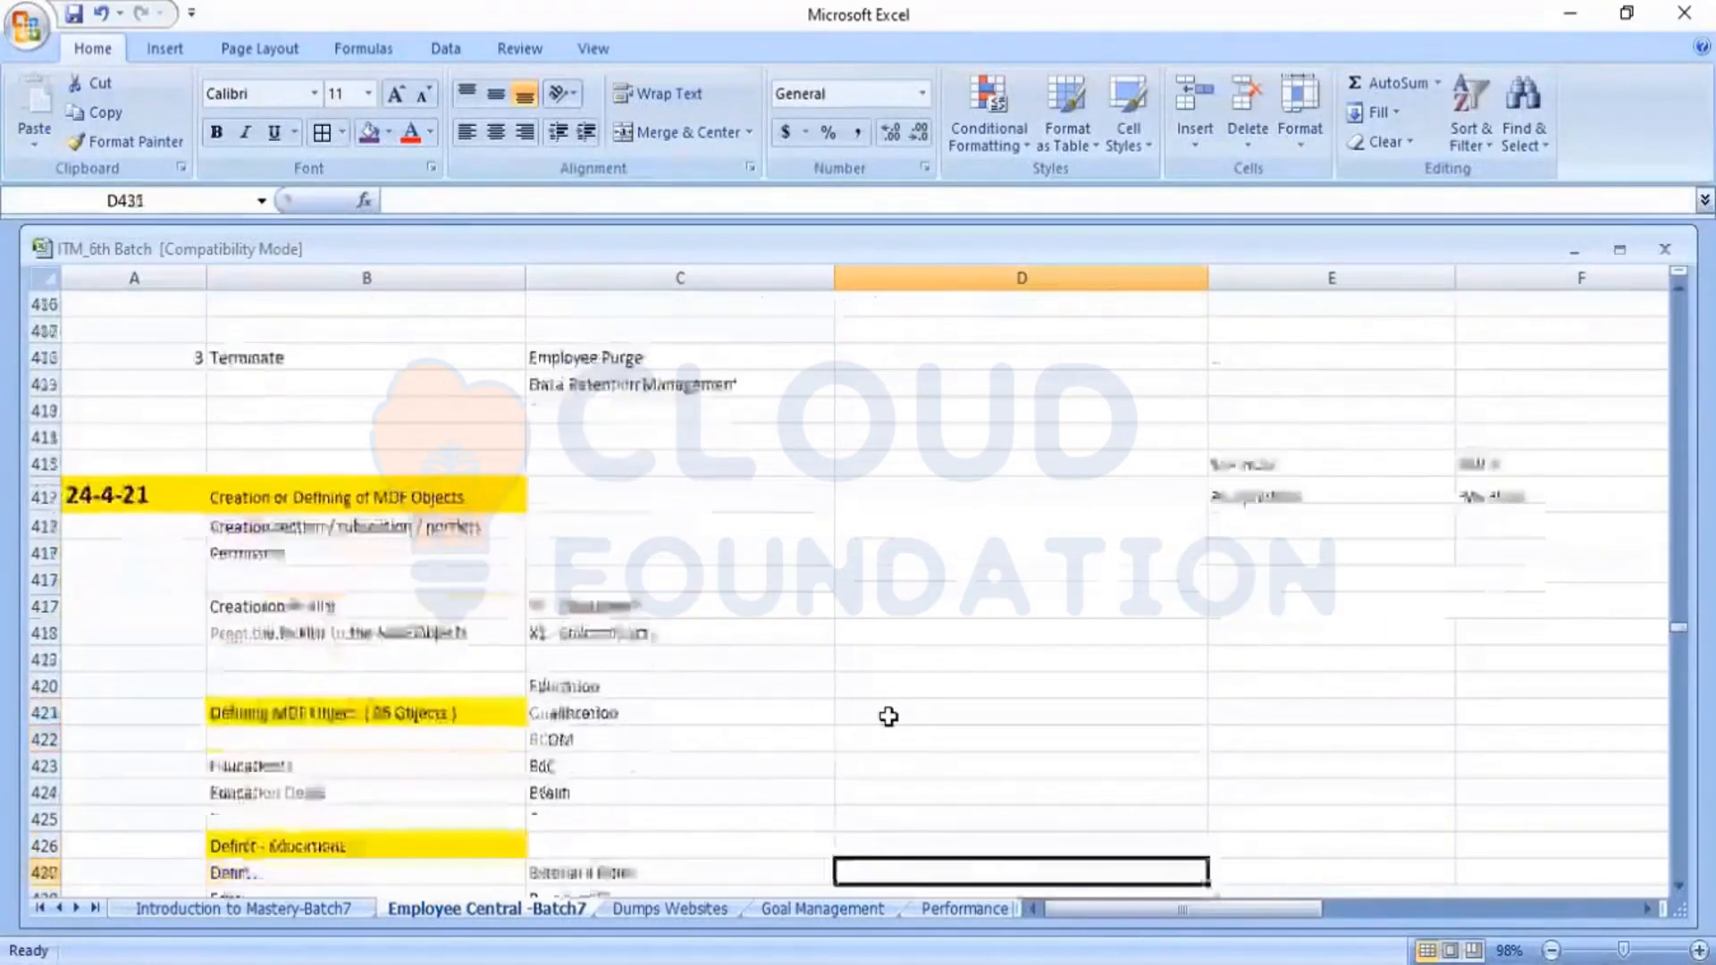
key(Down)
key(Down)
key(Down)
key(Down)
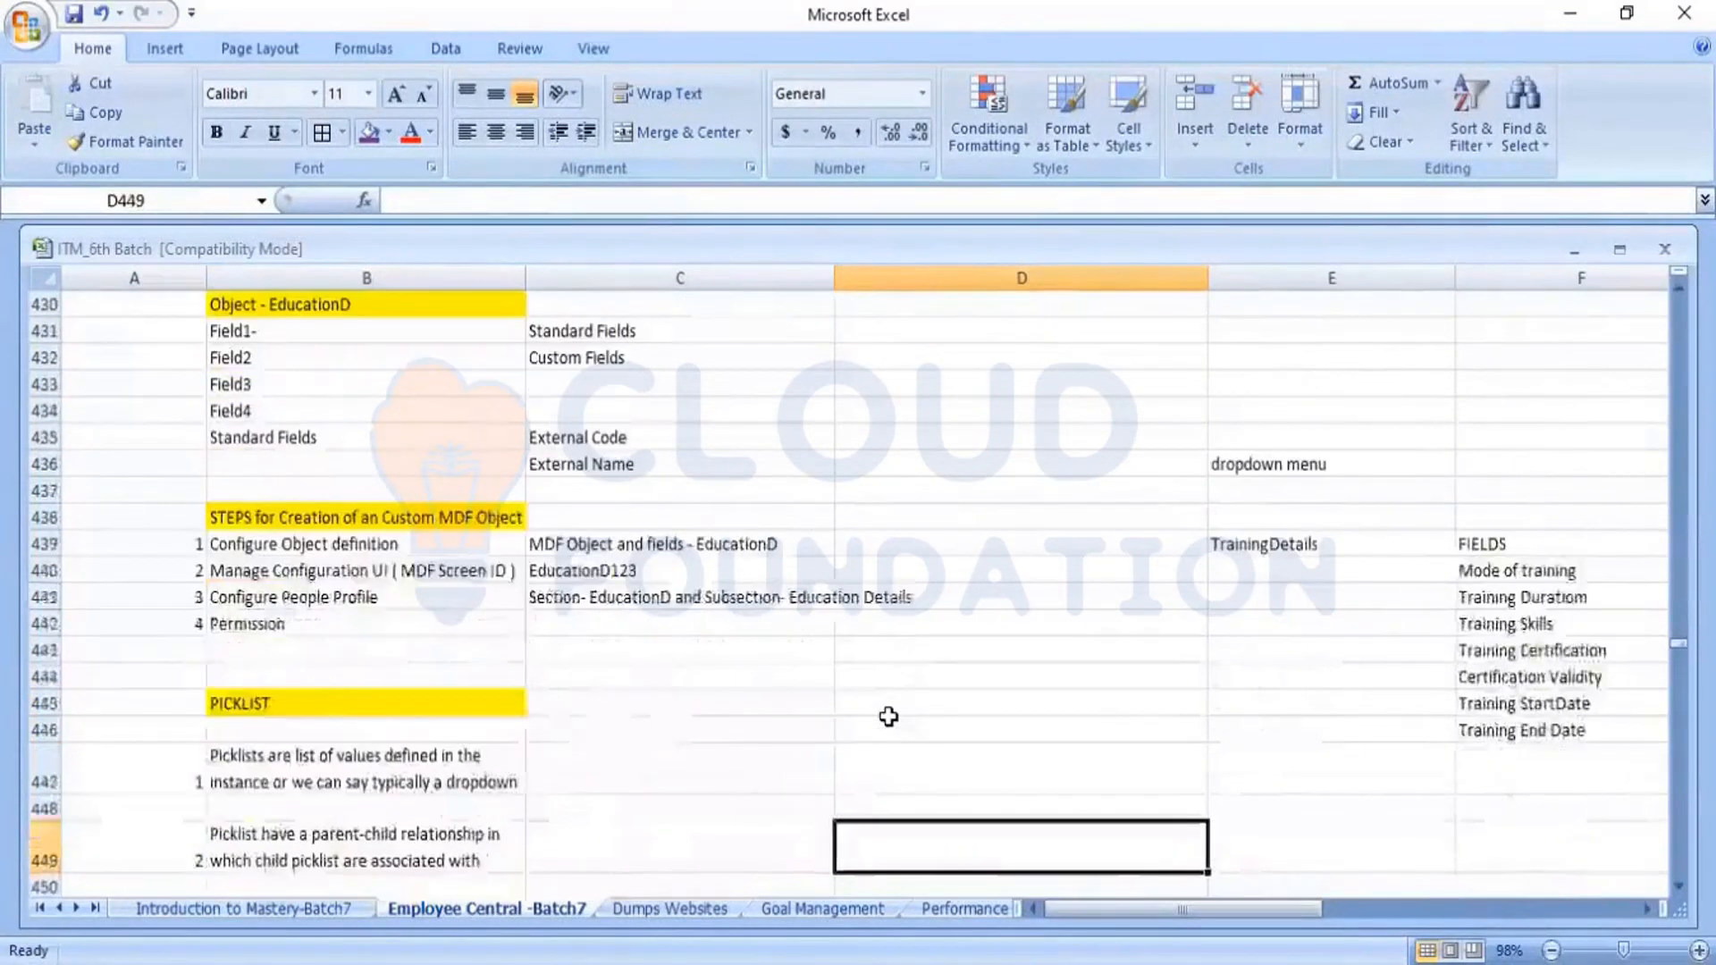
Review the custom MDF object creation steps in B439:B442, from Configure Object definition through Permission
click(348, 545)
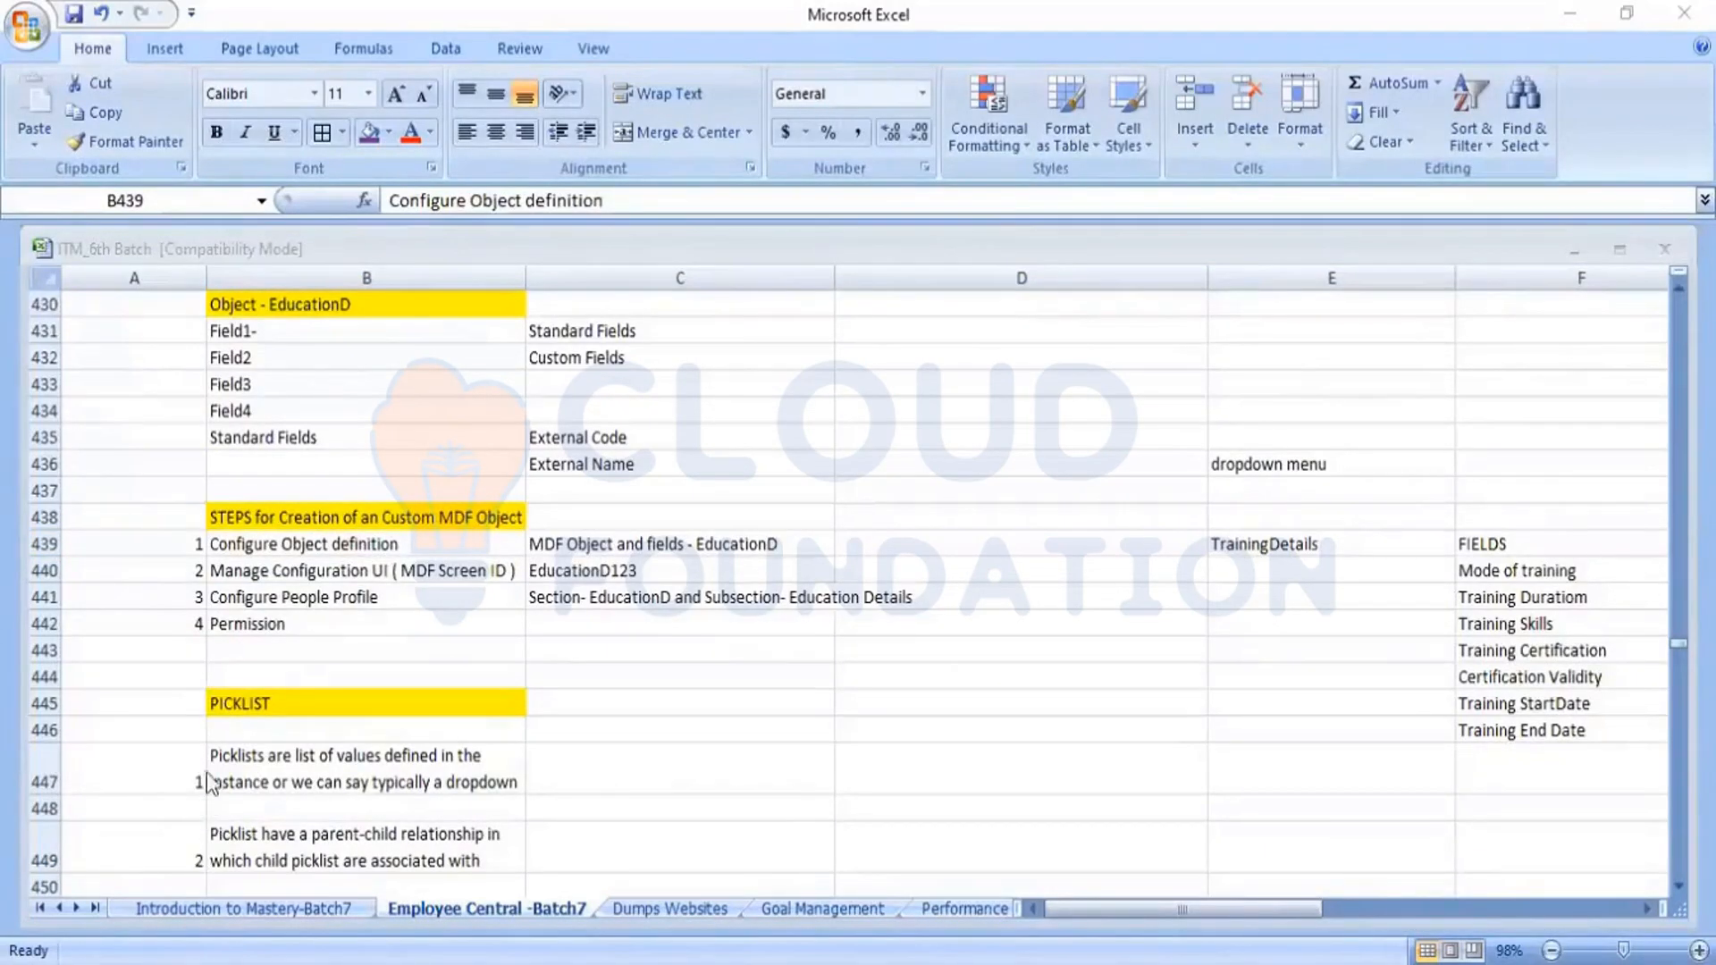
click(350, 545)
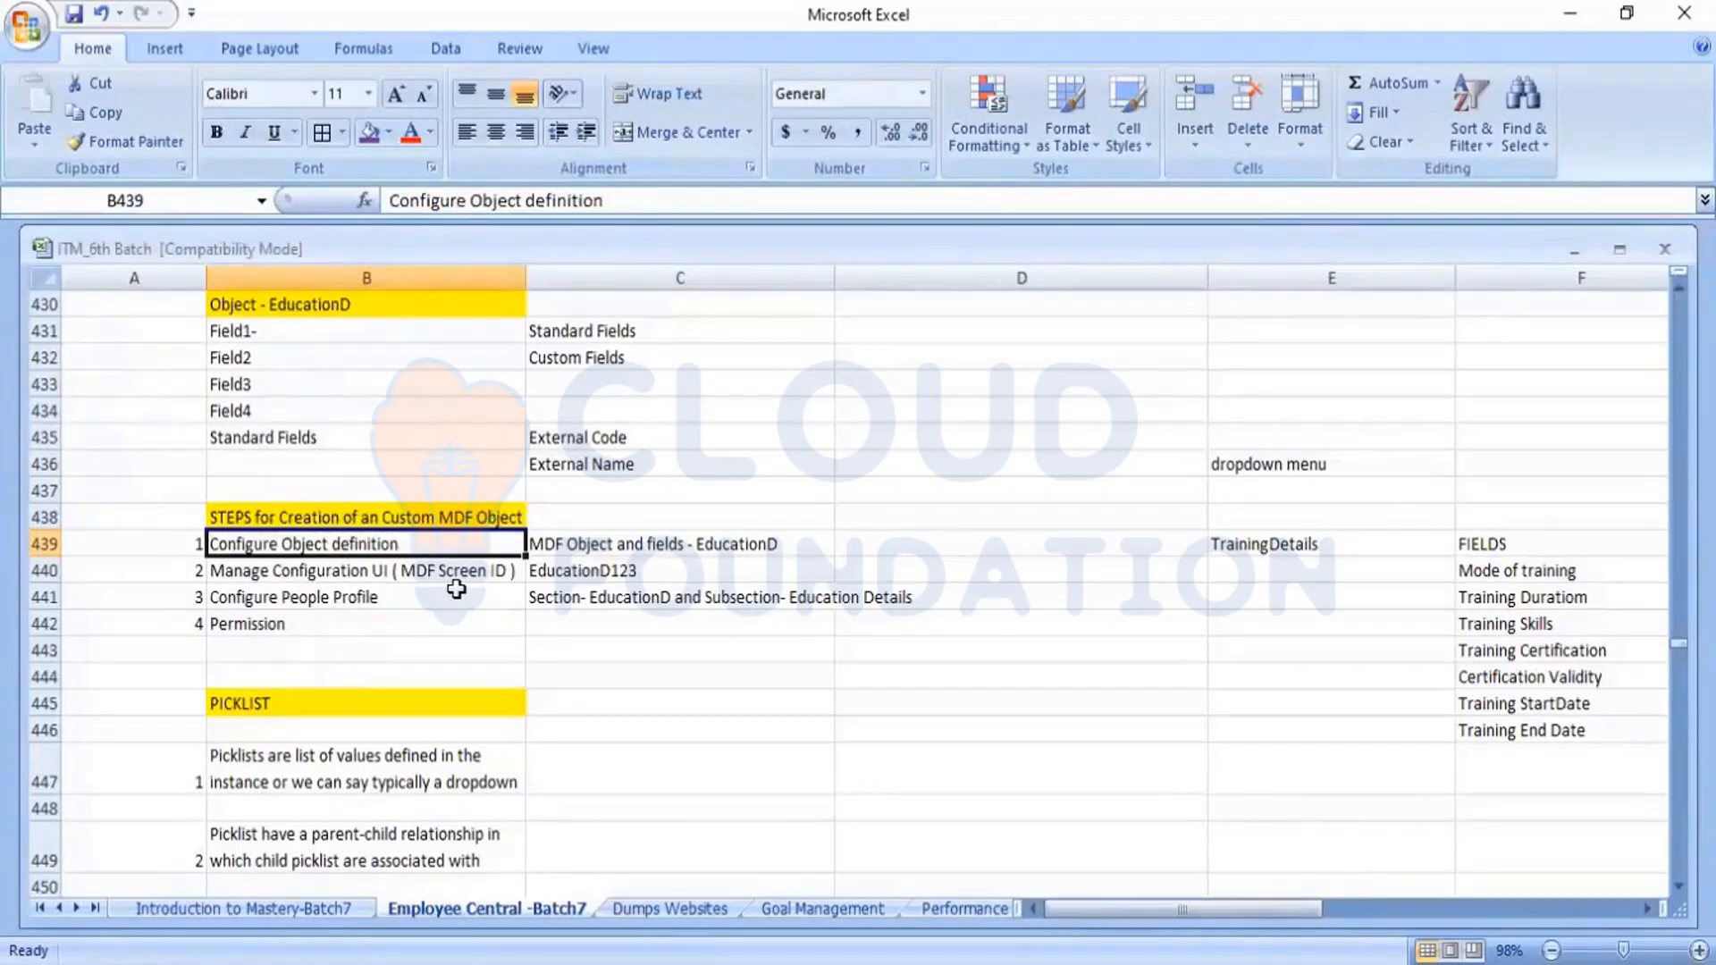
key(Down)
key(Down)
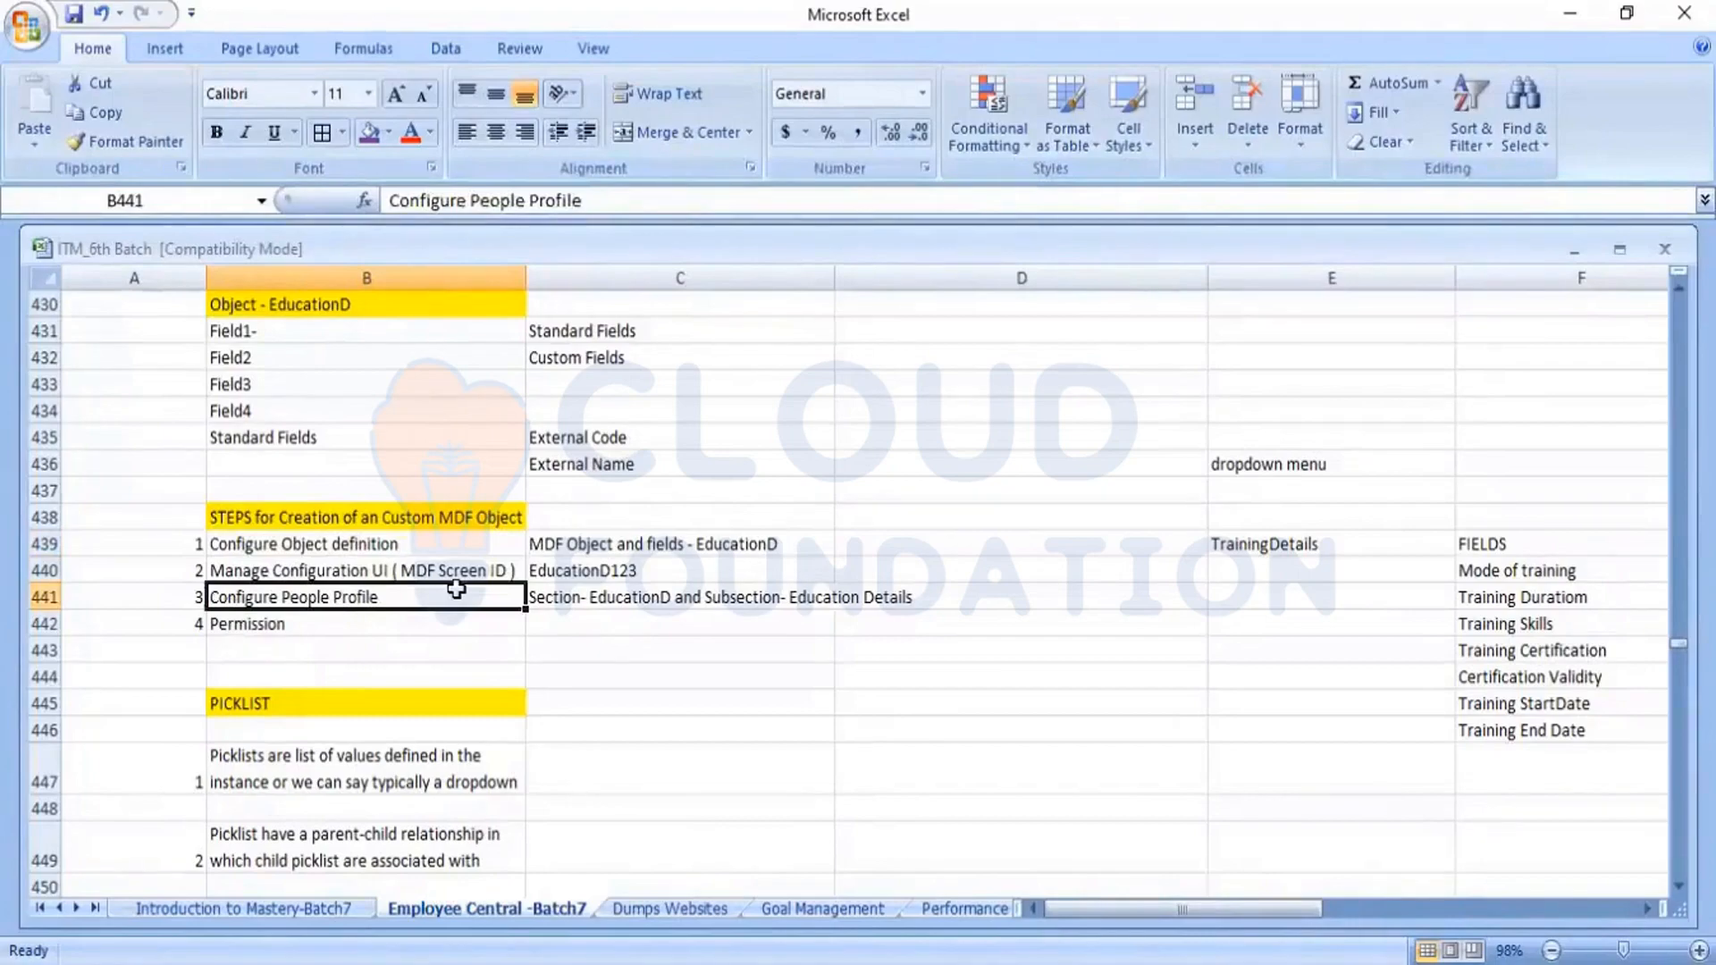
key(Down)
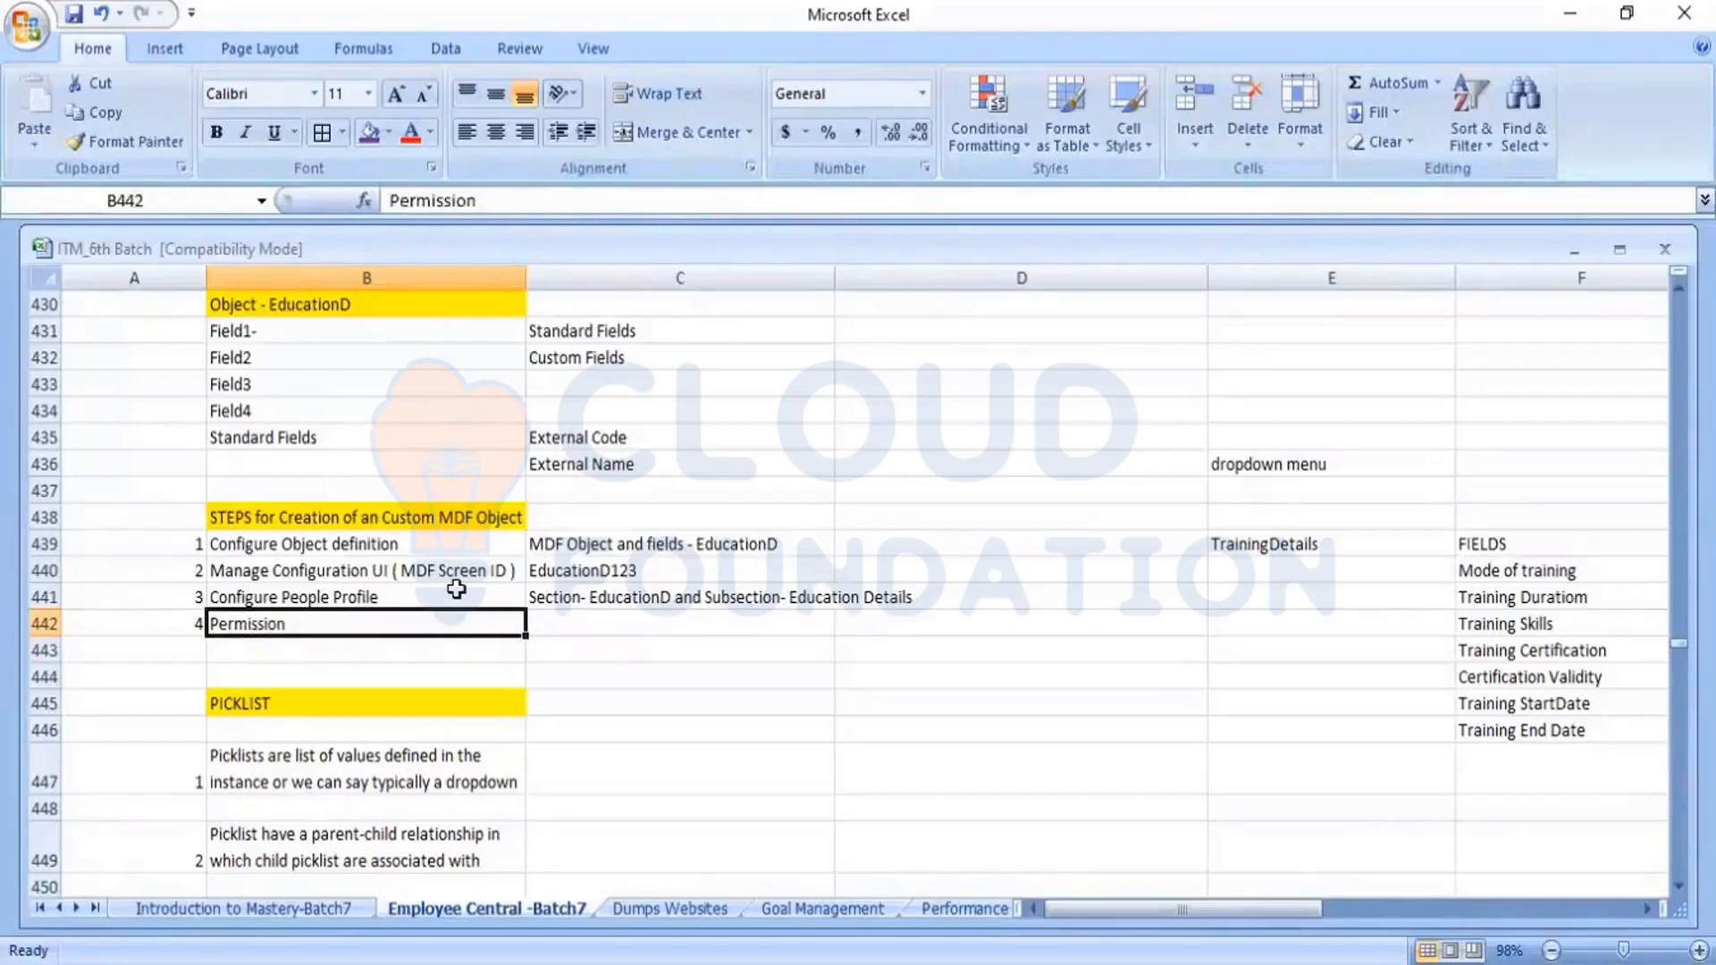
key(Up)
key(Up)
key(Up)
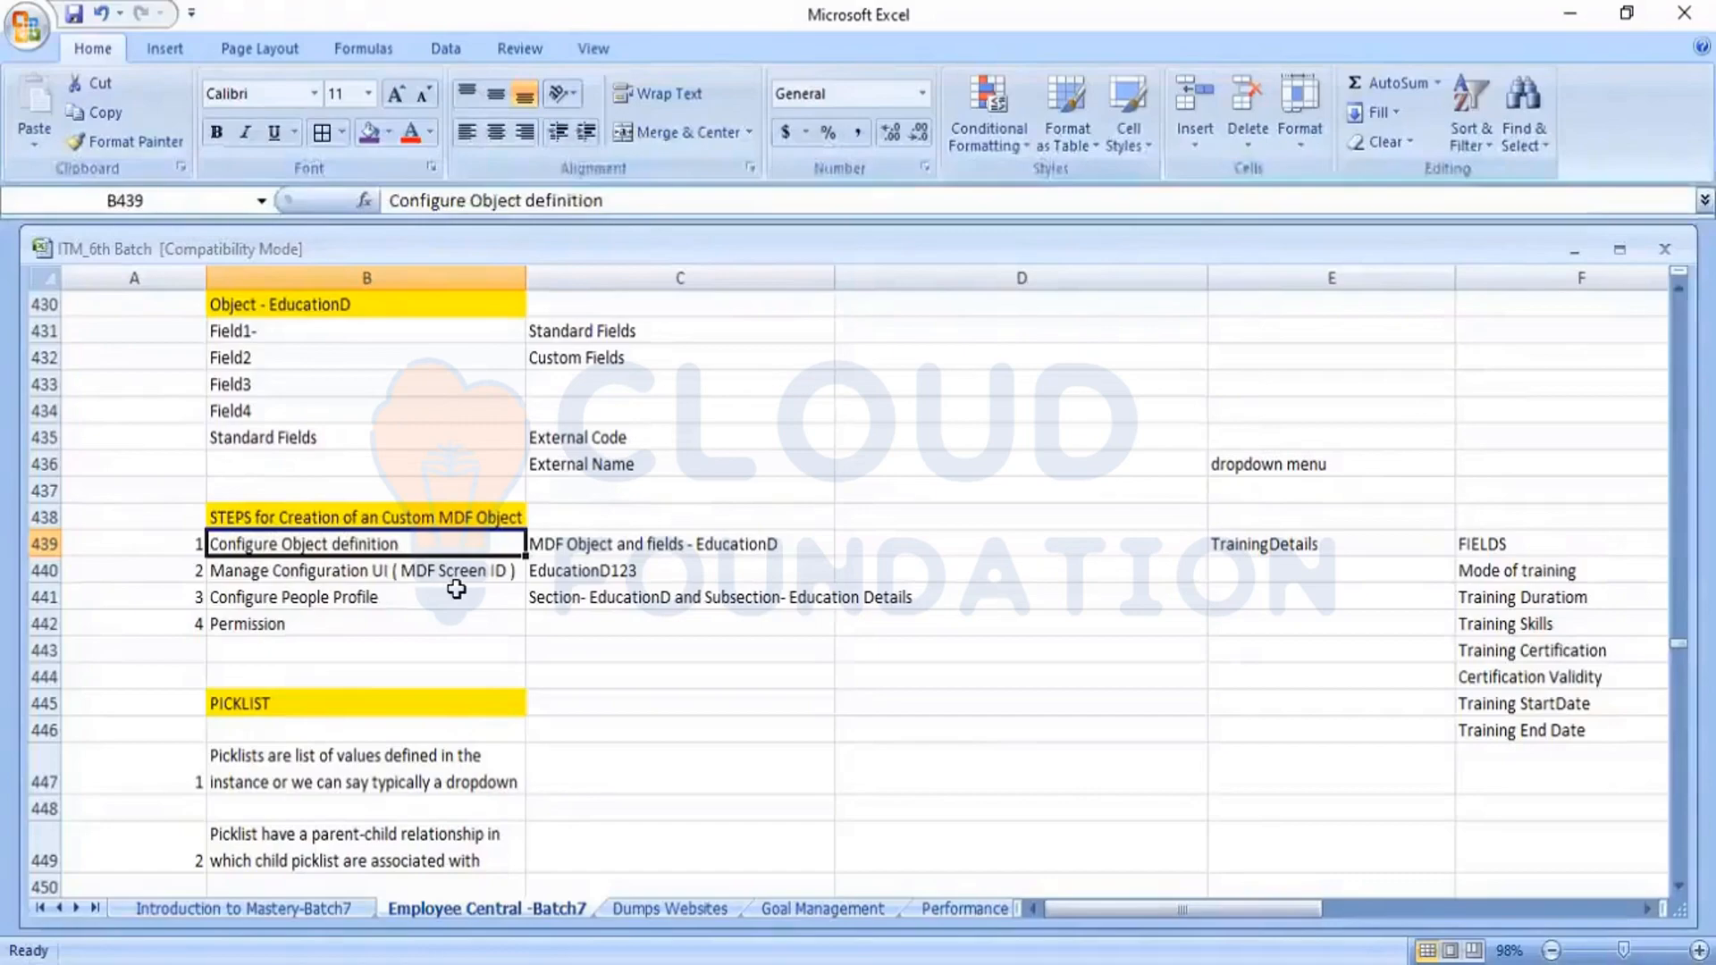
Find the TrainingDetails object entry in E439 beside the custom MDF object creation steps
key(Right)
key(Right)
key(Right)
key(Right)
key(Right)
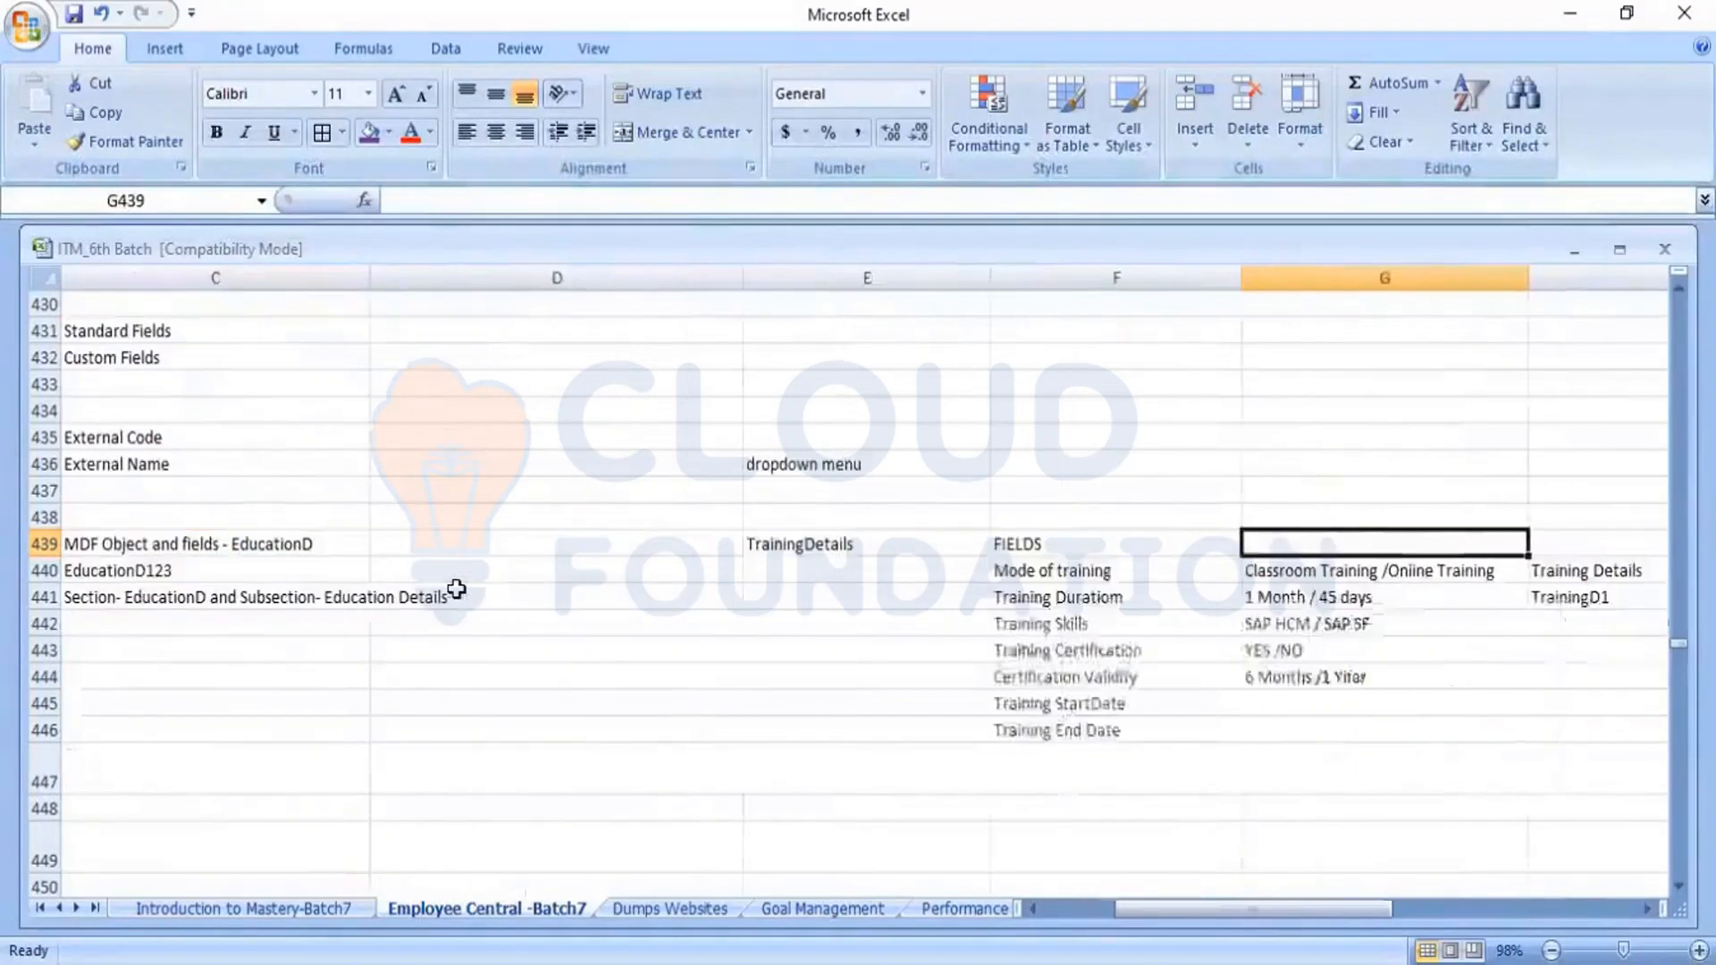
key(Left)
key(Left)
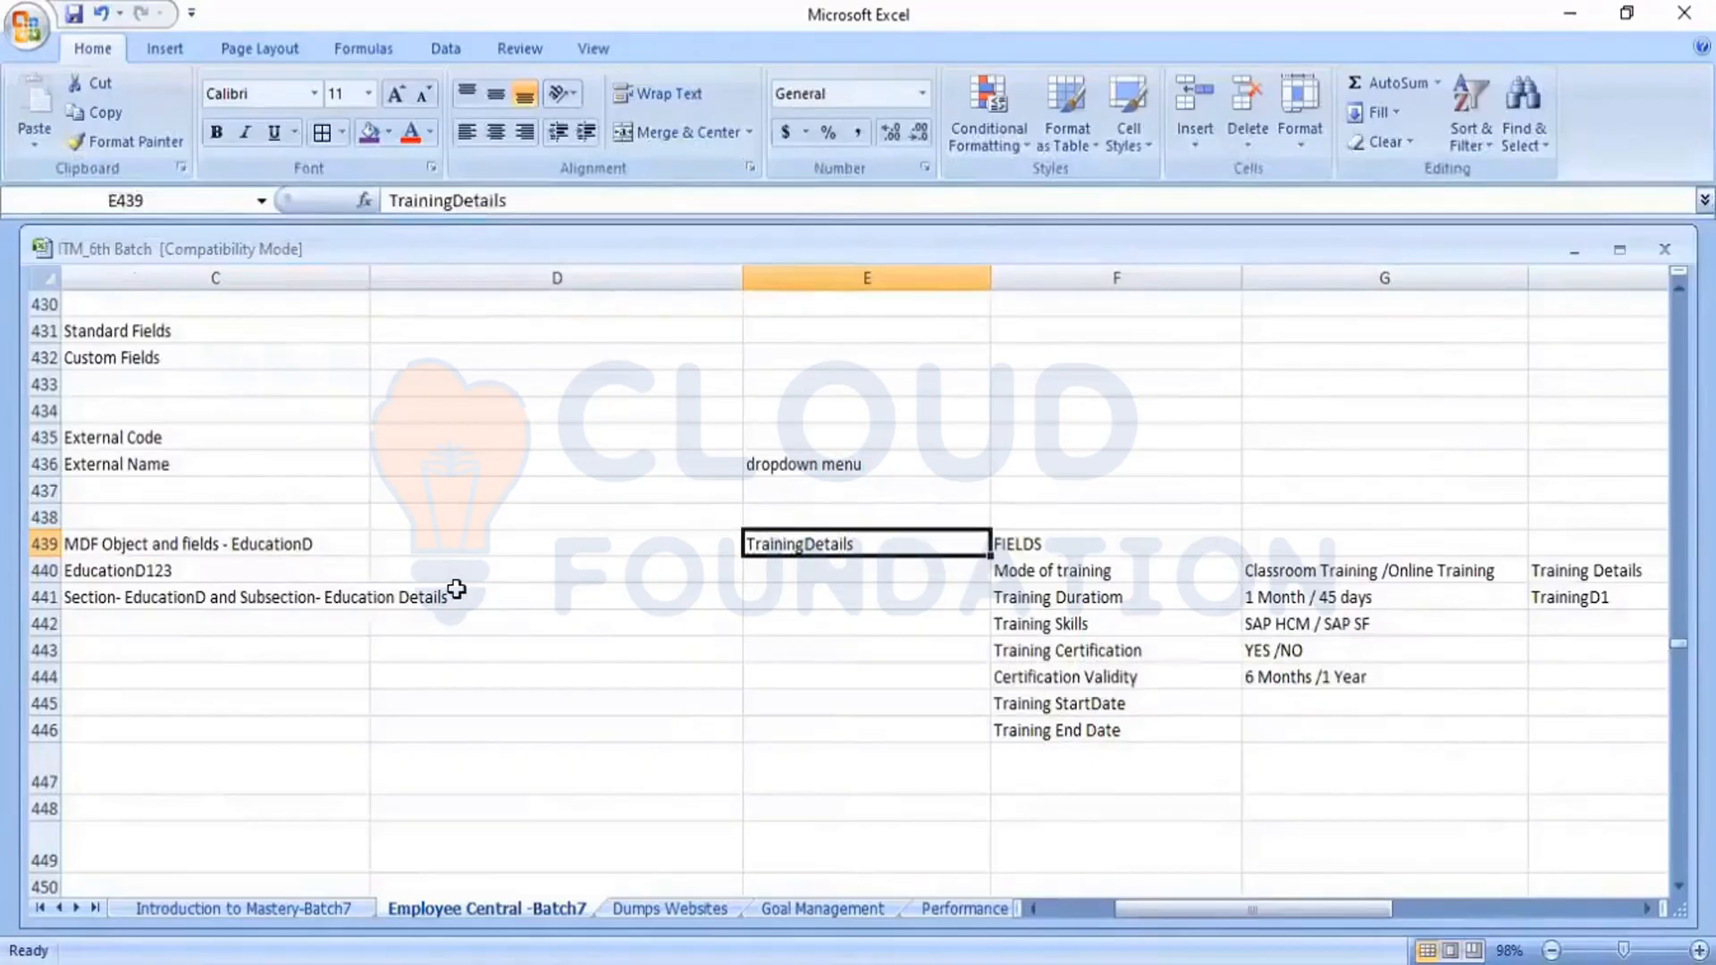
Review the TrainingDetails field list in F440:F446, from Mode of training to Training End Date
key(Right)
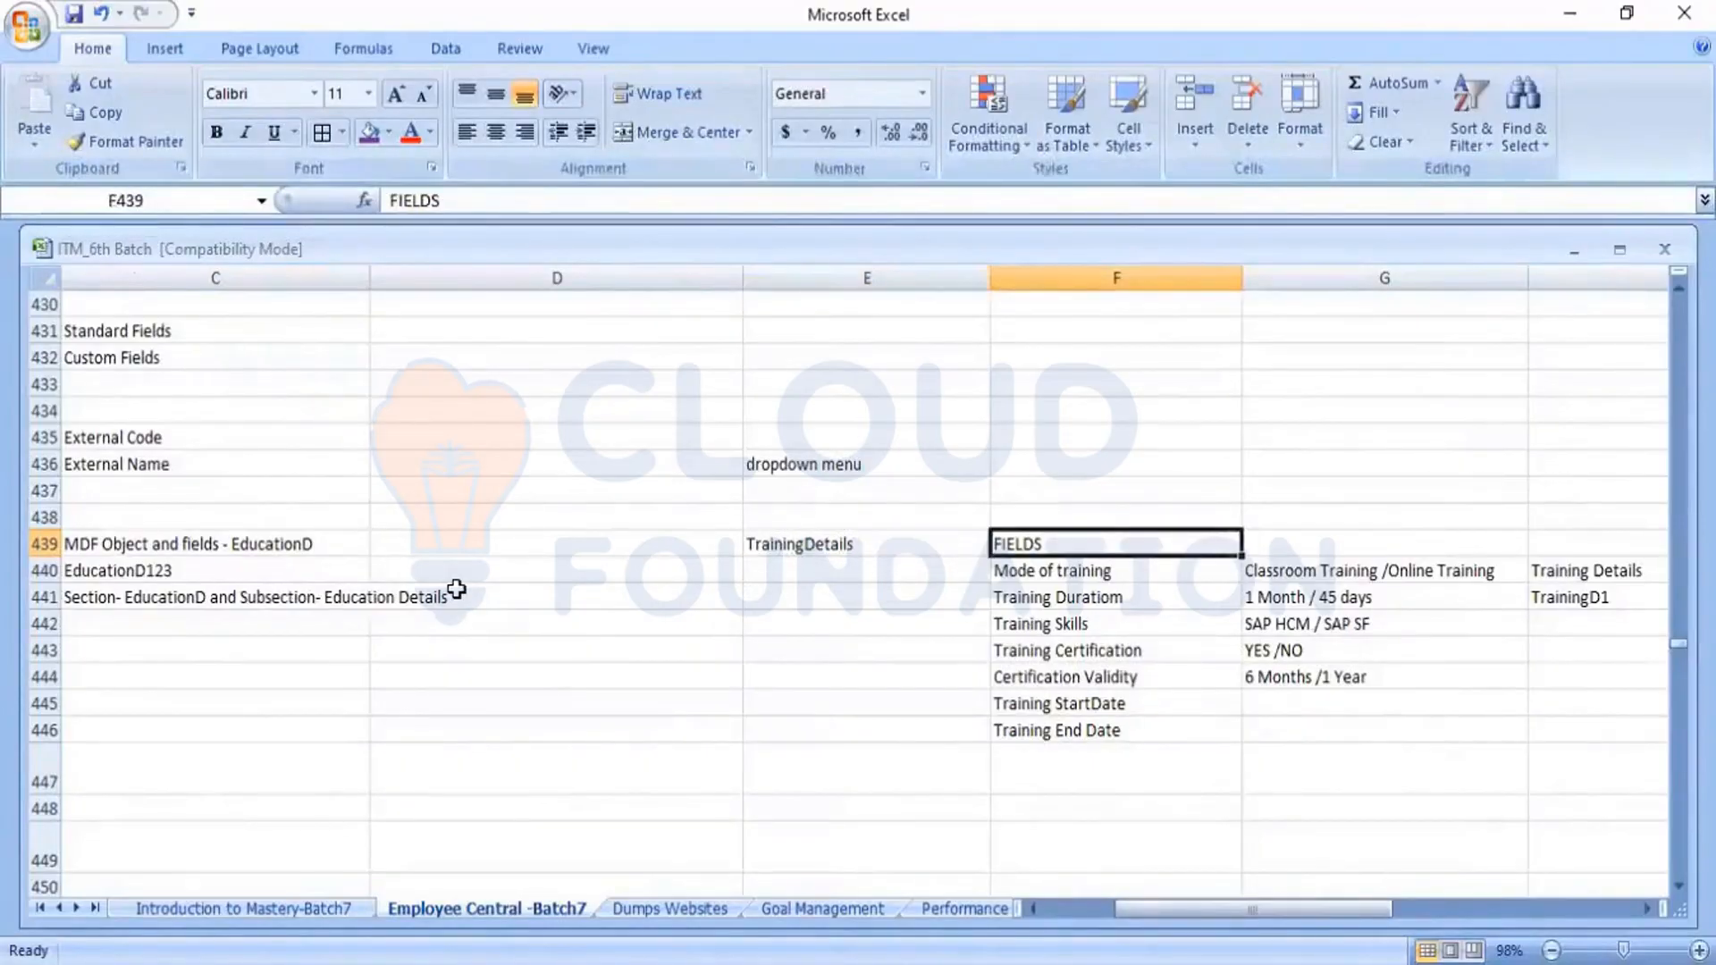
key(Down)
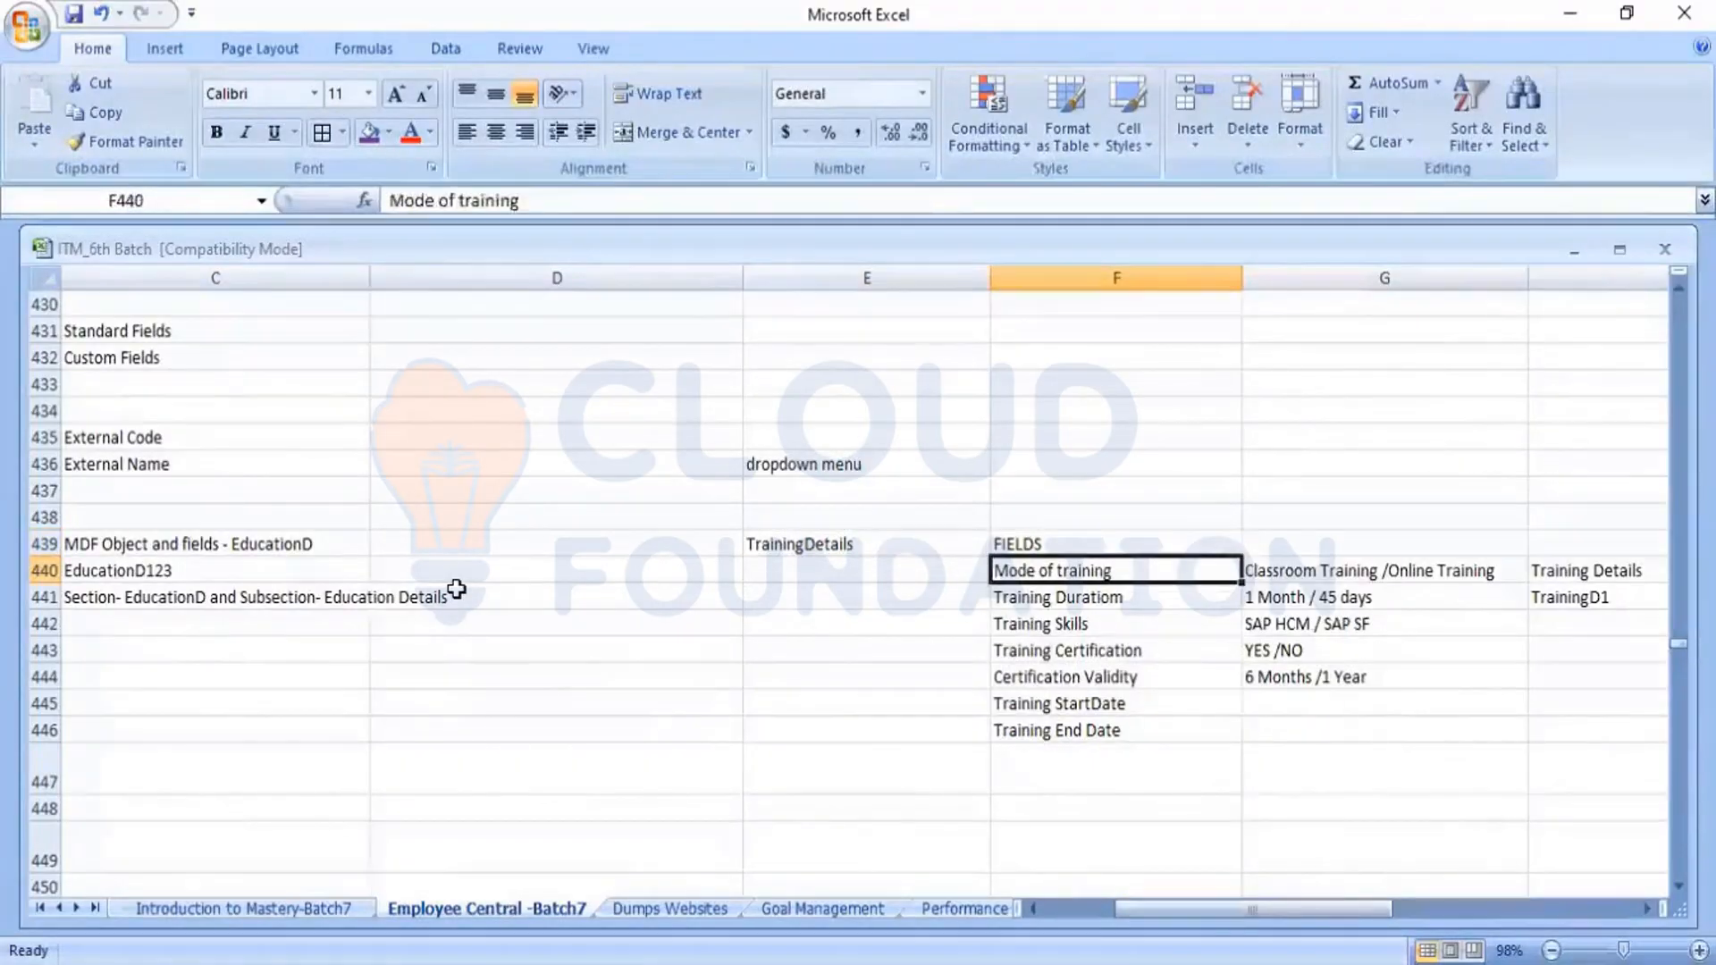
key(Down)
key(Down)
key(Down)
key(Down)
key(Down)
key(Down)
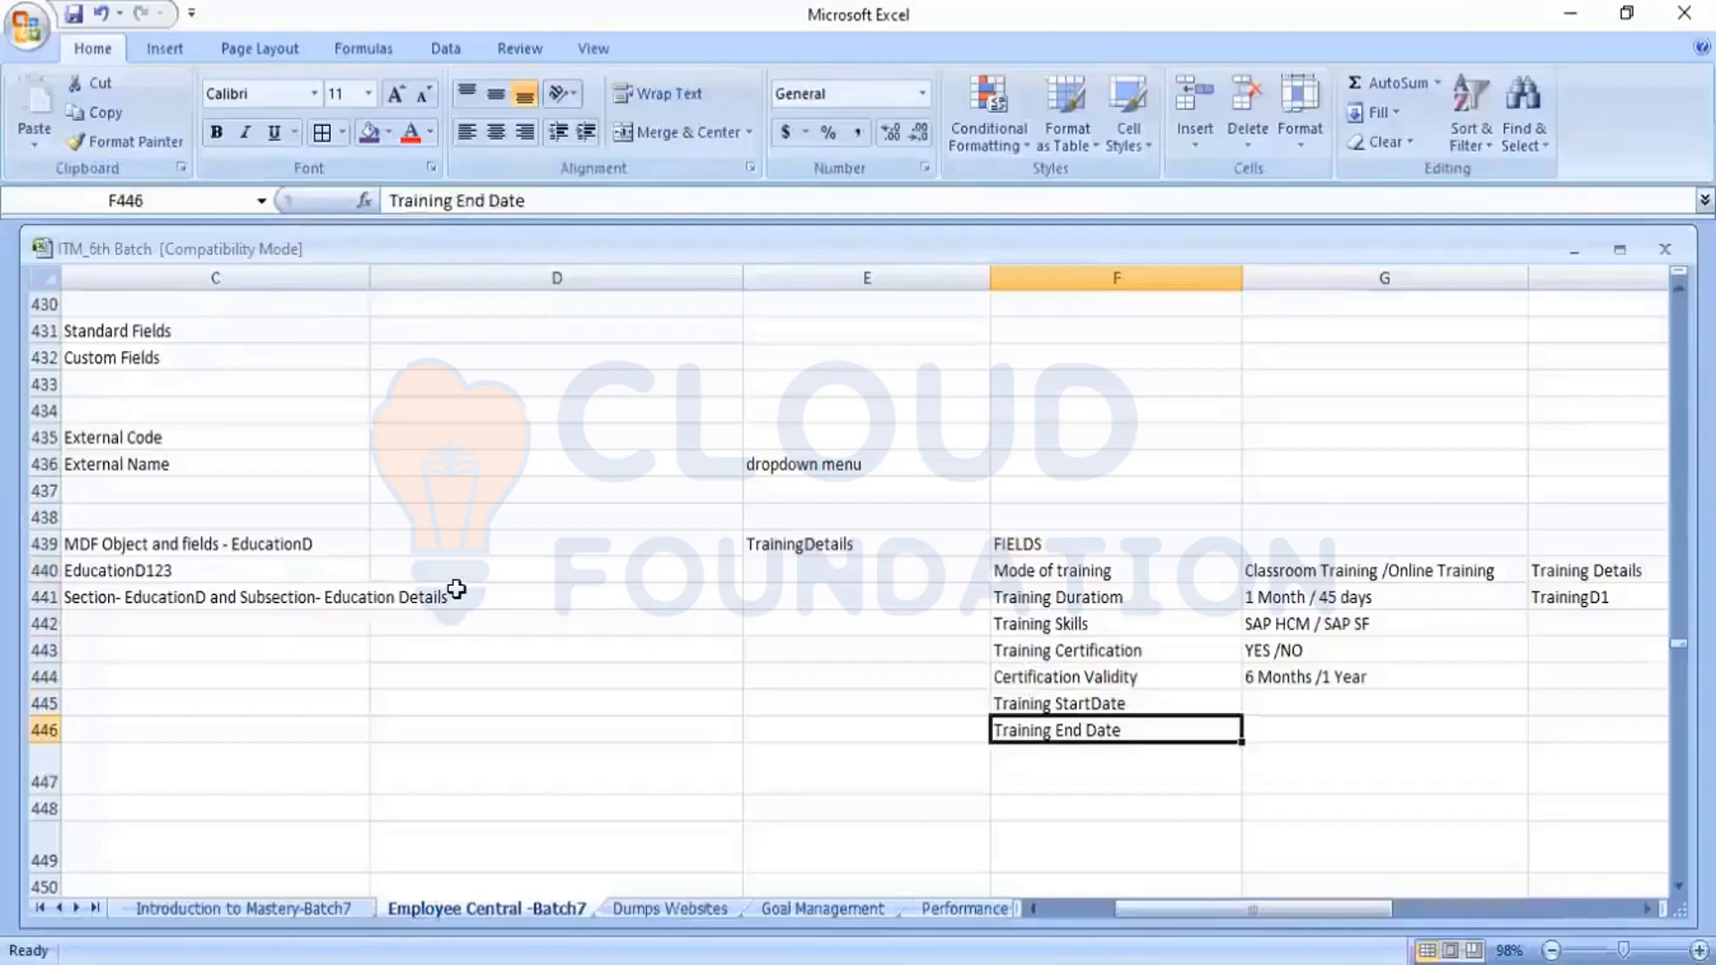
key(Up)
key(Up)
key(Up)
key(Up)
key(Up)
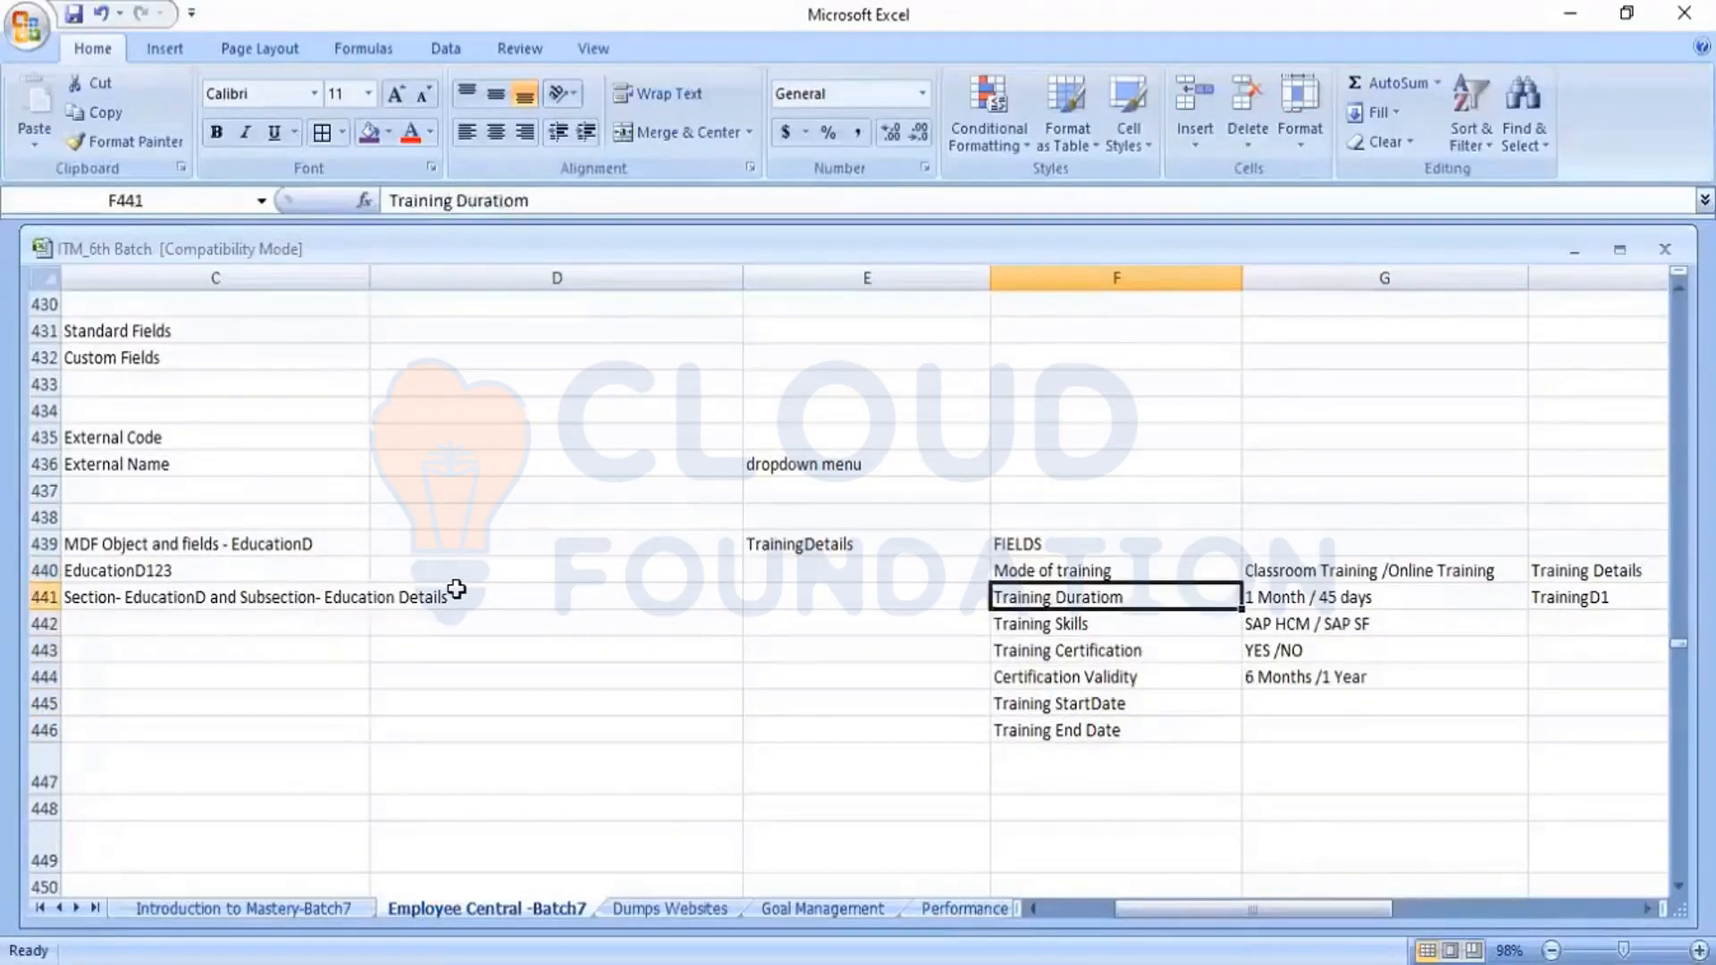
Make the TrainingDetails and FIELDS headings in E439:F439 and the Travel Management heading in I439 bold with an orange fill
key(Up)
key(Up)
key(Left)
key(Right)
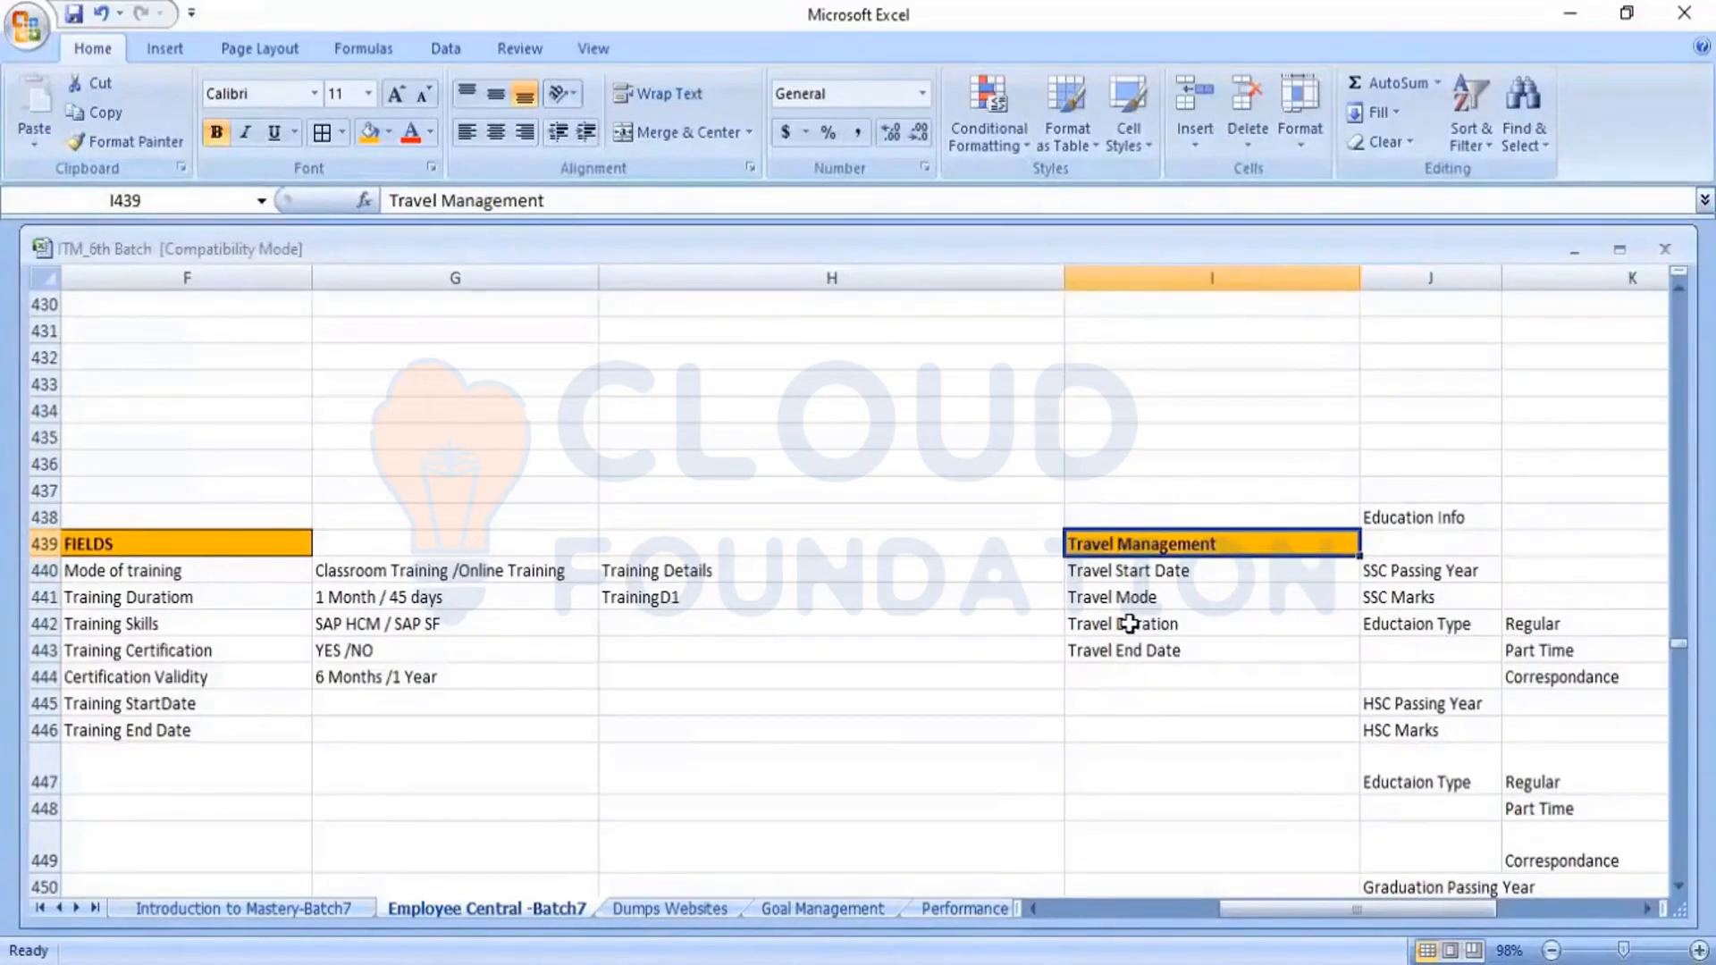
Review the Travel Management field list in I440:I443, from Travel Start Date to Travel End Date
key(Right)
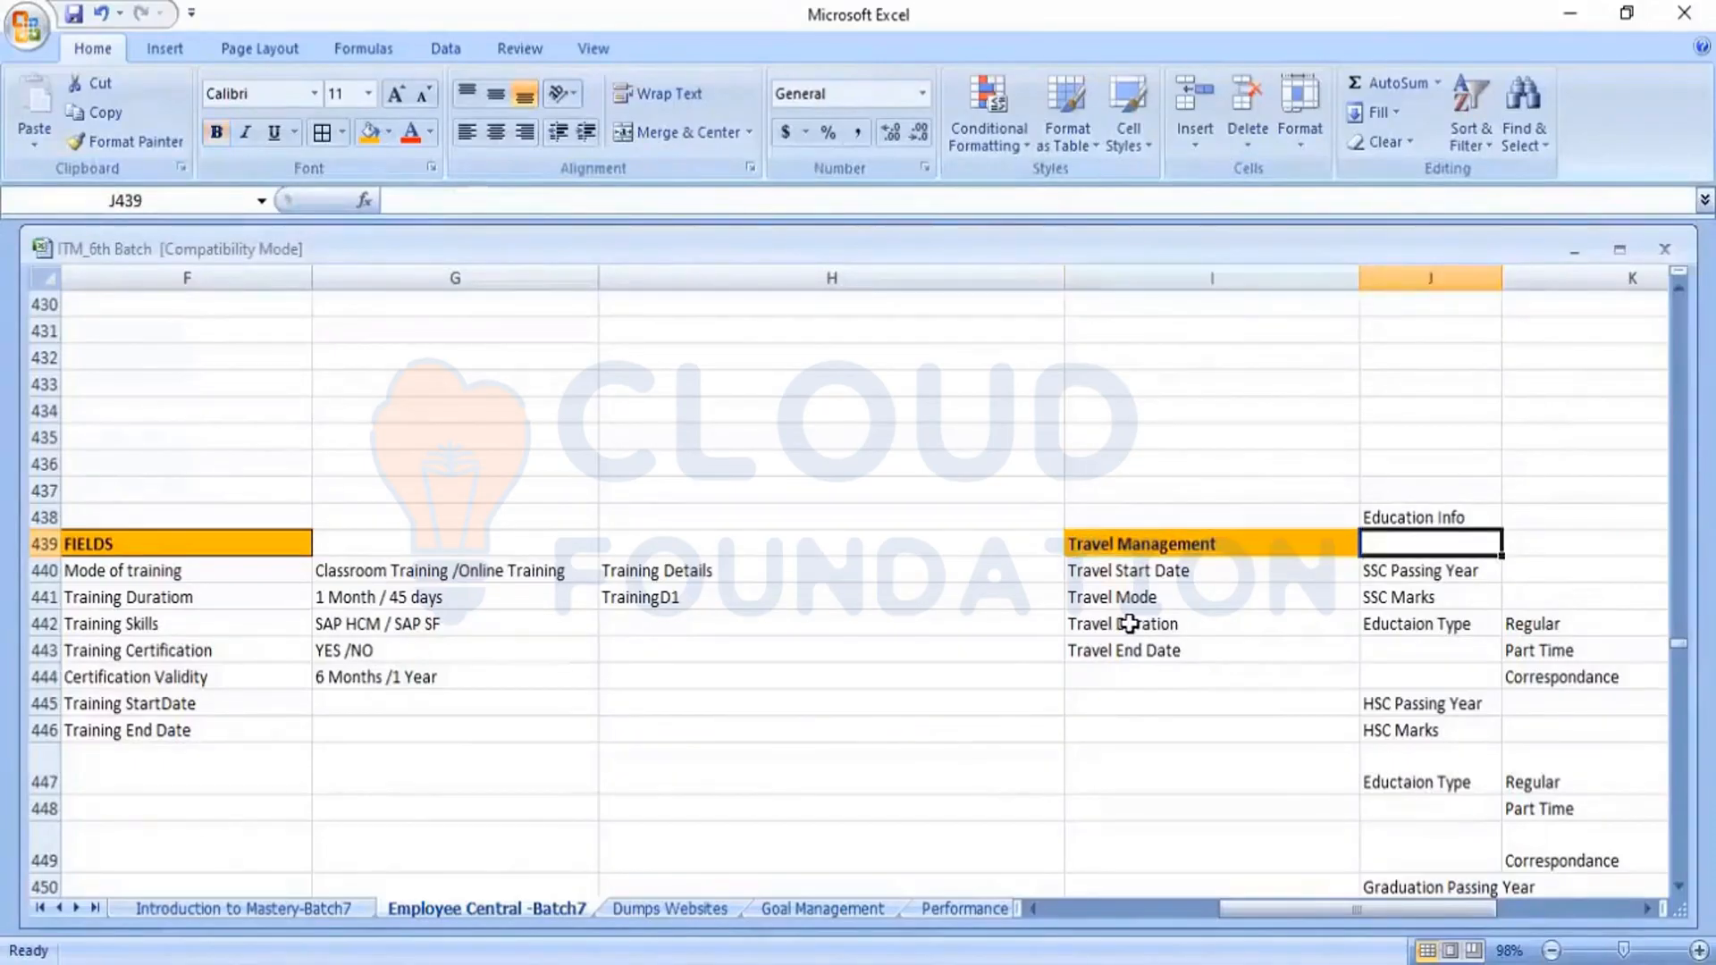
key(Left)
key(Down)
key(Down)
key(Down)
key(Down)
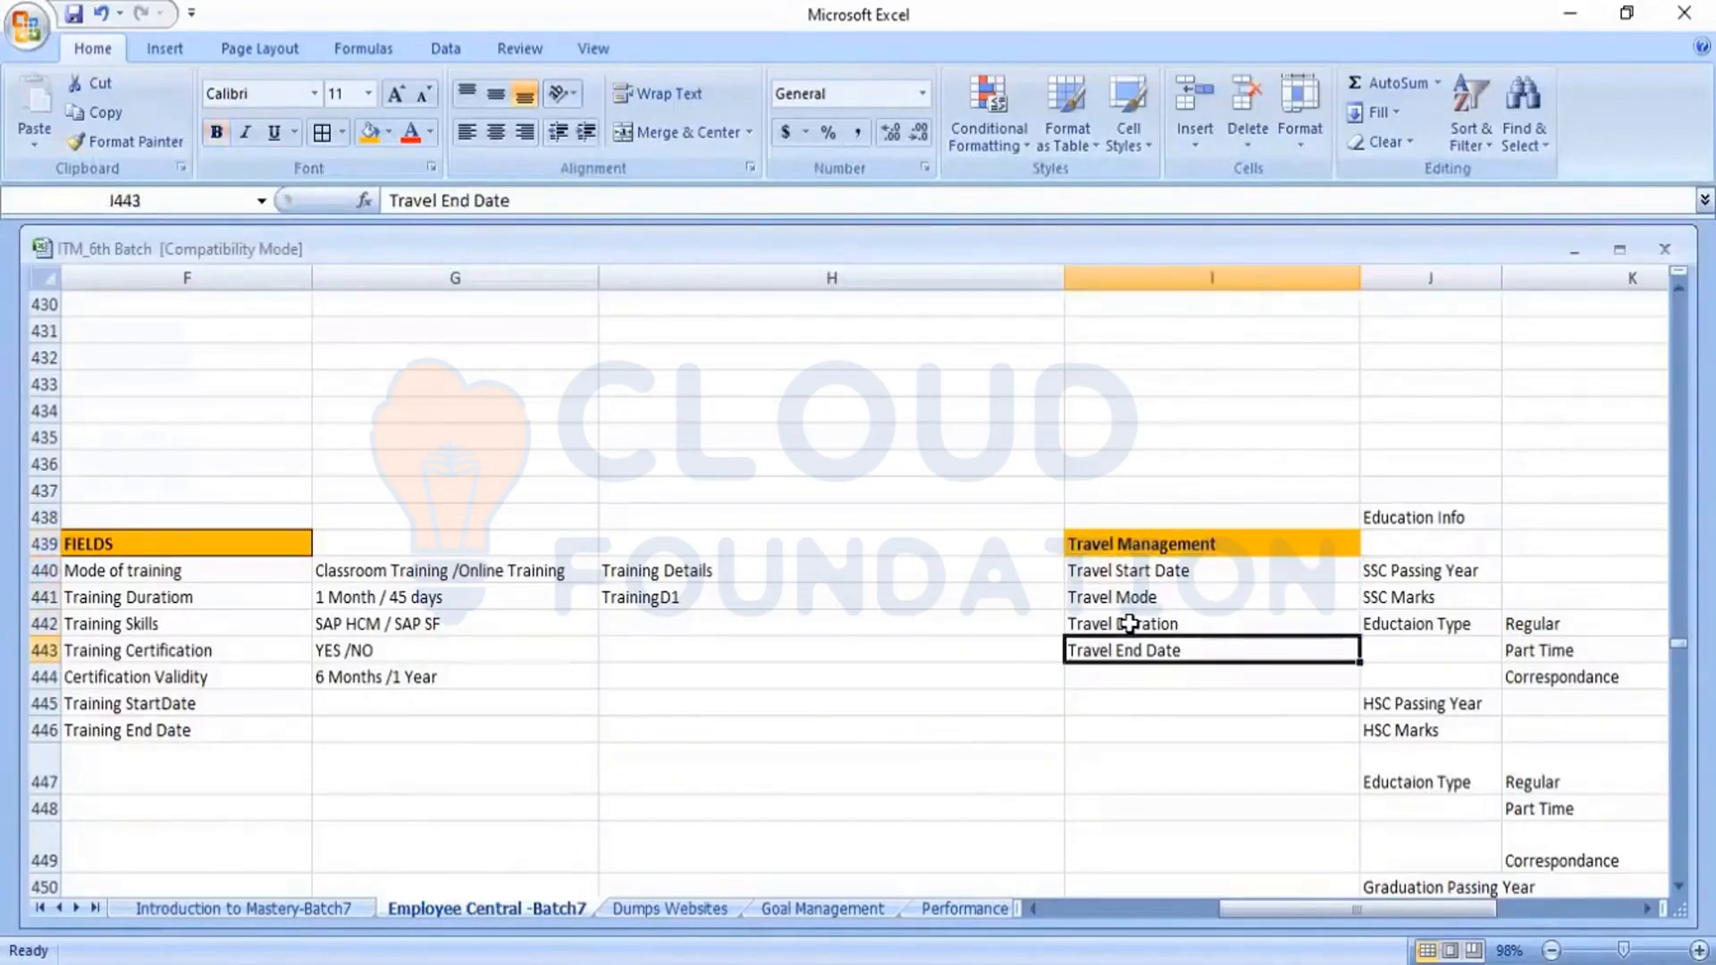
key(Up)
key(Up)
key(Up)
key(Up)
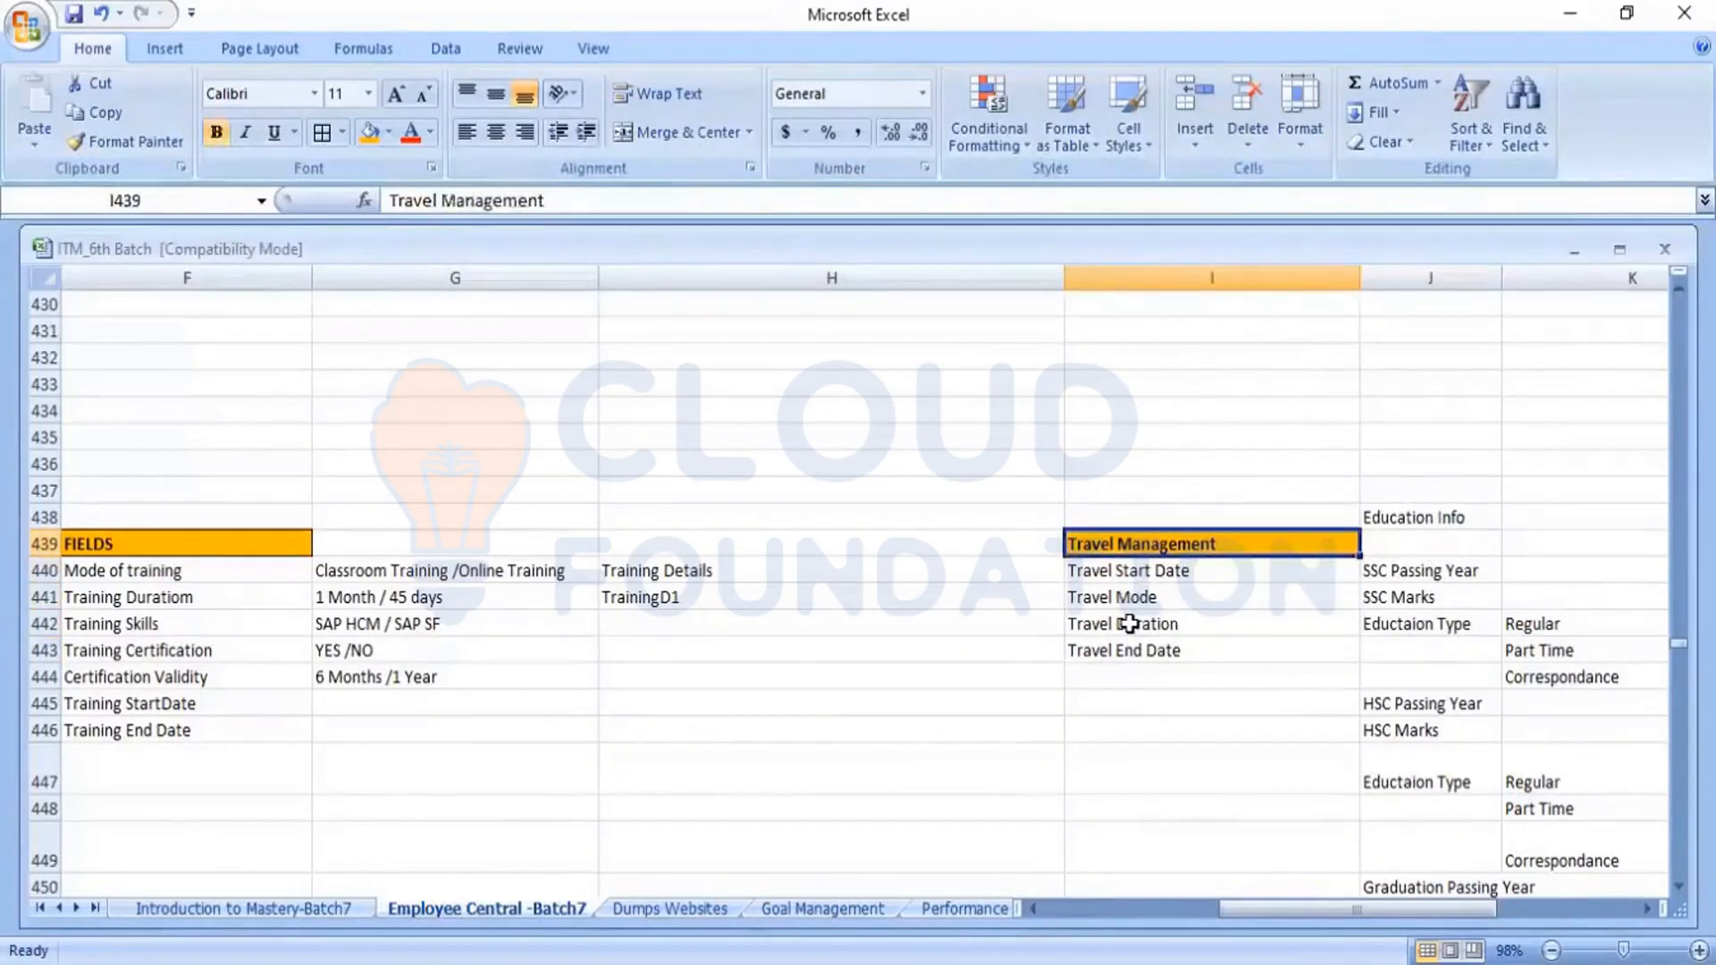
Make the Employment Contract heading in L438 bold with an orange fill
key(Right)
key(Right)
key(Right)
key(Right)
key(Left)
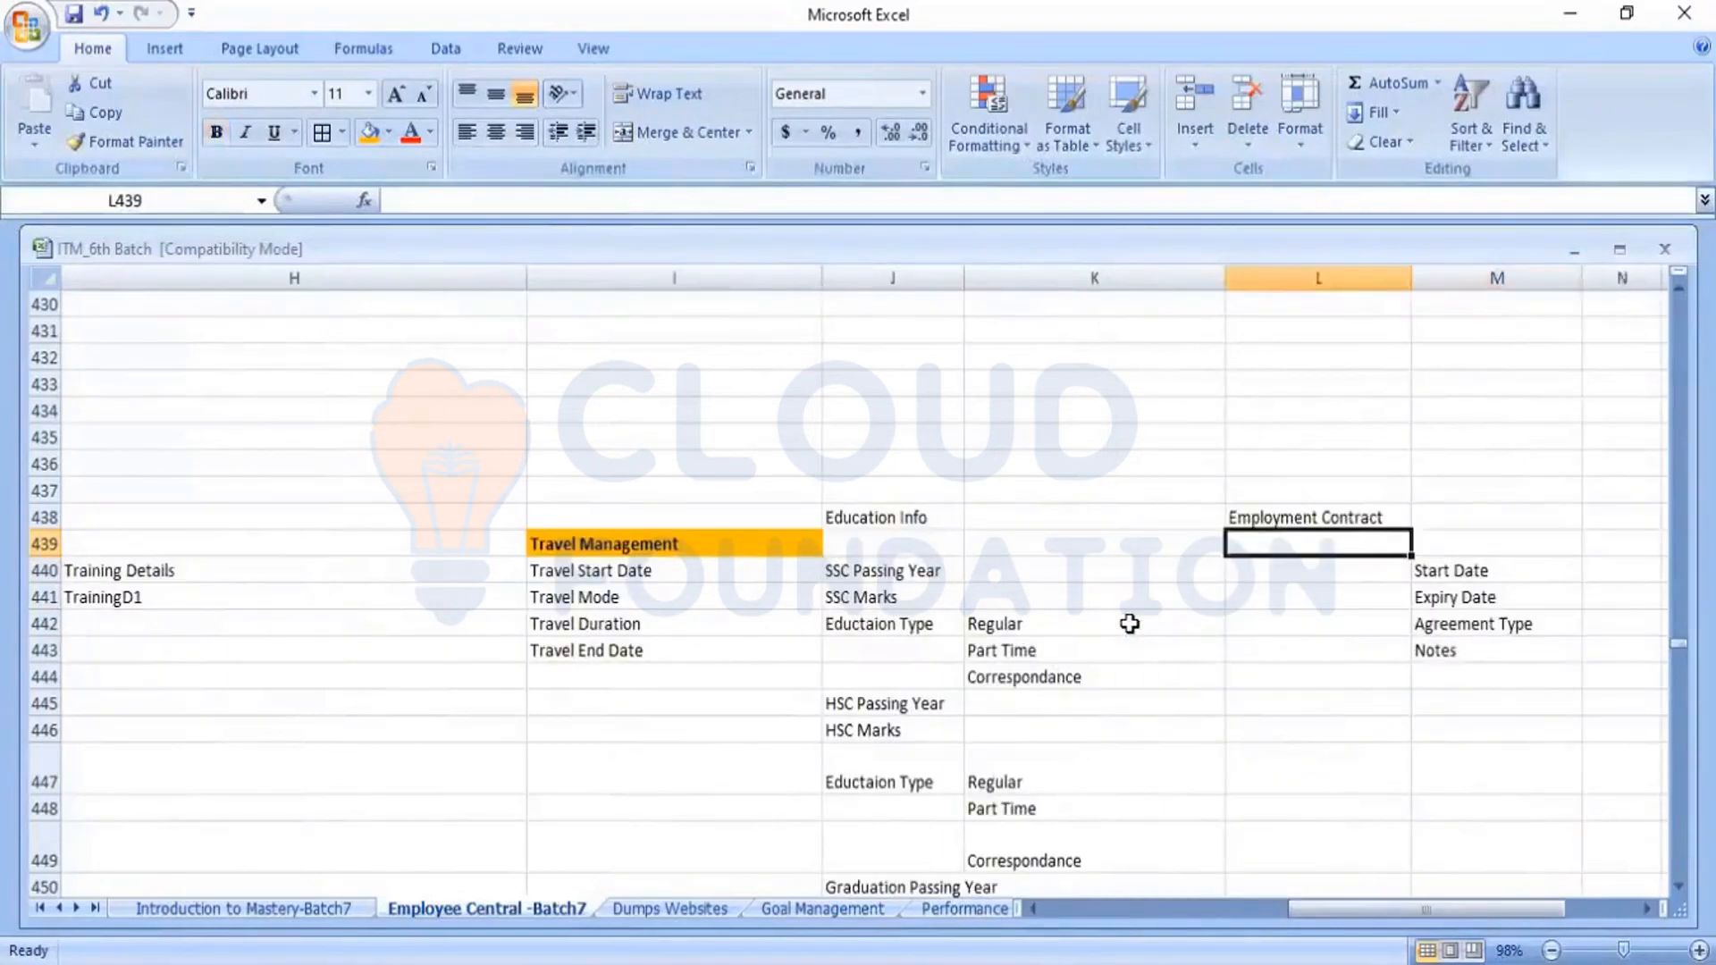
key(Up)
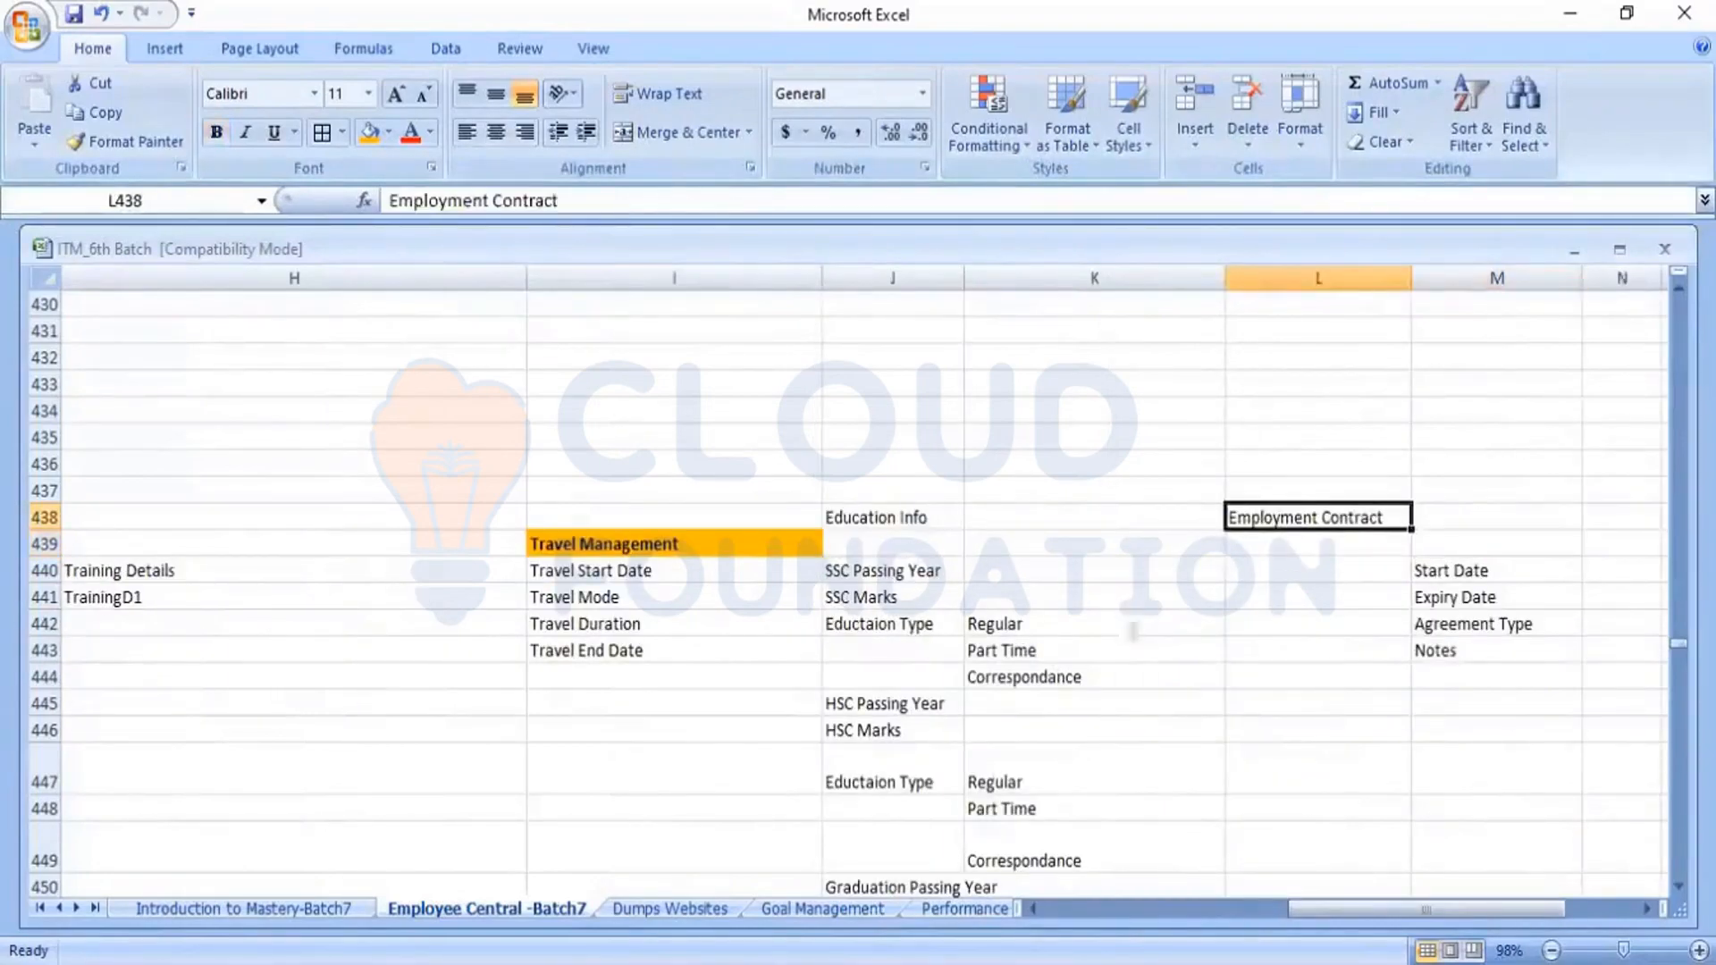
key(ctrl+b)
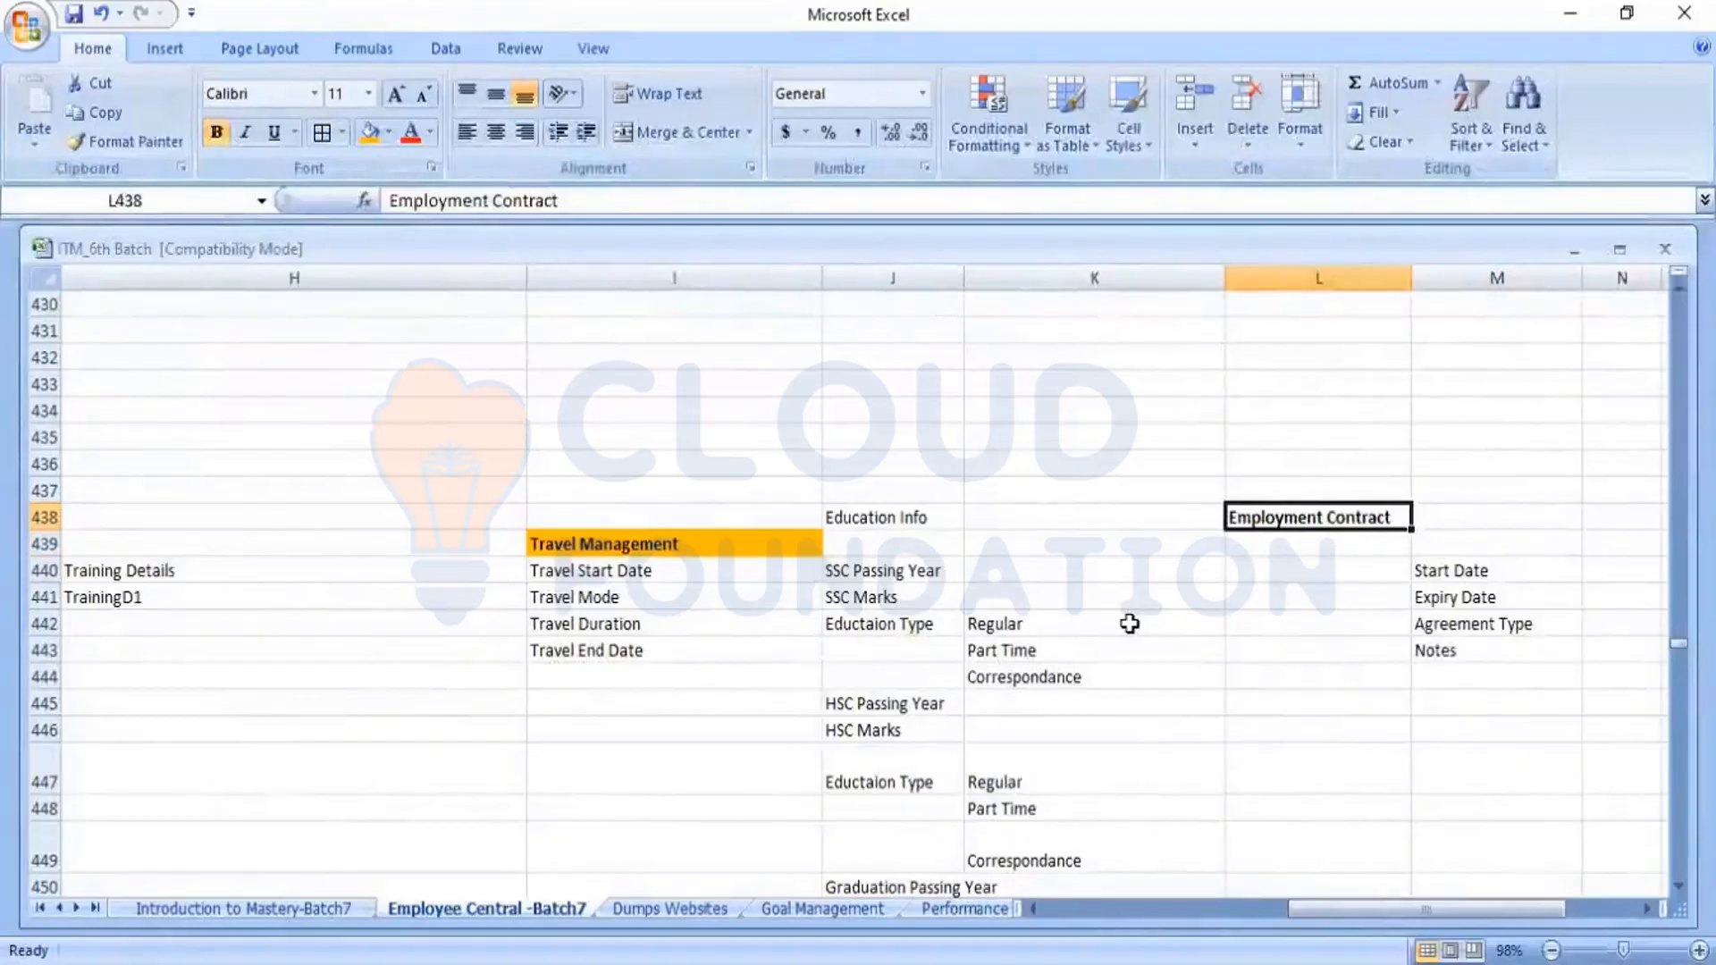
click(369, 133)
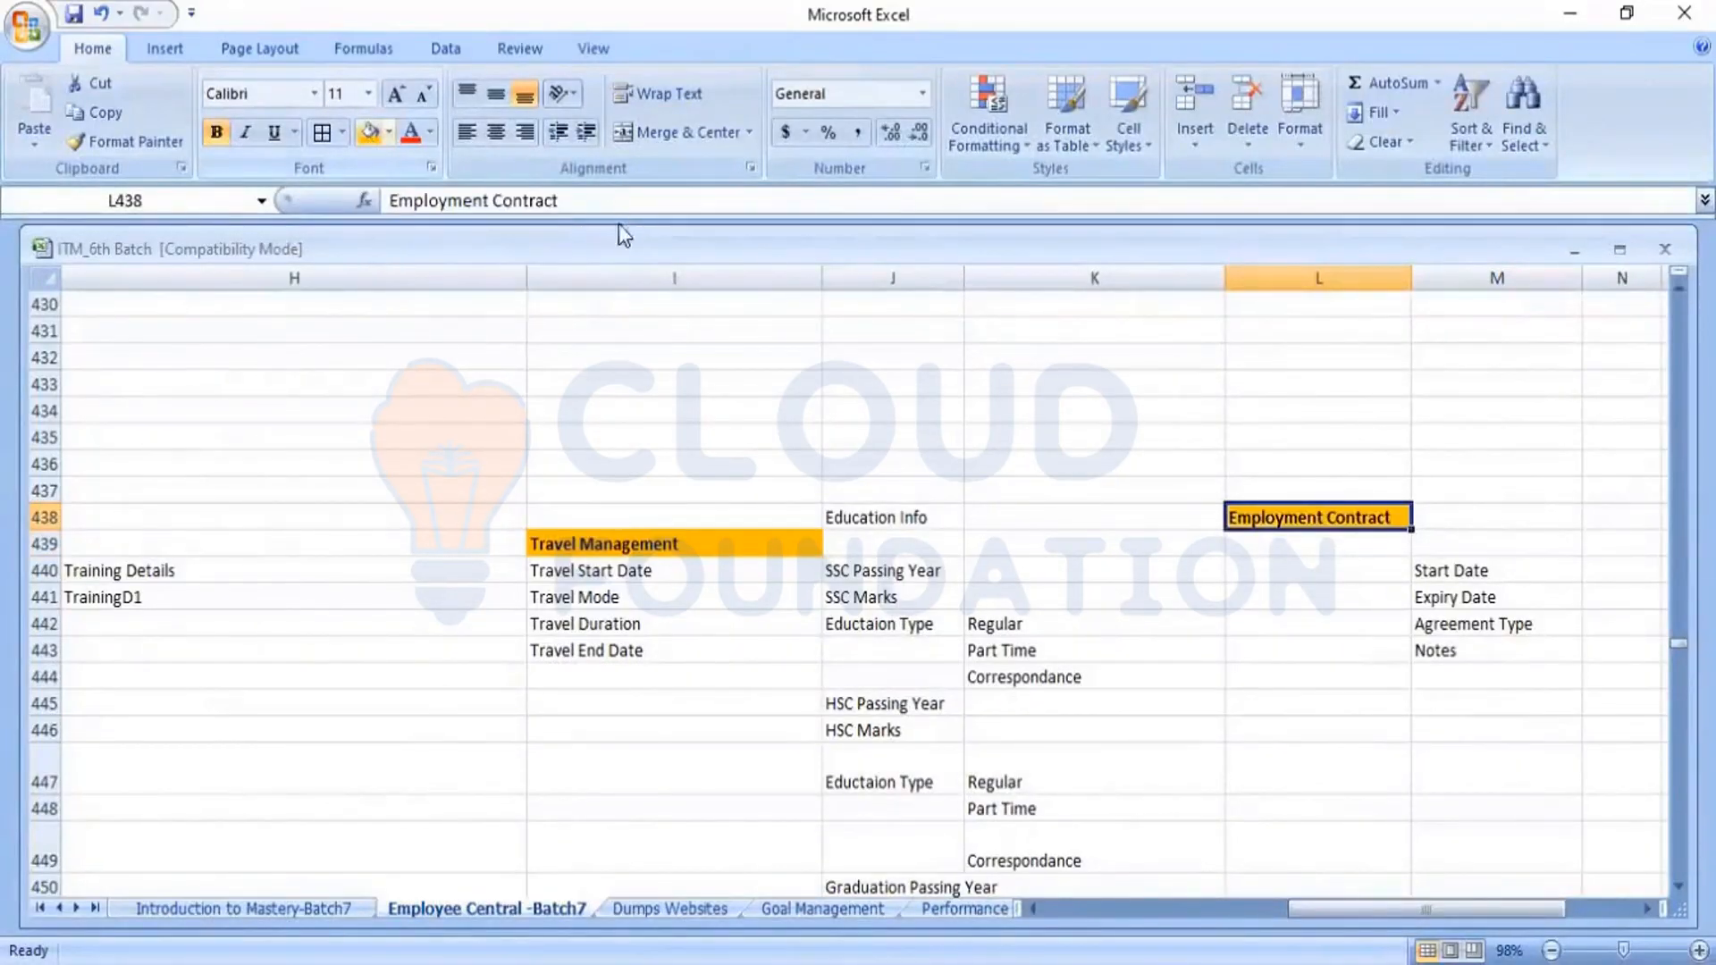
Review the Employment Contract field list in M440:M443, from Start Date to Notes
click(1470, 569)
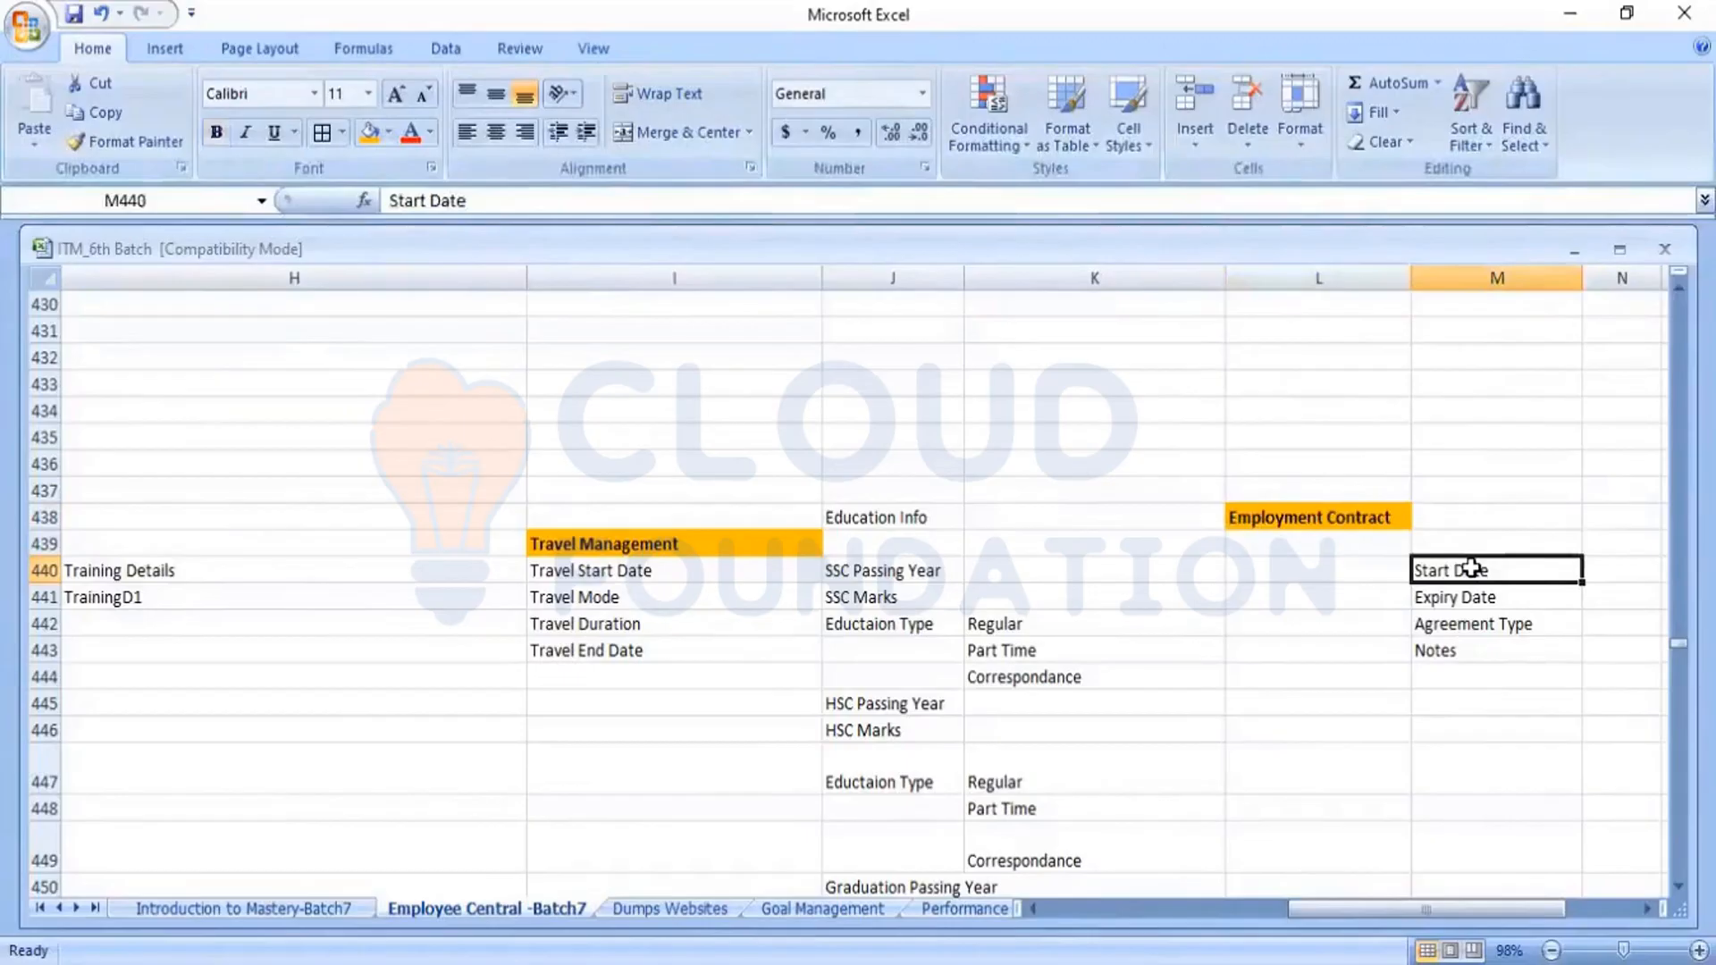
key(Down)
key(Down)
key(Down)
key(Down)
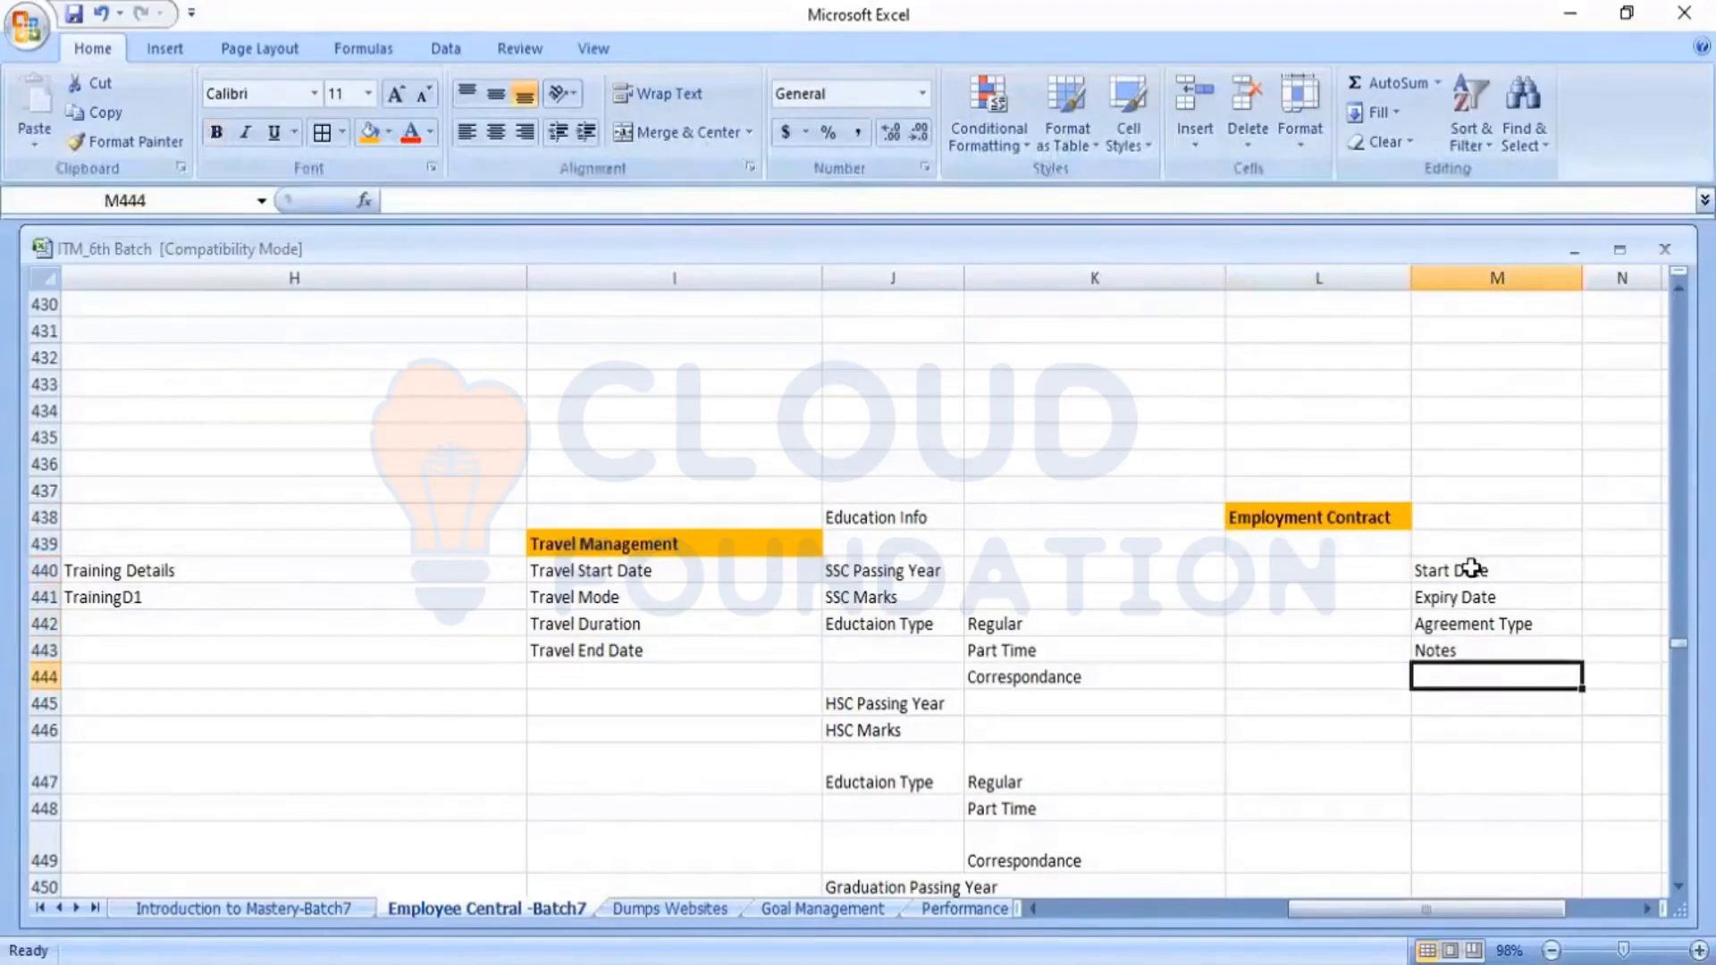
Look back across the example objects to the custom MDF object creation steps in column B
key(Left)
key(Left)
key(Left)
key(Left)
key(Left)
key(Left)
key(Left)
key(Left)
key(Left)
key(Left)
key(Left)
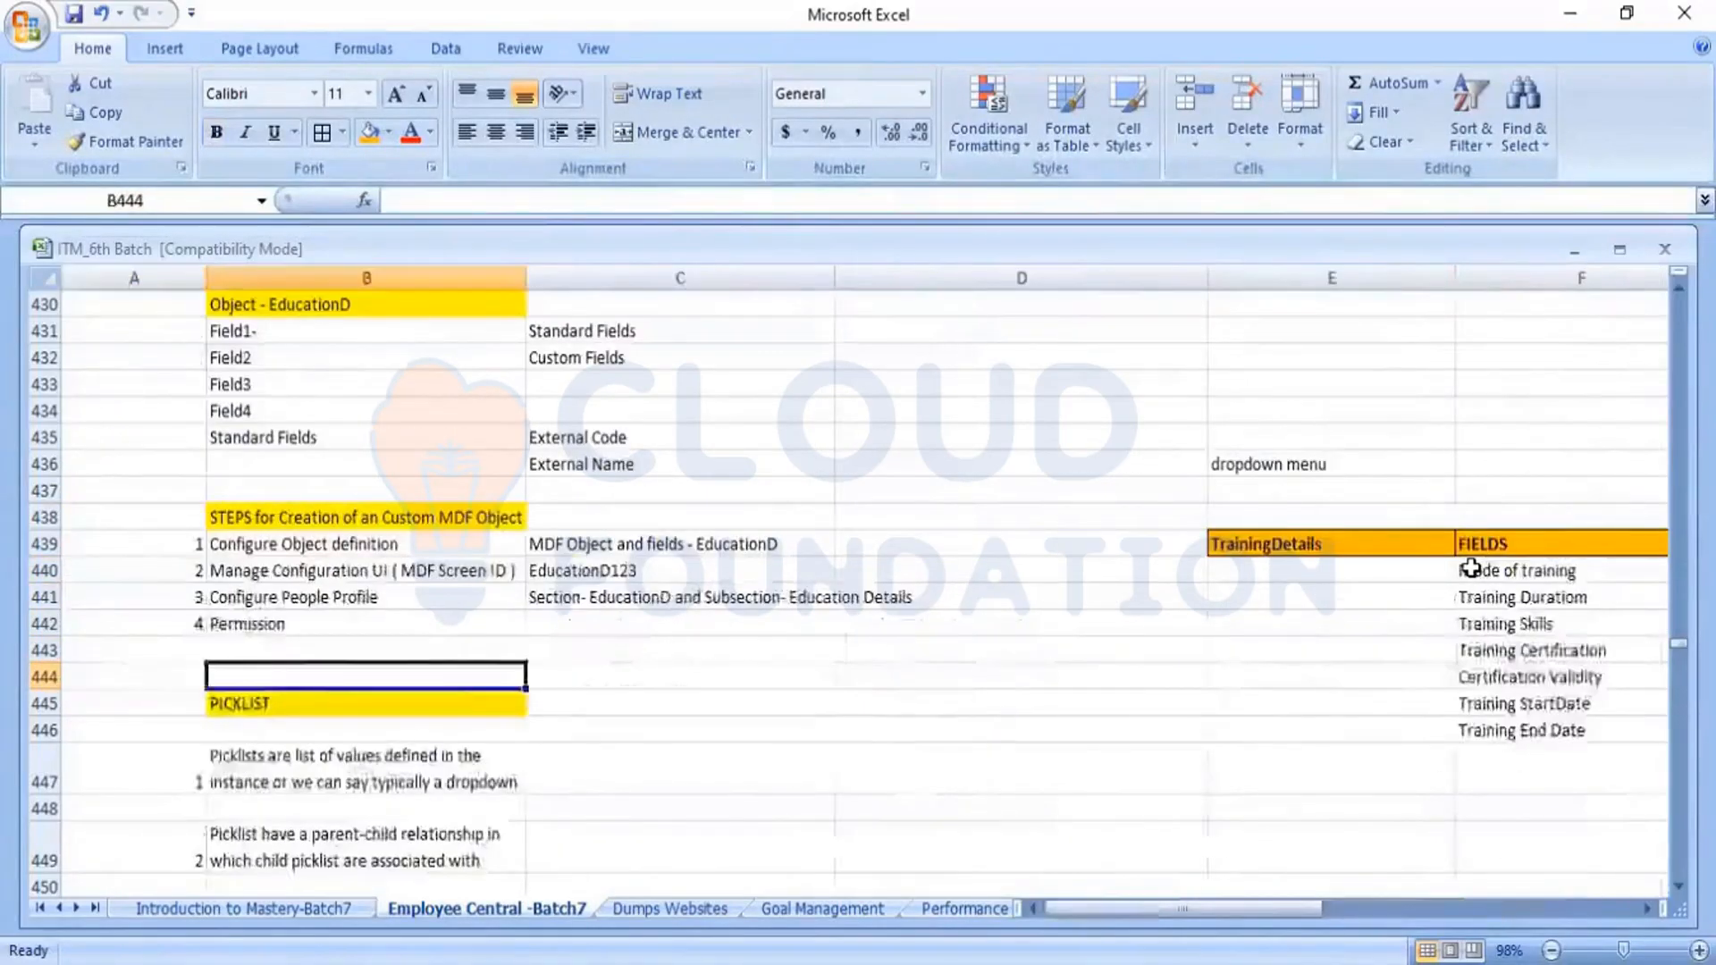
Return to the Travel Management heading in I439 and look over its fields
key(Right)
key(Right)
key(Right)
key(Right)
key(Right)
key(Right)
key(Right)
key(Right)
key(Right)
key(Left)
key(Left)
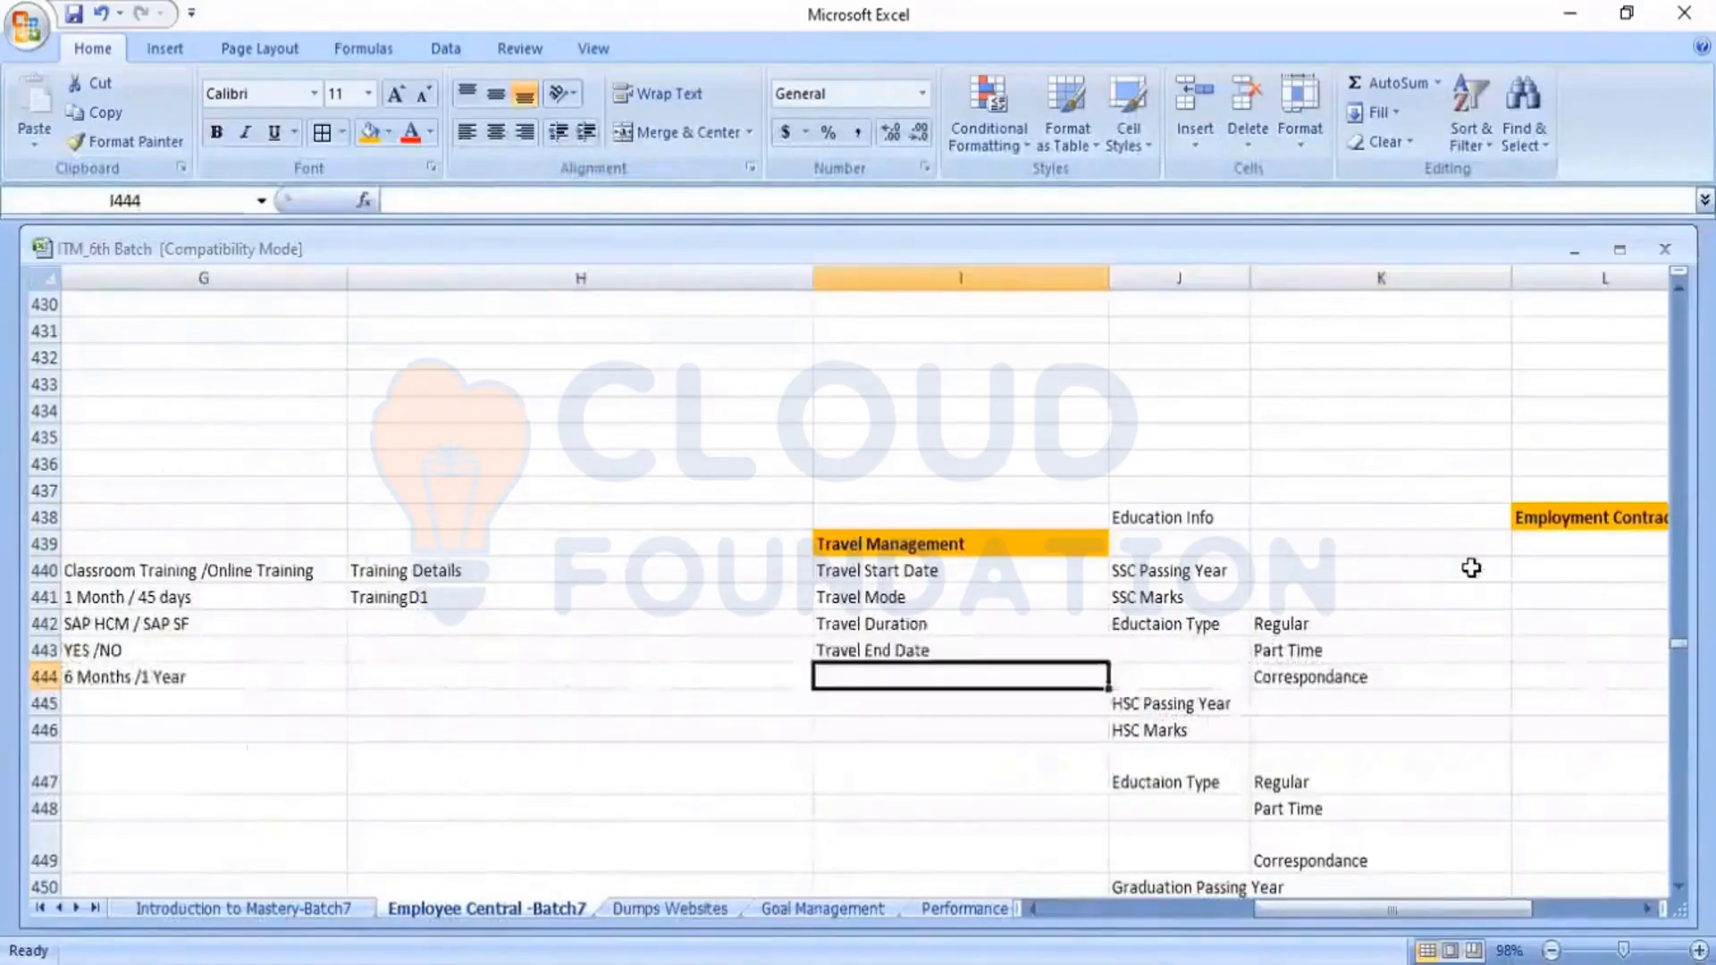
key(Up)
key(Up)
key(Up)
key(Up)
key(Up)
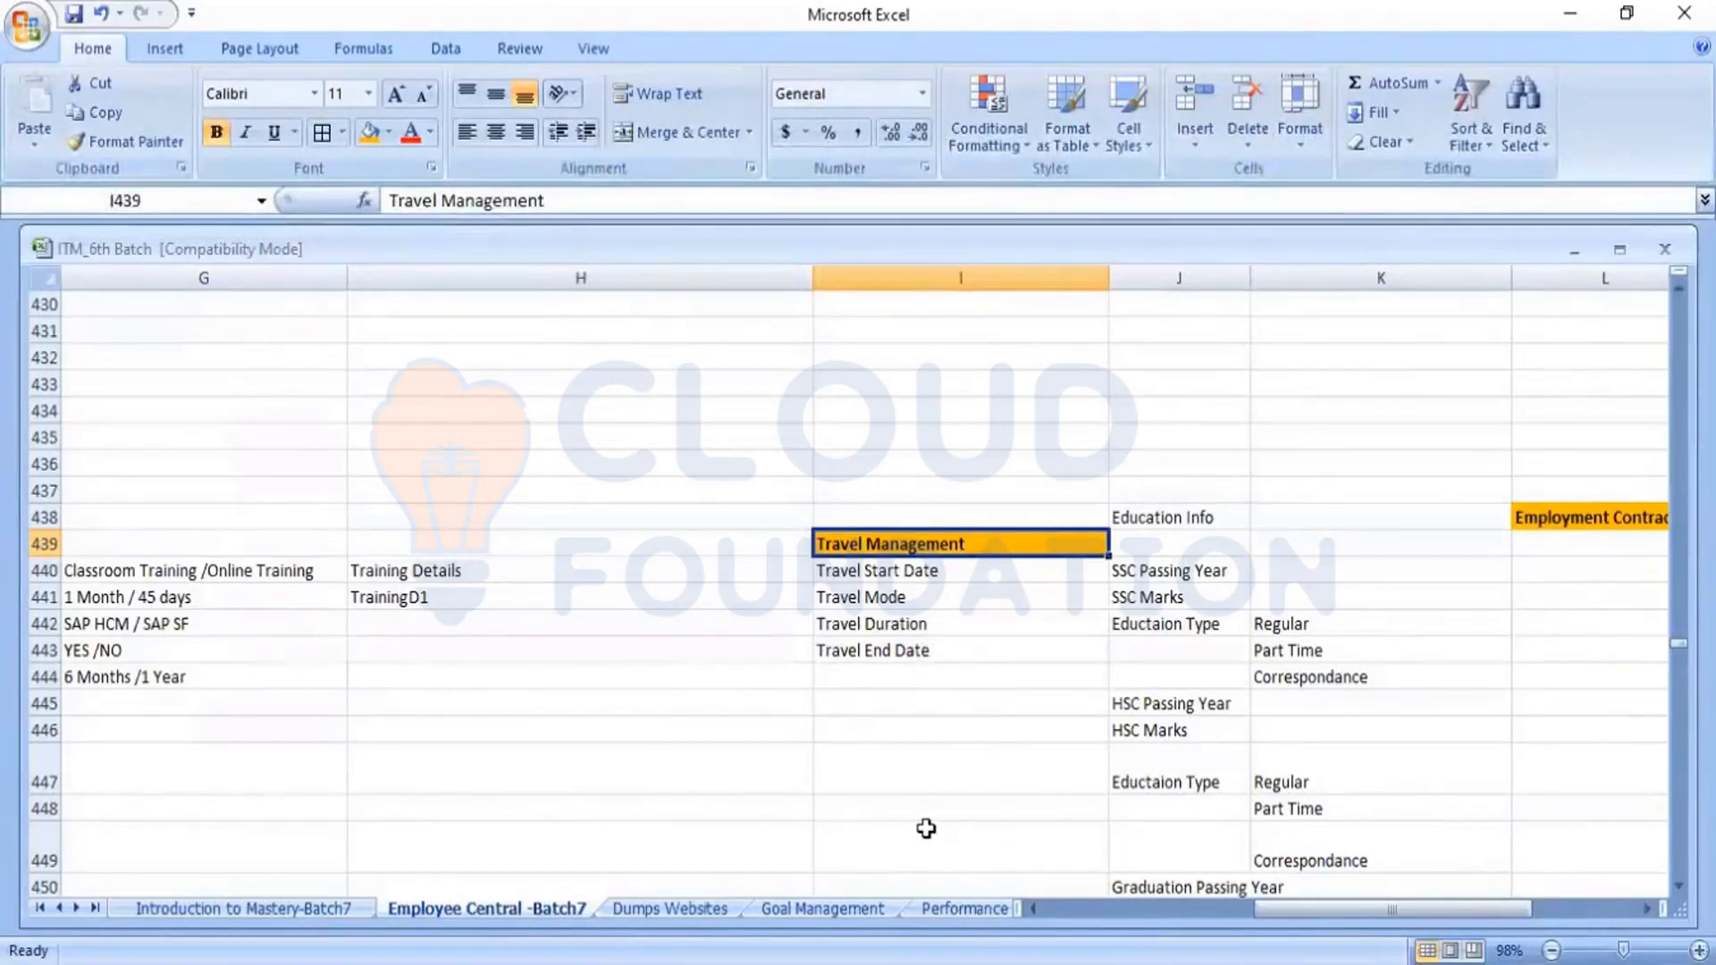
Go back to the first custom MDF object creation step, Configure Object definition, in B439
click(740, 809)
key(Left)
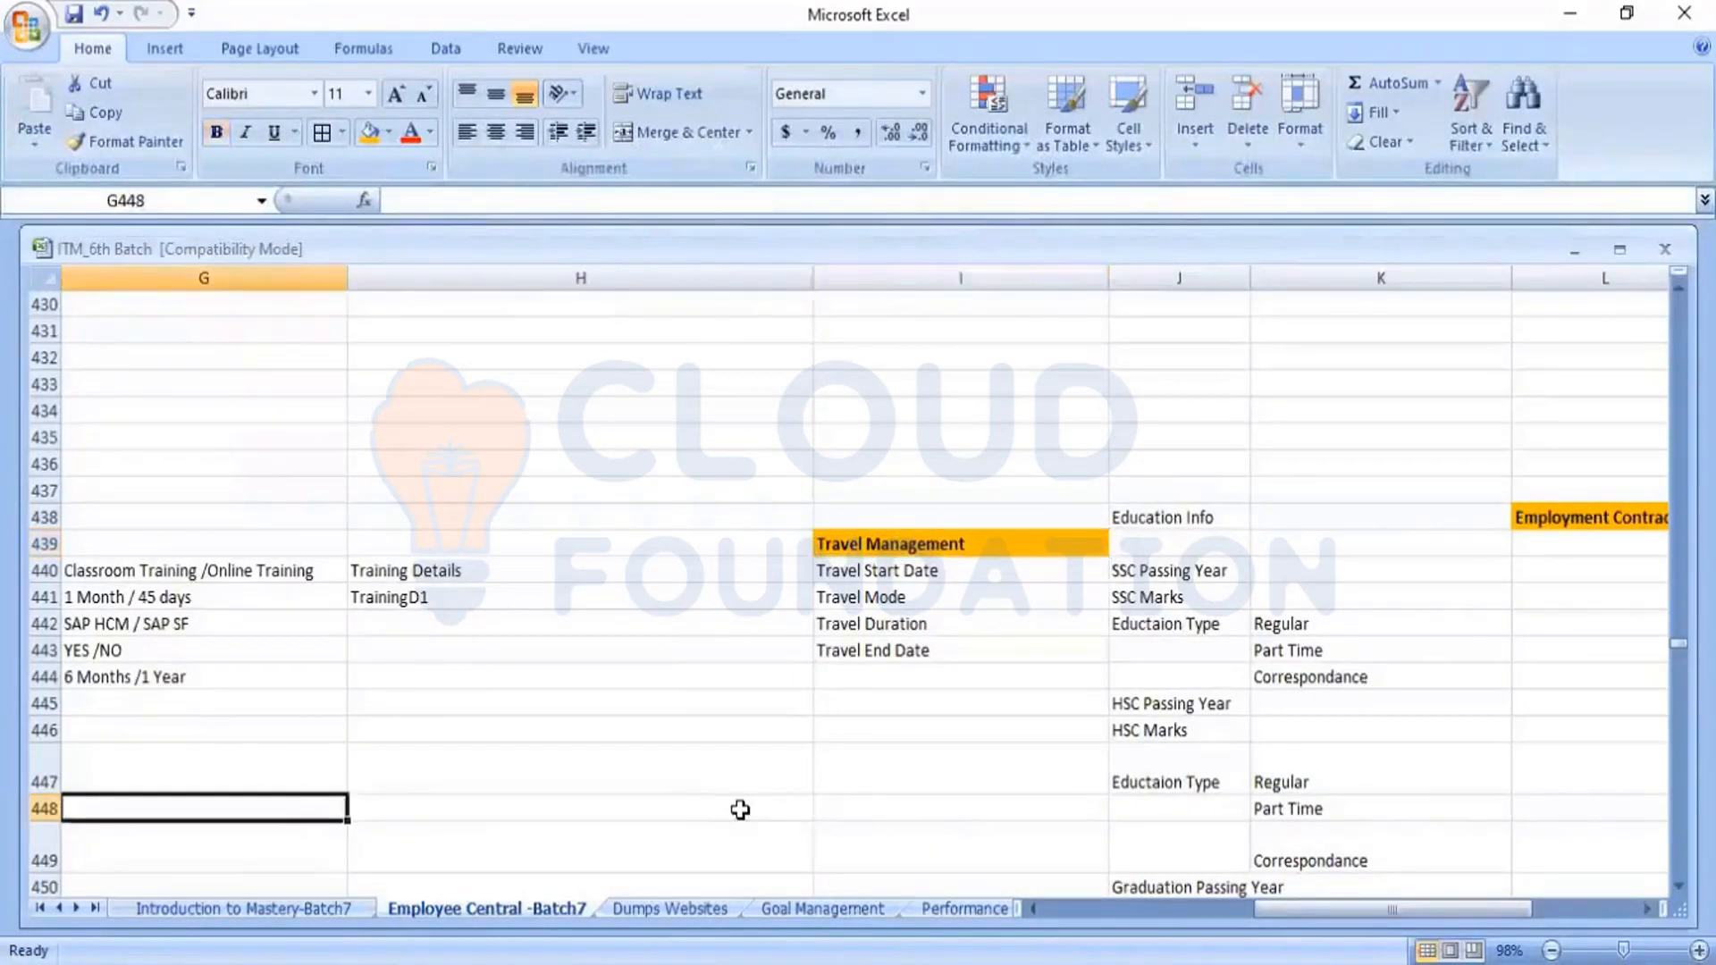
key(Home)
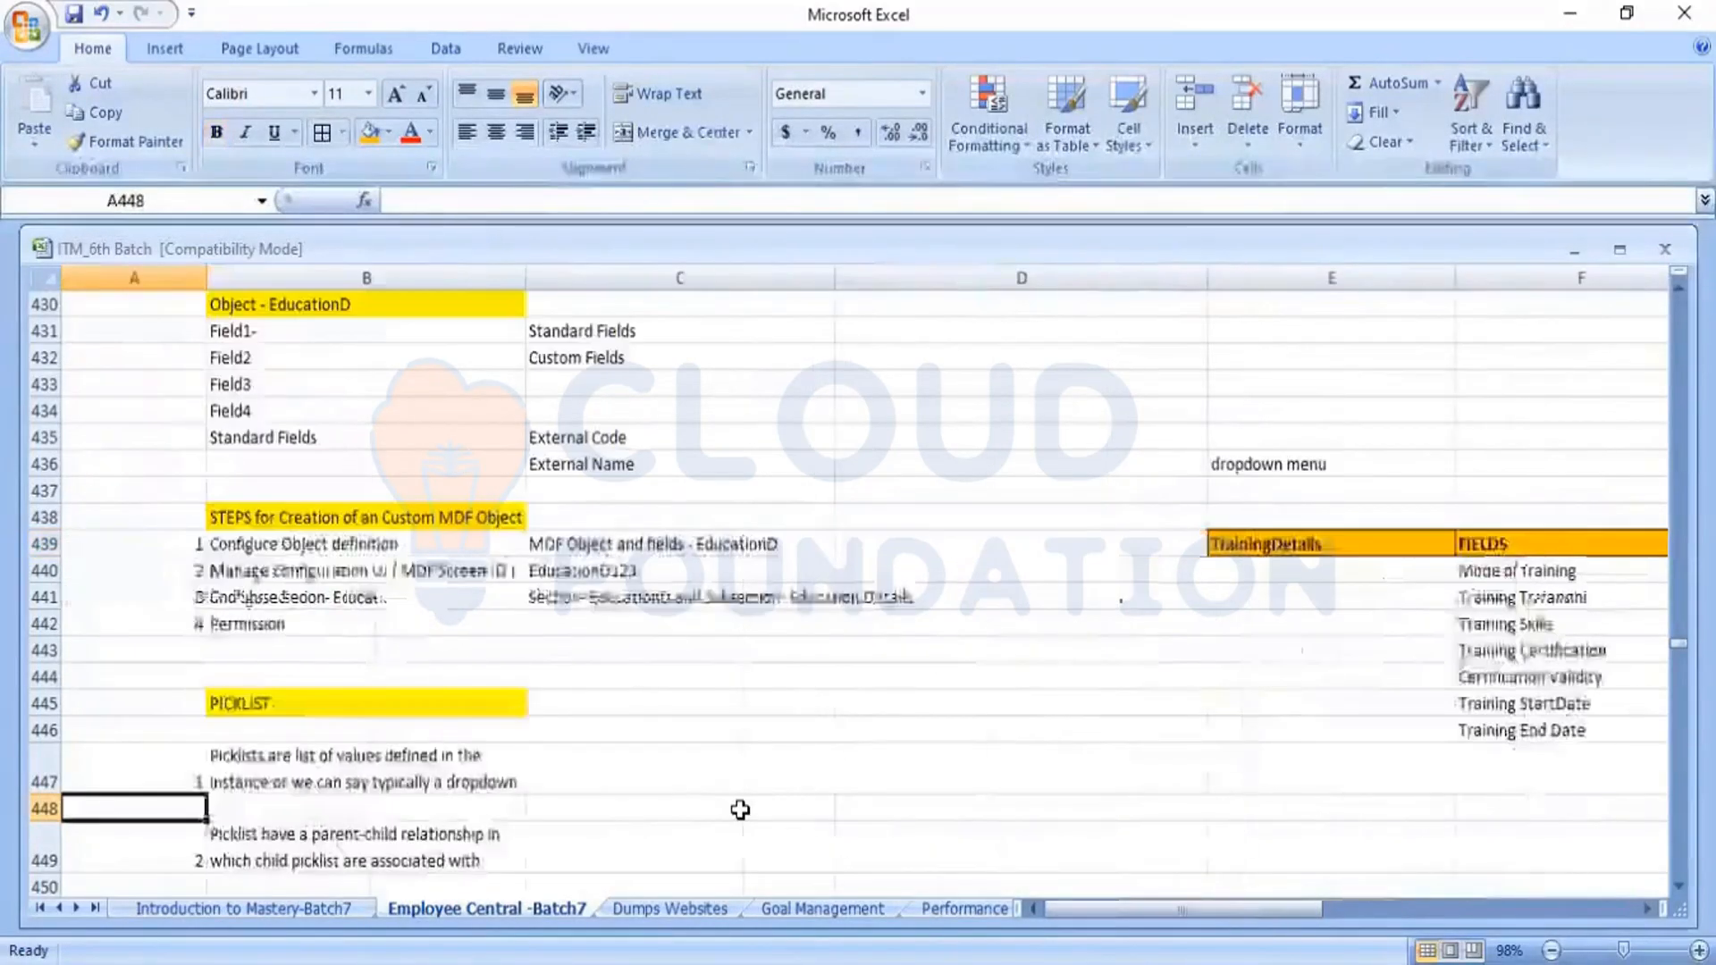
key(Up)
key(Up)
key(Up)
key(Up)
key(Up)
key(Up)
key(Up)
key(Up)
key(Up)
key(Right)
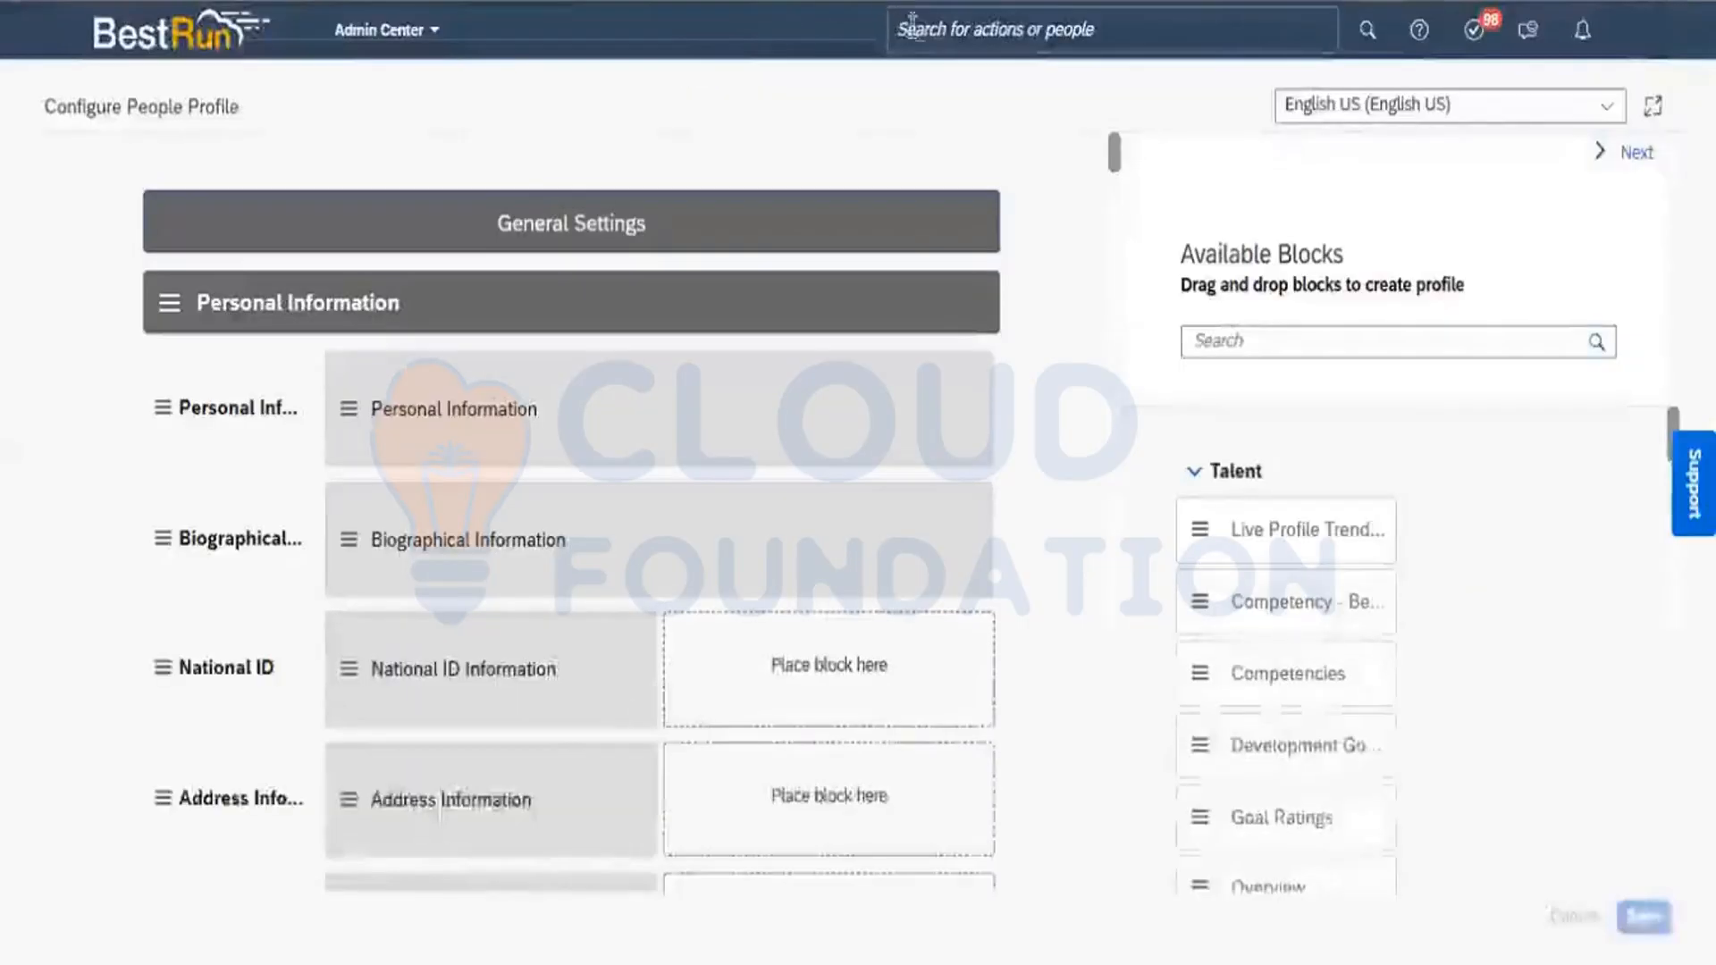
Switch to SuccessFactors, search the actions for "configure object" and open Configure Object Definitions
click(918, 30)
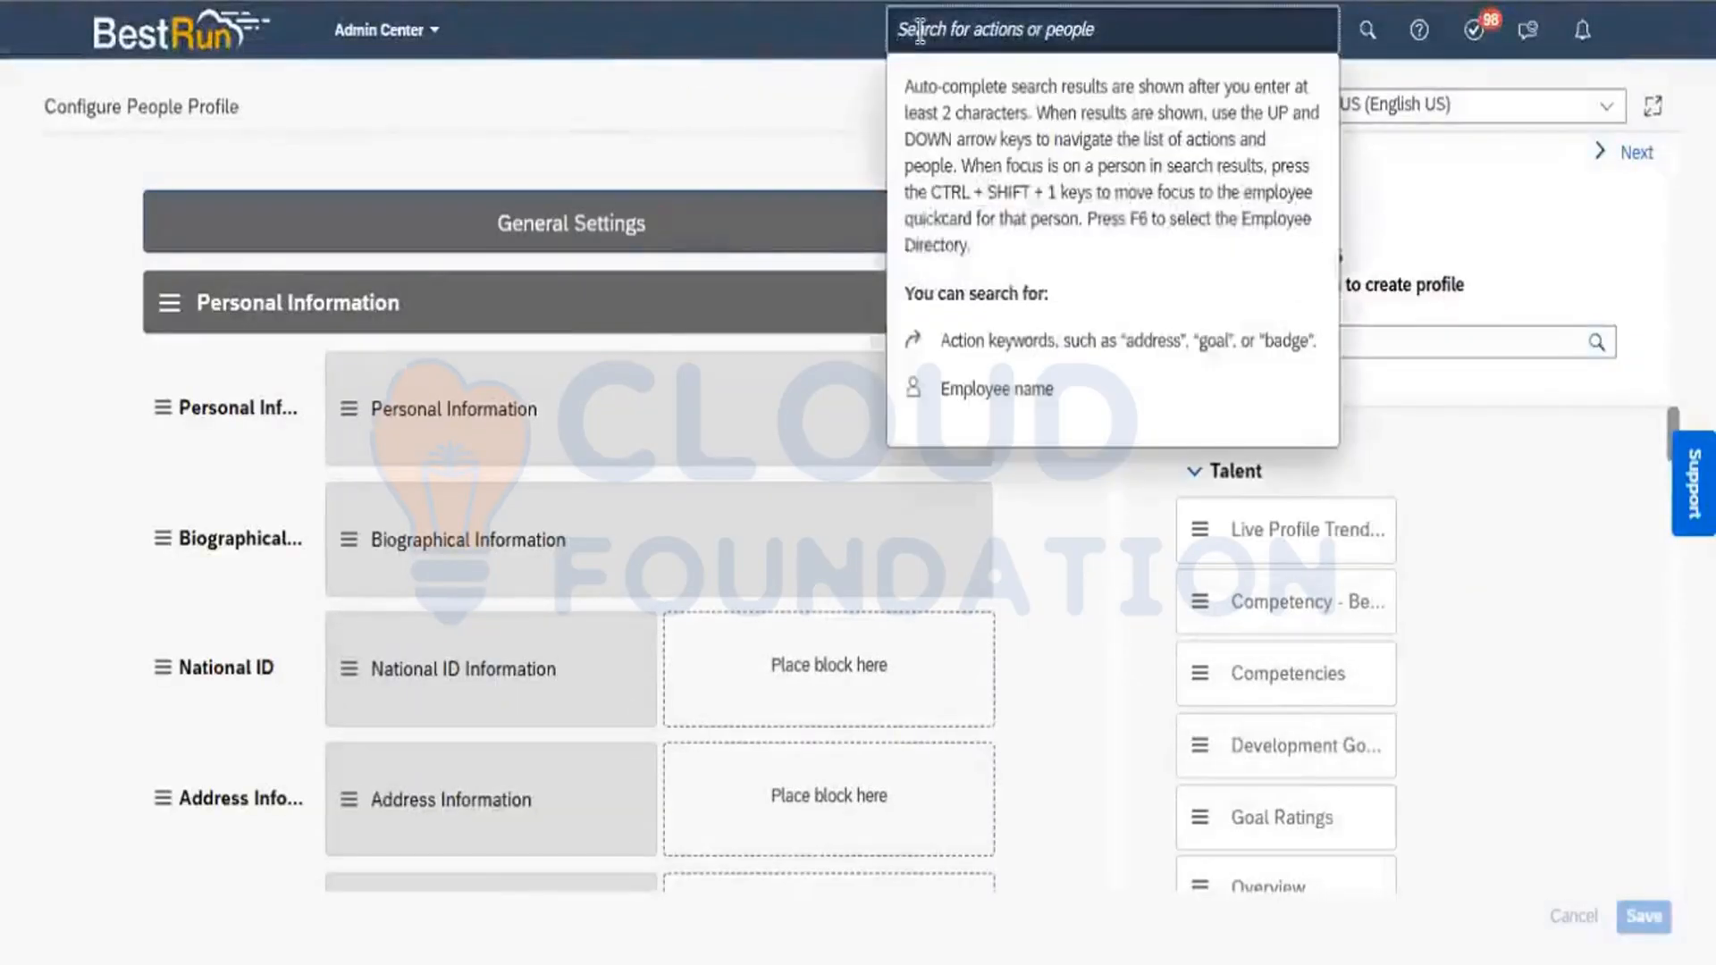
text(co)
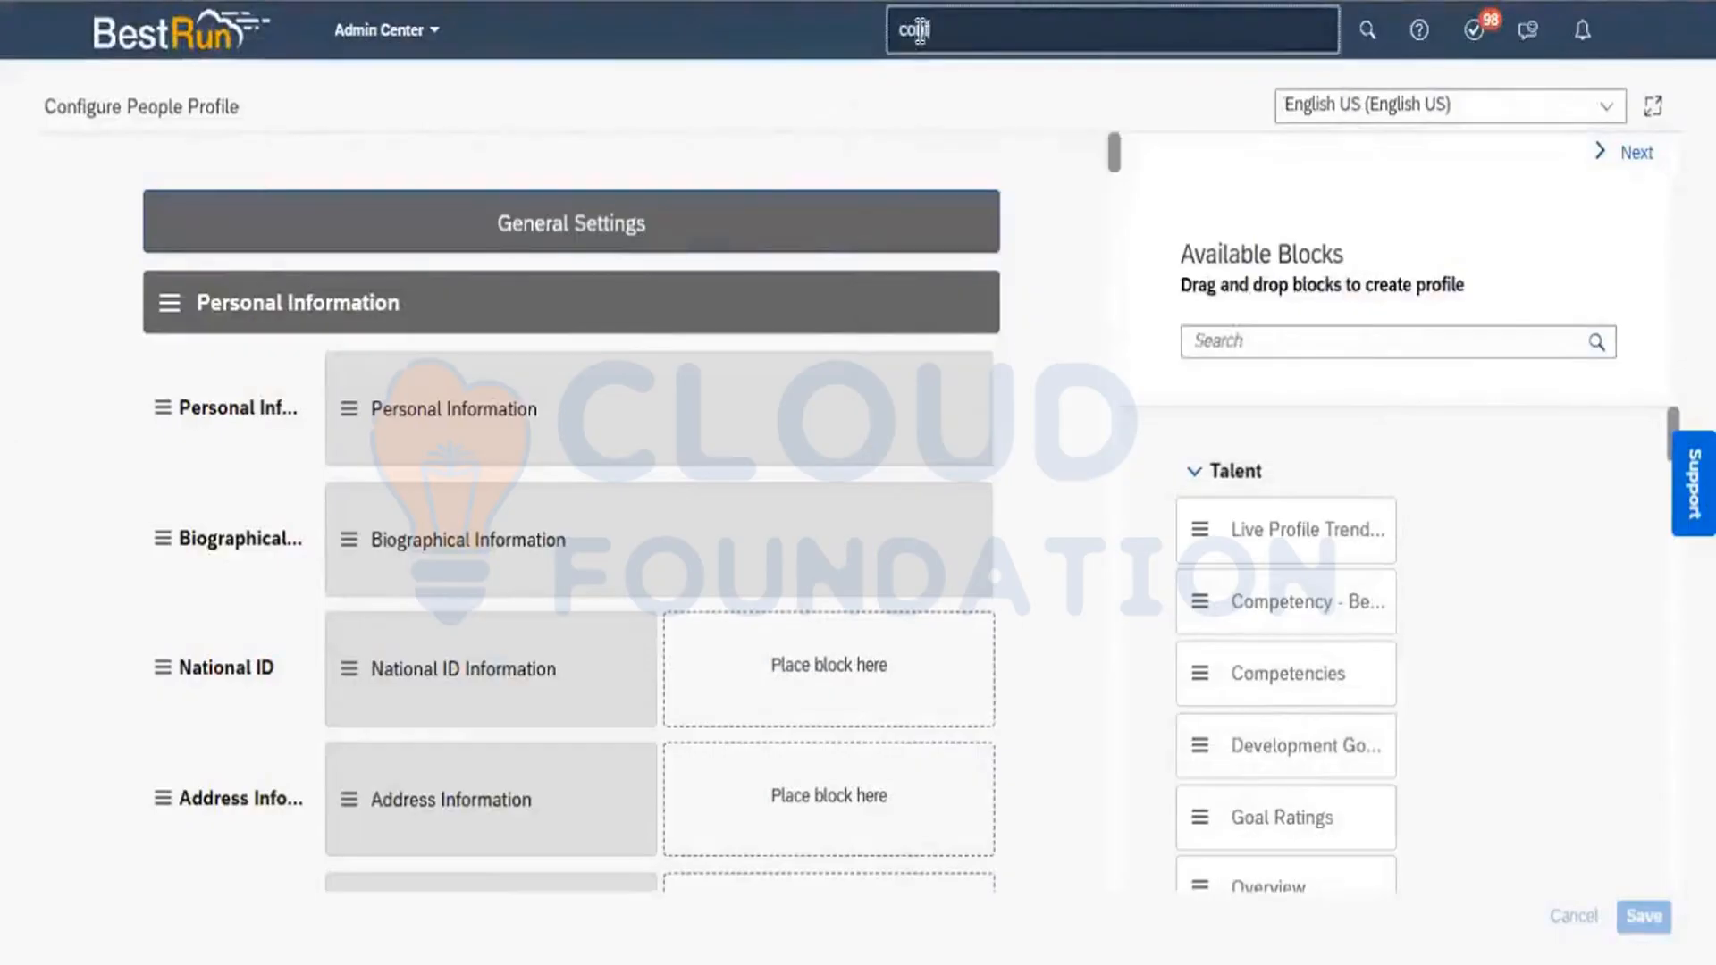
text(nfigure o)
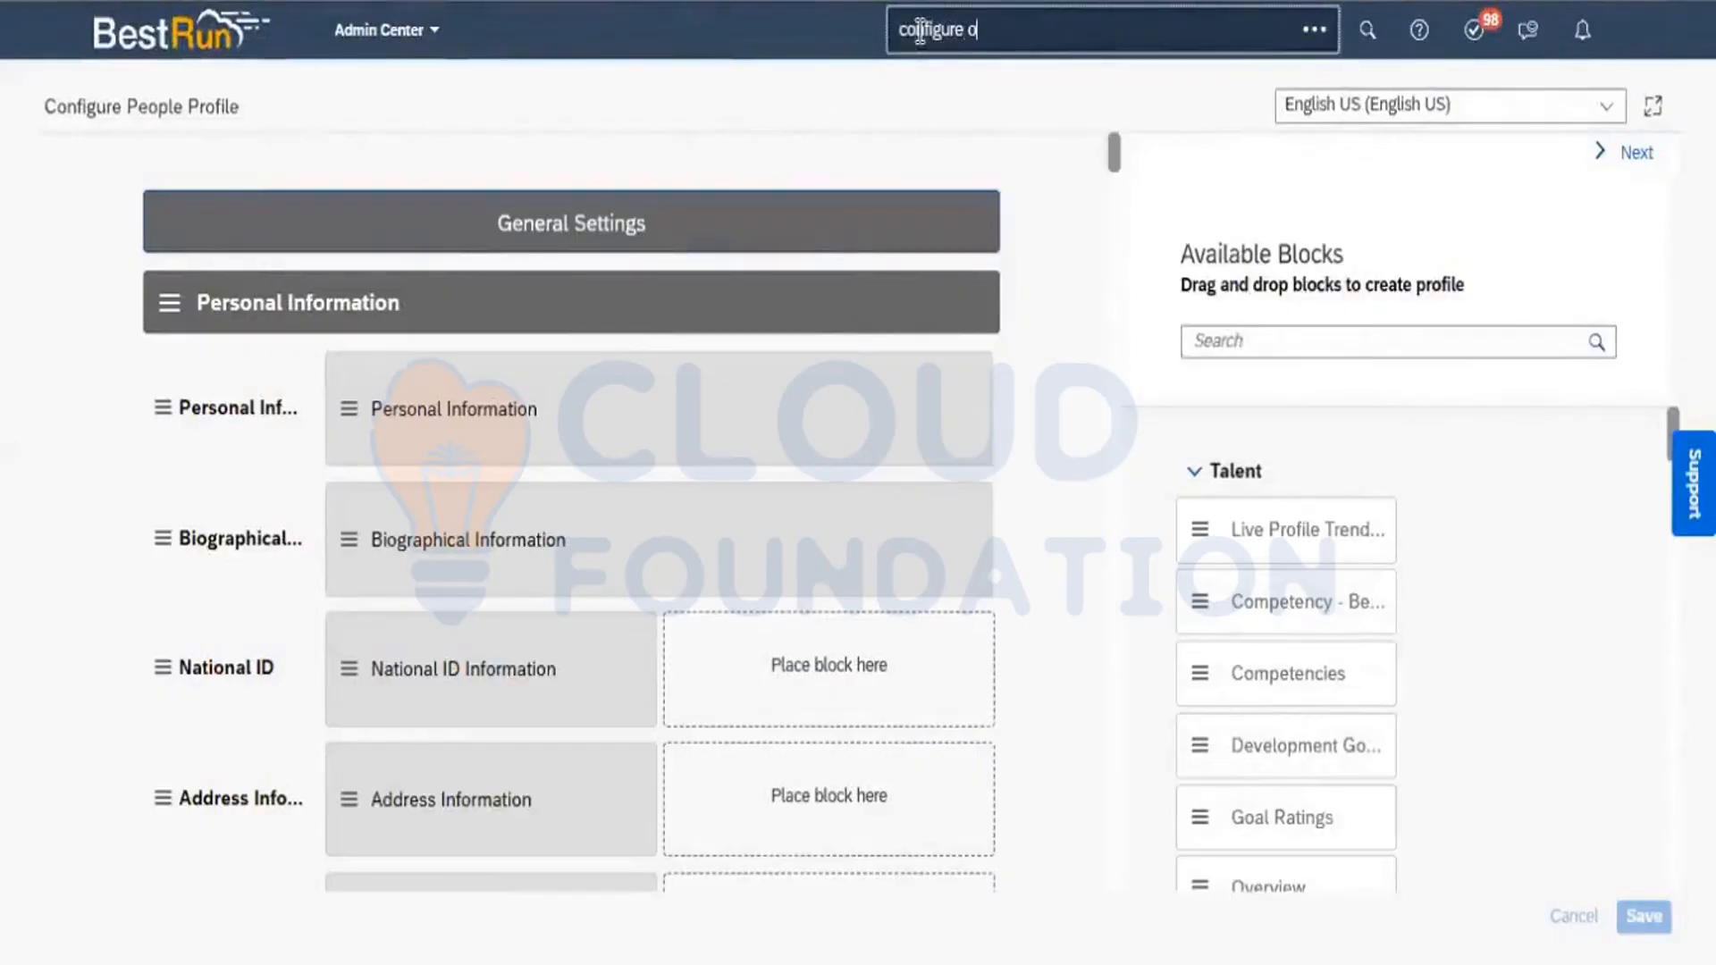
text(bject)
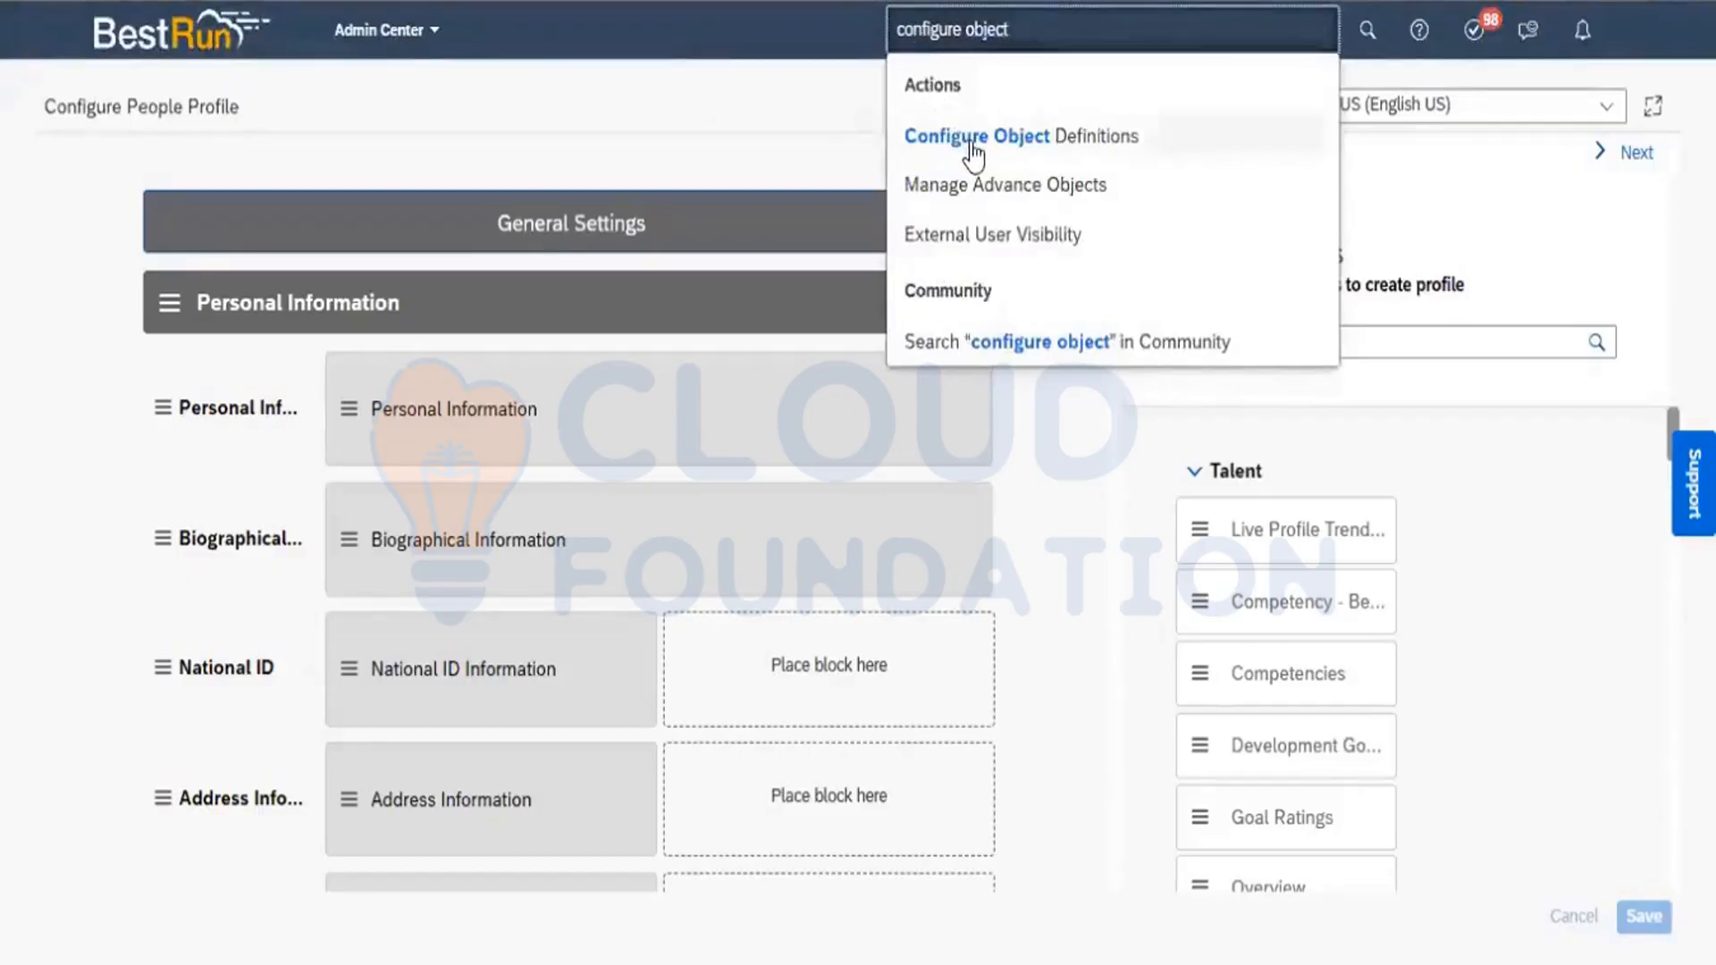
click(970, 143)
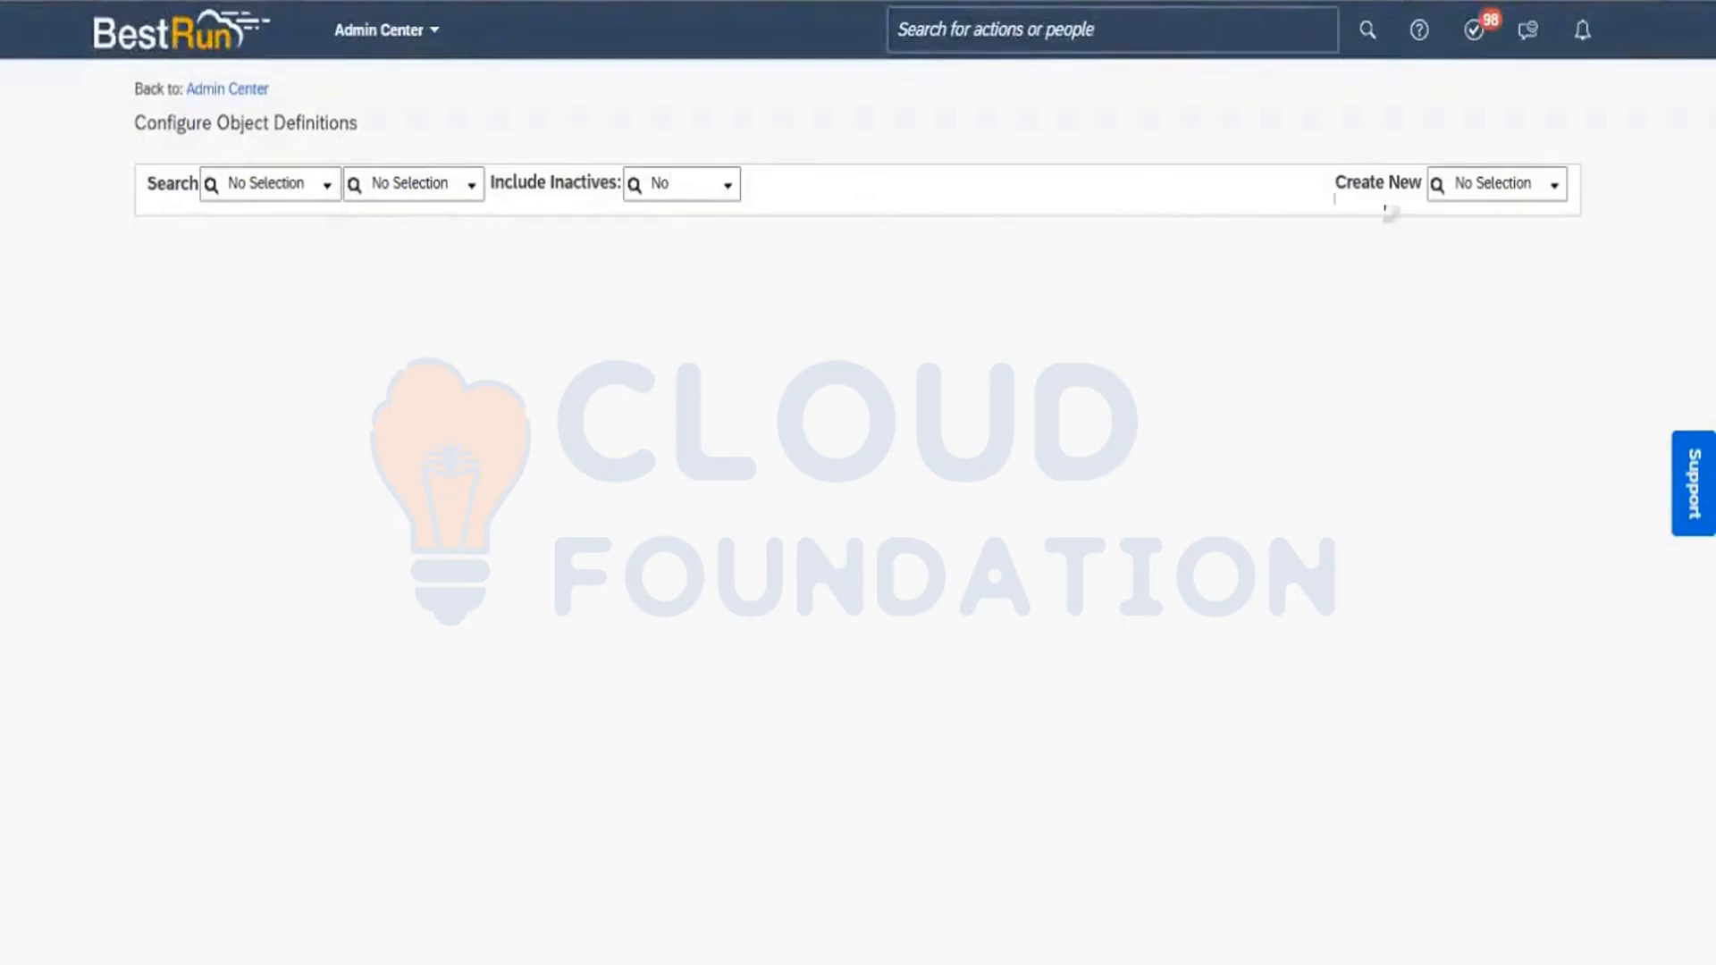
Create a new Object Definition and set its Code to TravelMgt_290423
click(1554, 189)
click(1506, 264)
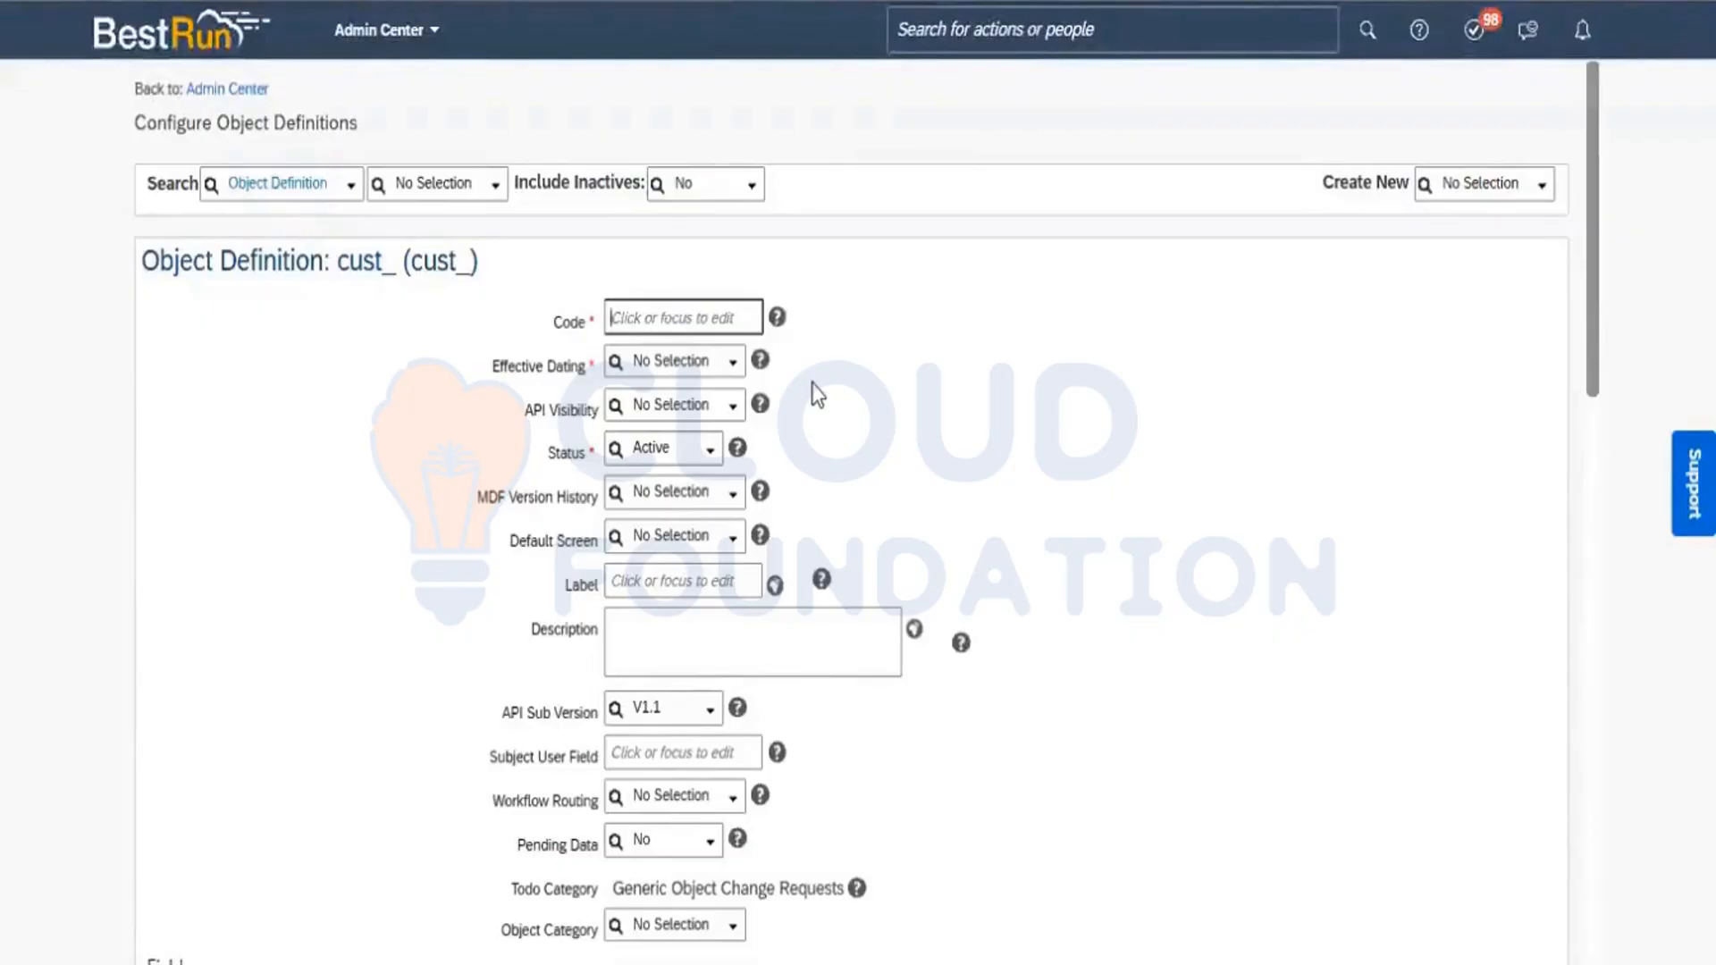
text(Trasy)
text(l)
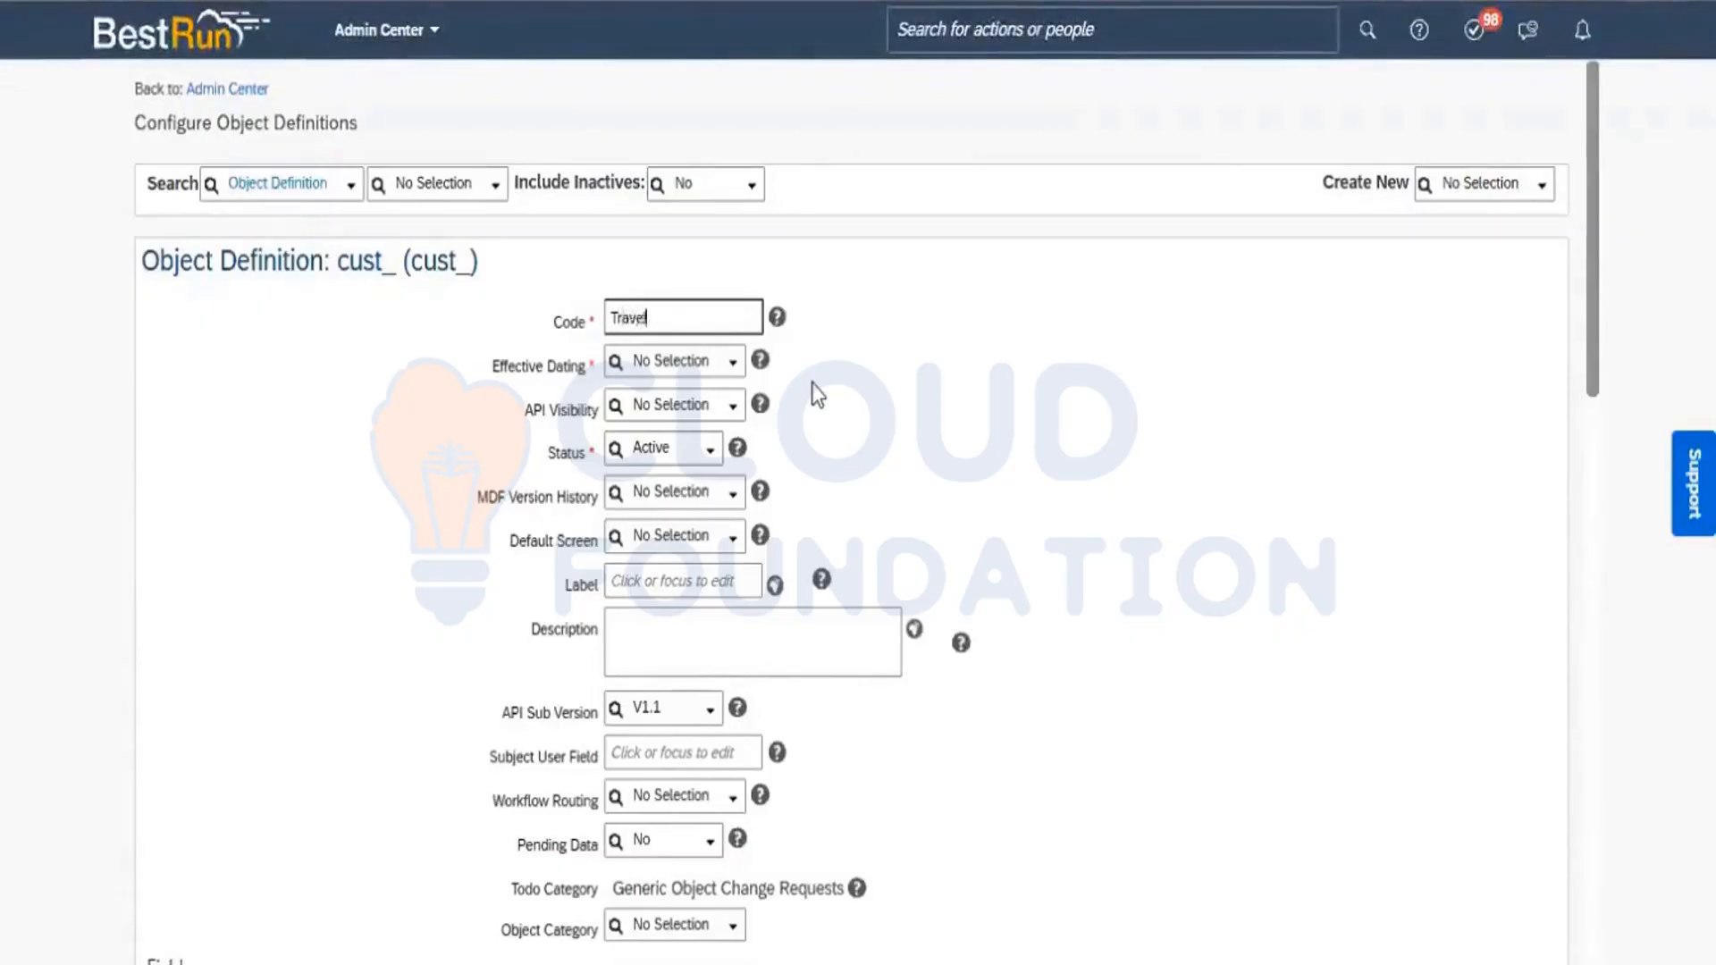
text(Mgr)
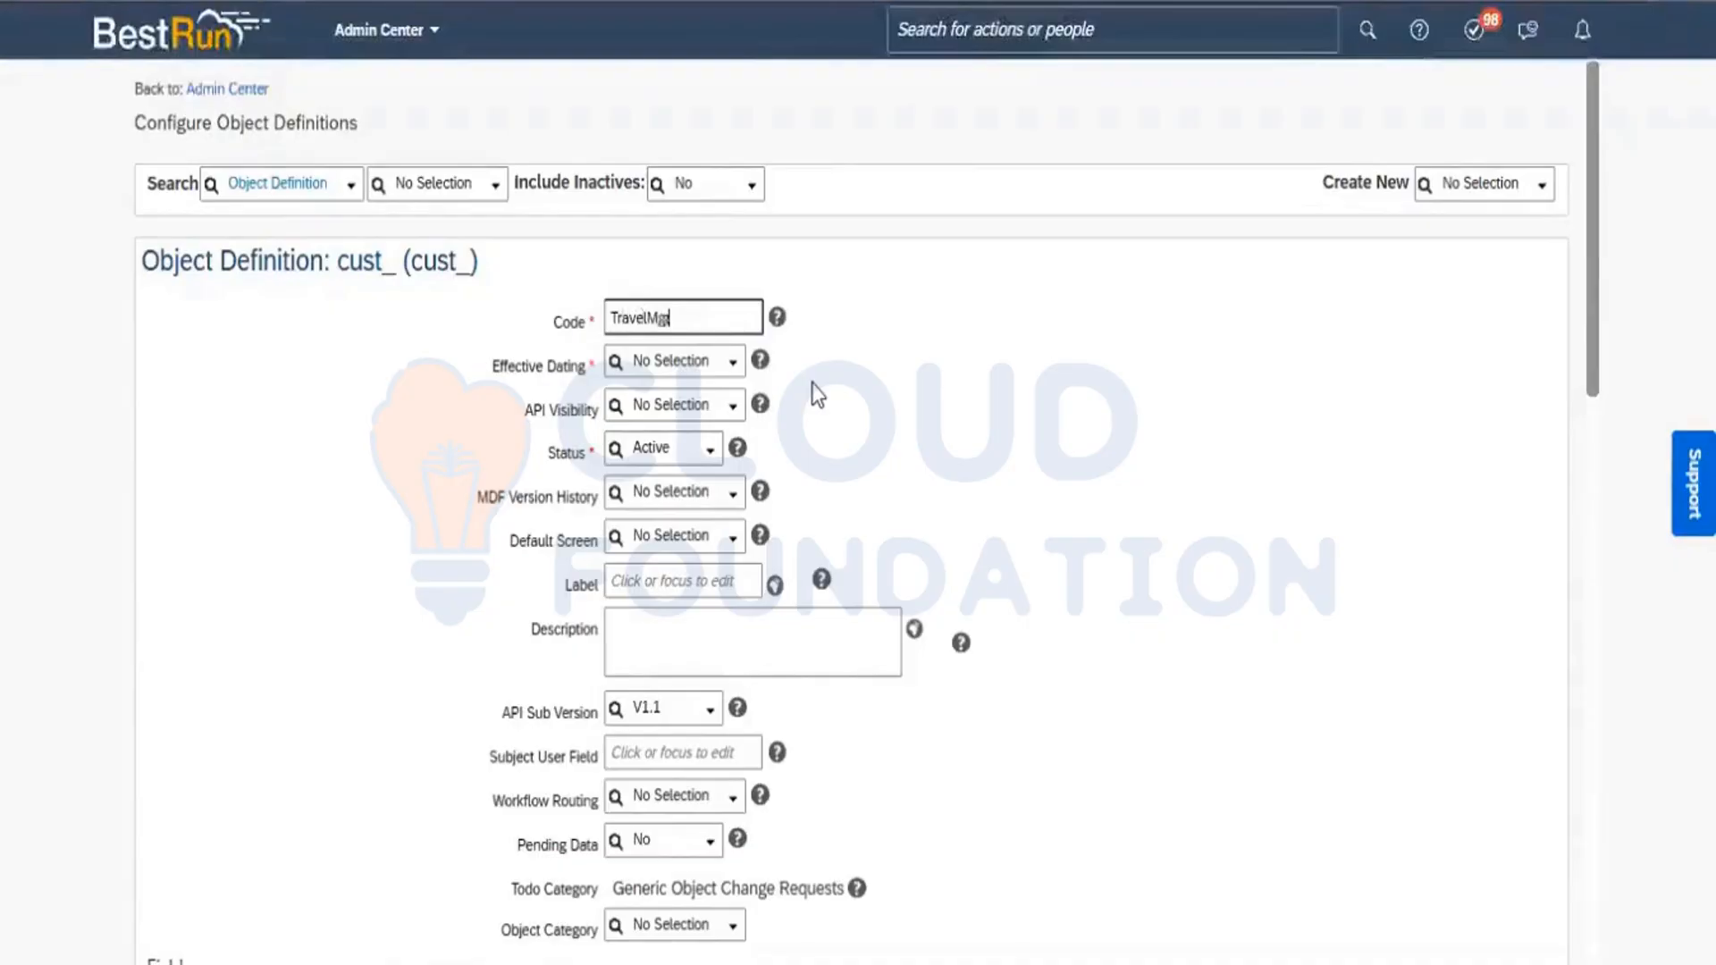
text(_)
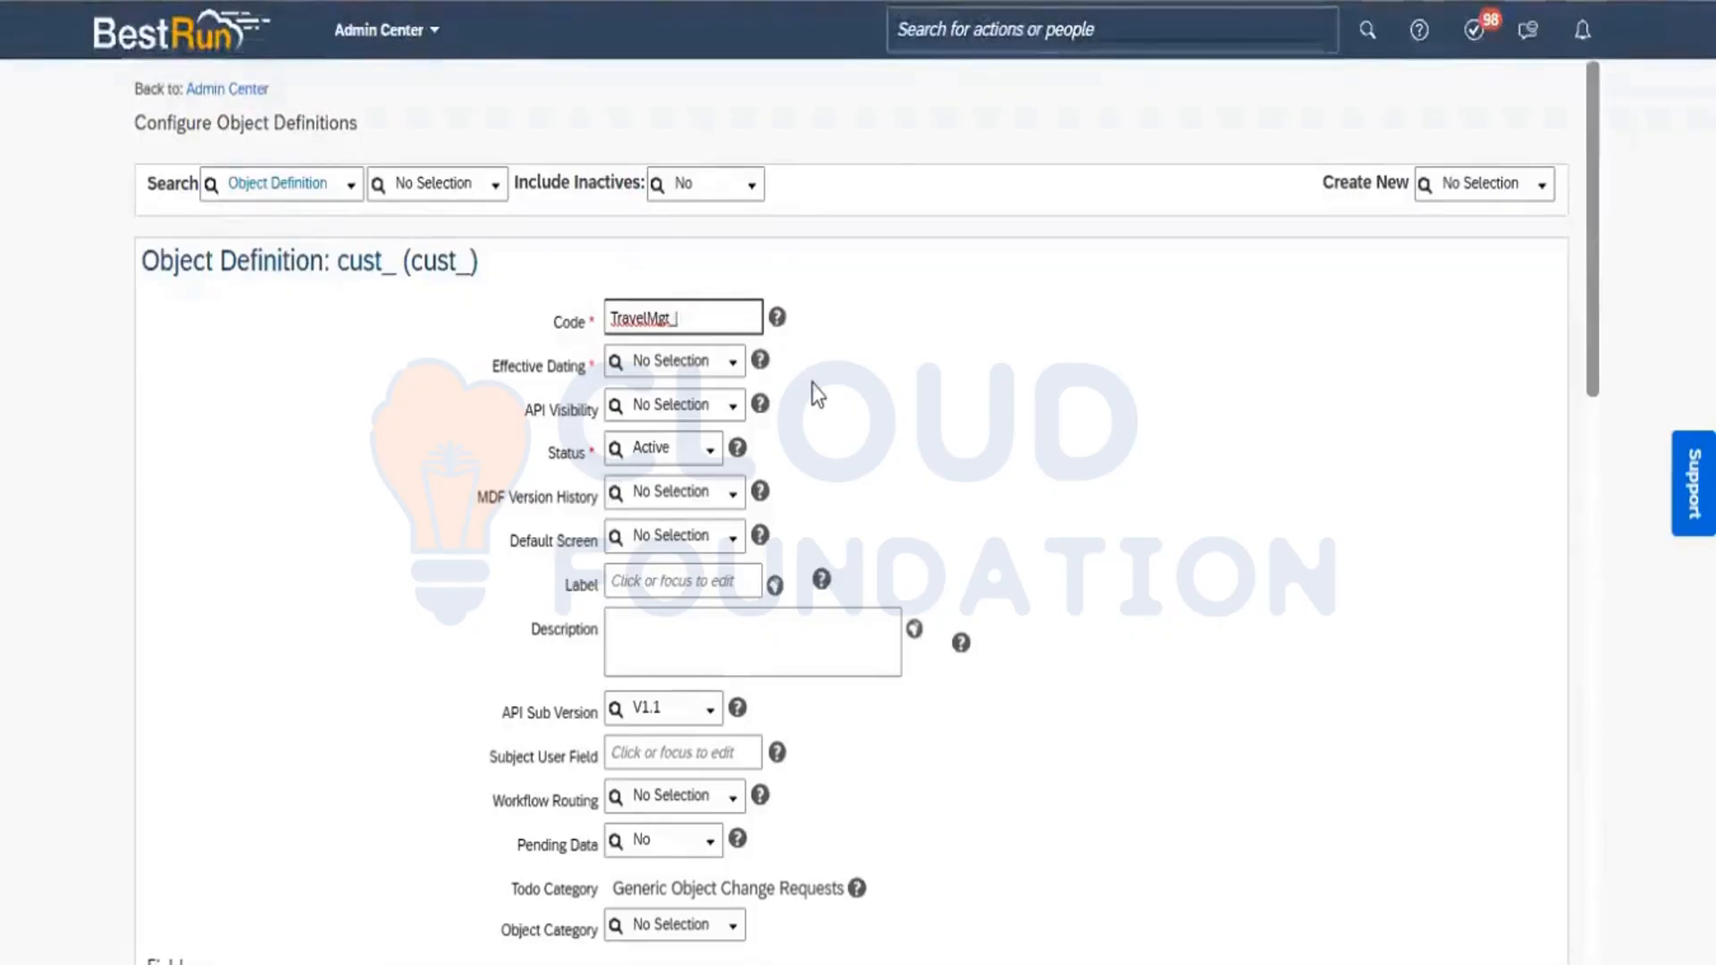
text(2904)
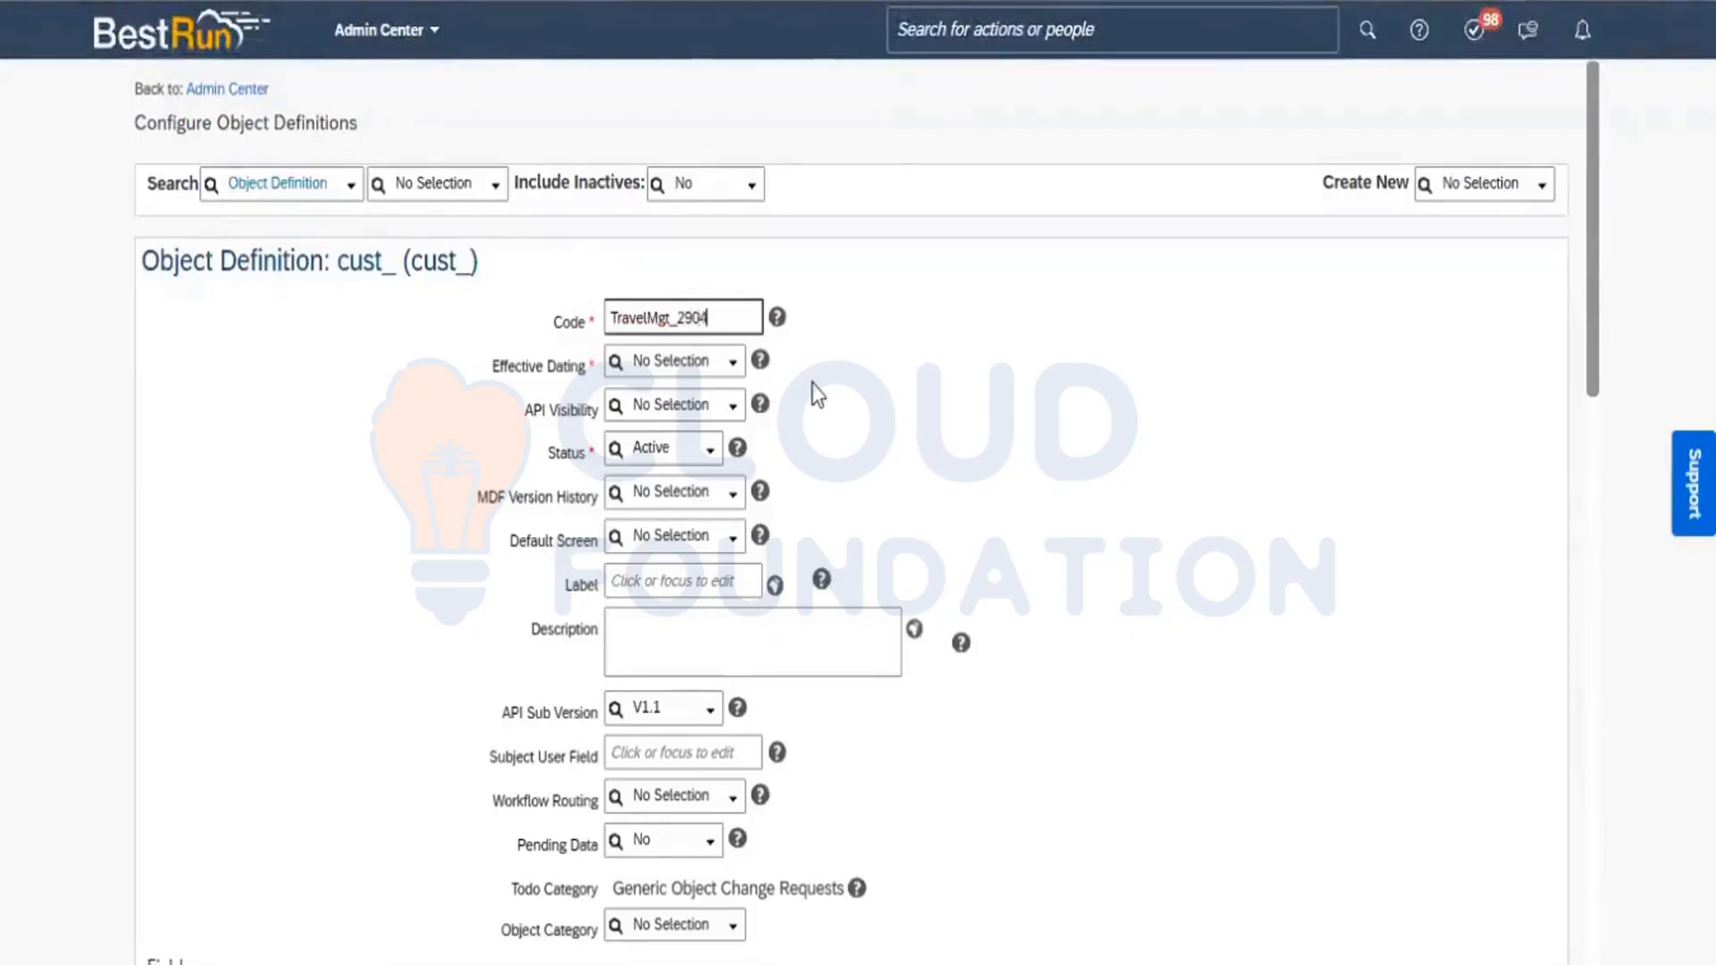
text(23)
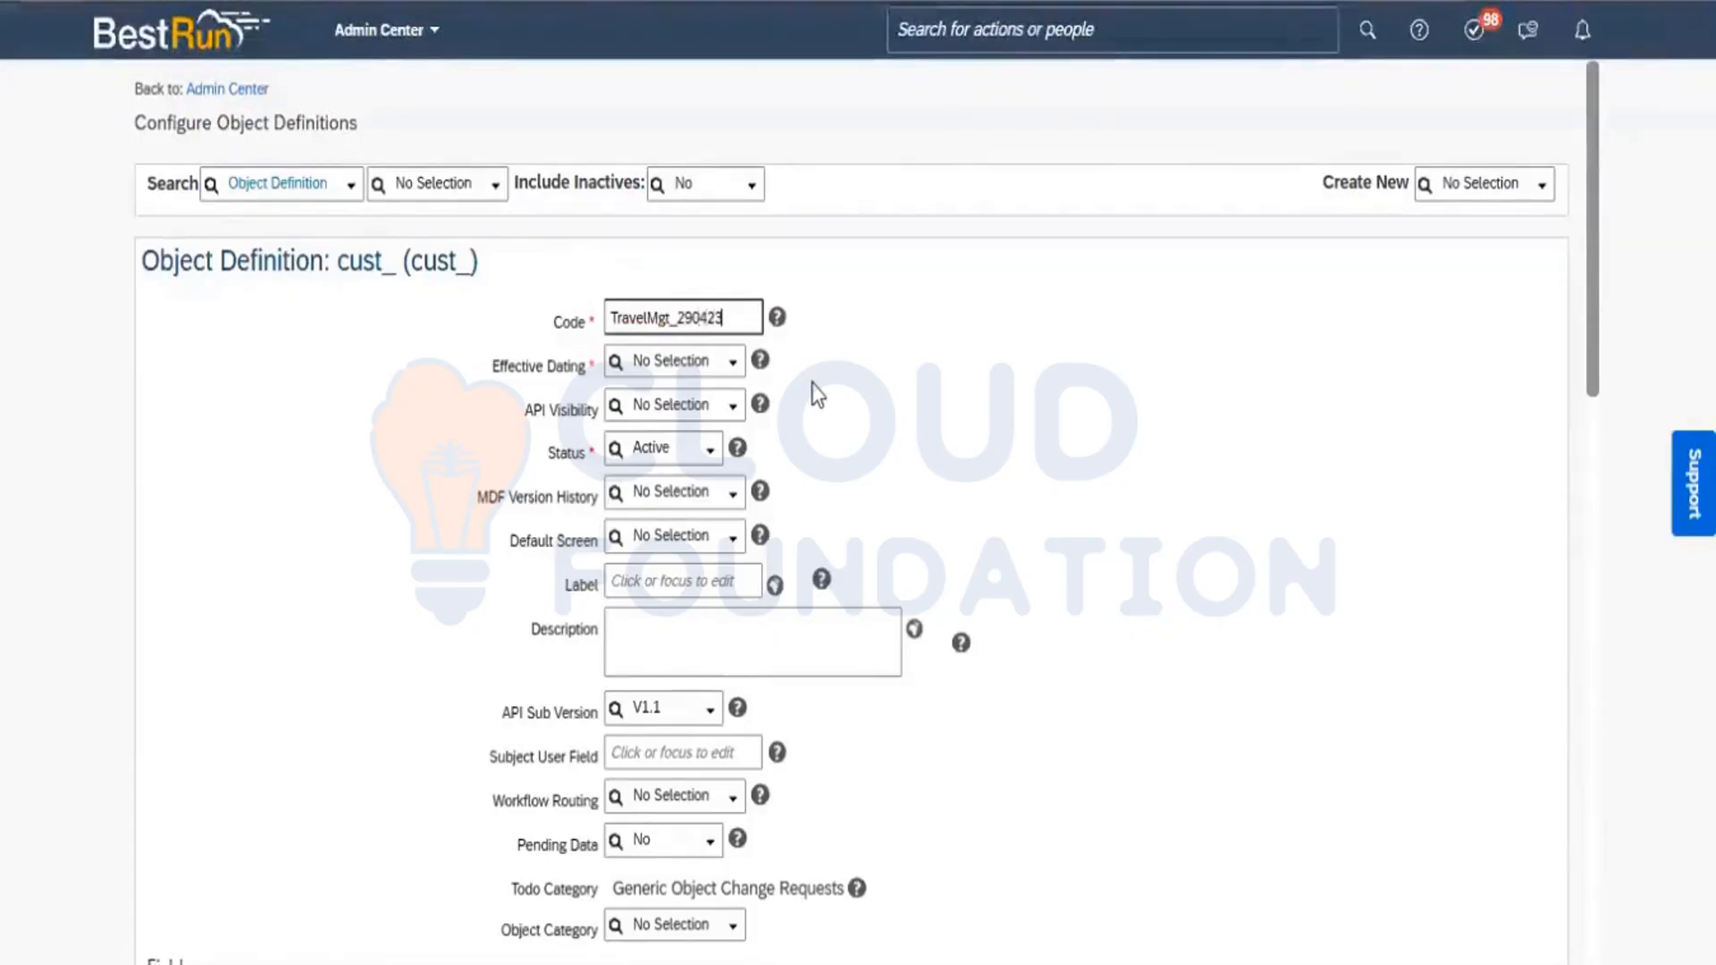
click(902, 372)
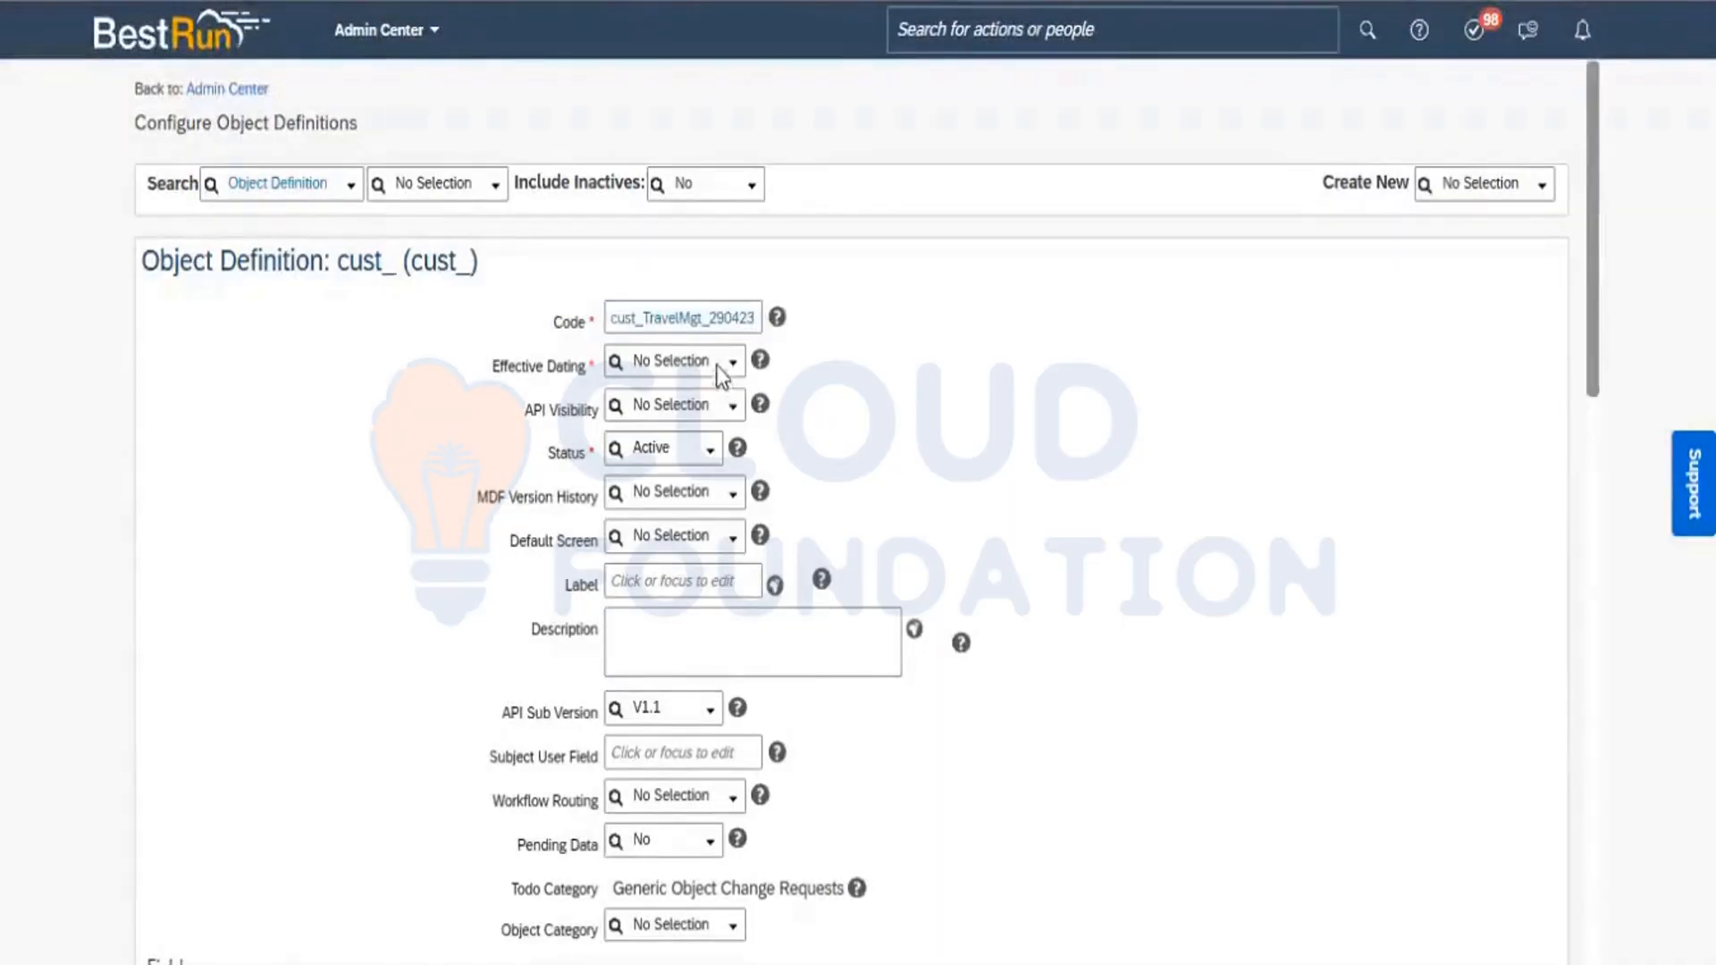
Set the object's Effective Dating to Basic, accepting the confirmation, and its API Visibility to Editable
click(731, 365)
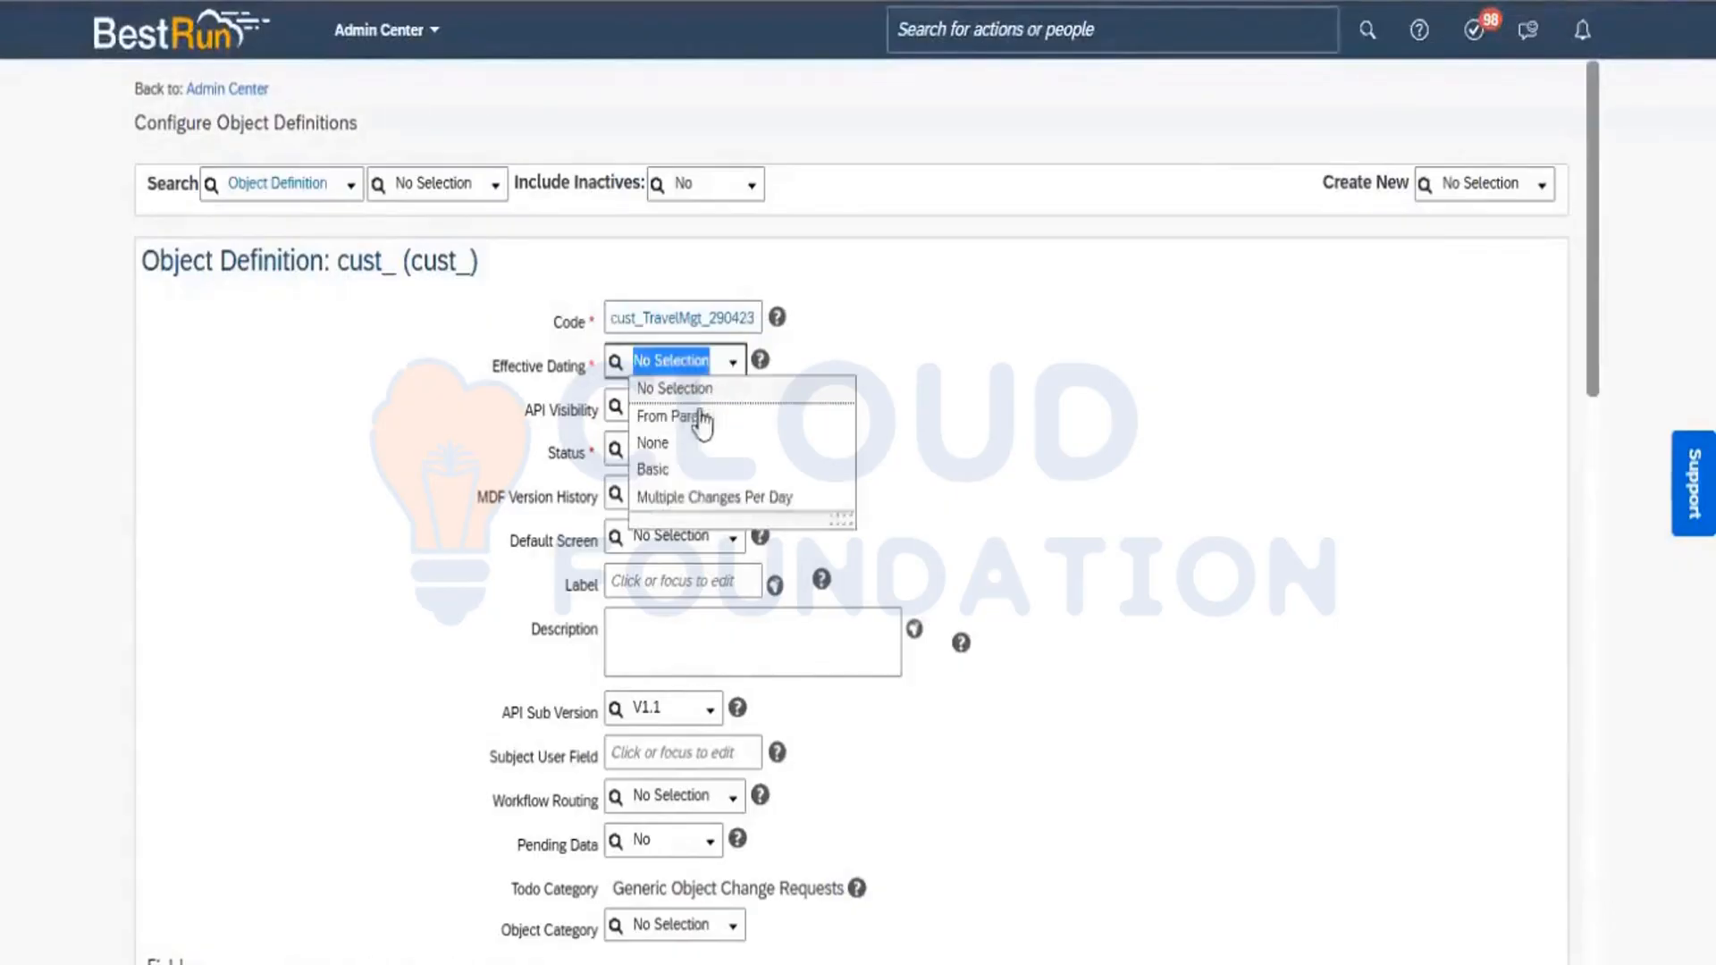
click(676, 478)
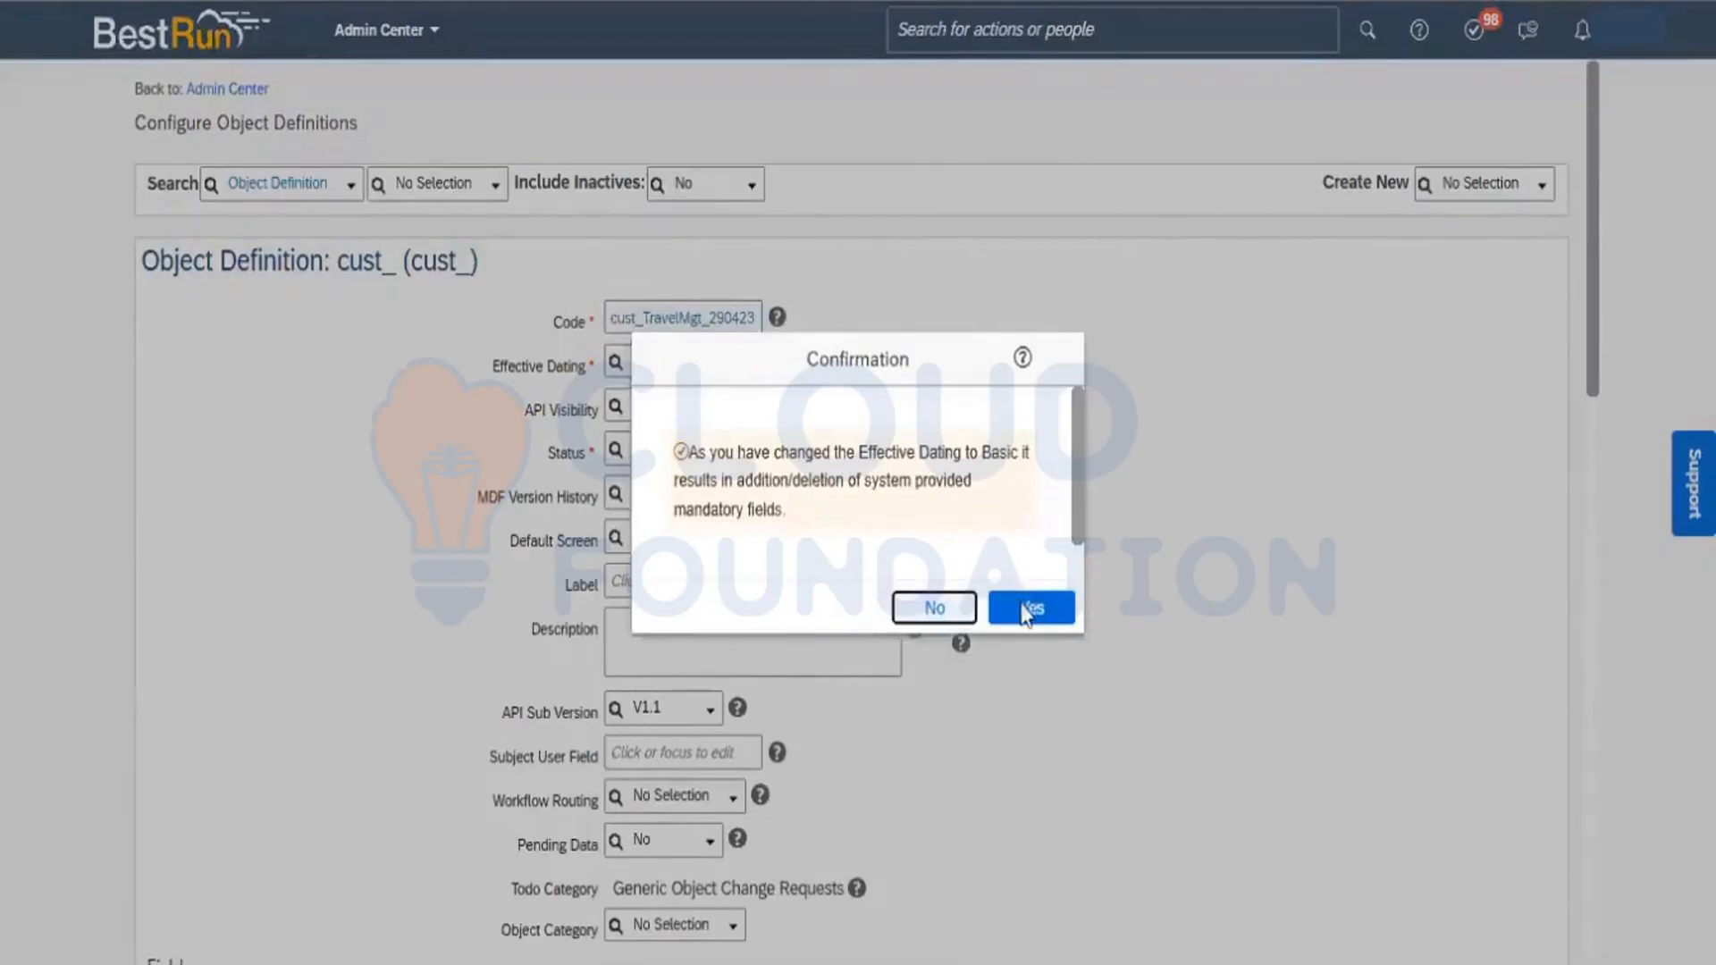
click(1028, 610)
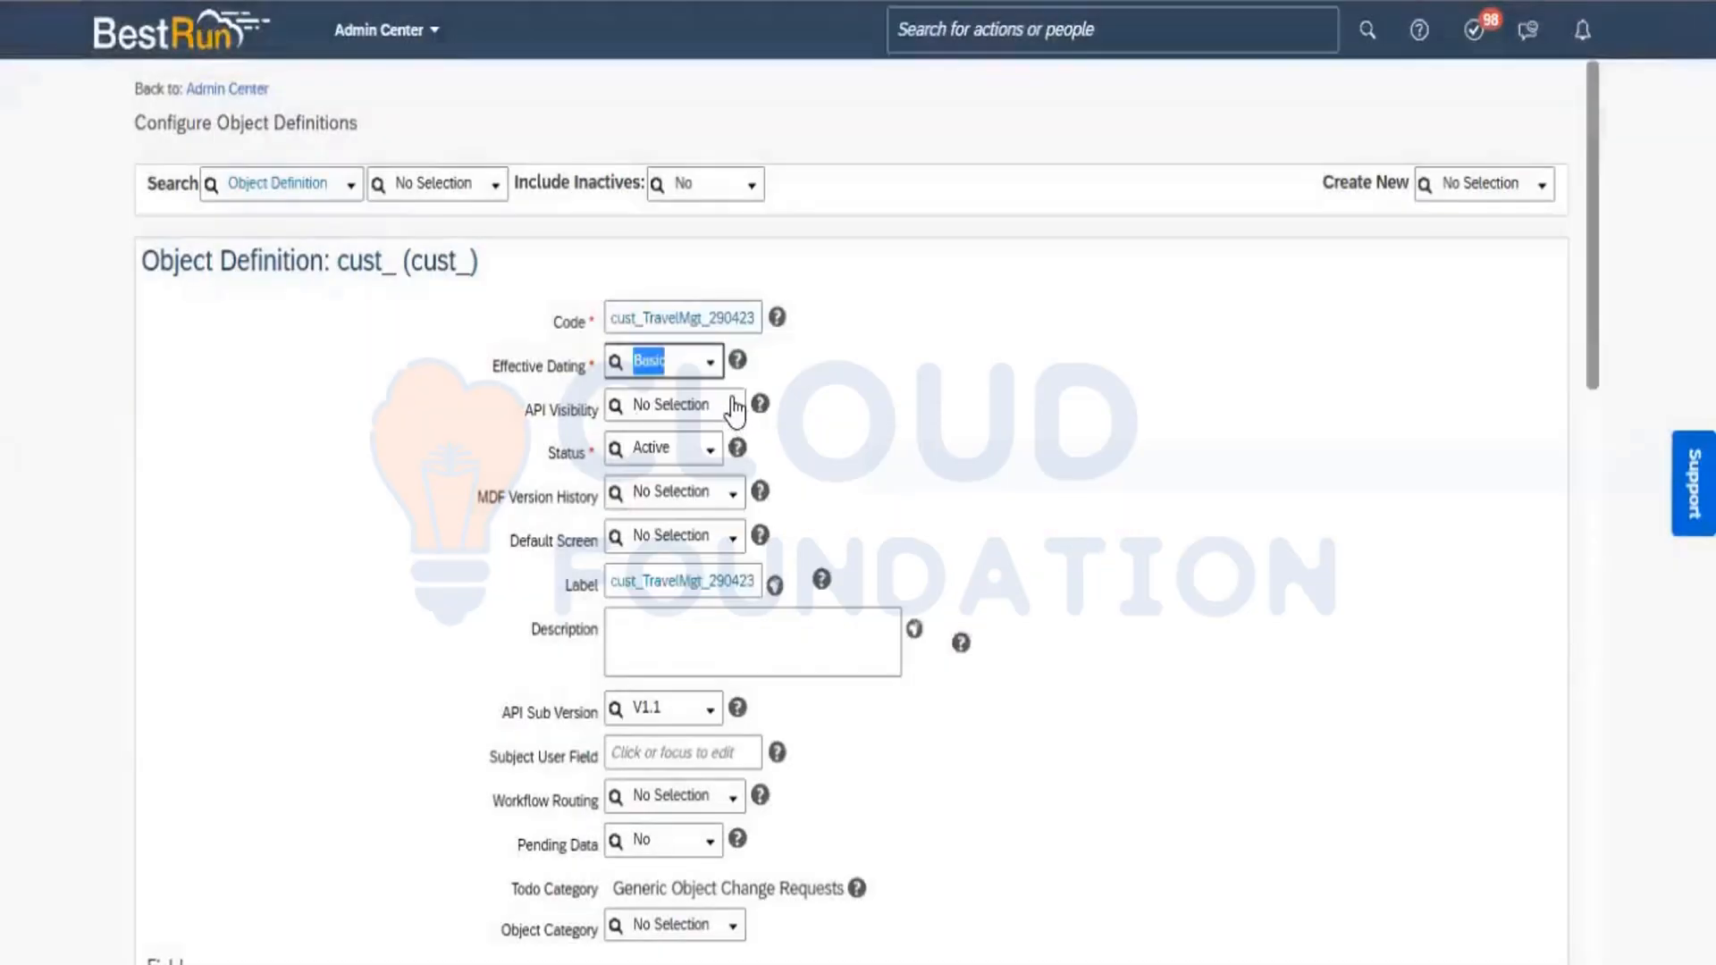
click(735, 407)
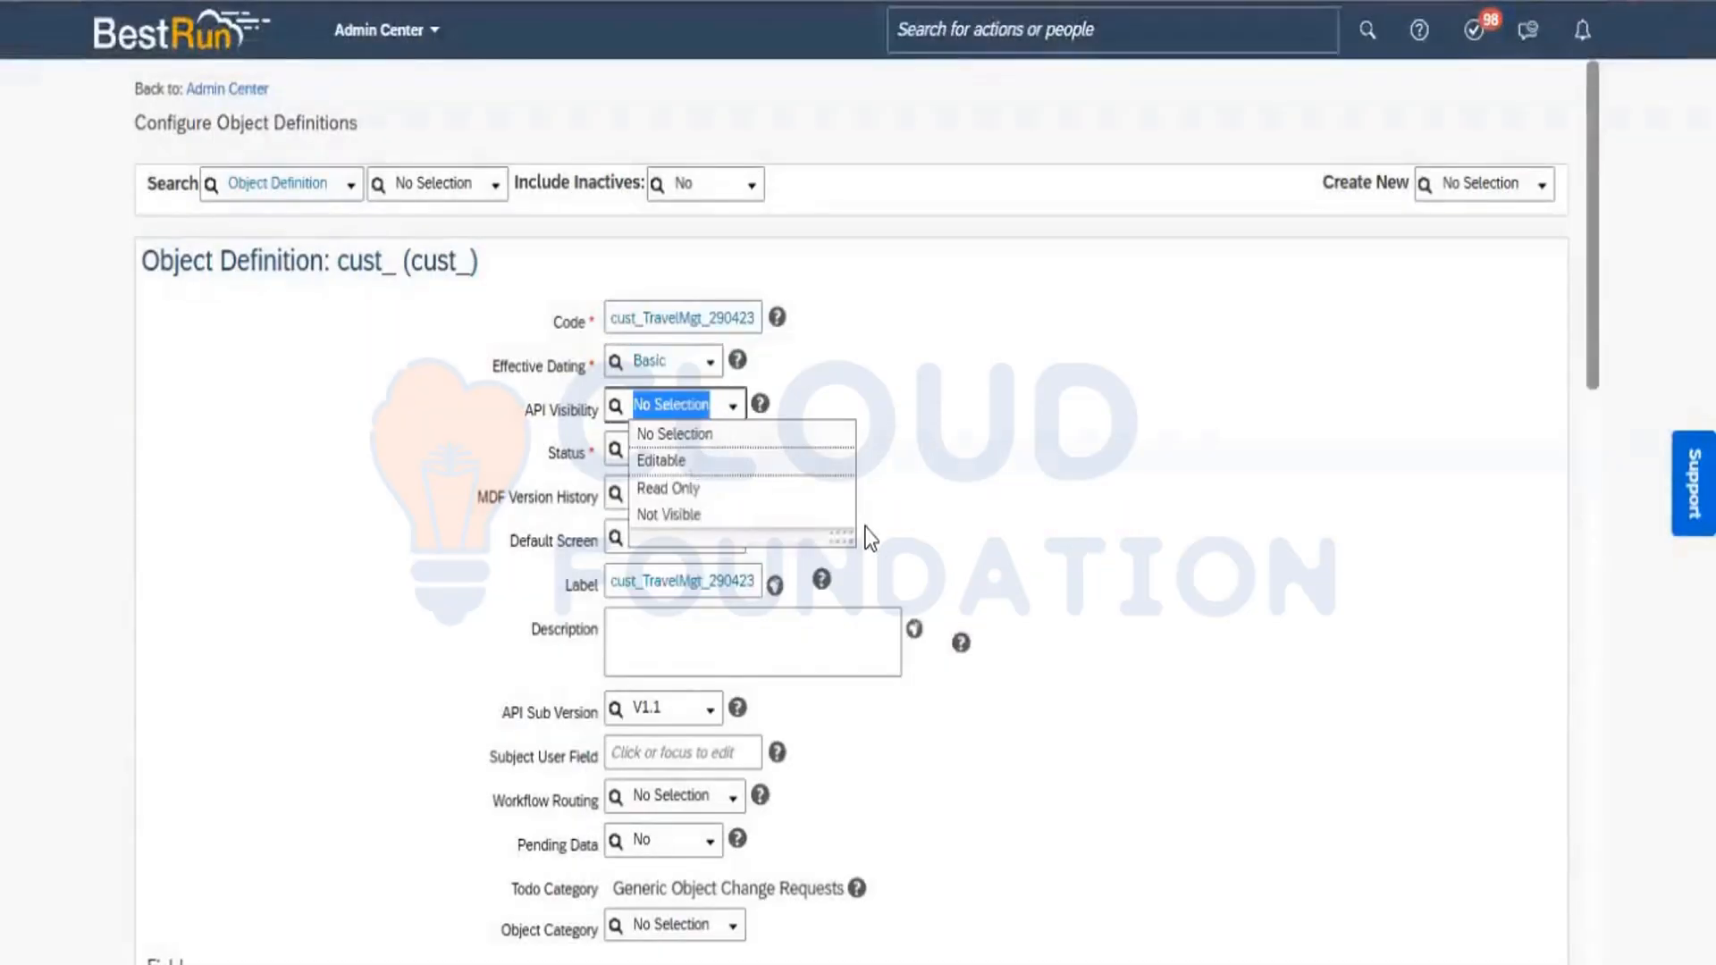
key(Return)
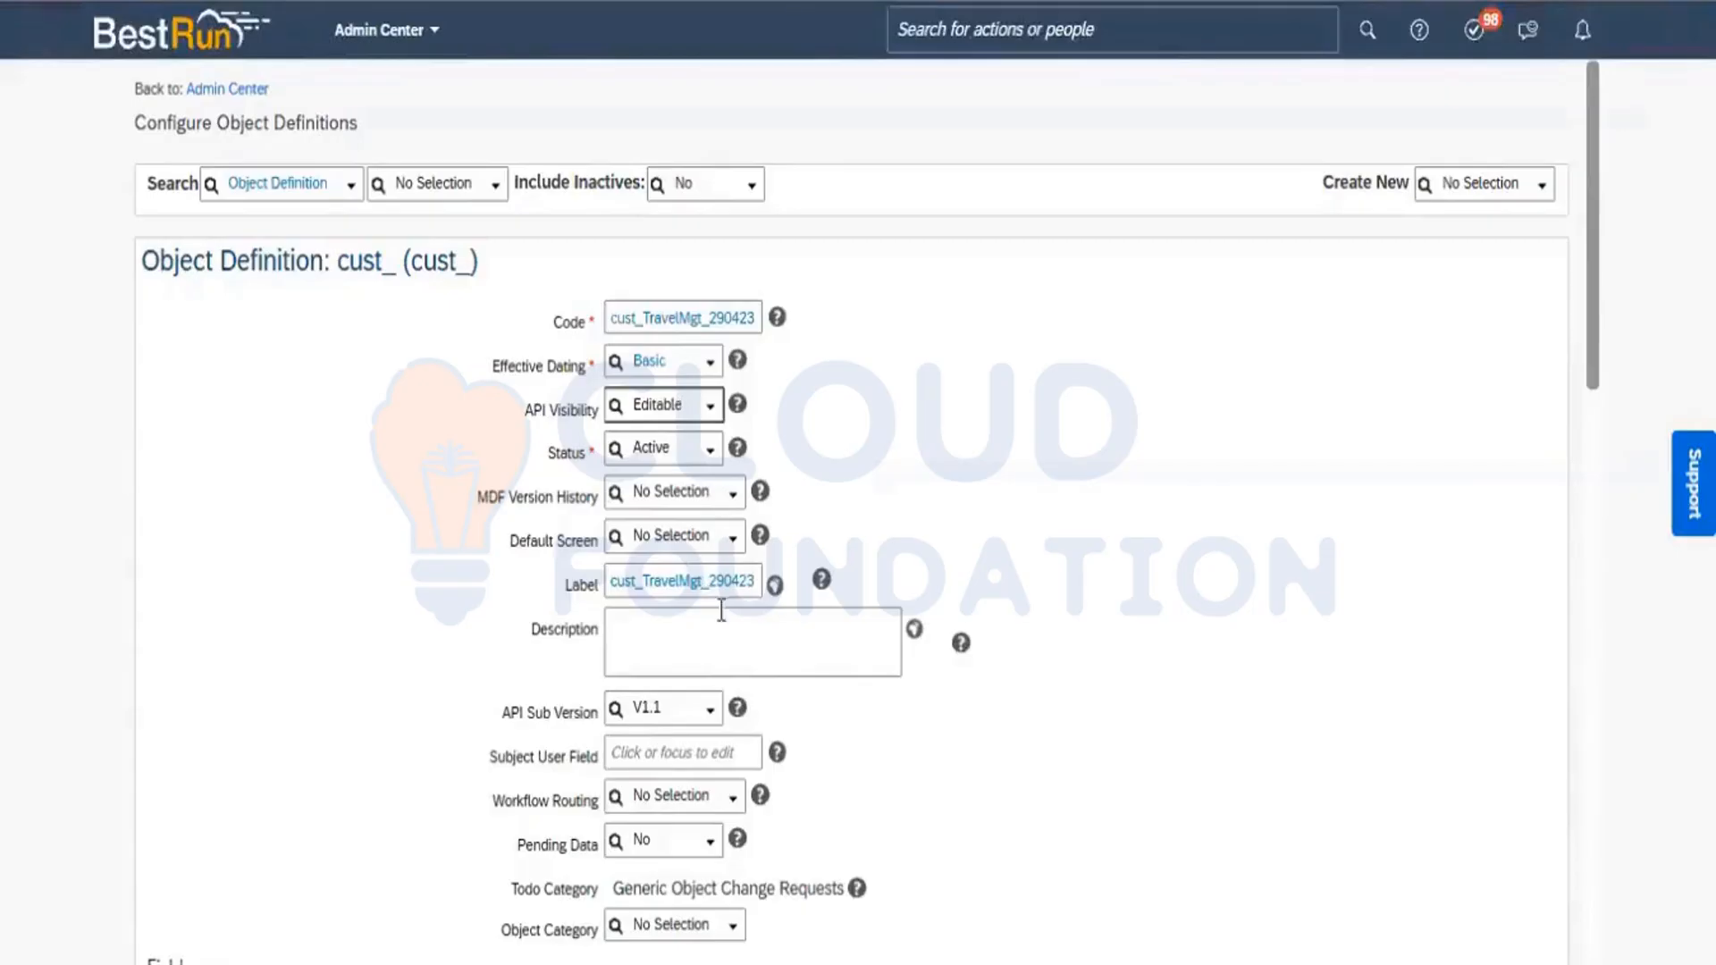
Replace the object definition's Label with "Travel Management ( TM )"
click(661, 585)
key(ctrl+a)
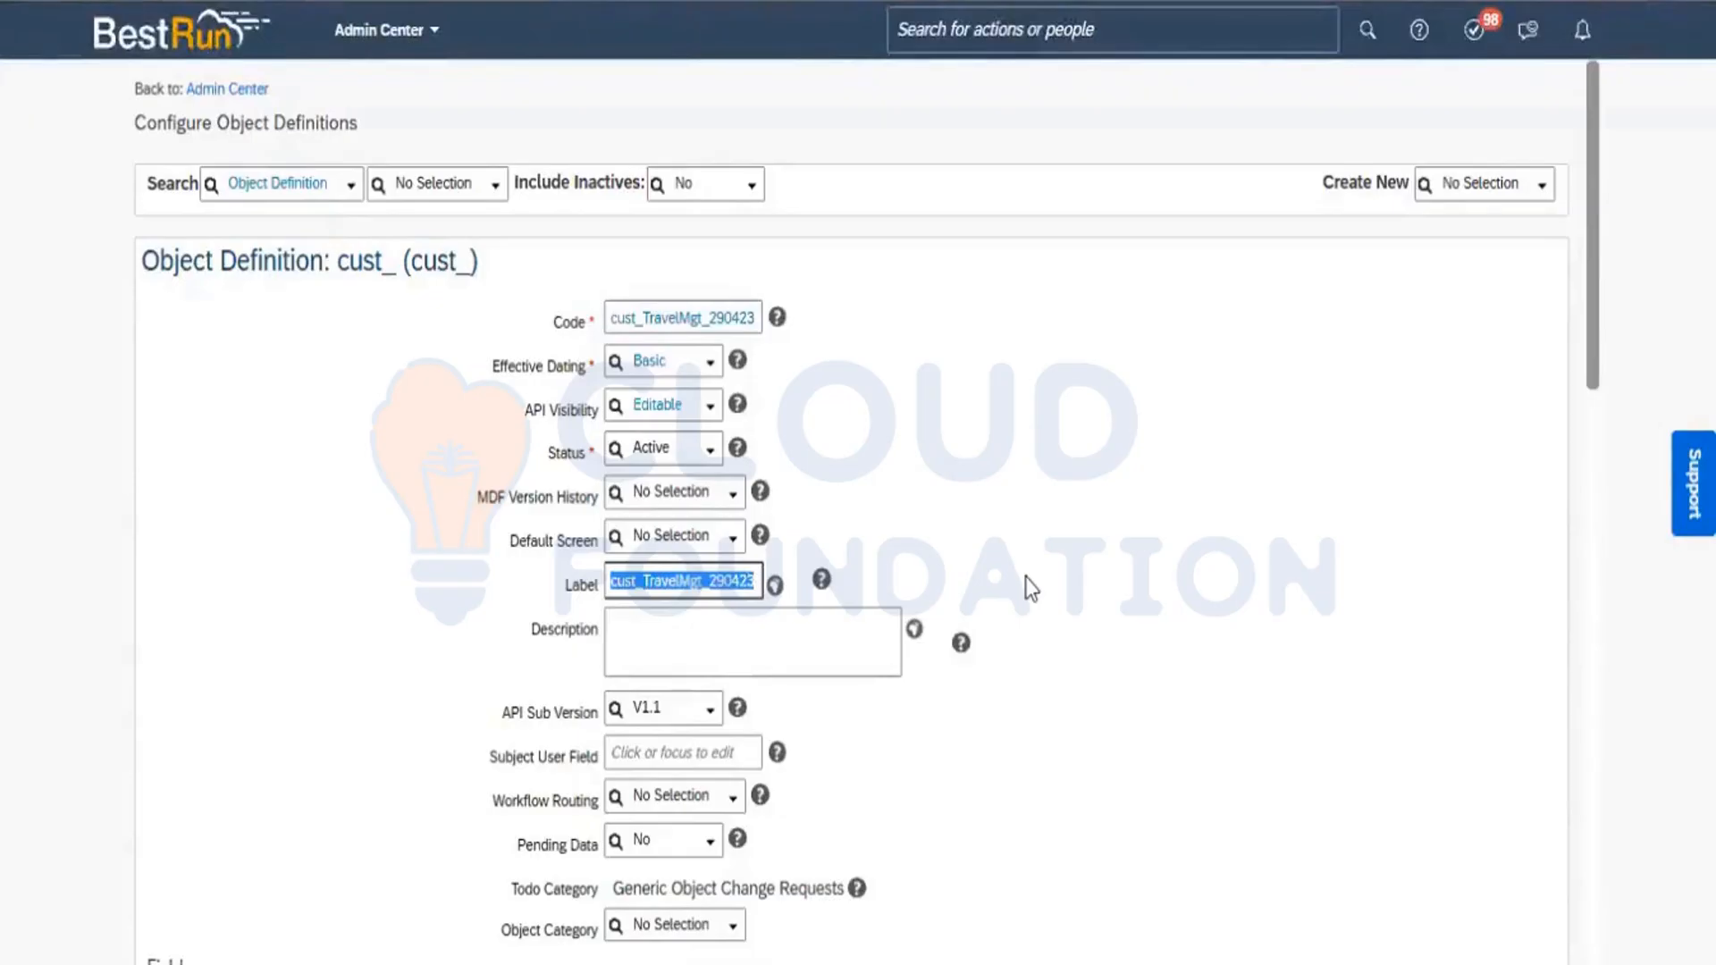
text(Travel)
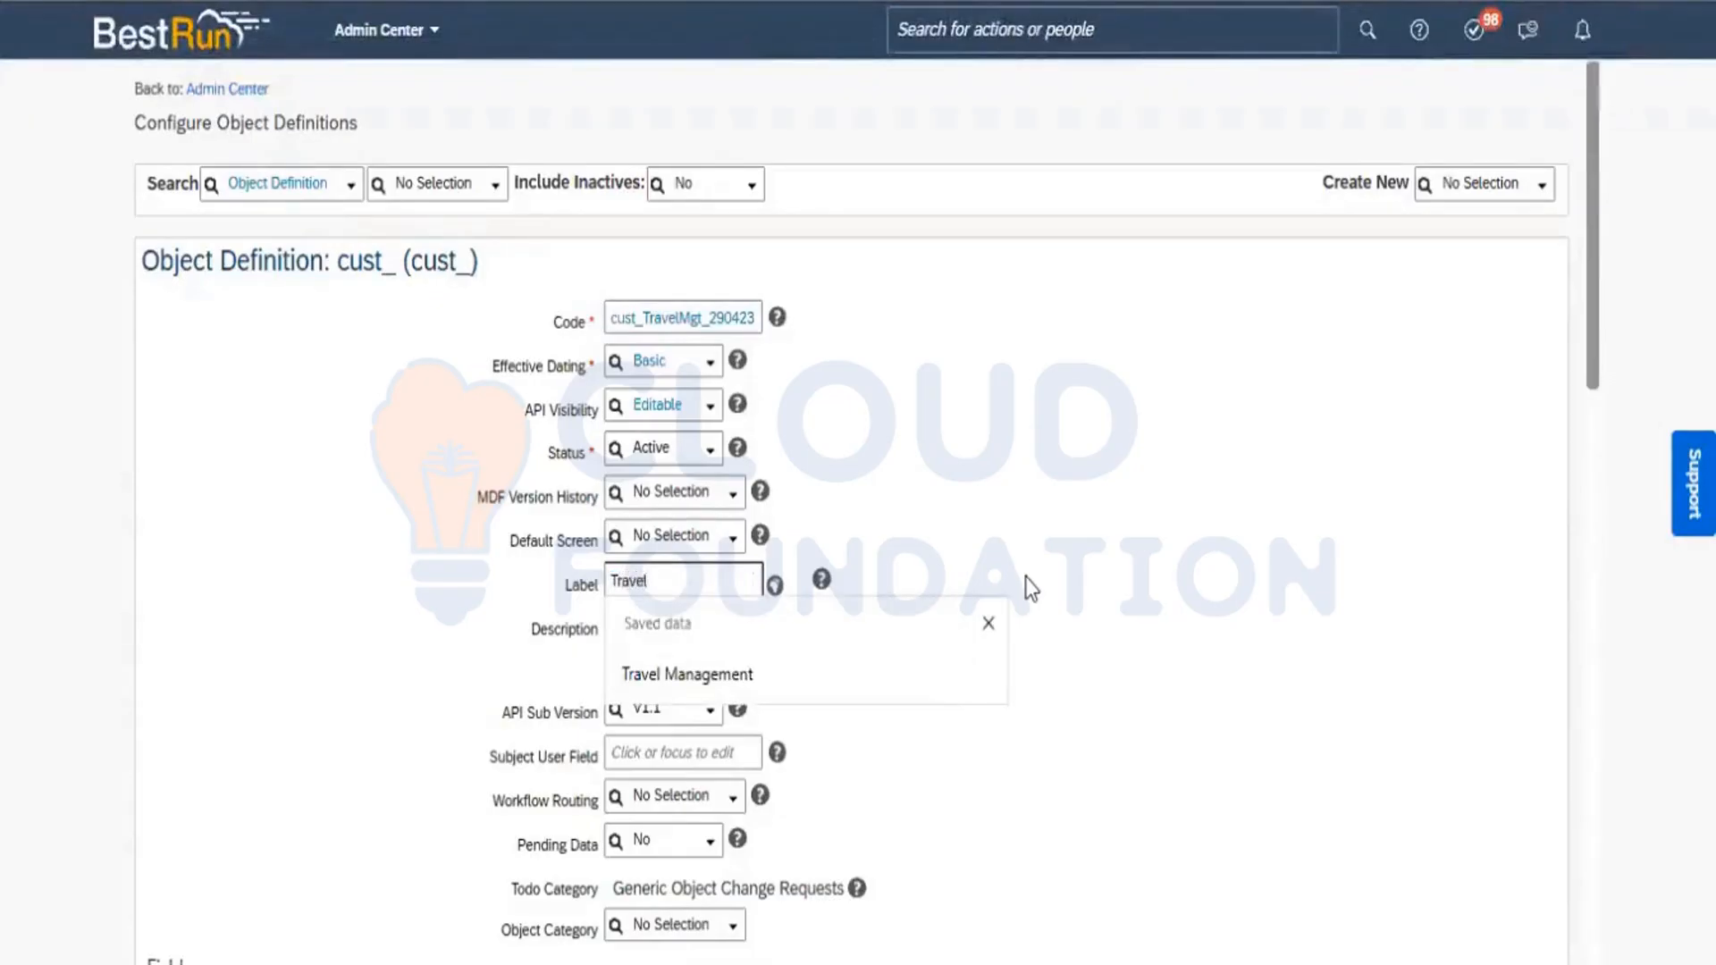
text( Manage)
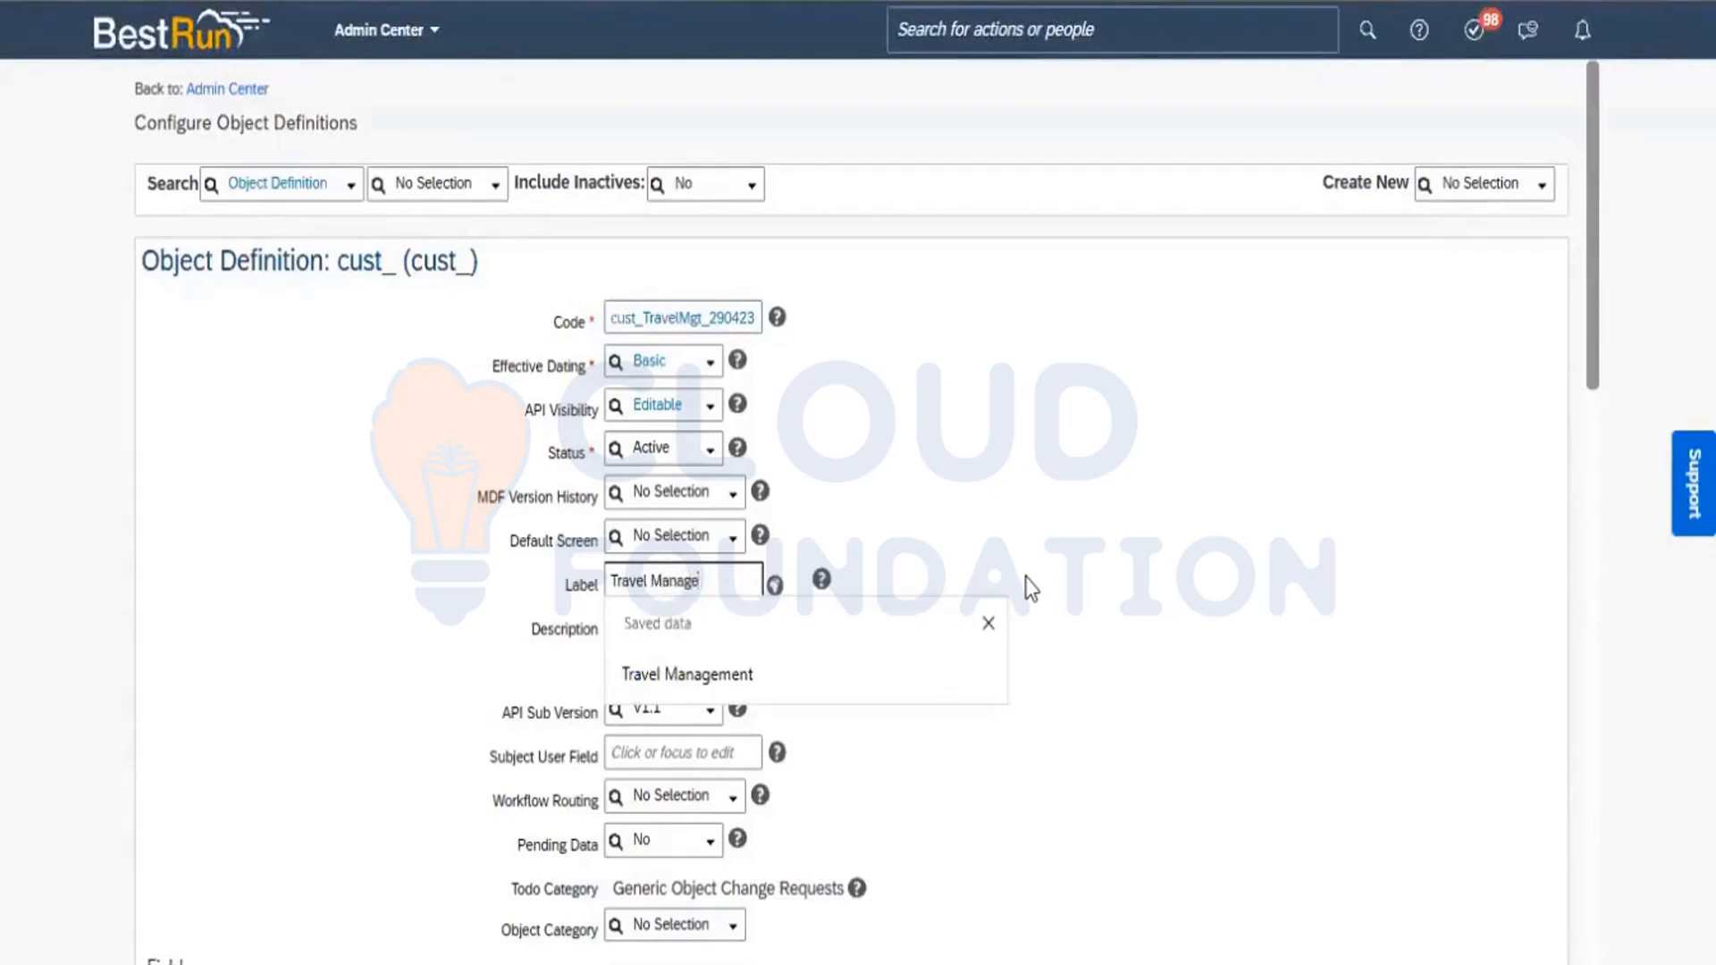
text(ment)
key(Escape)
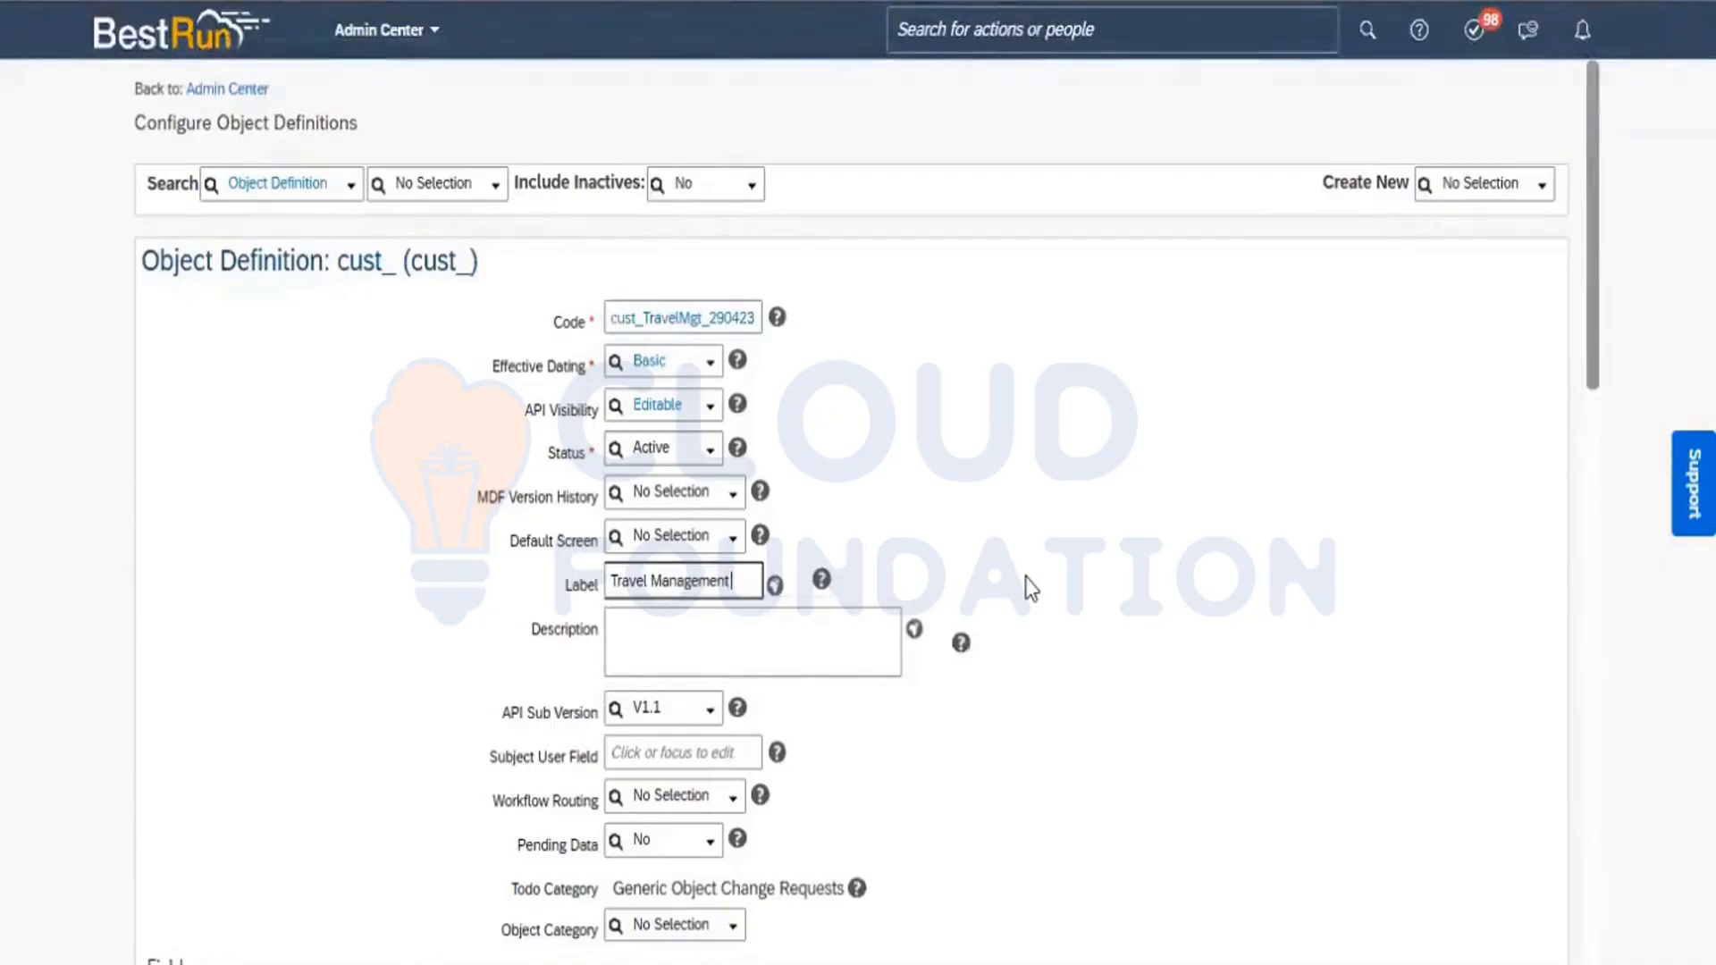
text(()
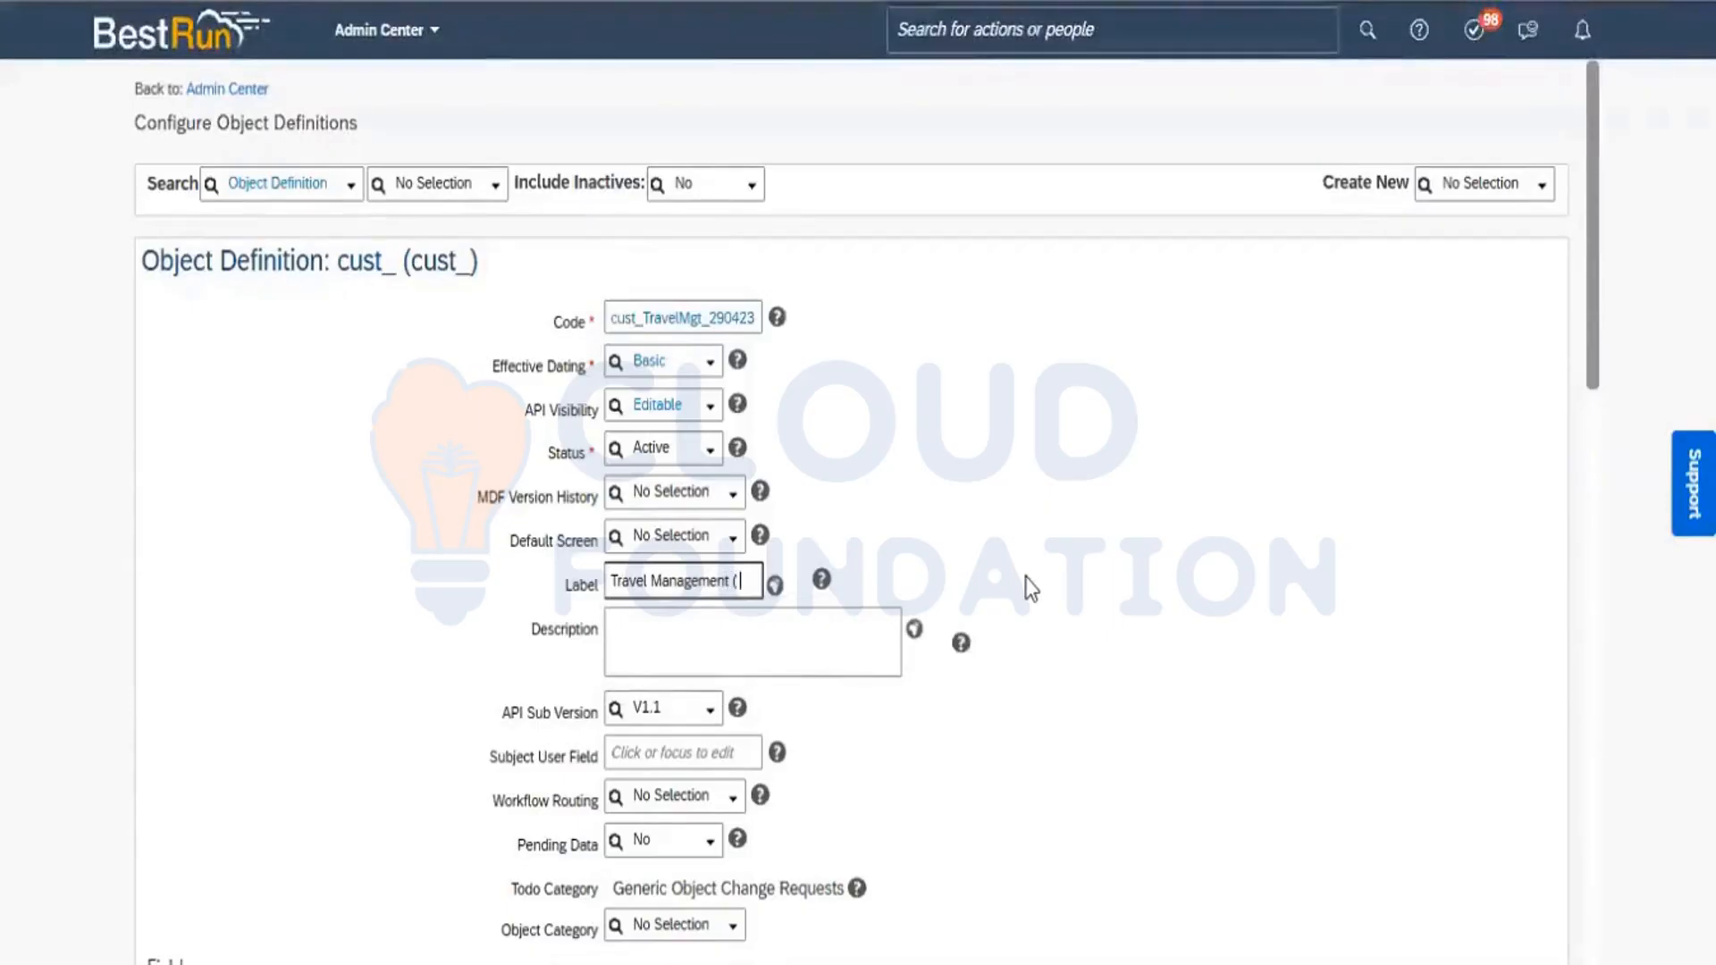
text(1M)
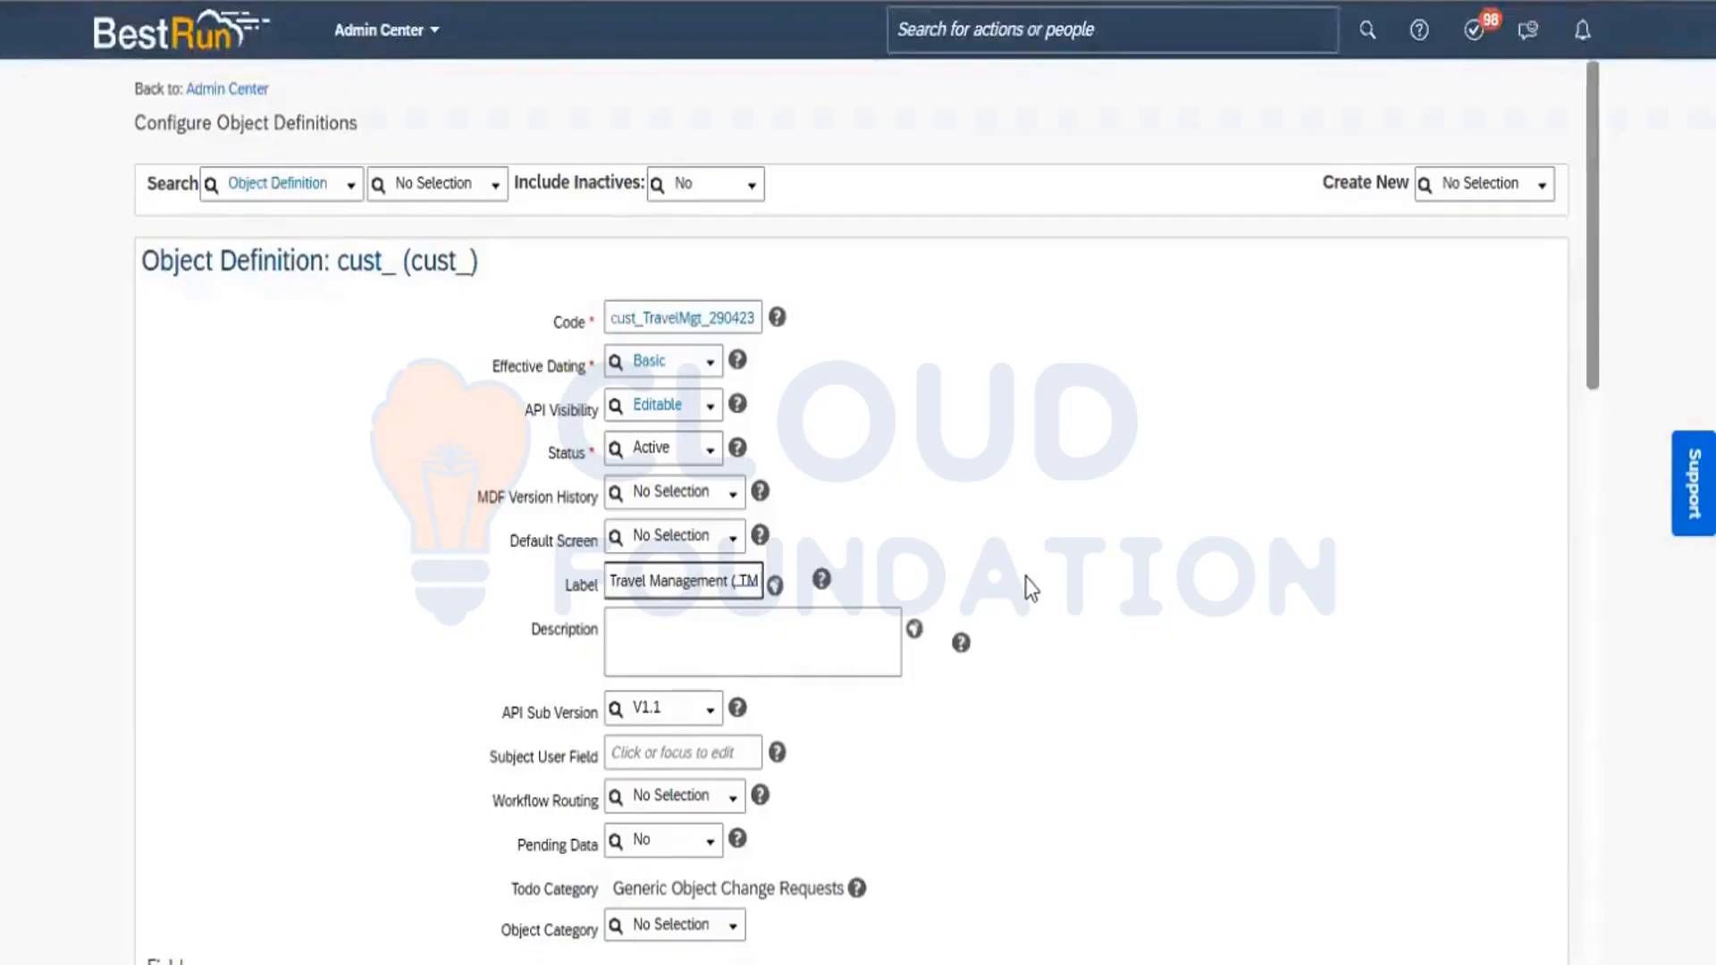
text( ))
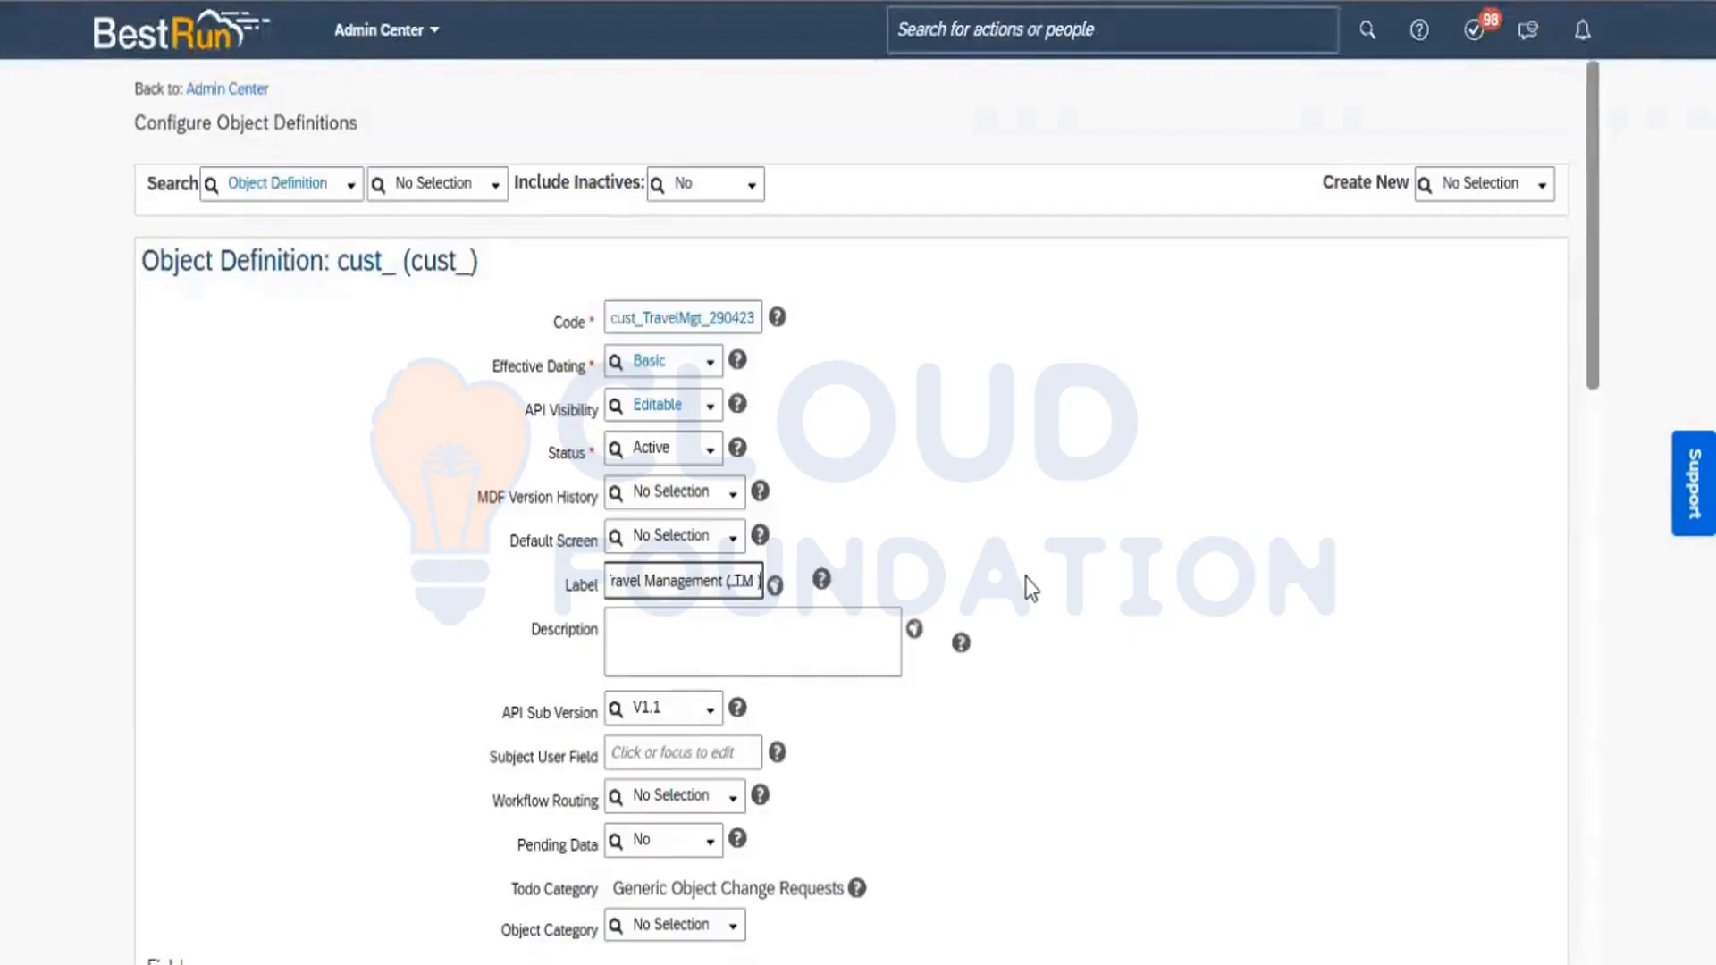
click(1237, 595)
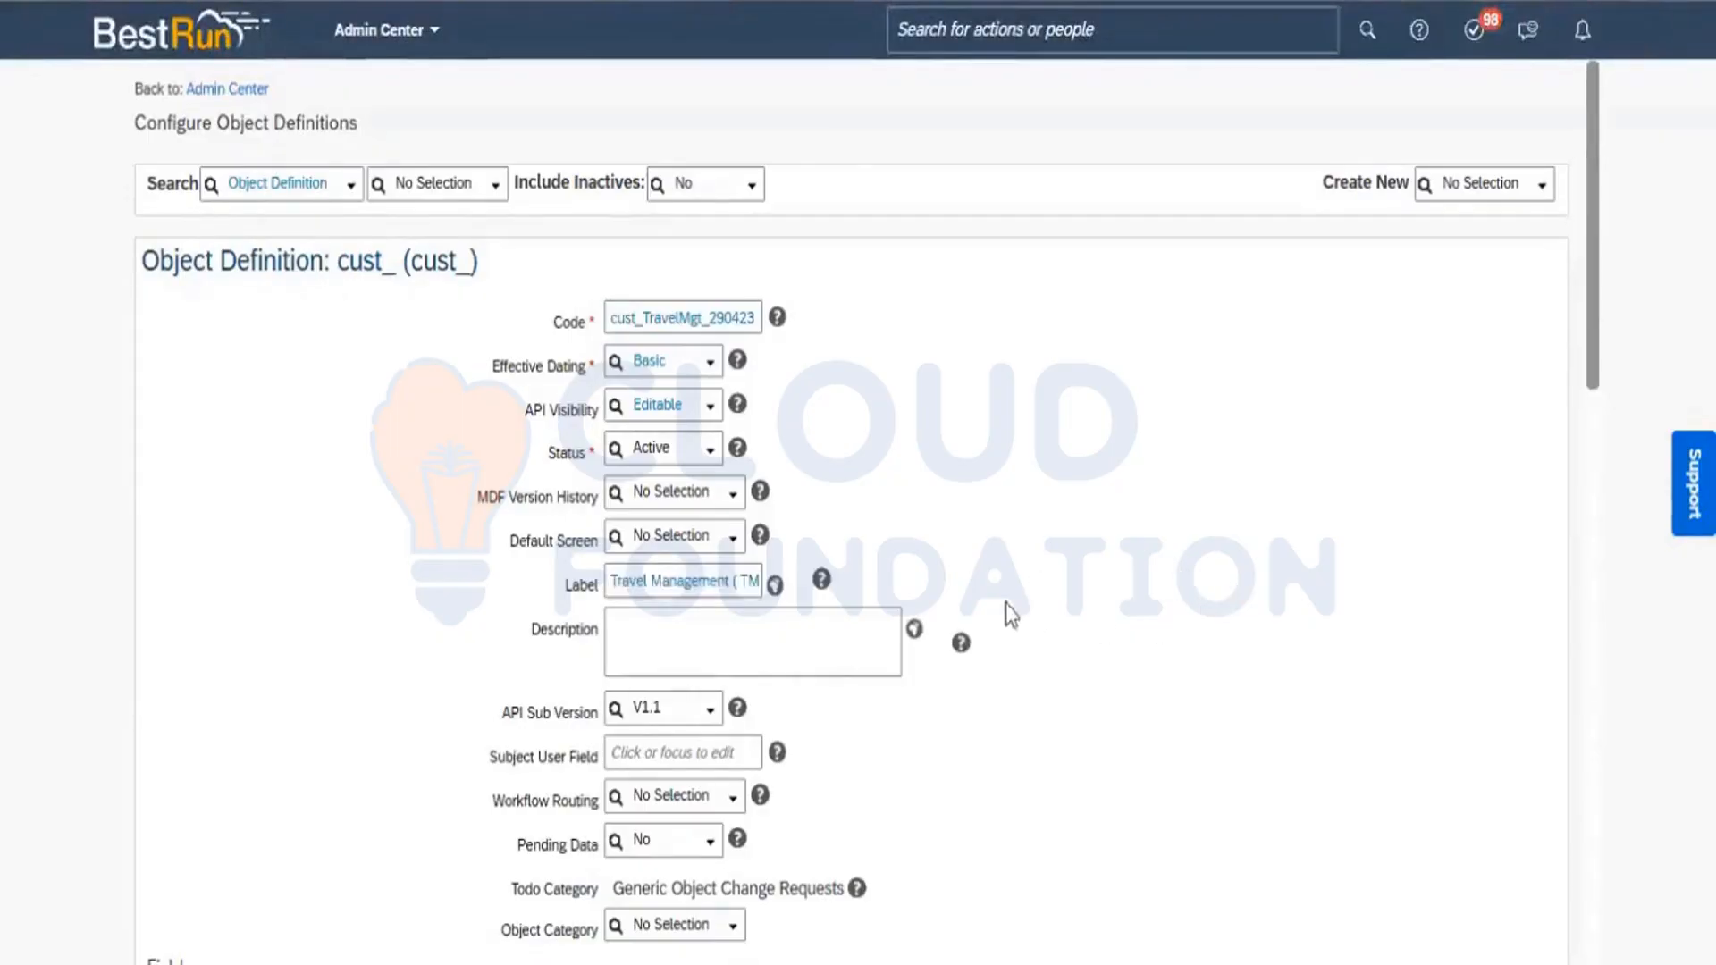
Copy the object's label into its translations, setting Default Value and English (United Kingdom) to "Travel Management ( TM )"
click(744, 579)
key(ctrl+a)
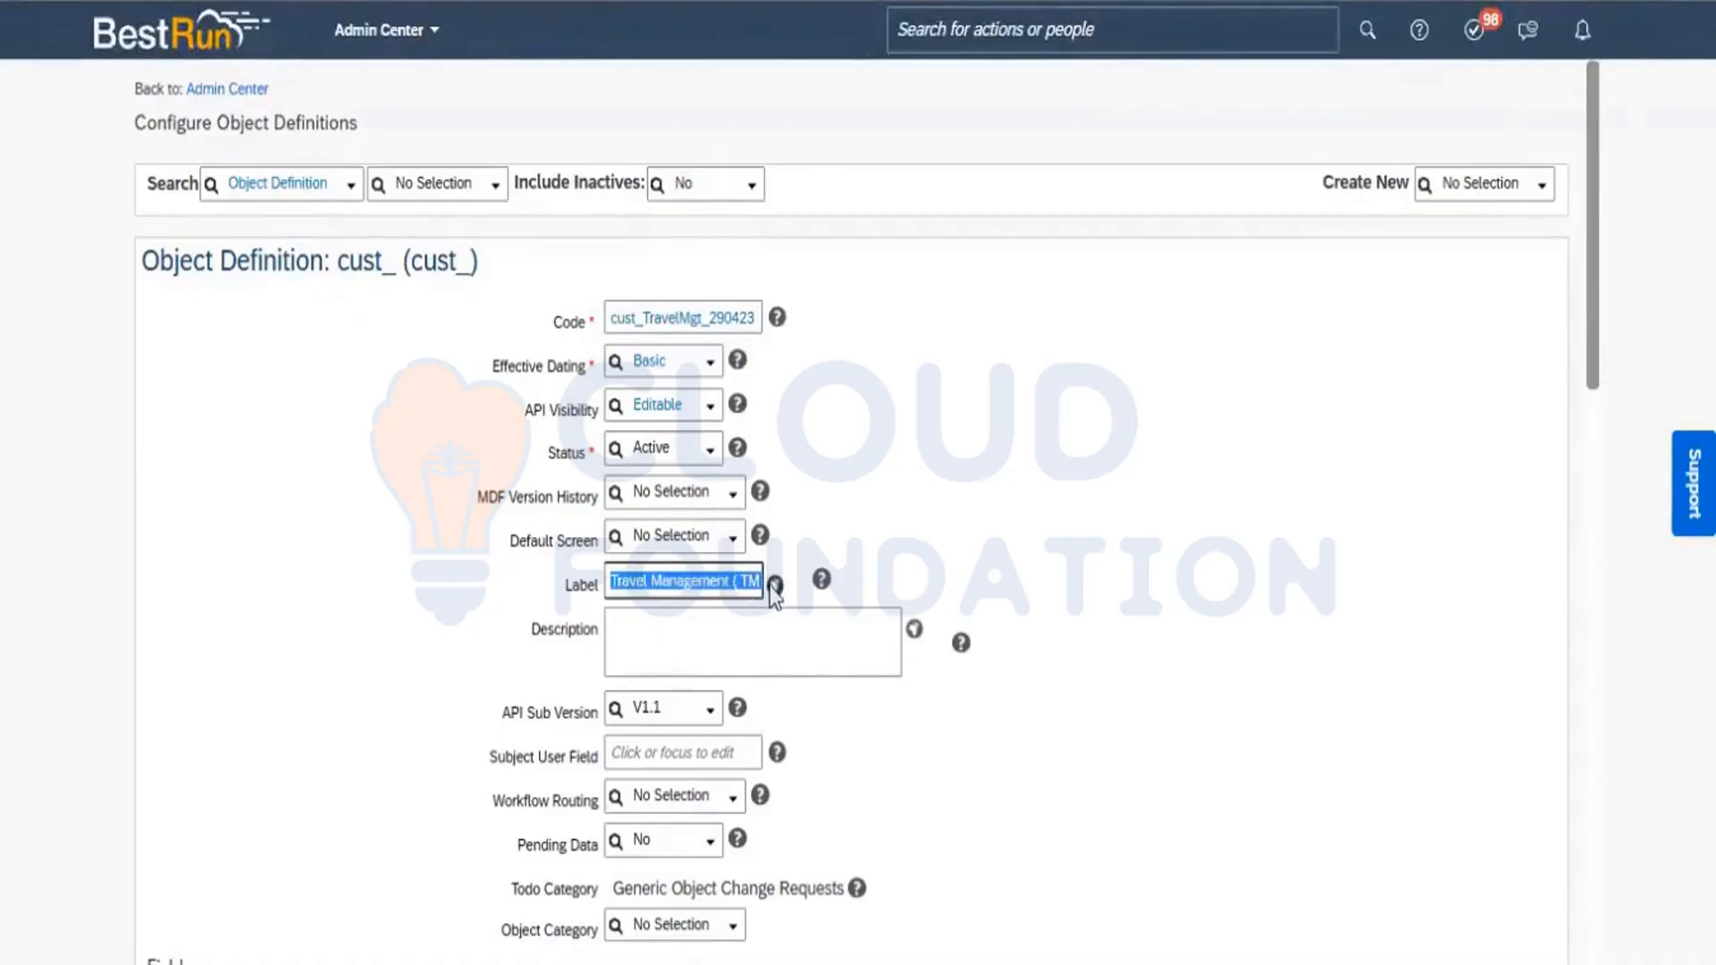
click(774, 584)
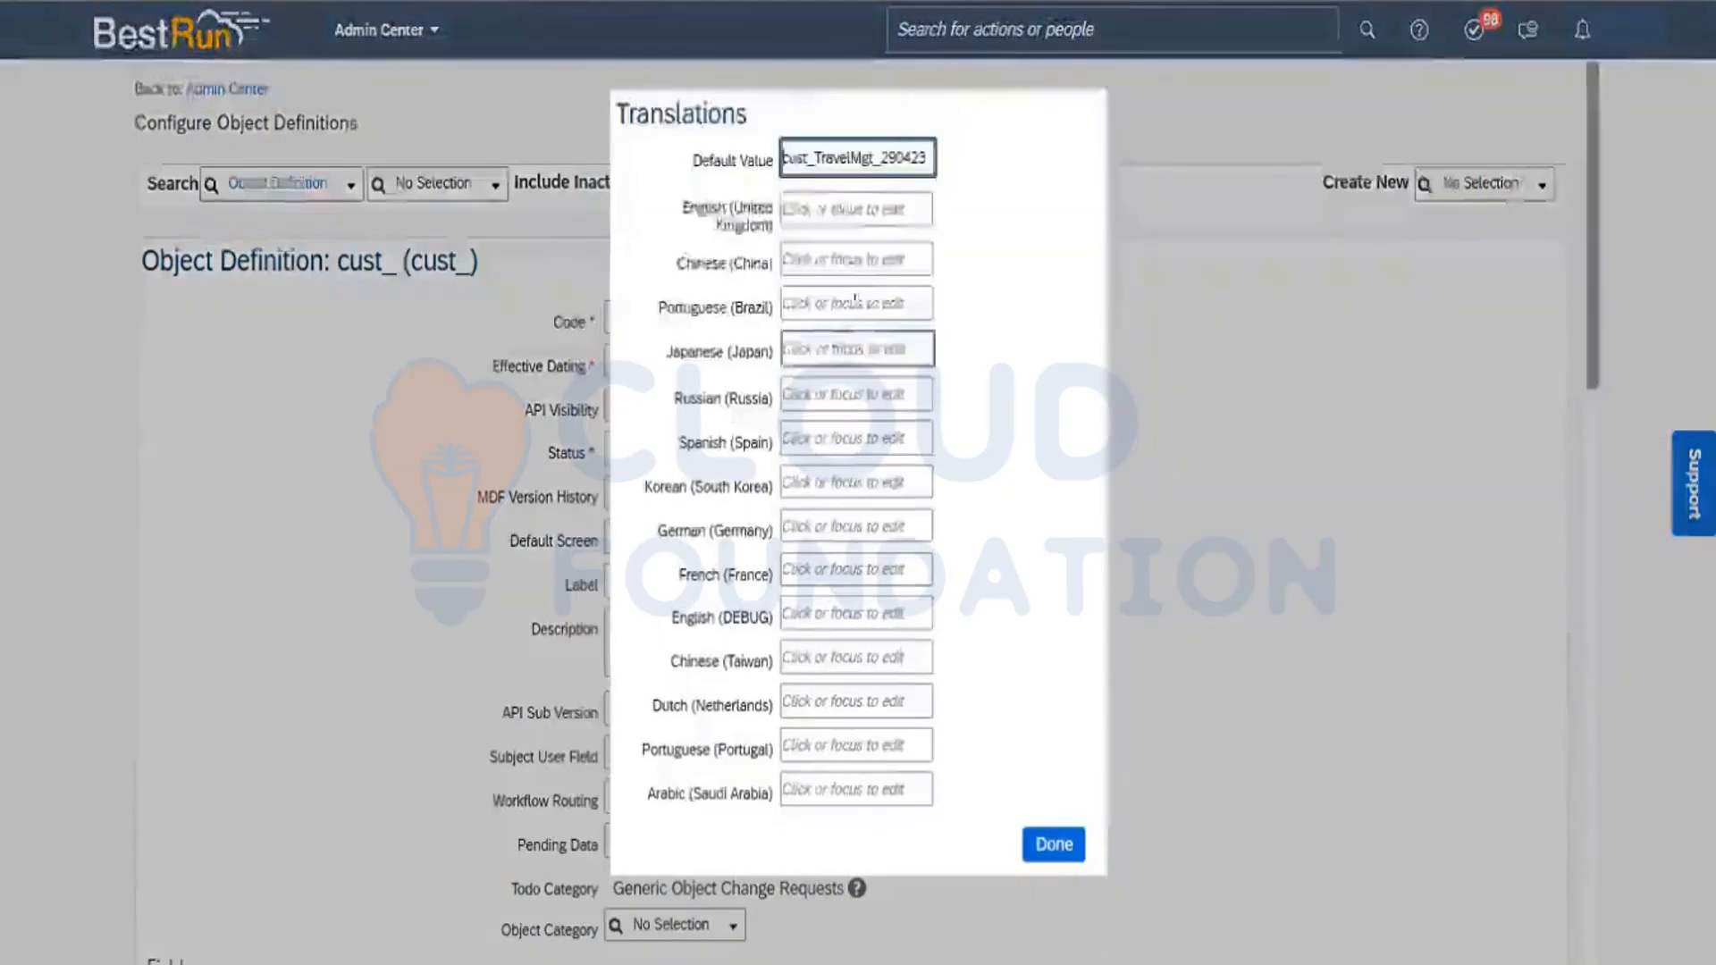
click(867, 260)
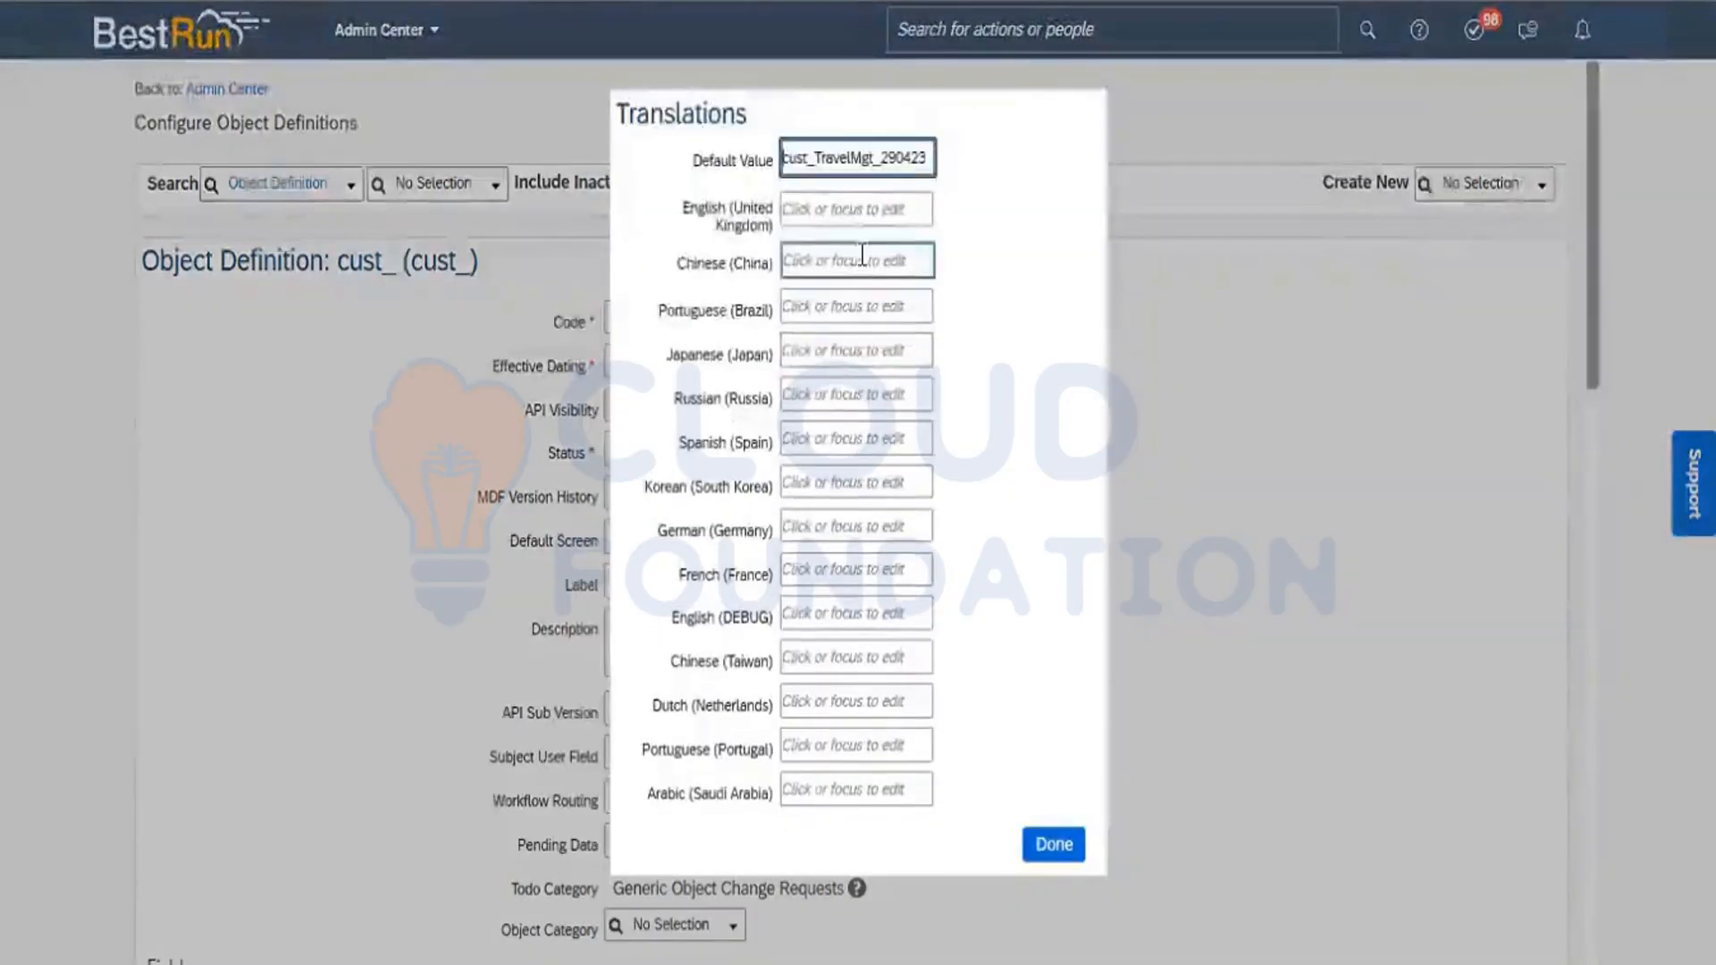
click(814, 161)
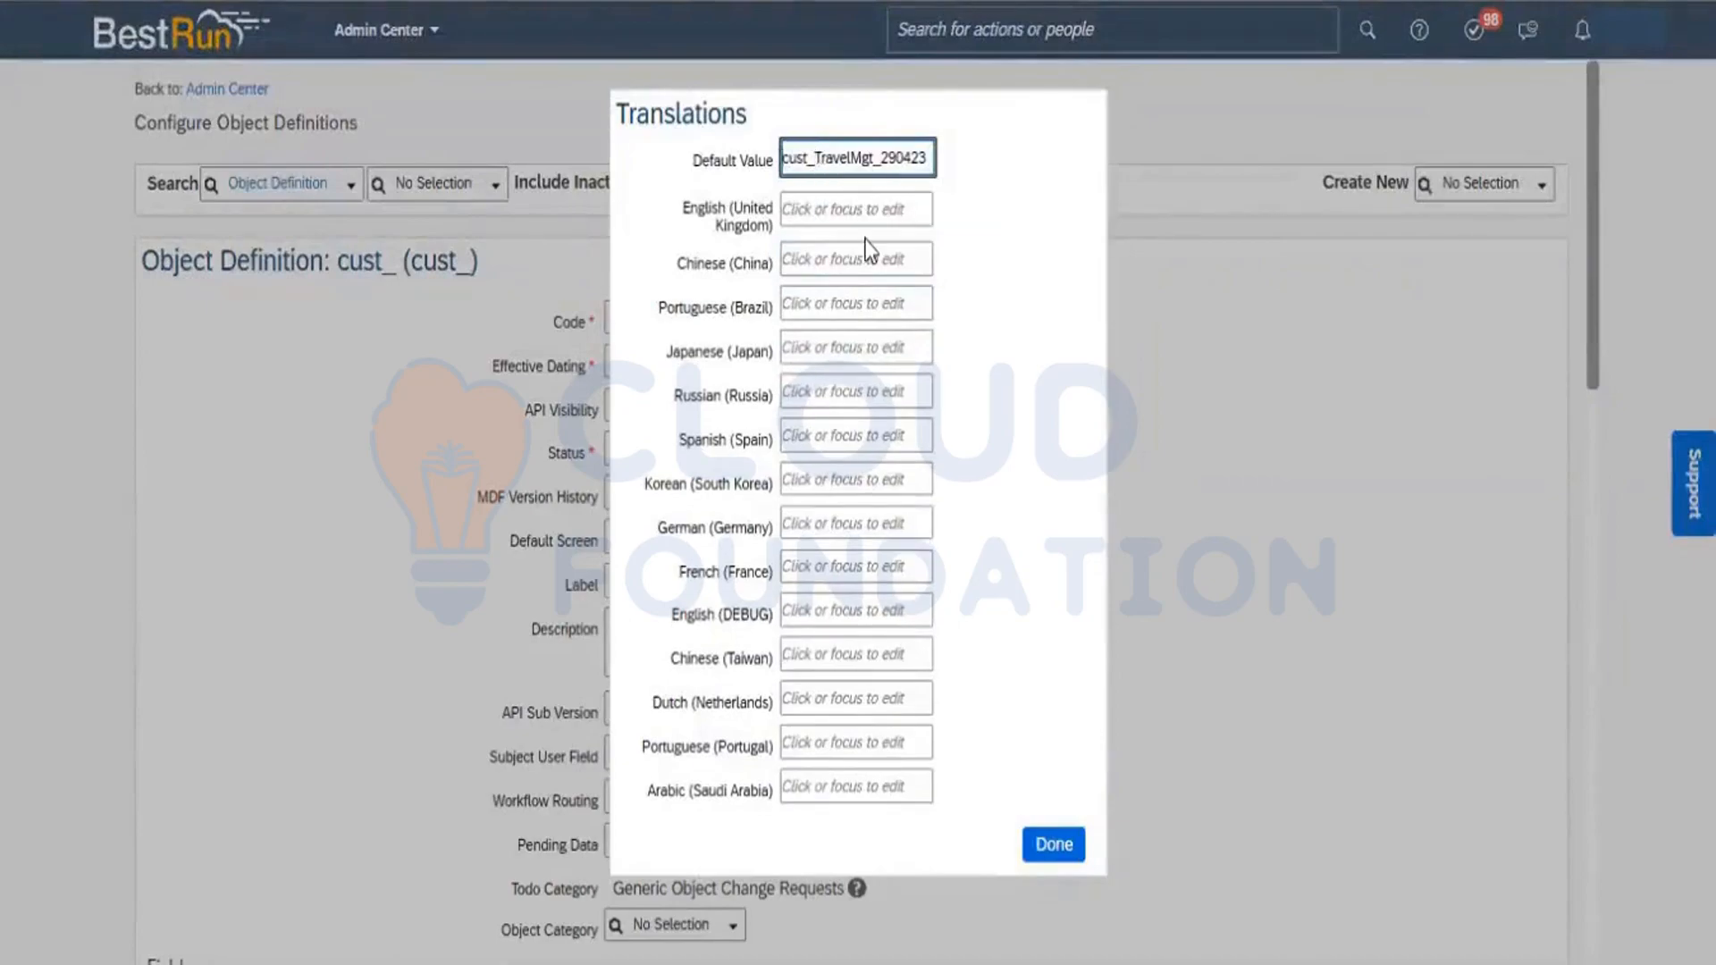
key(ctrl+a)
text(Travel Management ( TM ))
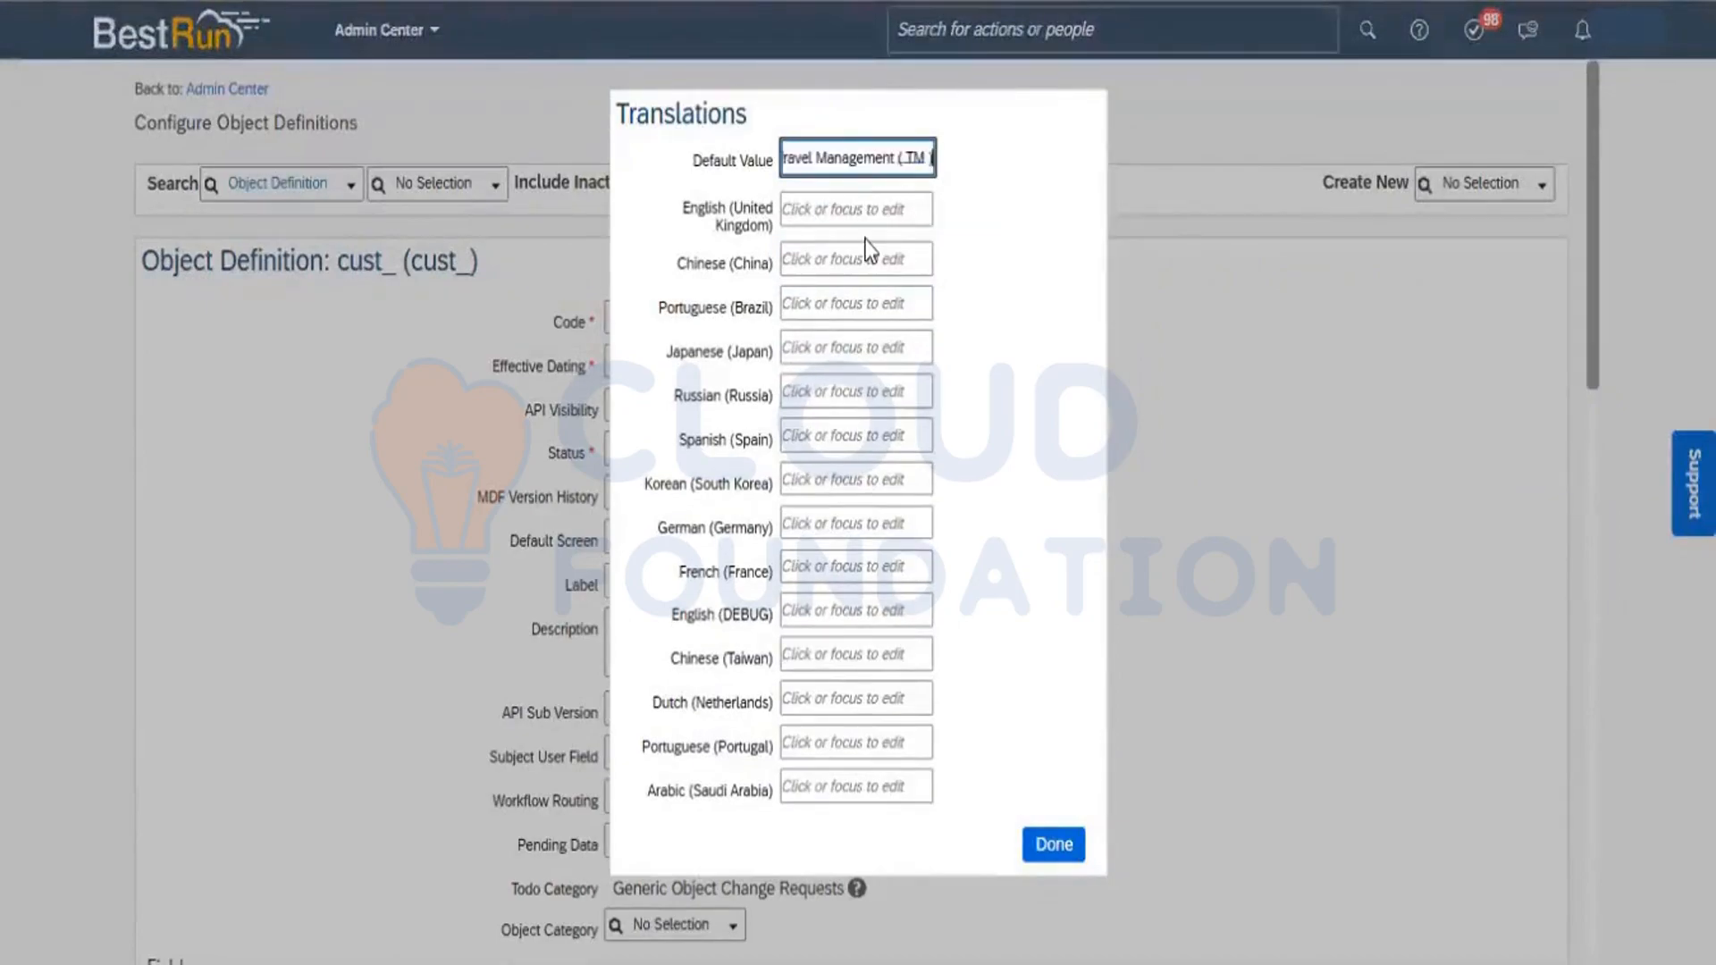
click(843, 211)
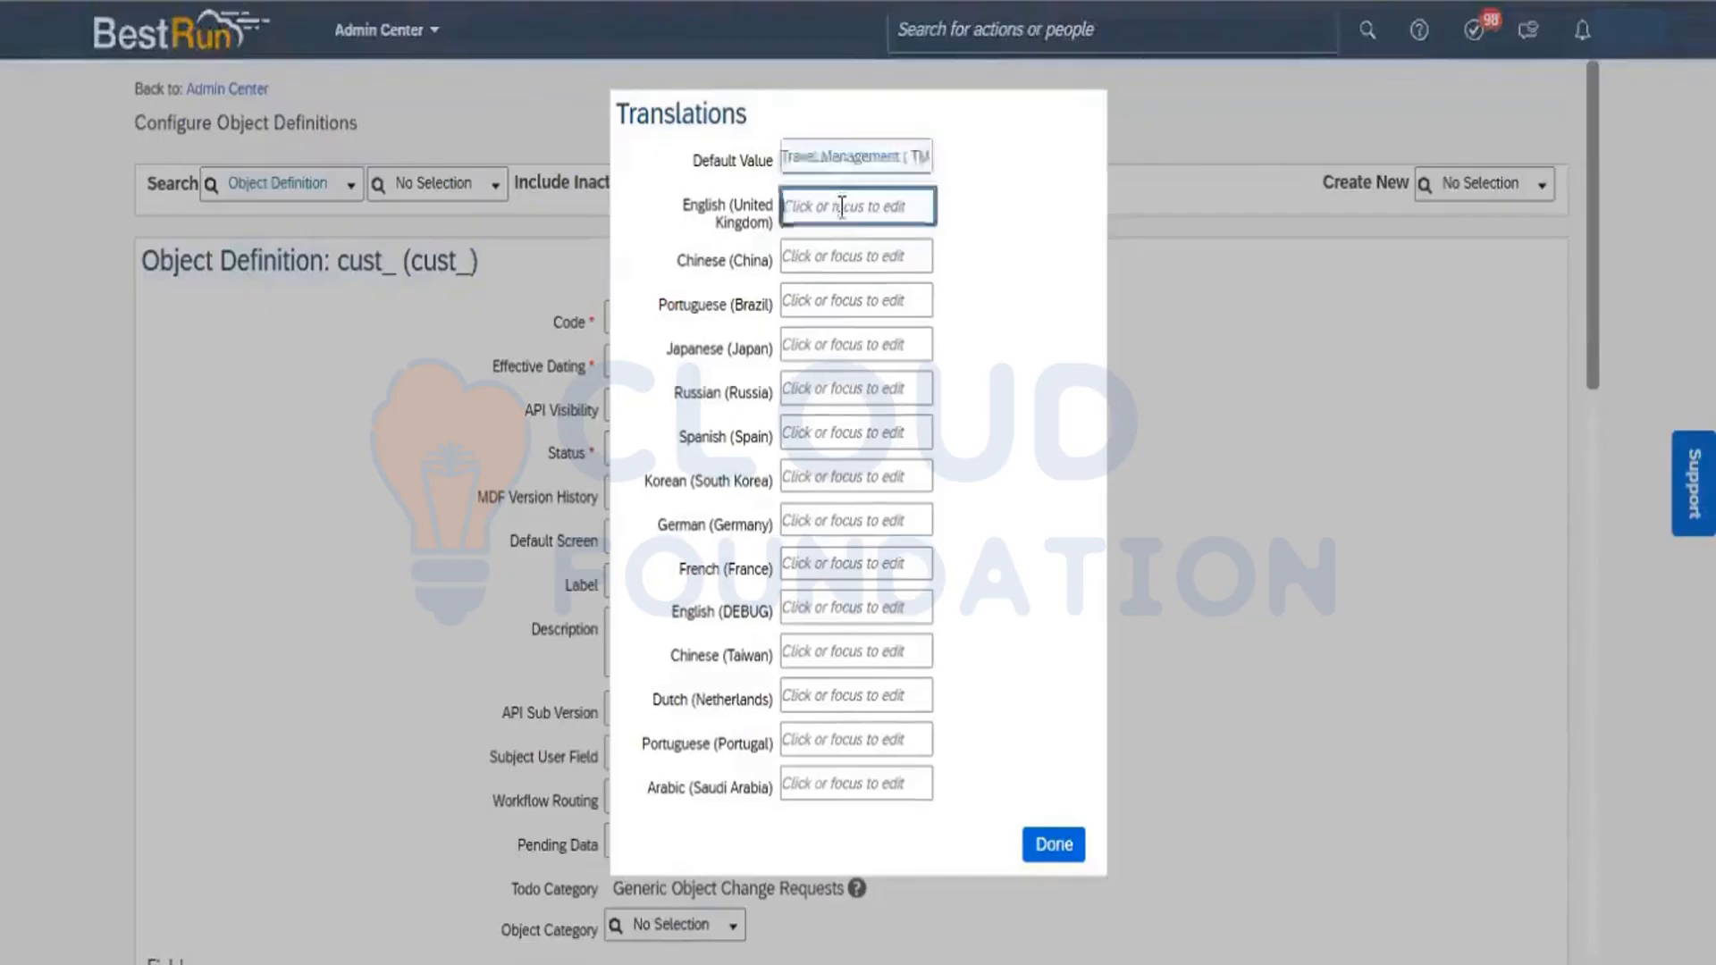
text(Travel Management ( TM ))
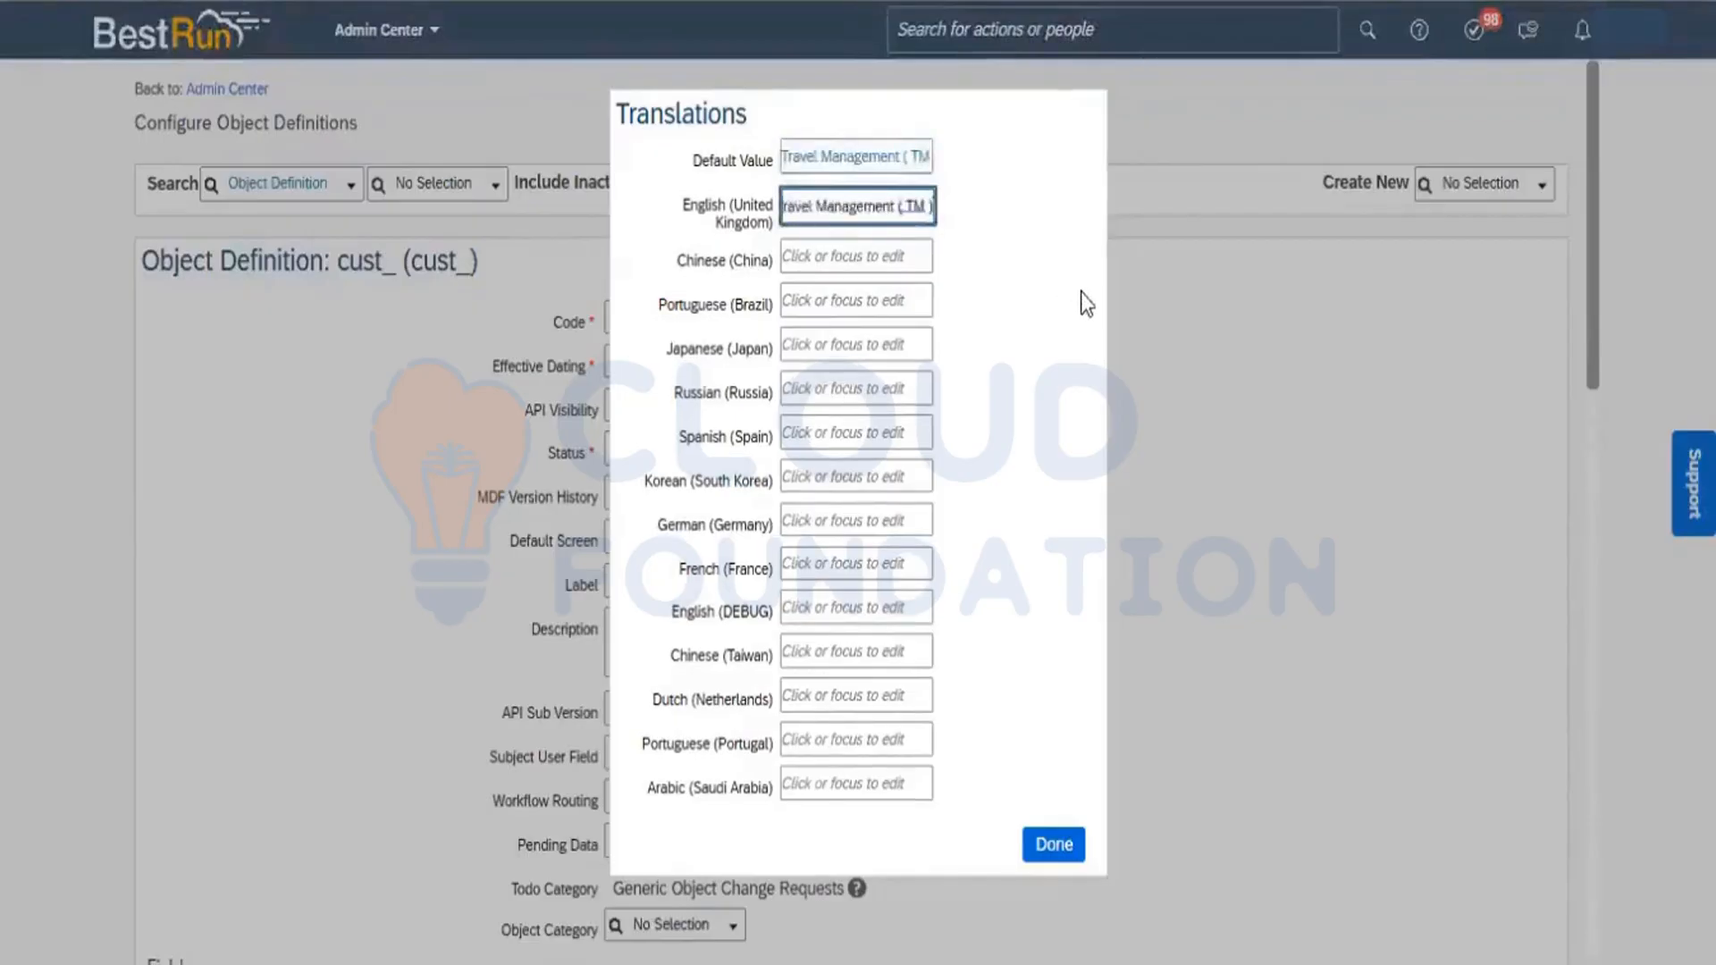
click(1054, 845)
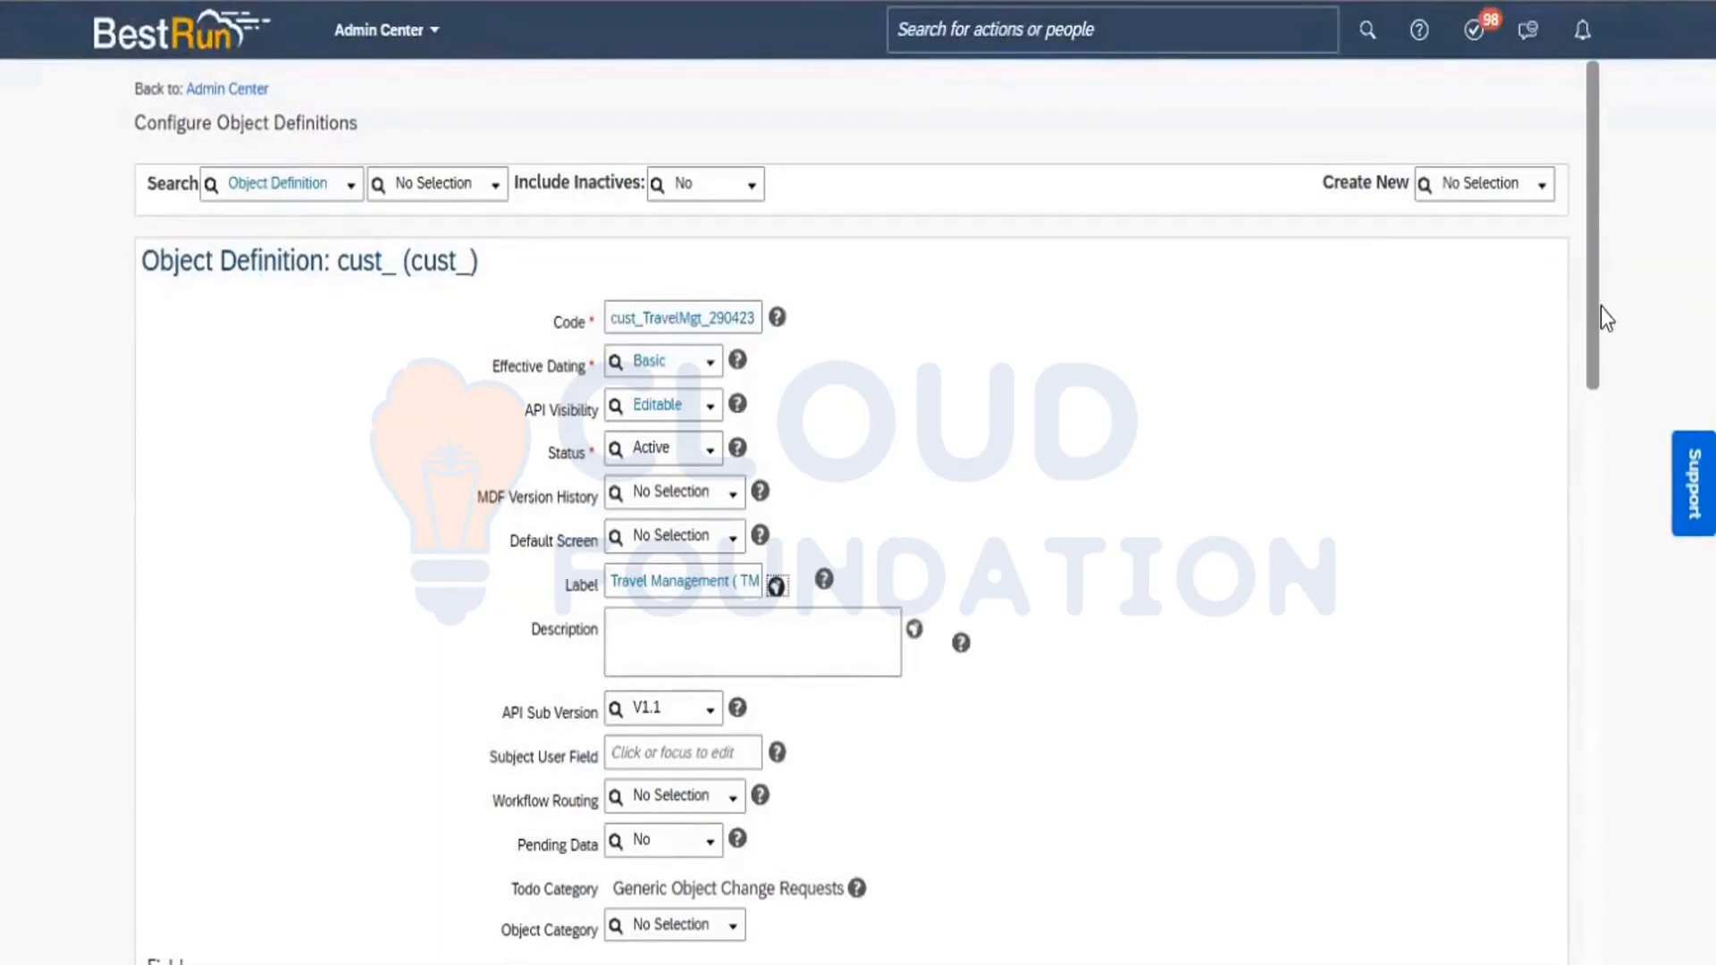
Change the data type of the externalCode field to User
drag(1595, 318, 1603, 465)
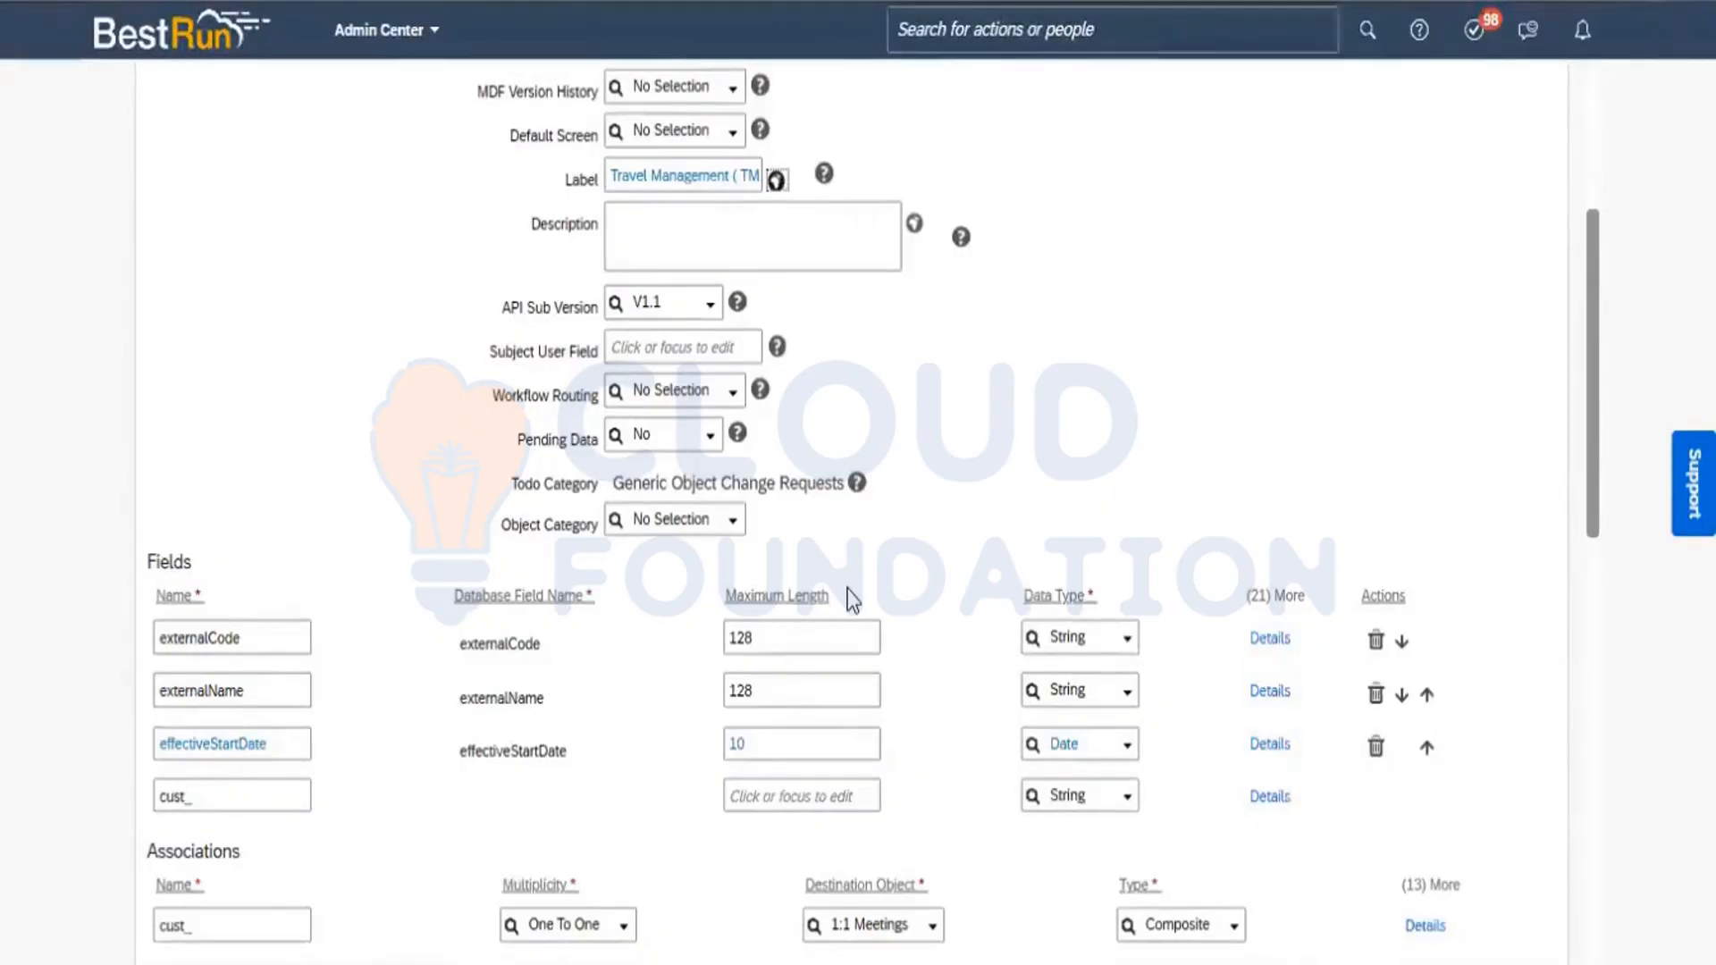
click(1122, 646)
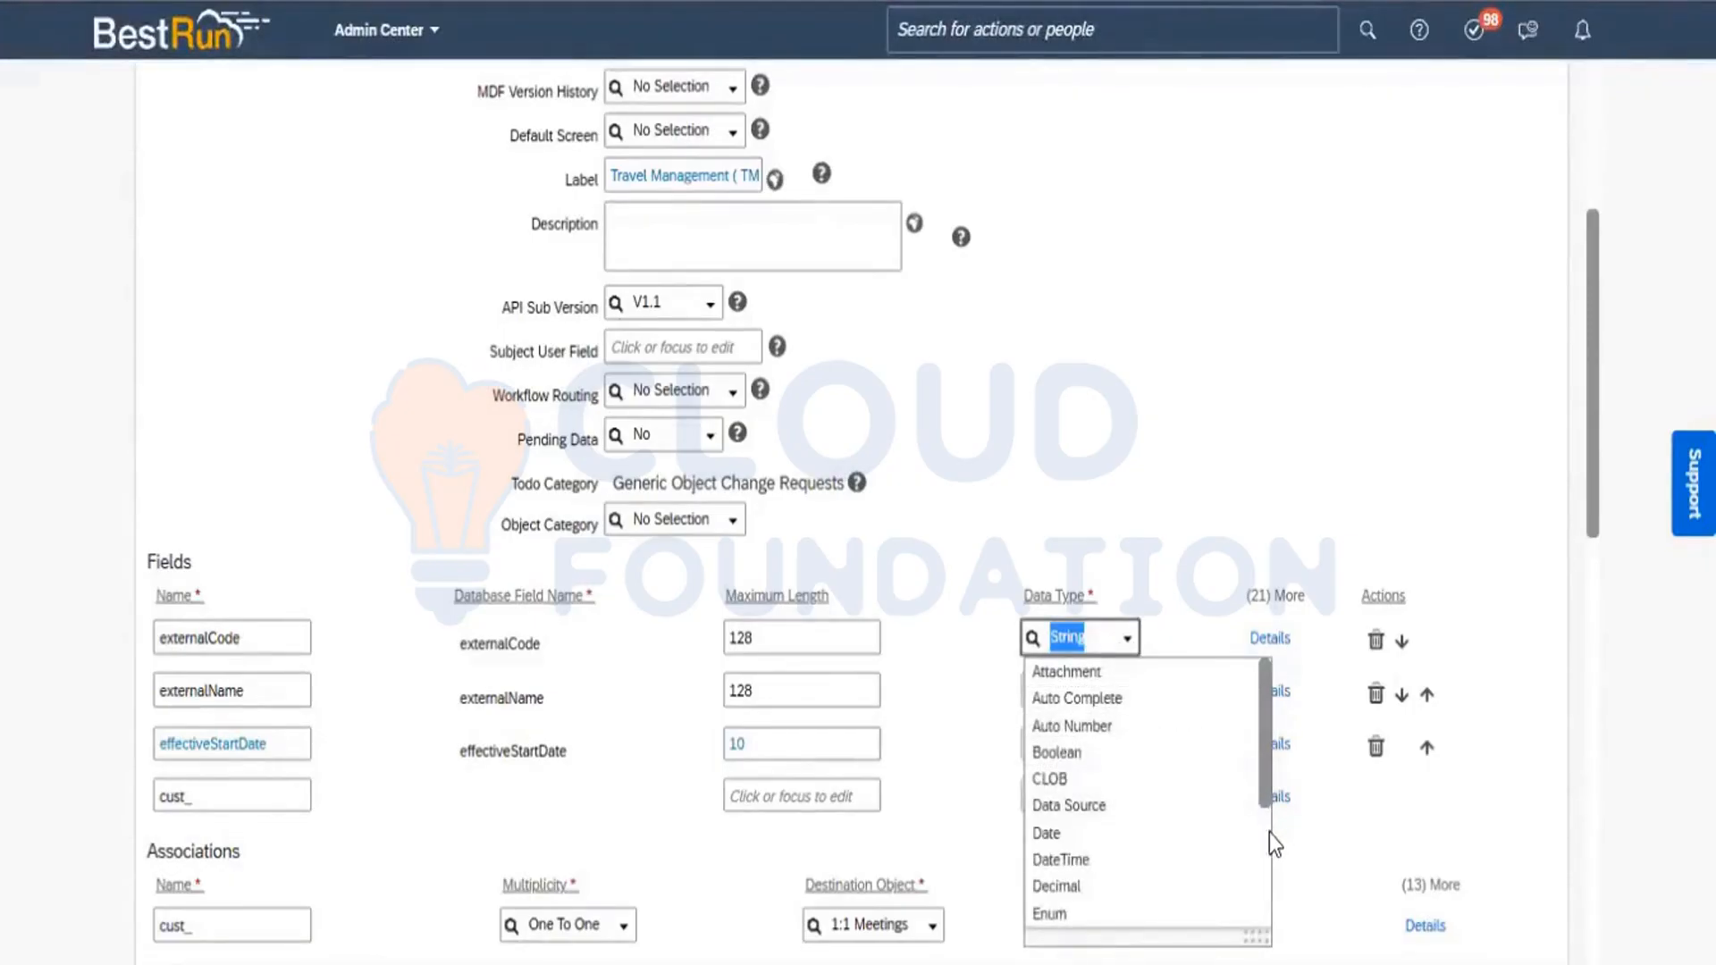
scroll(1269, 833, down, 3)
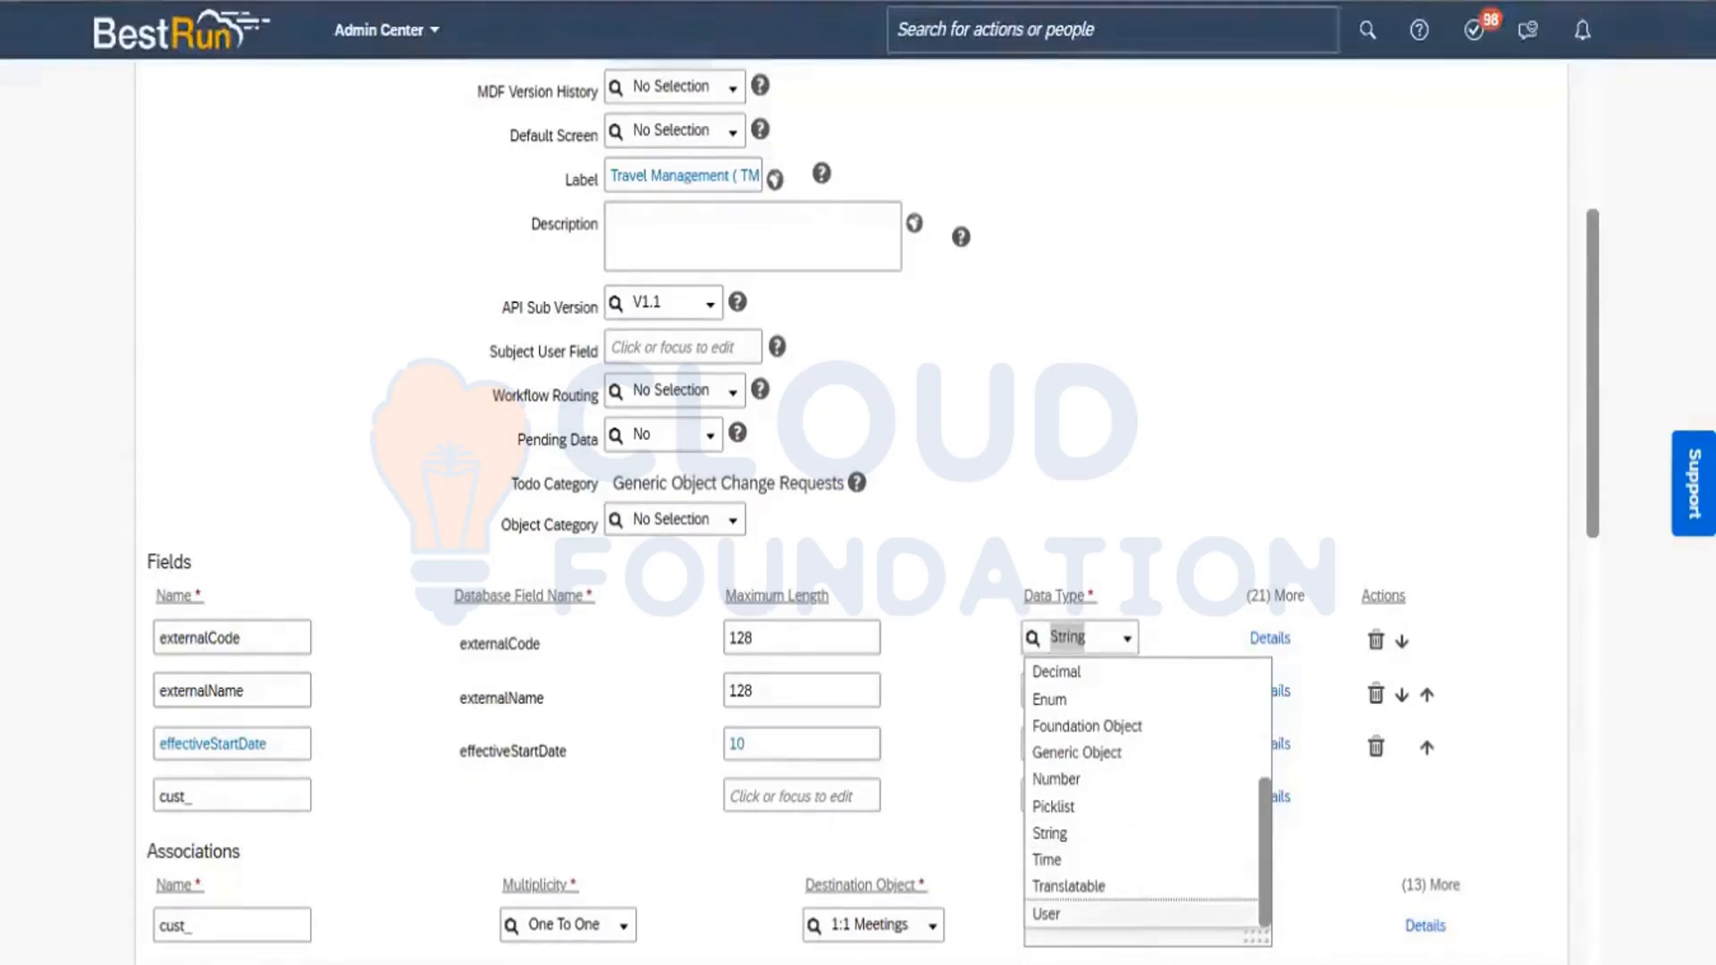
click(1054, 913)
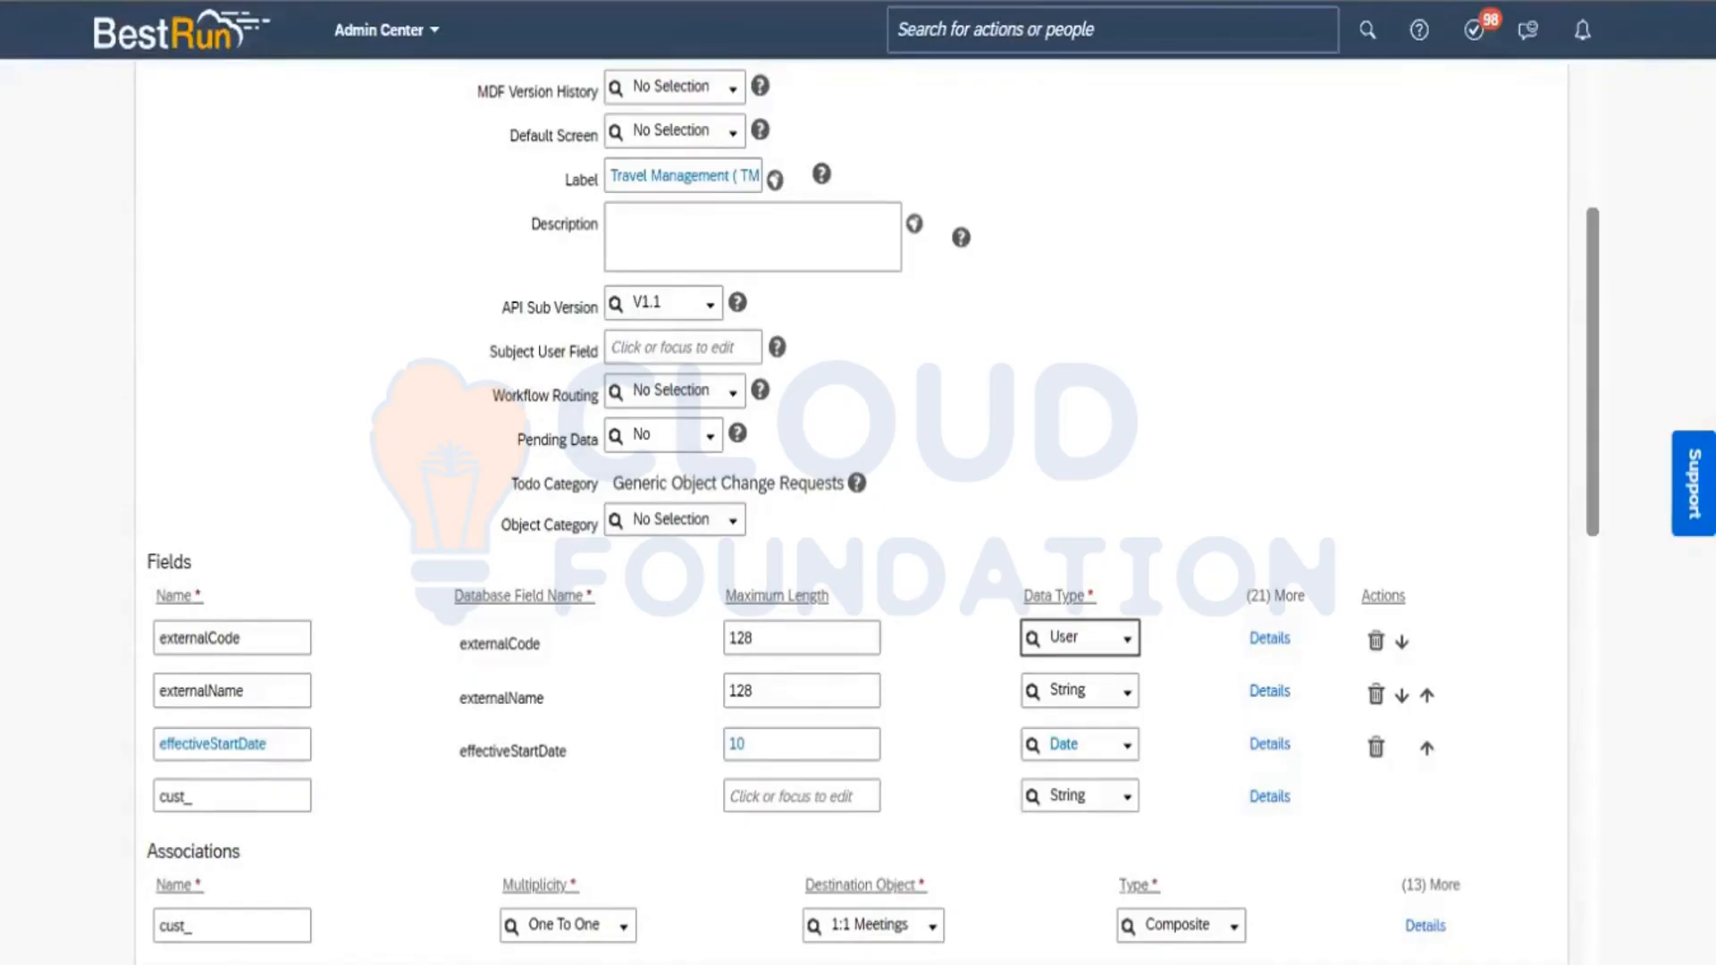
Switch to the Excel workbook and review the fields listed under the Travel Management heading in I439, down to I443
key(alt+Tab)
key(Right)
key(Right)
key(Right)
key(Right)
key(Right)
key(Right)
key(Right)
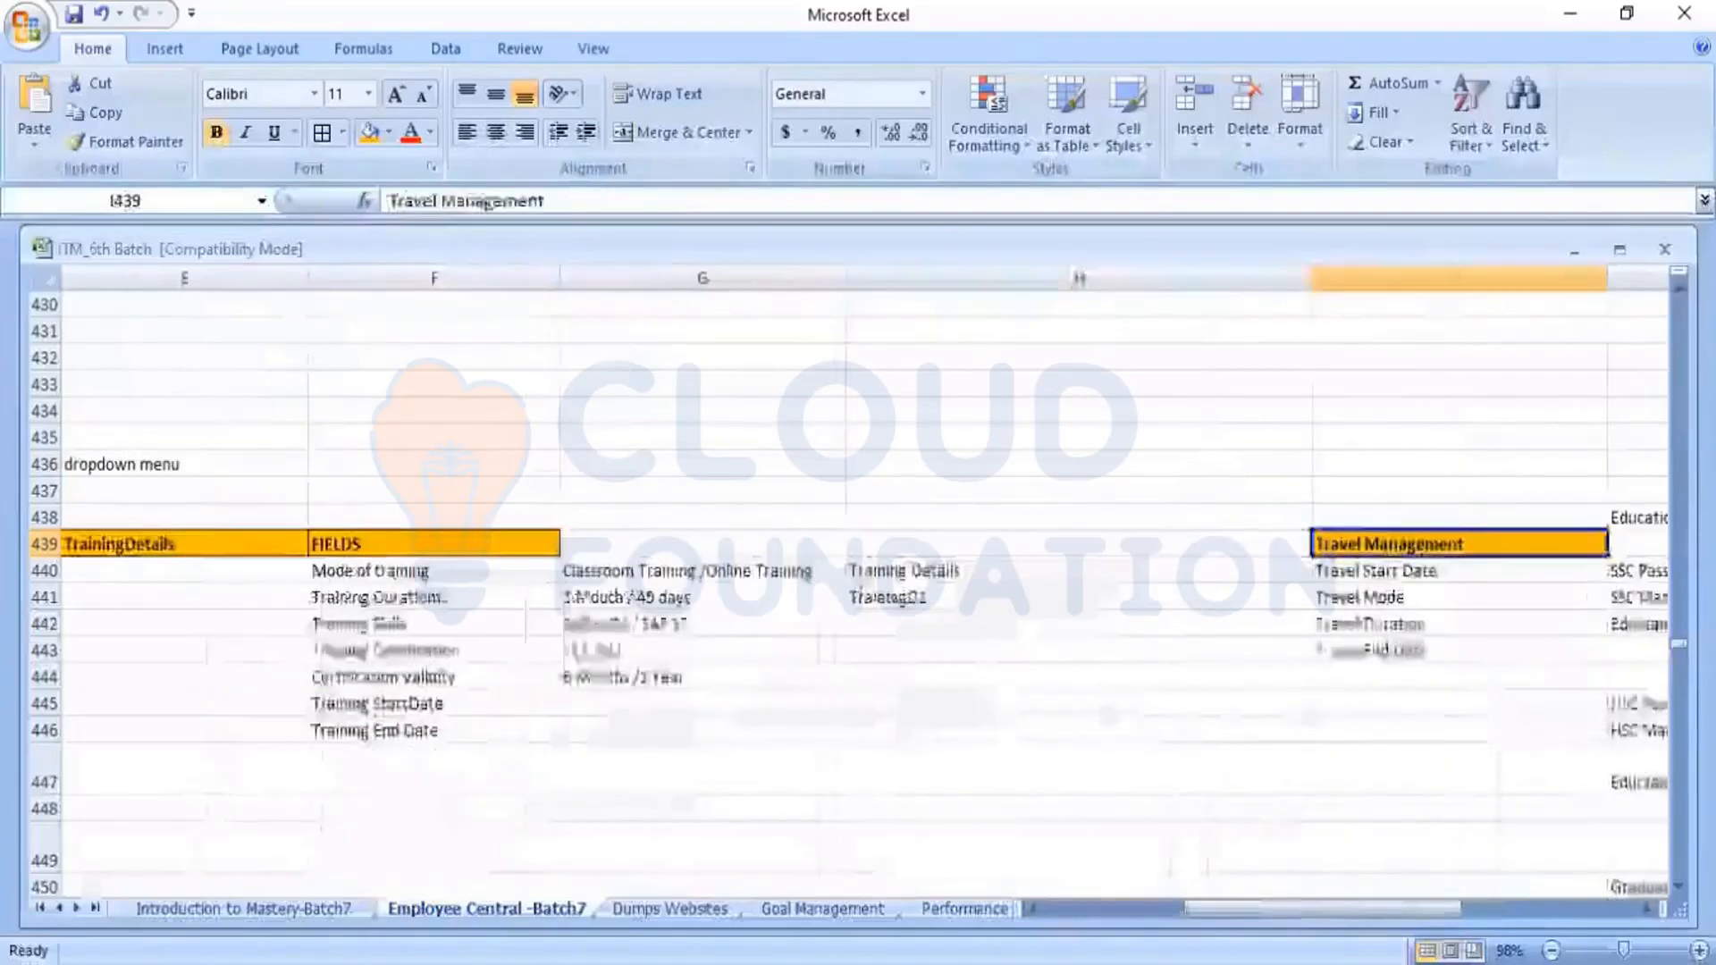
key(Left)
key(Left)
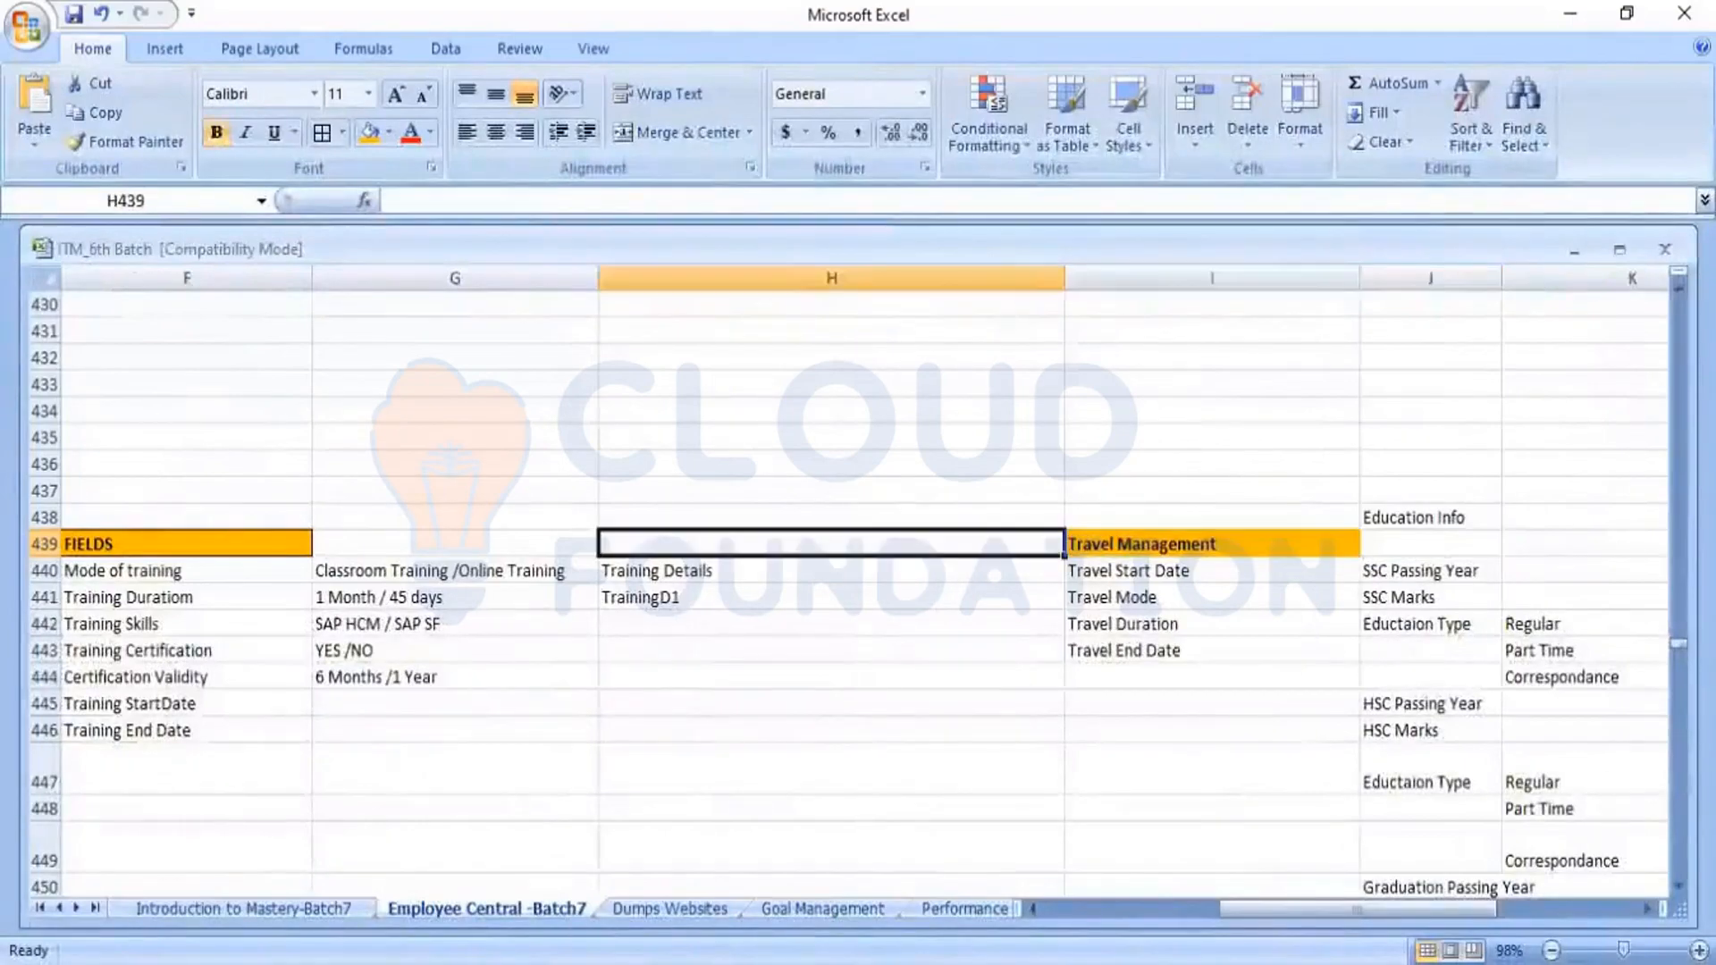
key(Right)
key(Down)
key(Down)
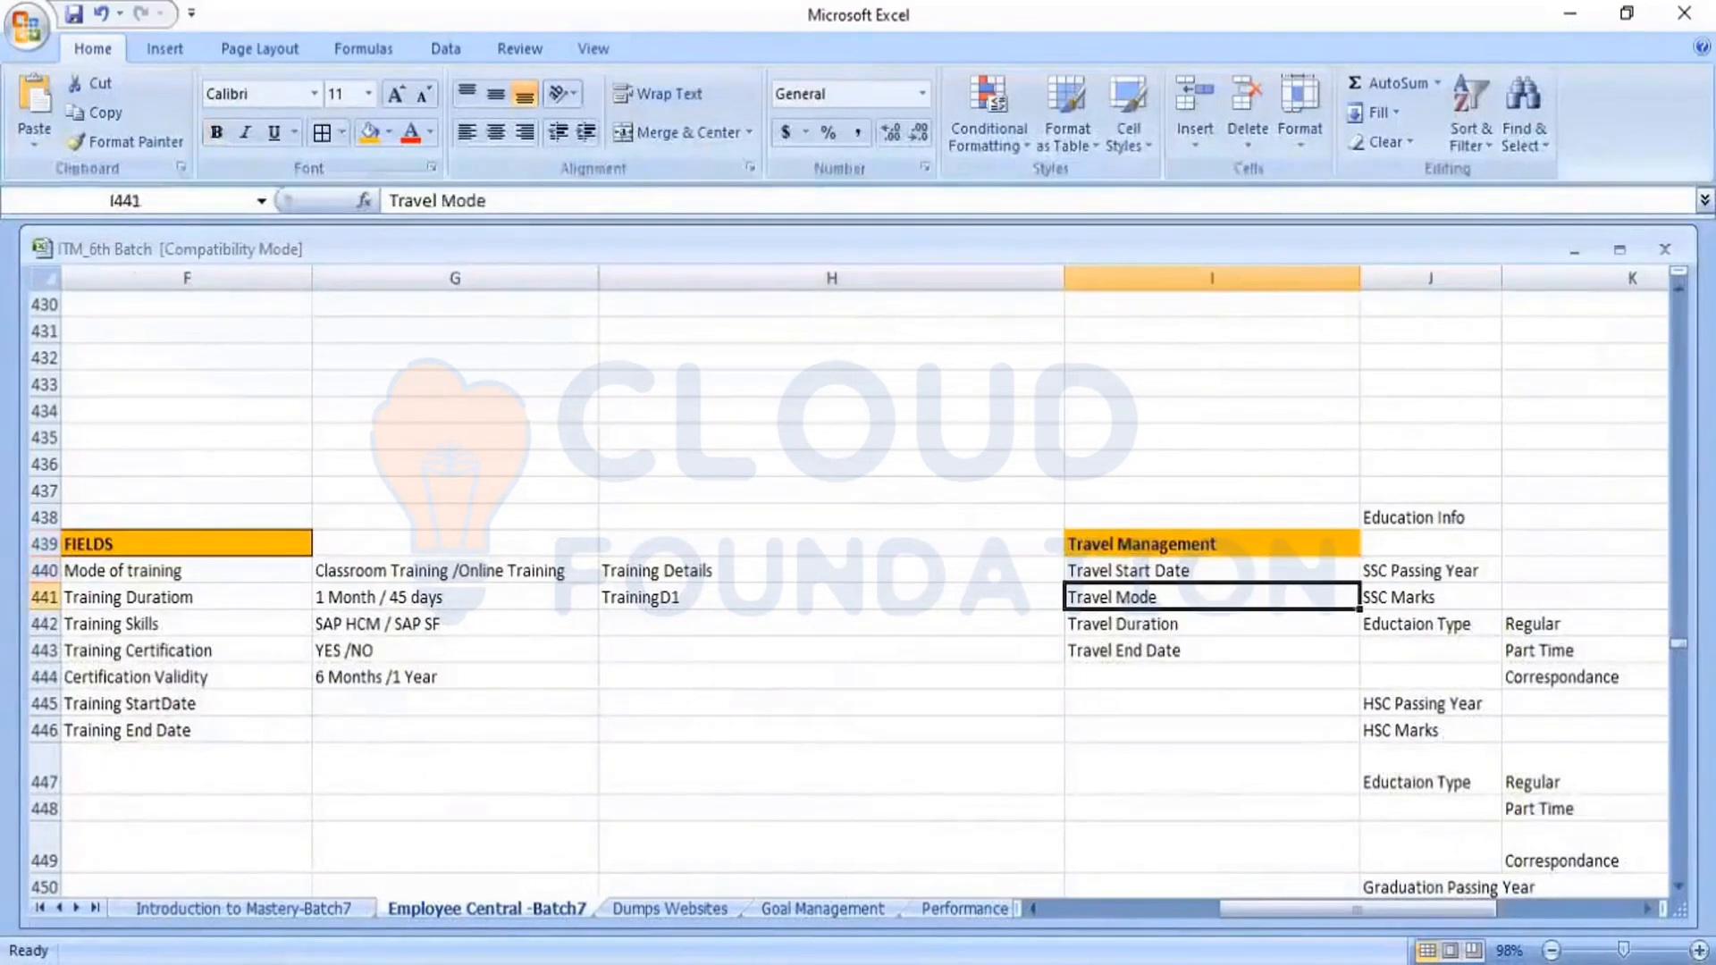
key(Down)
key(Down)
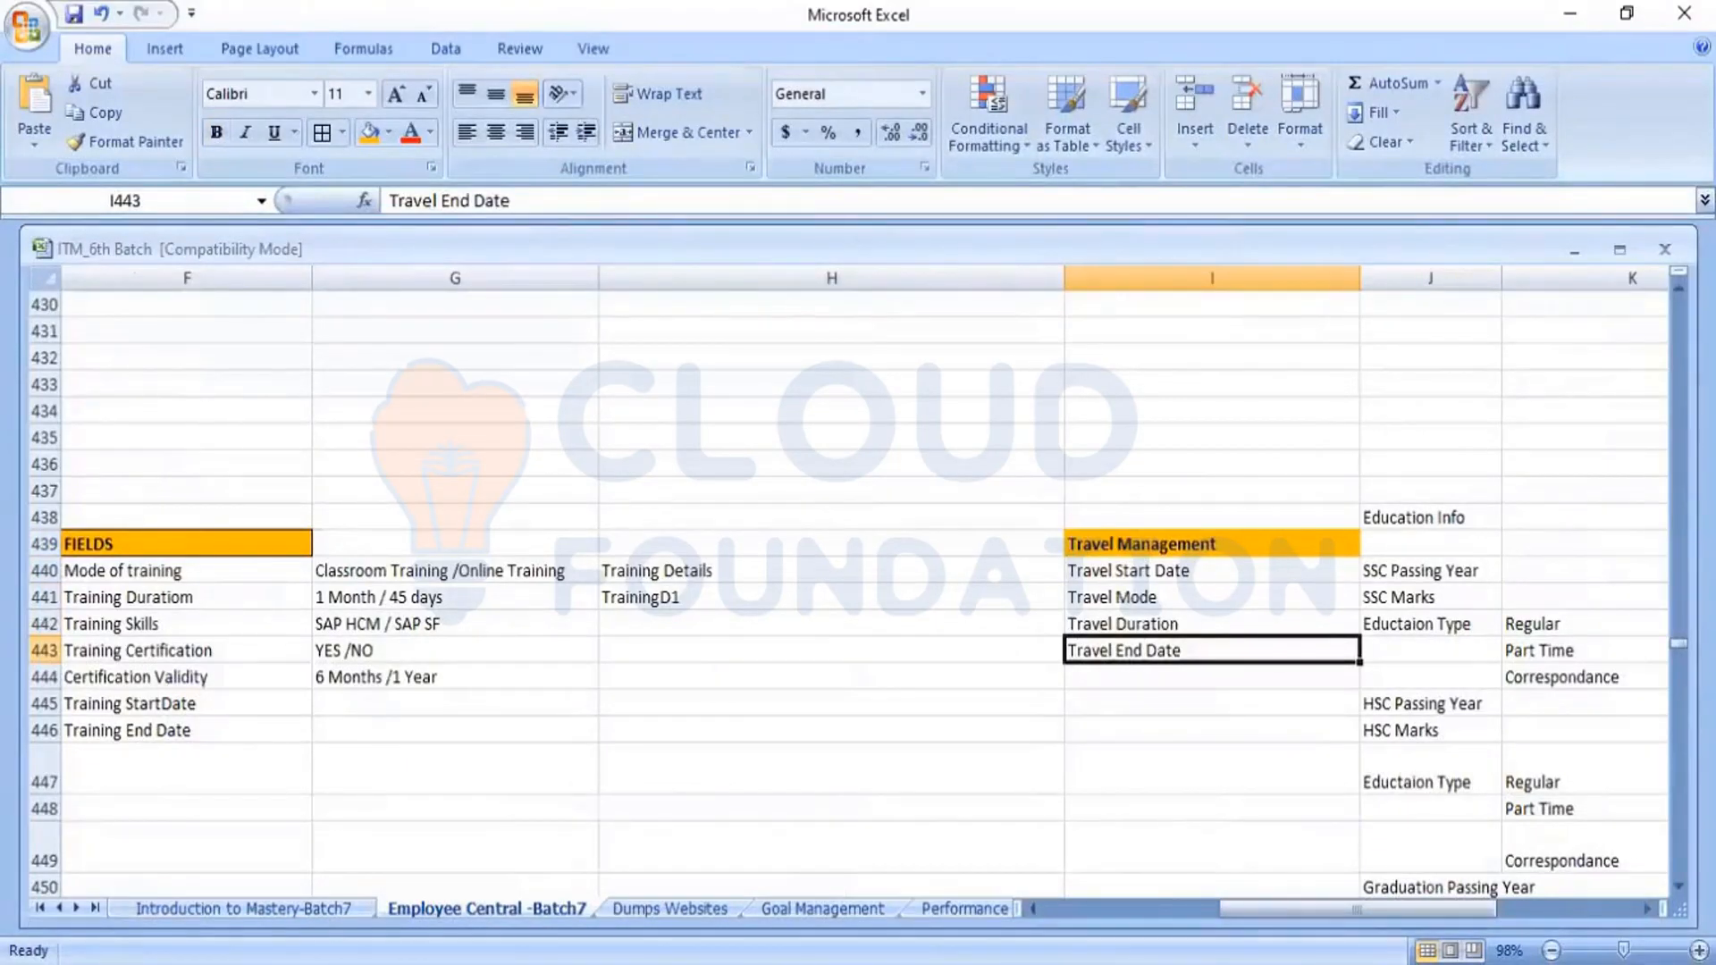
Switch back to SuccessFactors and set the Label in the effectiveStartDate field's details to "Travel Start Date"
key(alt+Tab)
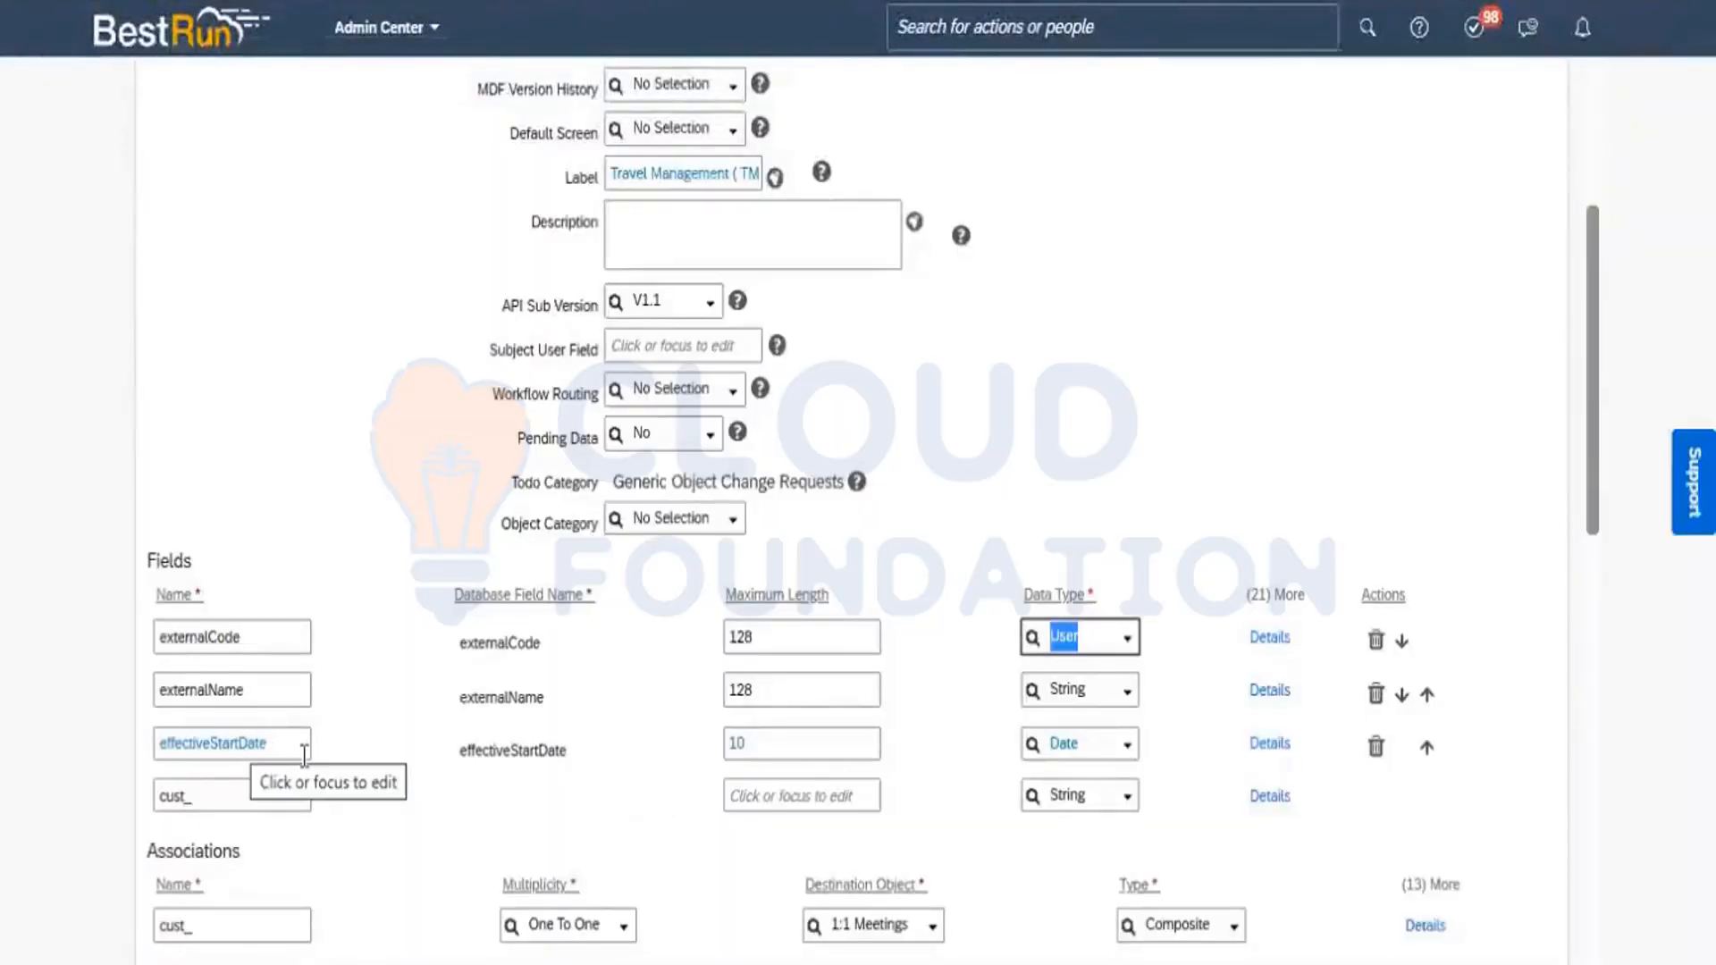
click(1269, 746)
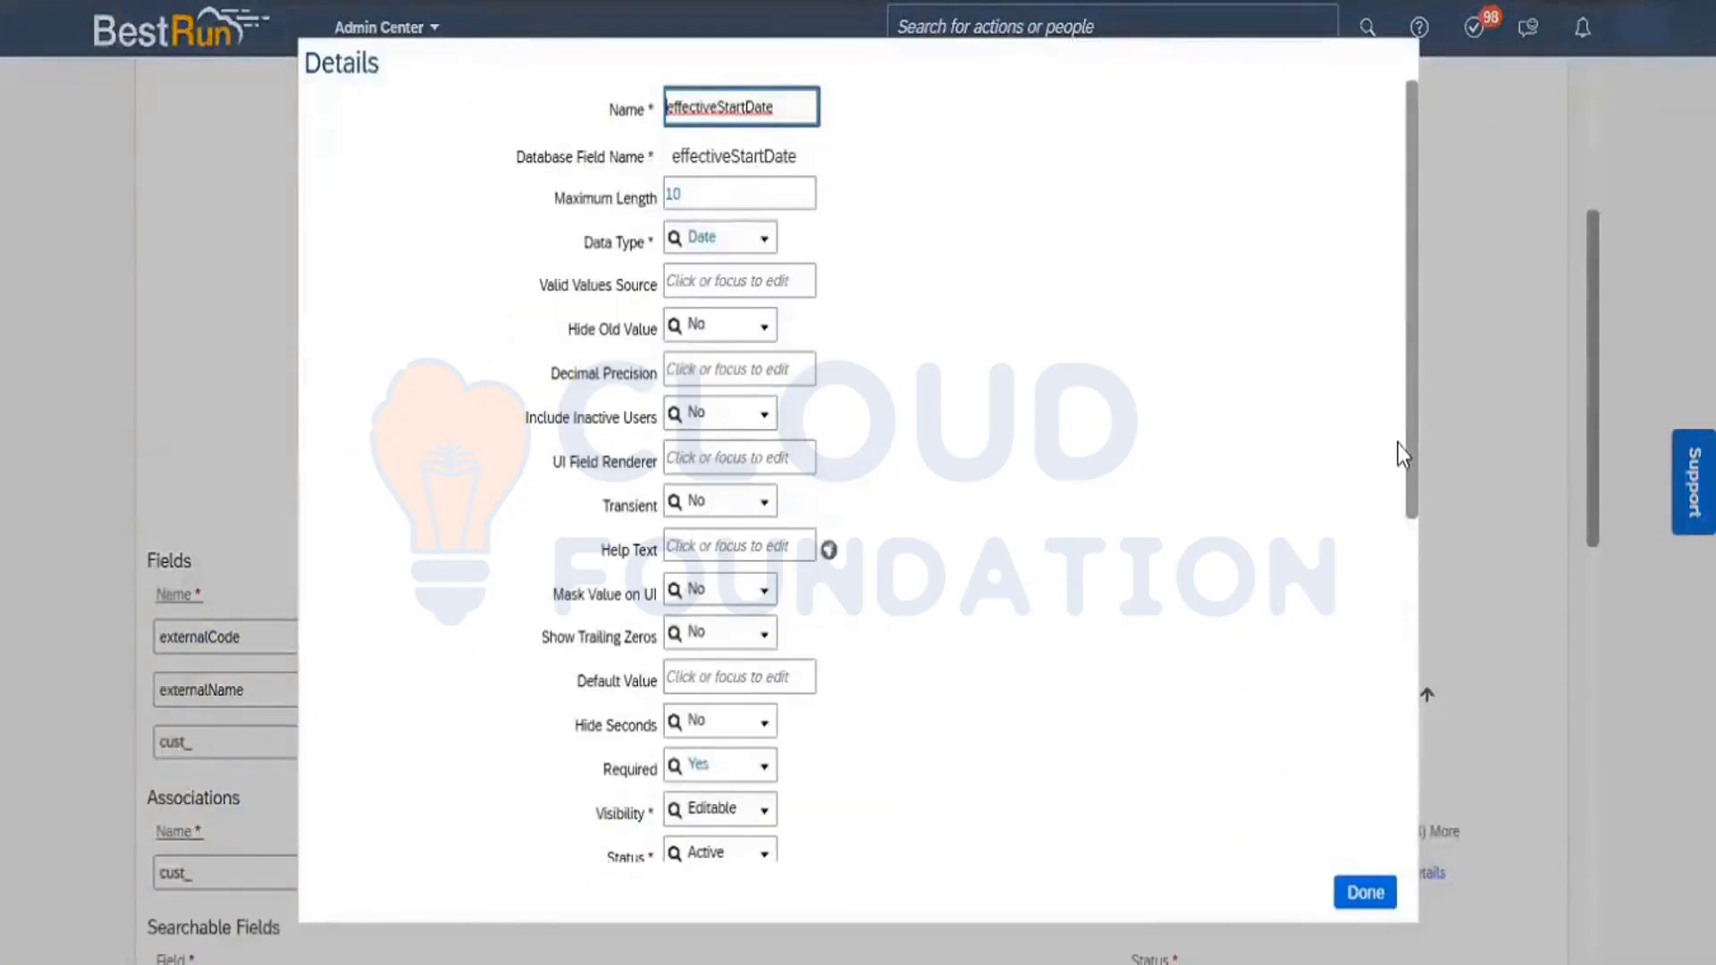
drag(1408, 458, 1422, 594)
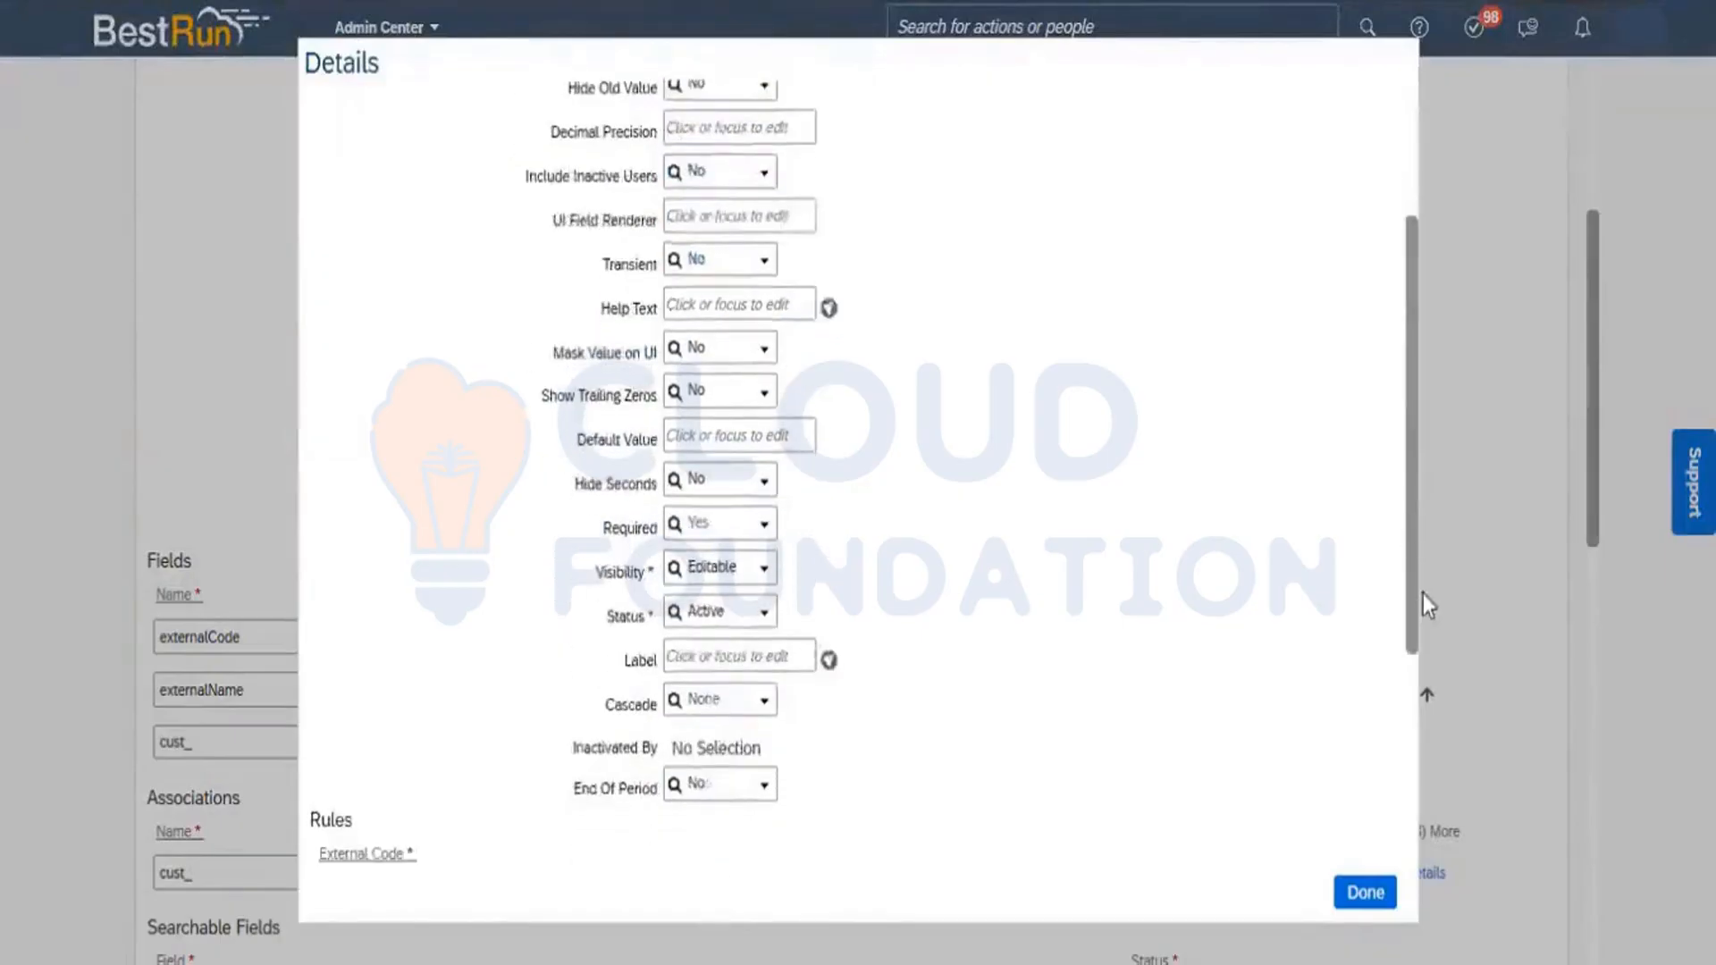
click(724, 659)
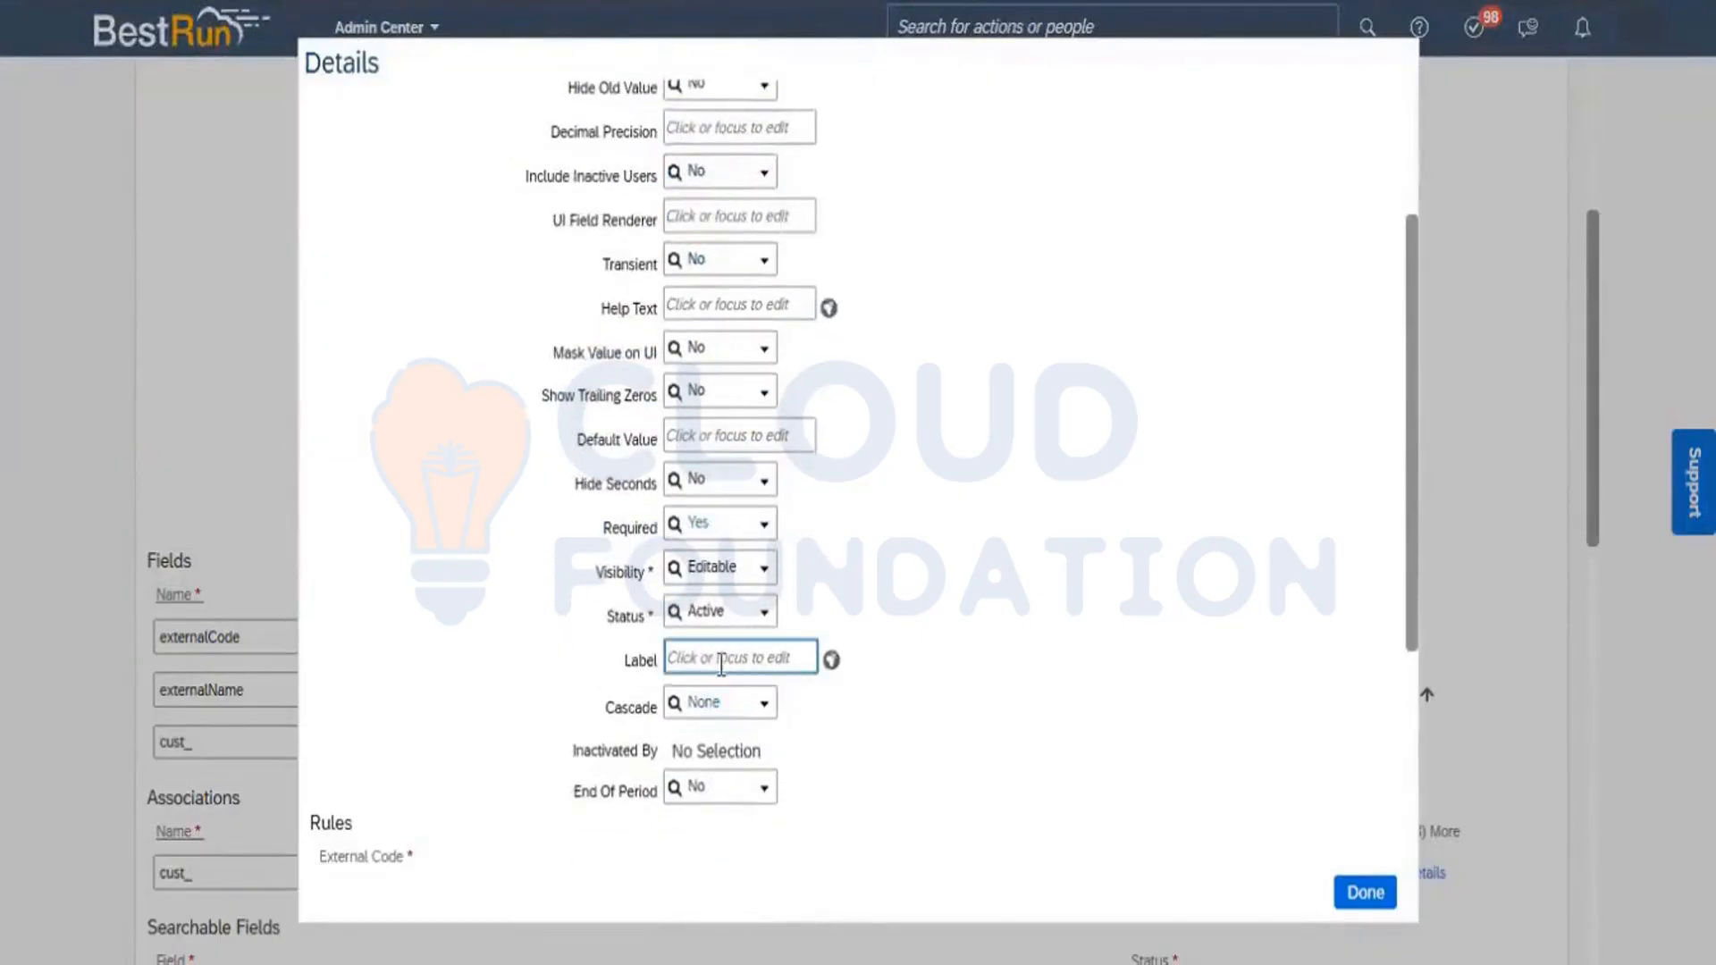
text(Travel)
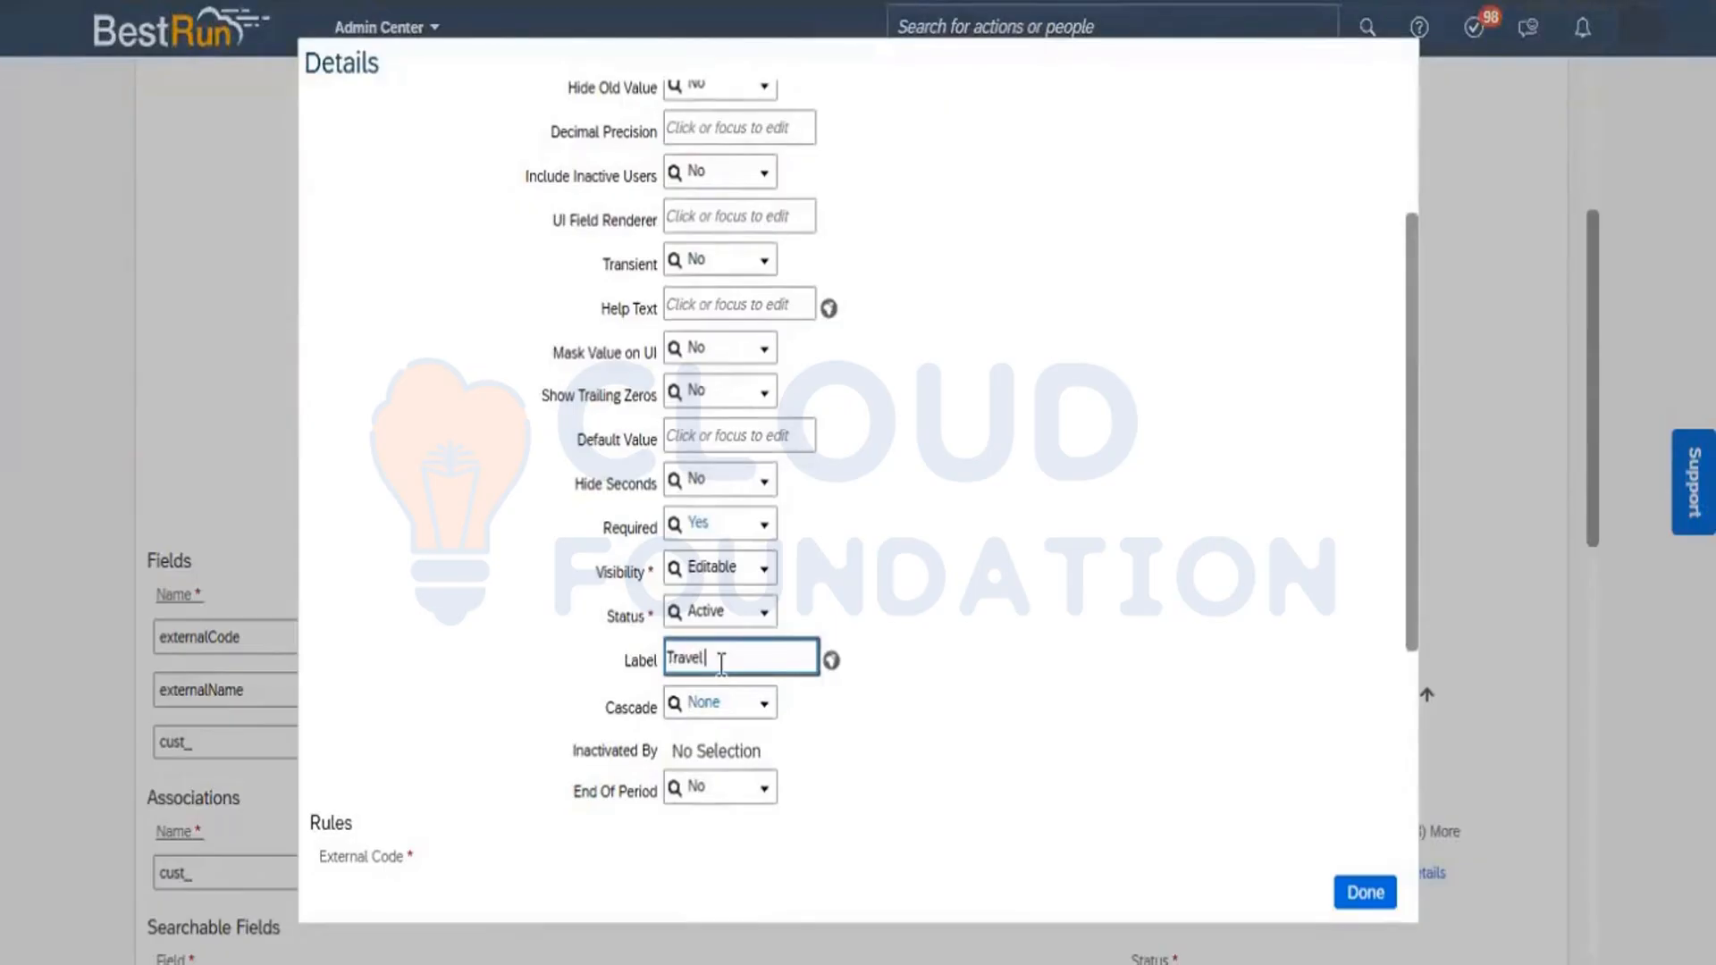
text(Spin)
text( Date)
click(923, 705)
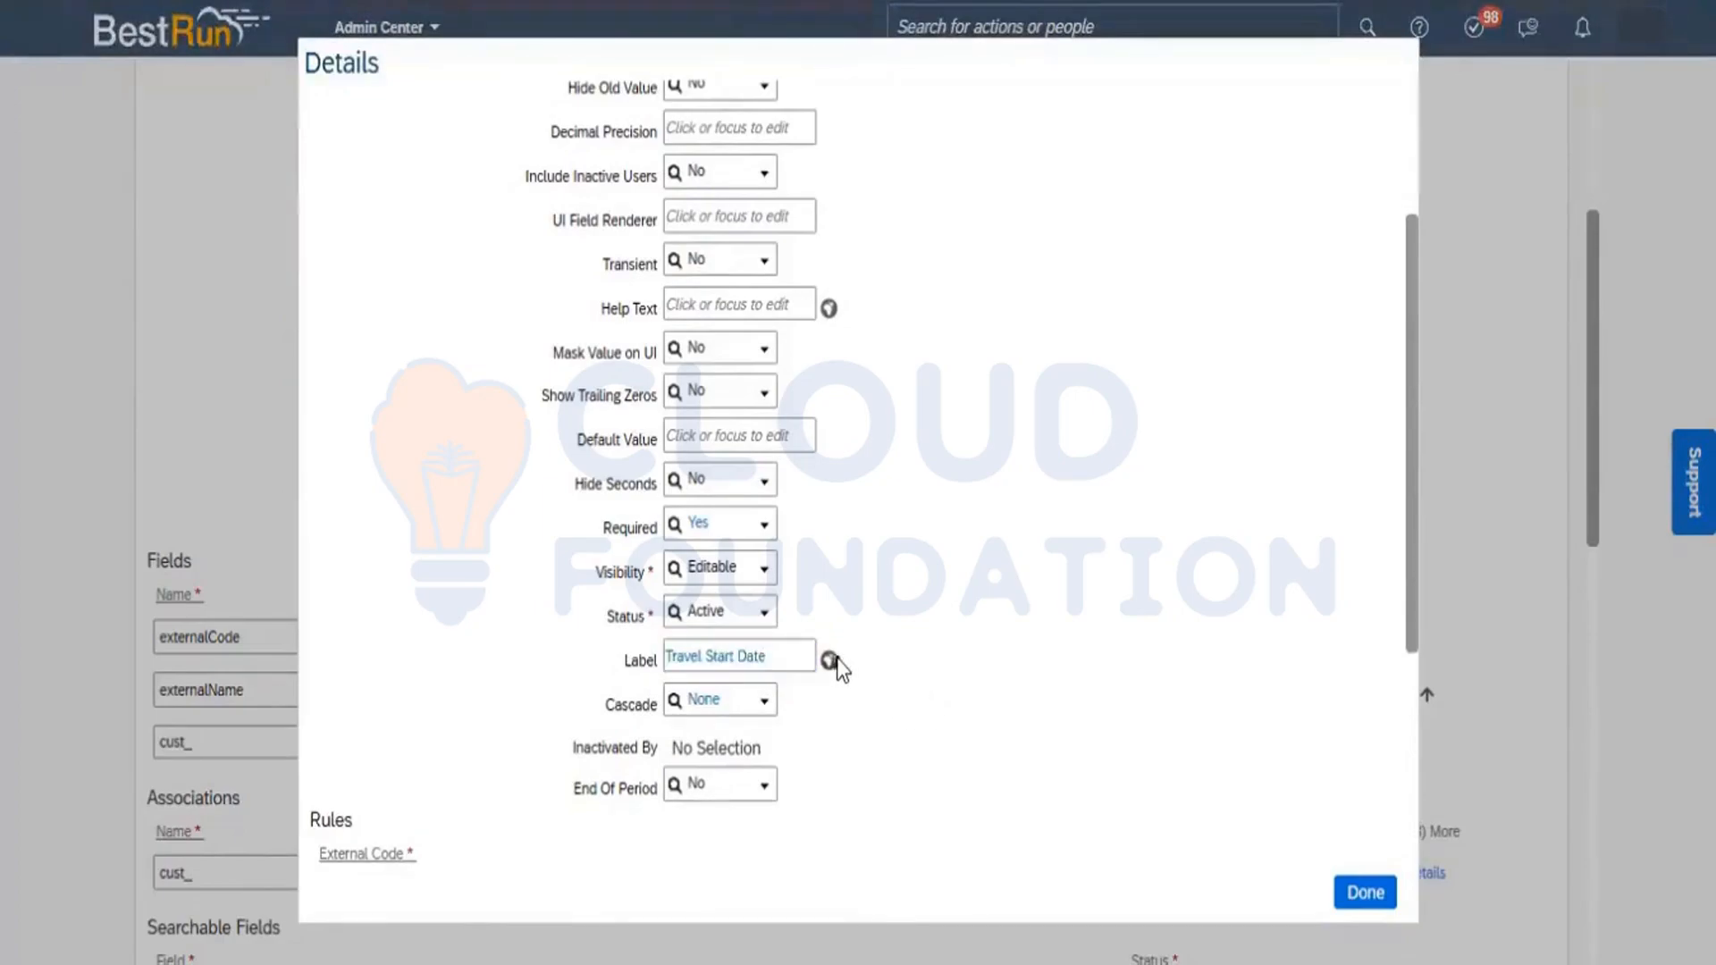
Copy the effectiveStartDate field's label into its translations, setting Default Value and English (United Kingdom) to "Travel Start Date", and close the field's details
click(804, 658)
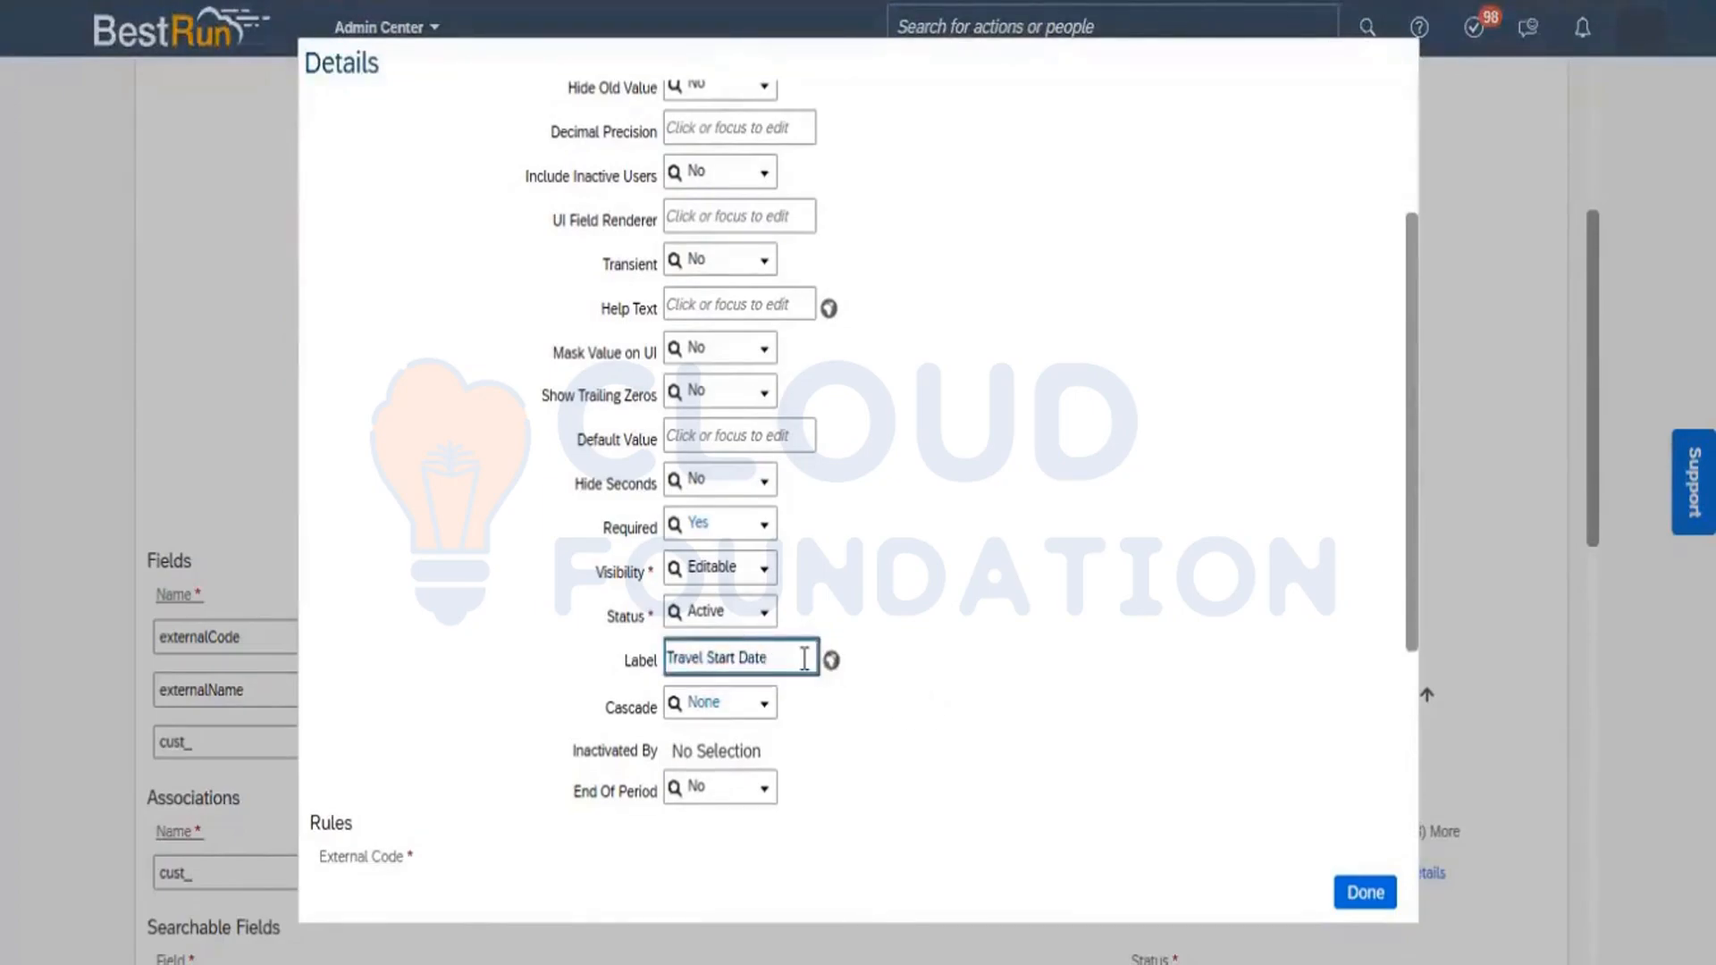
key(ctrl+a)
key(ctrl+c)
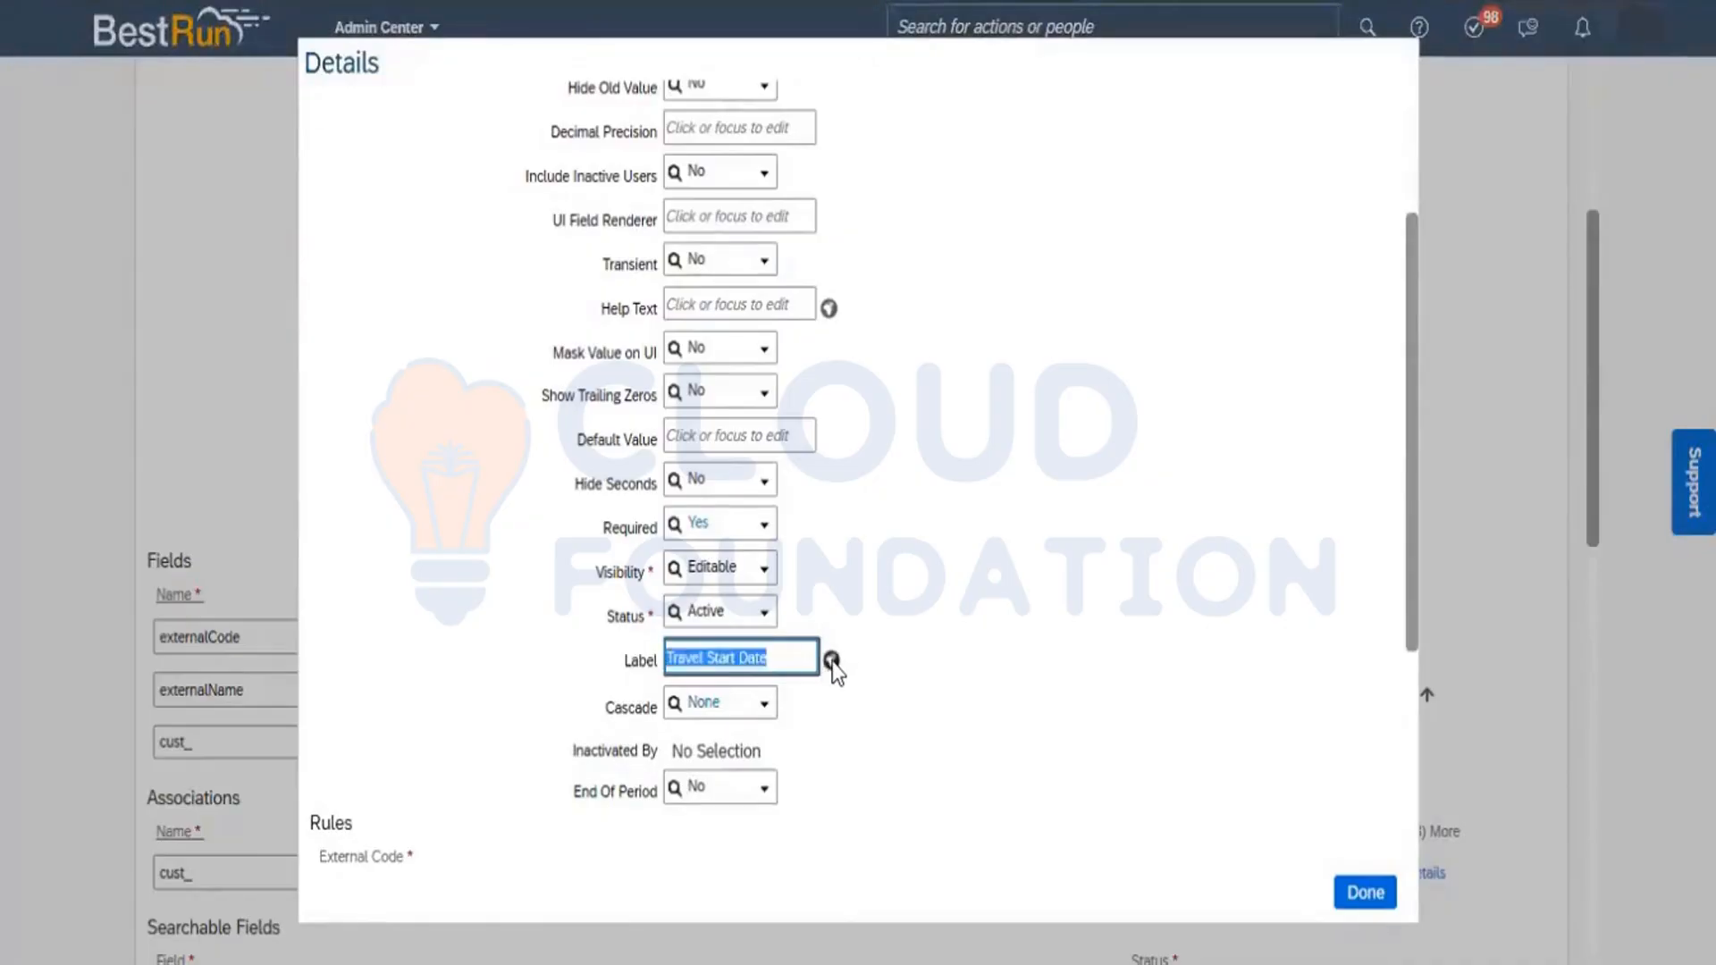
click(831, 661)
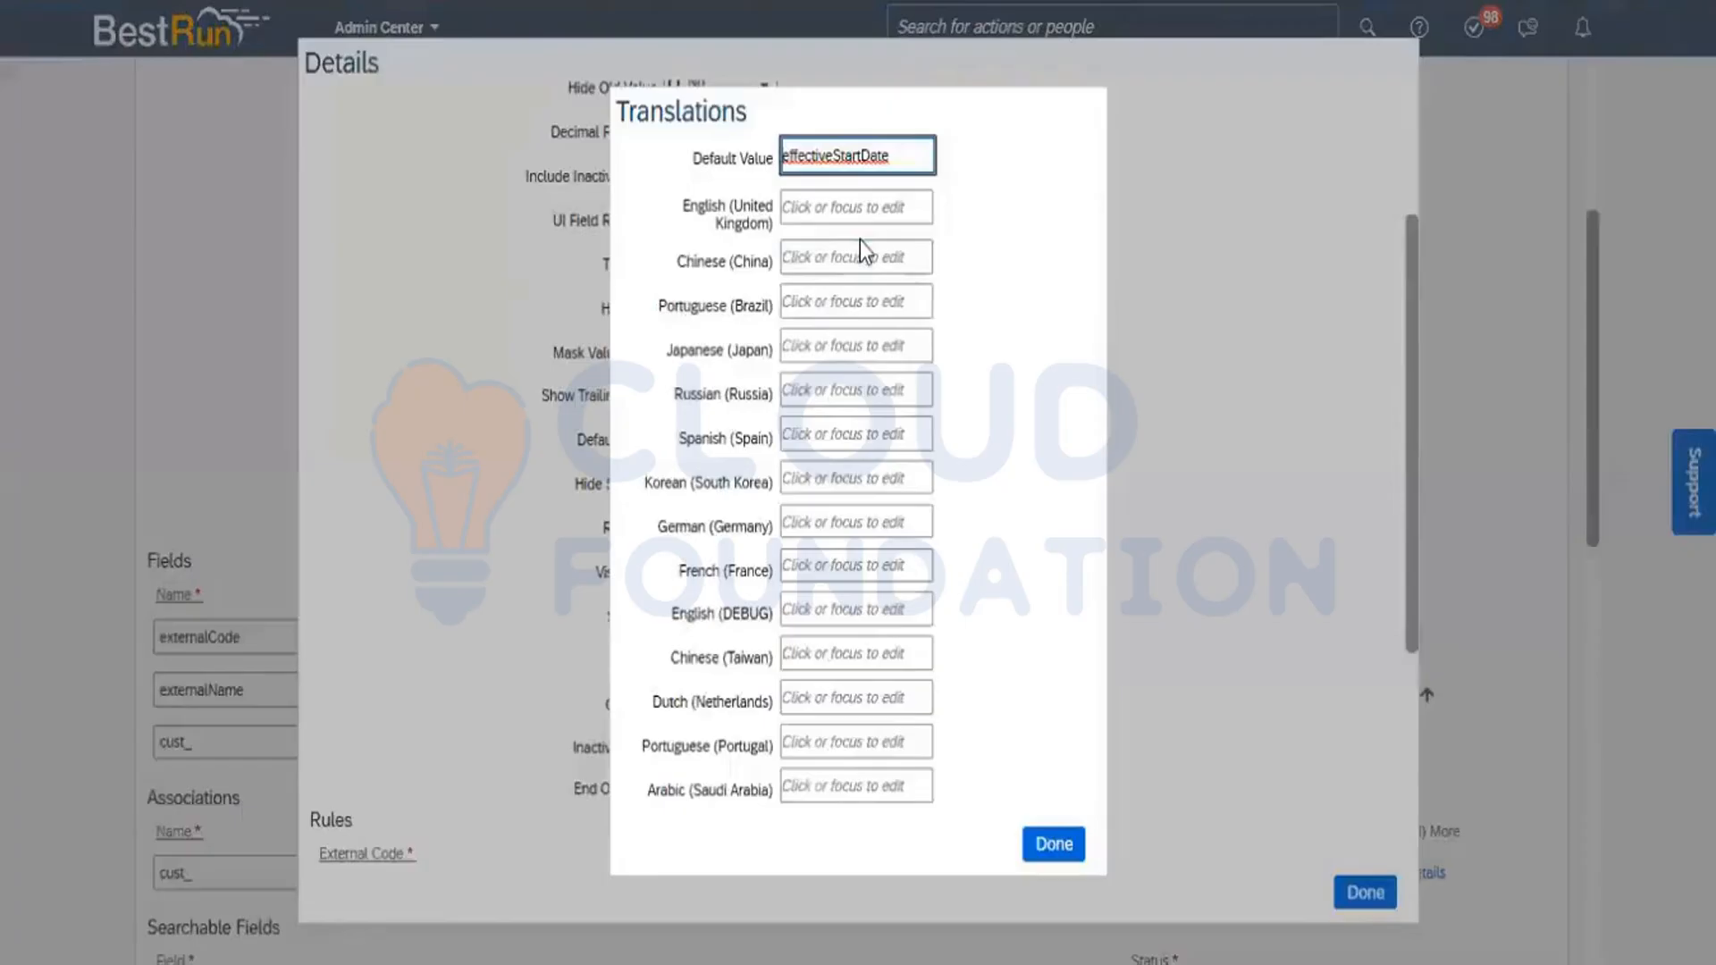
key(ctrl+a)
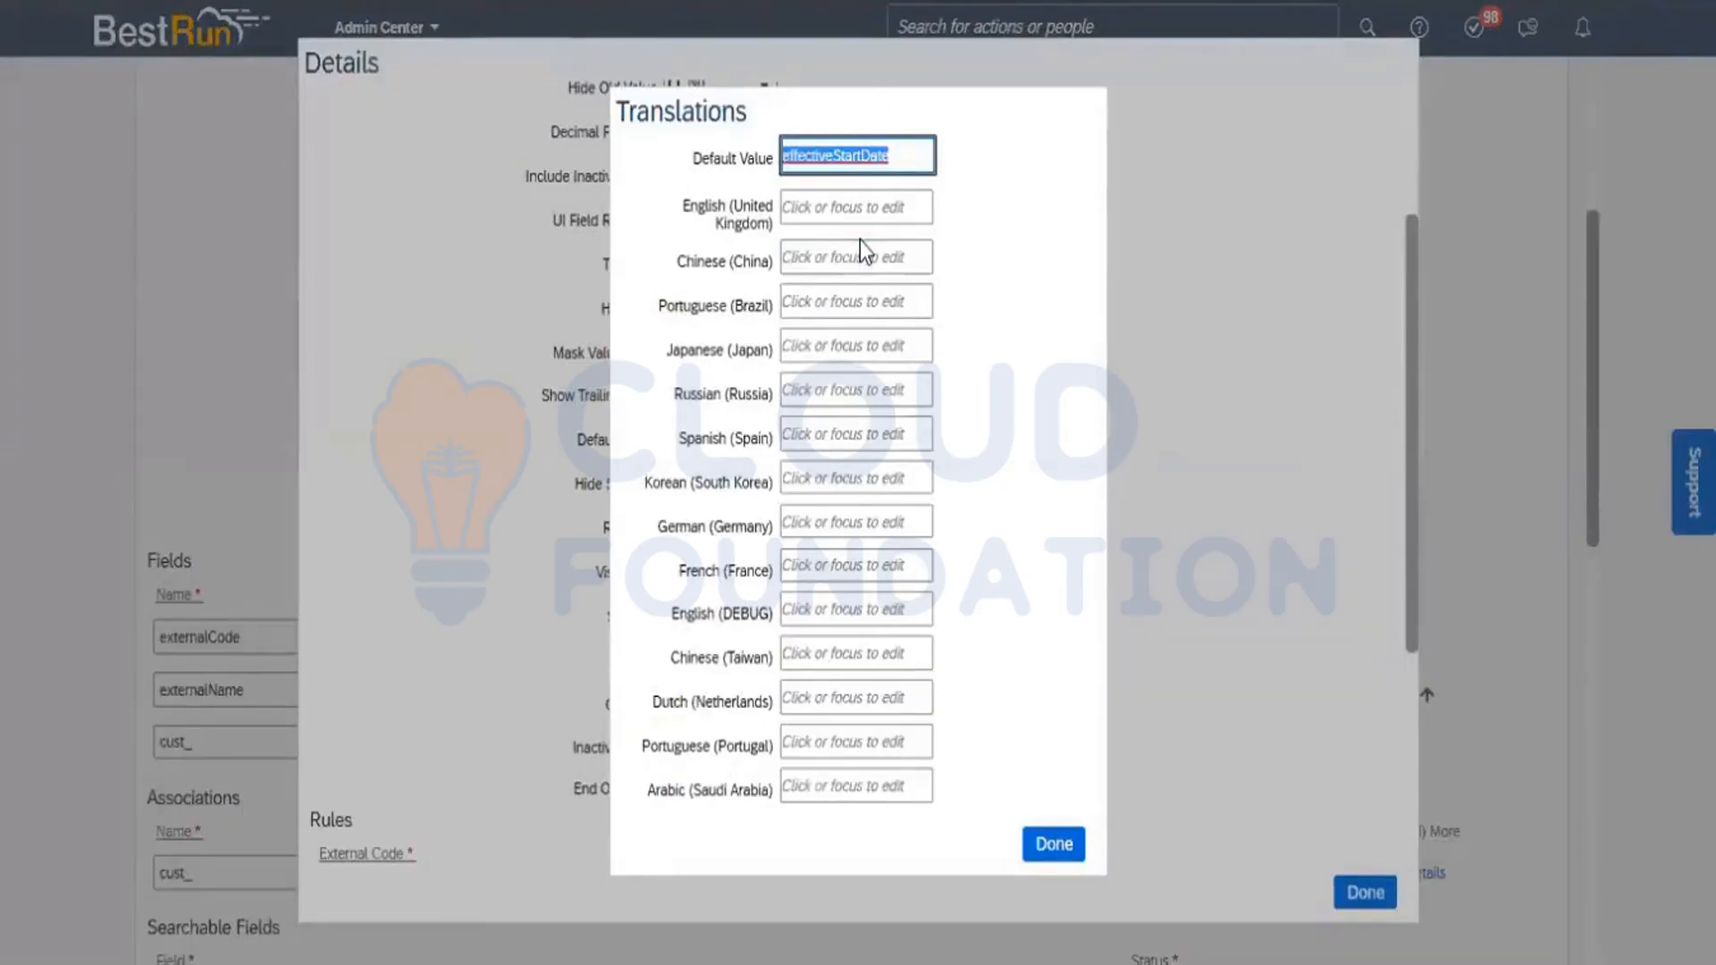
text(Travel Start Date)
click(822, 207)
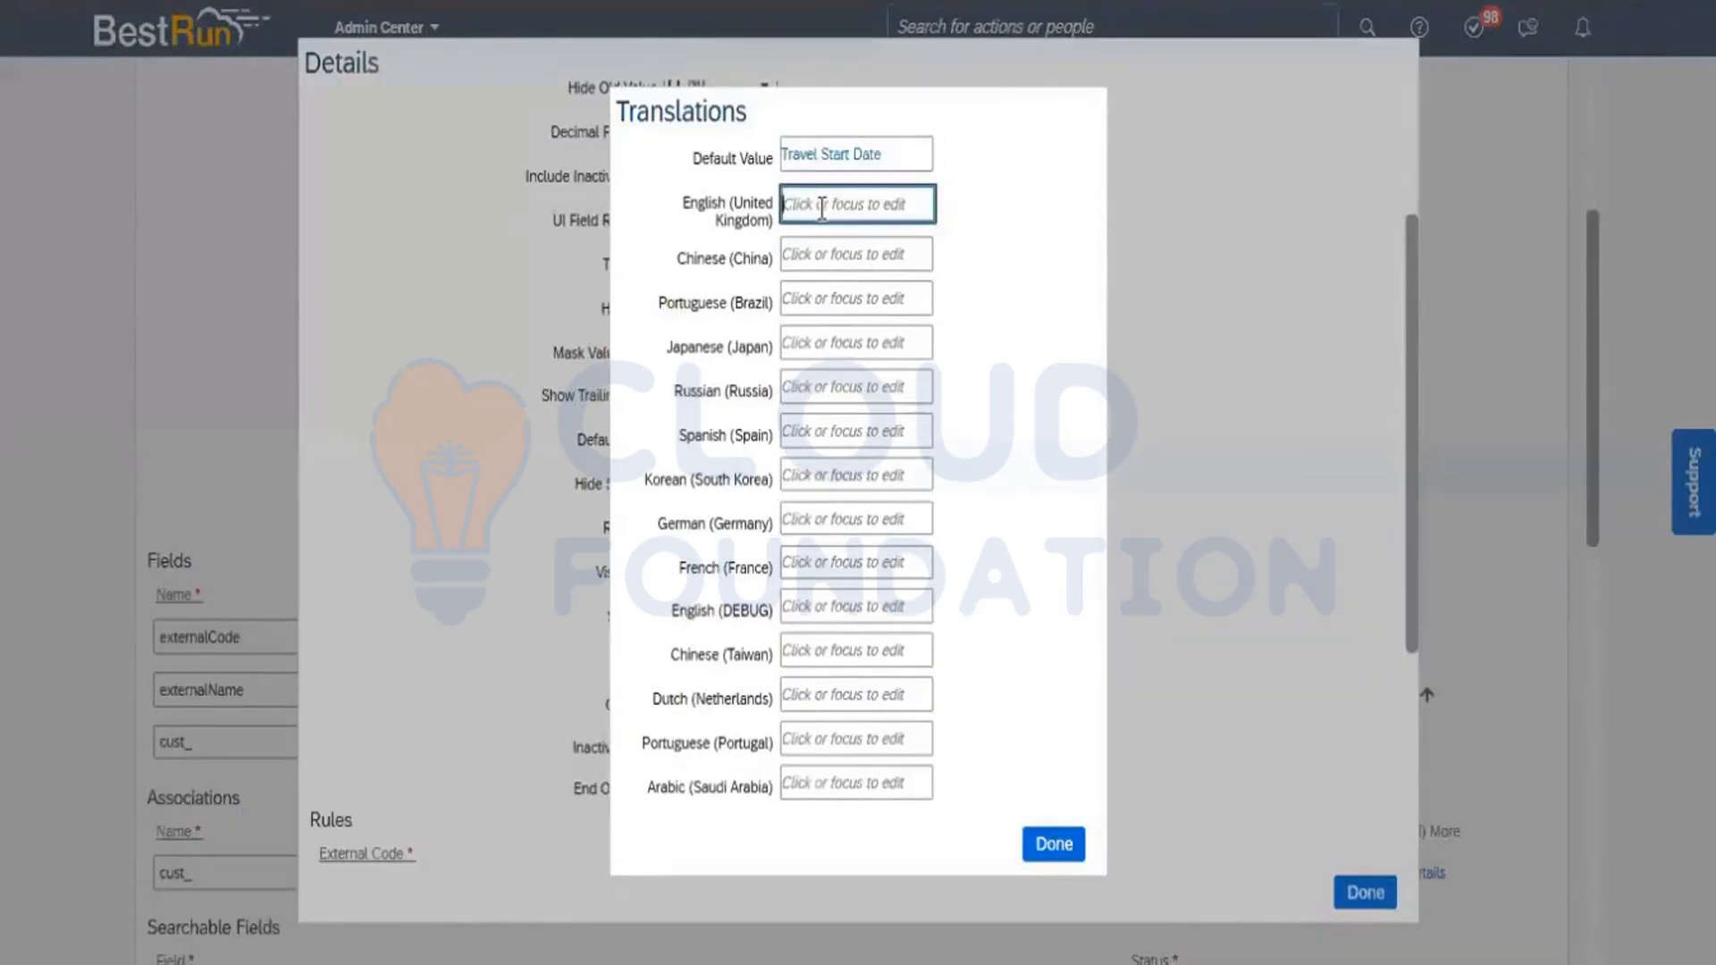
key(ctrl+v)
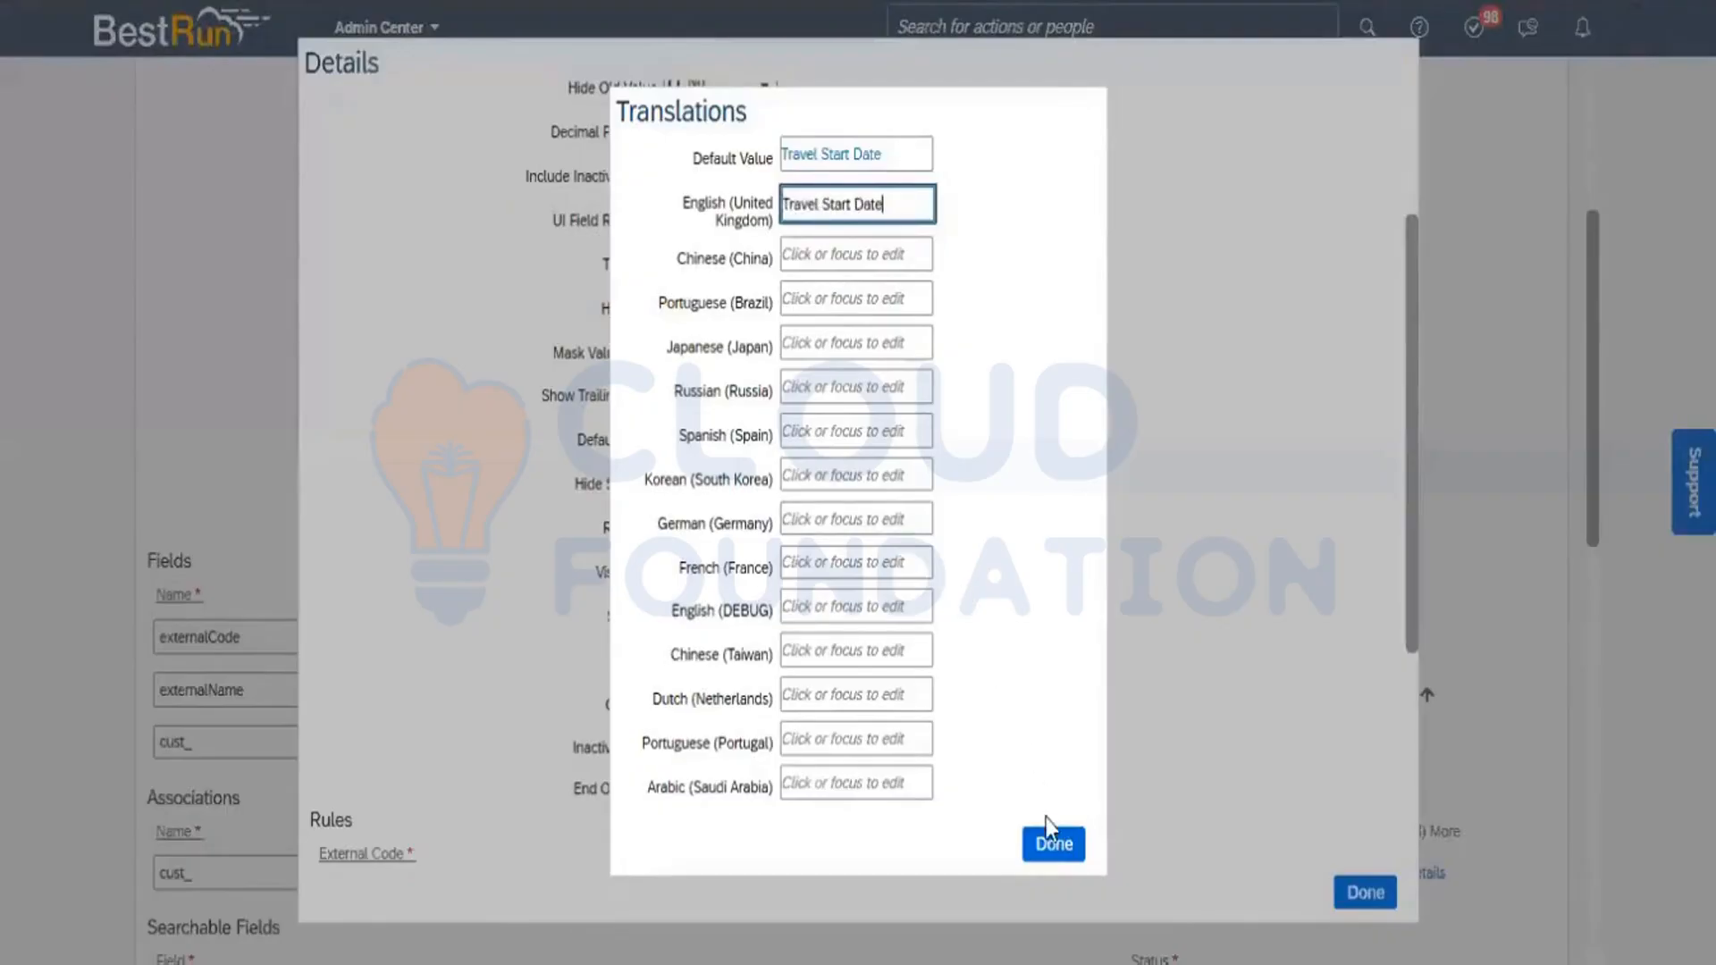
click(1056, 851)
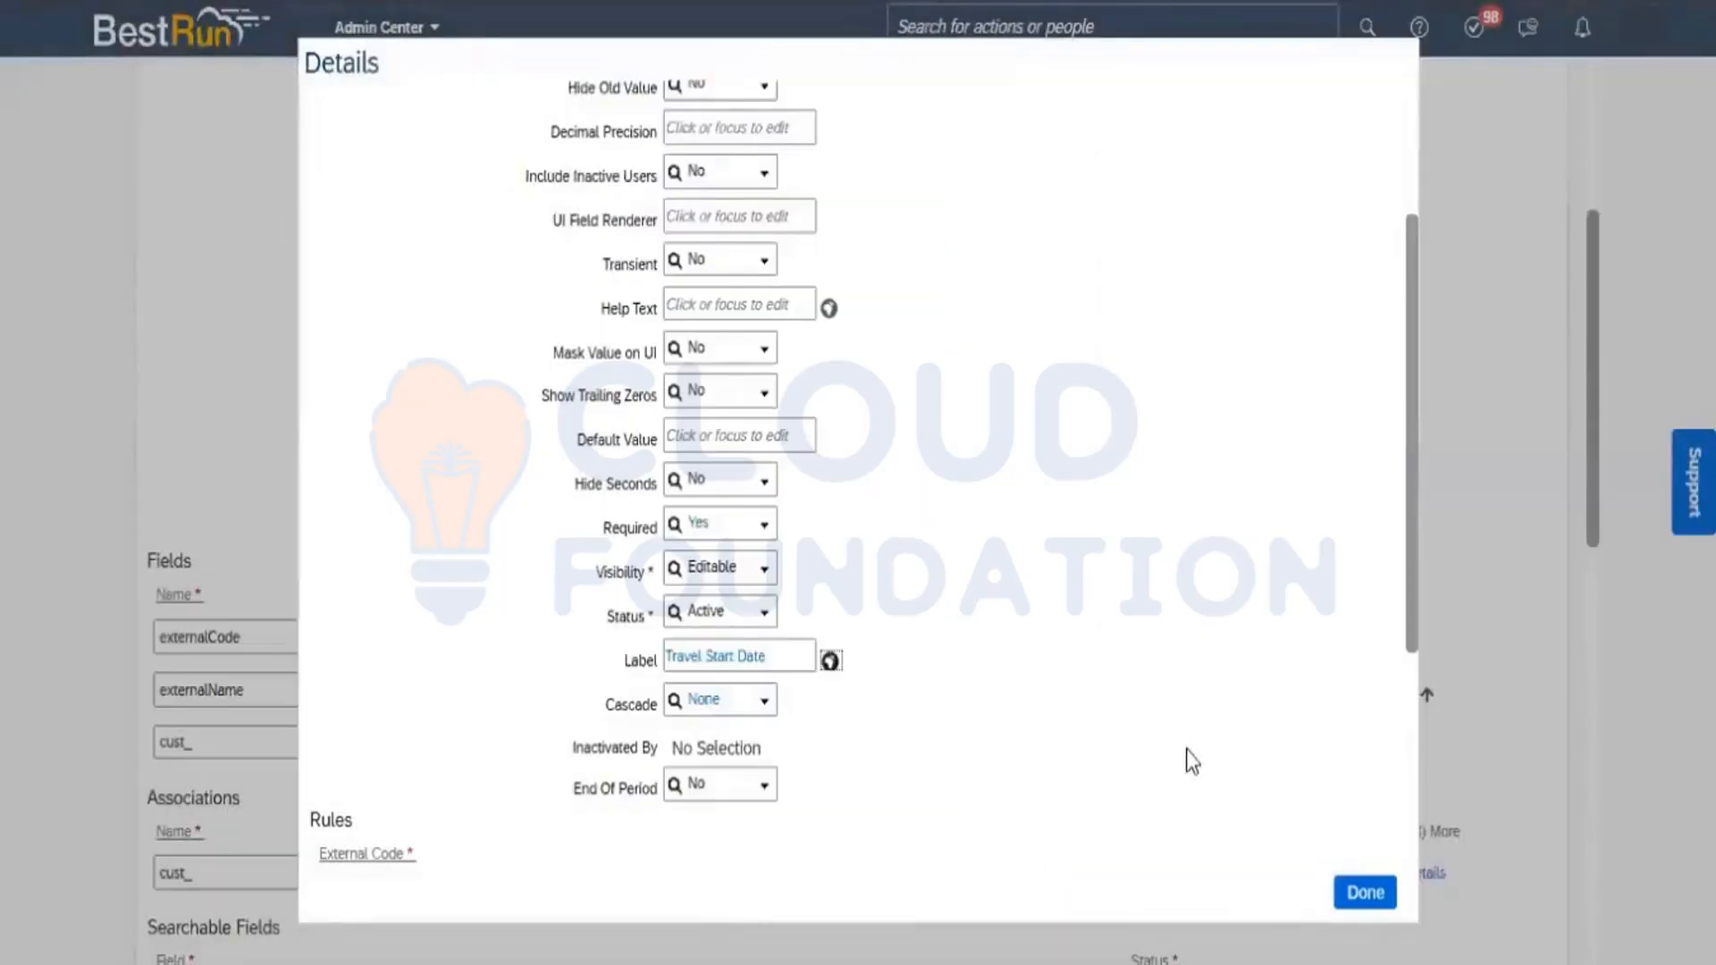
click(1363, 892)
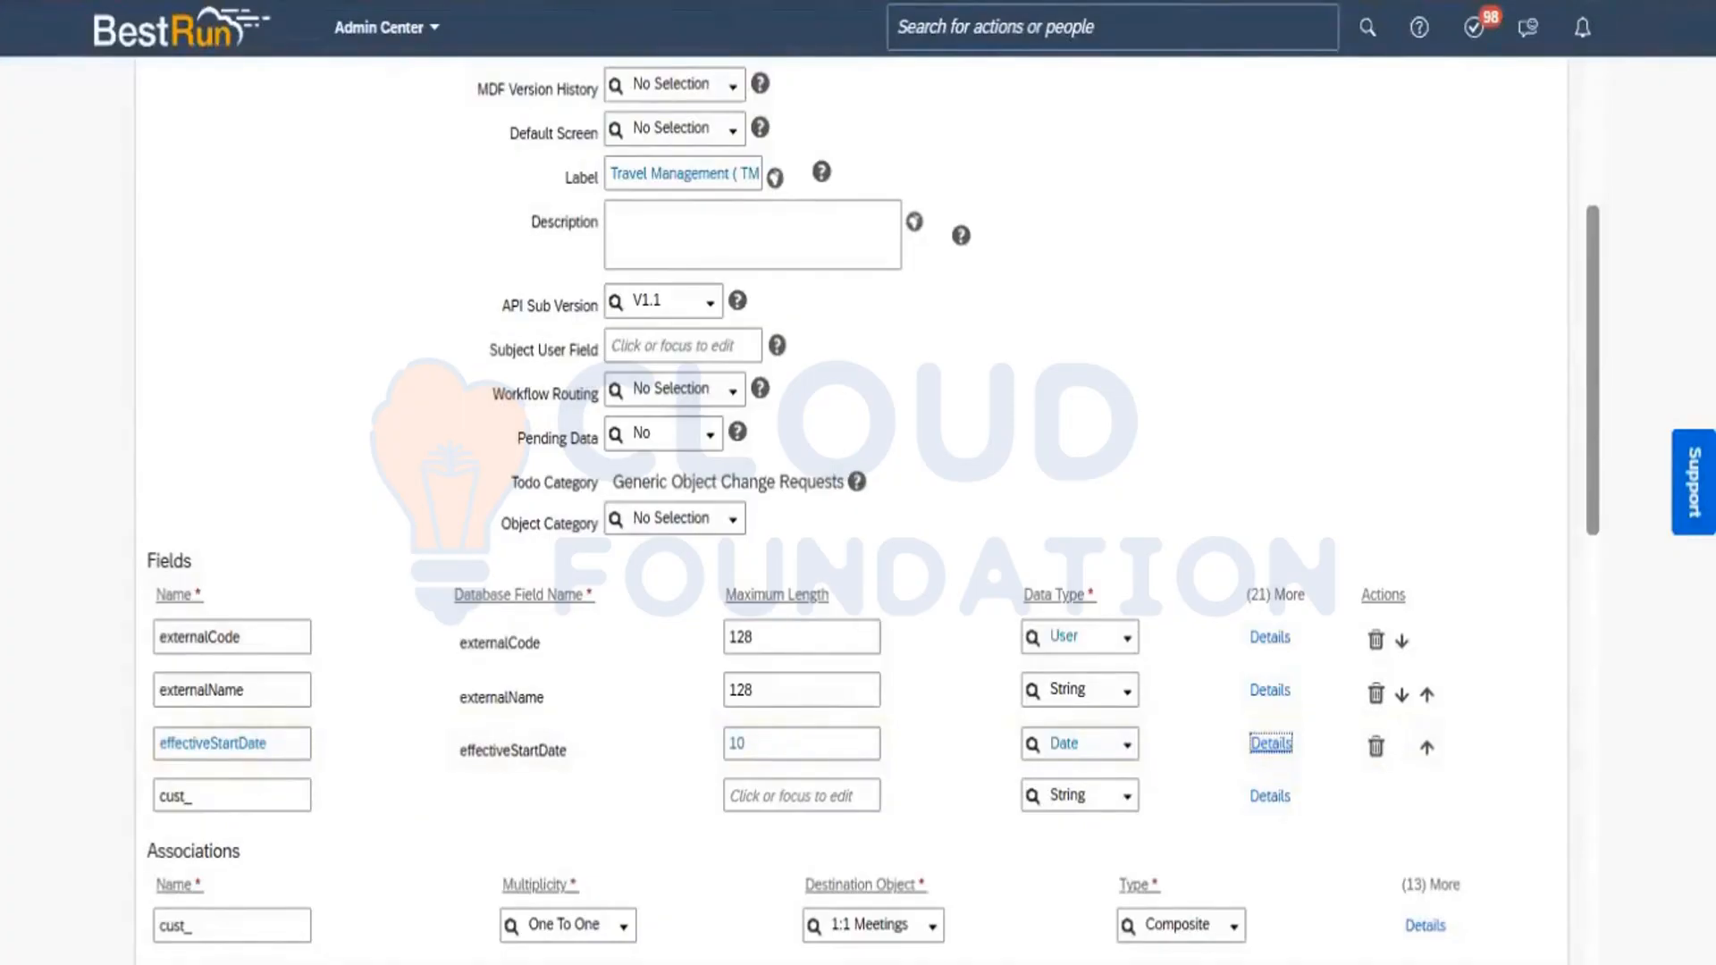
Check the Travel Management list in the Excel workbook, return to SuccessFactors and add a field named "effectiveenddate" below effectiveStartDate
key(alt+Tab)
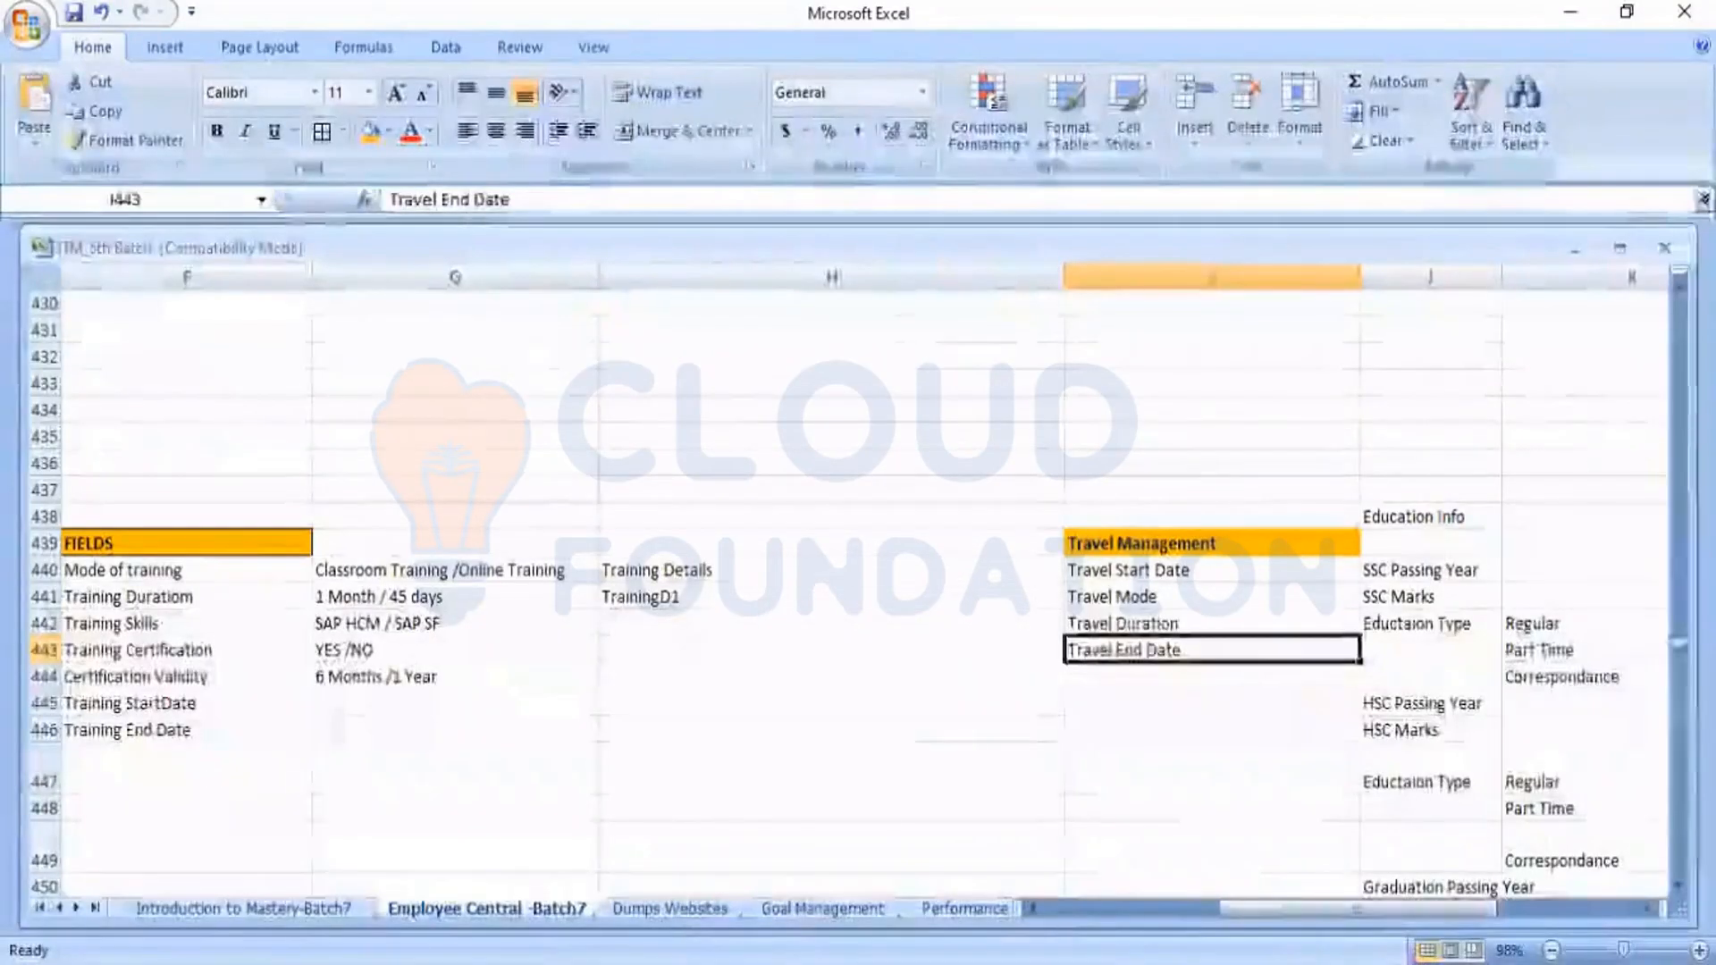
key(alt+Tab)
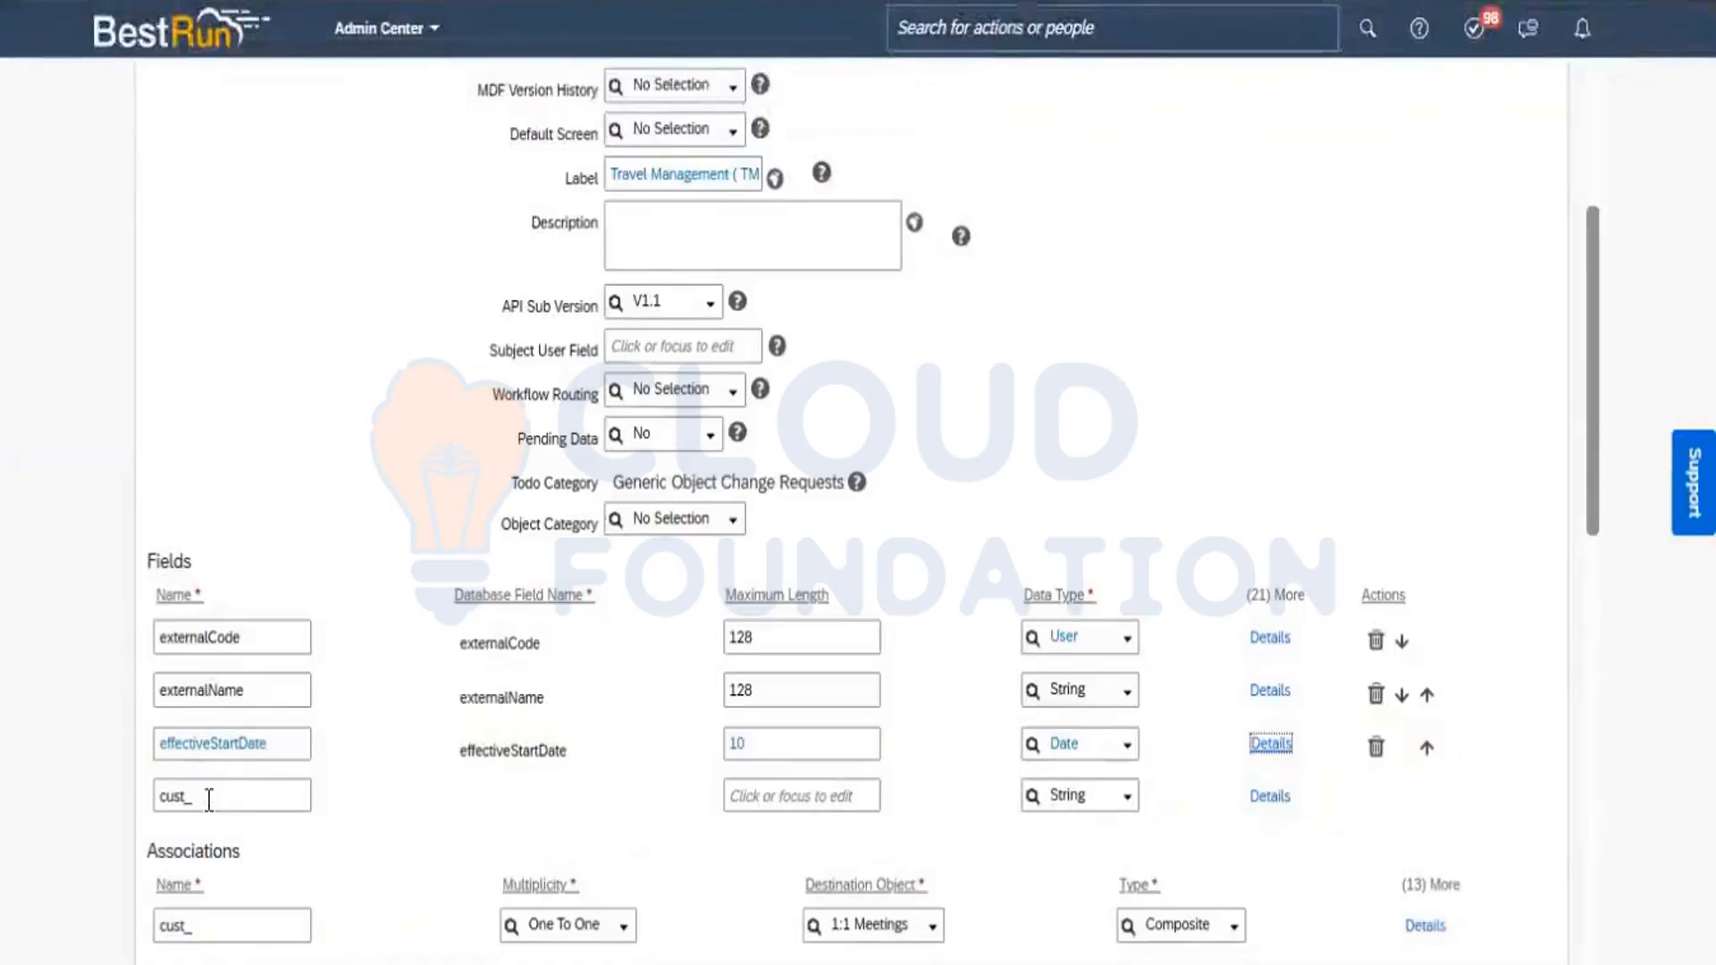
click(209, 800)
text(effect)
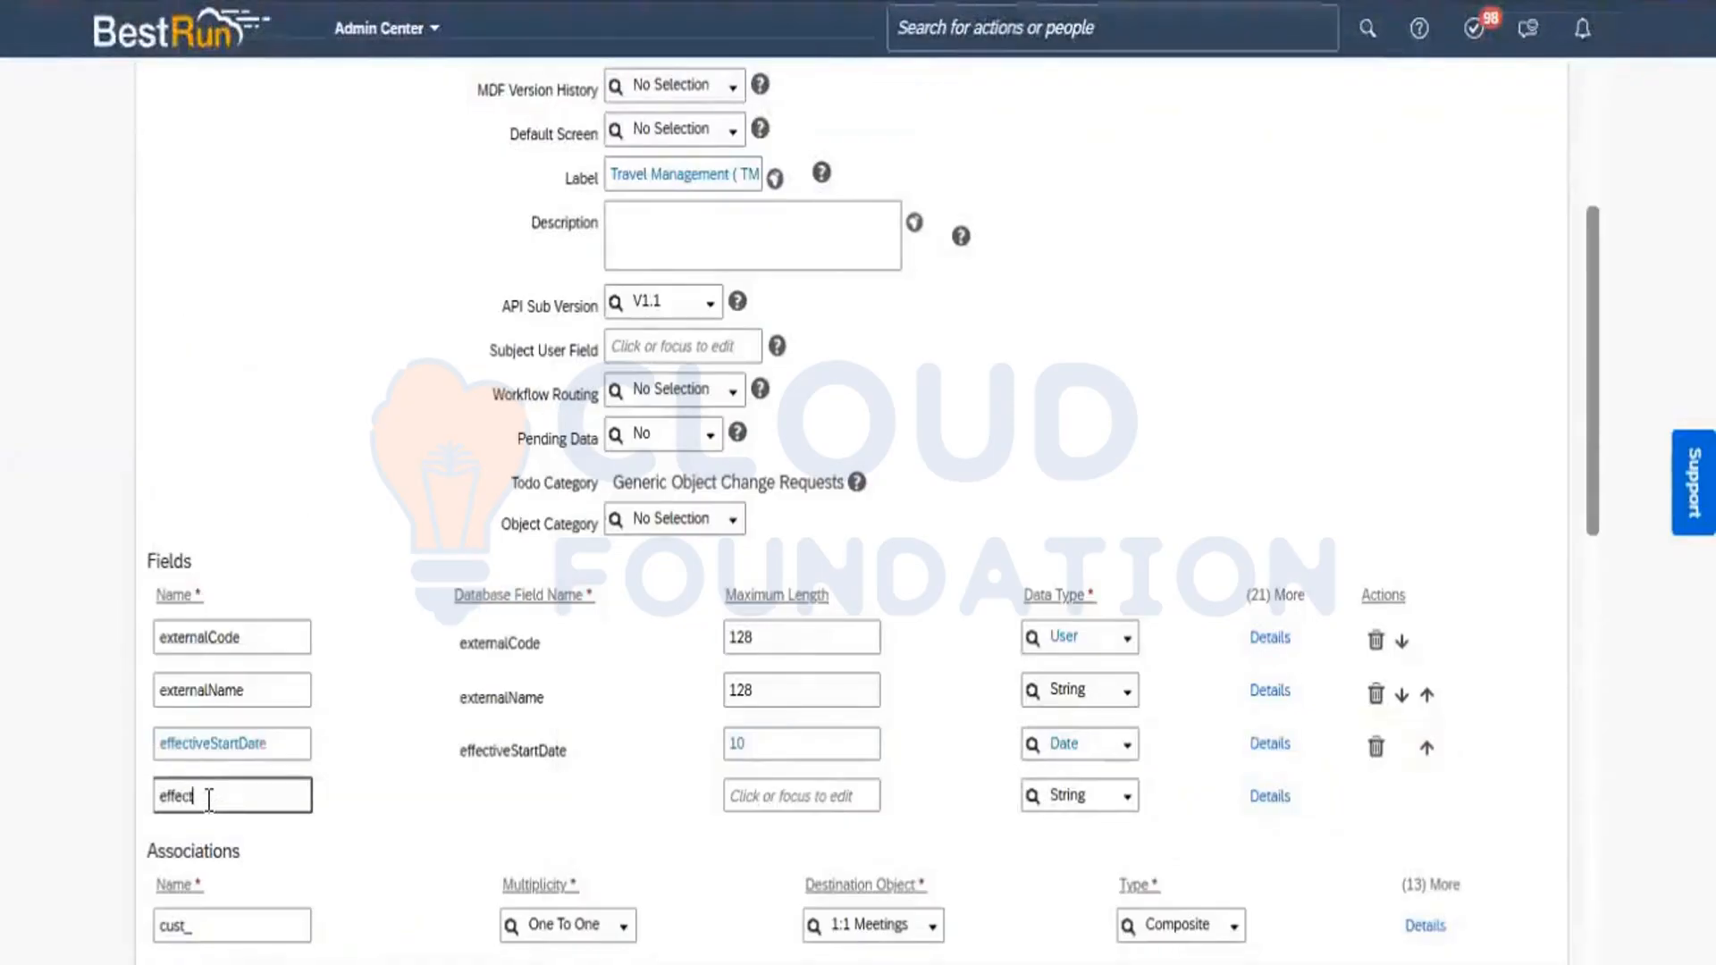
text(iveenddate)
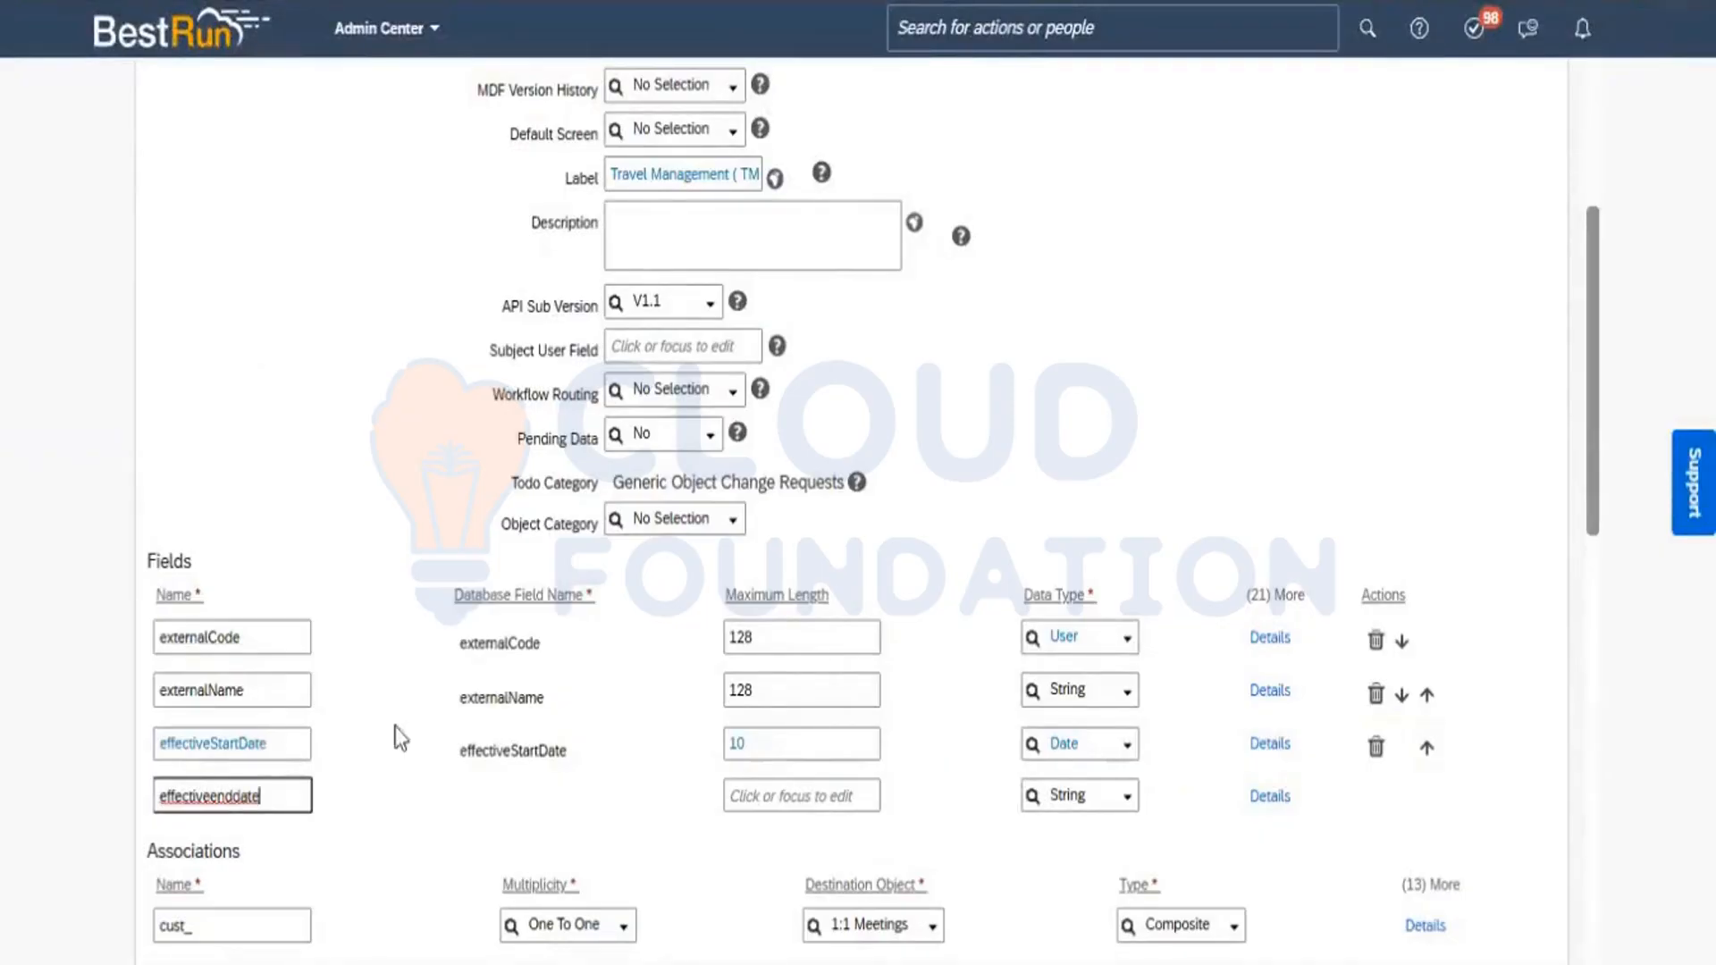
click(421, 812)
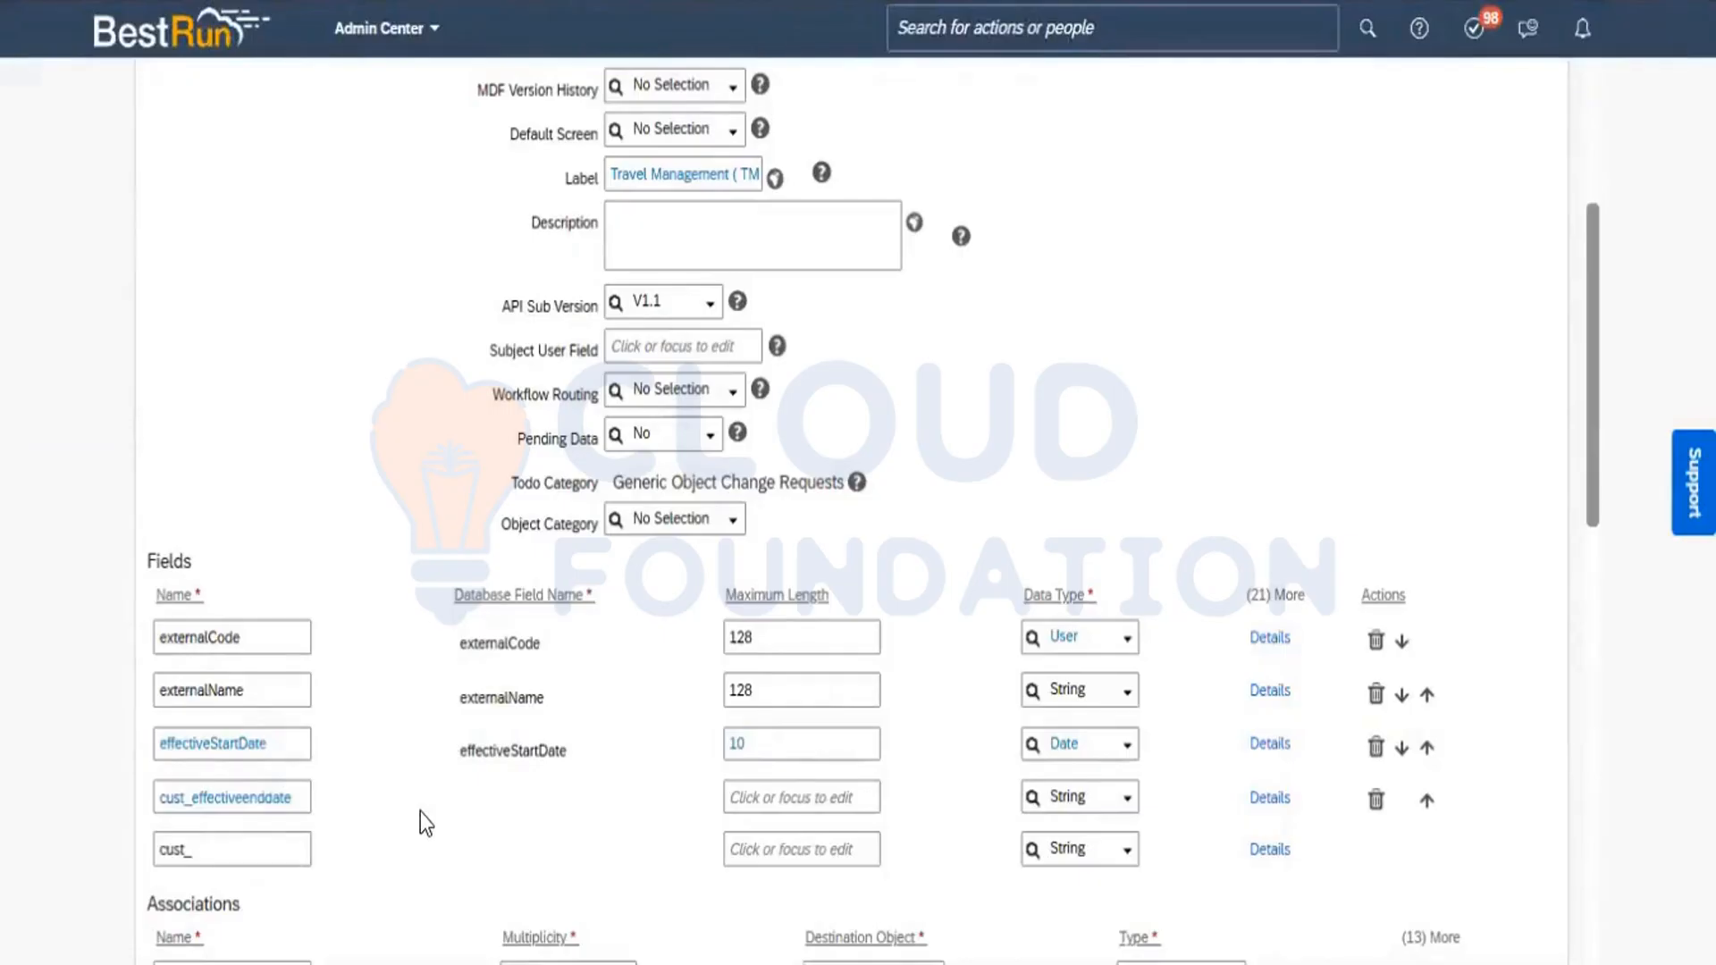
Set the cust_effectiveenddate field's maximum length to 10 and its data type to Date
click(746, 806)
text(10)
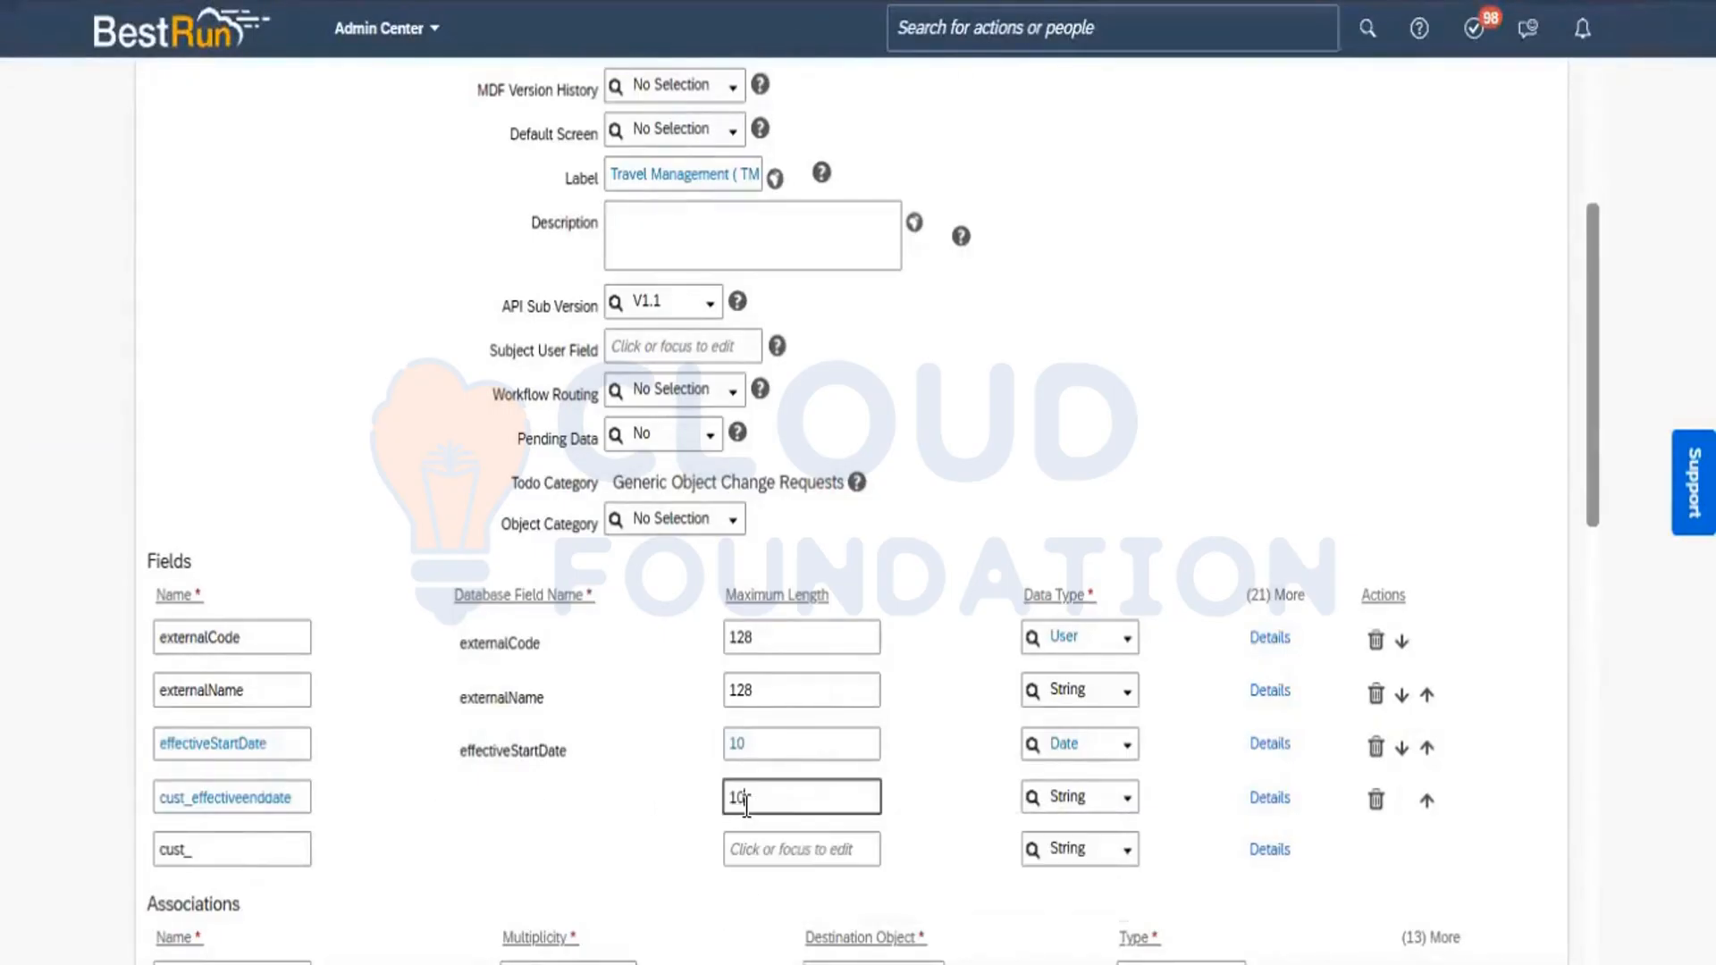
click(1127, 800)
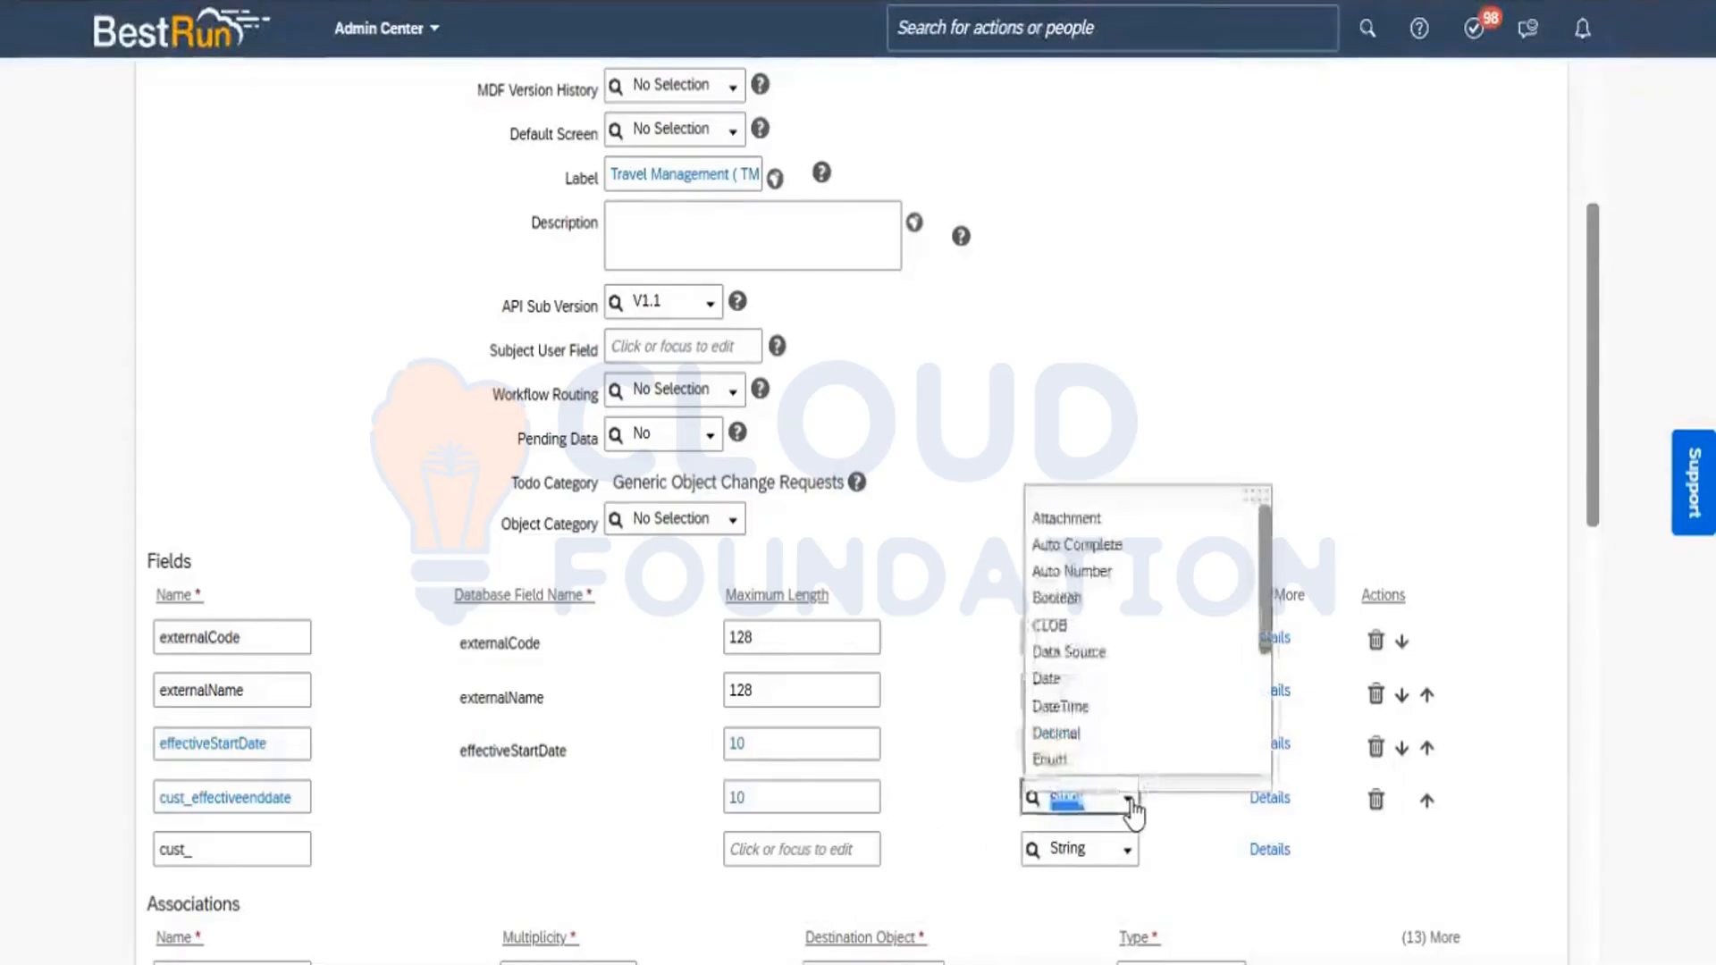
click(1066, 683)
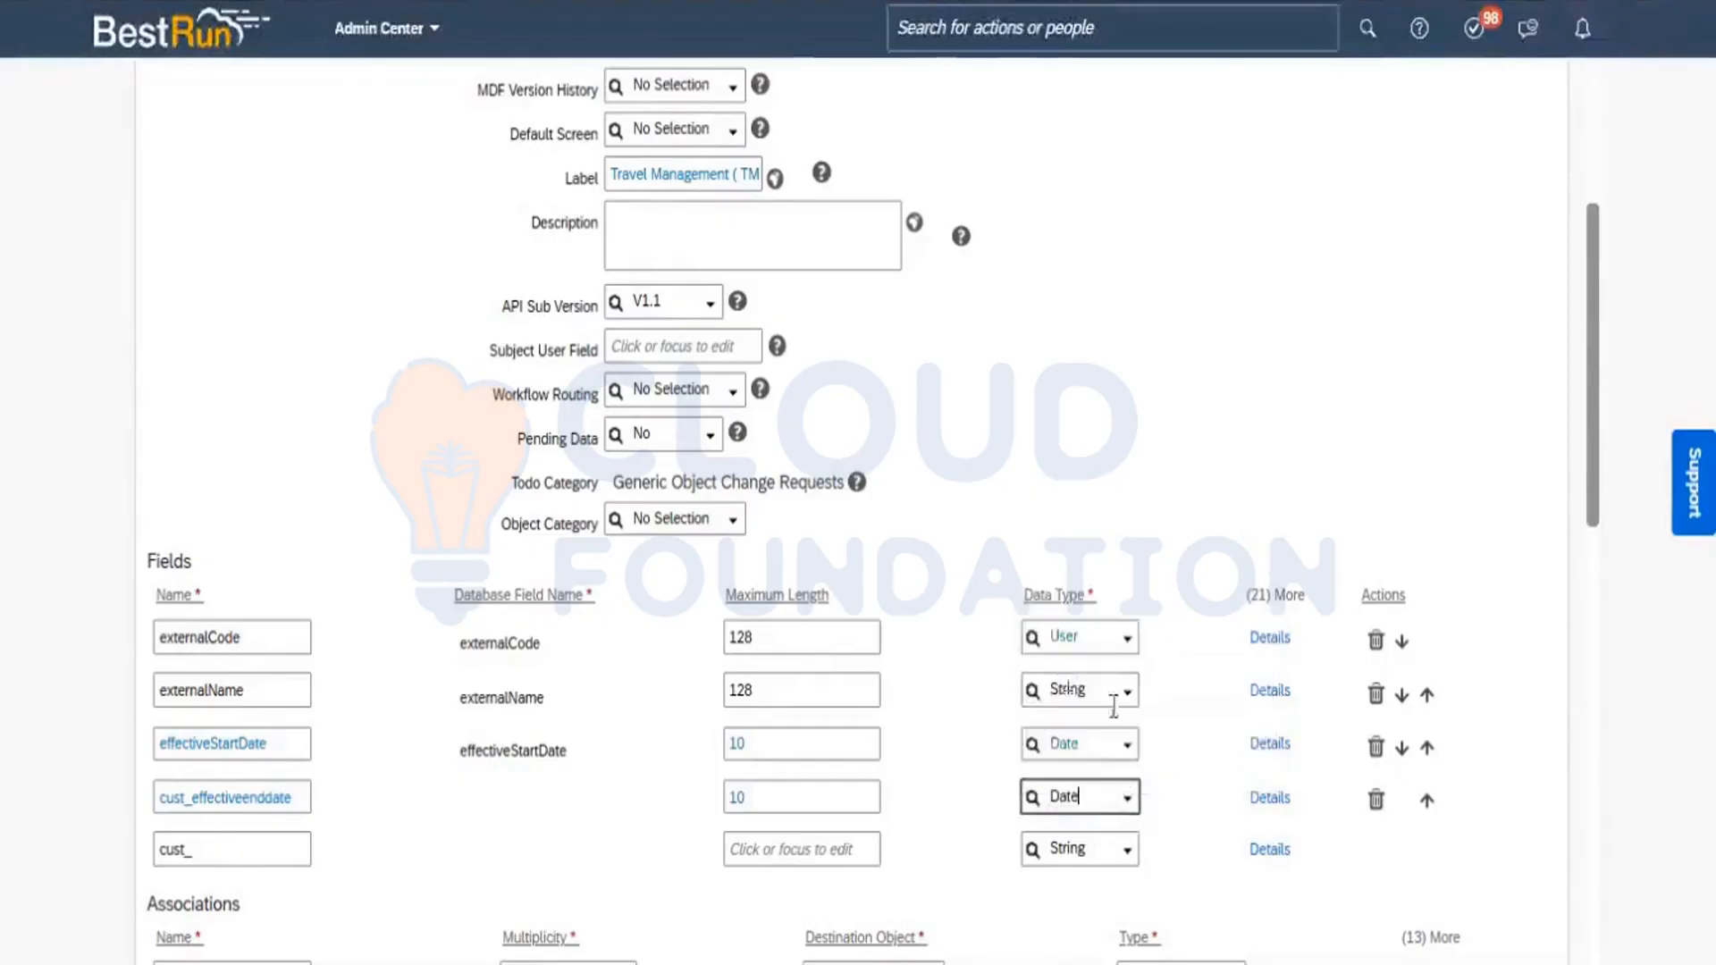
Set the Label in the cust_effectiveenddate field's details to "Travel End Date"
click(1267, 800)
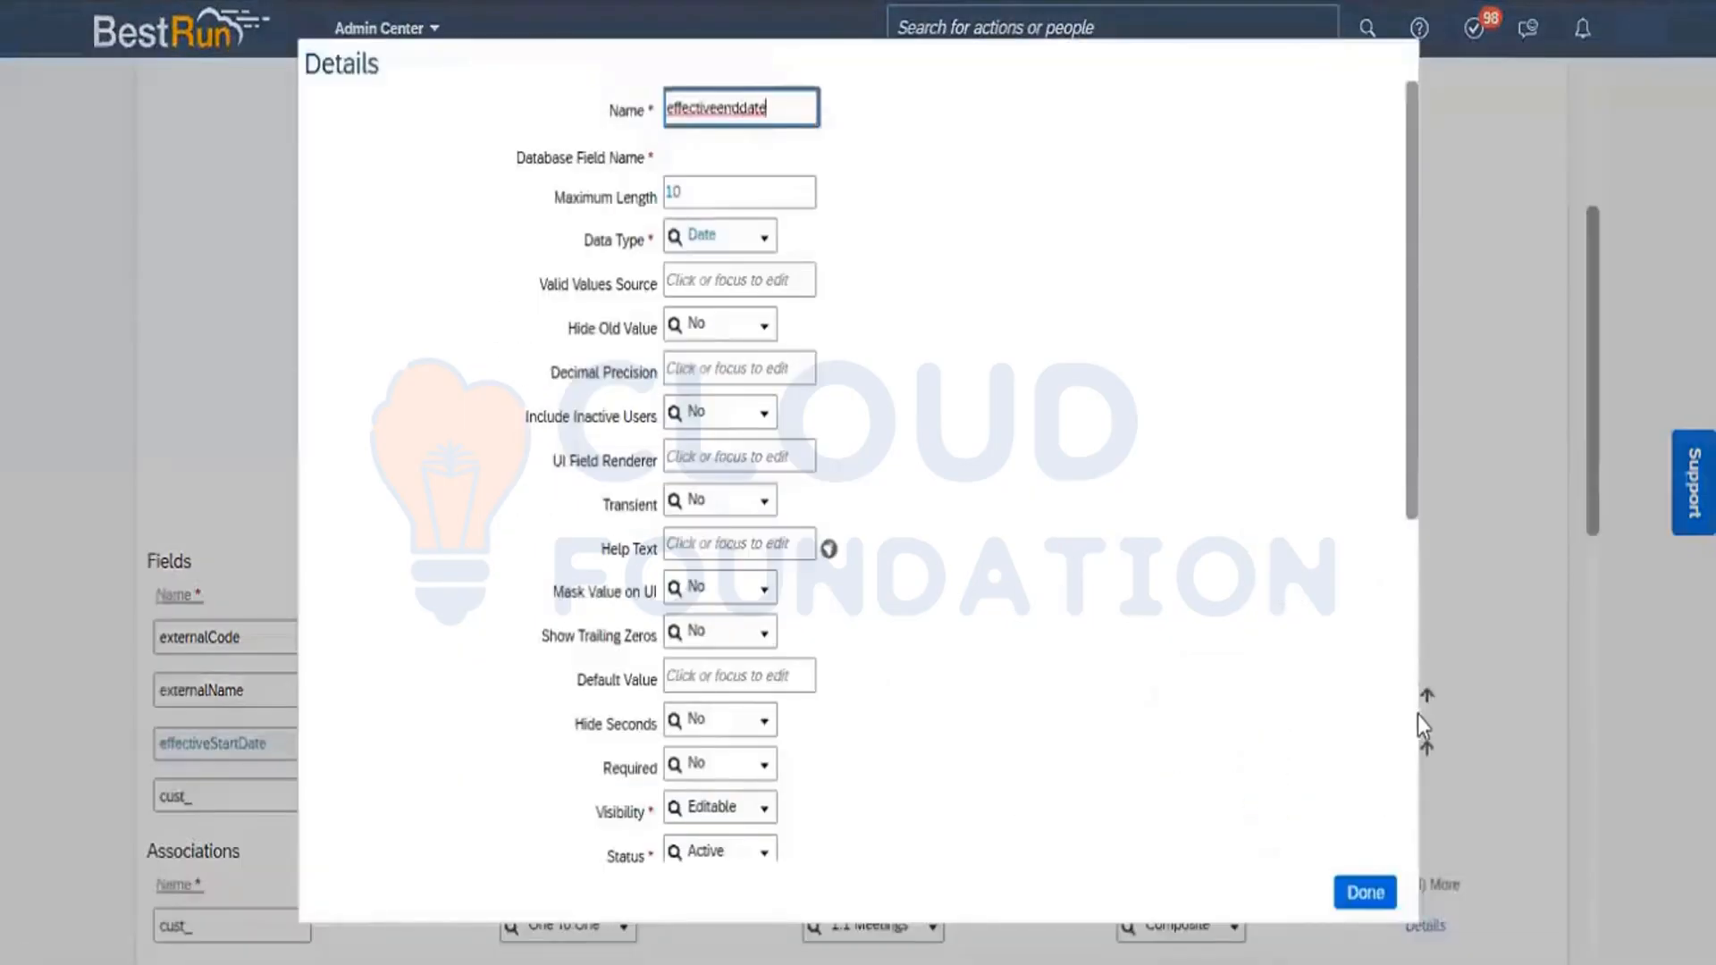
scroll(1411, 727, down, 5)
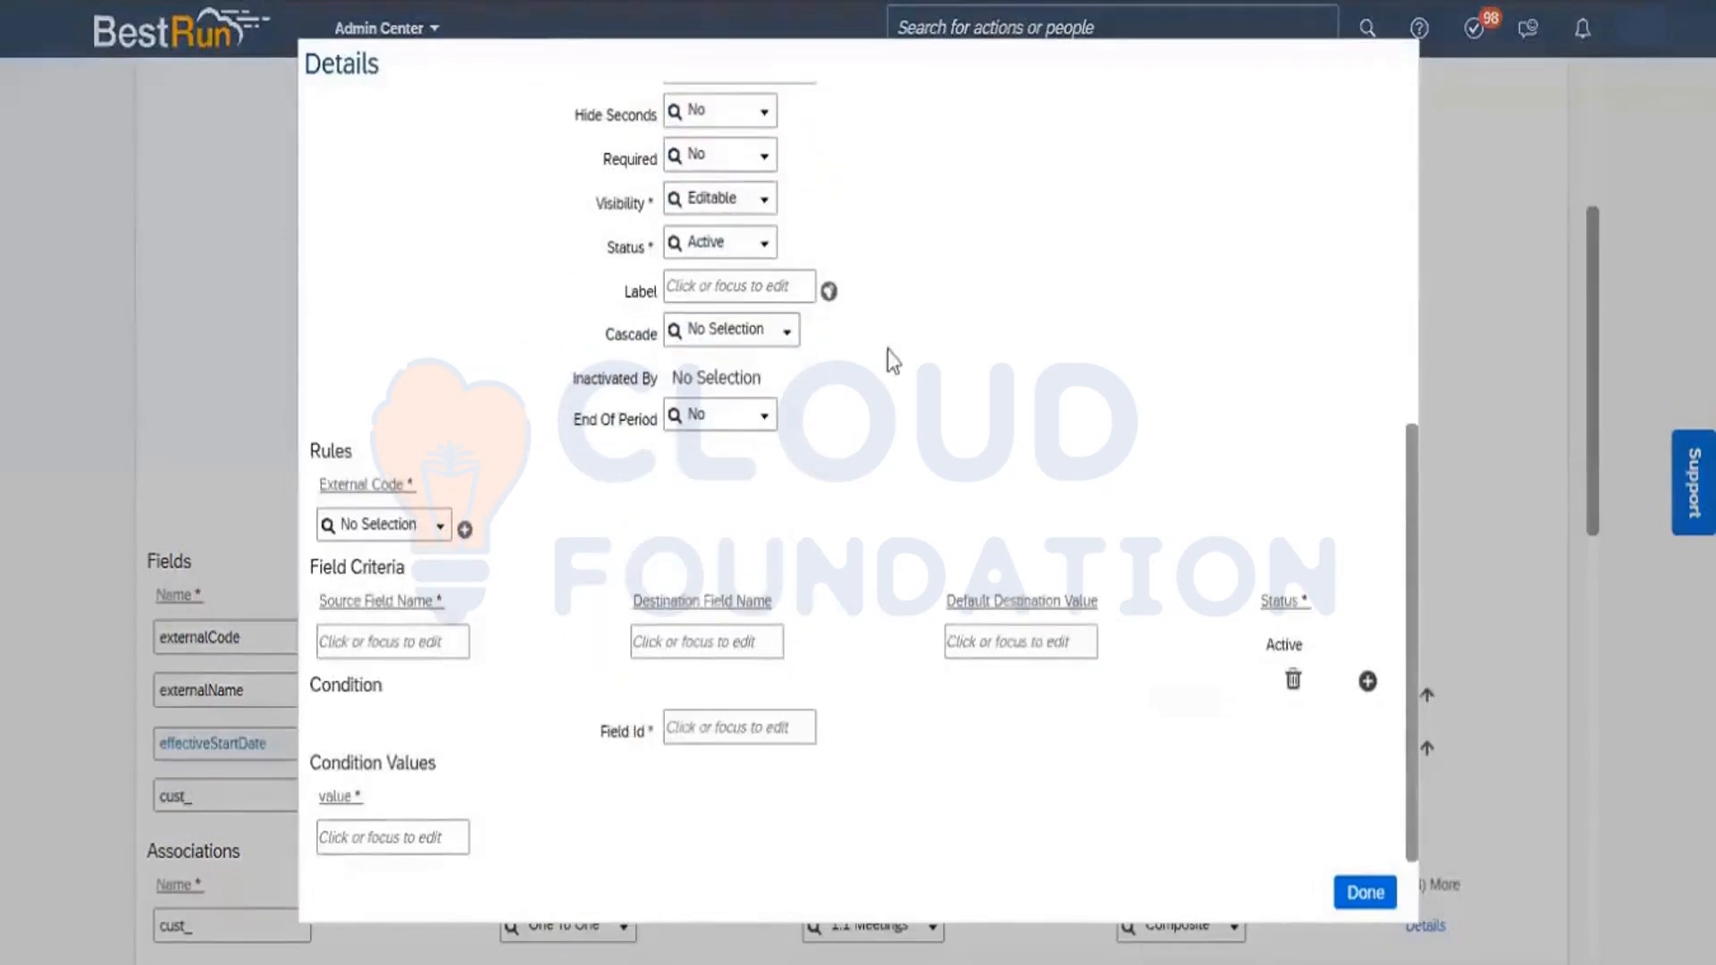
click(690, 295)
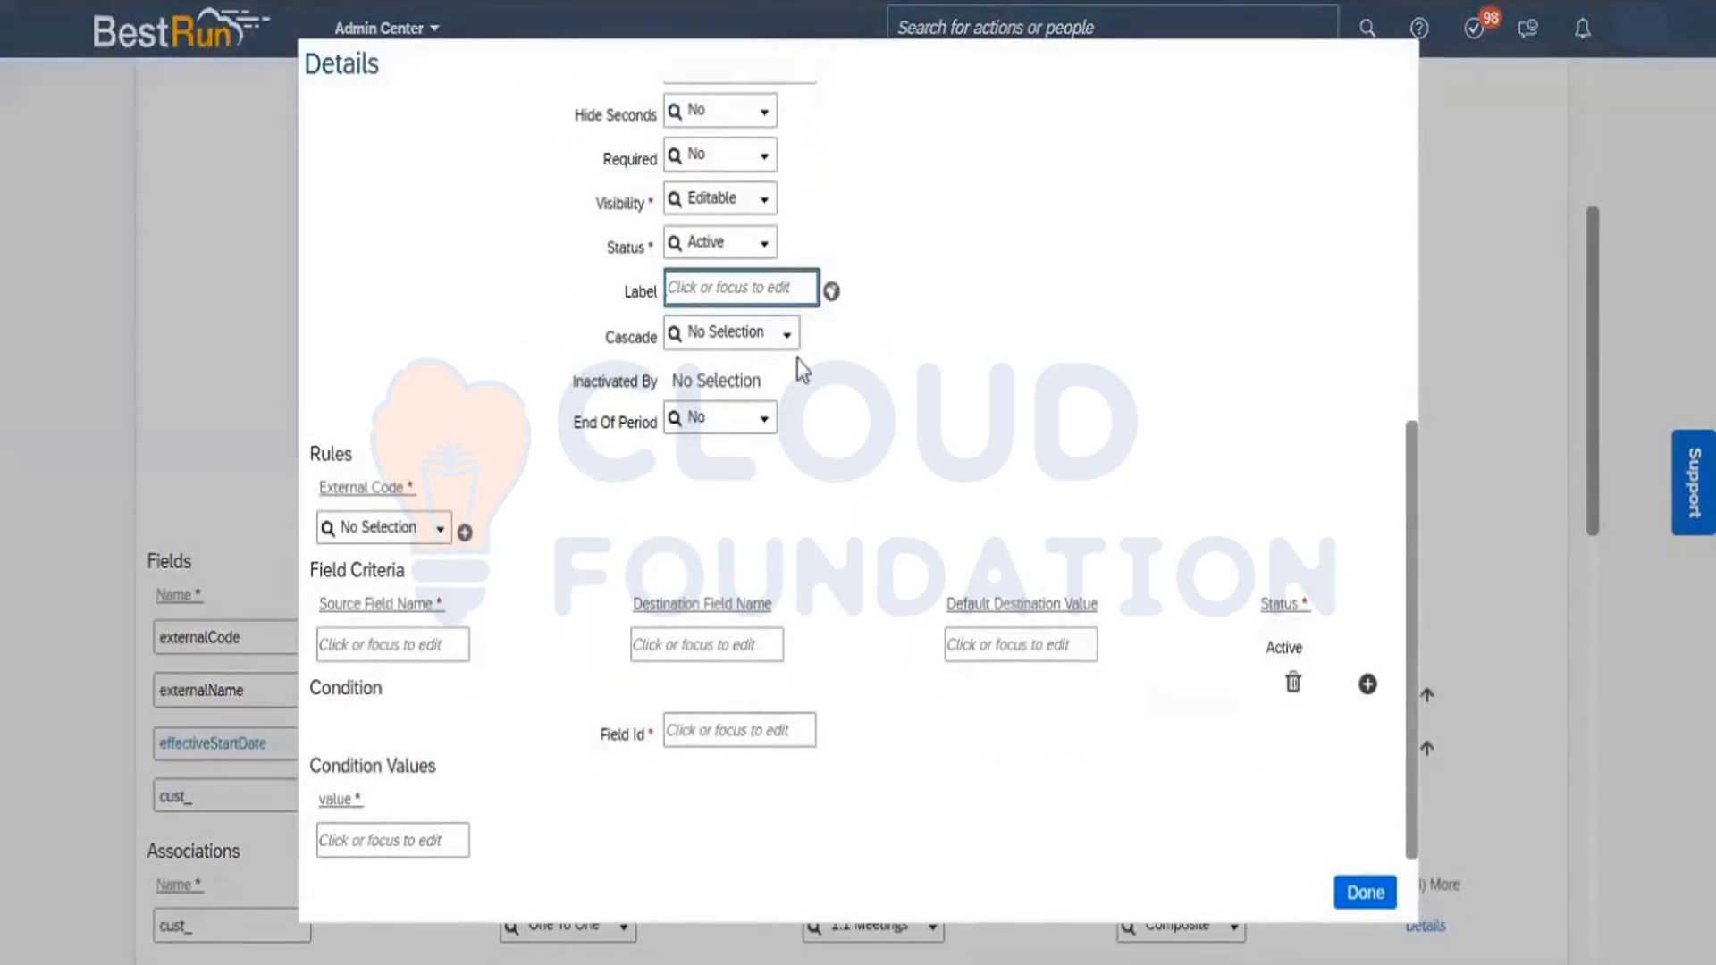
text(Travel)
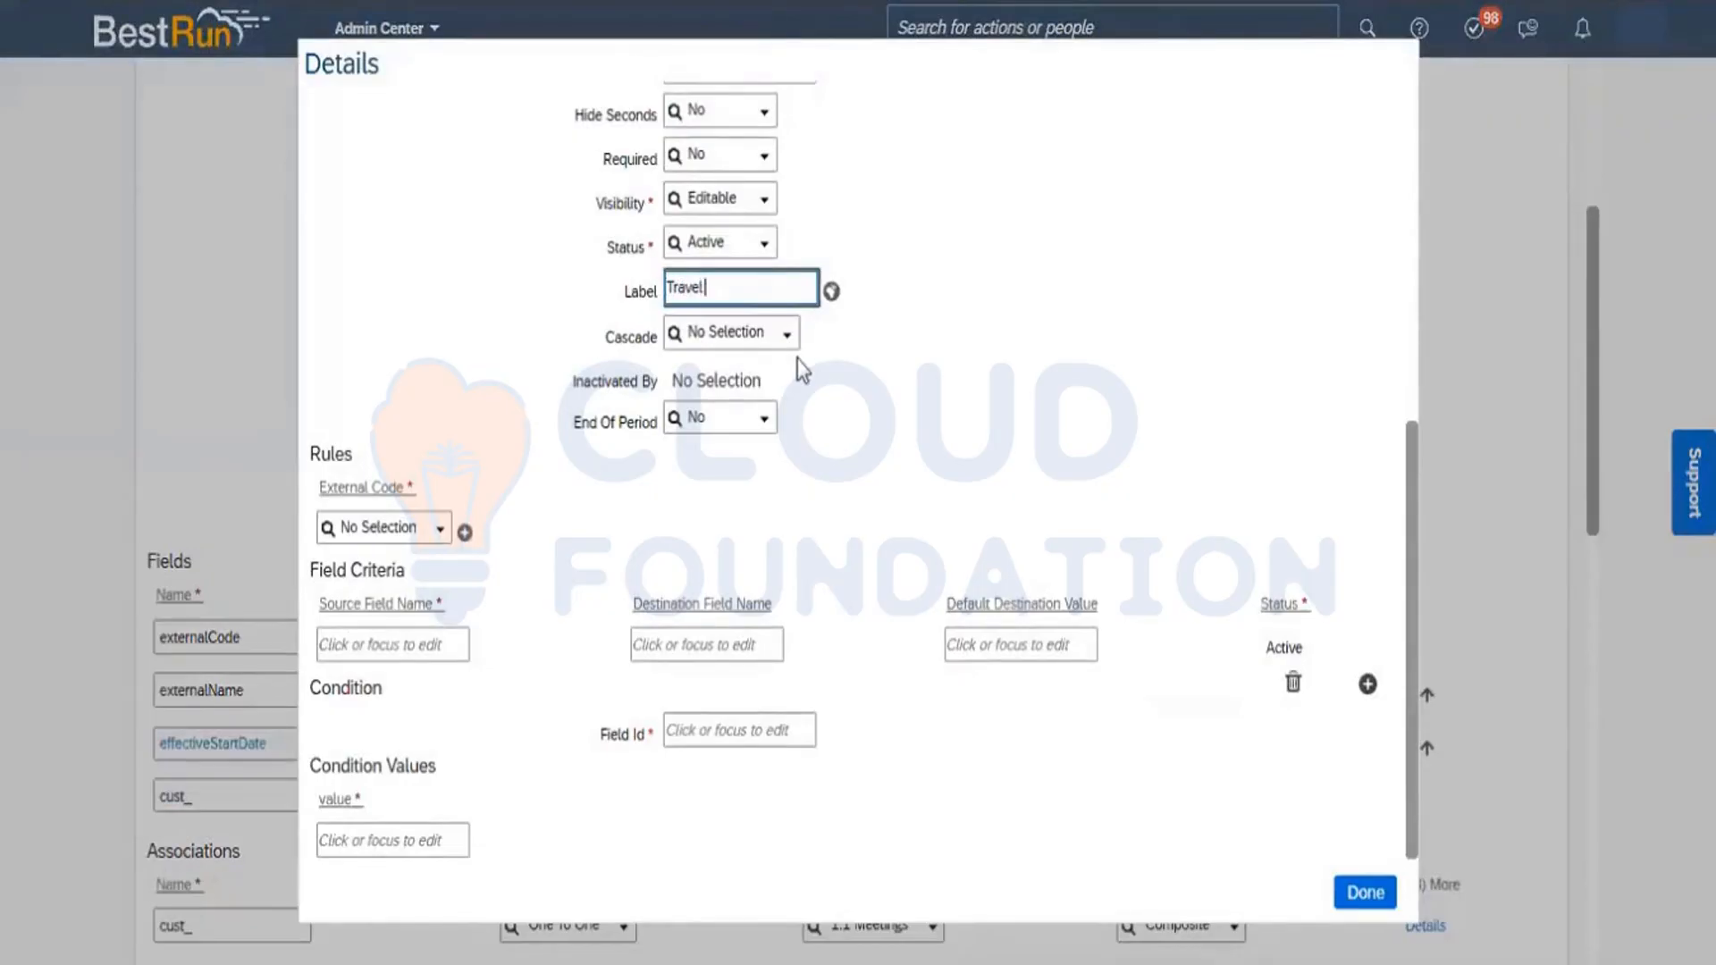
text( End Date)
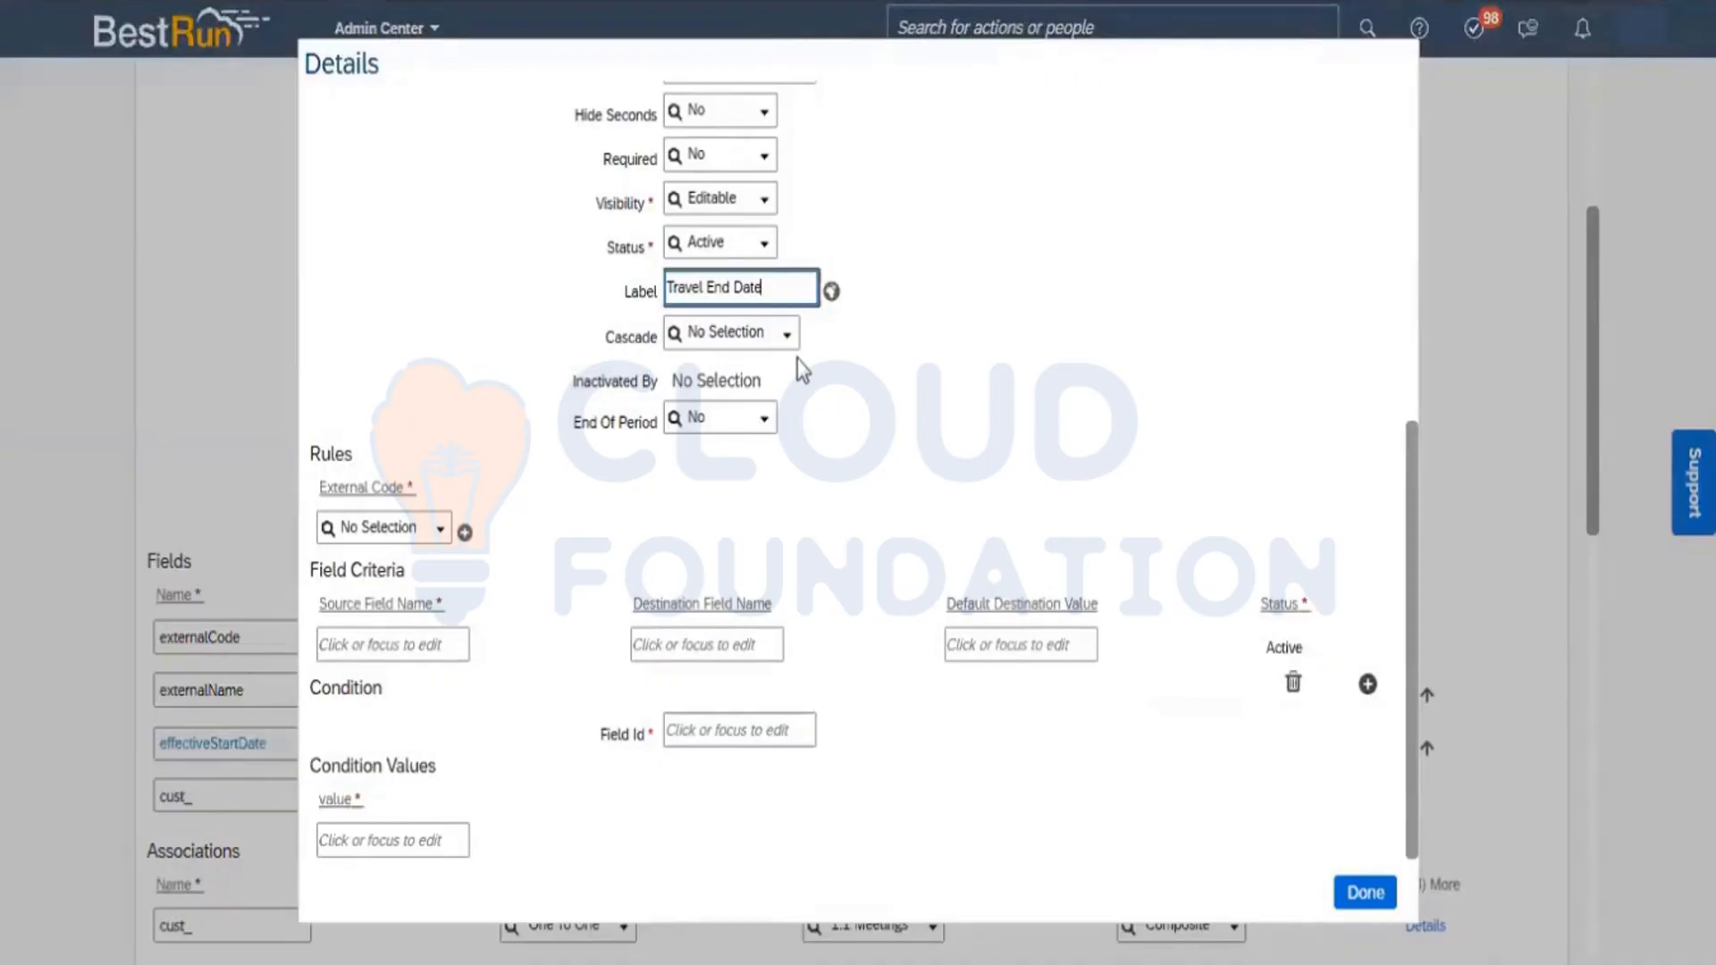
Copy the end date field's label into its translations, setting Default Value and English (United Kingdom) to "Travel End Date", and close the field's details
key(ctrl+a)
key(ctrl+c)
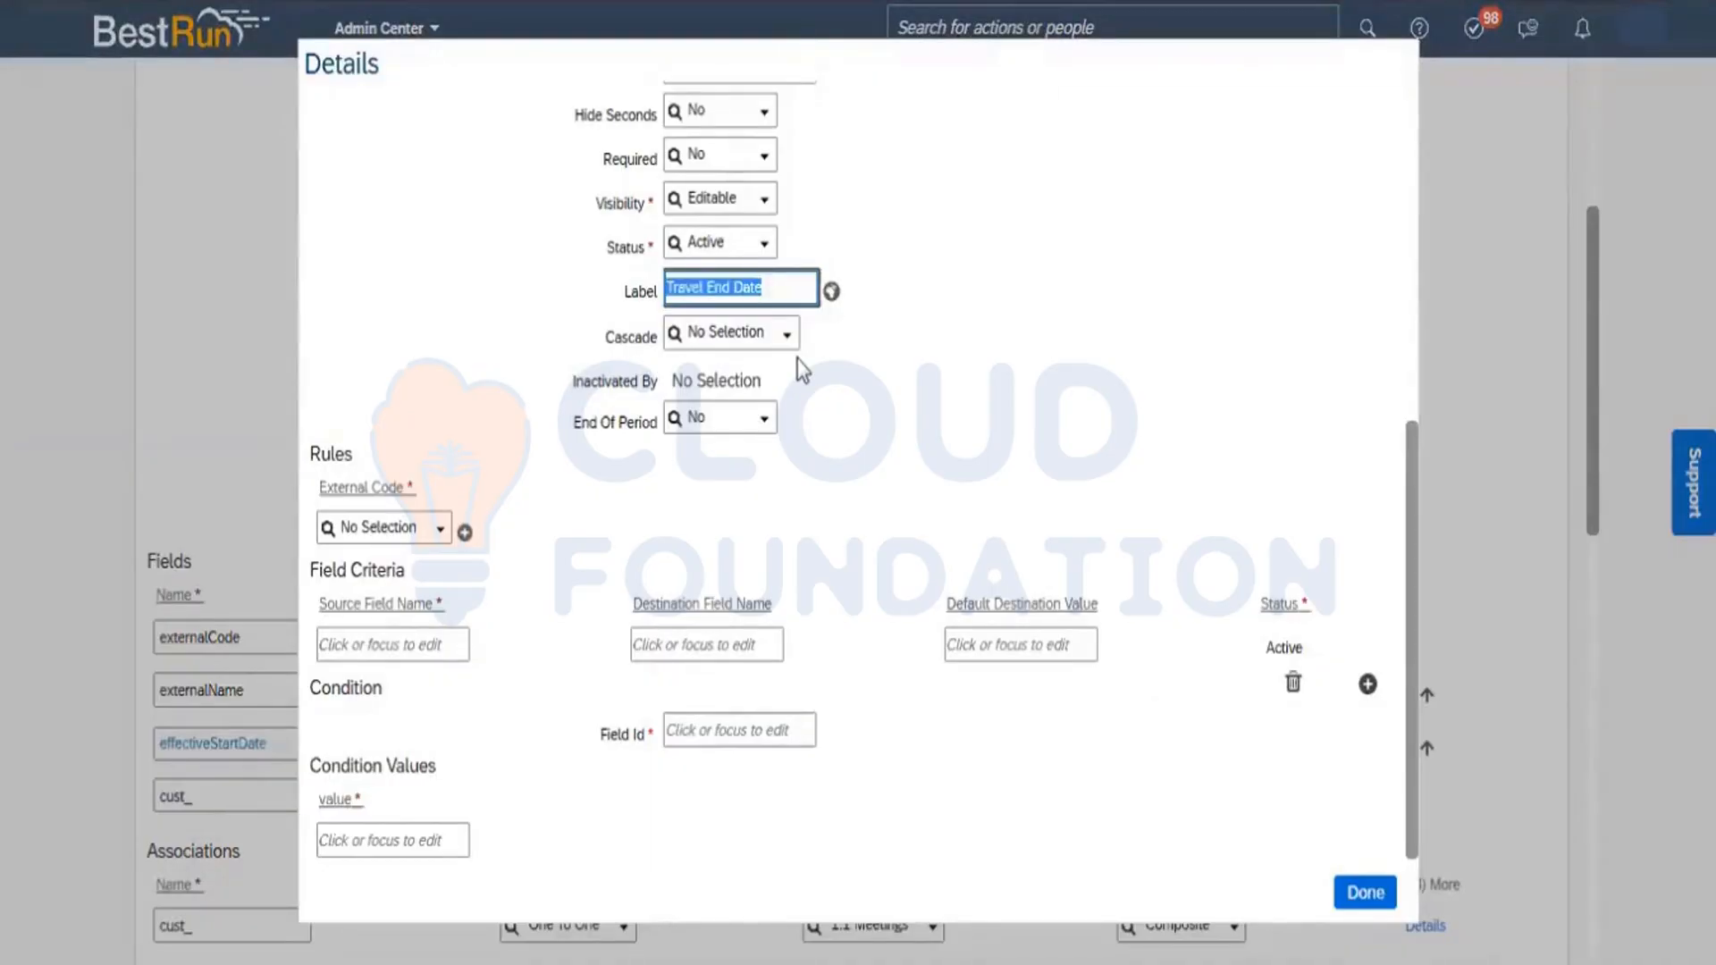
click(830, 293)
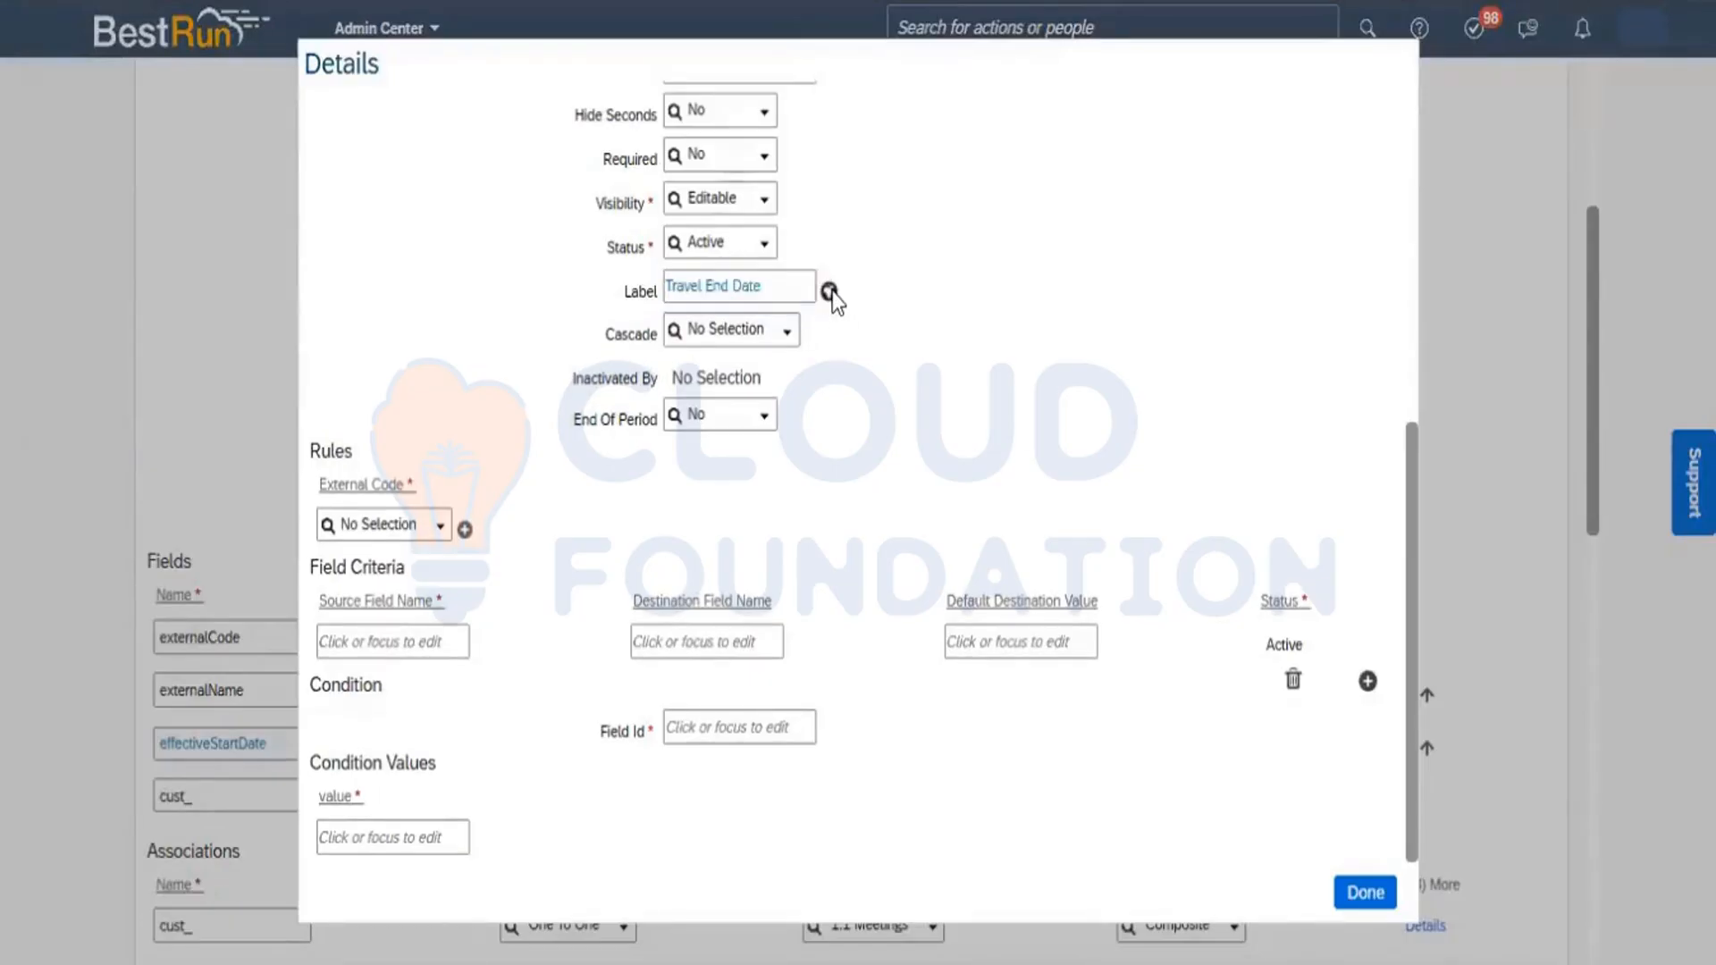
click(830, 293)
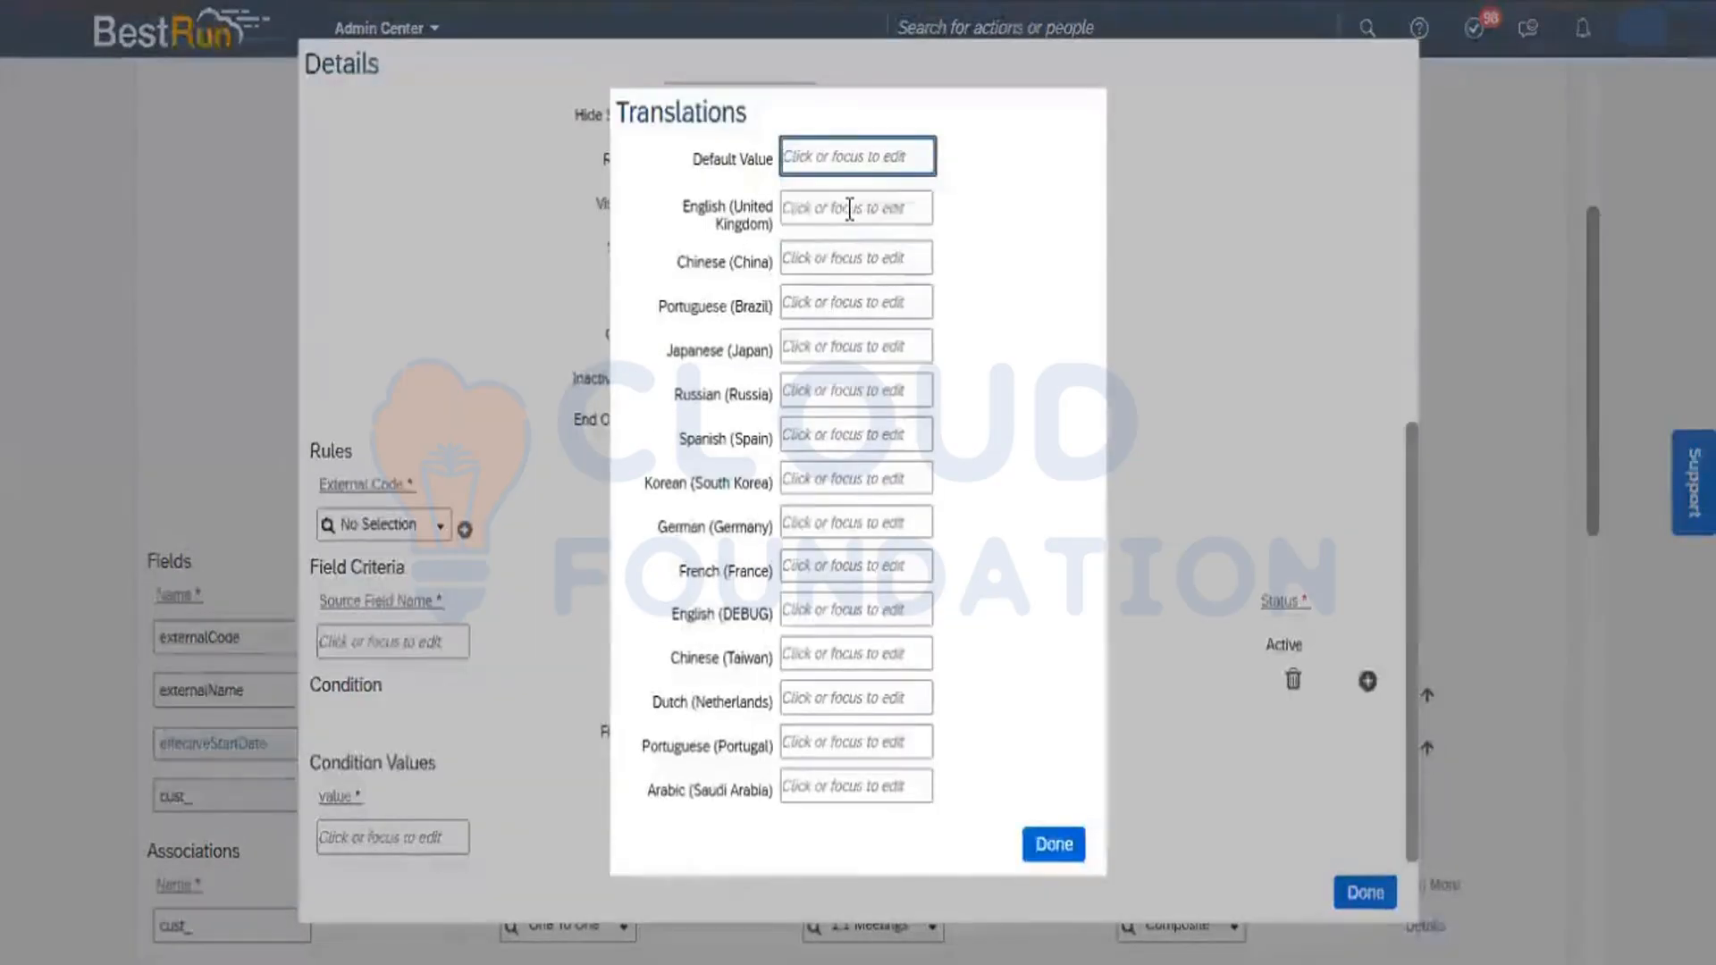
key(ctrl+v)
click(814, 221)
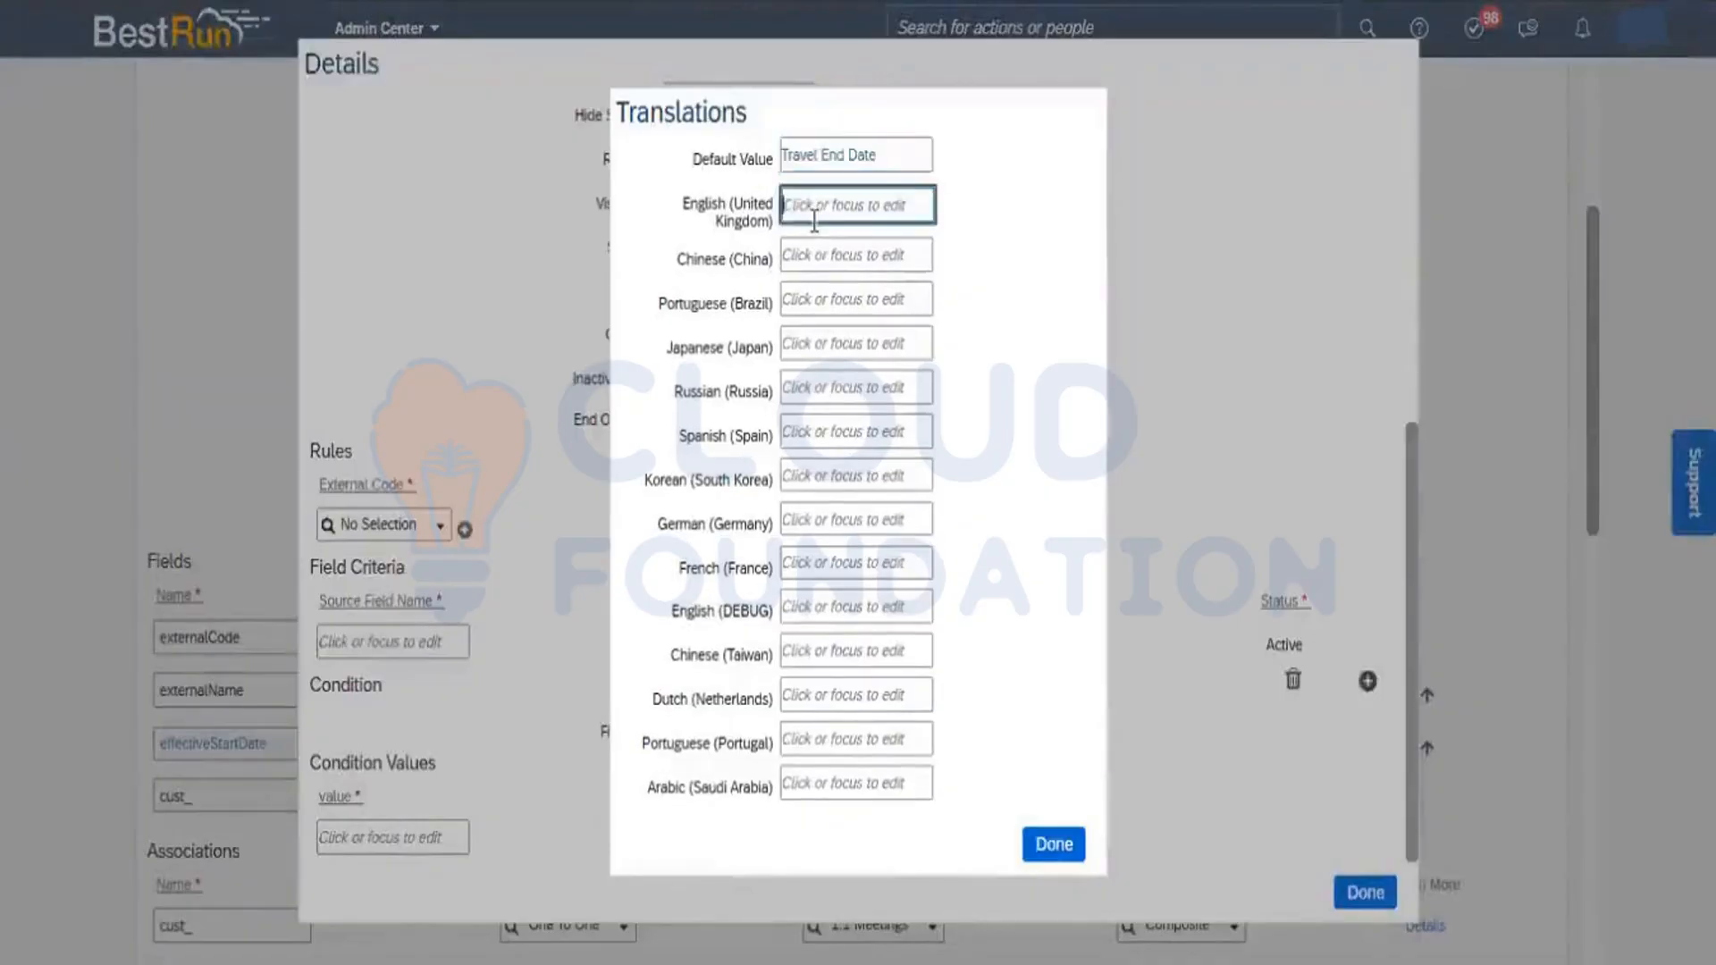
key(ctrl+v)
click(1054, 845)
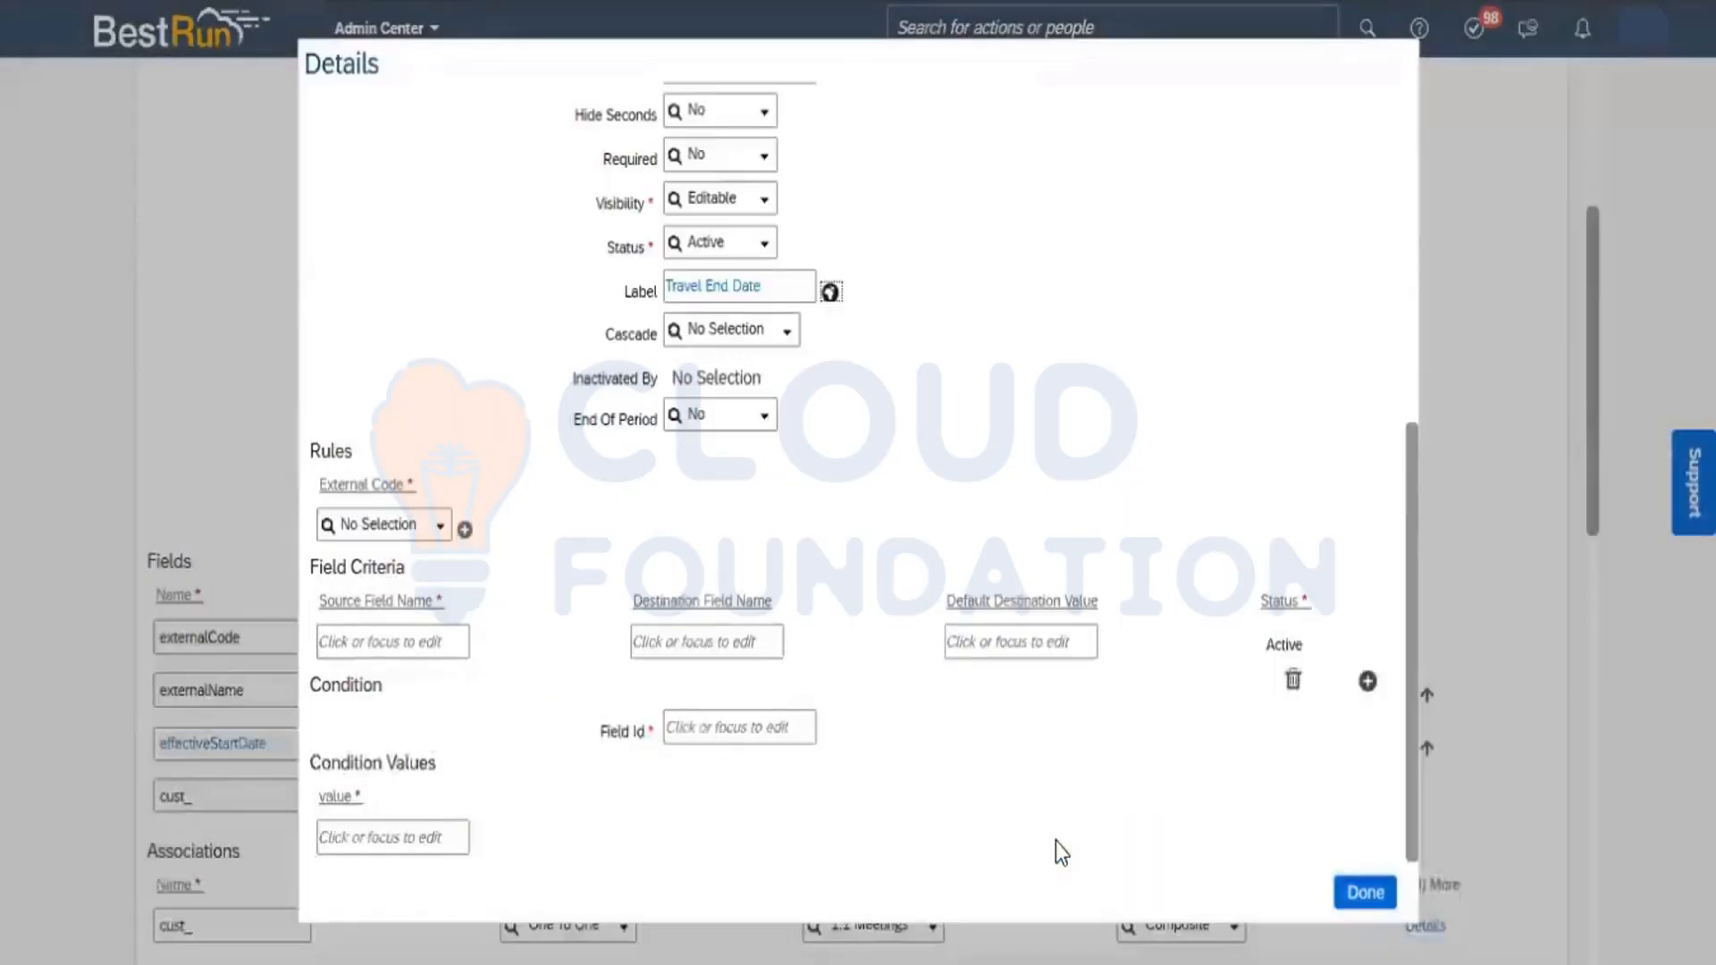
click(1353, 894)
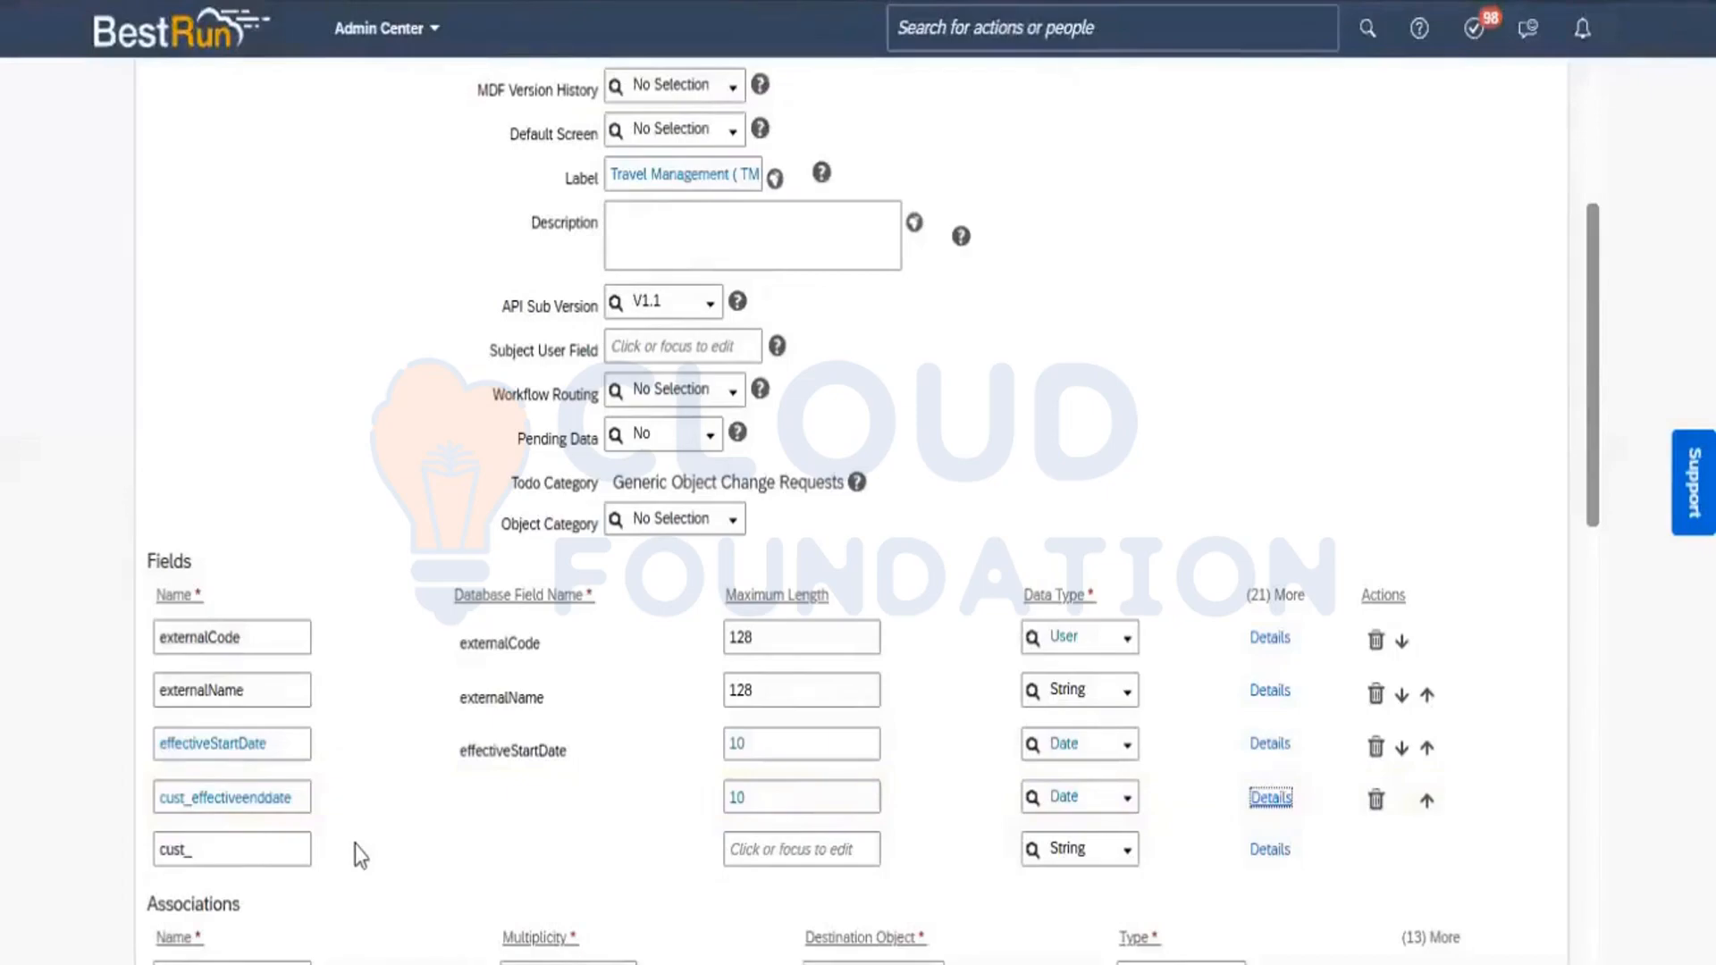
Add a field named "travelmode" below cust_effectiveenddate with a maximum length of 32
click(261, 859)
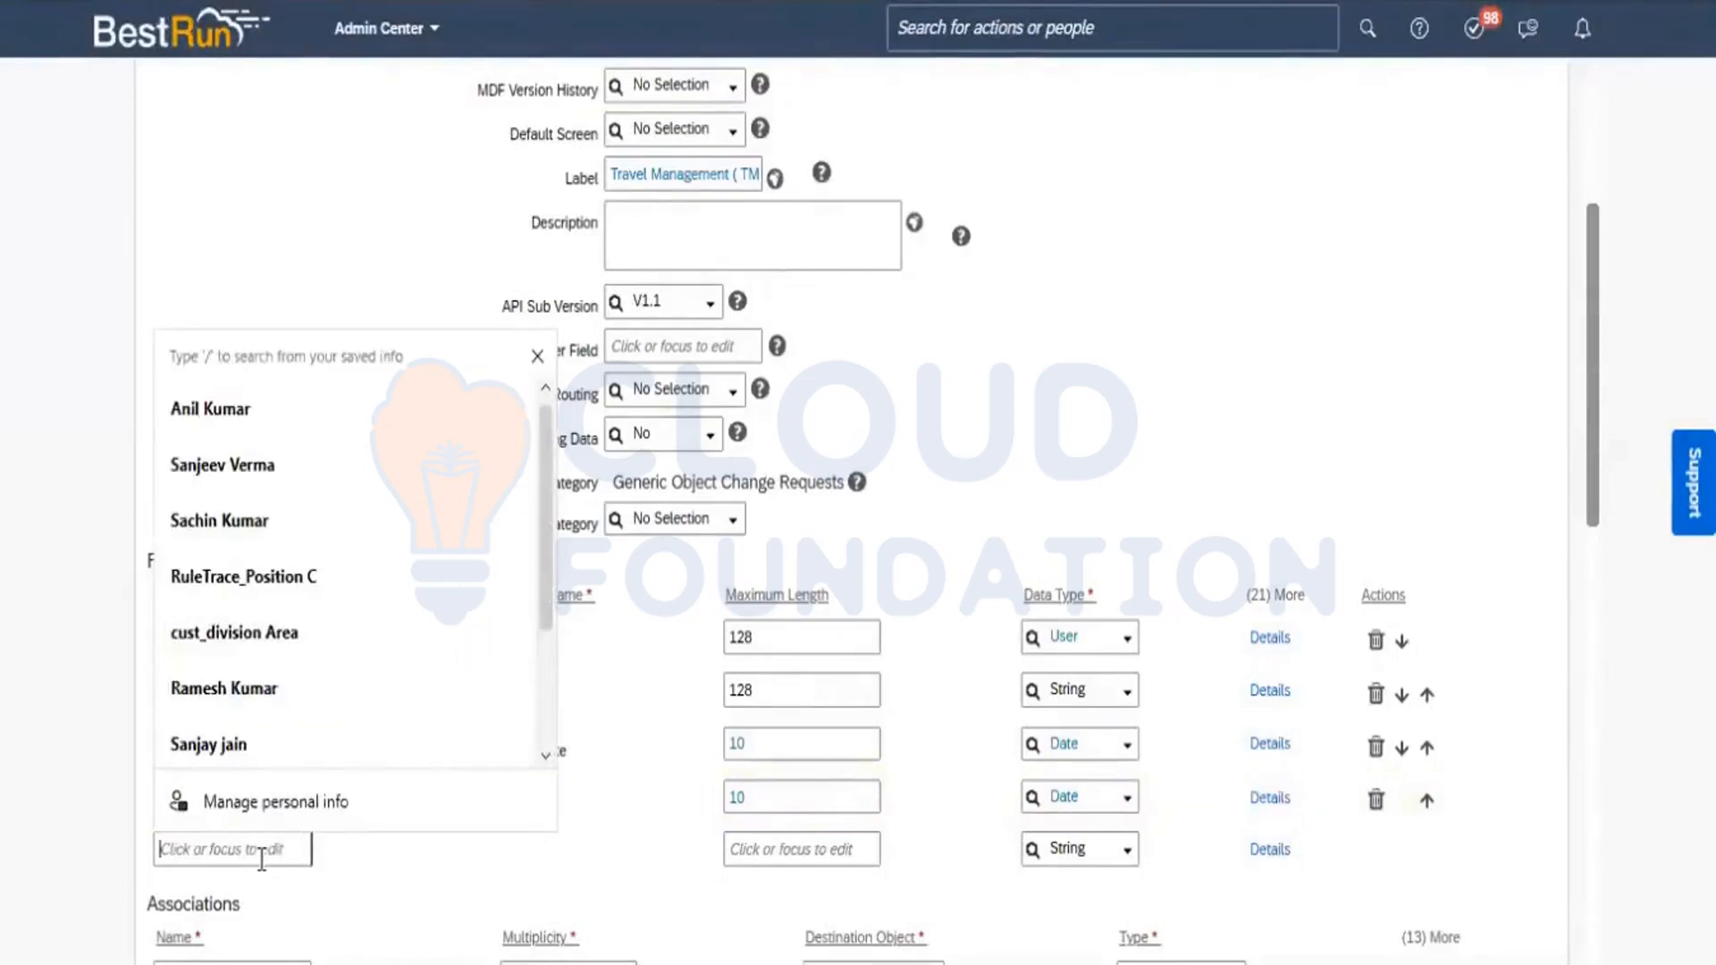
text(travel)
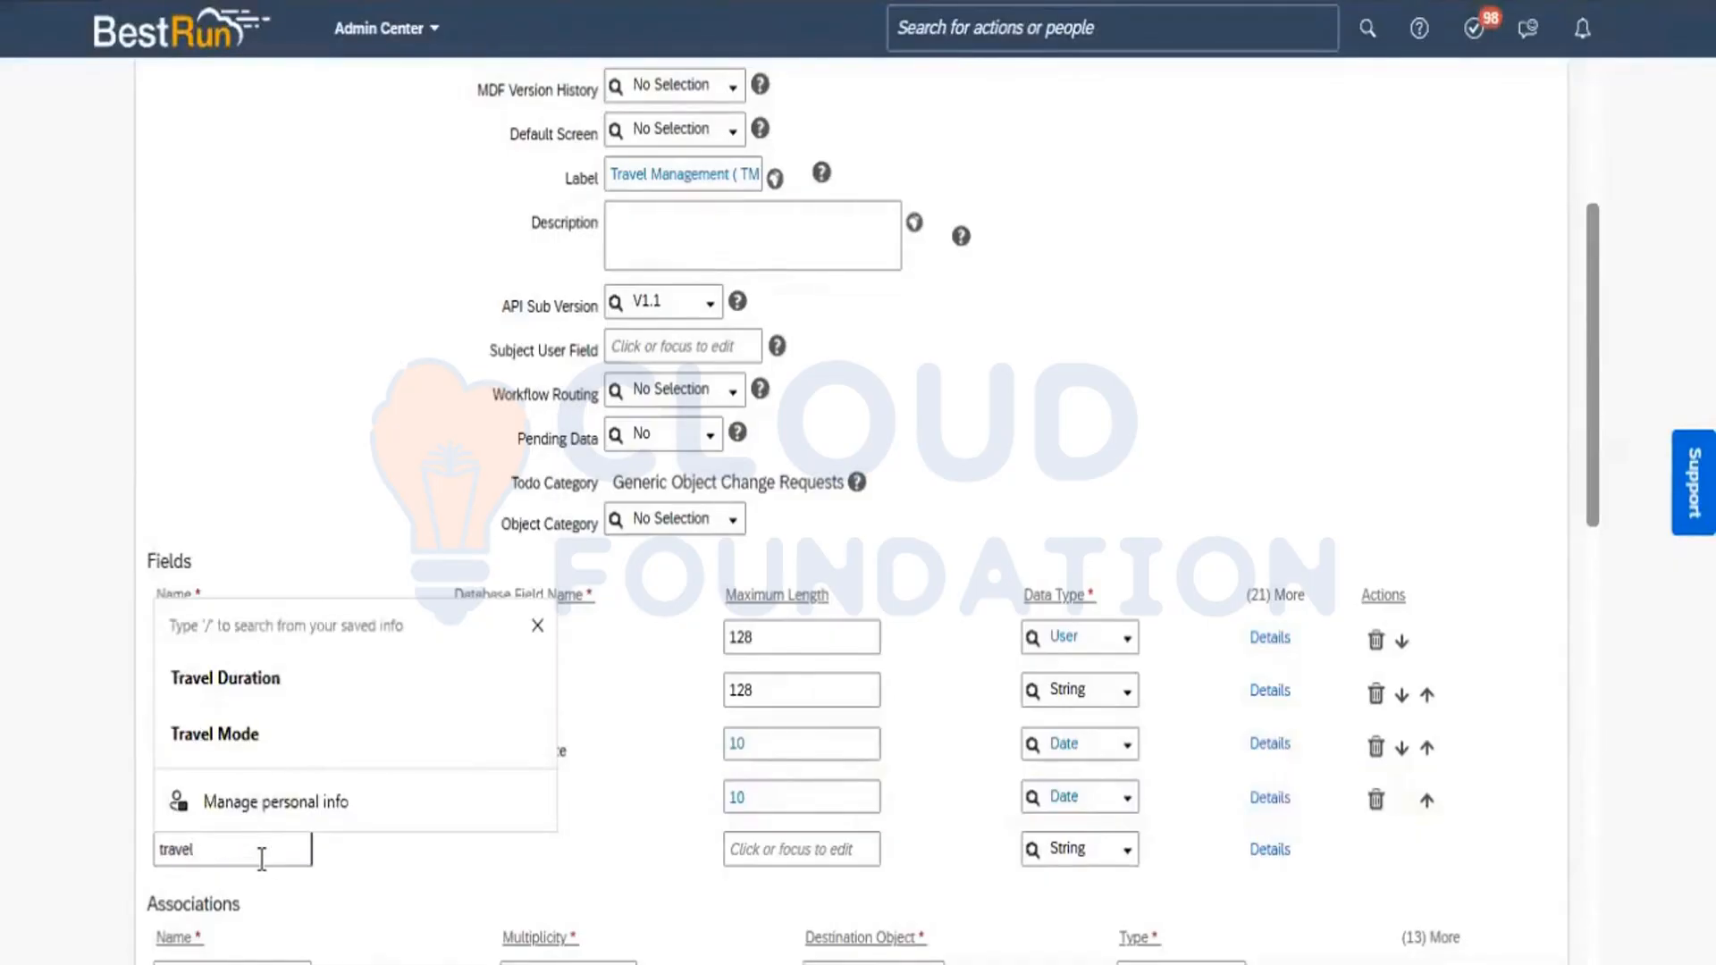
text(mode)
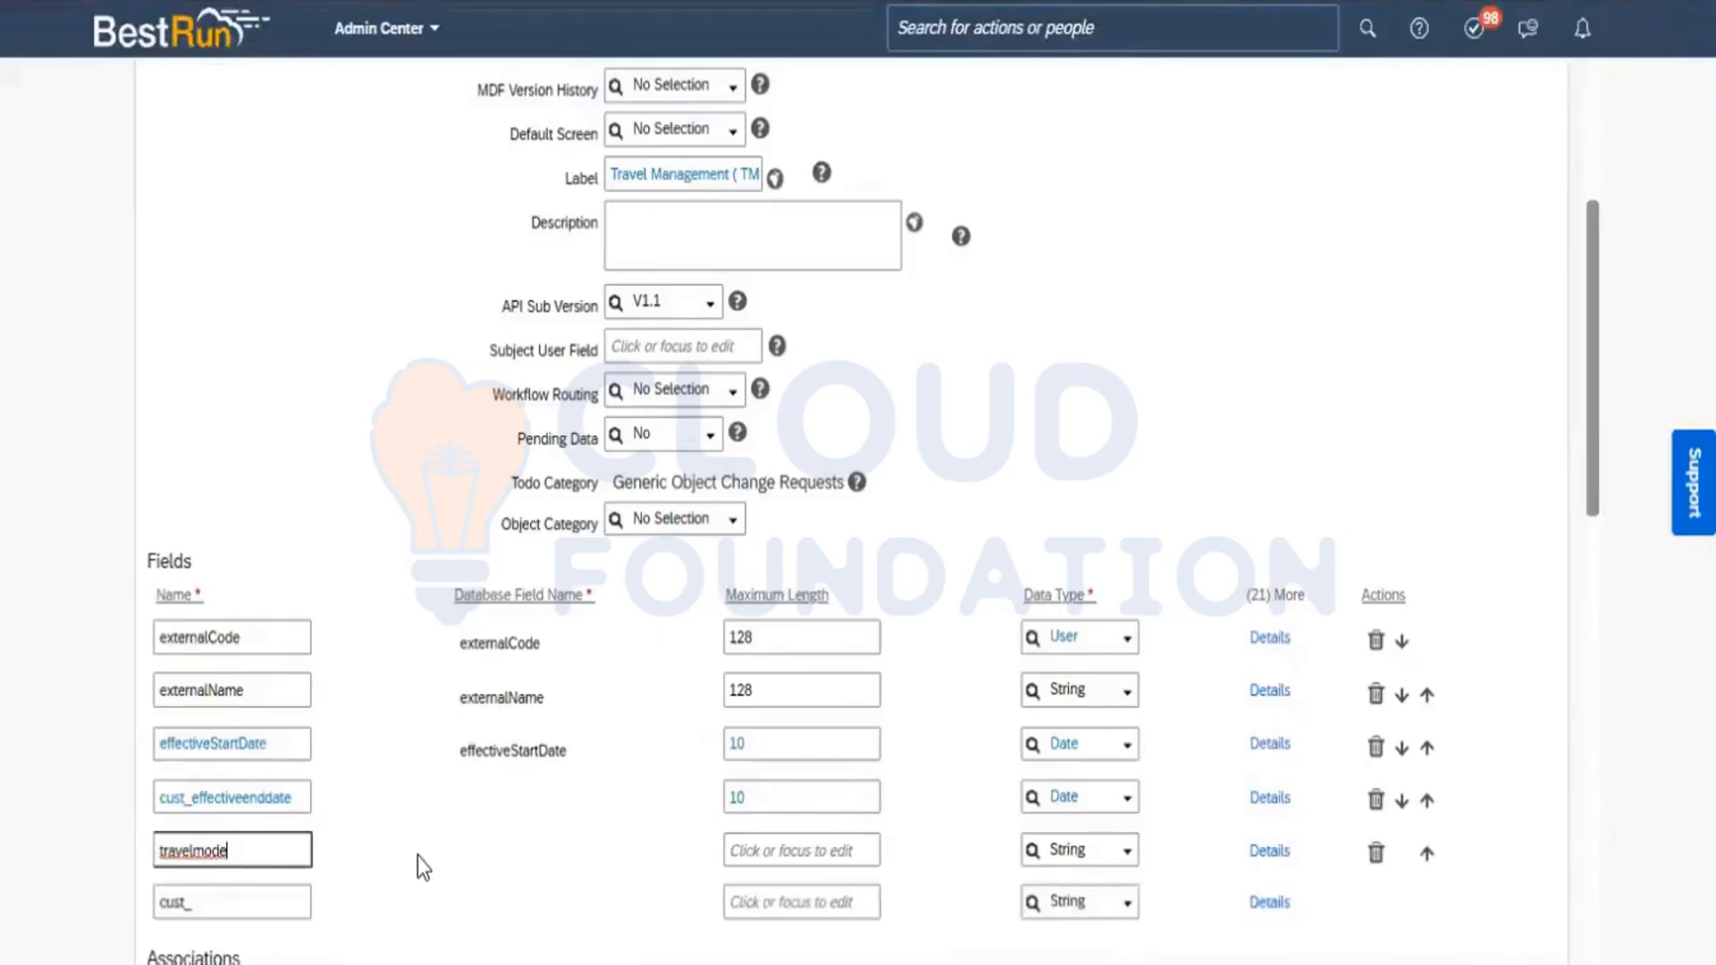
click(774, 850)
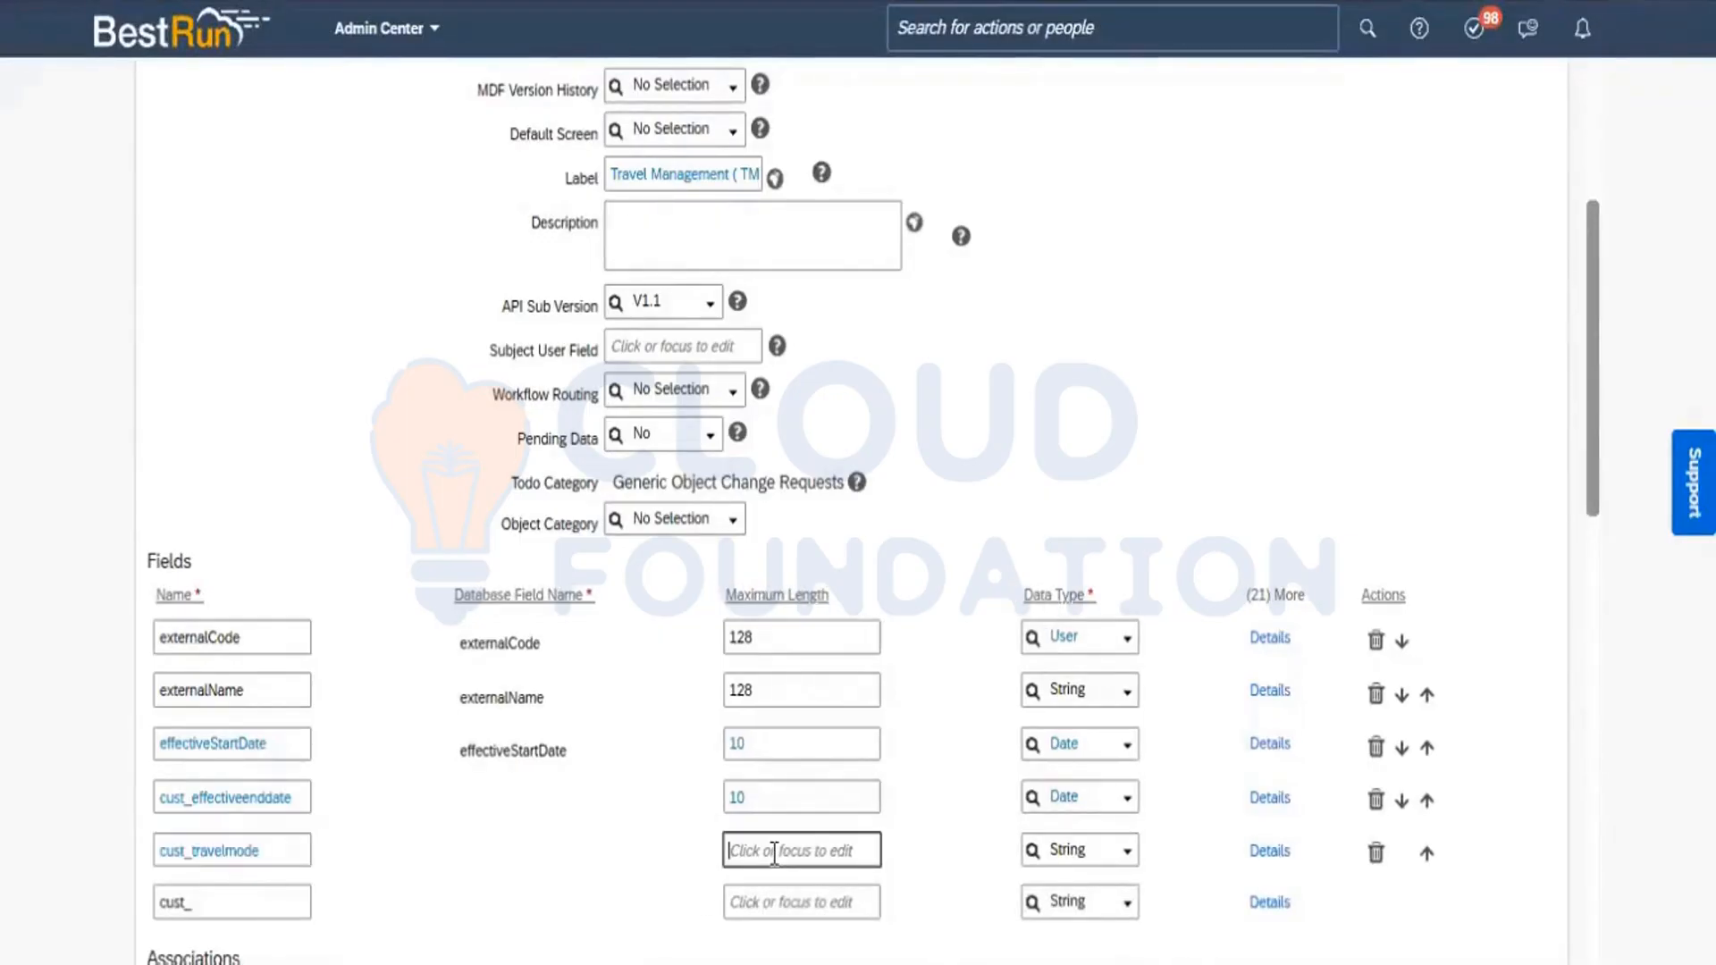
text(32)
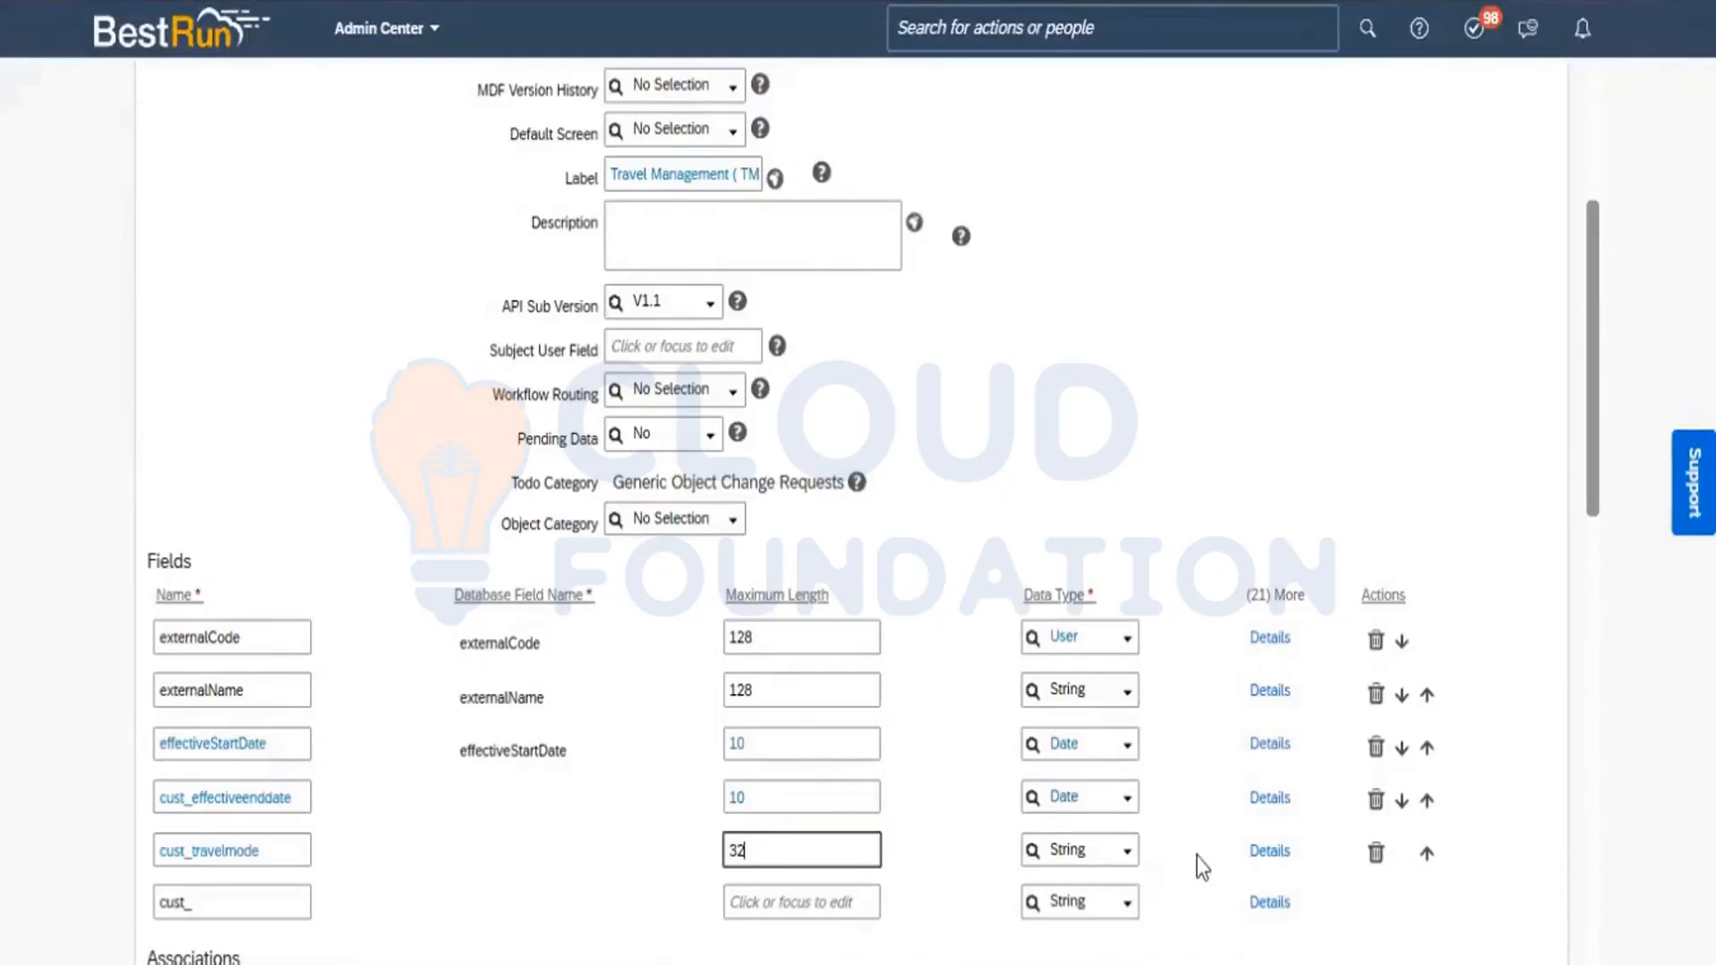
Set the Label in the cust_travelmode field's details to "Travel Mode"
click(1279, 852)
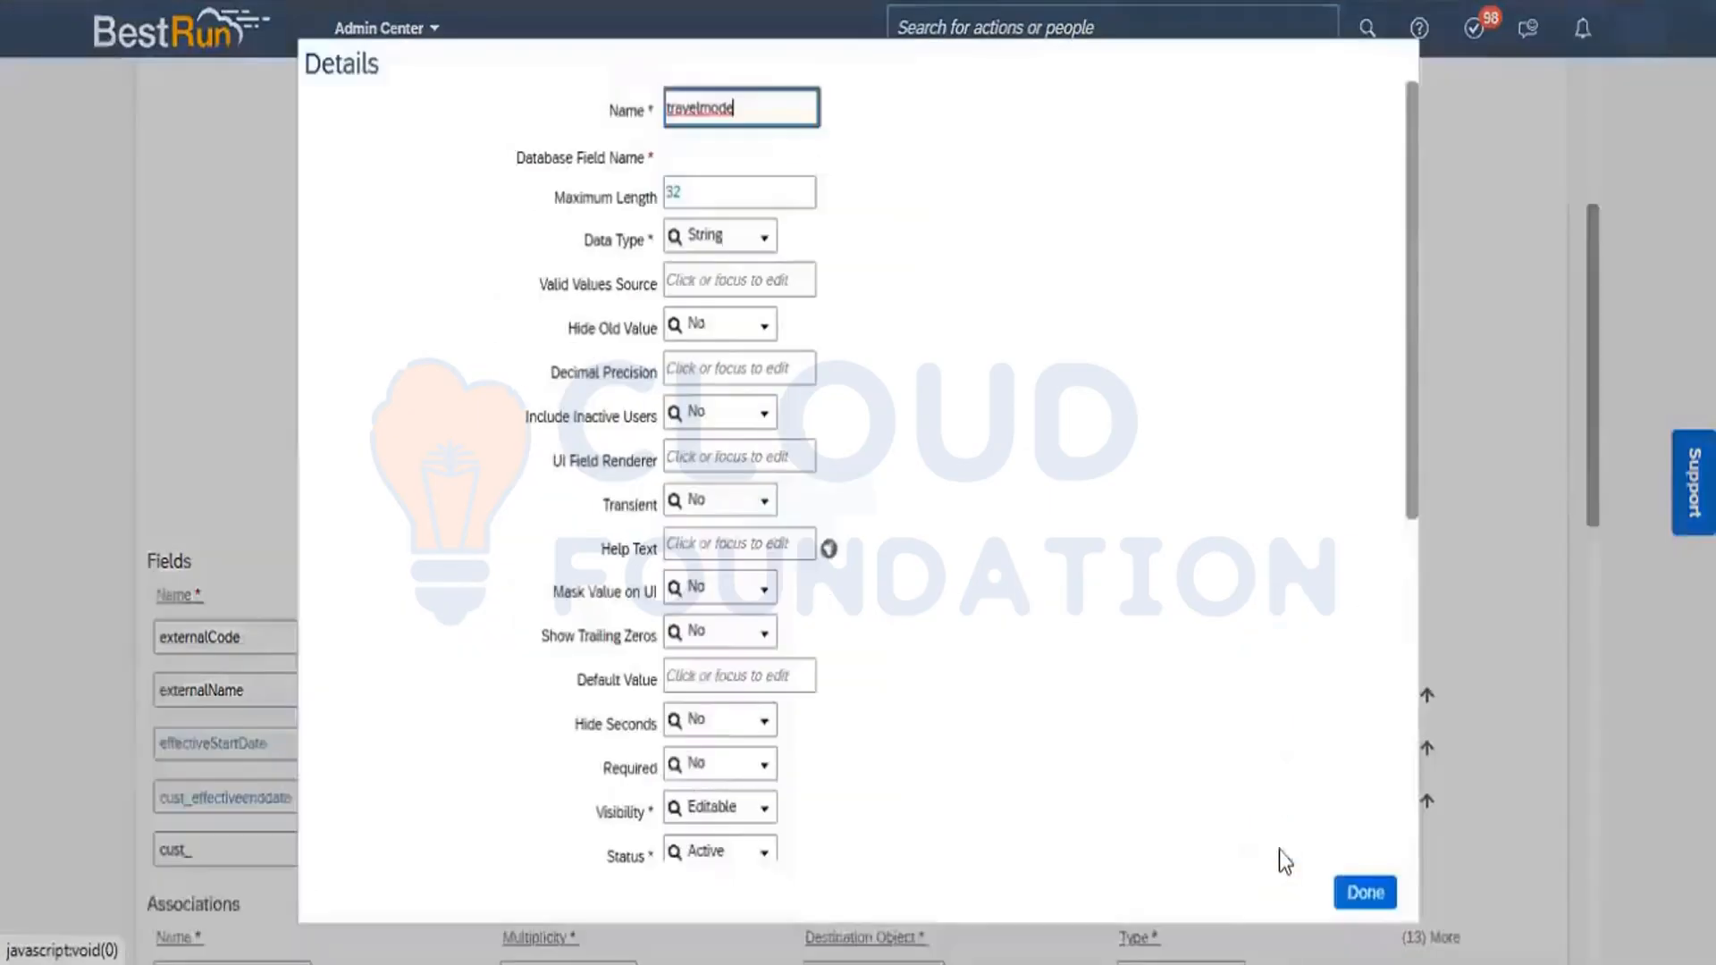
scroll(1410, 664, down, 6)
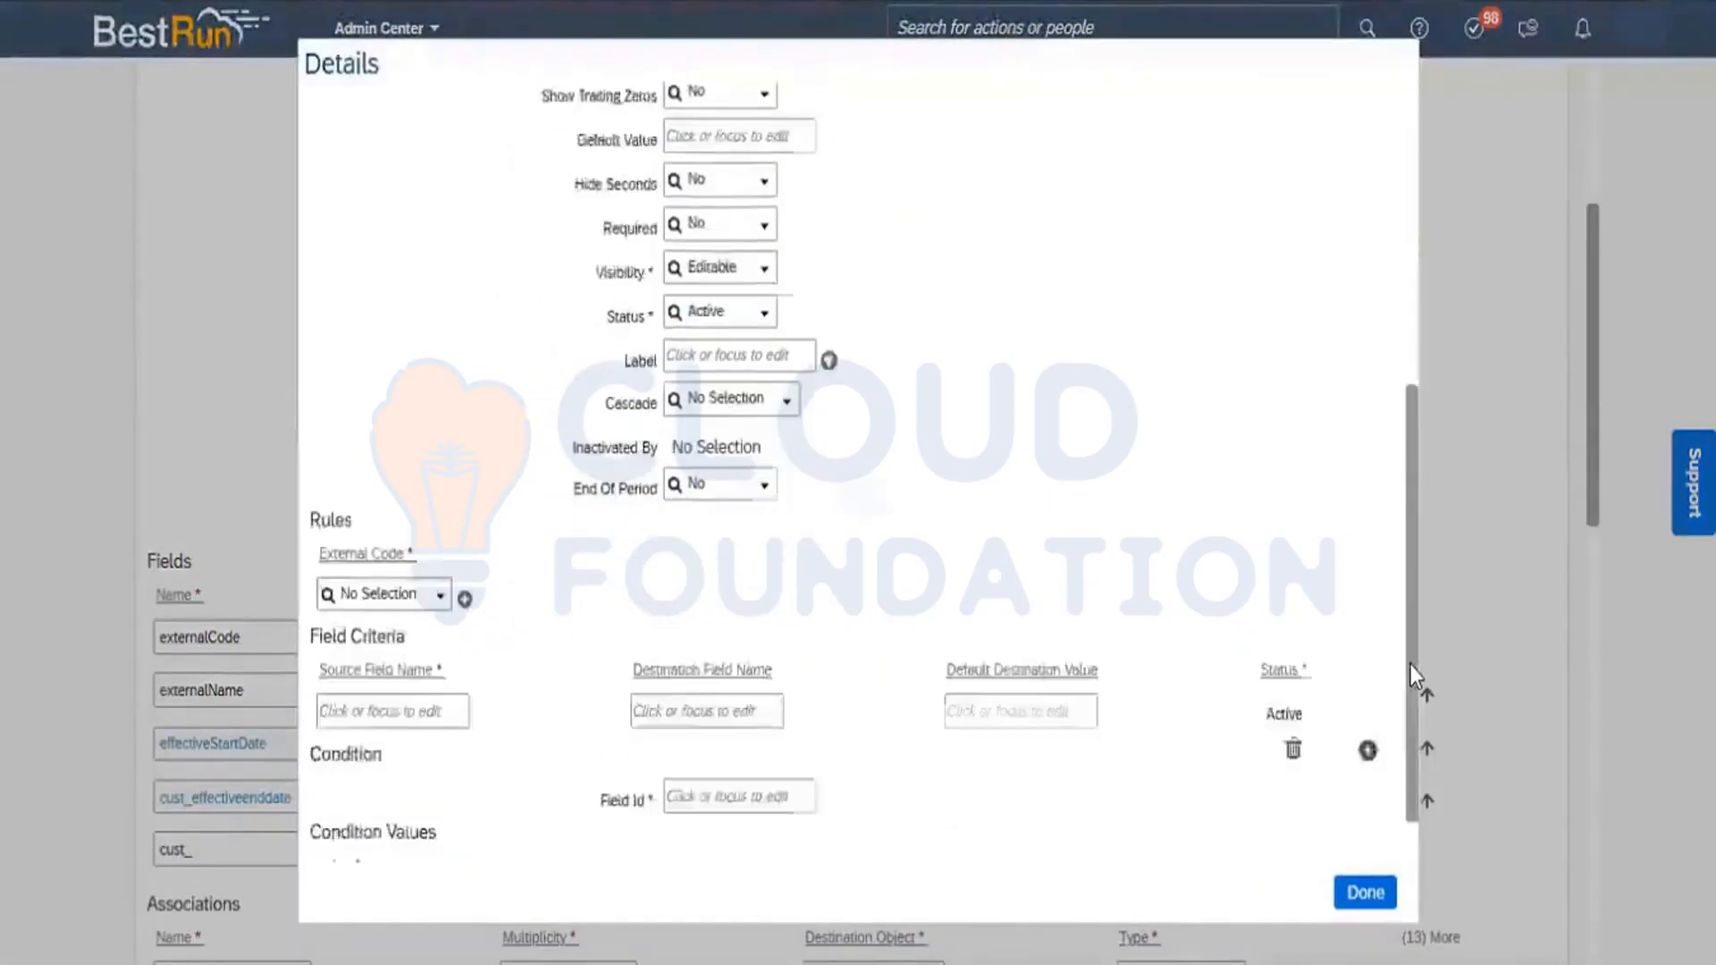
scroll(1410, 665, down, 1)
click(721, 289)
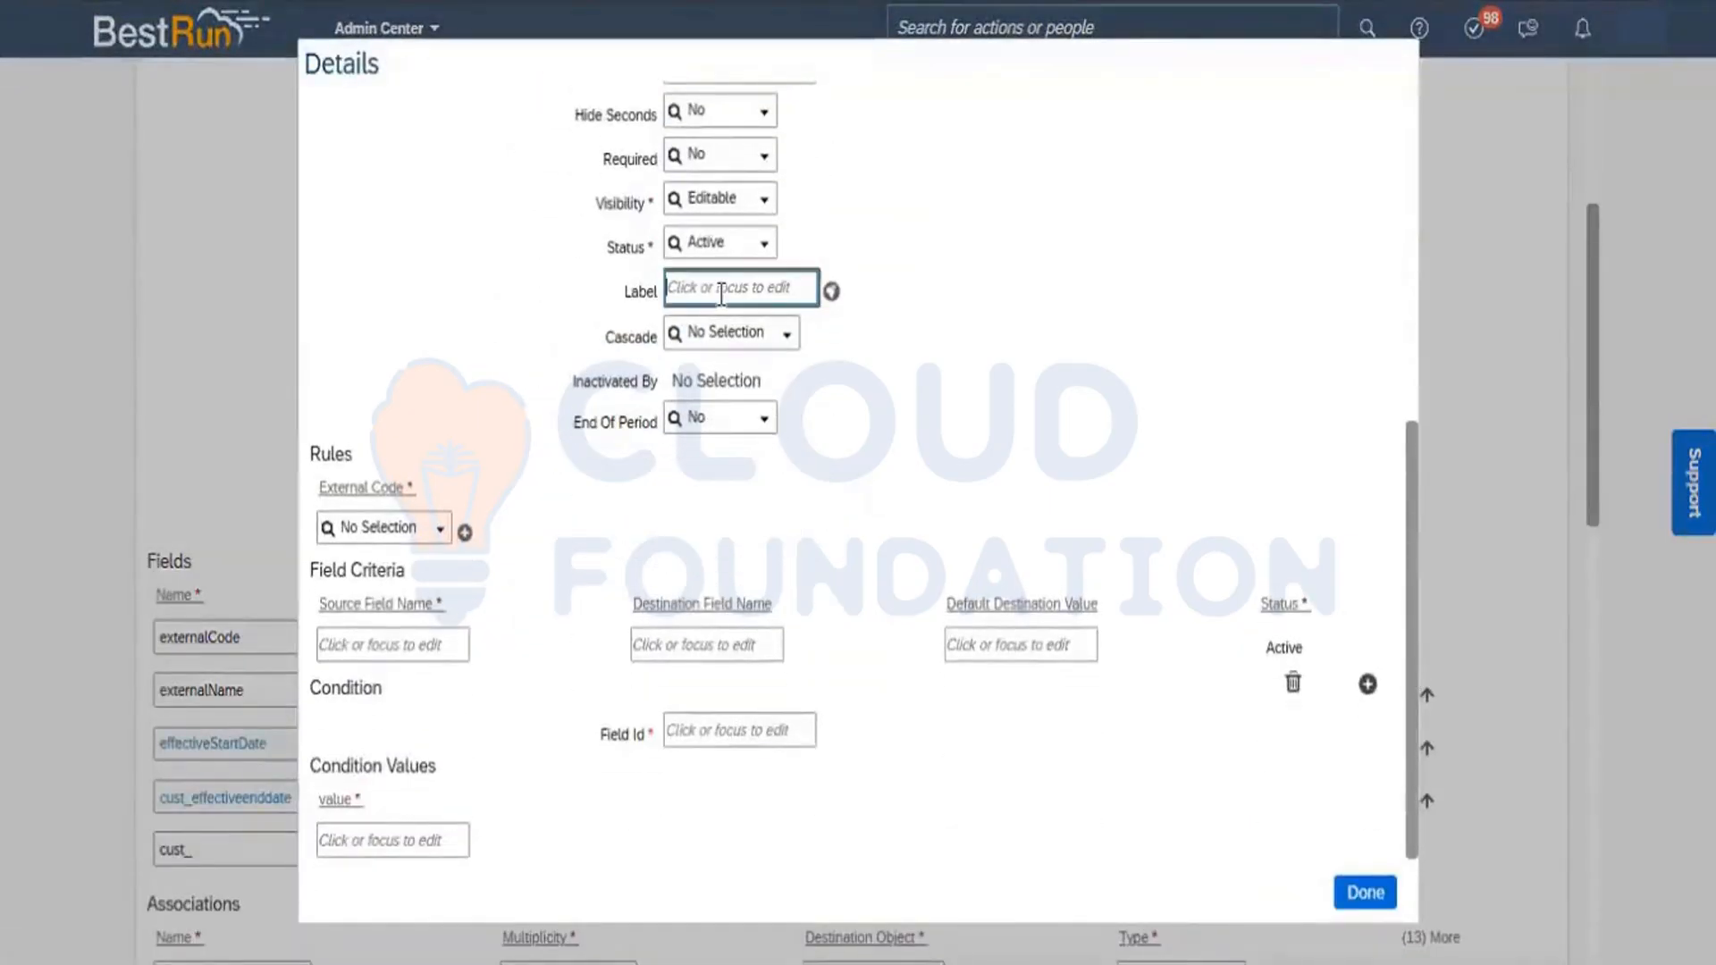
text(Travel Mode)
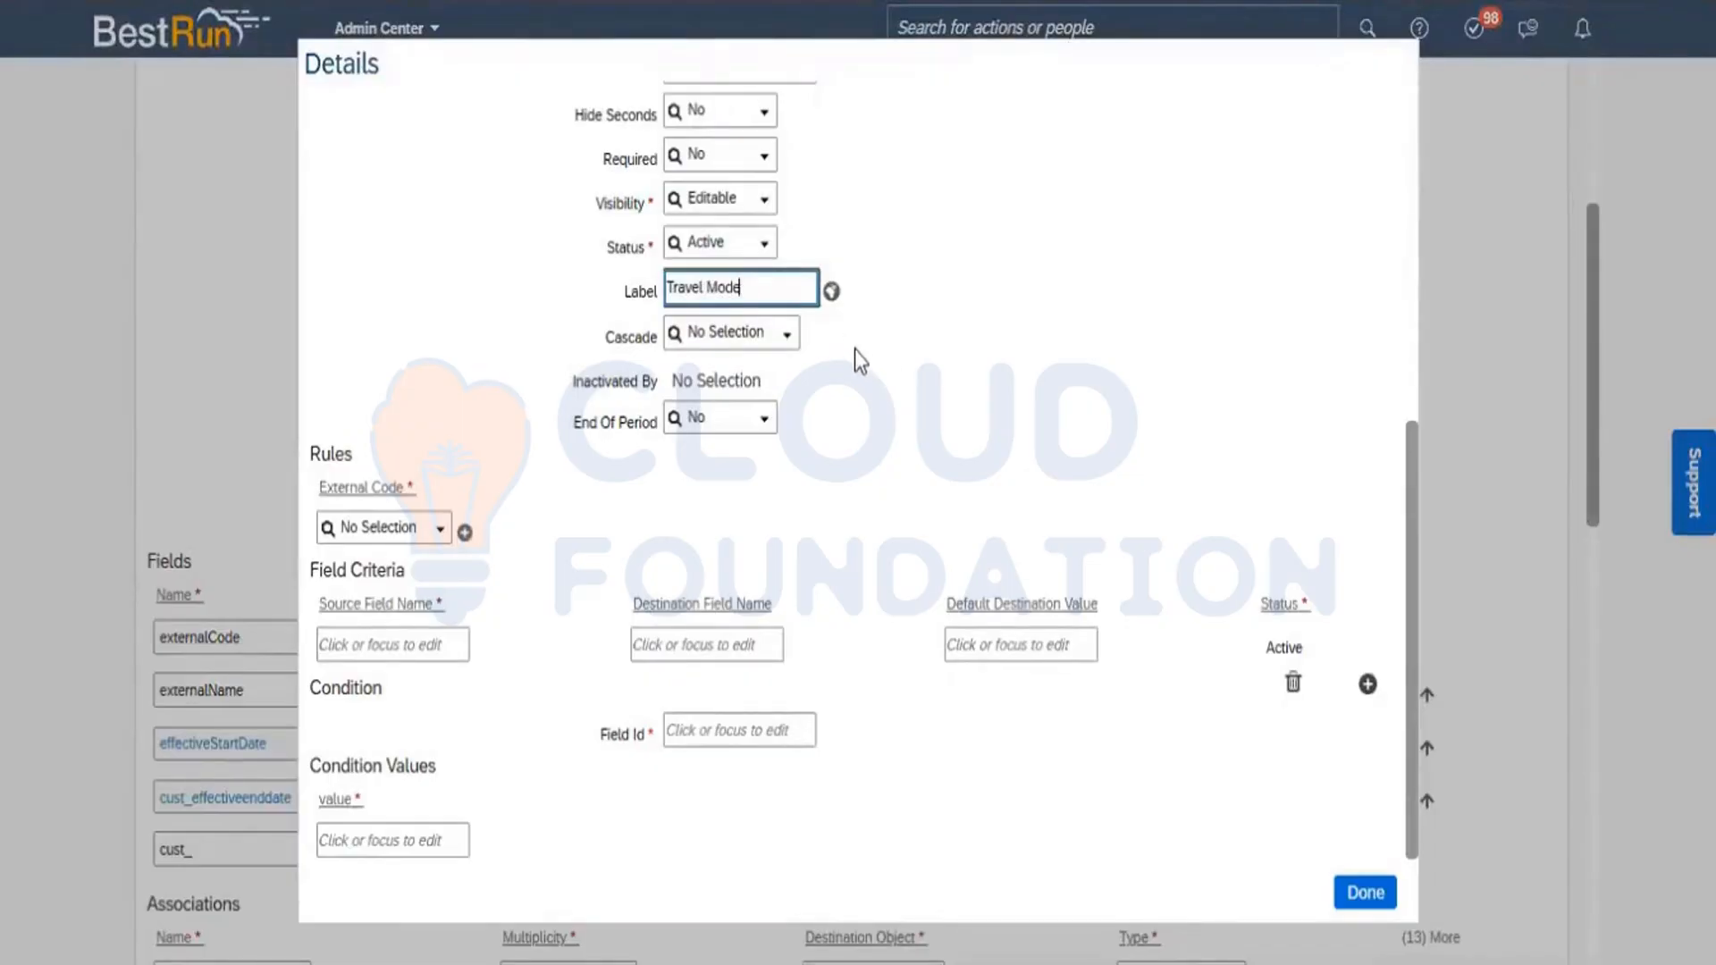
Copy the travel mode label into its translations, setting Default Value and English (United Kingdom) to "Travel Mode", and close the field's details
key(ctrl+a)
key(ctrl+c)
click(830, 293)
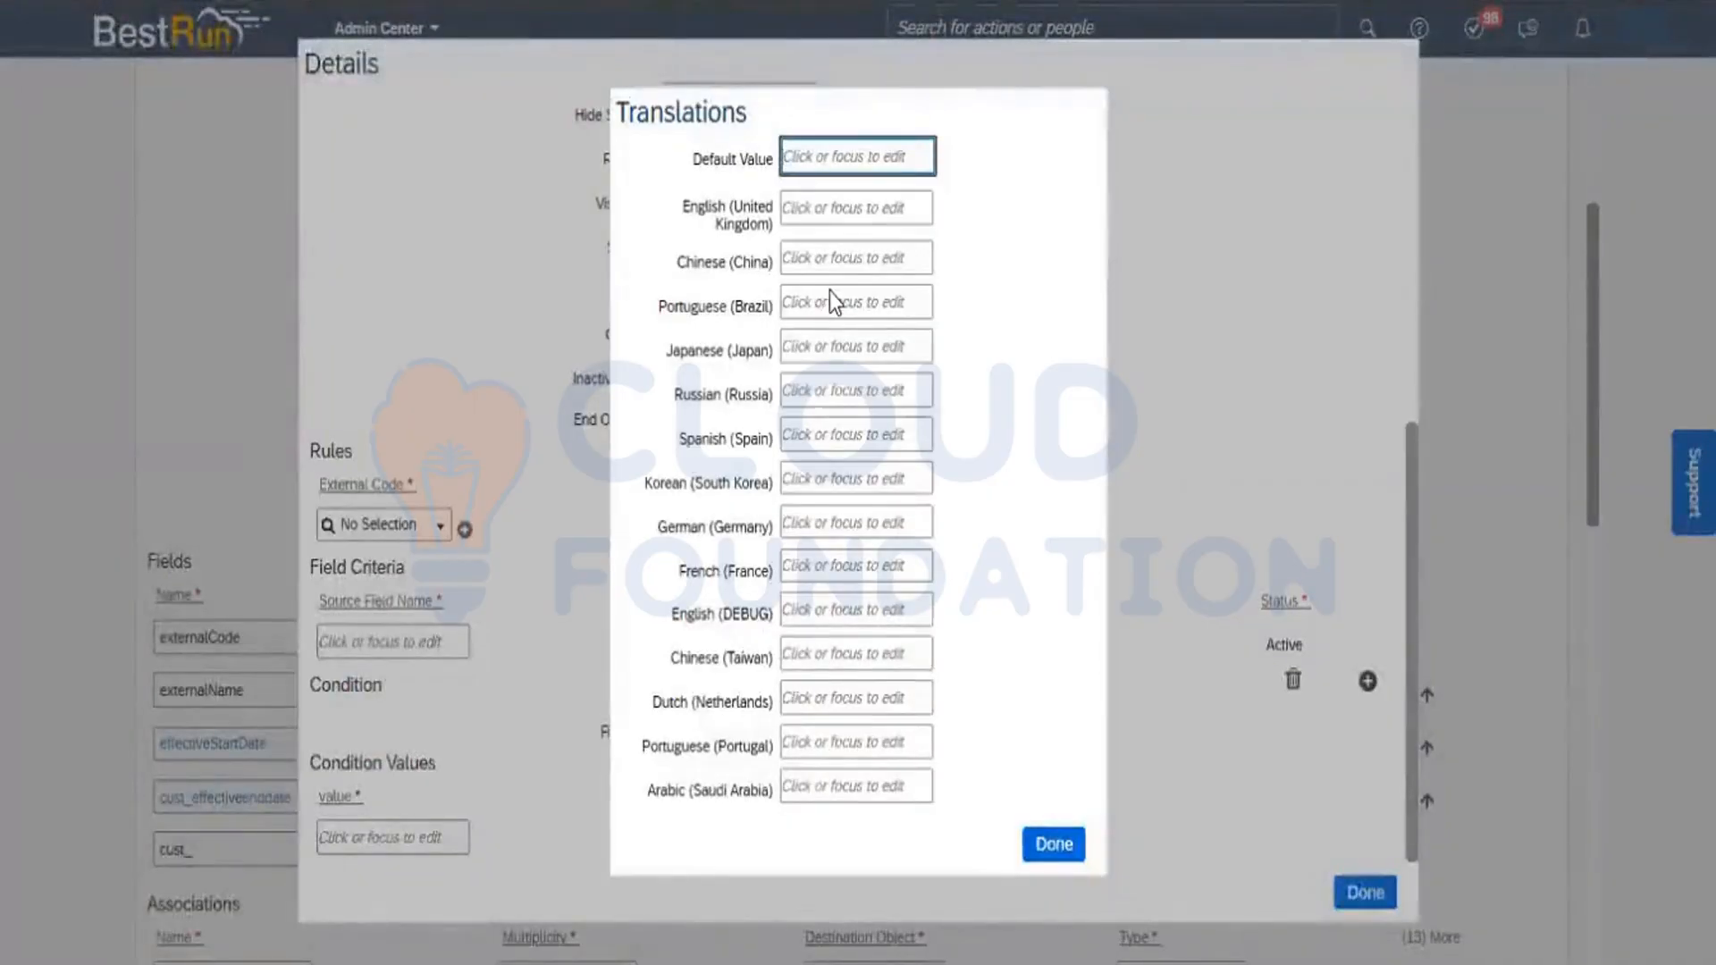
key(ctrl+v)
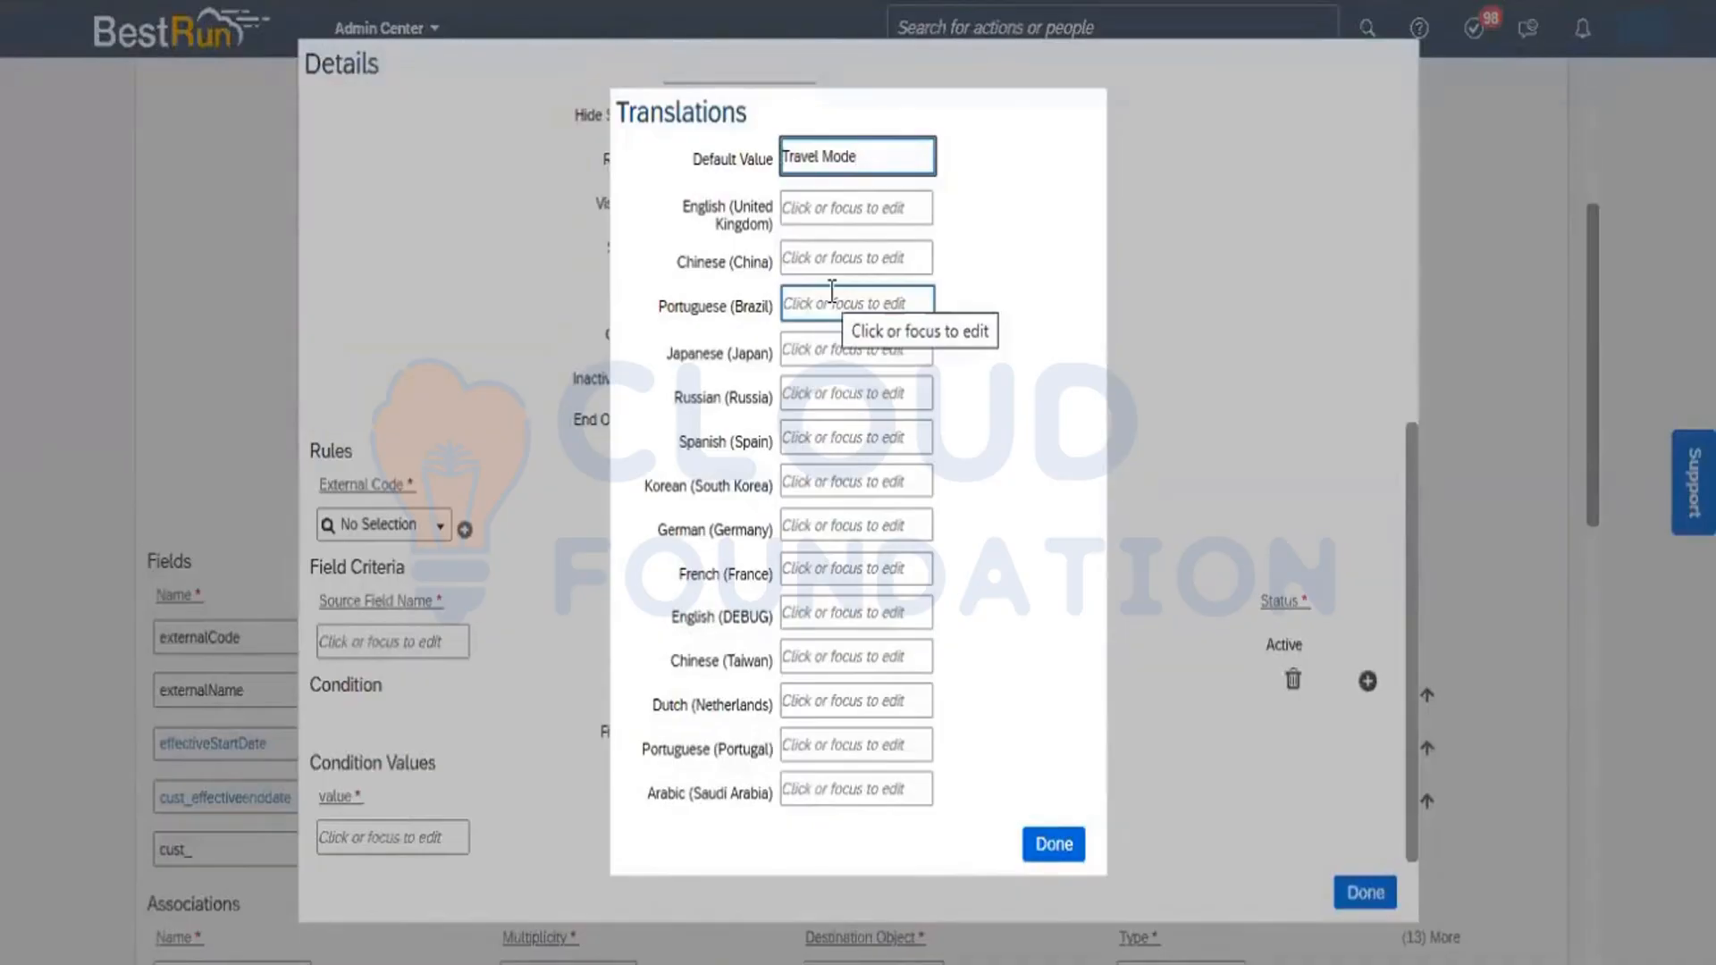
click(829, 212)
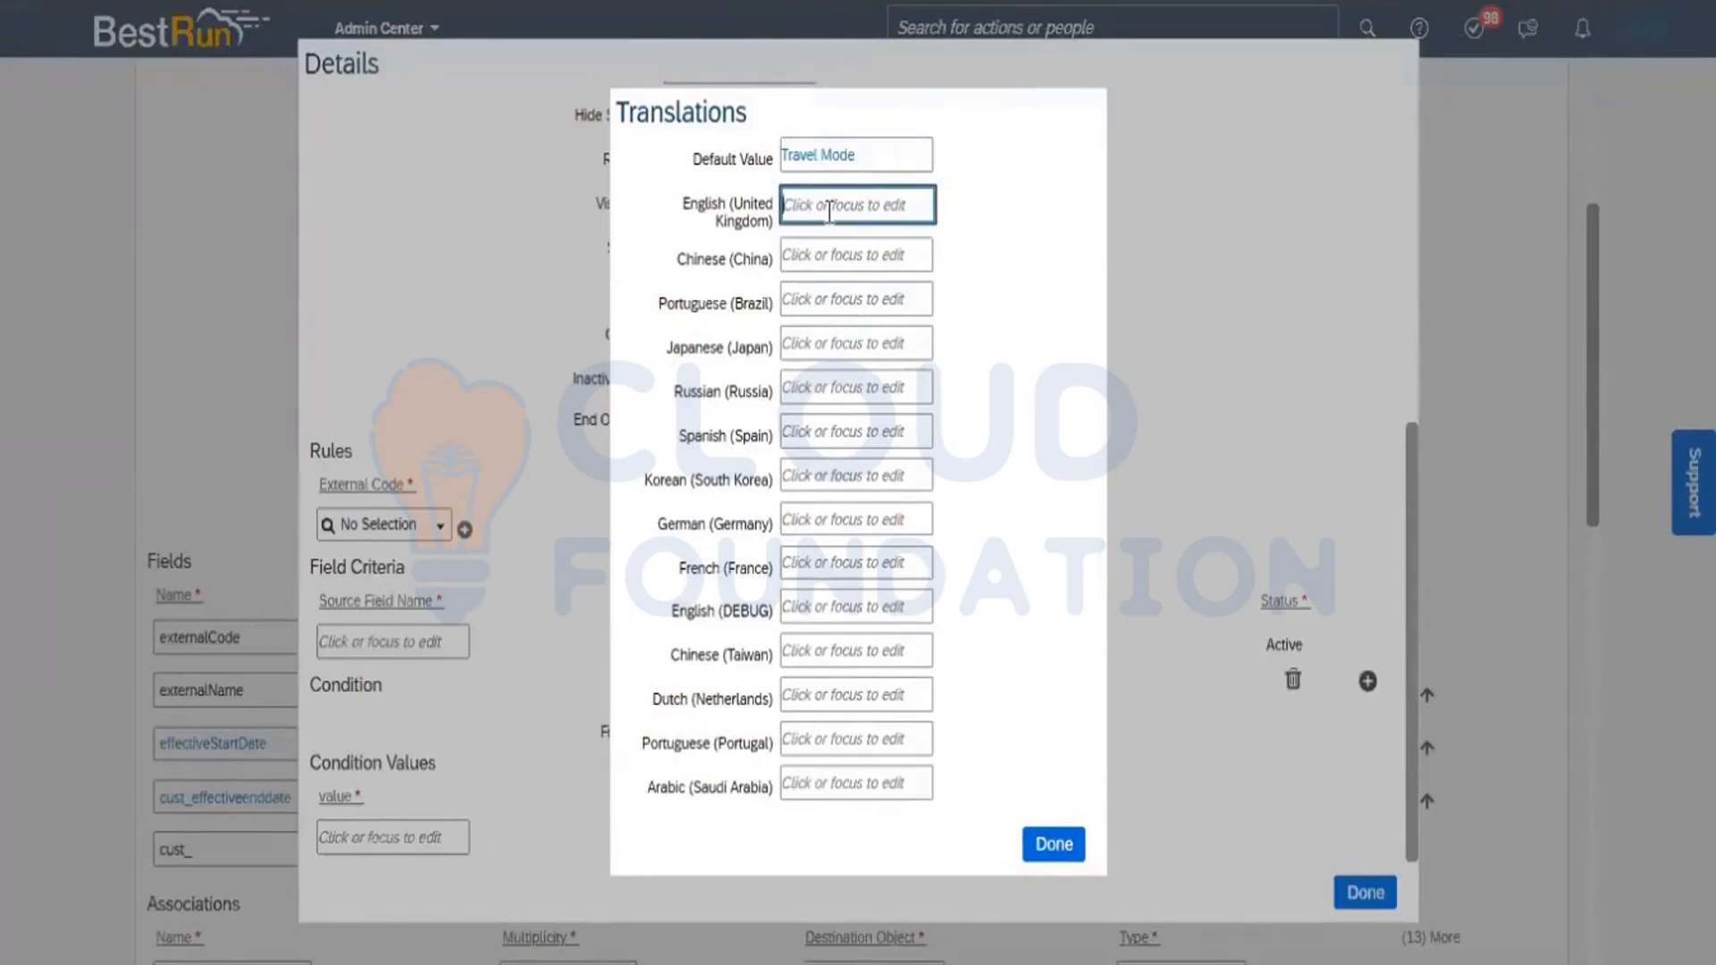
key(ctrl+v)
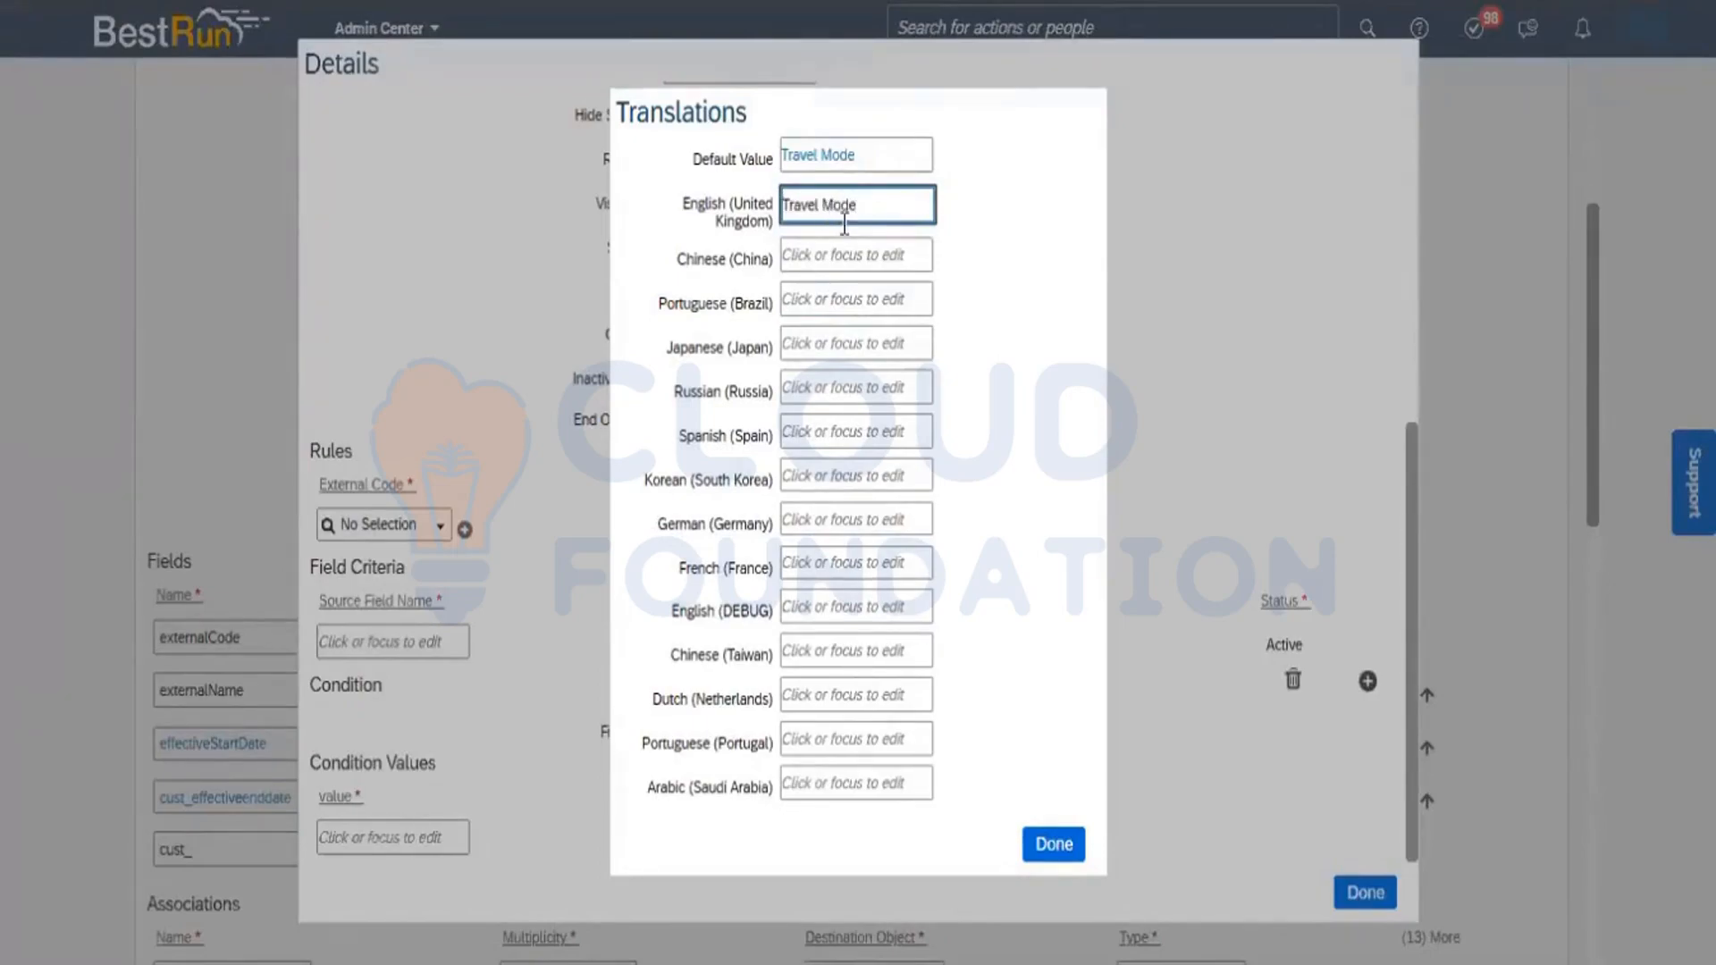
click(1054, 844)
click(1365, 893)
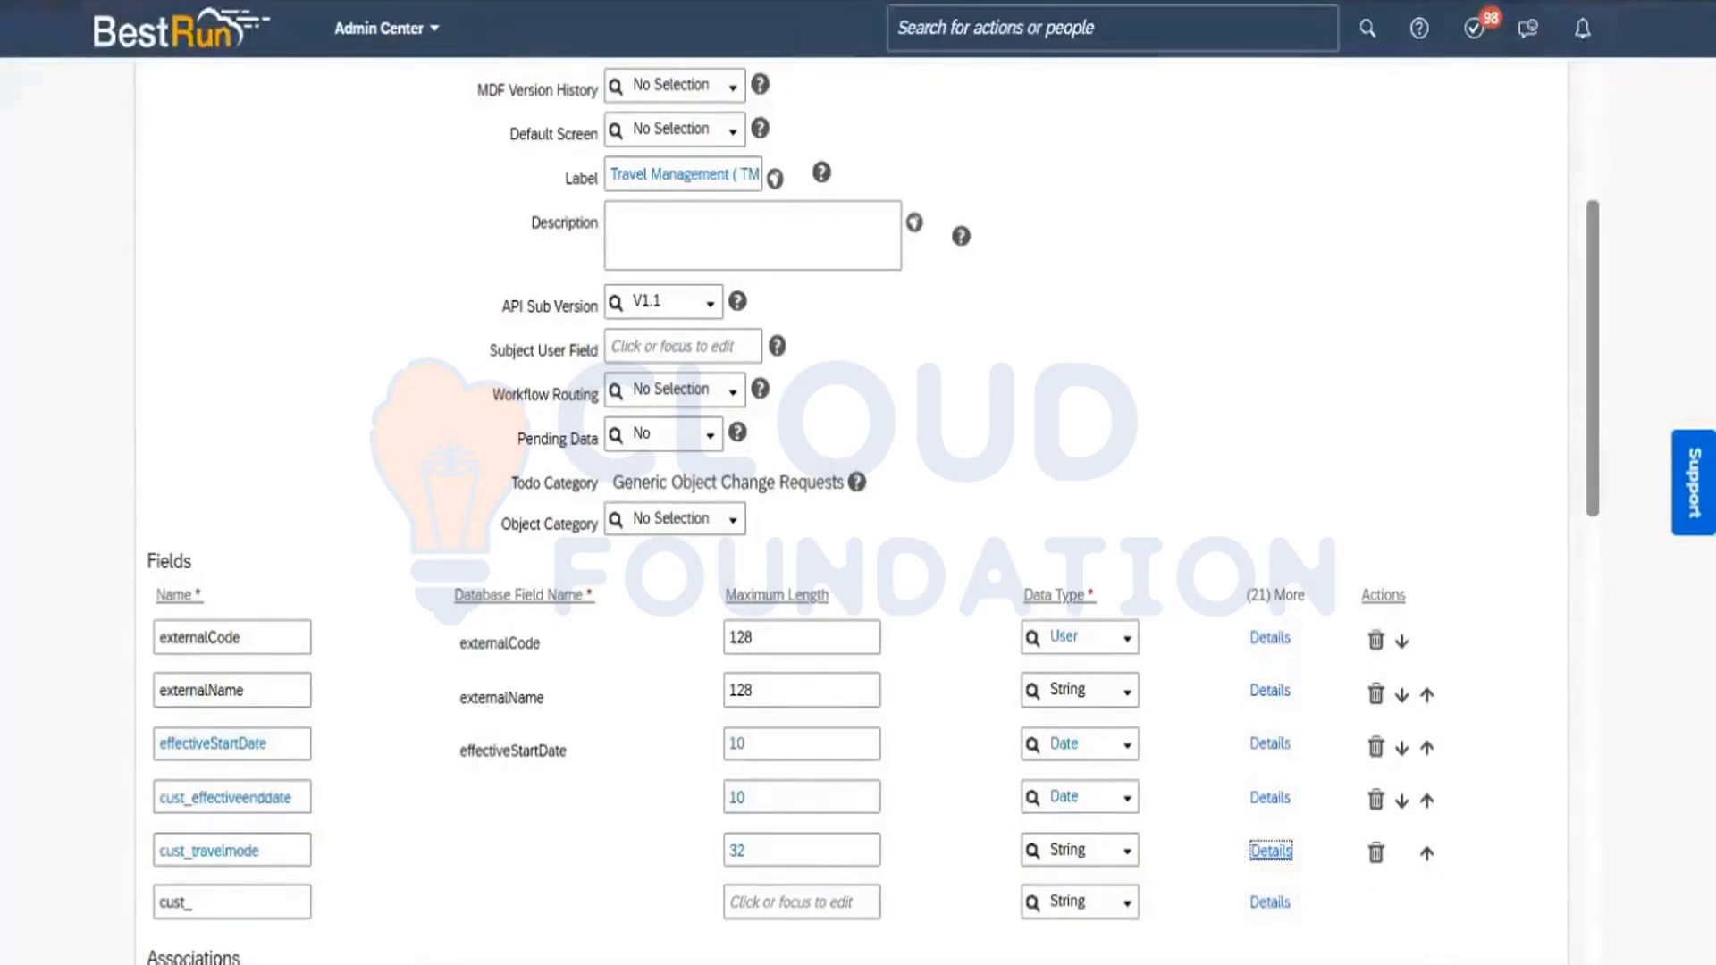
Check the Travel Management field list in the Excel workbook and add a field named "travelduration" with a maximum length of 32
key(alt+Tab)
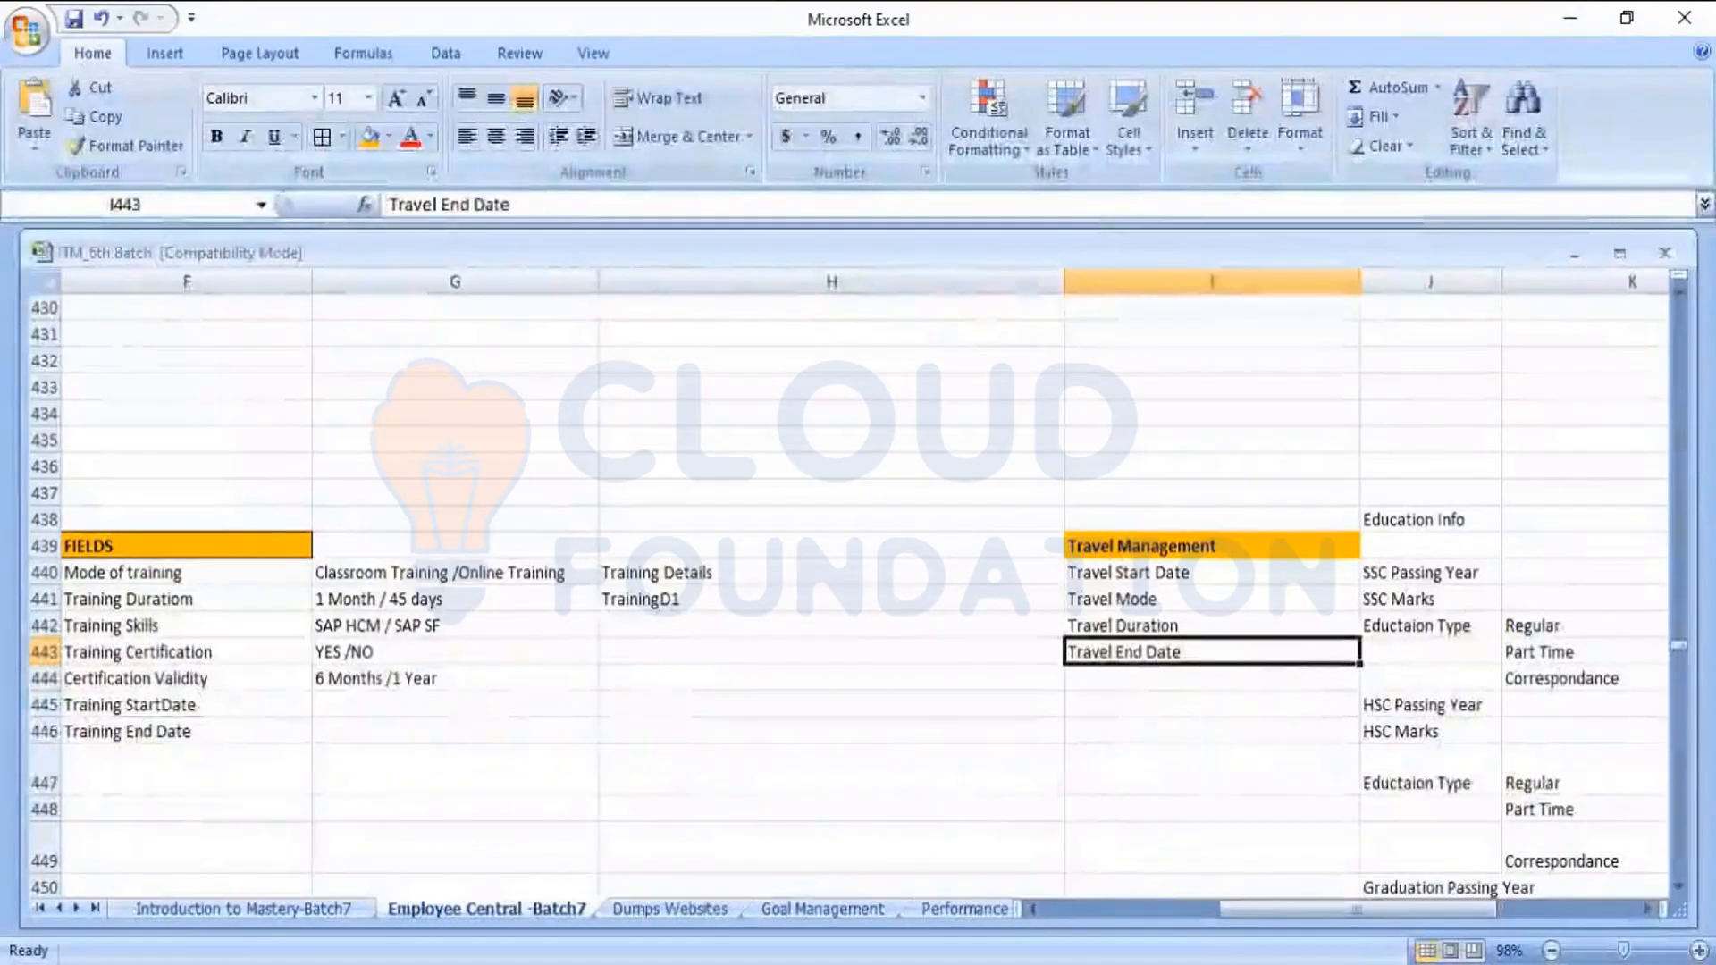
key(alt+Tab)
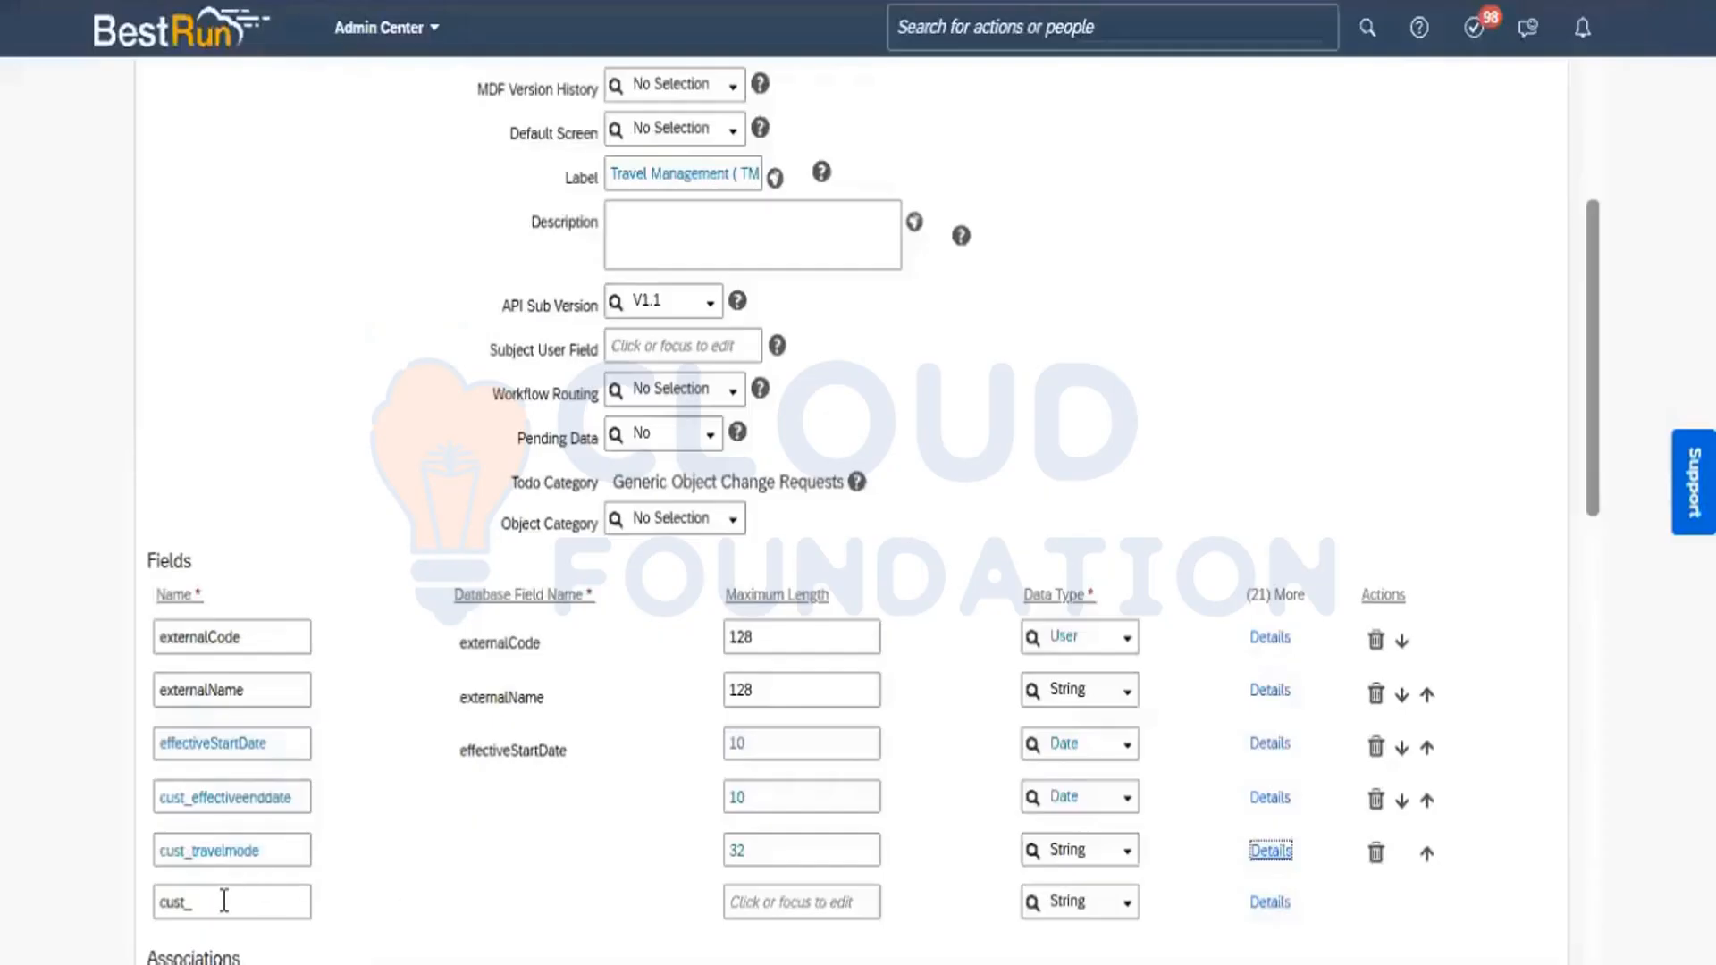
key(BackSpace)
key(BackSpace)
key(BackSpace)
key(BackSpace)
key(BackSpace)
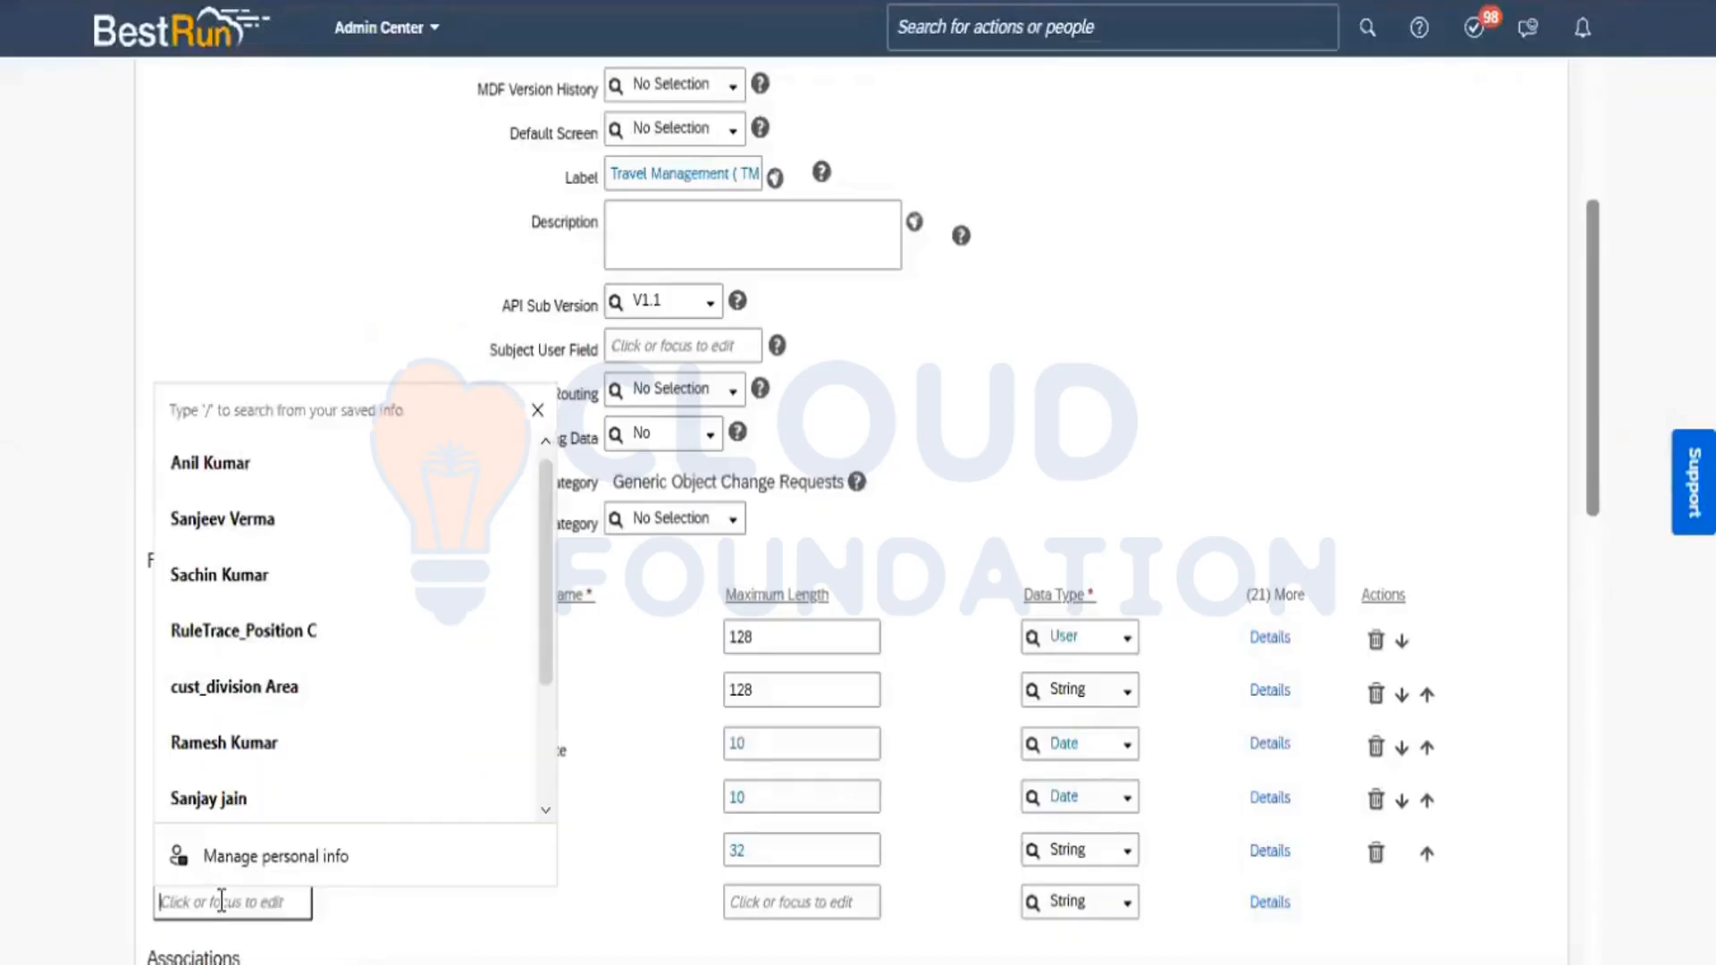
text(travel)
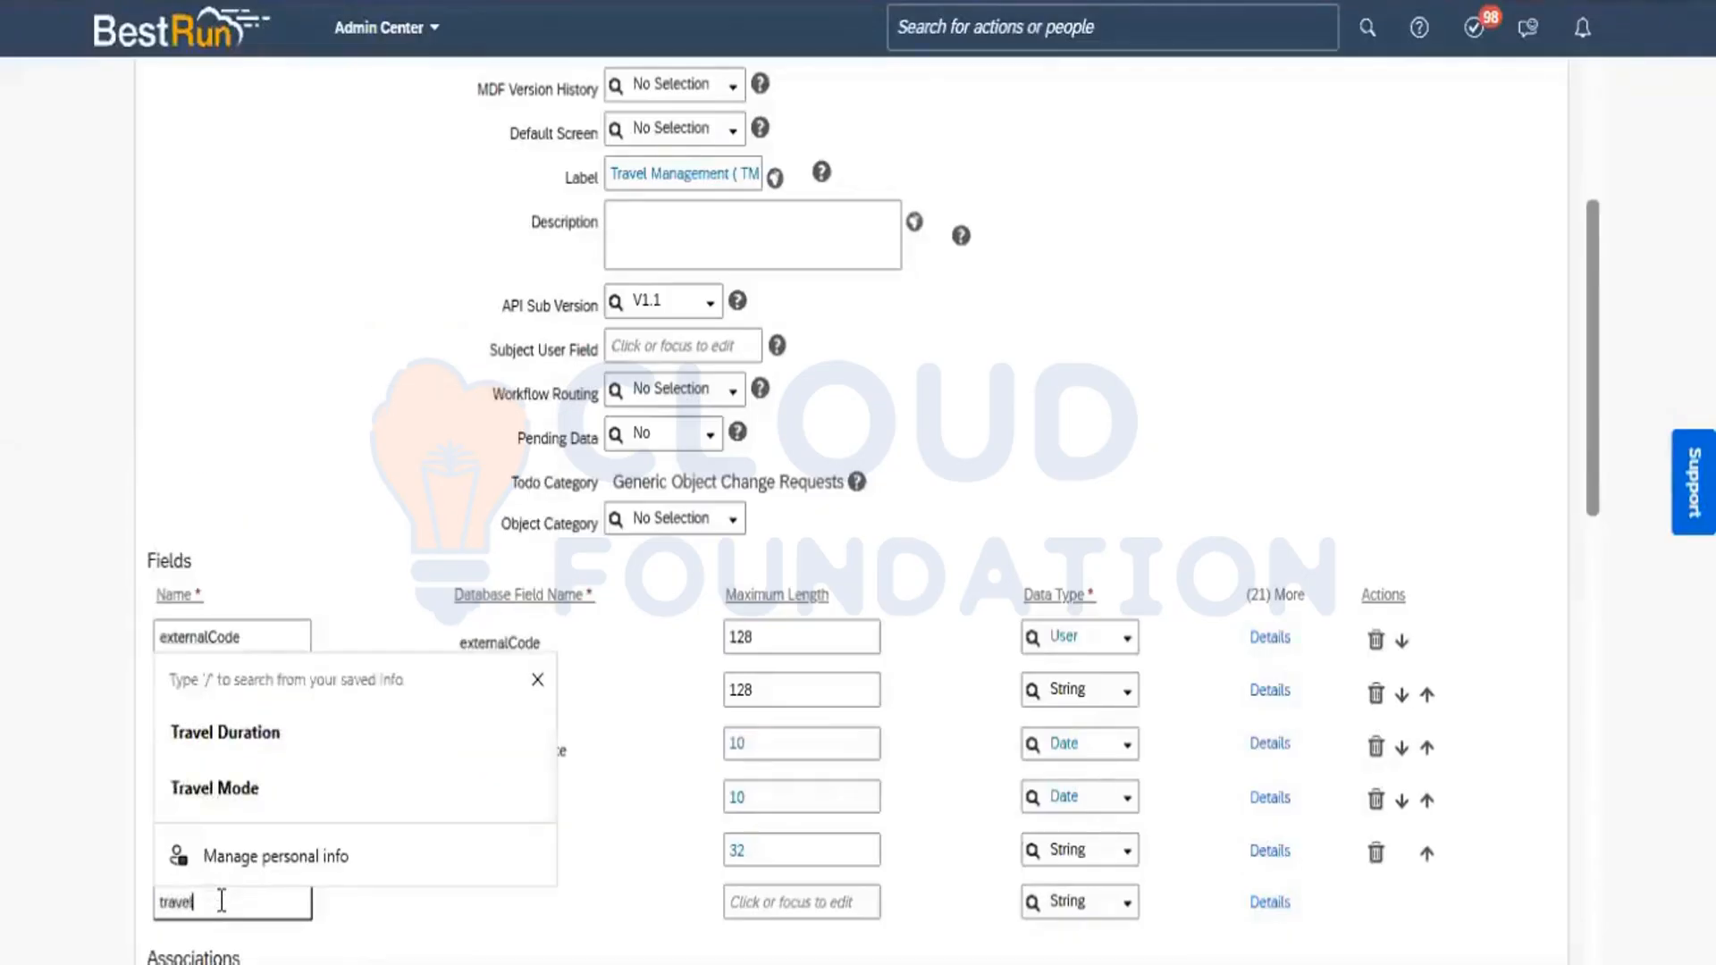
text(duratio)
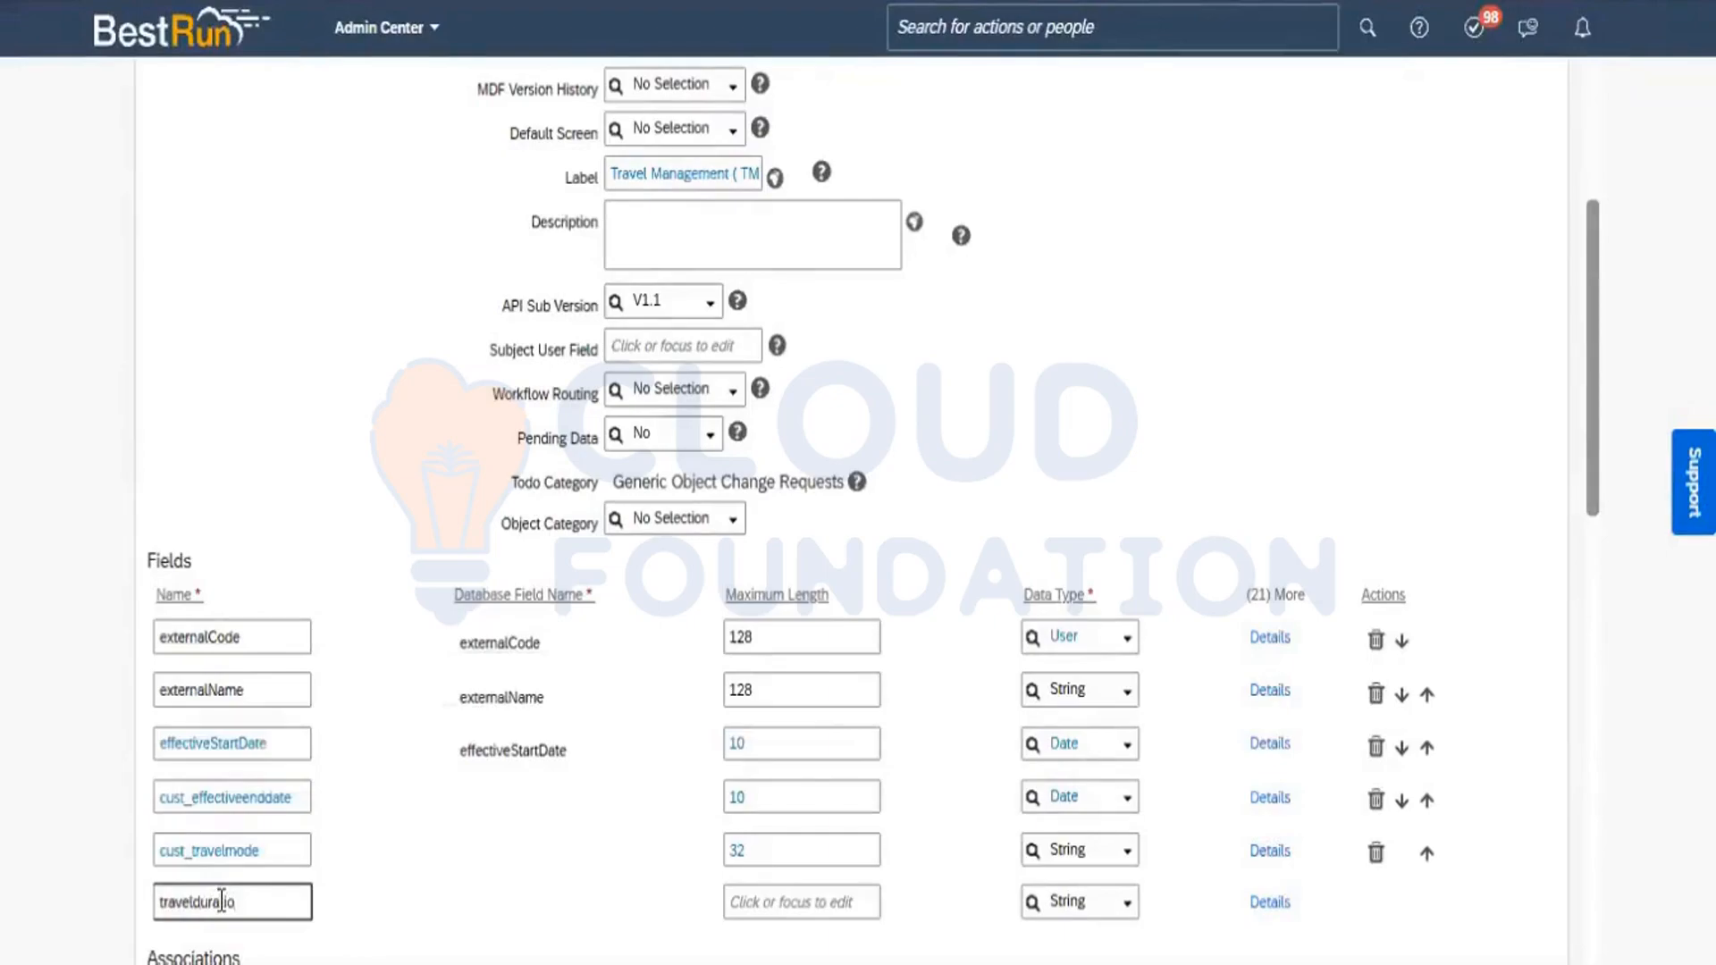
text(n)
click(483, 910)
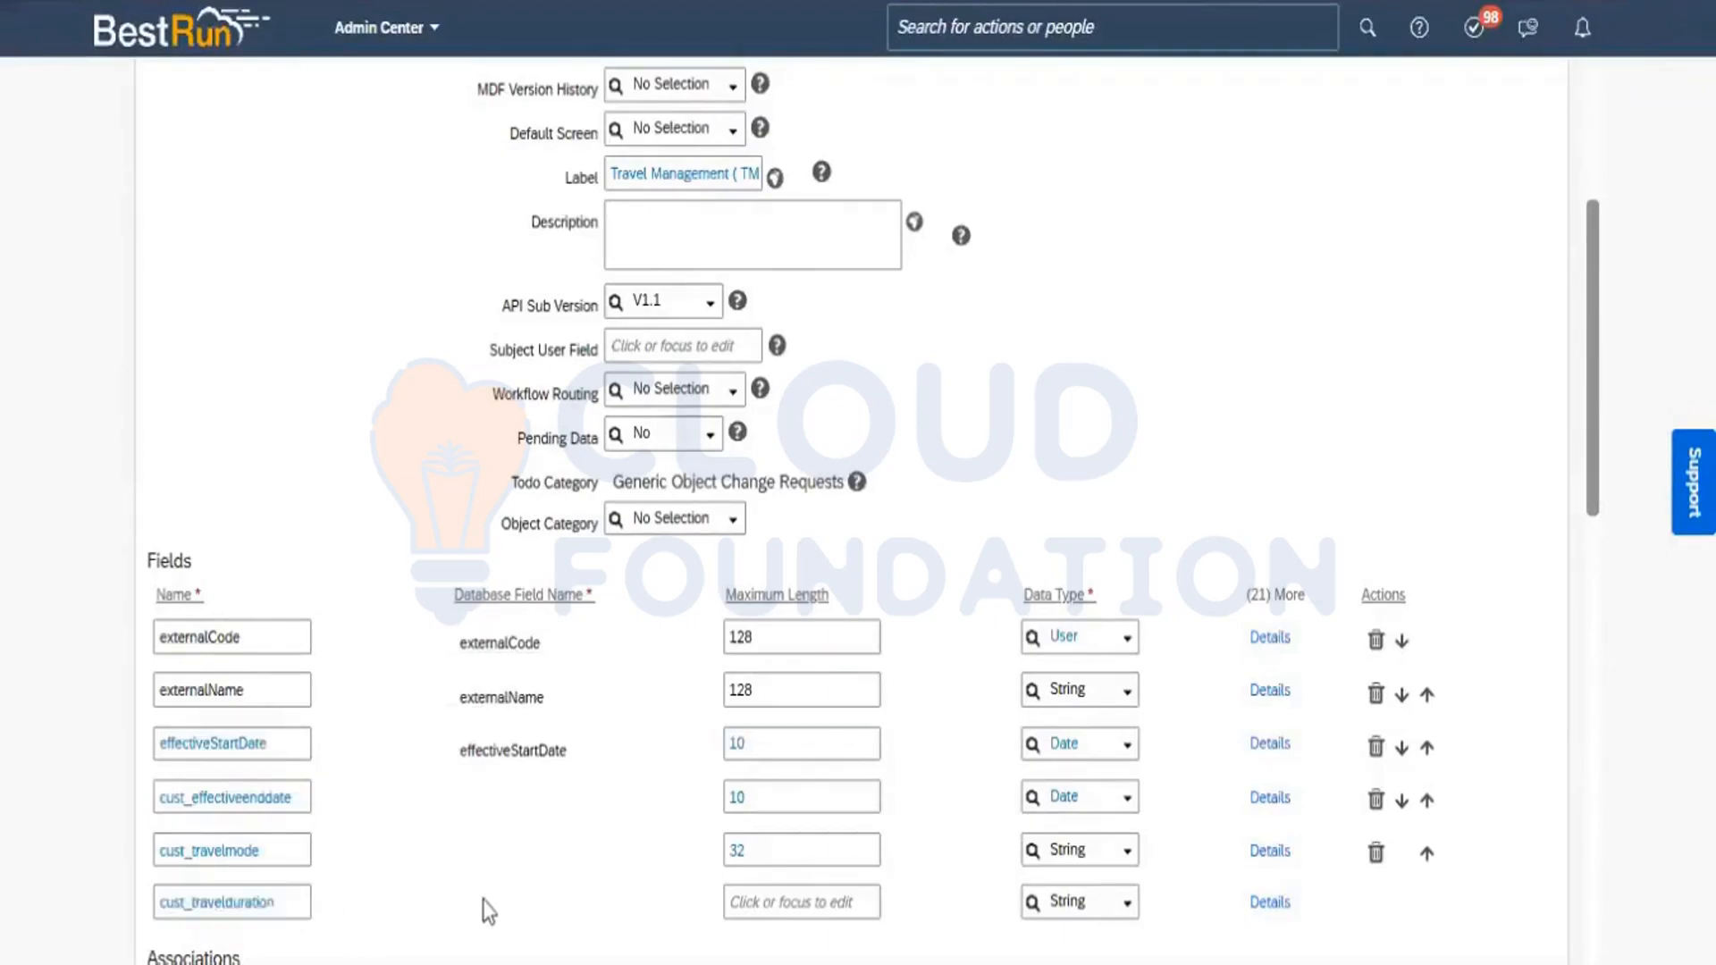
click(757, 906)
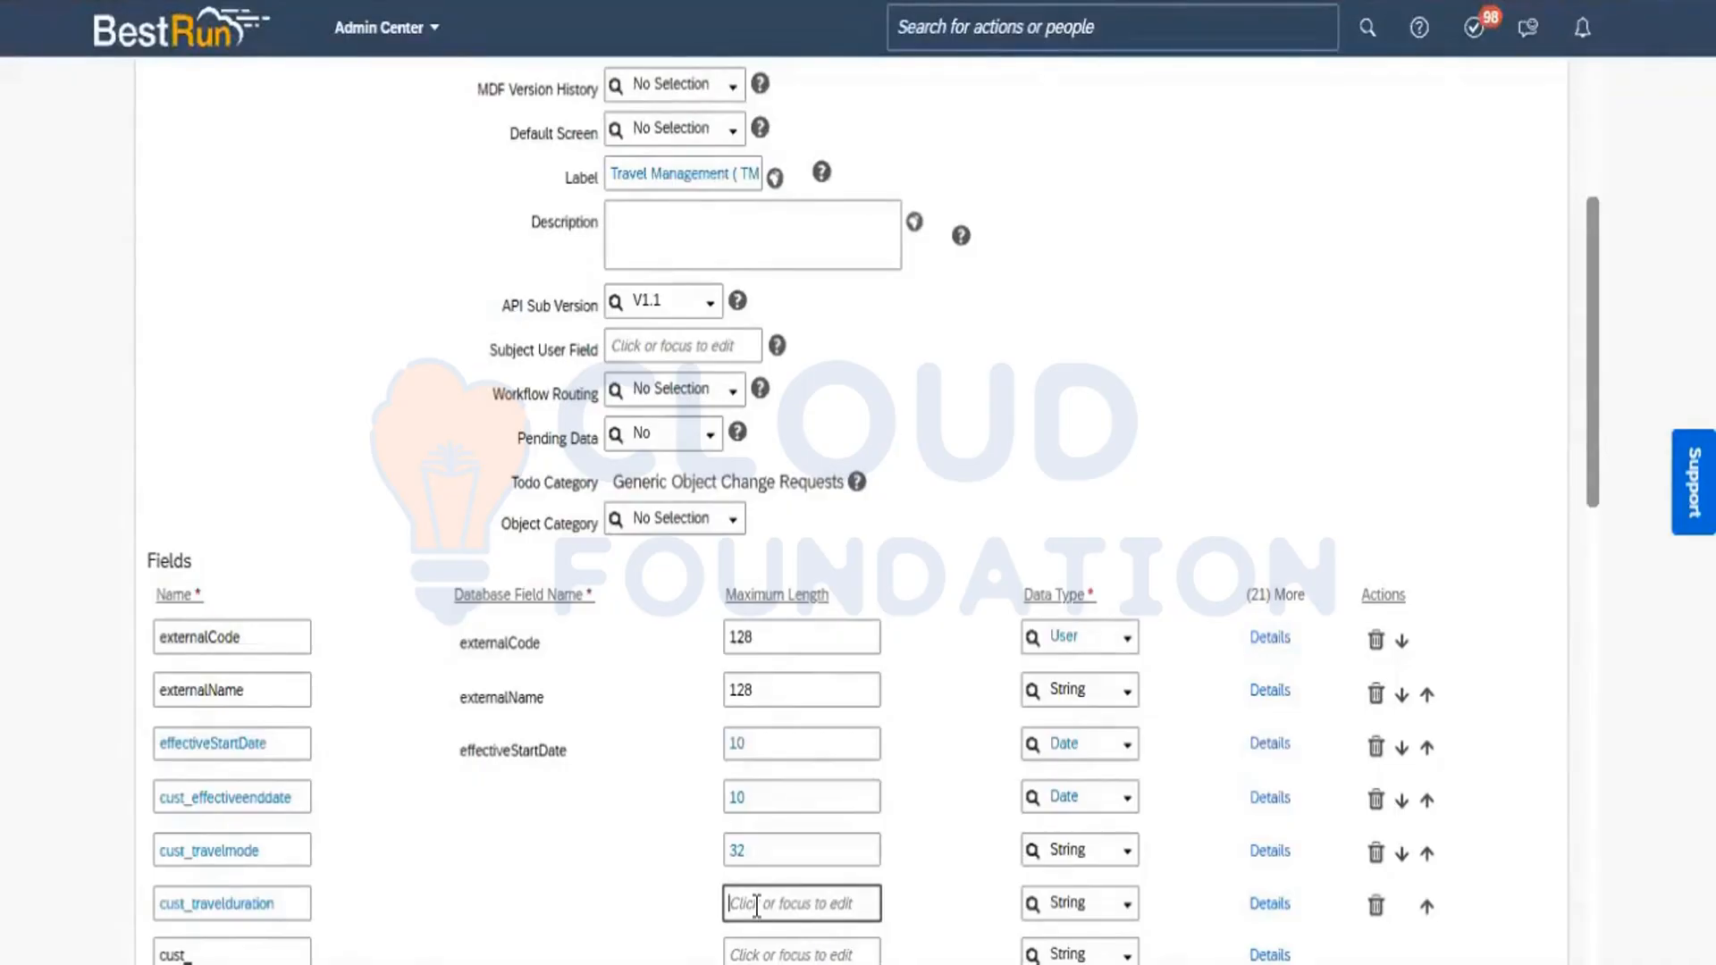
text(32)
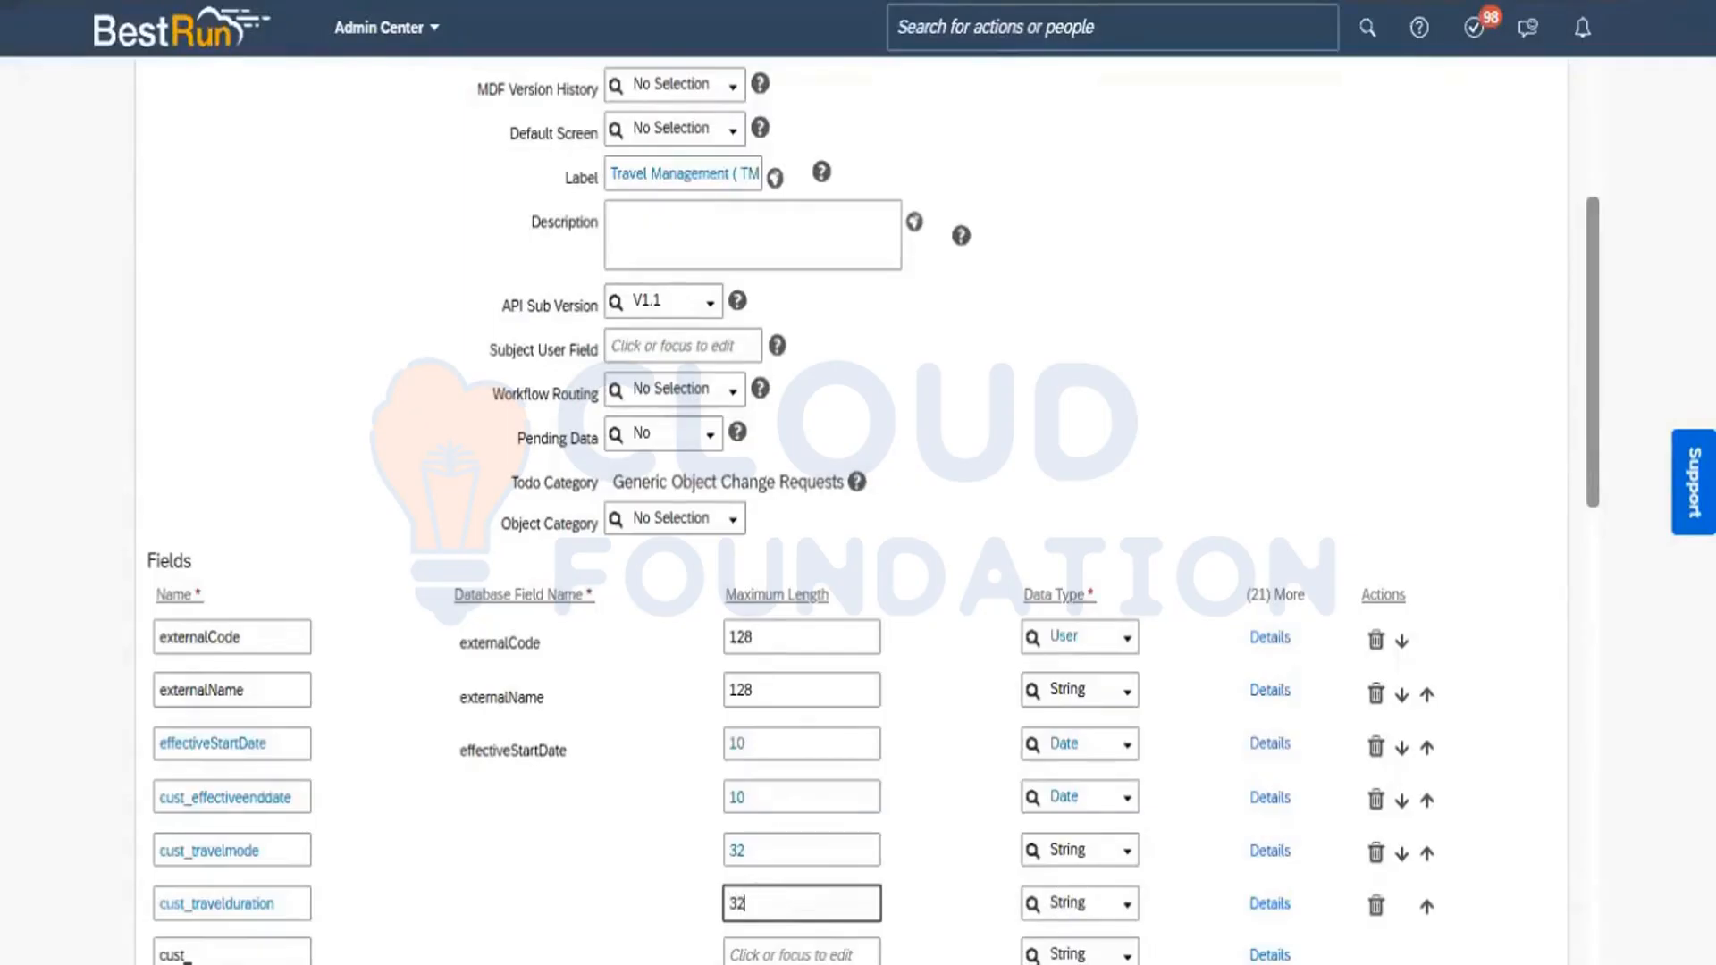
Set the Label in the cust_travelduration field's details to "Travel Duration"
click(1269, 903)
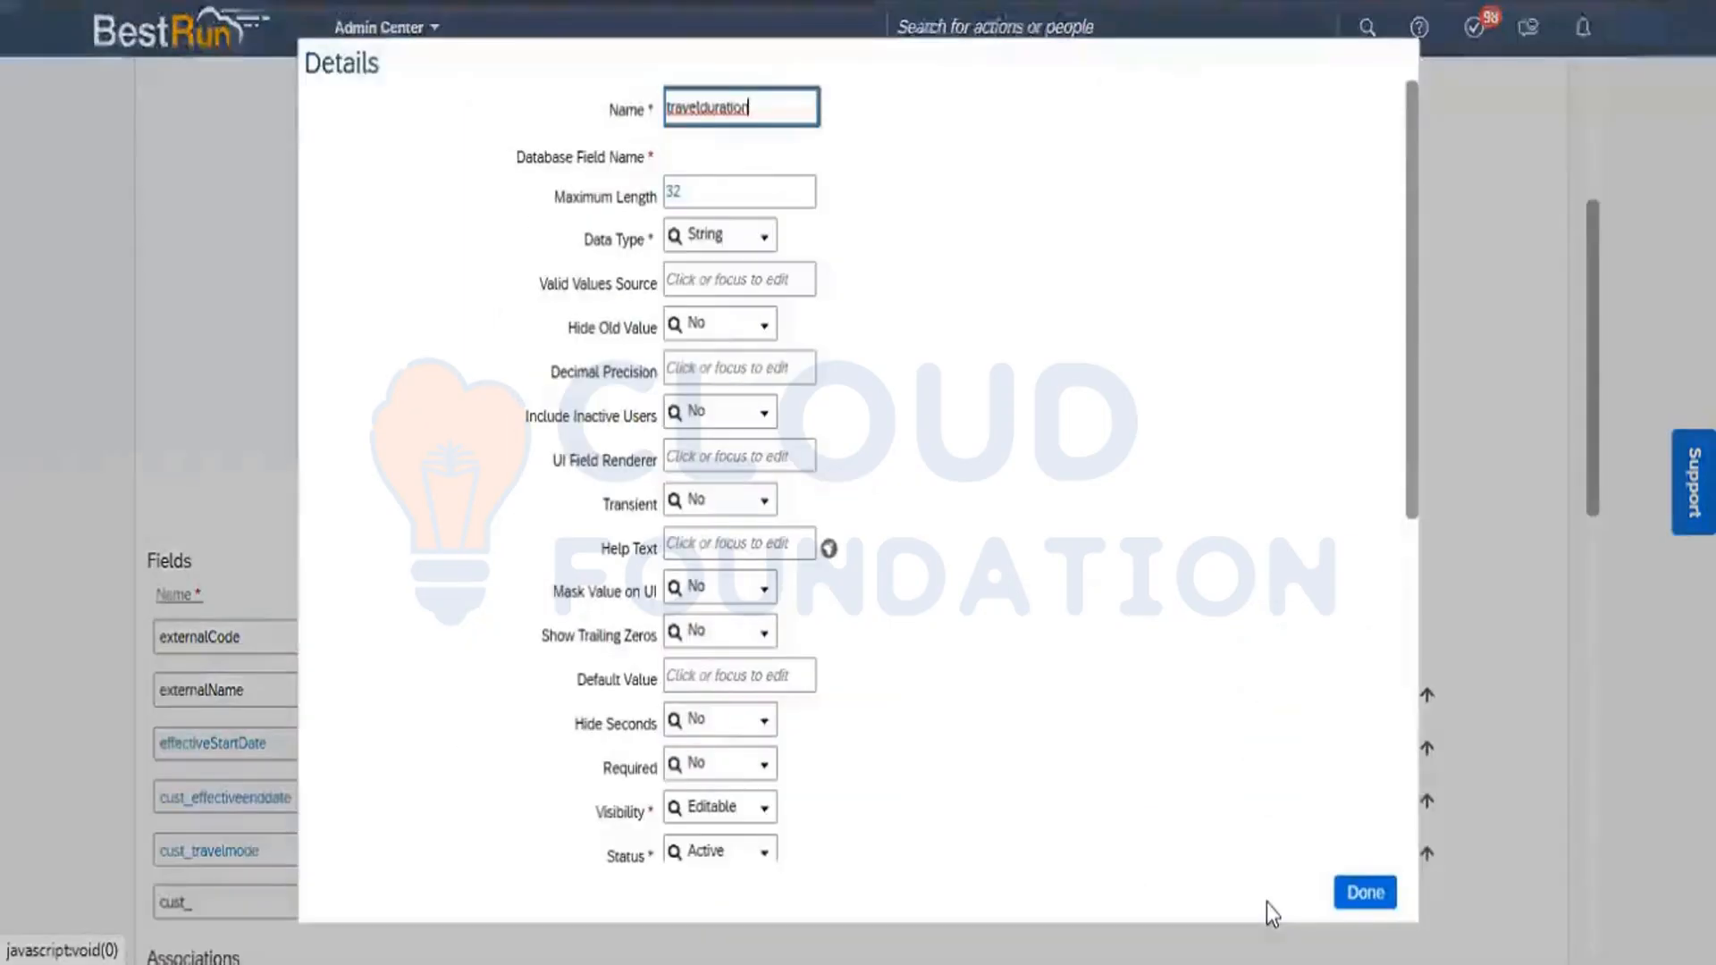
scroll(1404, 597, down, 5)
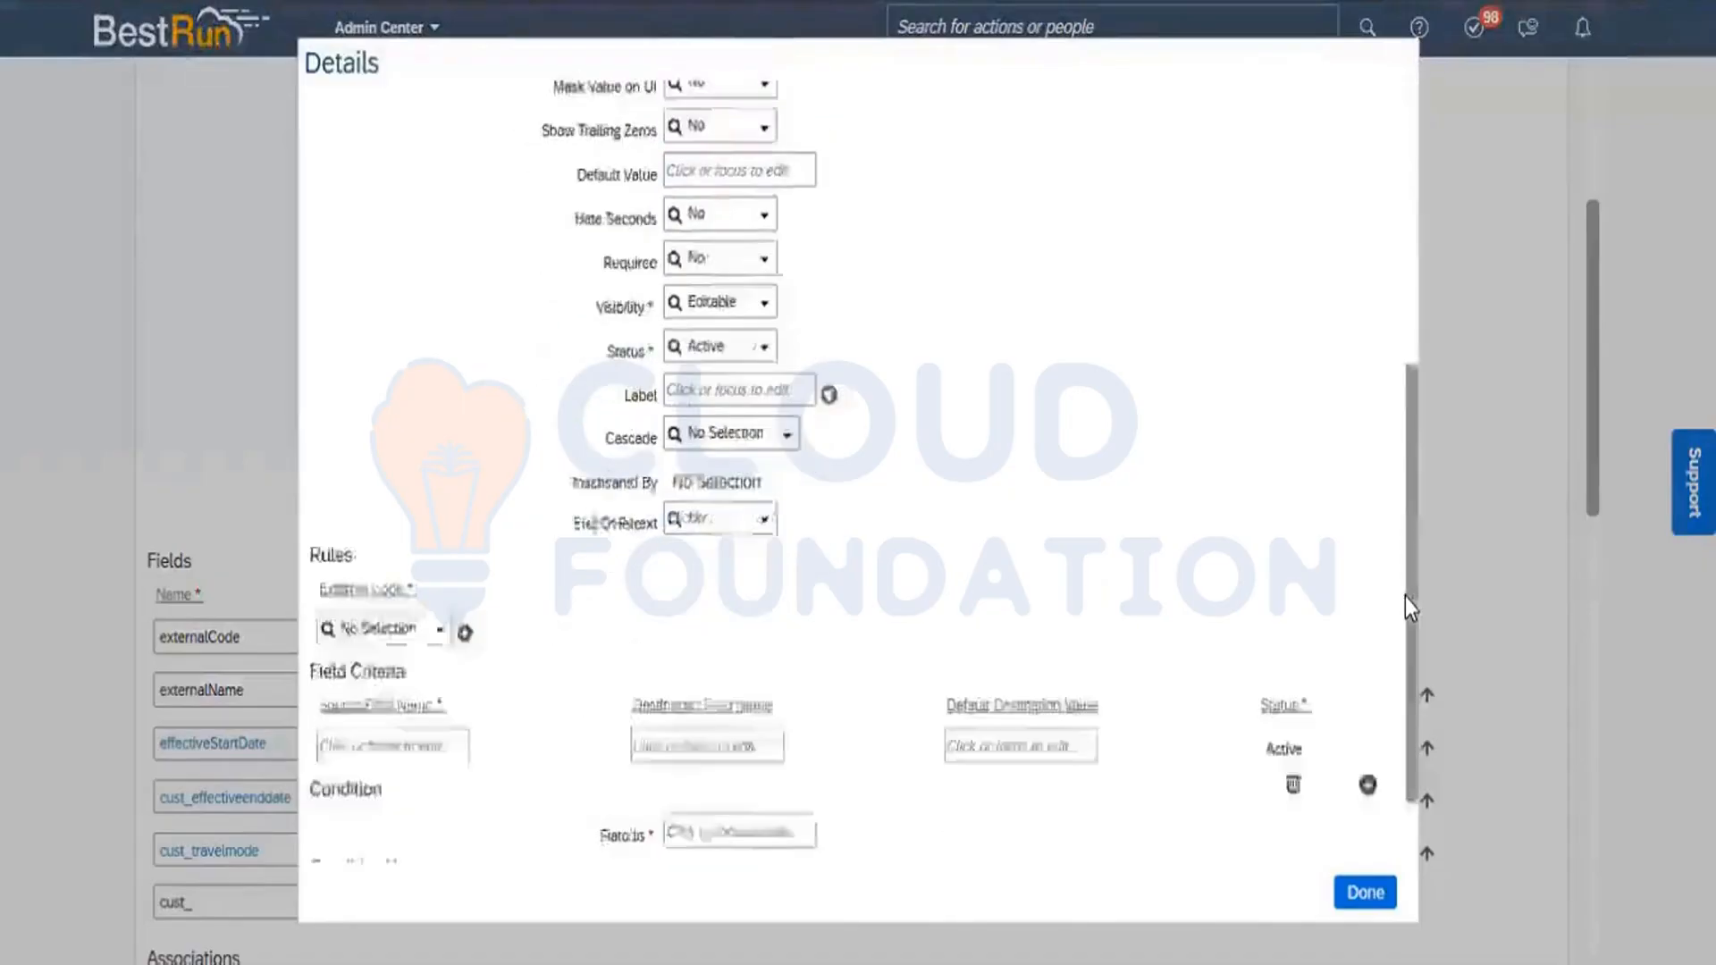
click(701, 282)
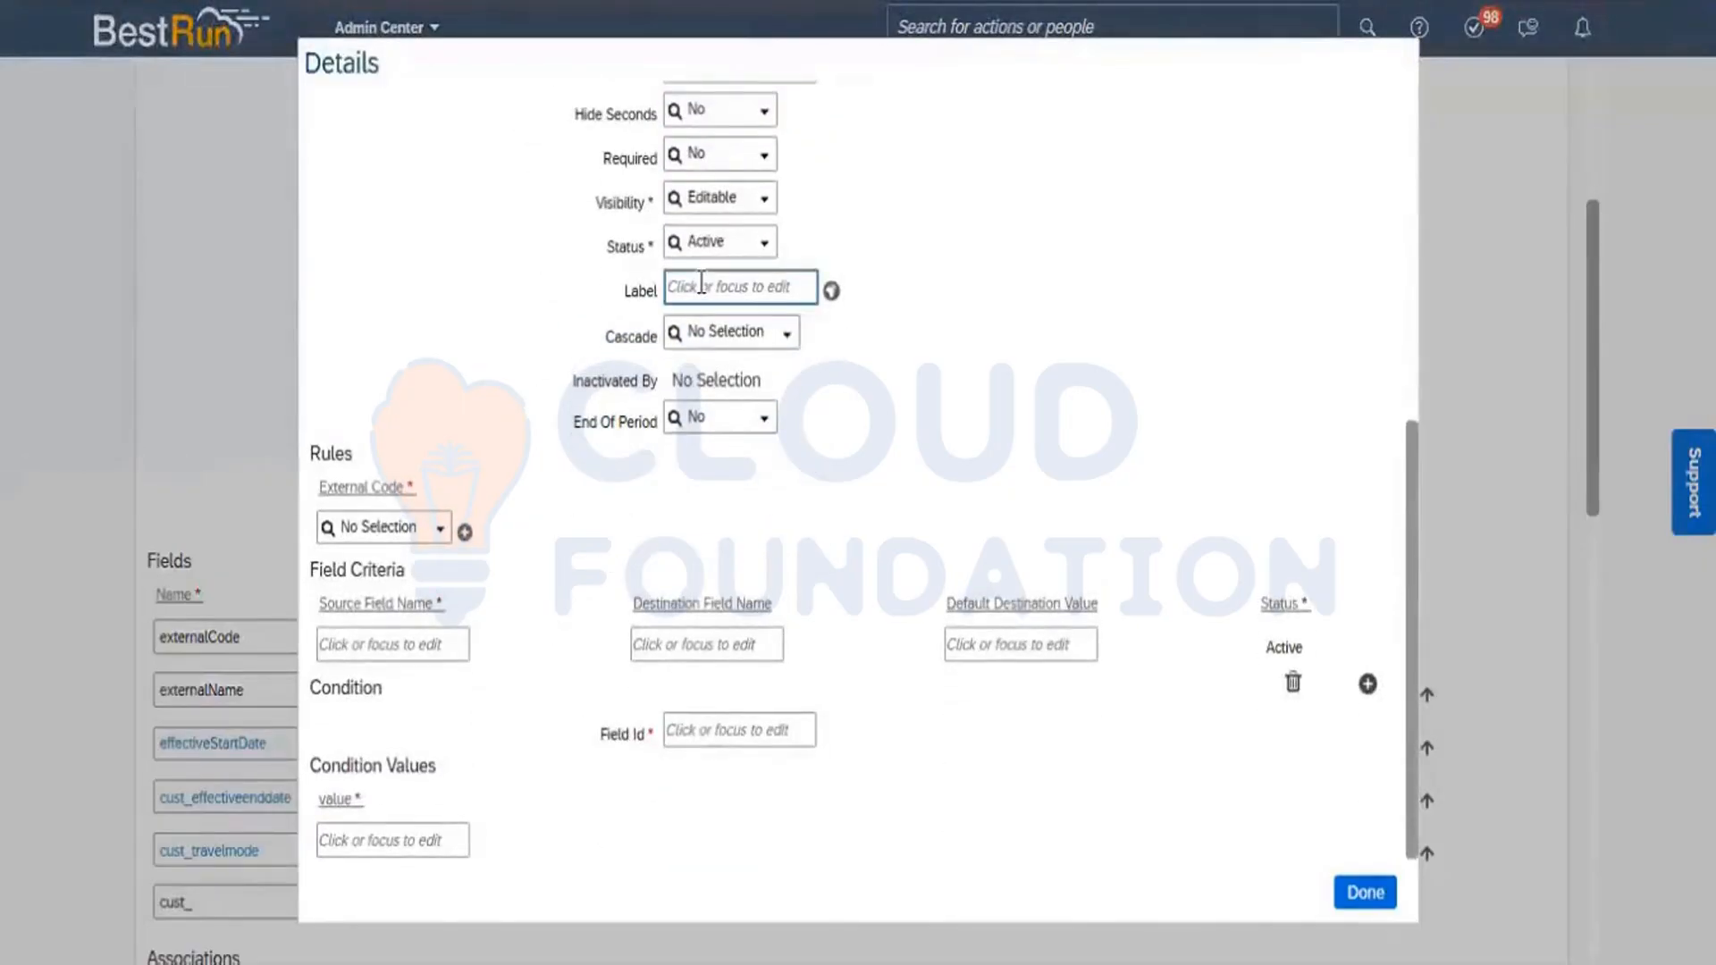
text(Travel)
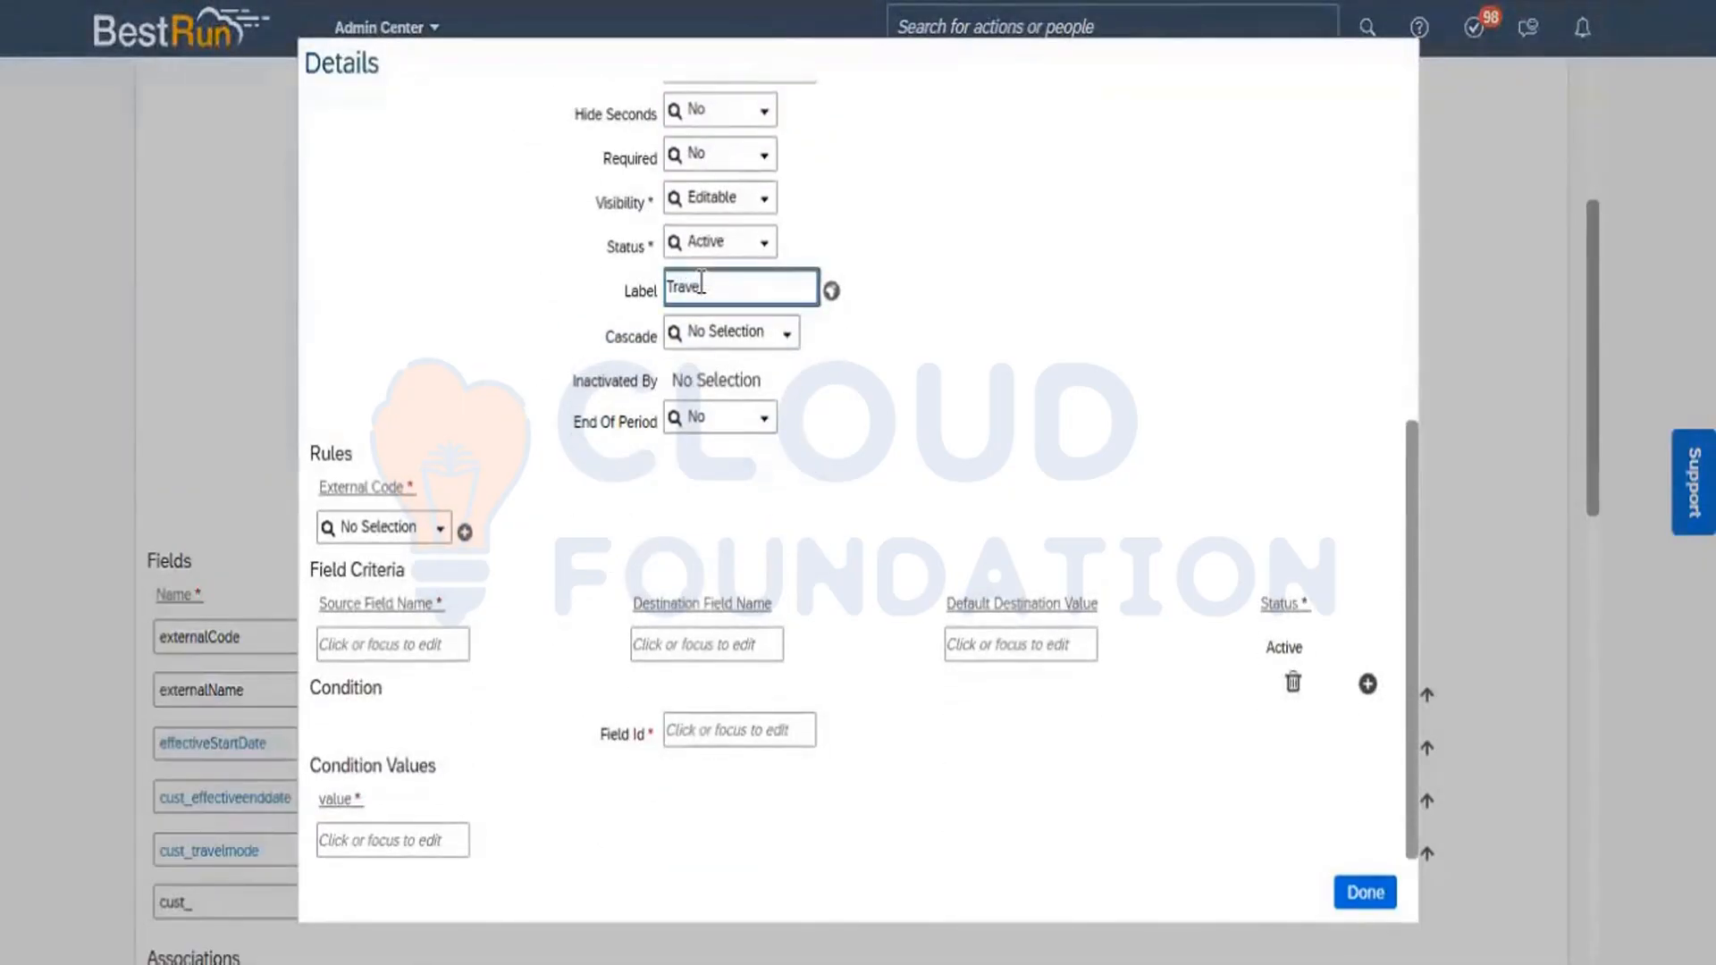
text( Duration)
Copy the travel duration label into its translations, setting Default Value and English (United Kingdom) to "Travel Duration", and close the field's details
key(ctrl+a)
key(ctrl+c)
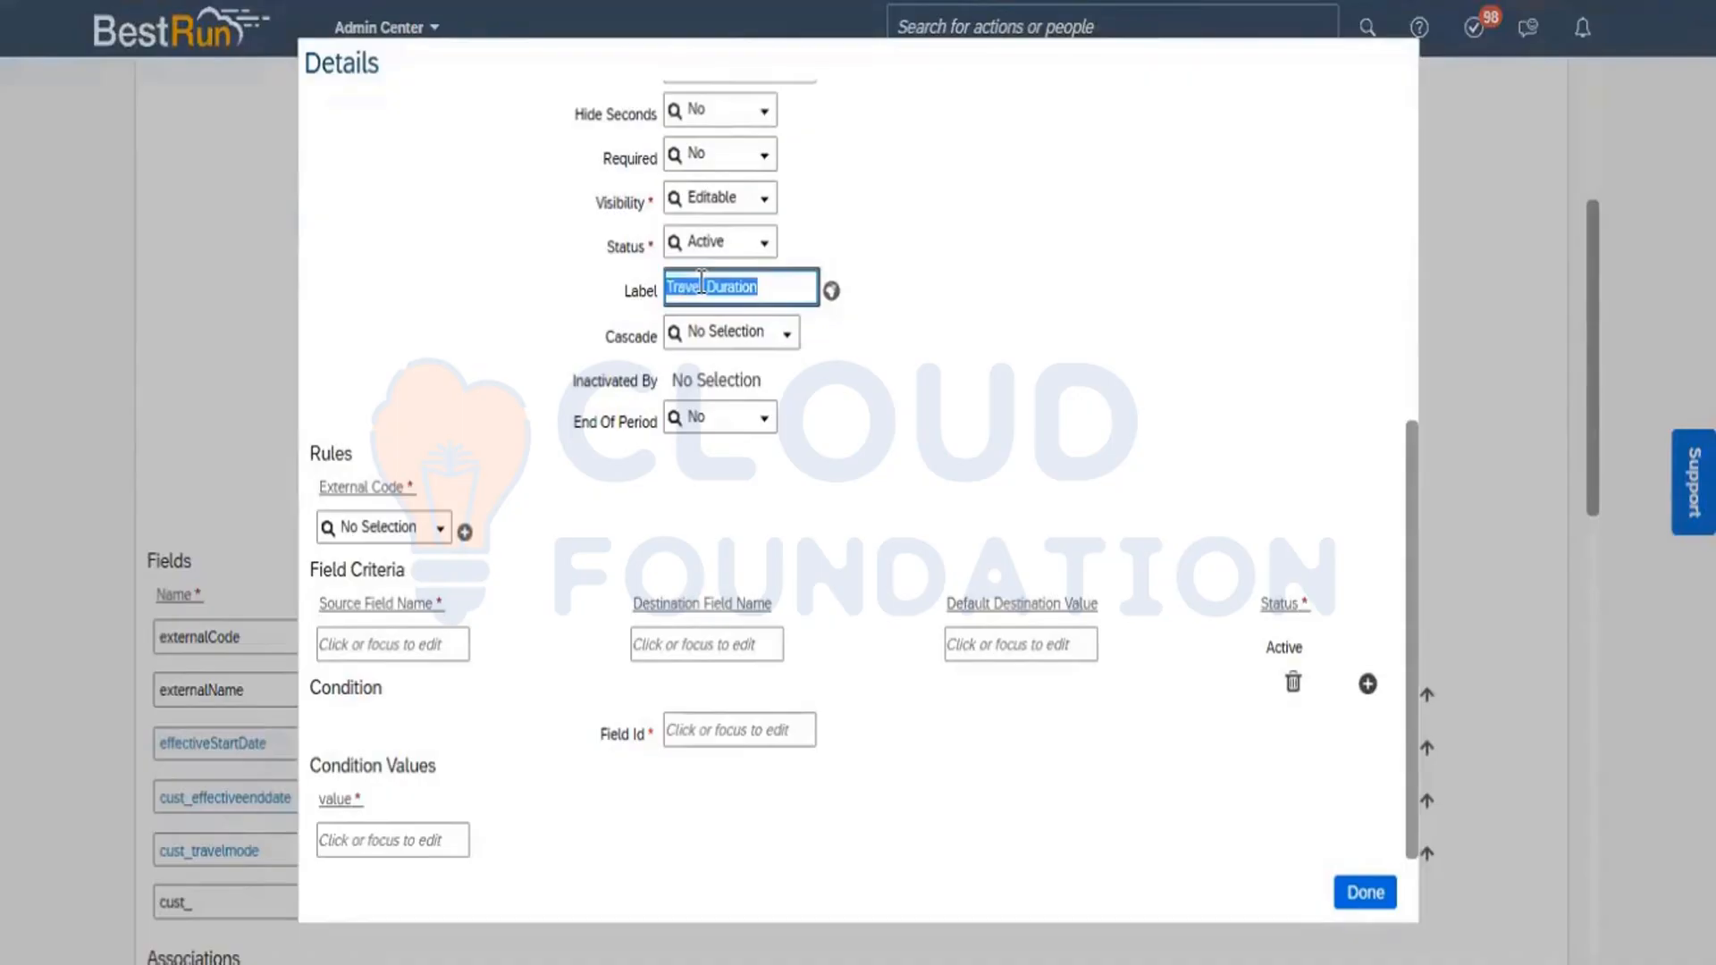
click(829, 291)
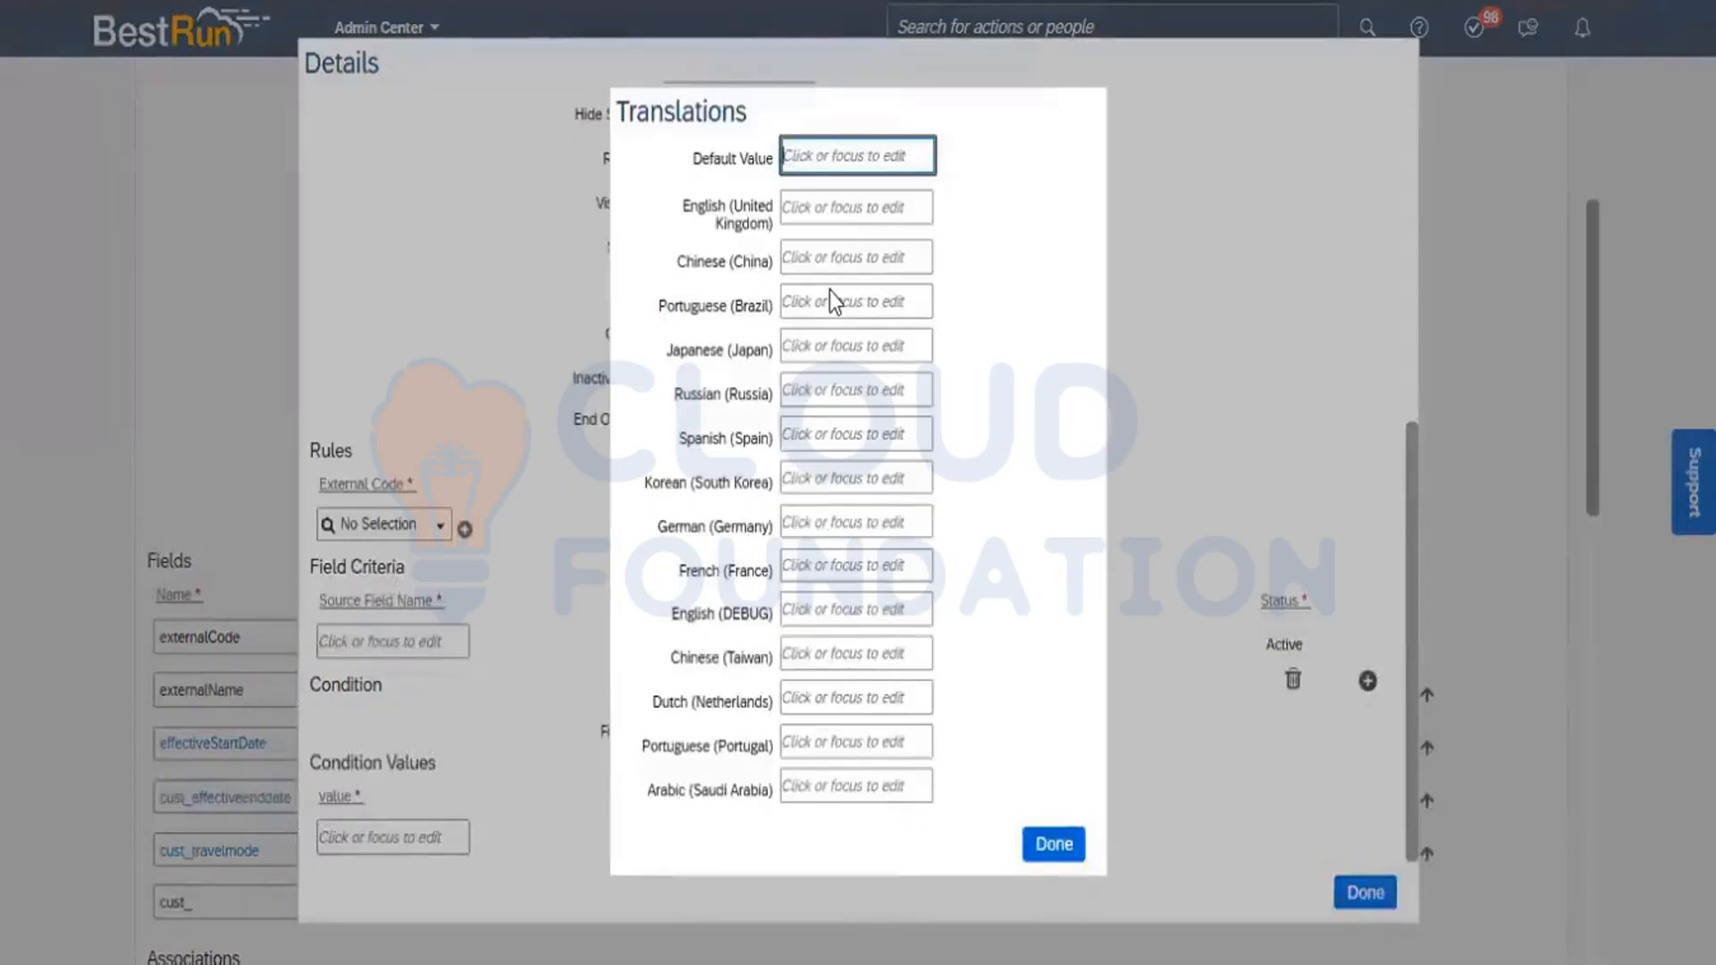
click(816, 210)
key(ctrl+v)
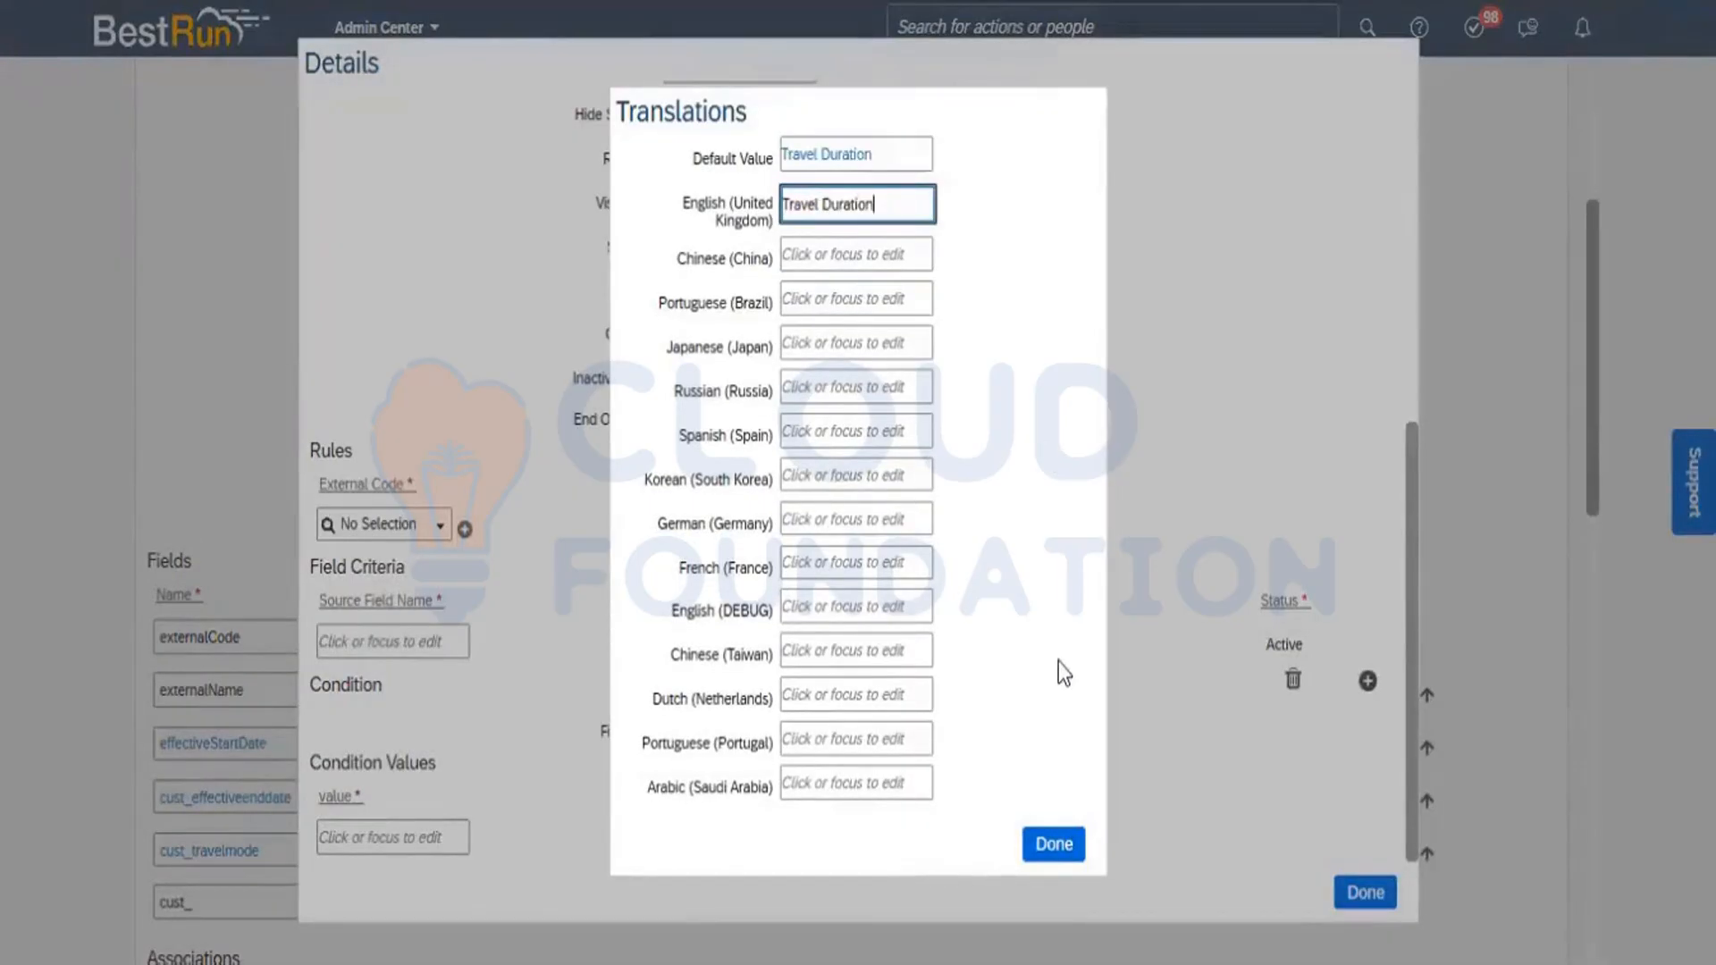
click(1047, 840)
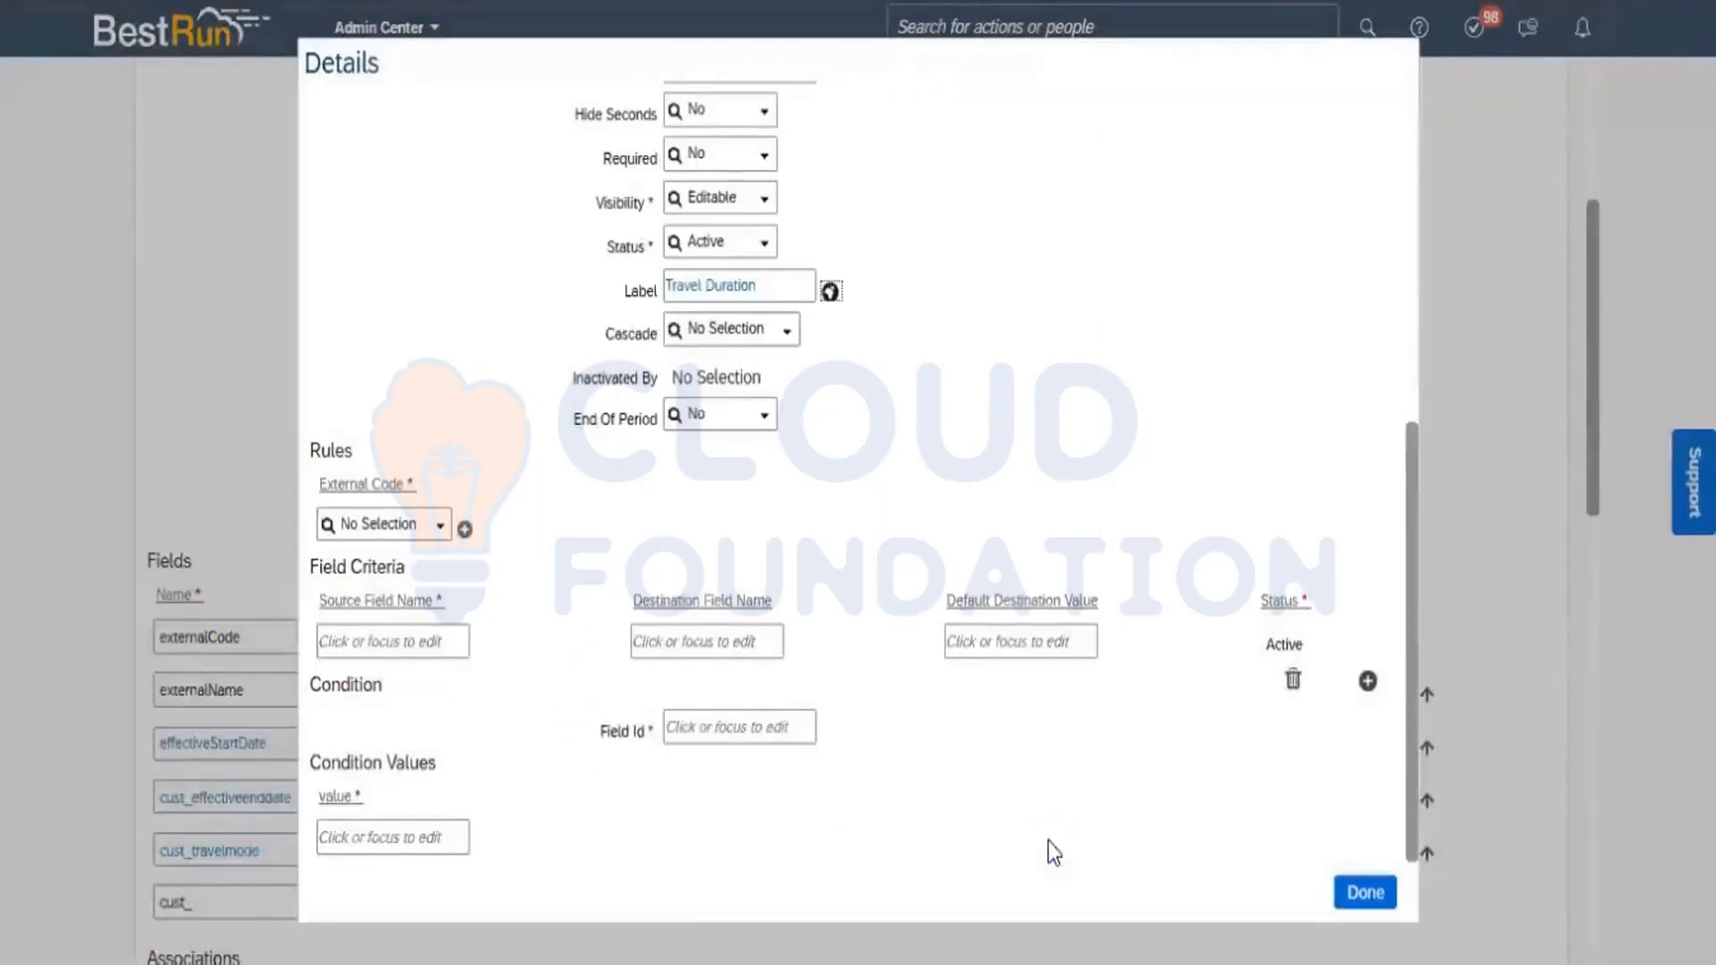
click(791, 279)
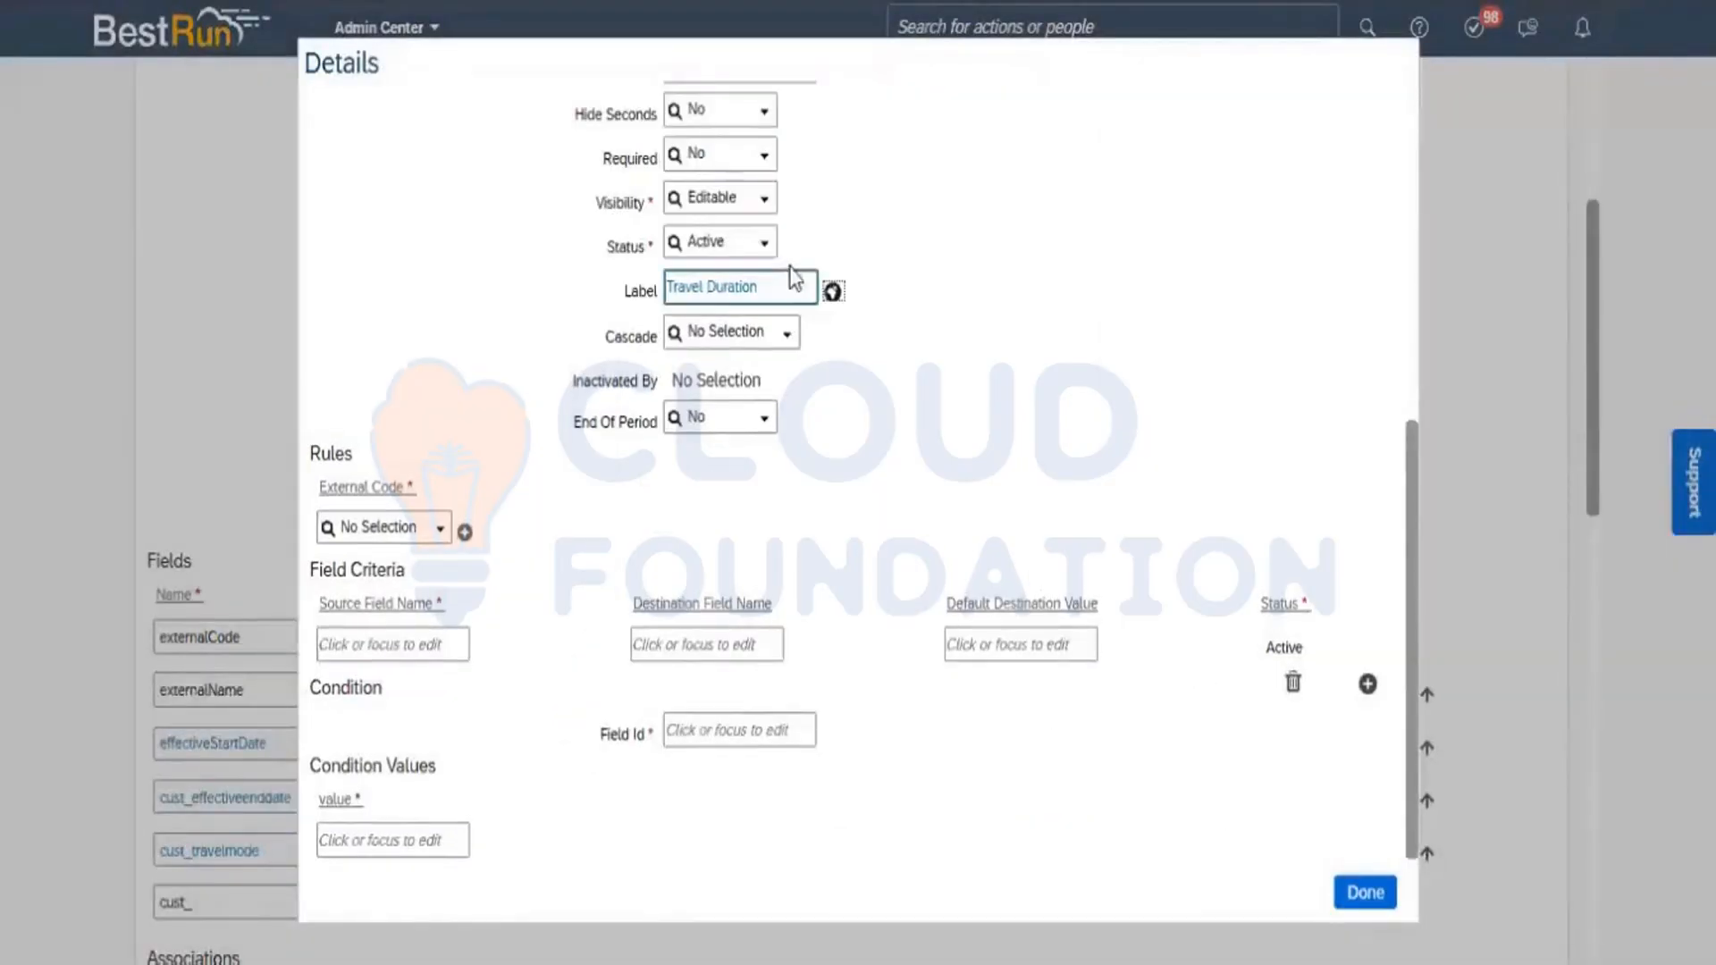
click(847, 261)
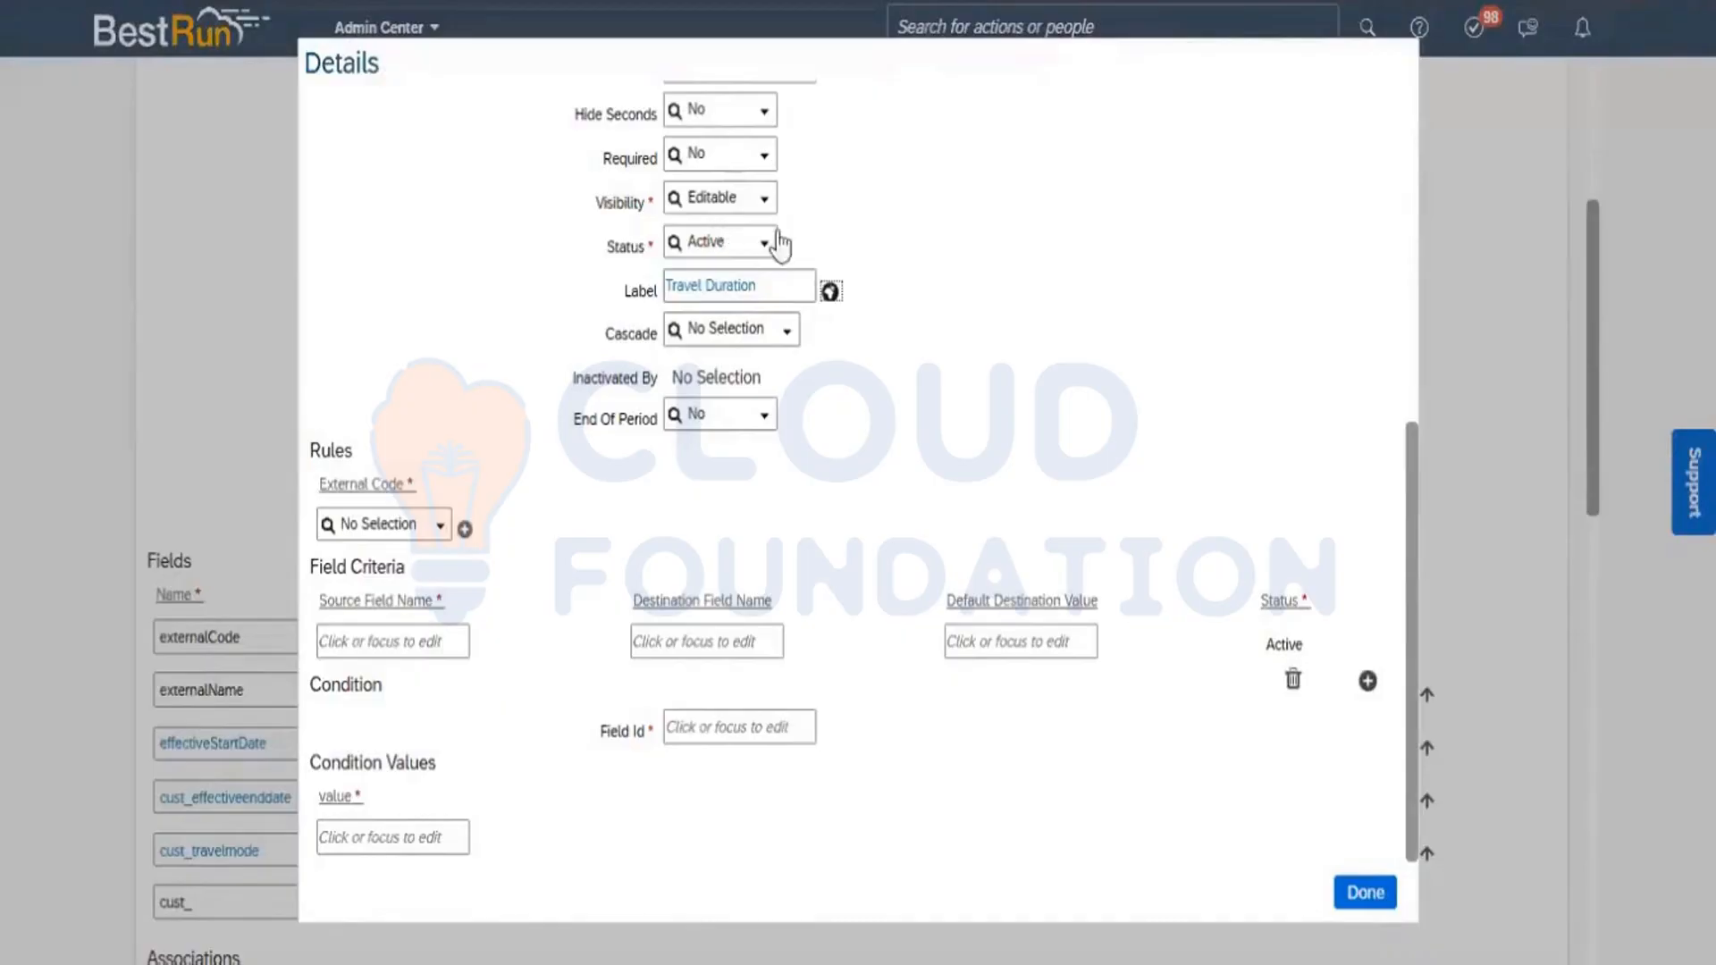
click(1351, 894)
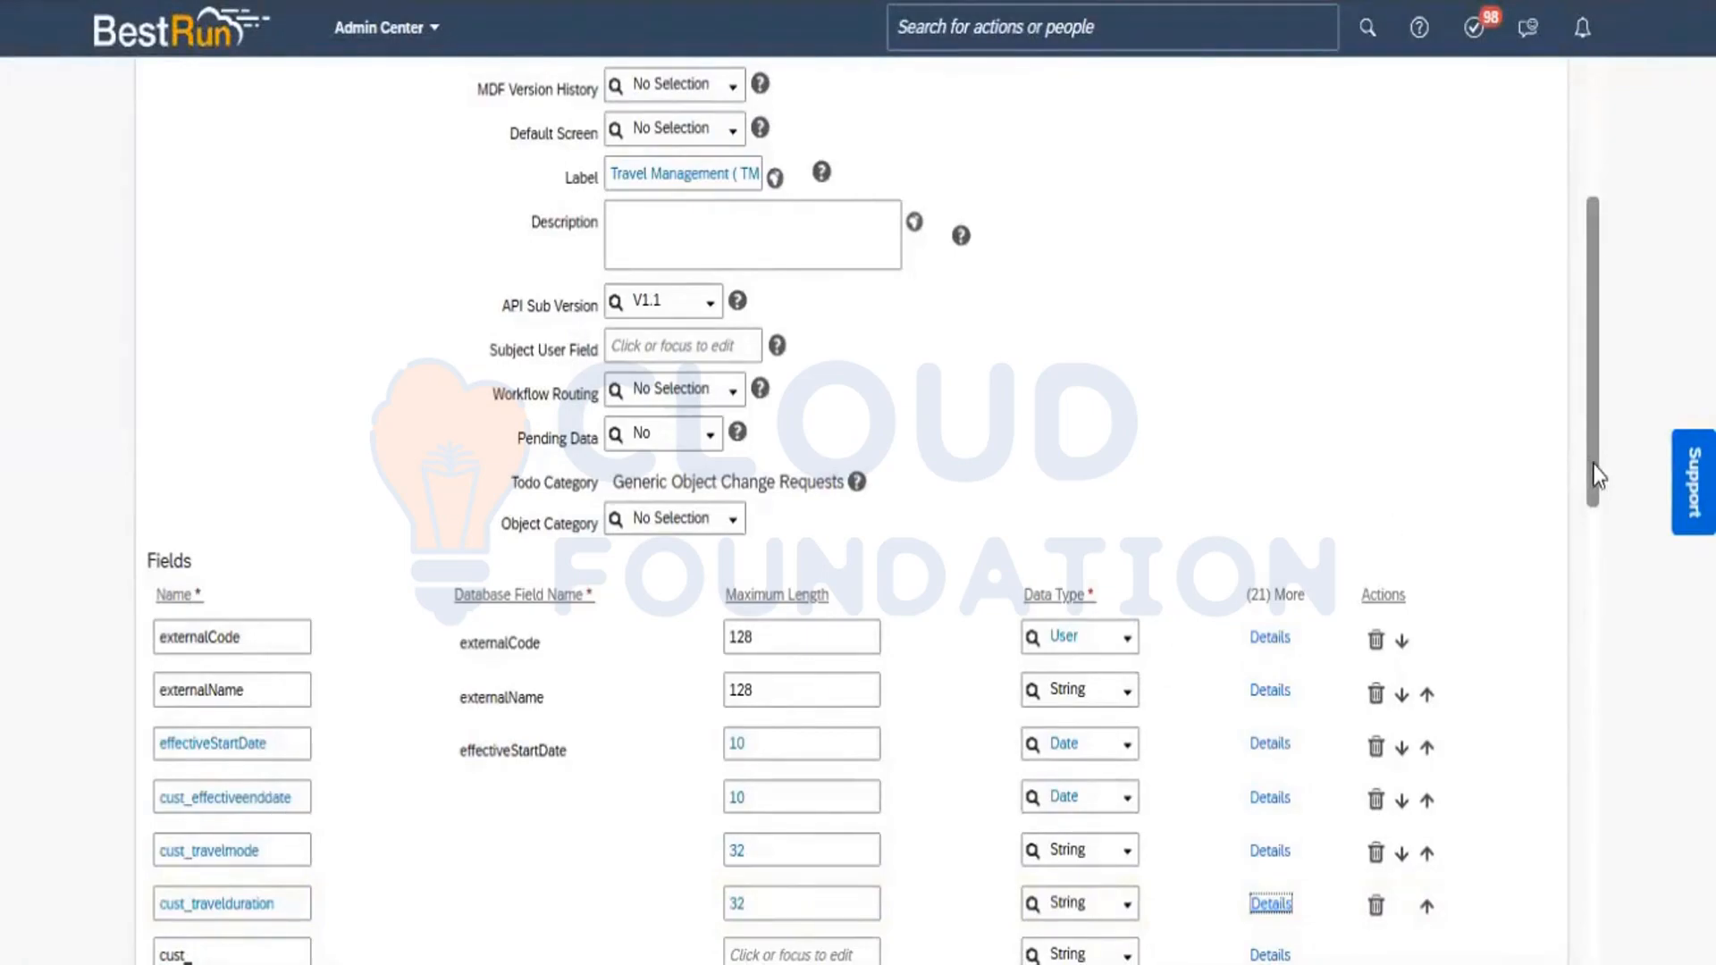
Review the Travel Management object definition from its header to its rules, save it, and acknowledge the role-based permission notice
drag(1598, 476, 1595, 335)
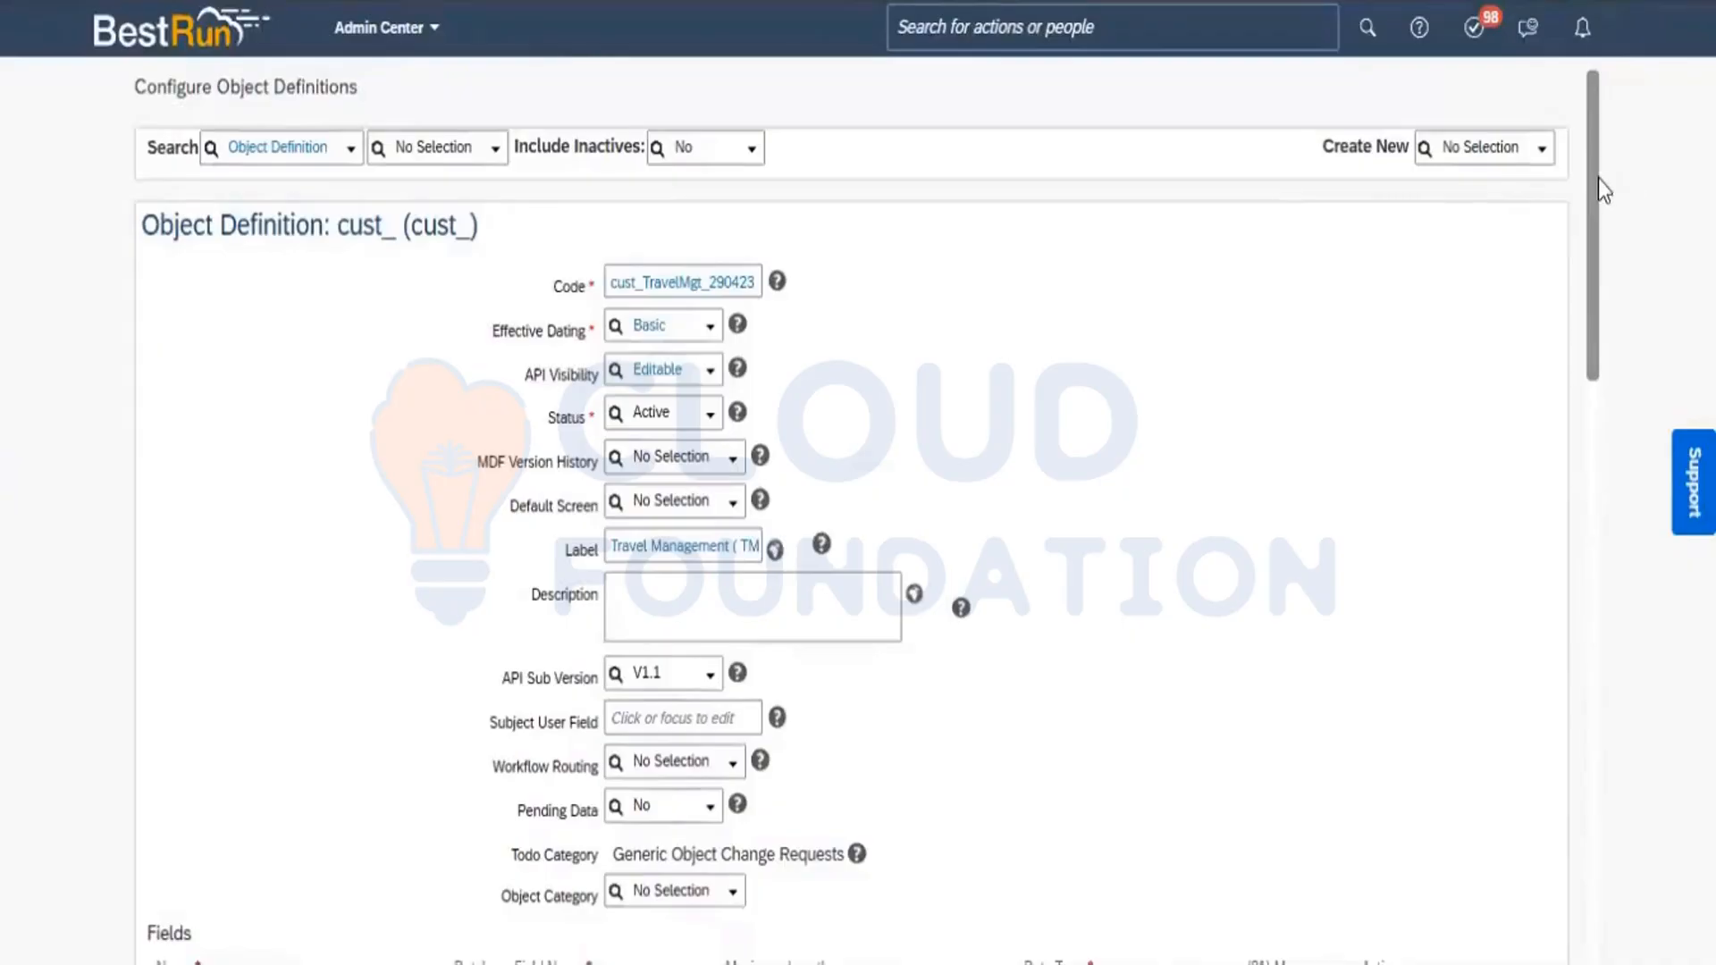
drag(1596, 197, 1628, 823)
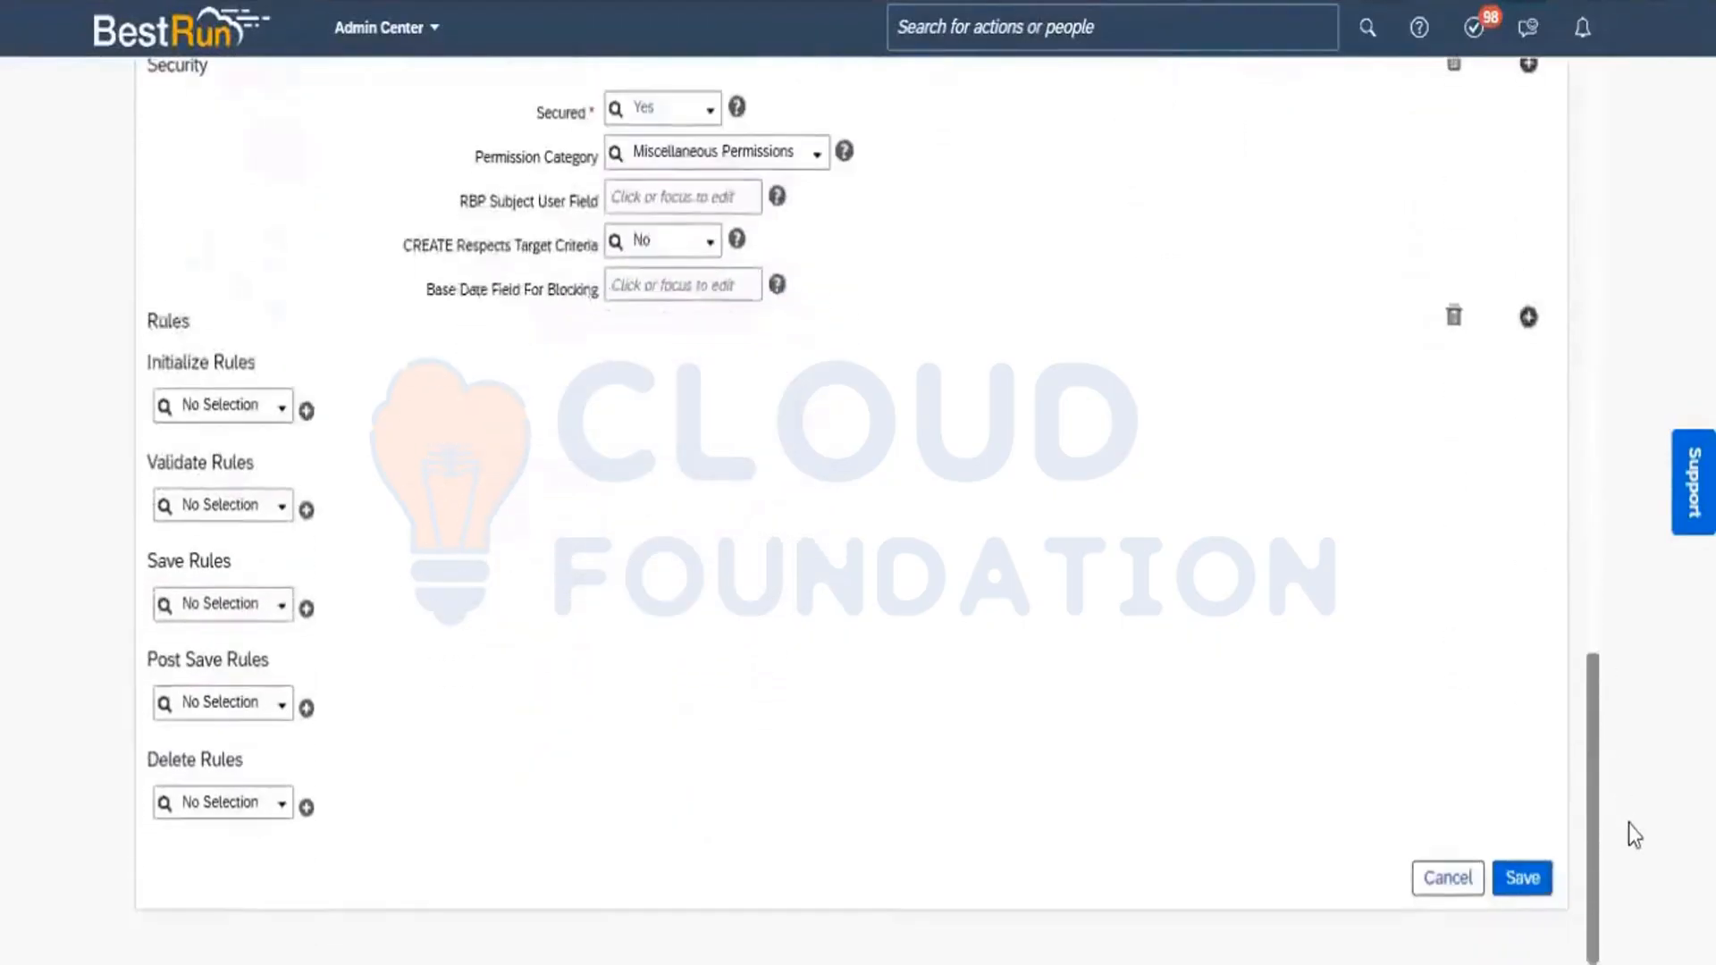
click(1517, 886)
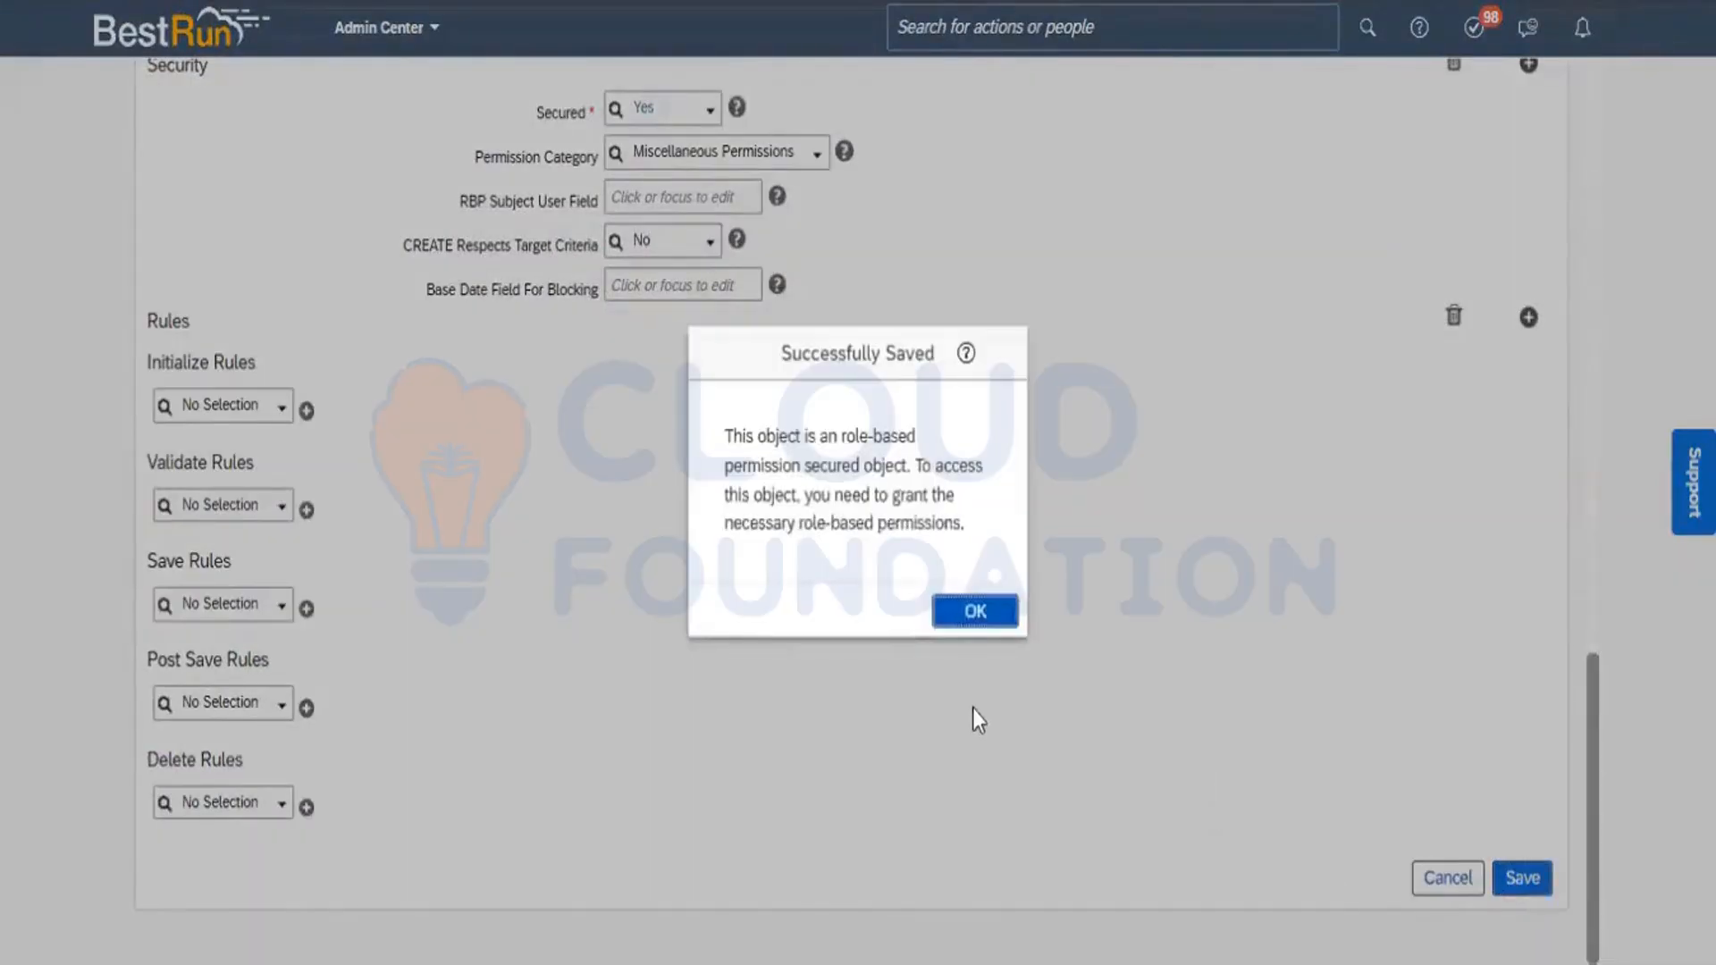
click(958, 611)
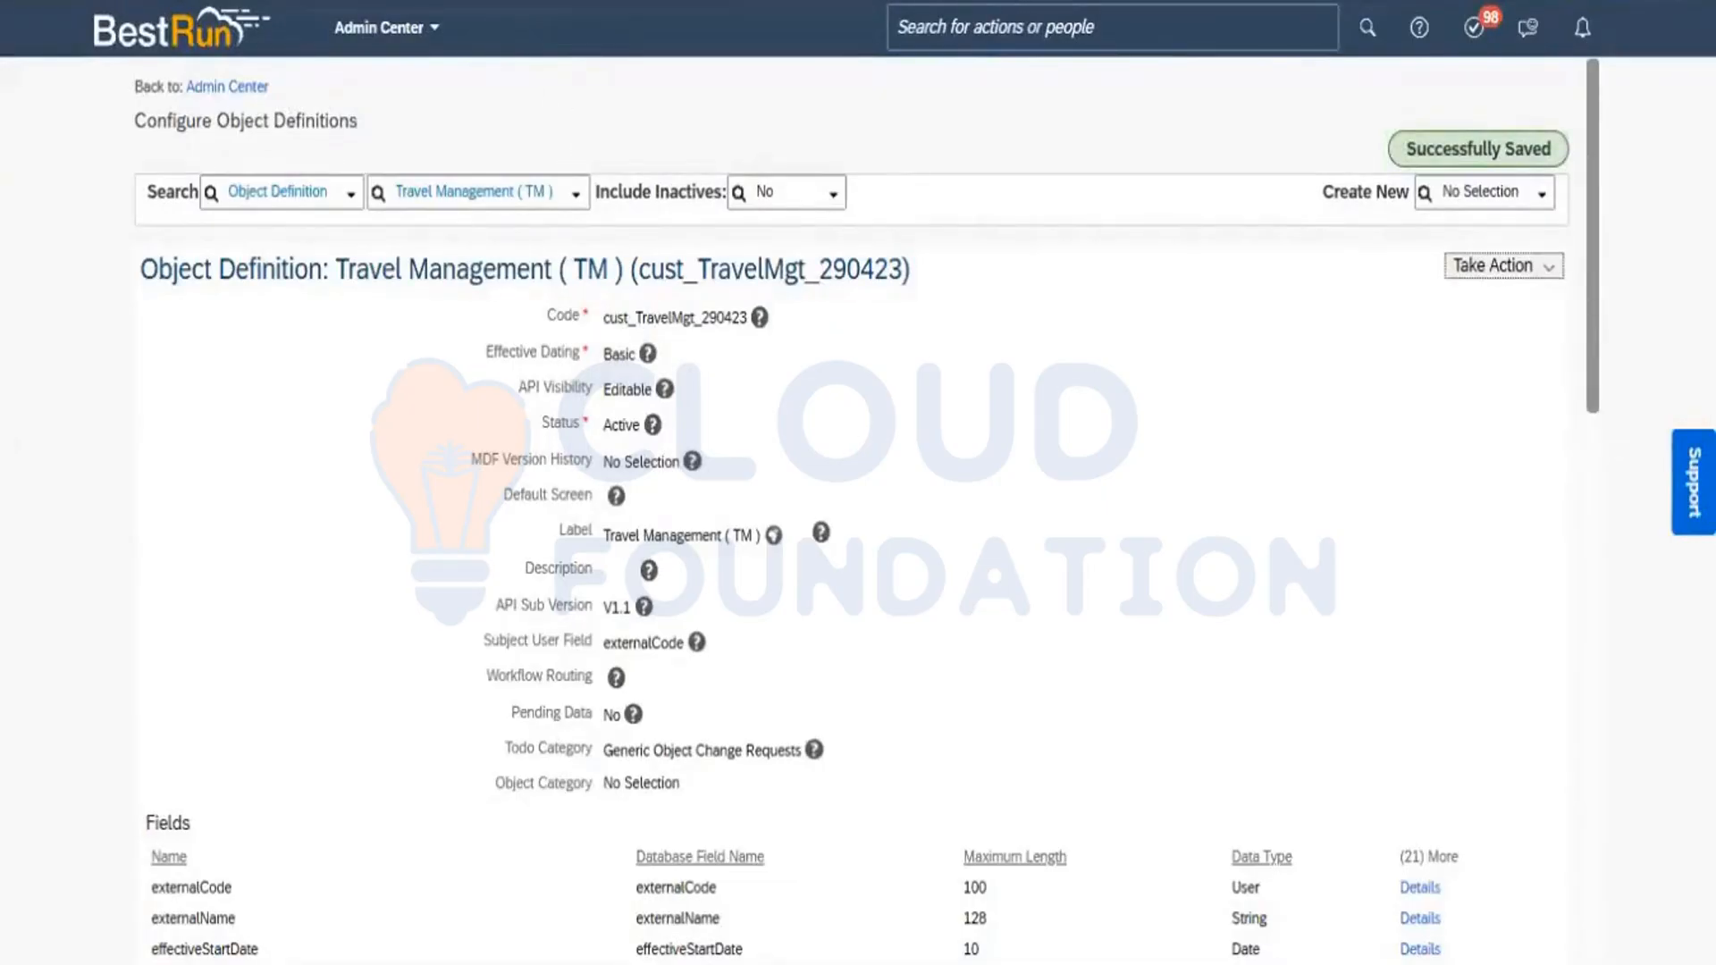
Duplicate the browser tab with the saved object definition and switch to the field list in the Excel workbook
right_click(231, 0)
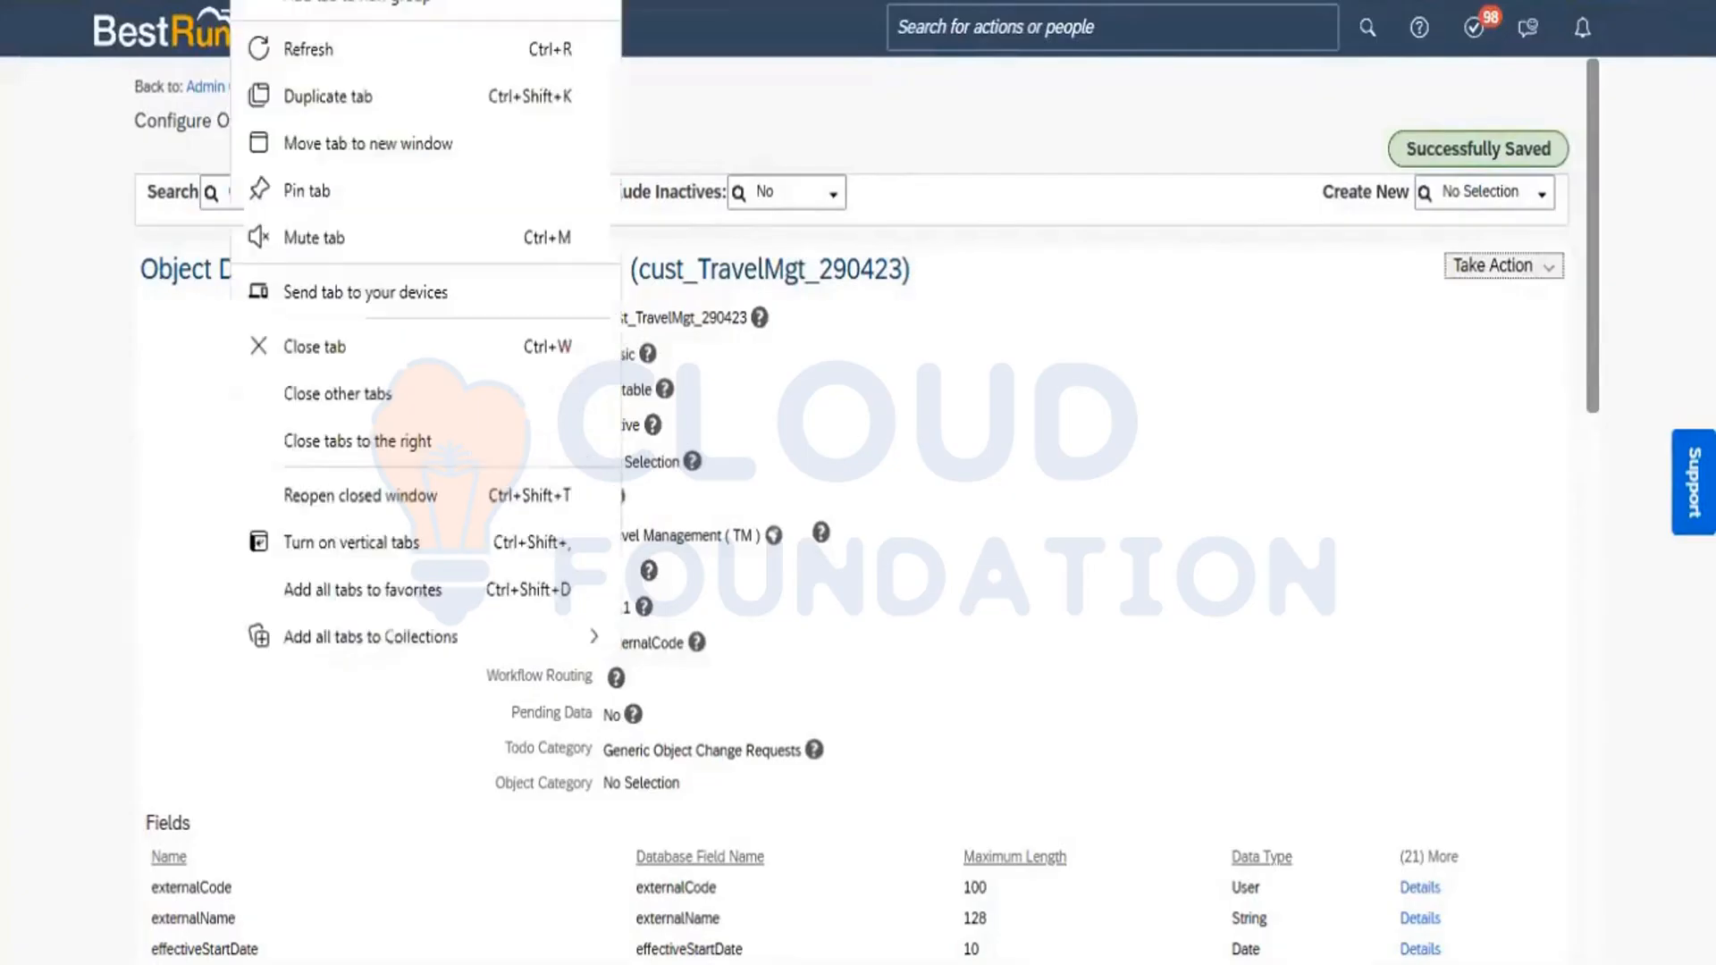
click(319, 93)
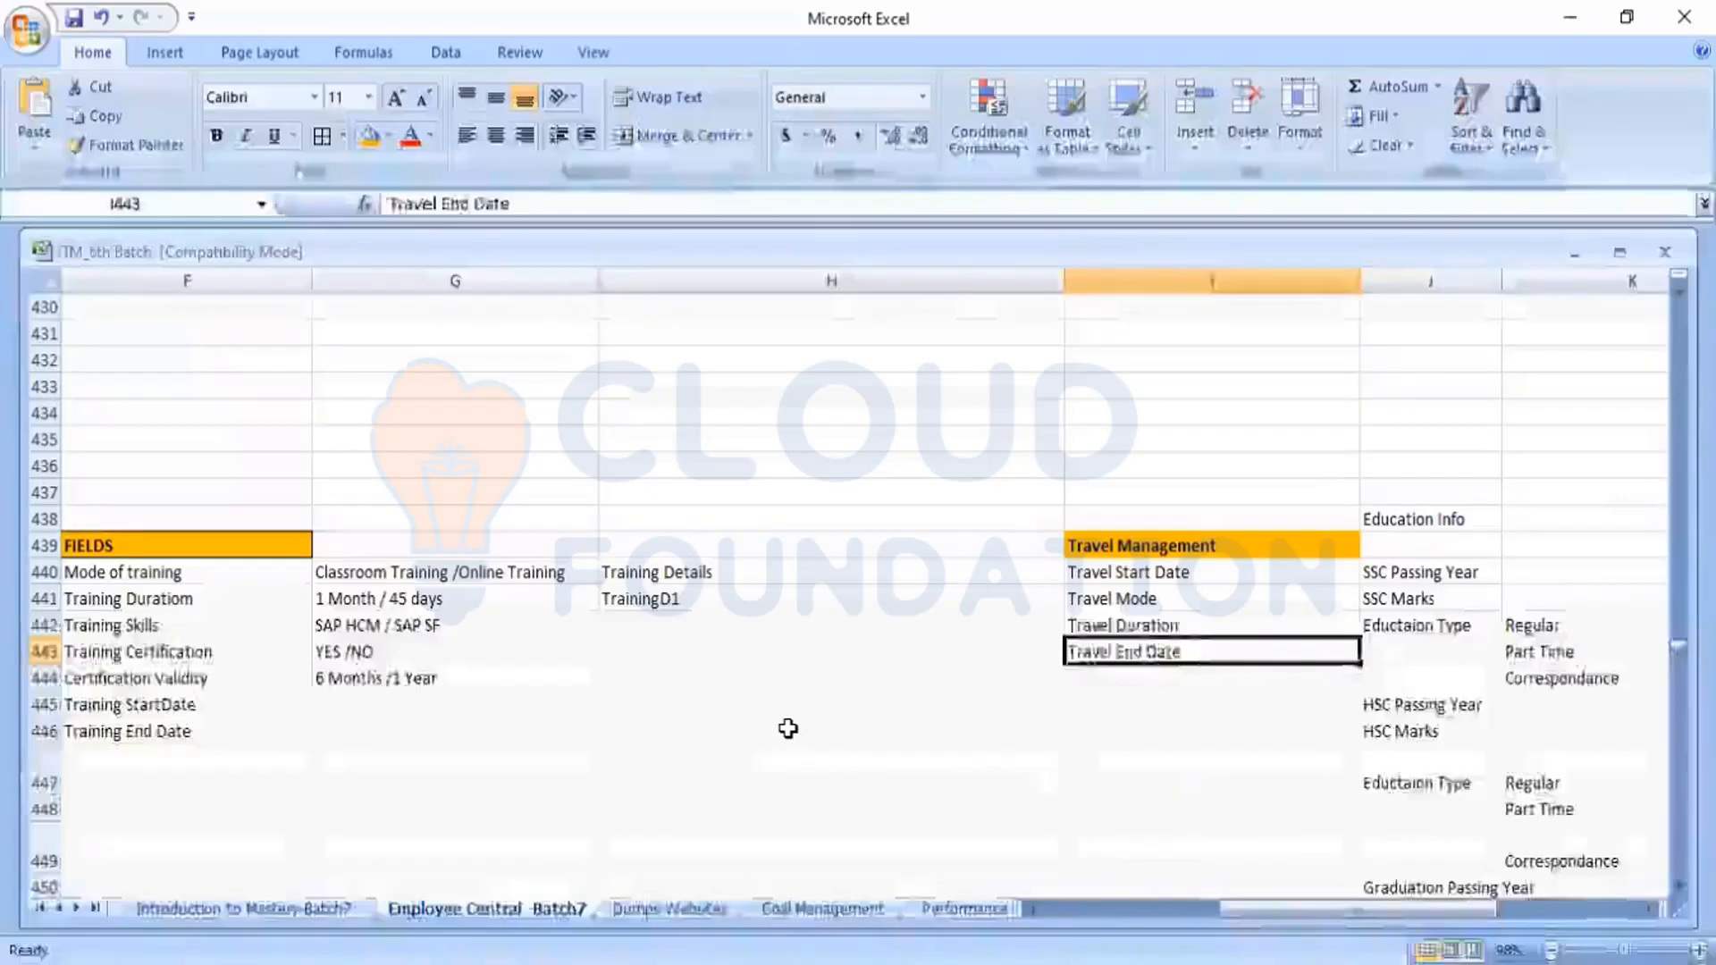
click(785, 729)
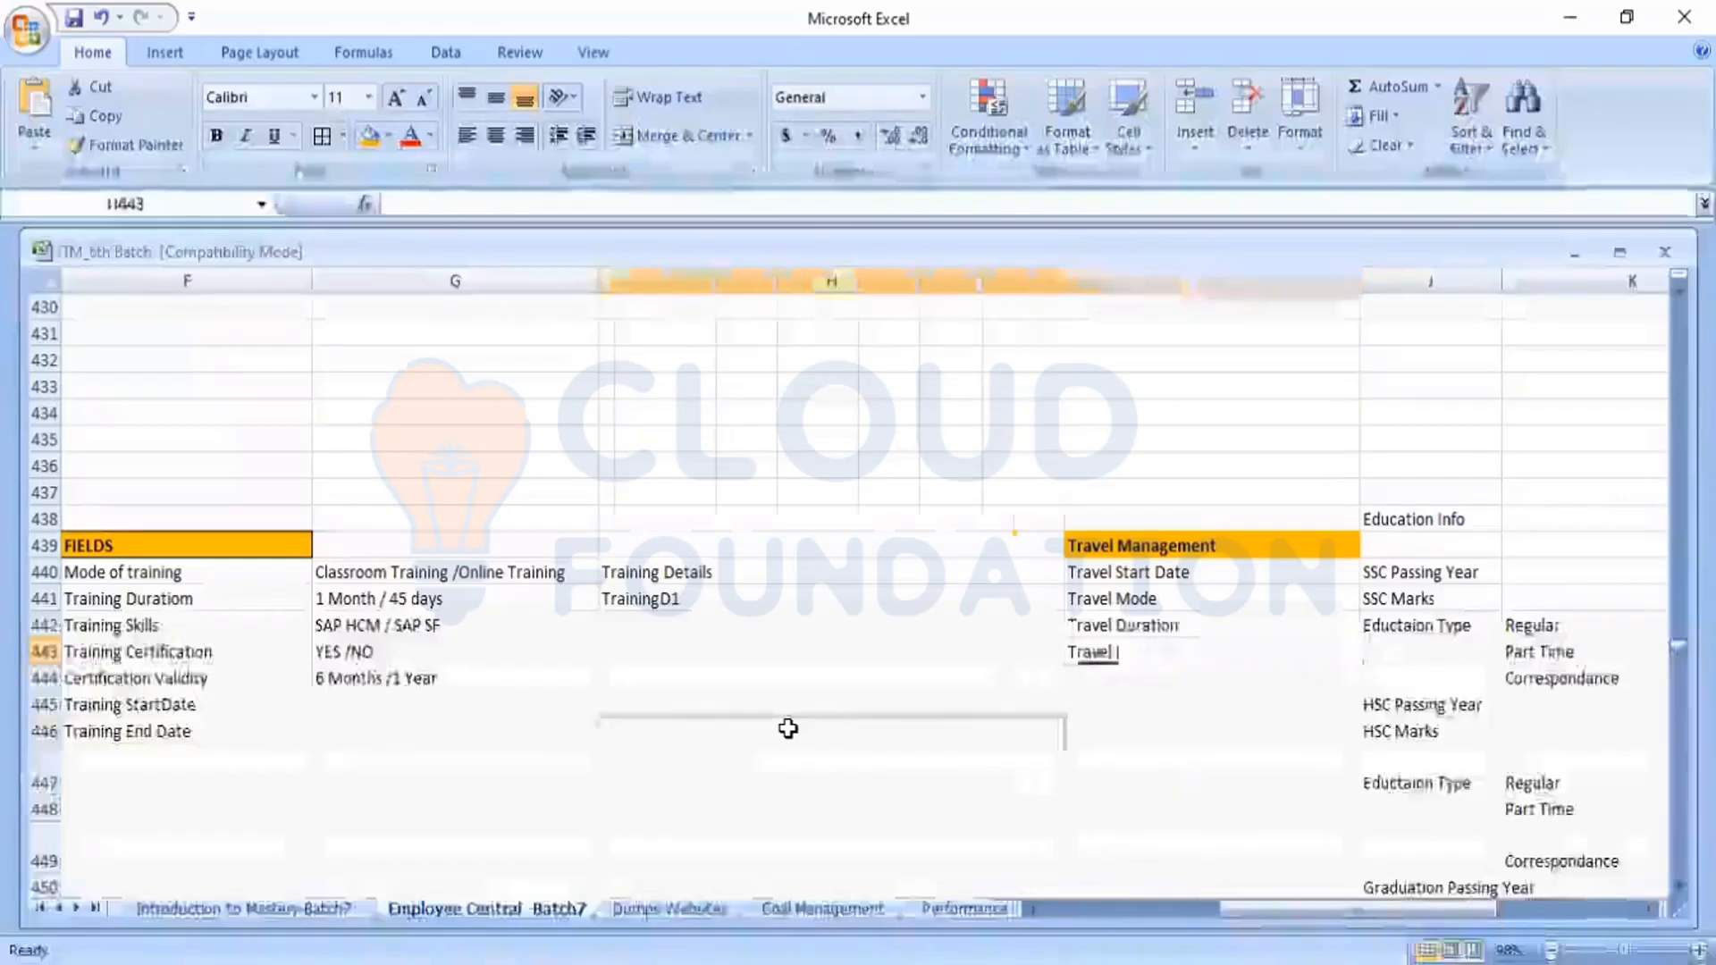
Review the steps for creating a custom MDF object in the Excel sheet, from Configure Object definition to Manage Configuration UI
key(Home)
key(Right)
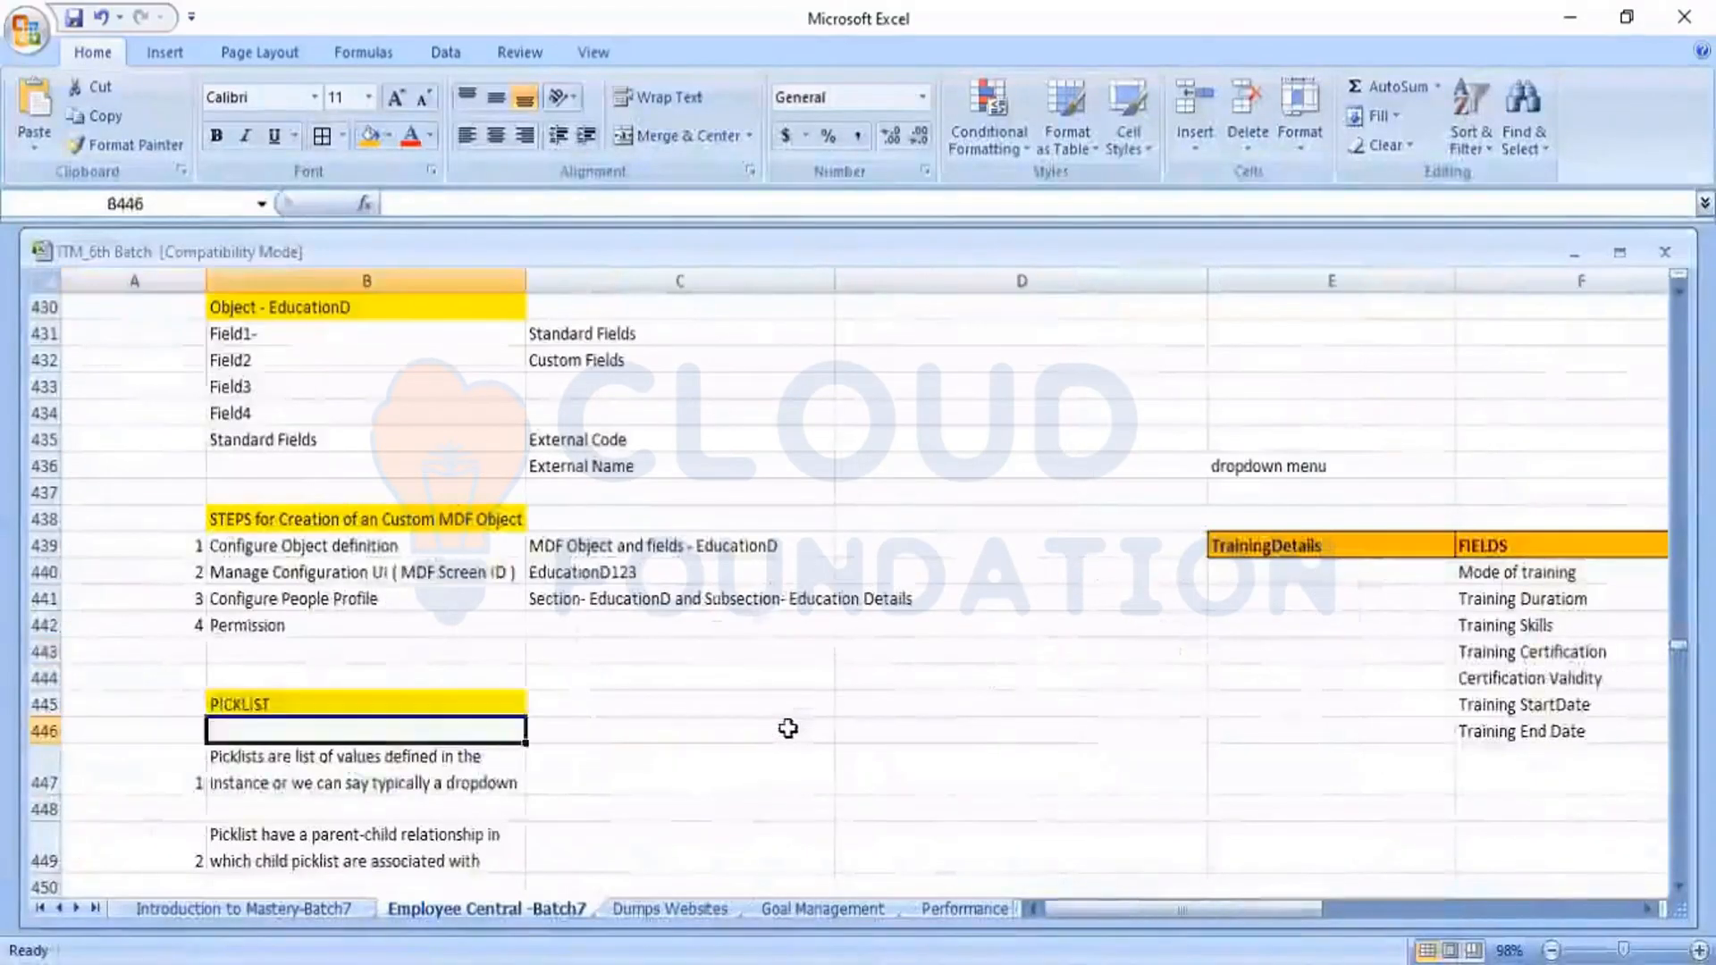
key(Up)
key(Up)
key(Up)
key(Up)
key(Up)
key(Up)
key(Up)
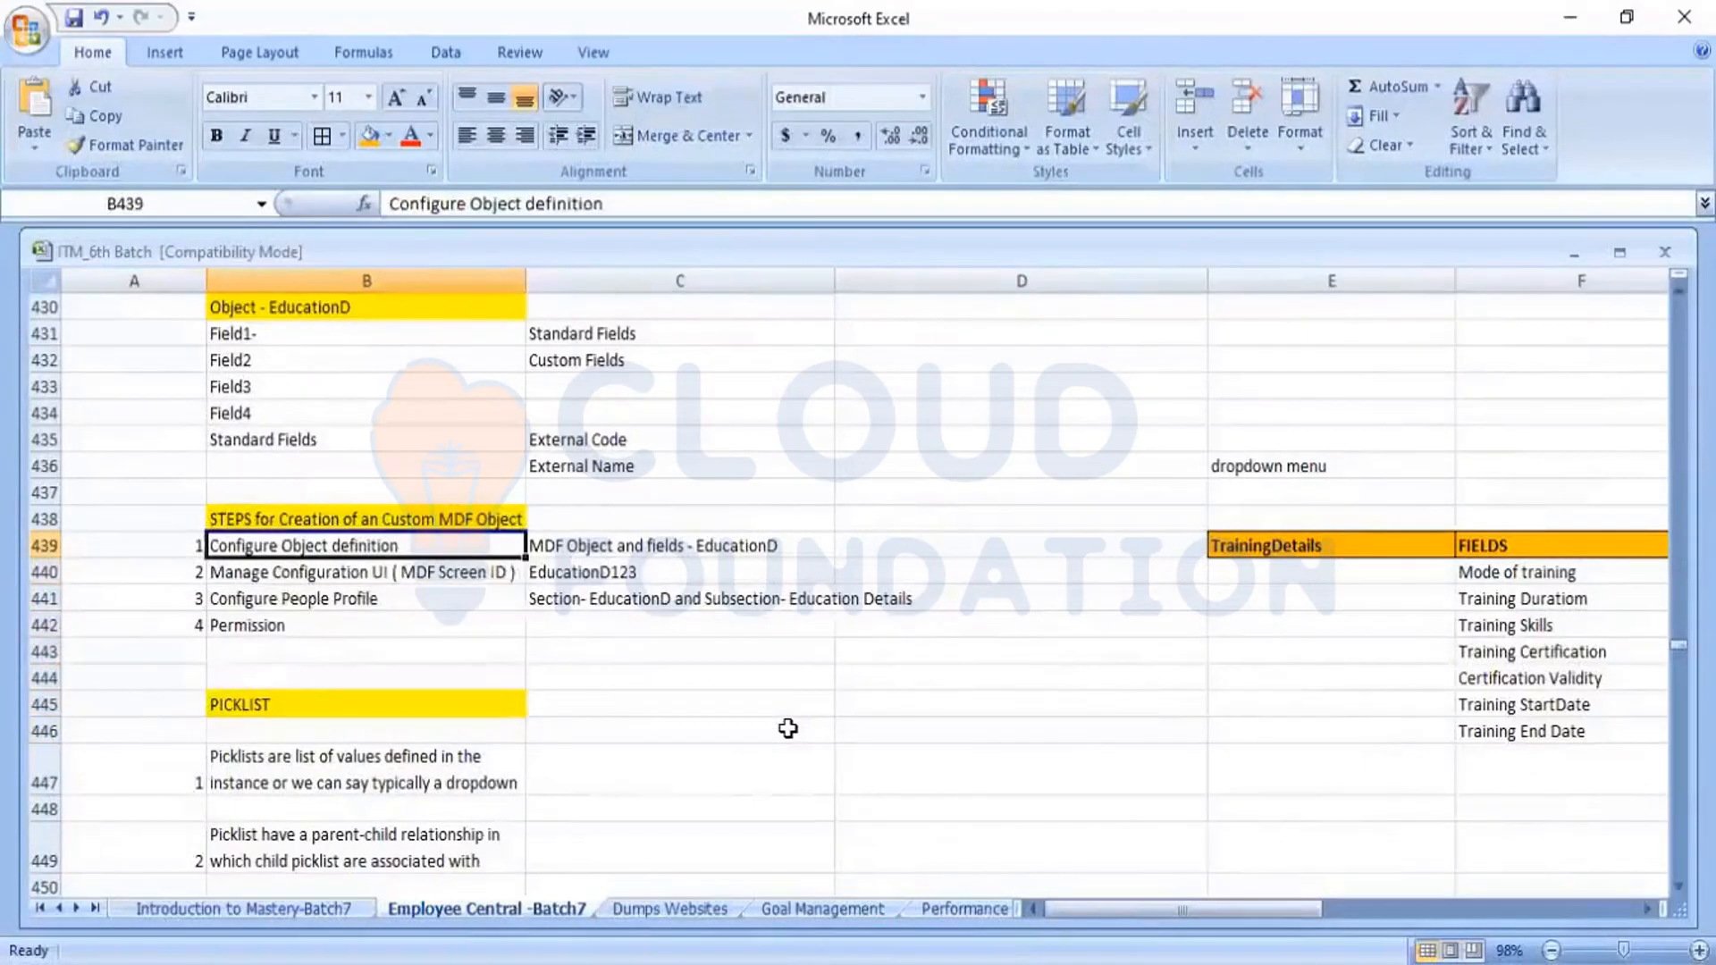
key(Down)
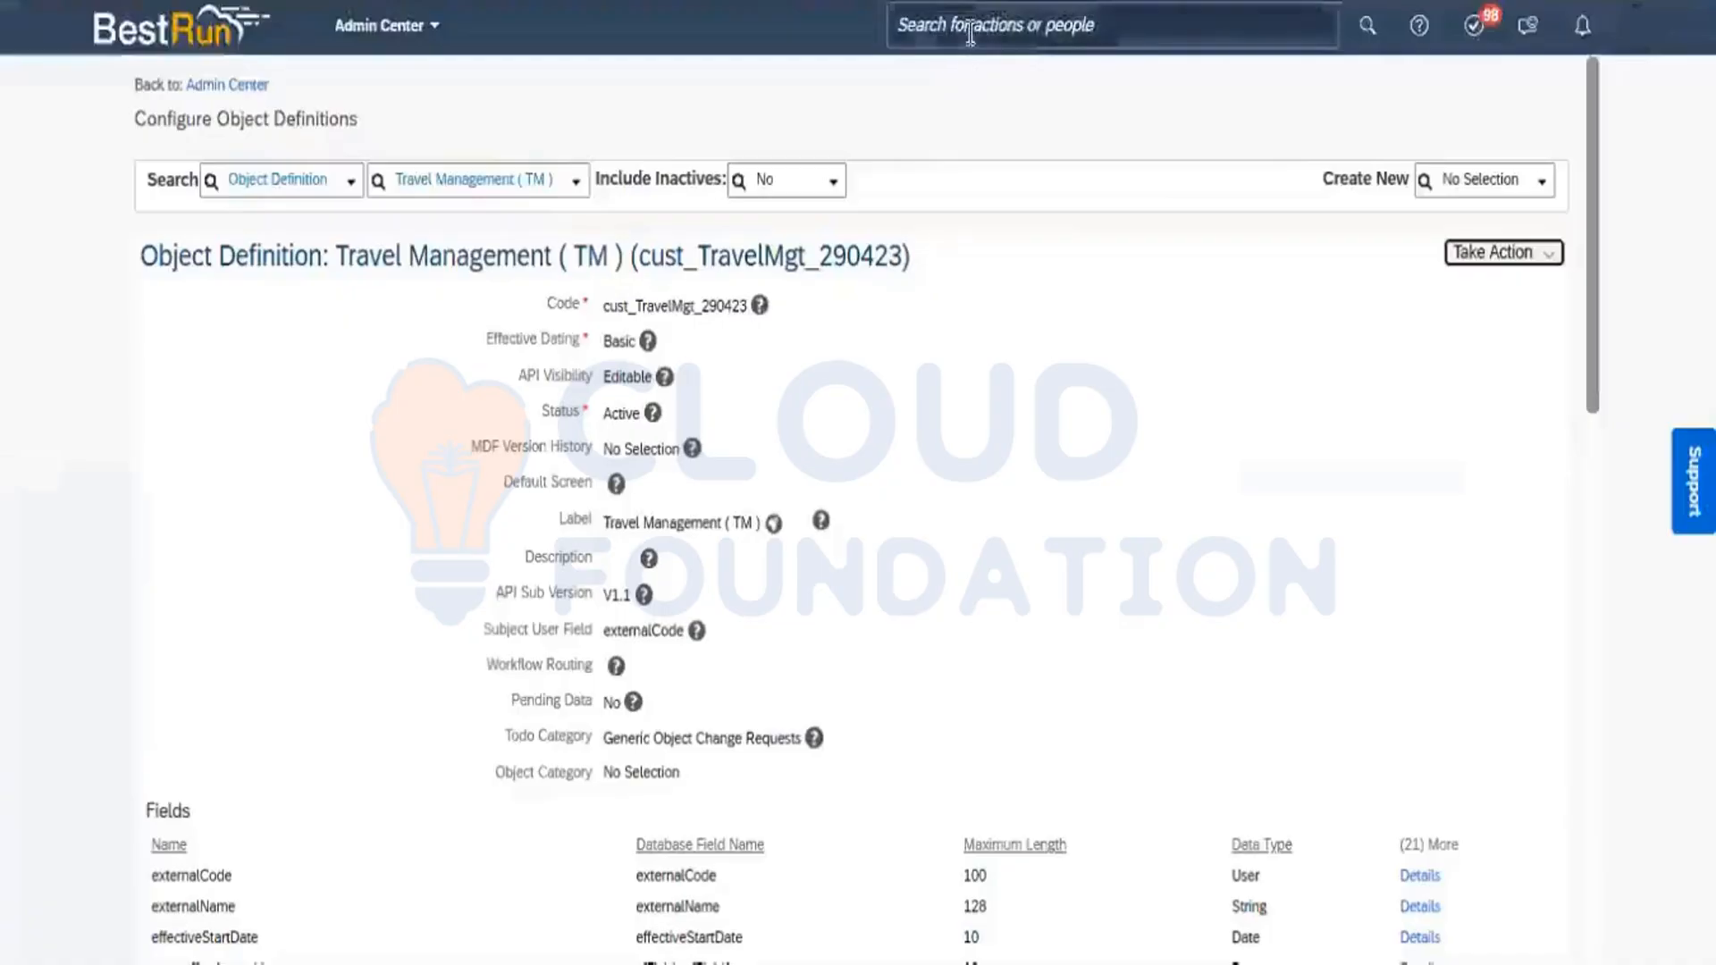
Switch to SuccessFactors, search the actions for "Manage config UI" and open Manage Configuration UI
click(970, 29)
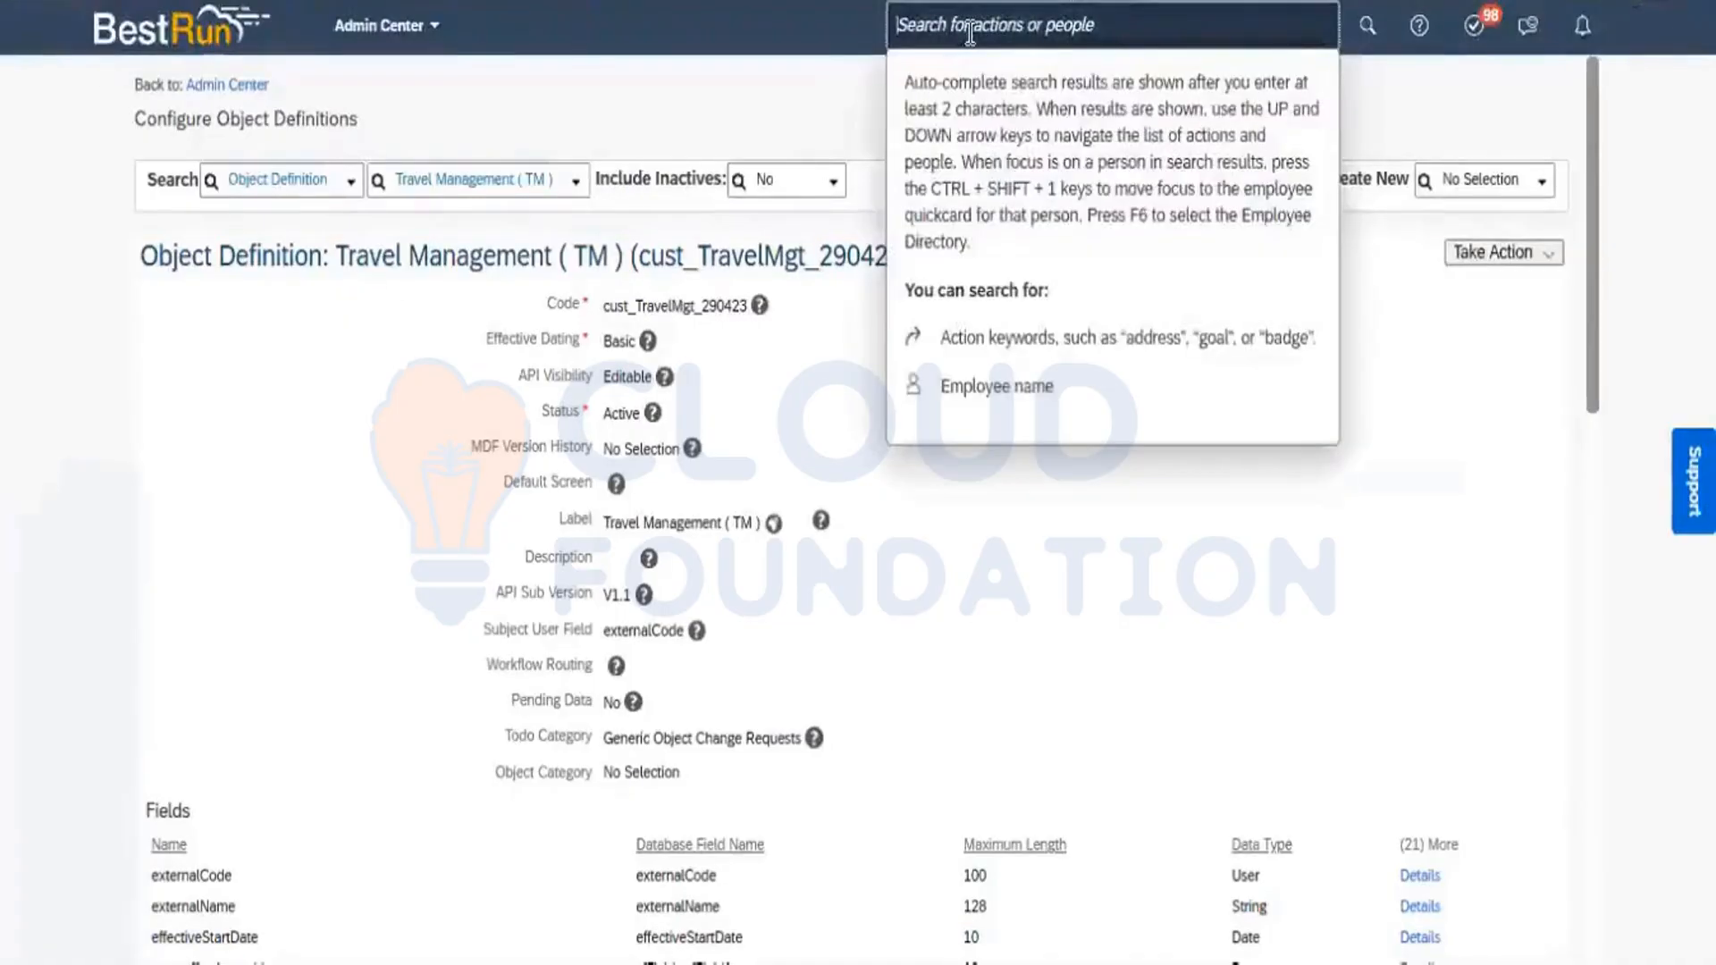
text(Manage co)
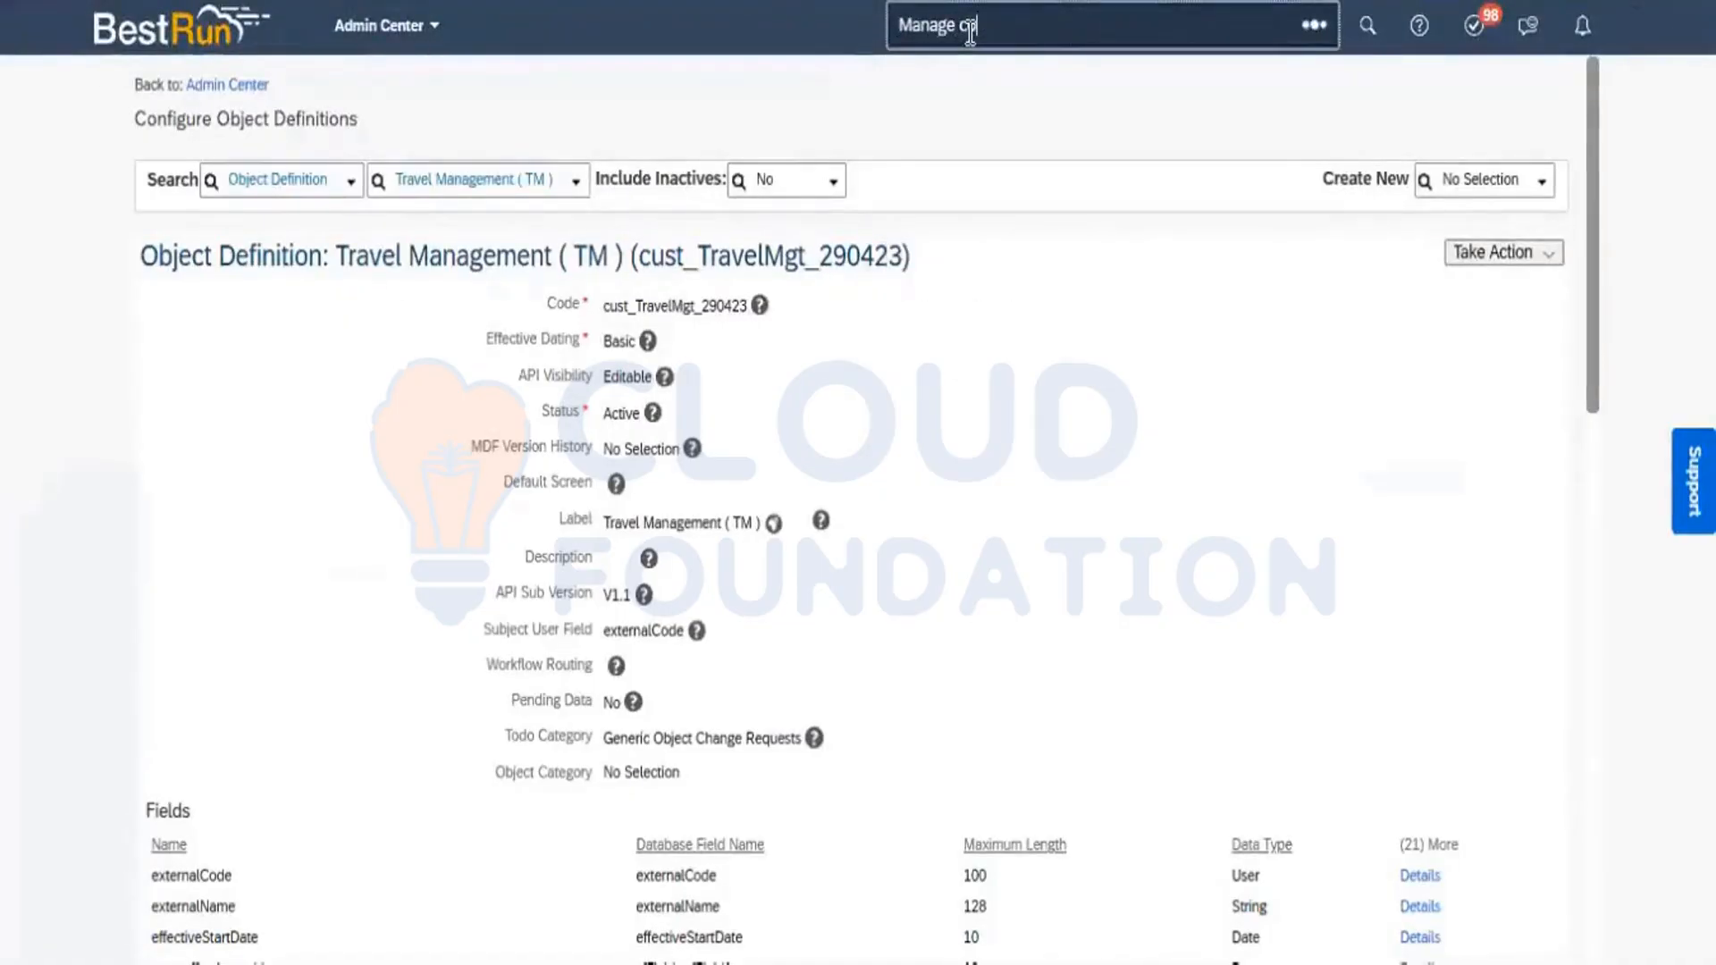
text(nfigUI)
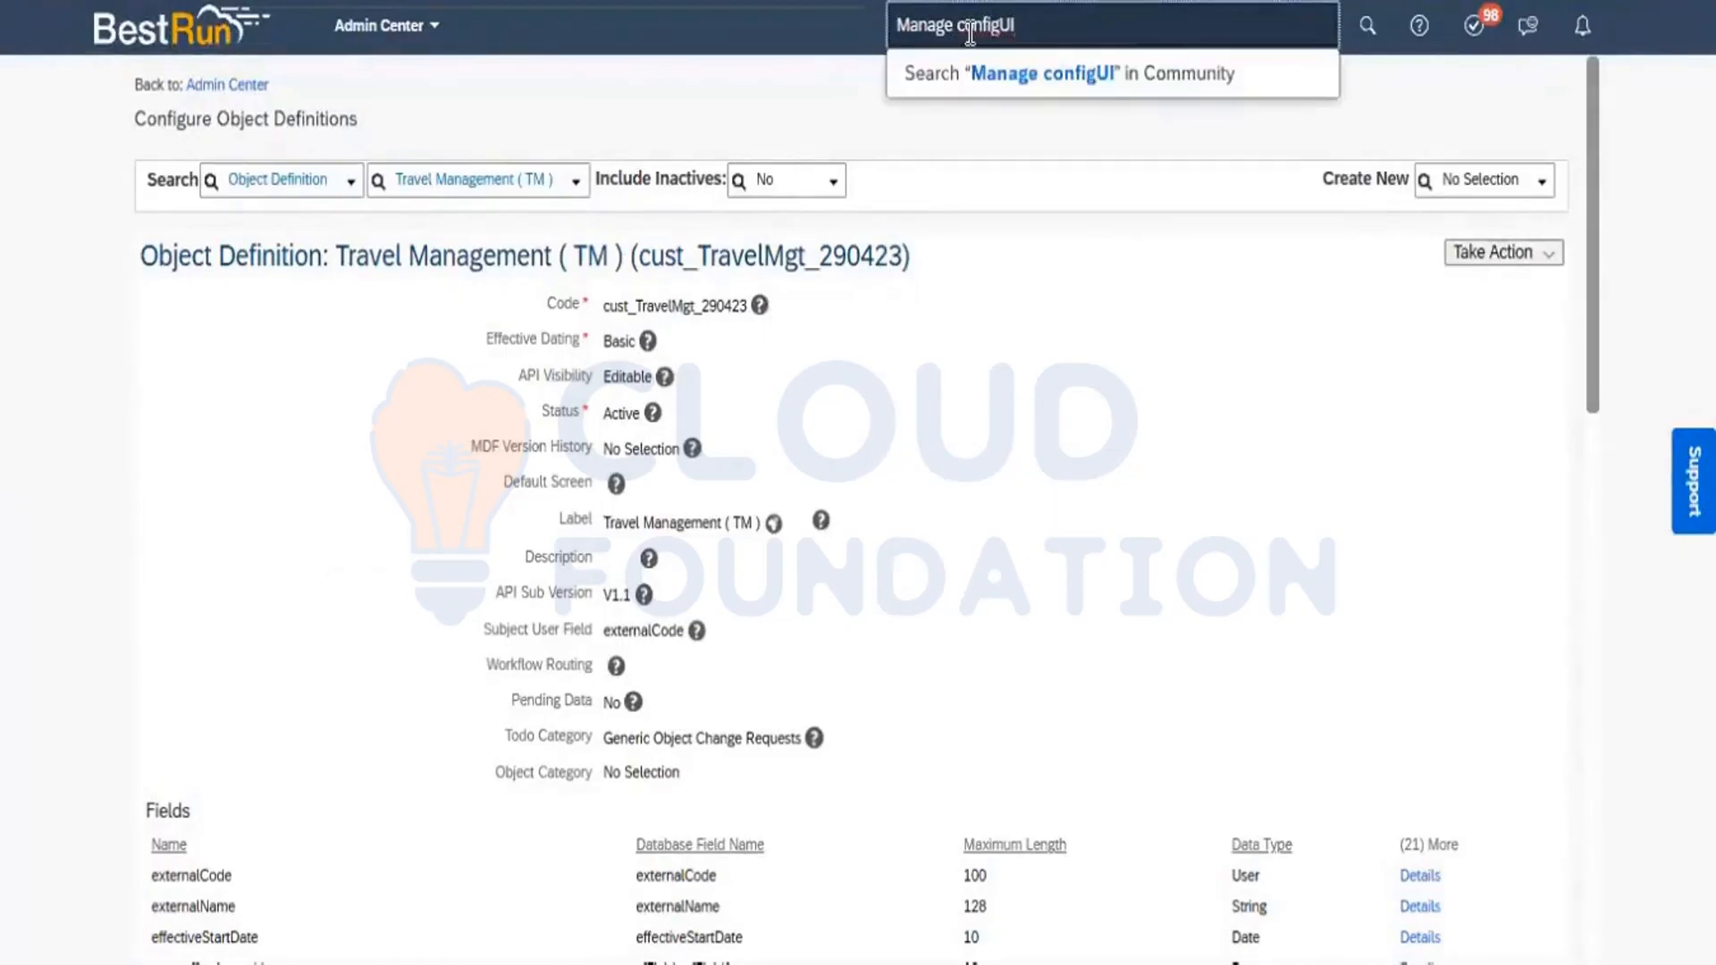
key(BackSpace)
key(BackSpace)
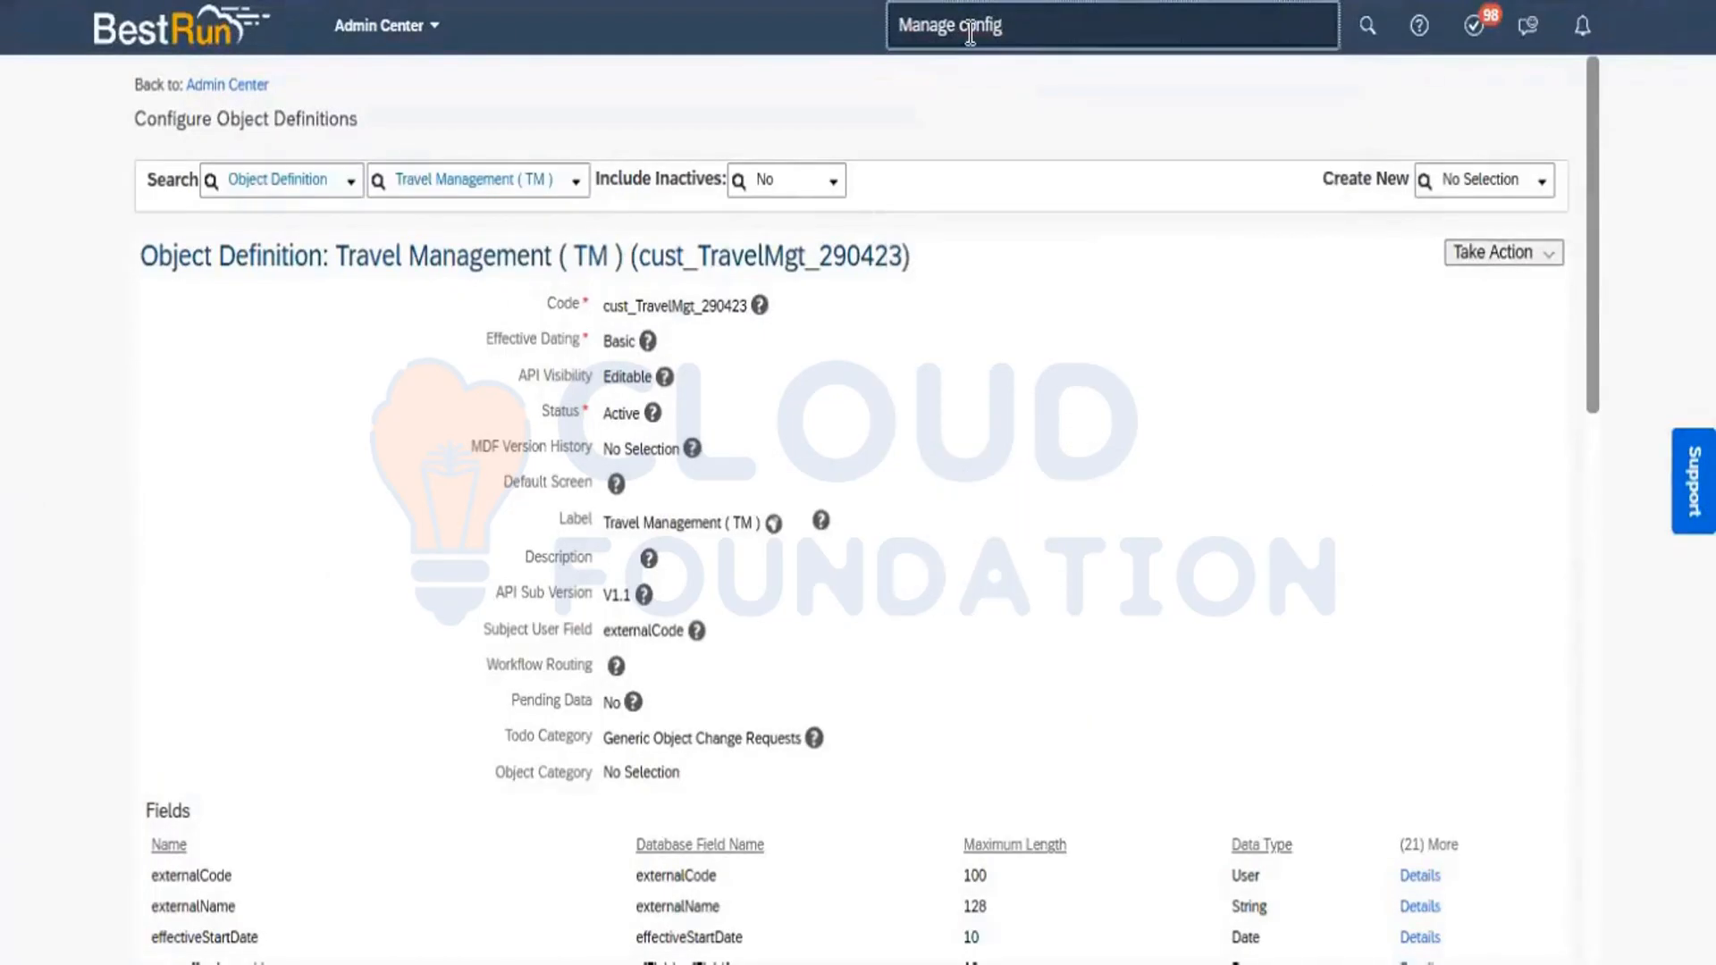
text(UI)
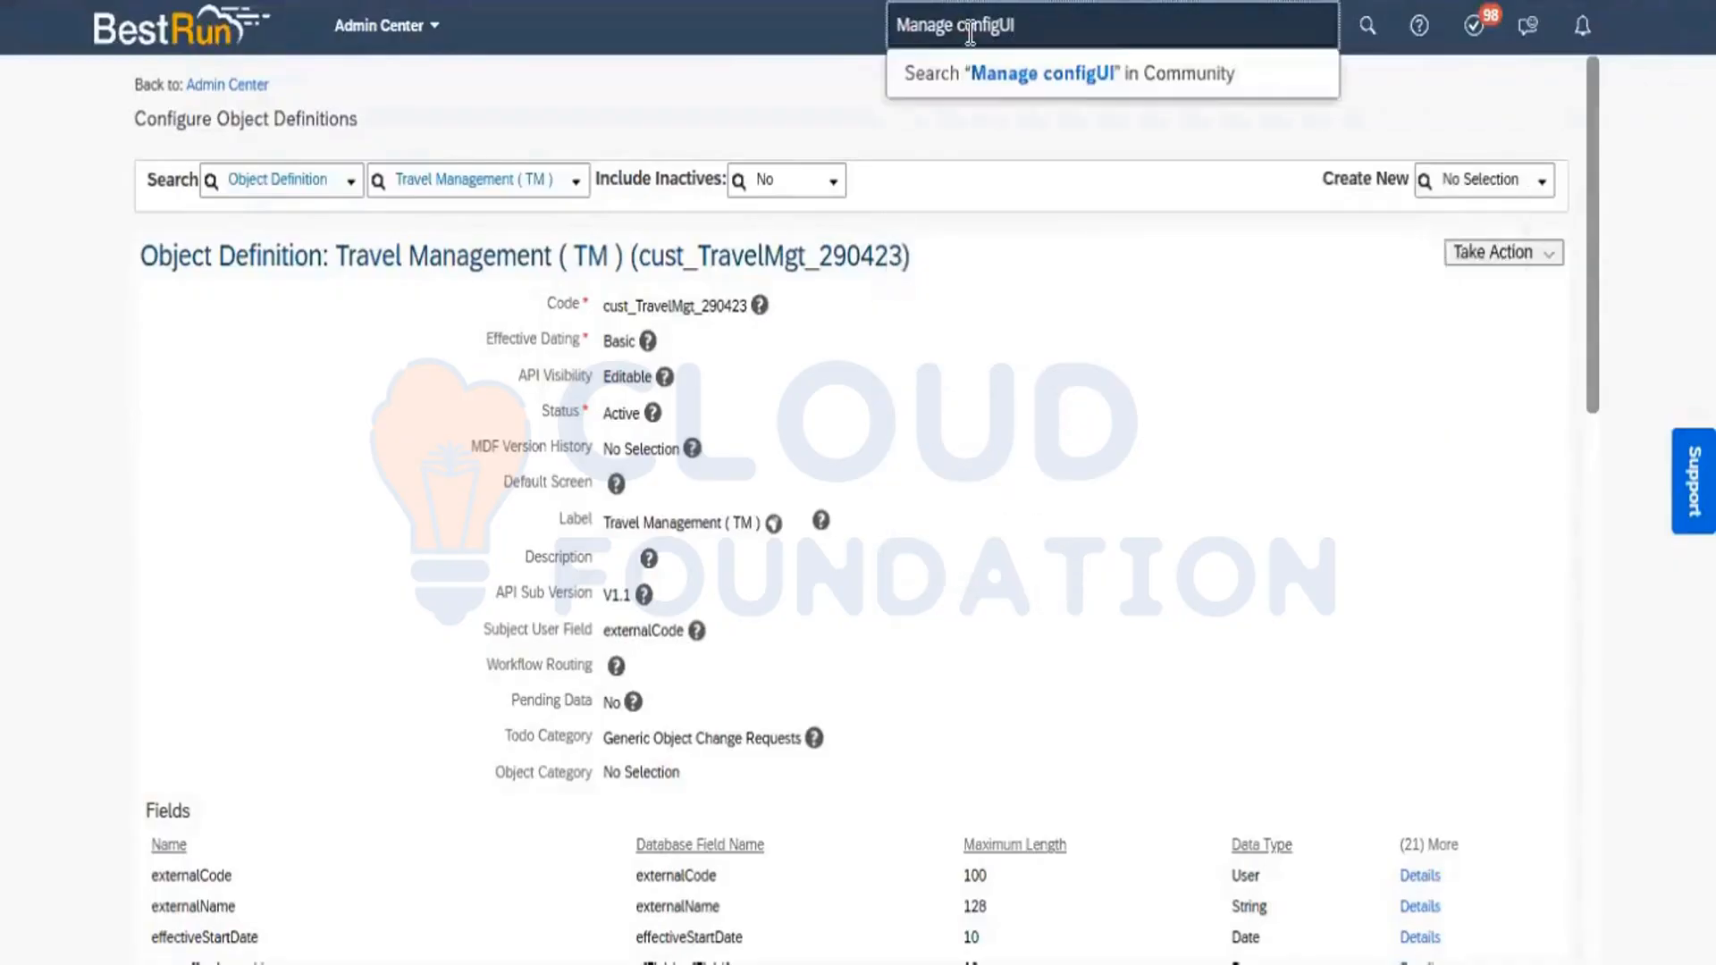
key(BackSpace)
key(BackSpace)
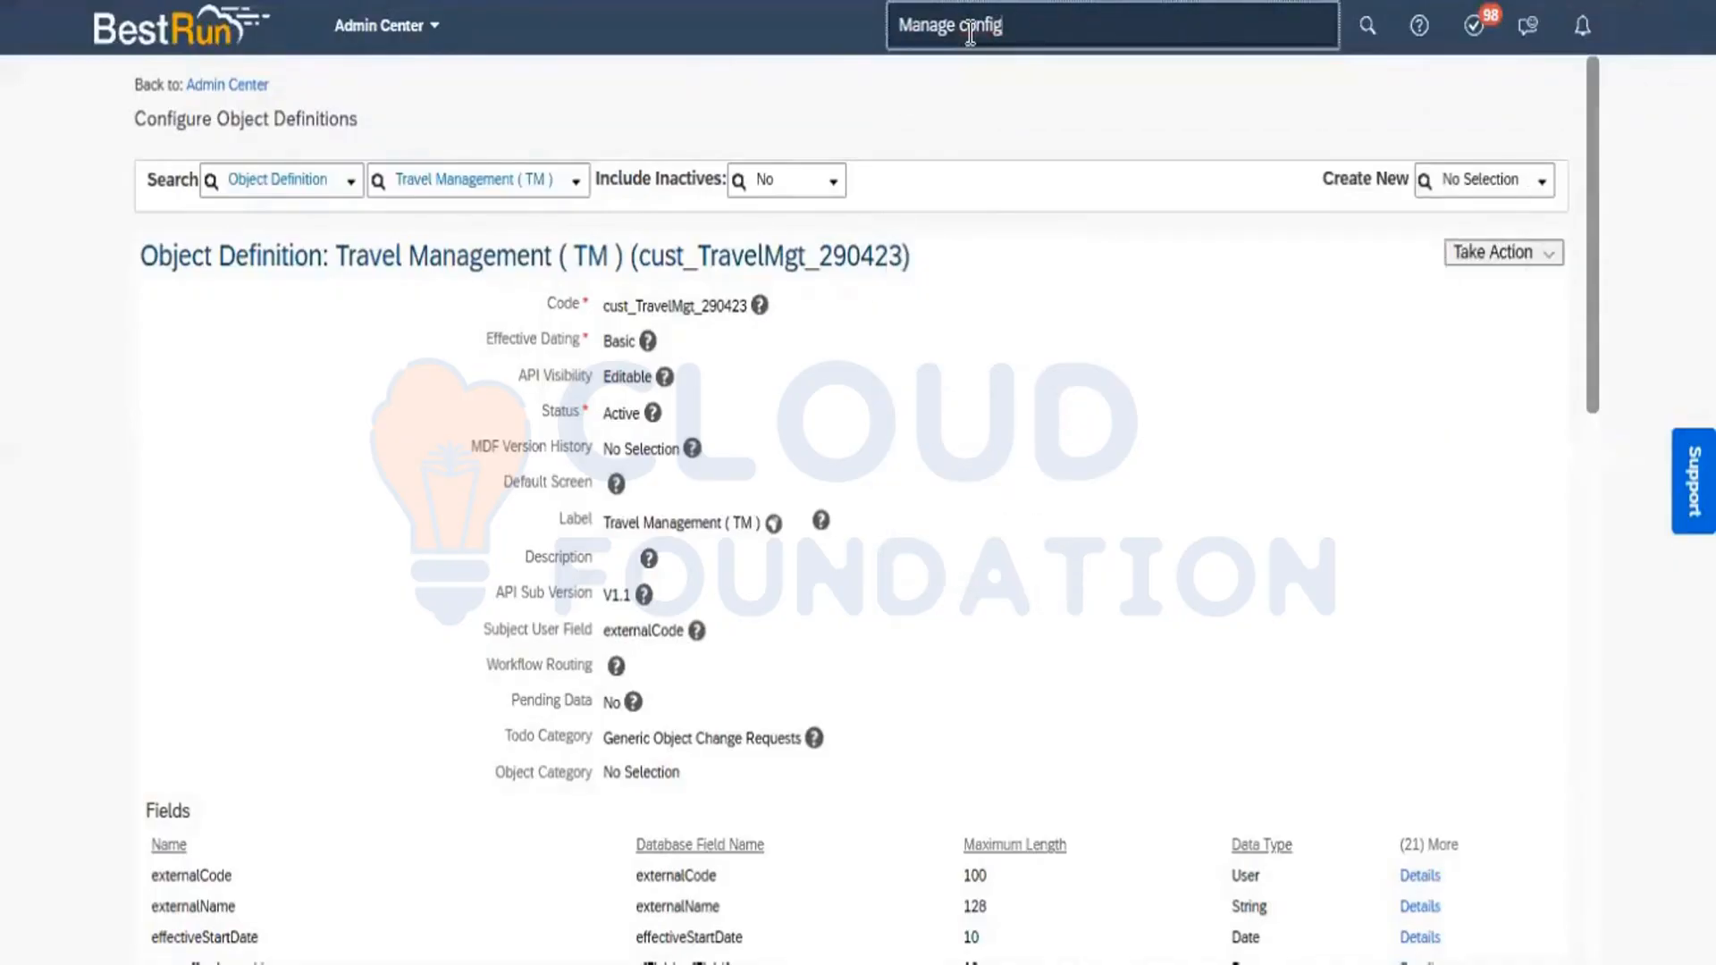
text(UI)
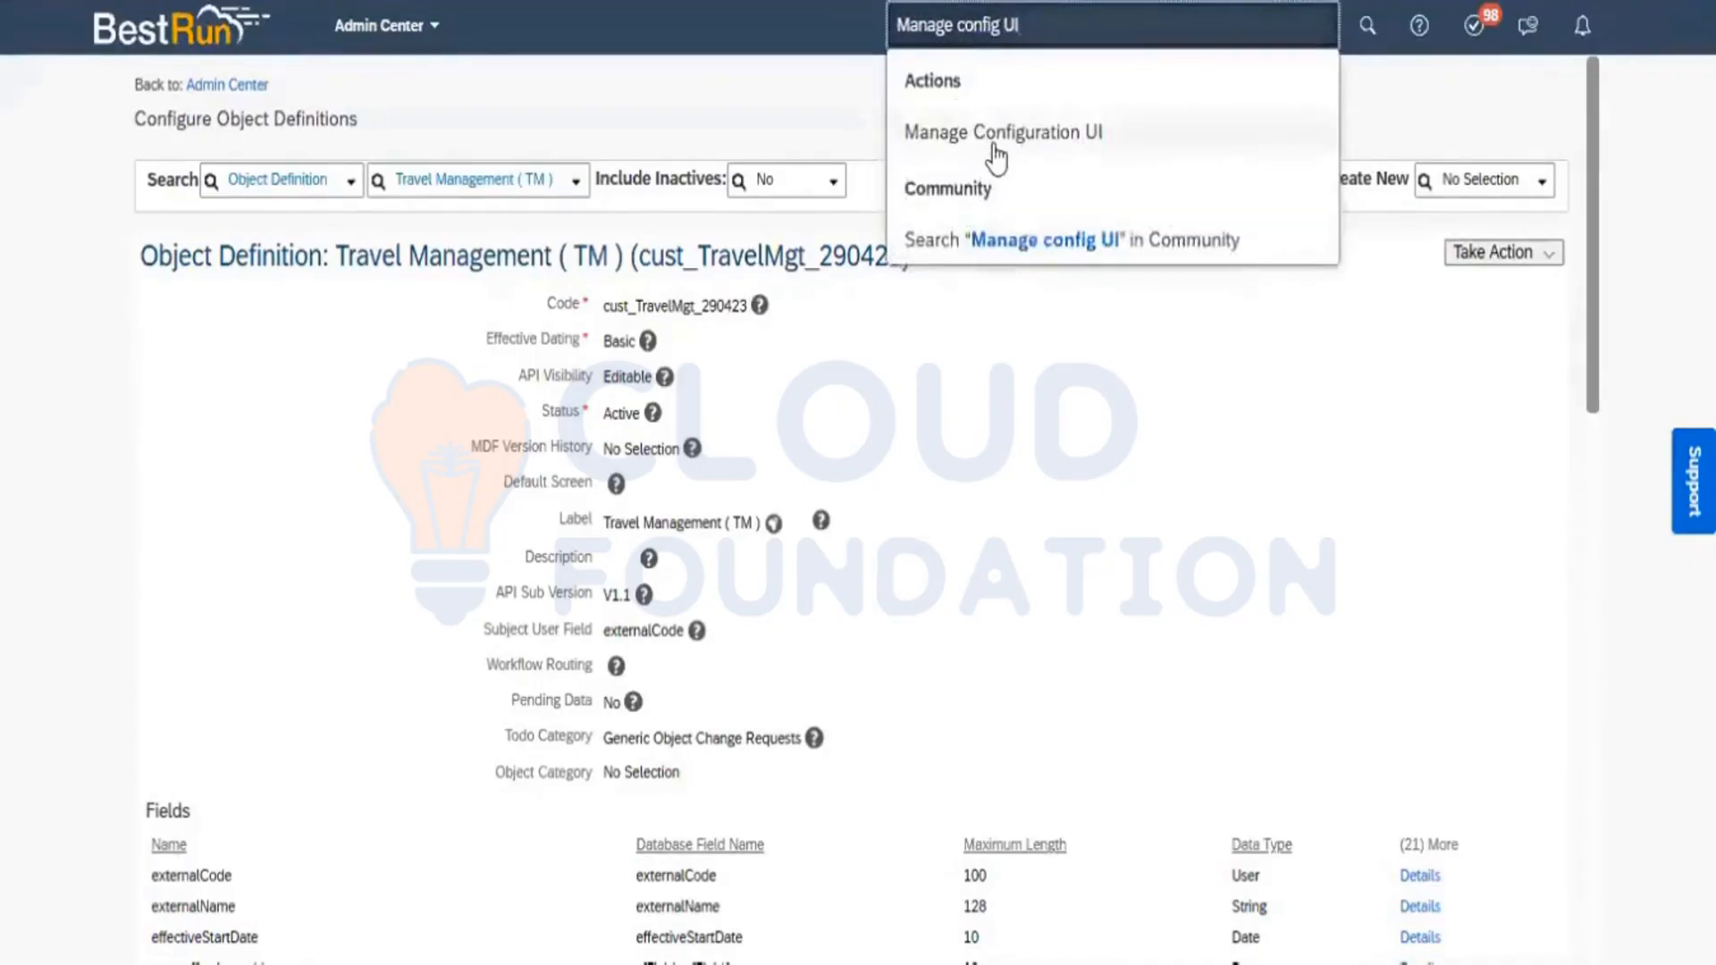
click(994, 146)
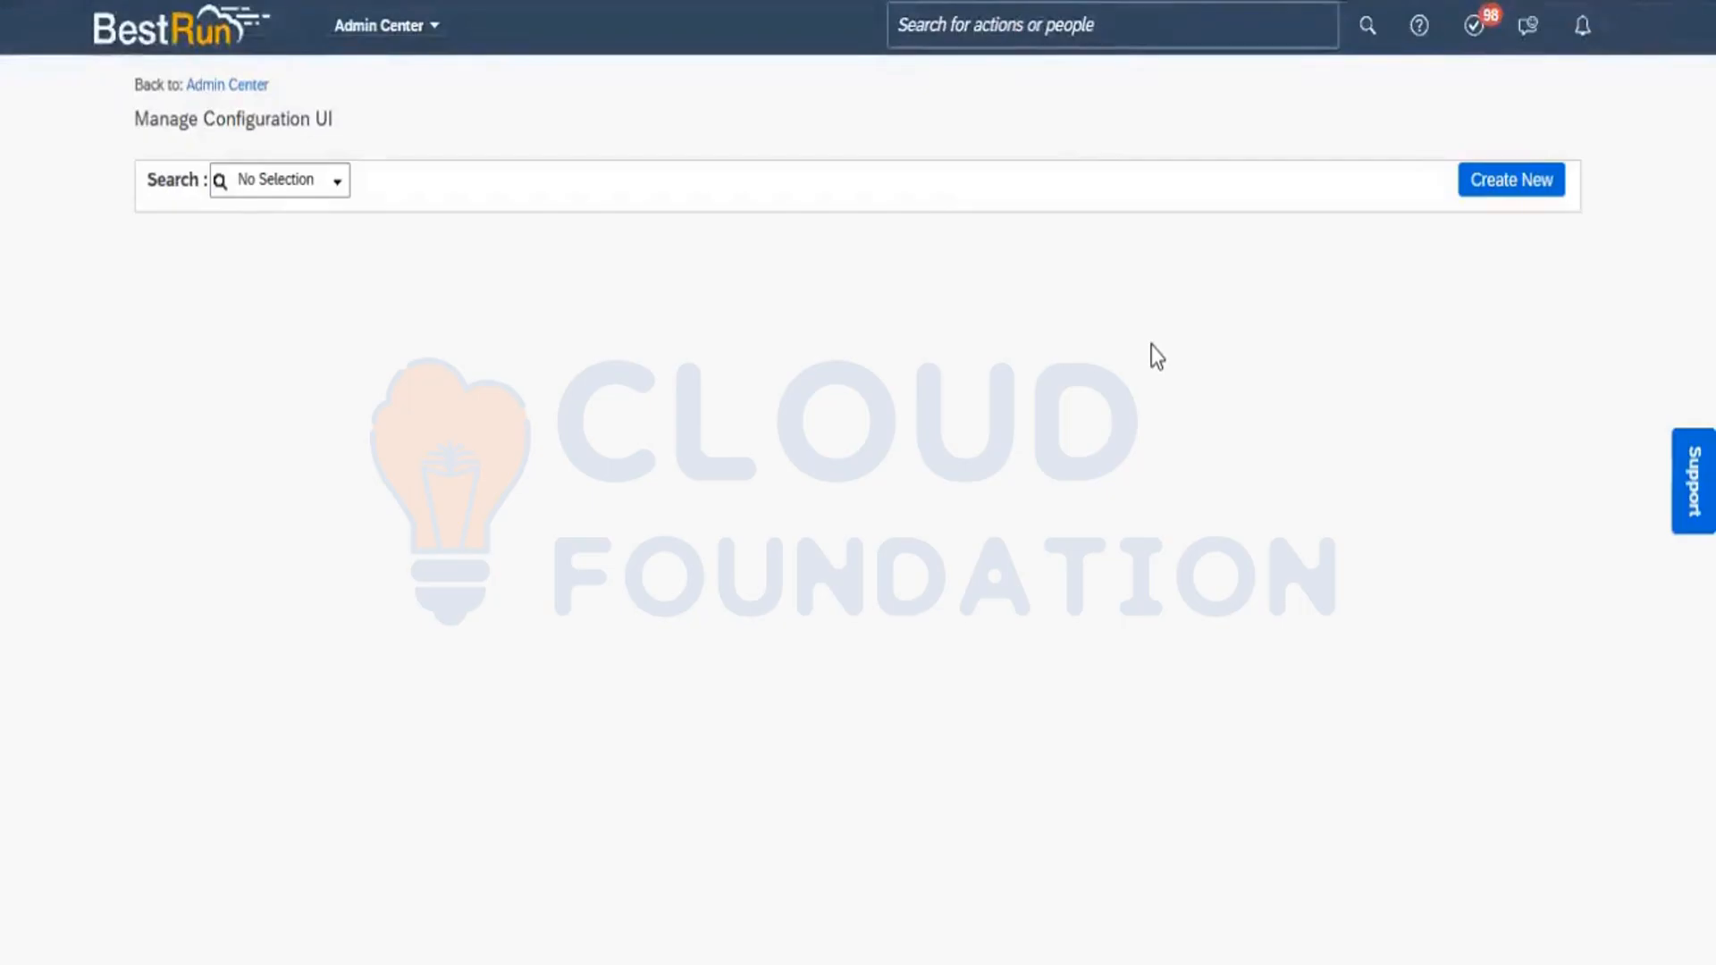
Create a new configuration UI with Travel Management ( TM ) as its base object
click(1497, 177)
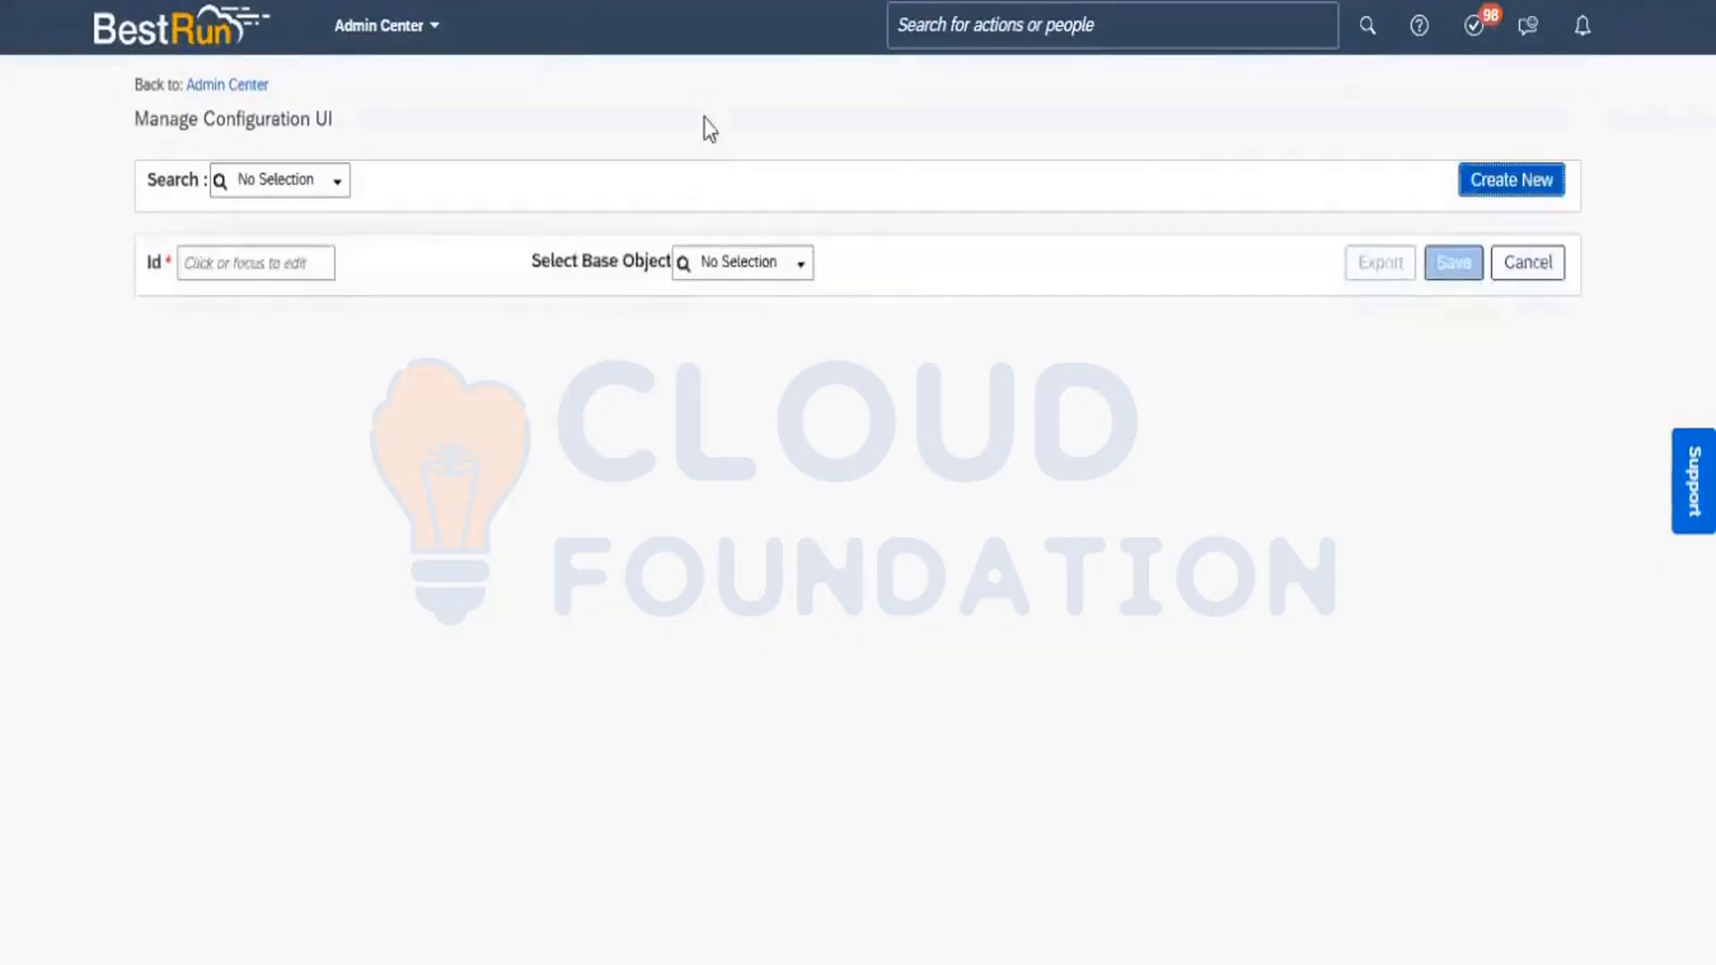
click(728, 263)
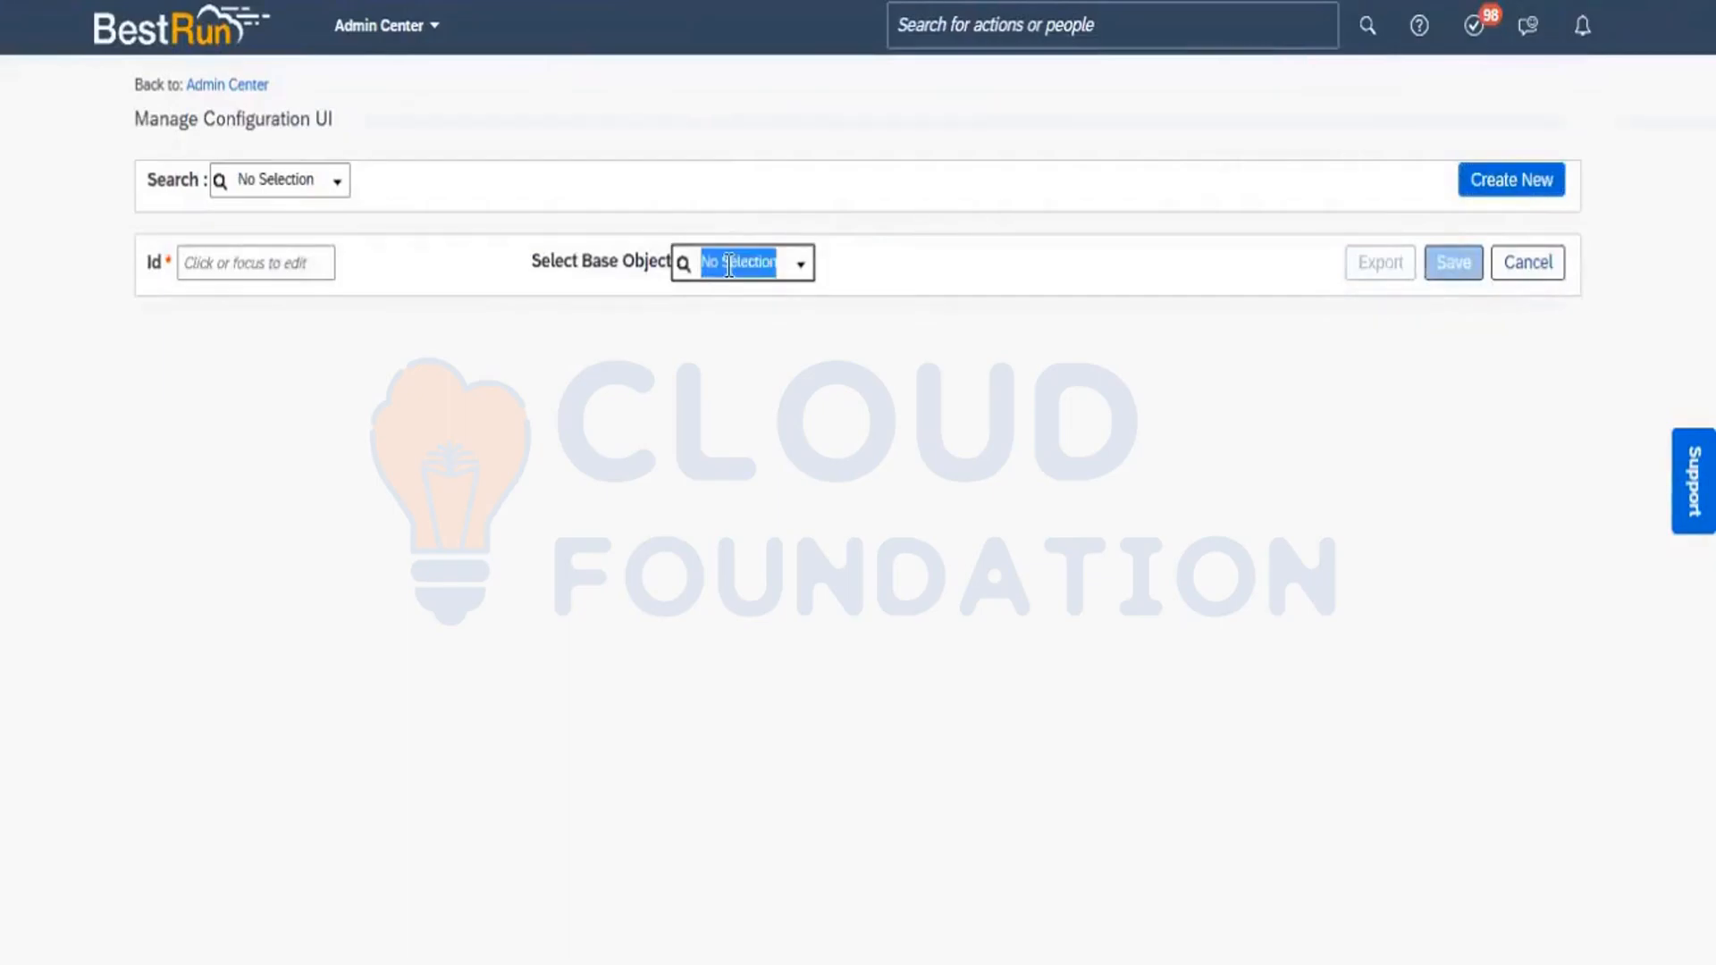
text(Travel)
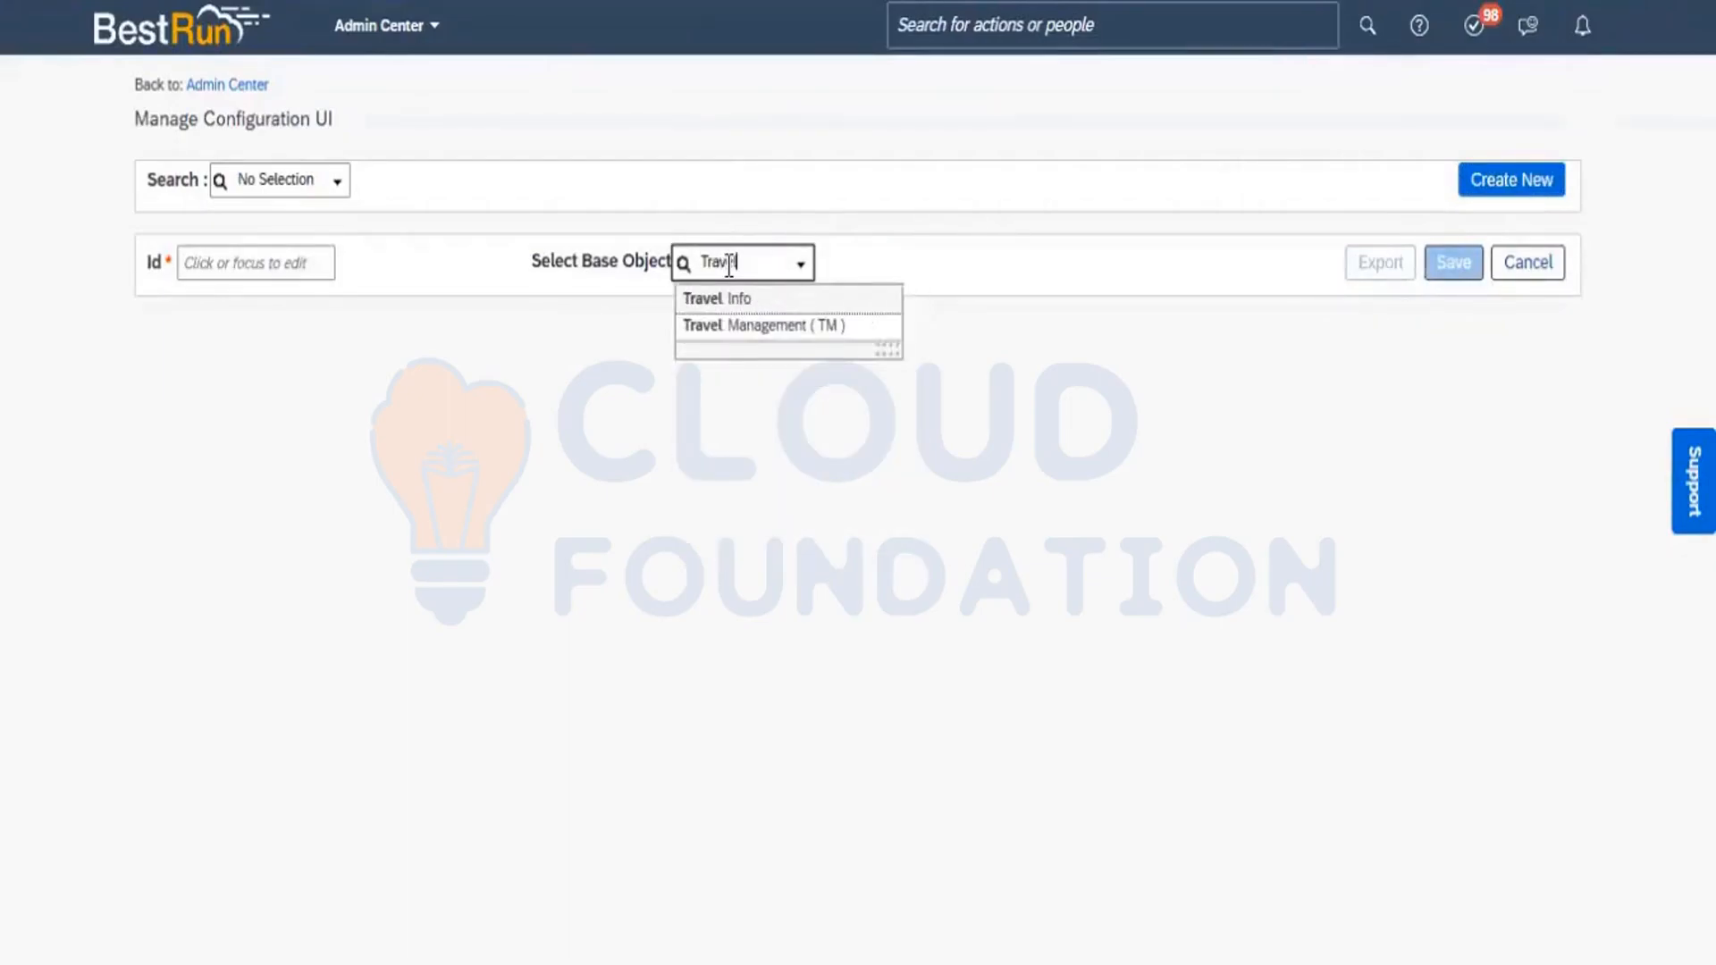
click(789, 327)
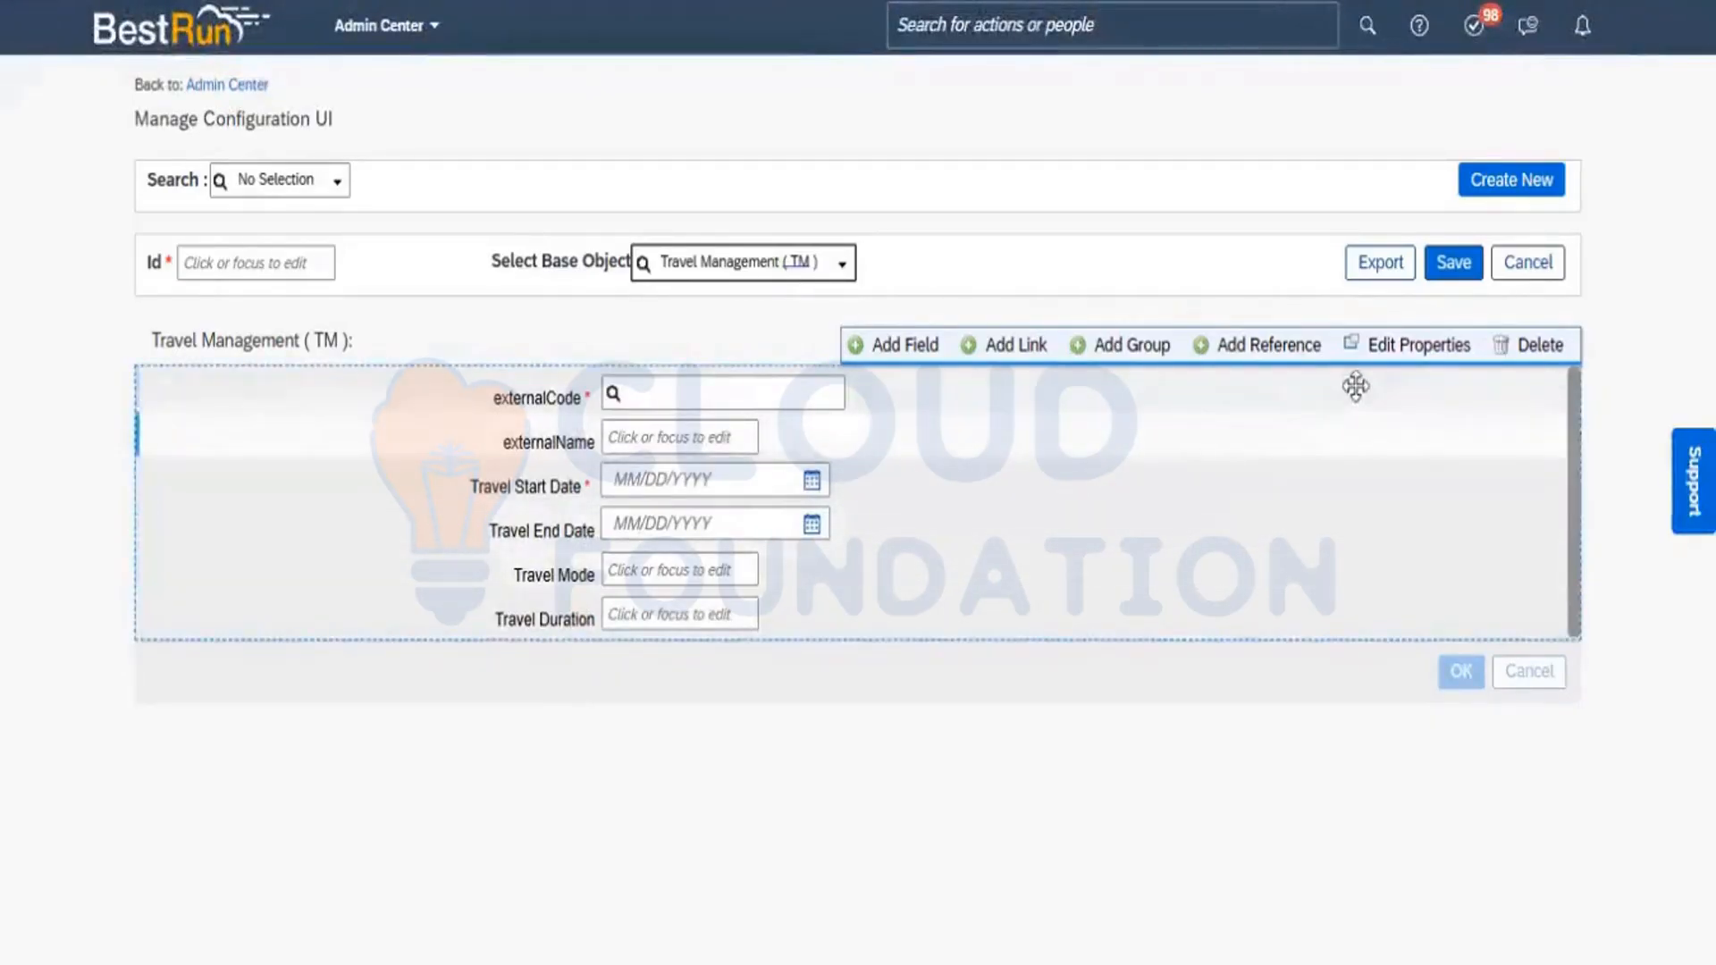
Set the Layout in the Travel Management base object's properties to Flow and apply it
click(1413, 355)
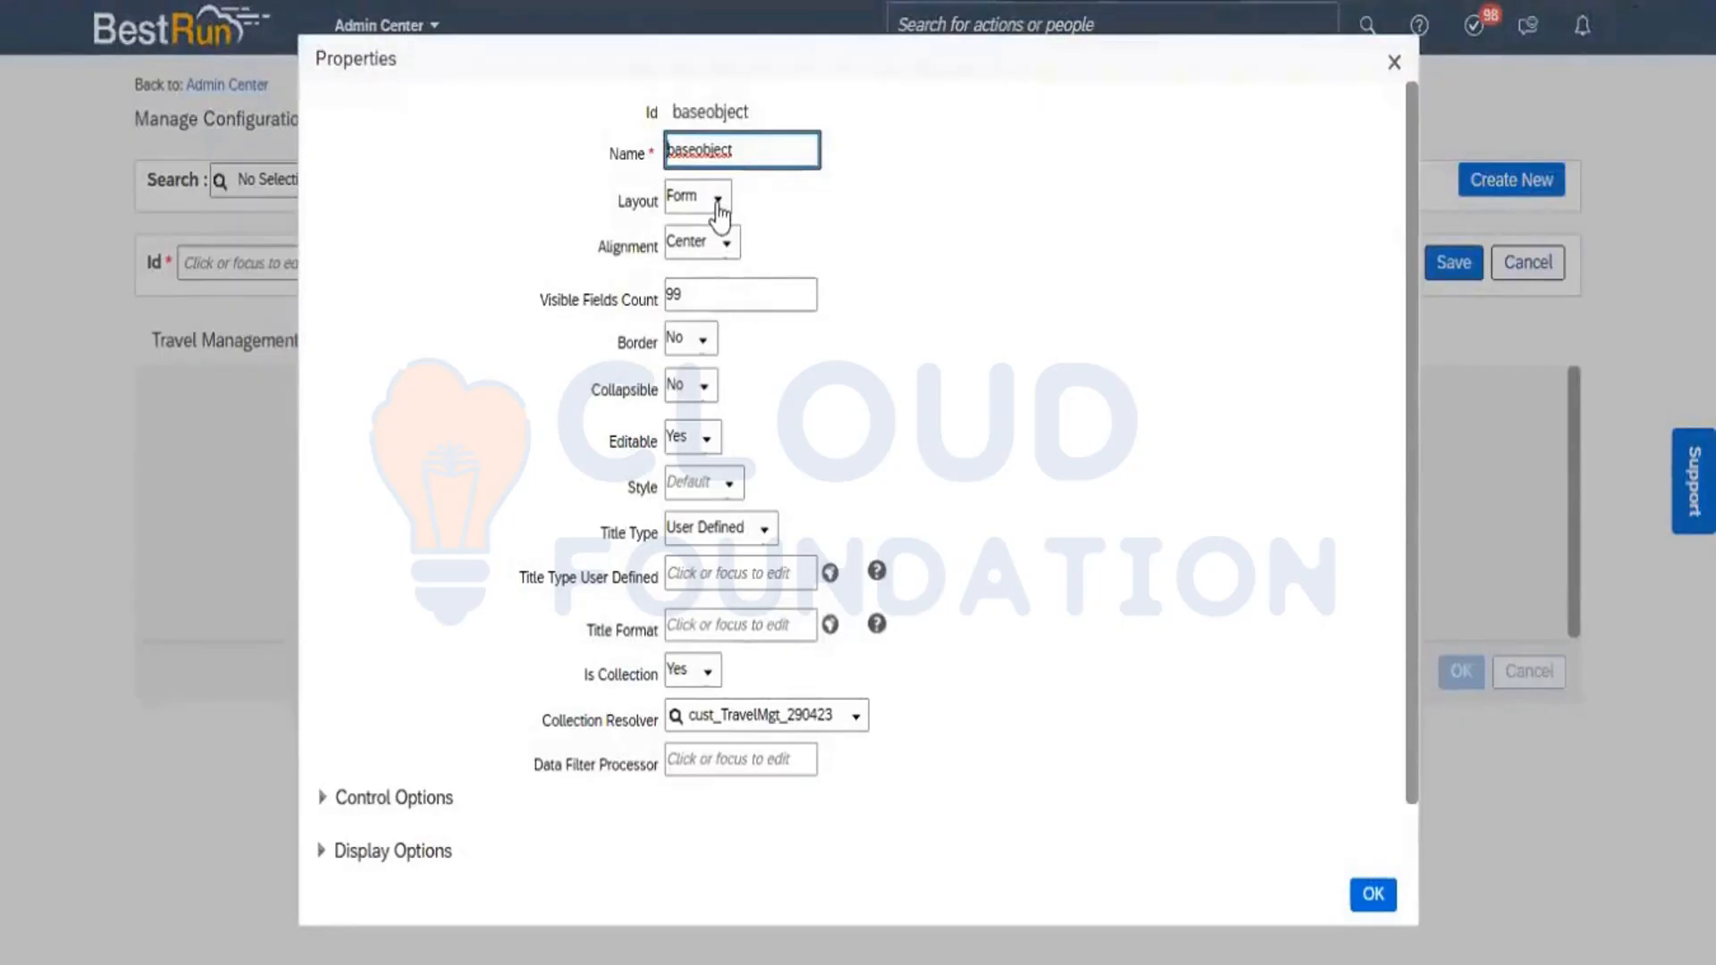
click(717, 200)
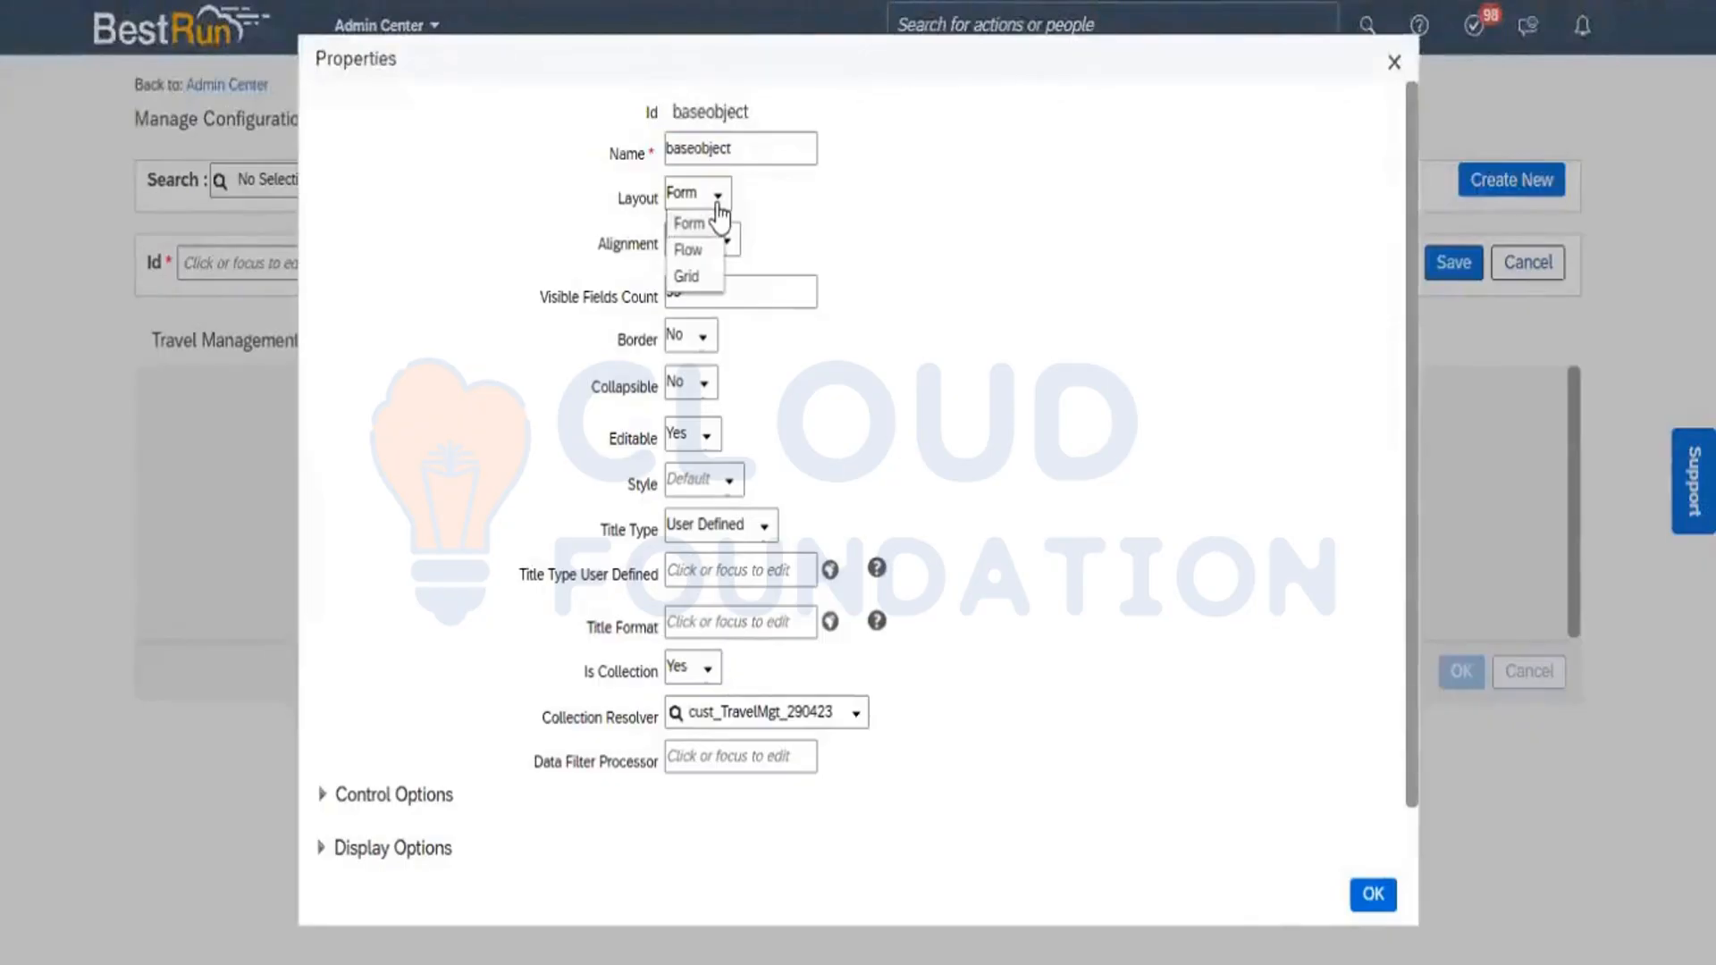
click(695, 249)
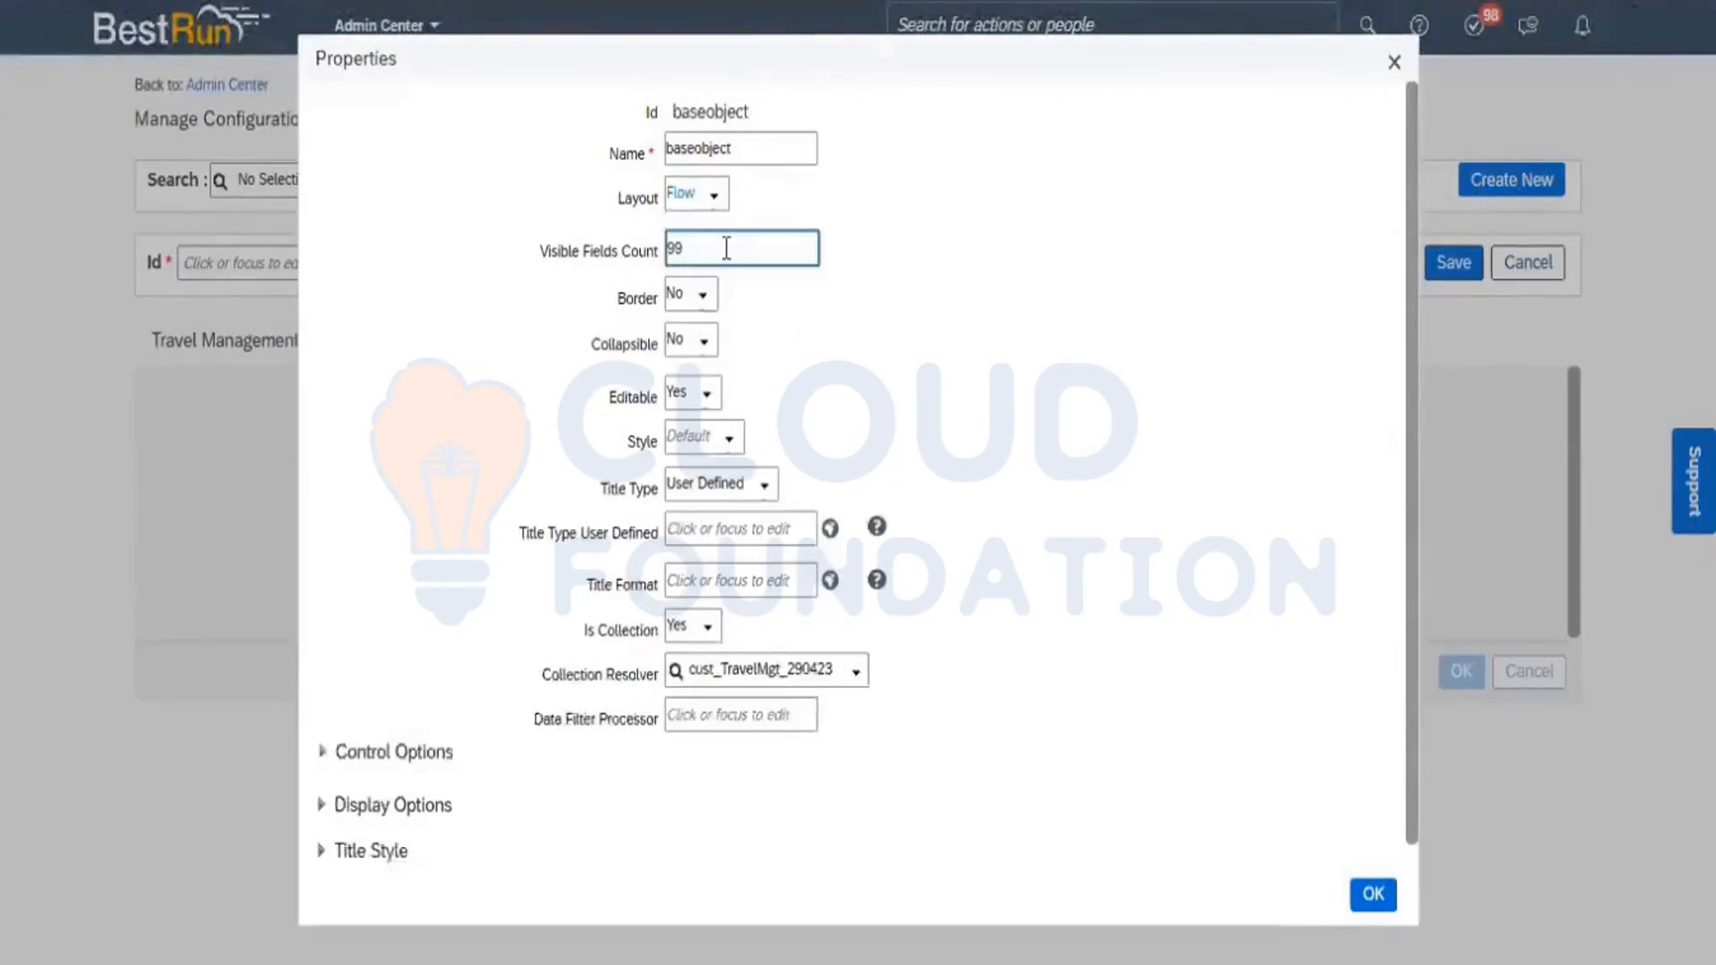
click(1386, 891)
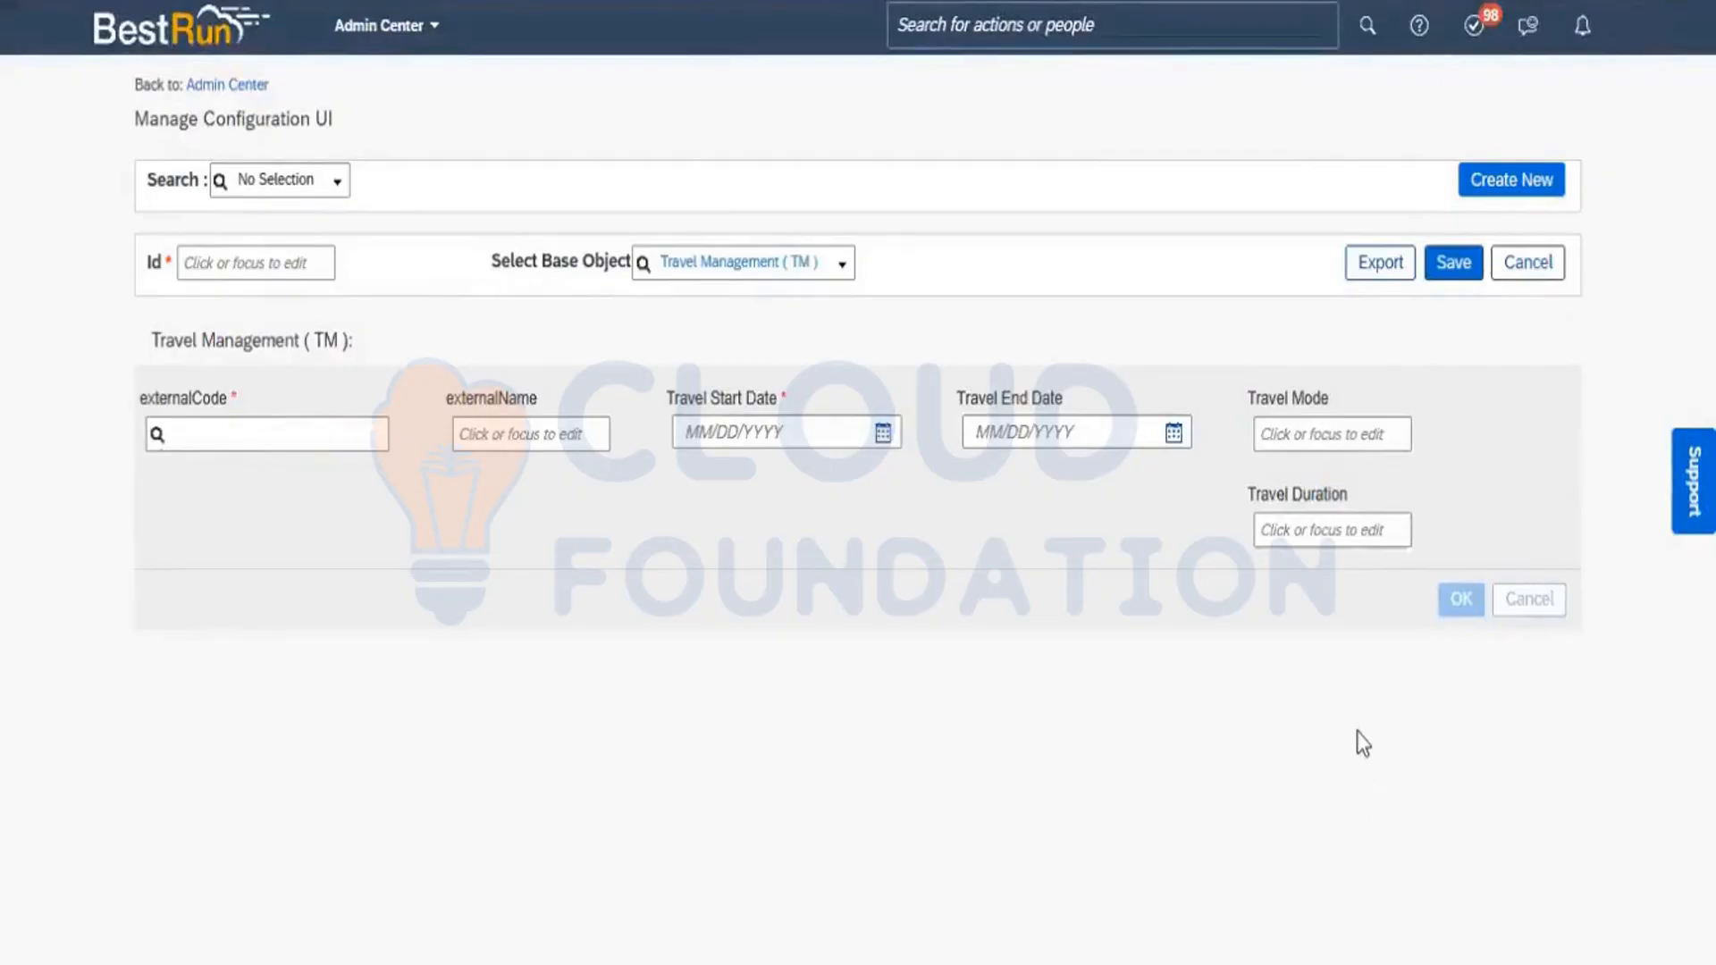
Change the Layout of the Travel Management base object to Grid and apply it
mouse_move(1363, 468)
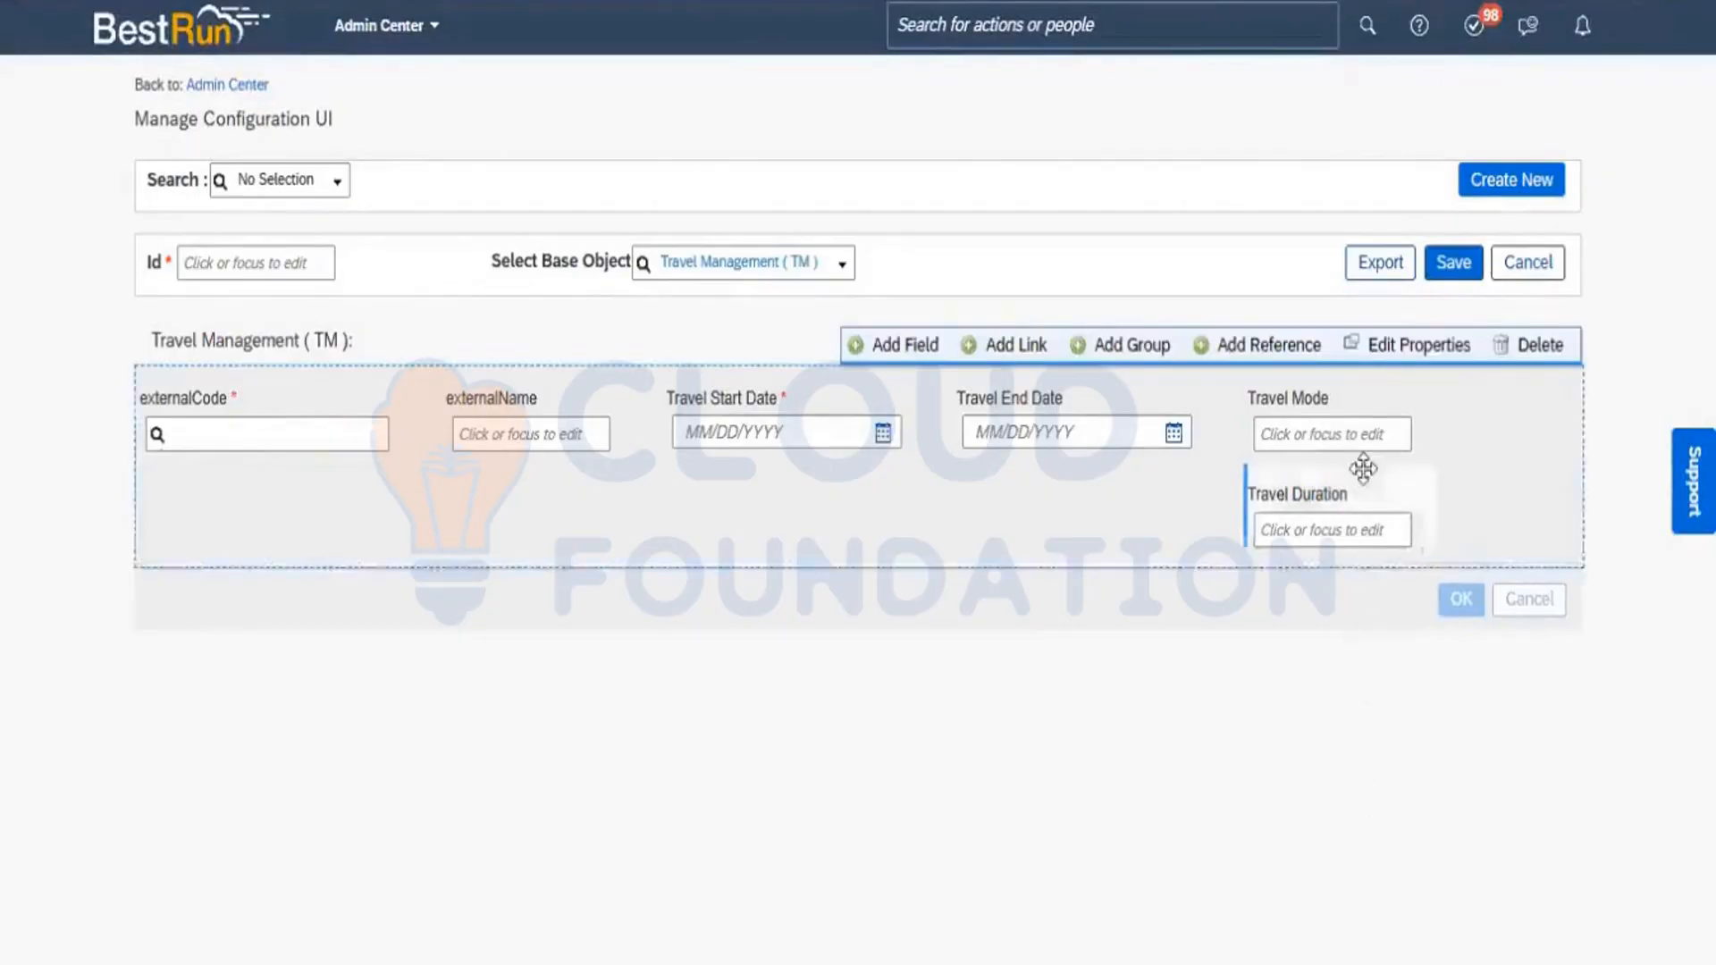
click(1398, 344)
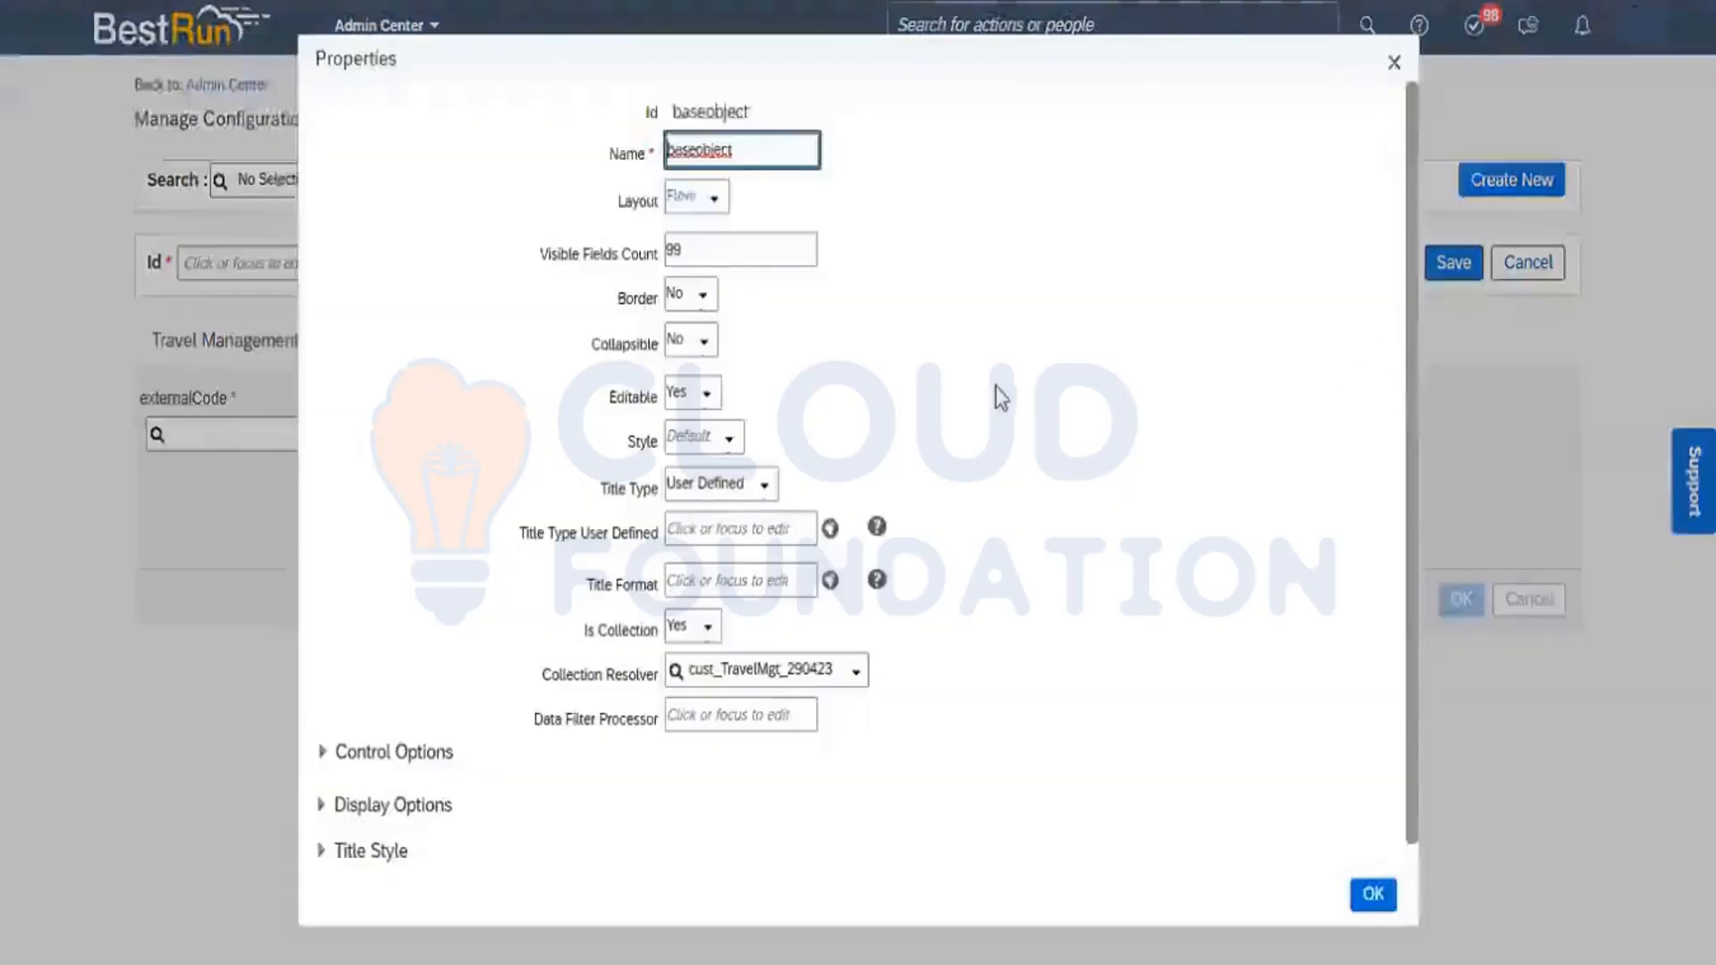
click(714, 196)
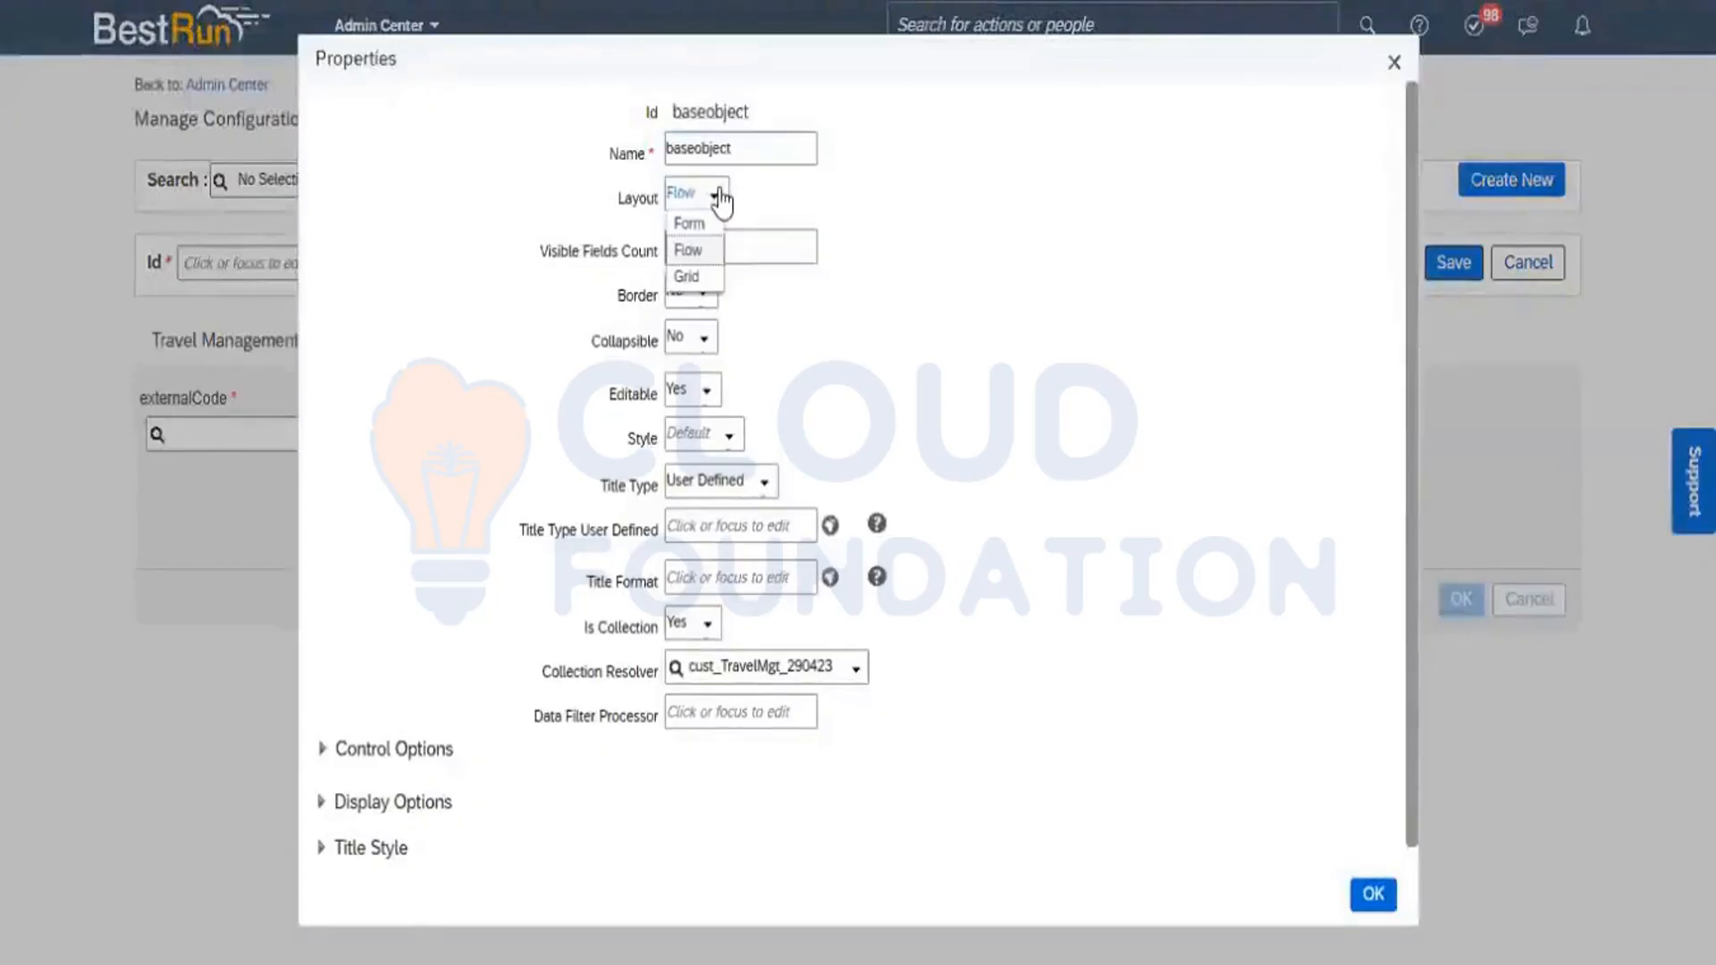
click(688, 276)
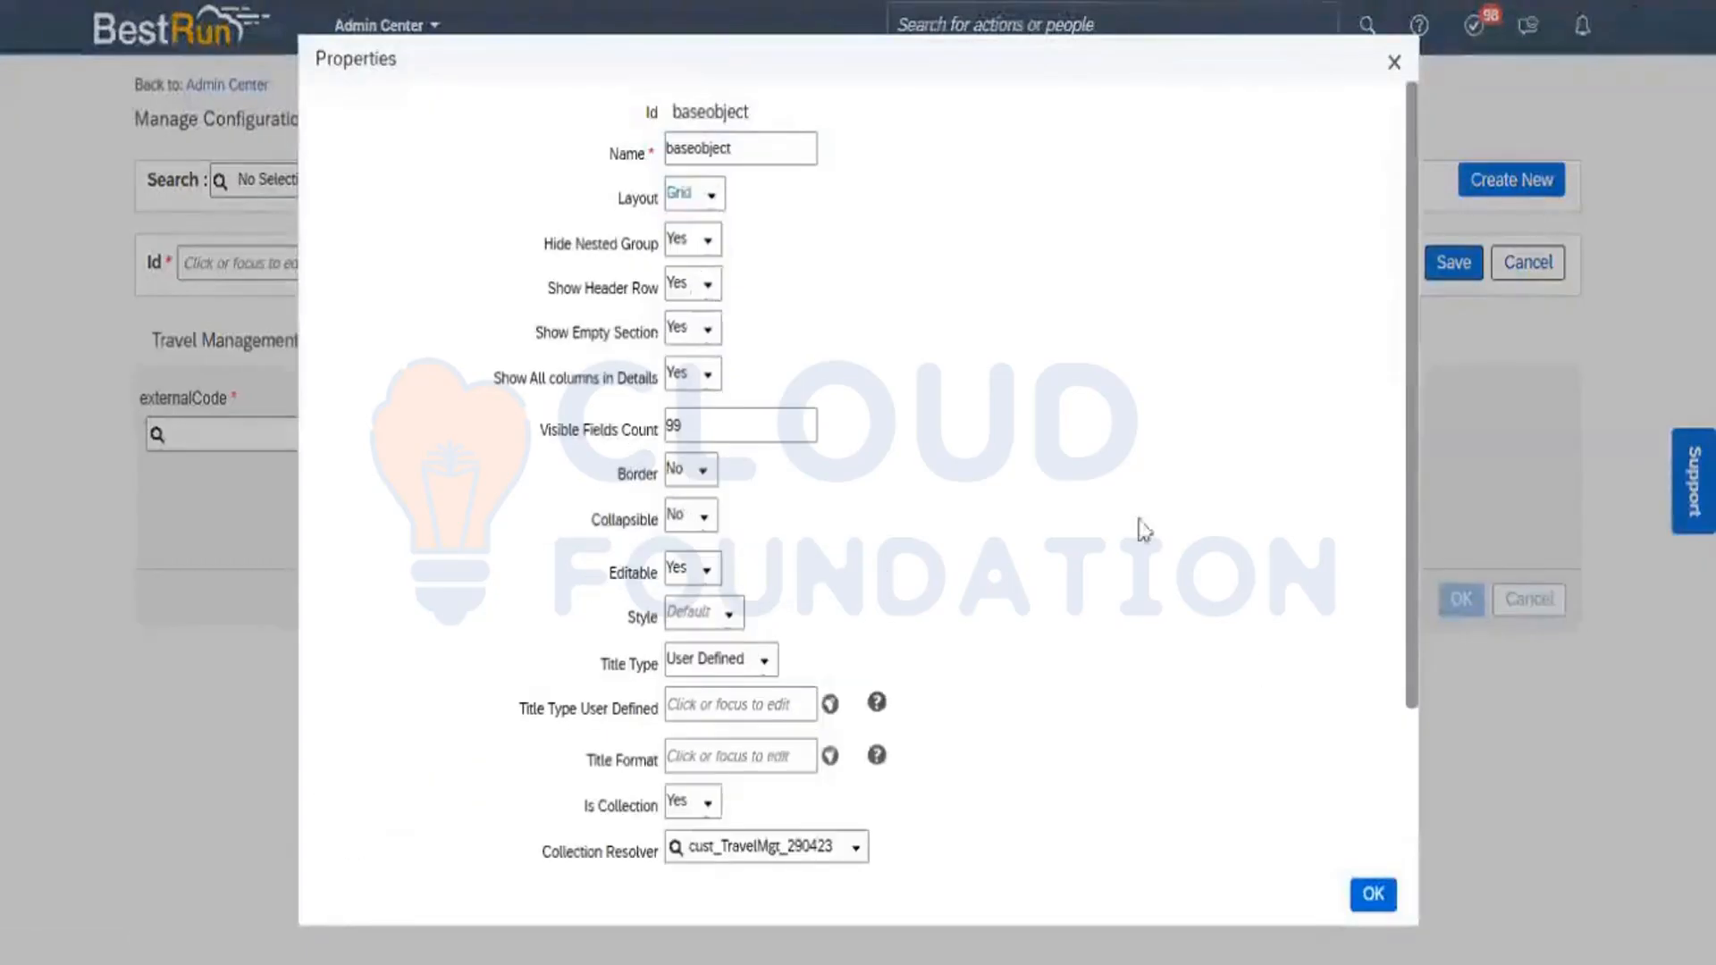
click(1373, 895)
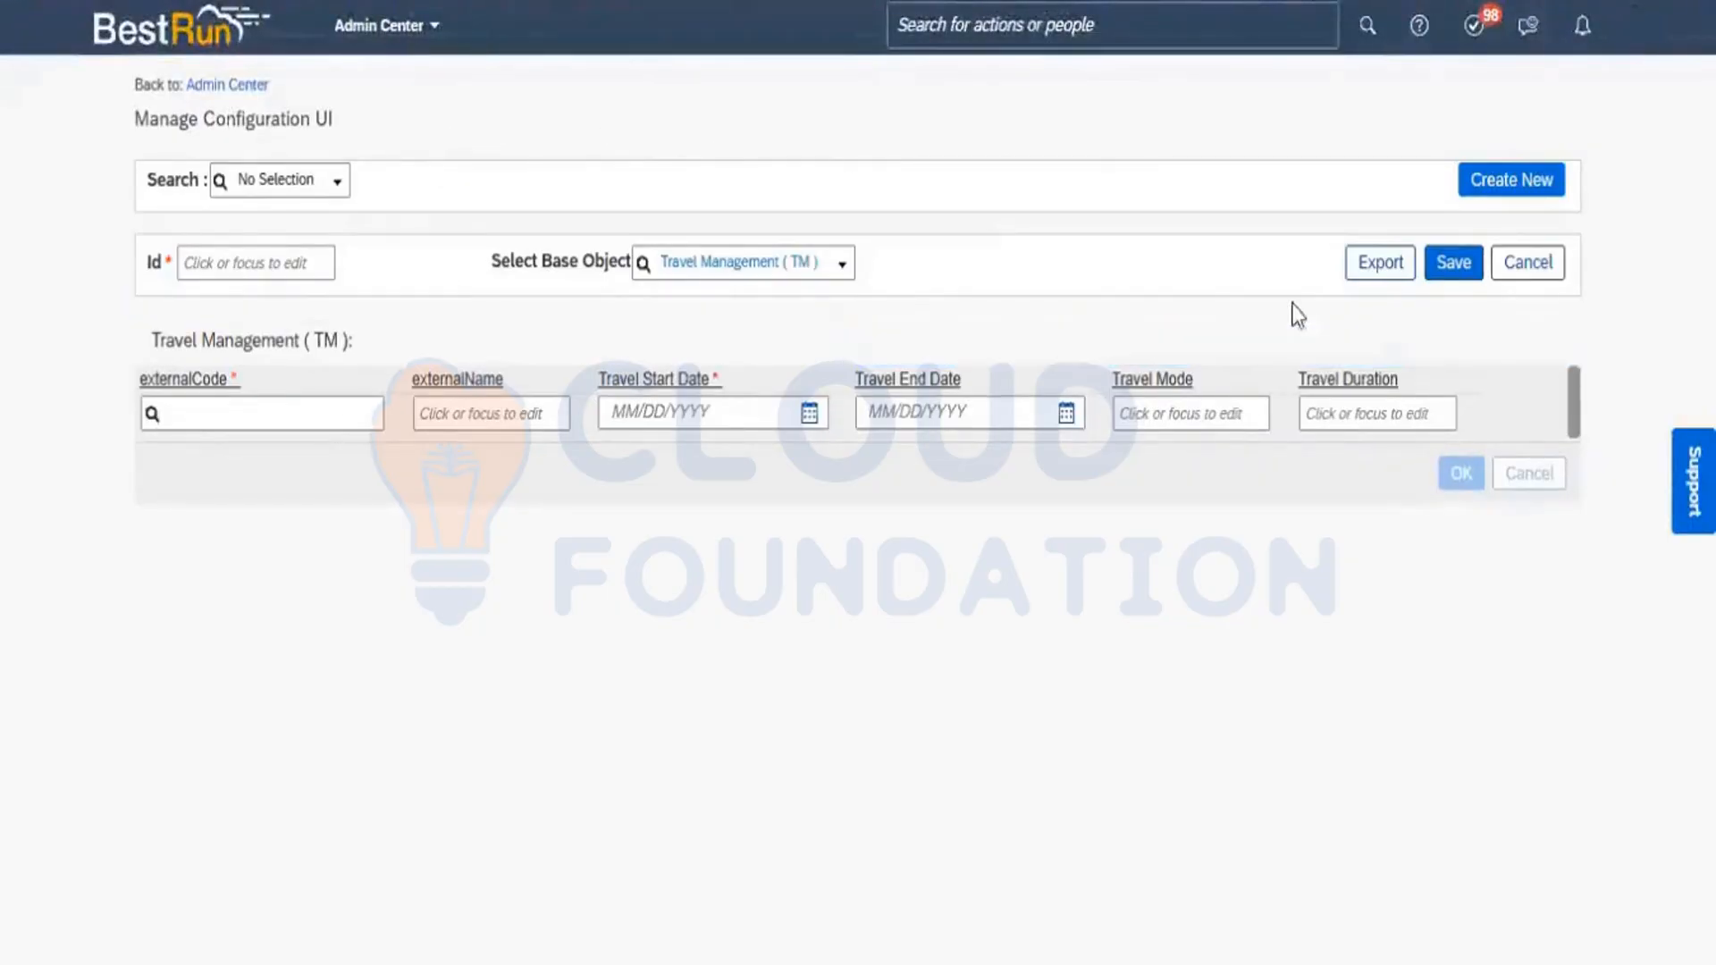
Set the Layout back to Form in the Travel Management base object's properties
mouse_move(1376, 333)
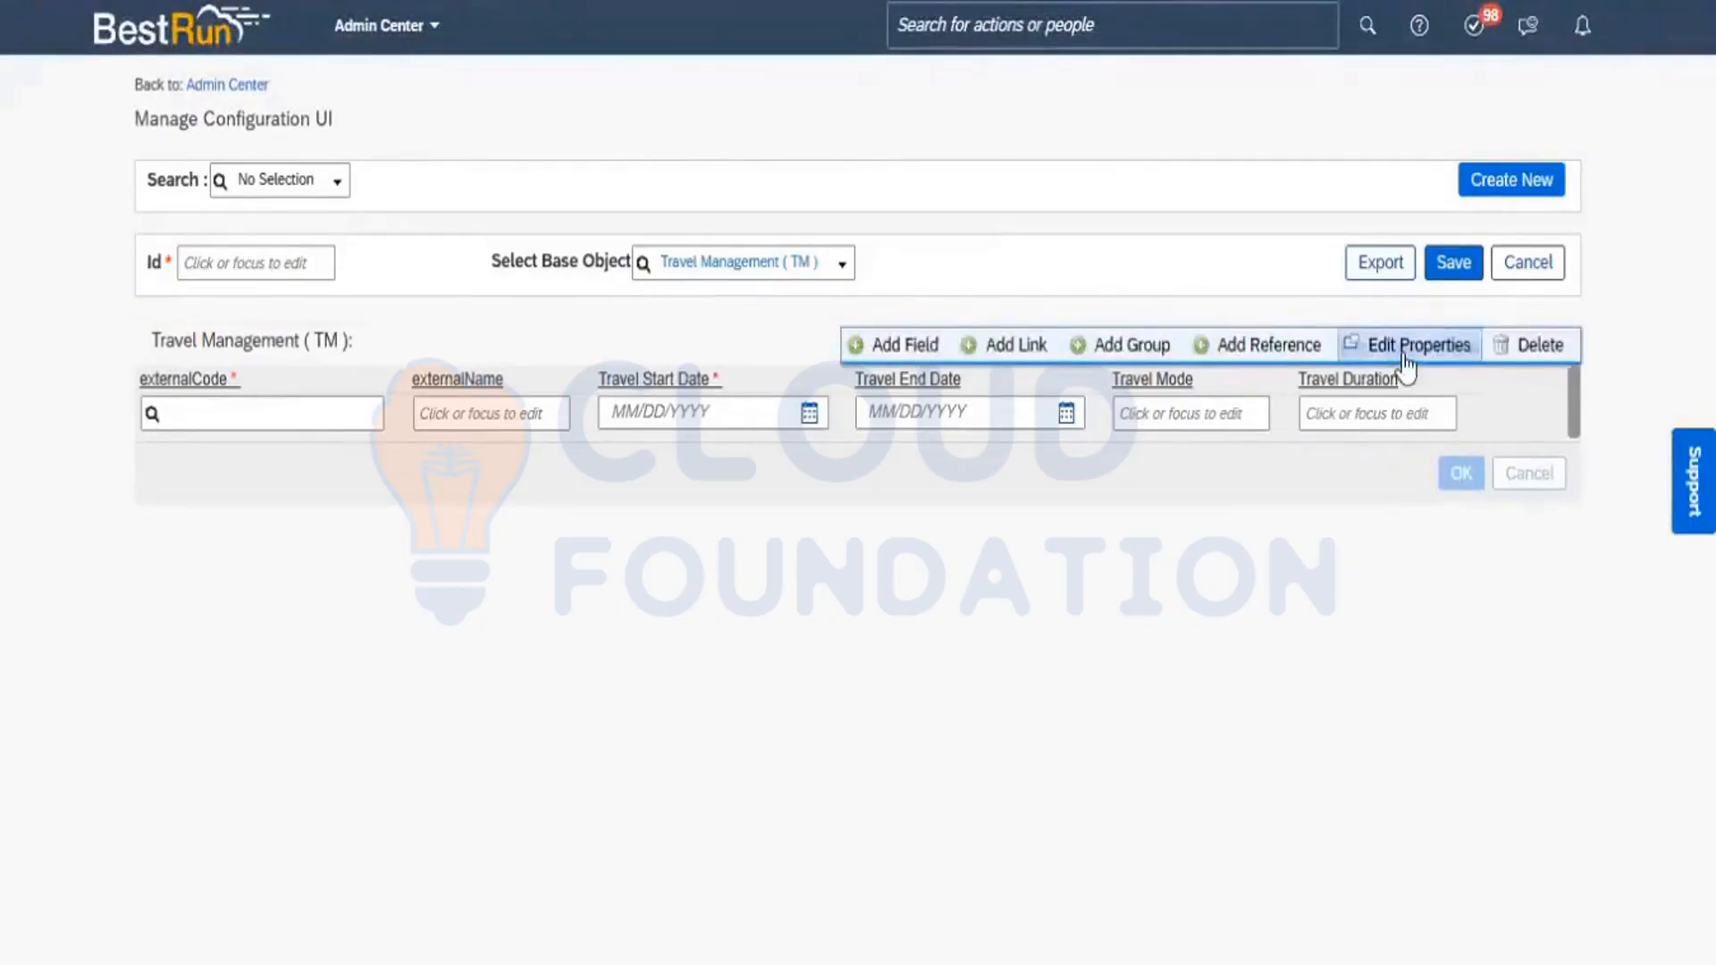
click(1405, 357)
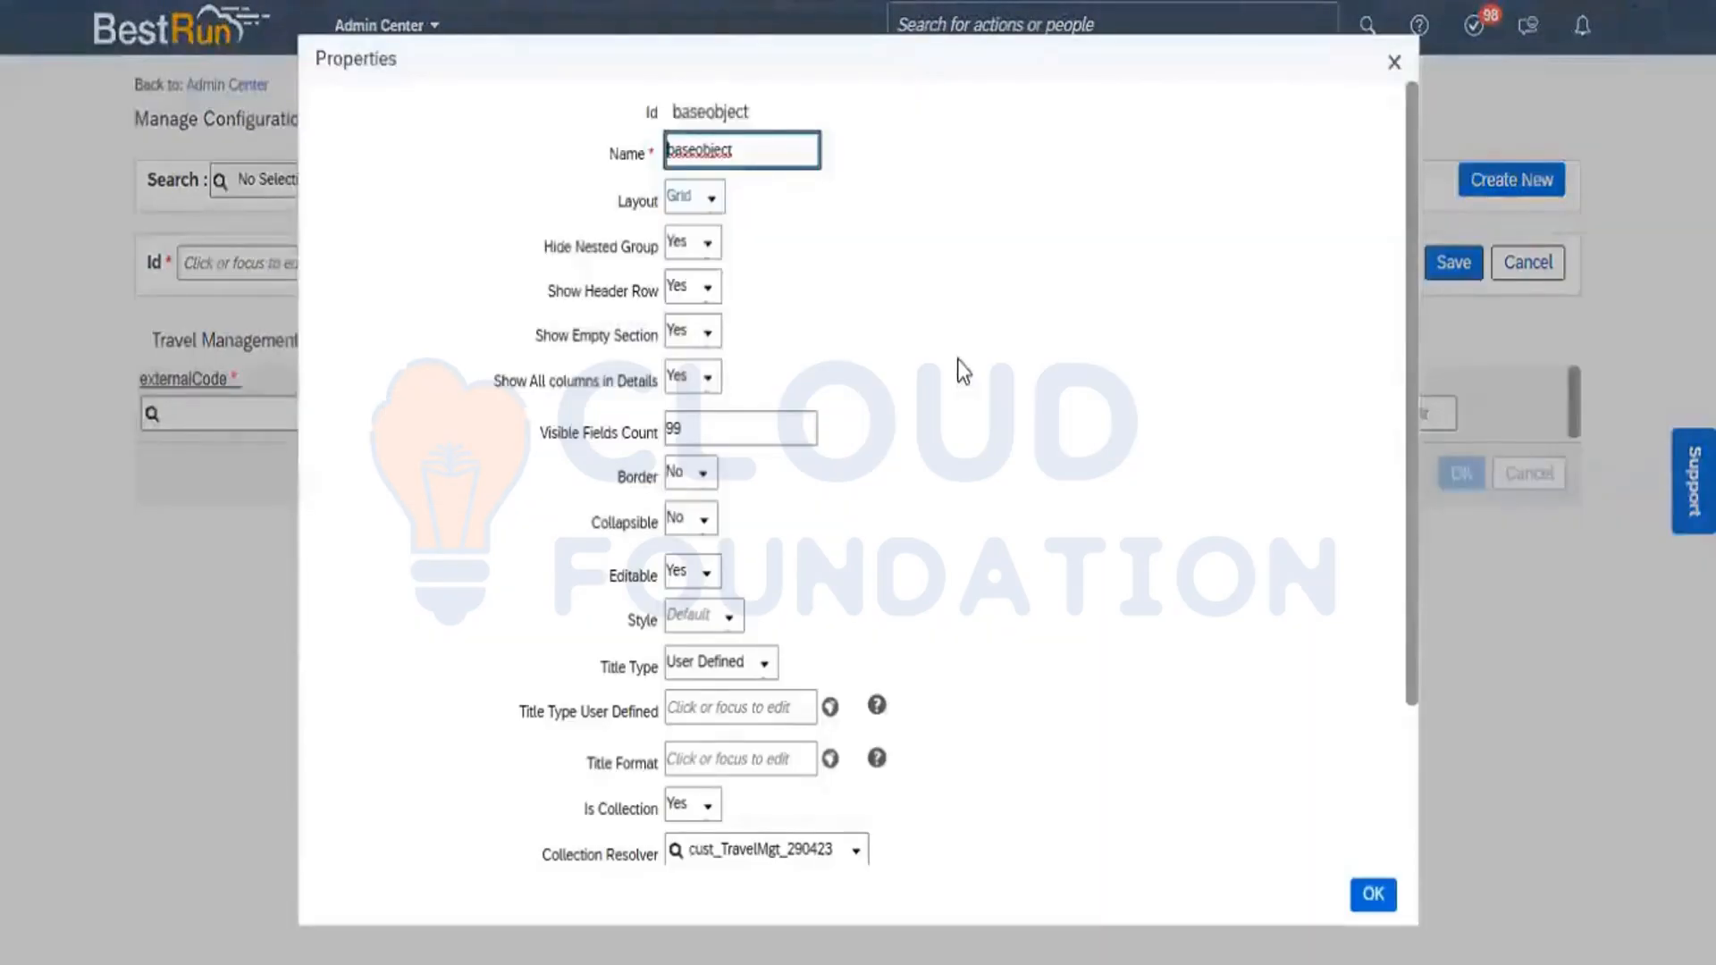
click(710, 199)
click(710, 198)
click(684, 222)
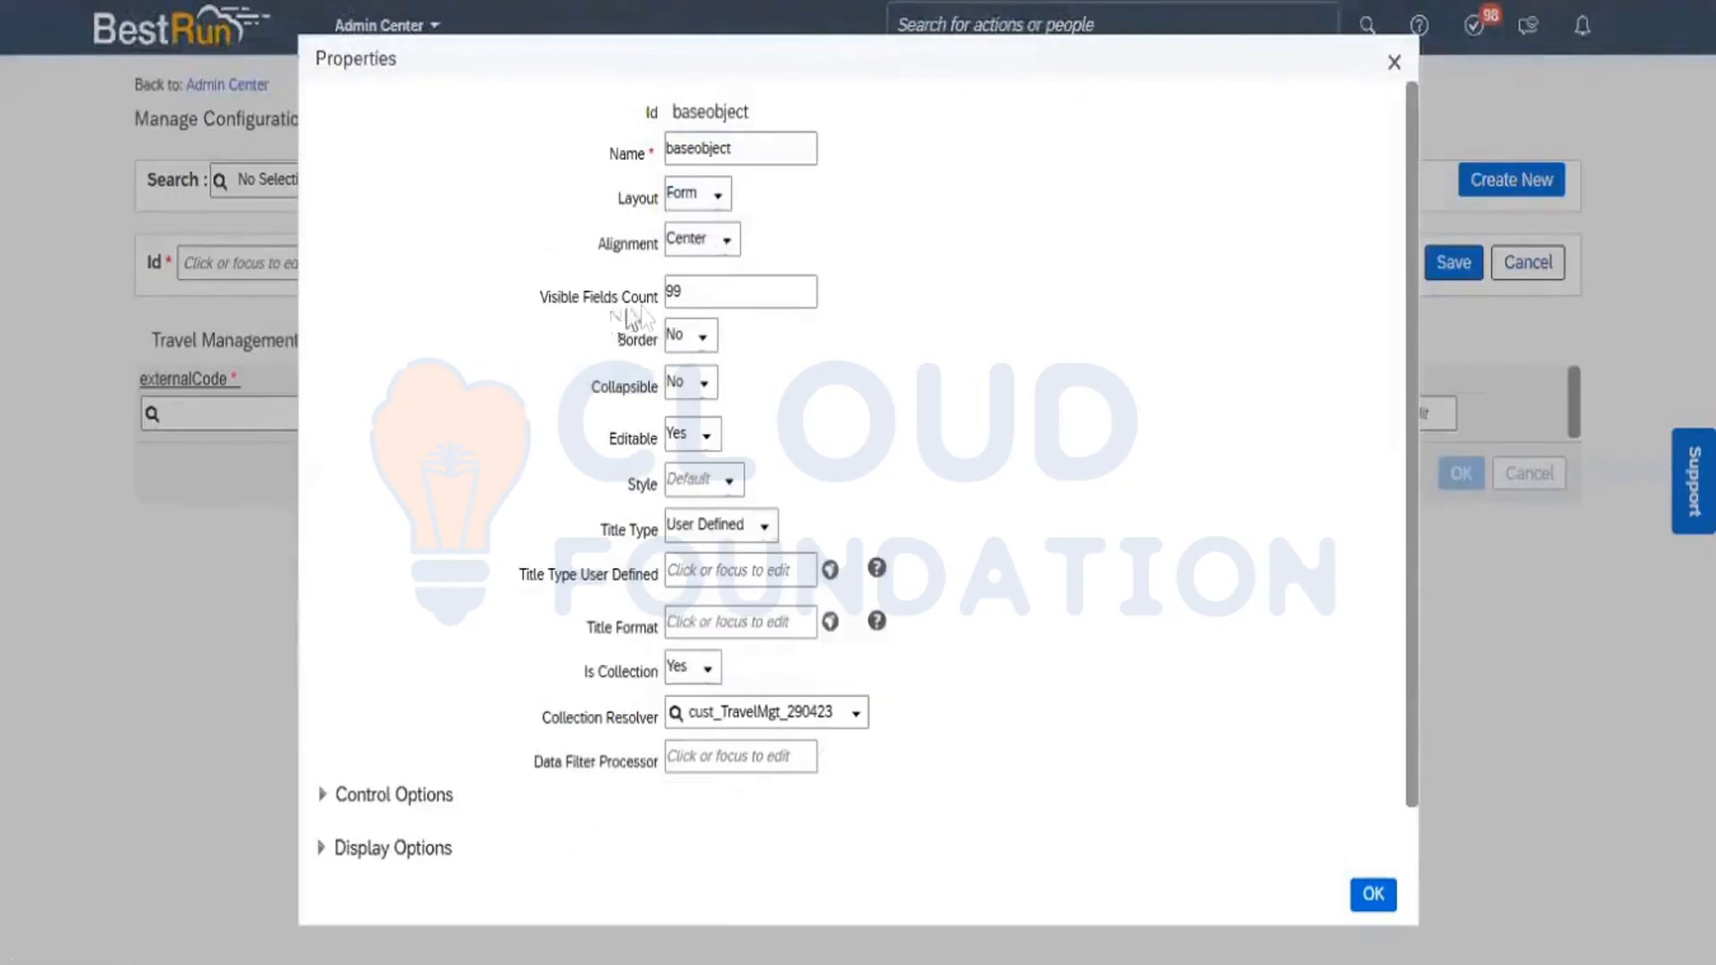
Set the Visible Fields Count to 02, apply the properties and expand the remaining Travel Management fields
click(684, 292)
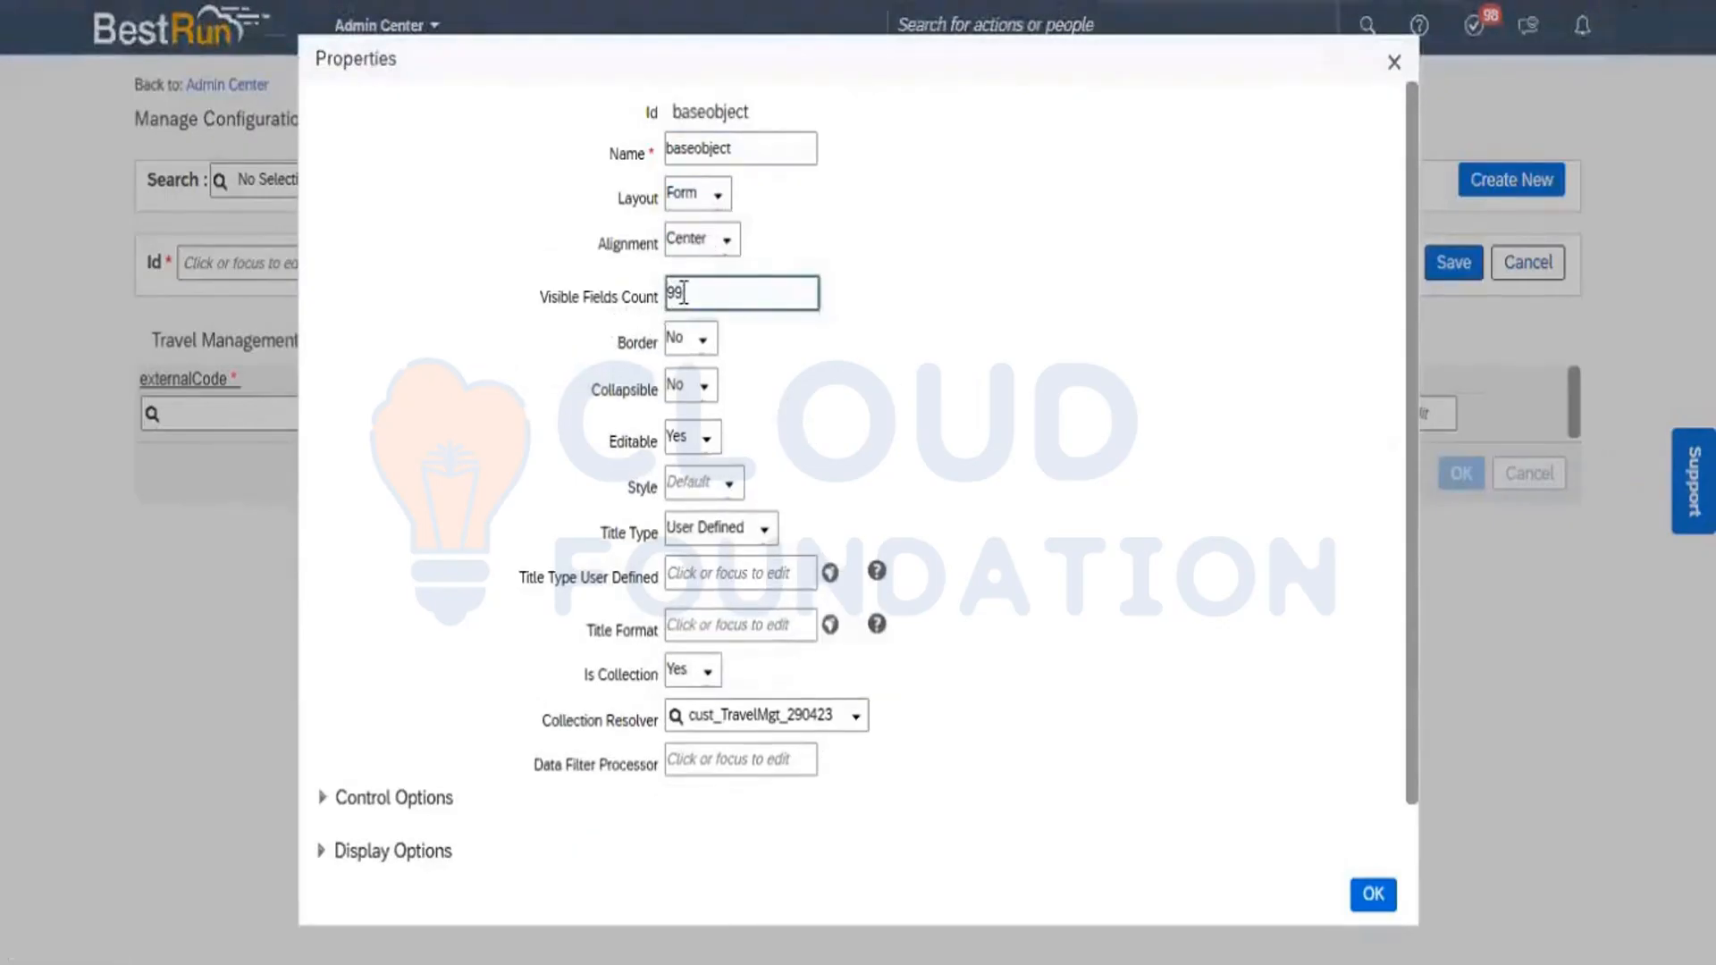
key(BackSpace)
key(BackSpace)
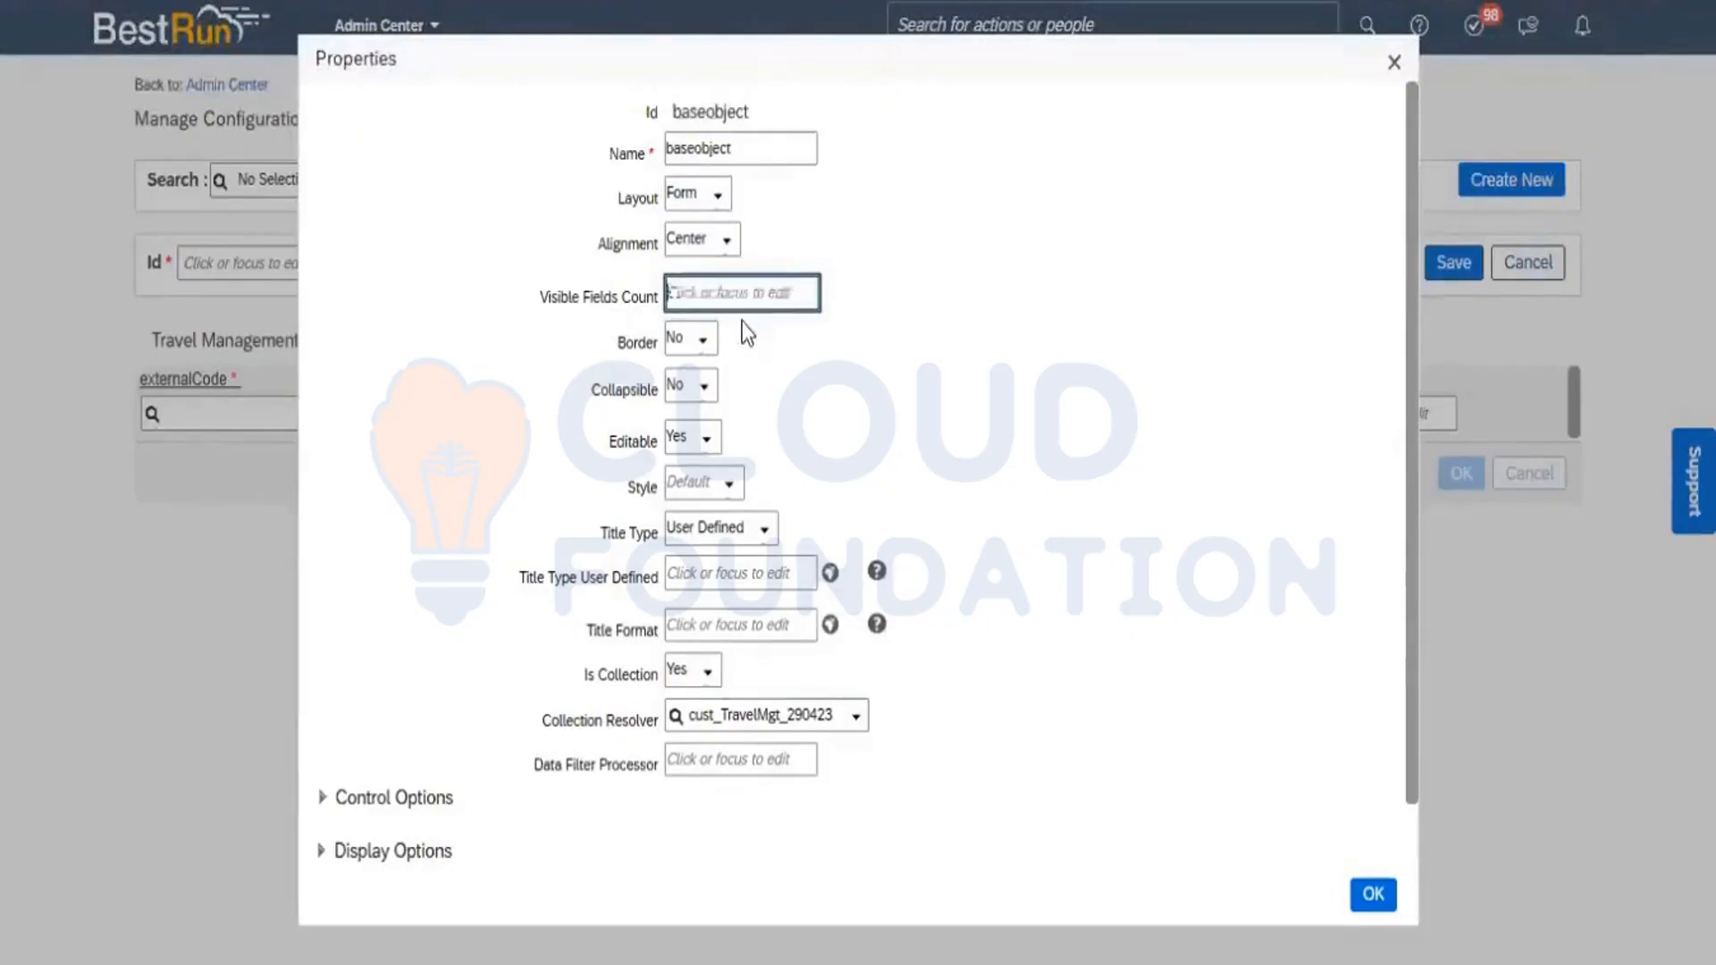
text(02)
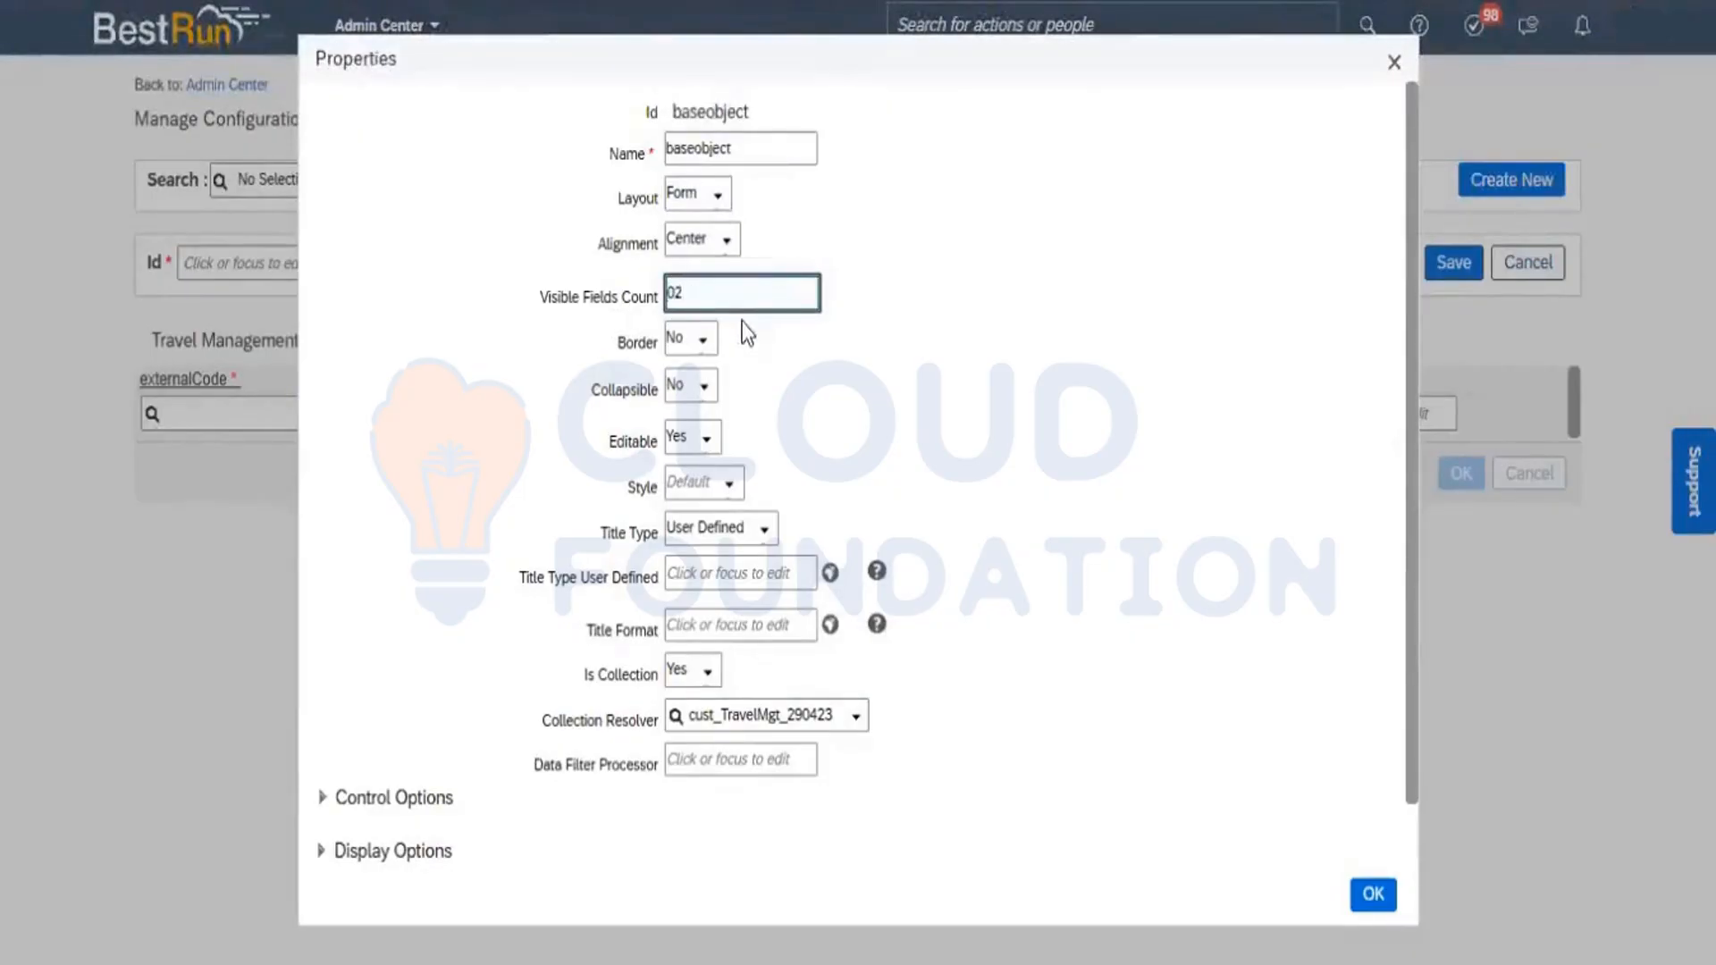
click(1375, 896)
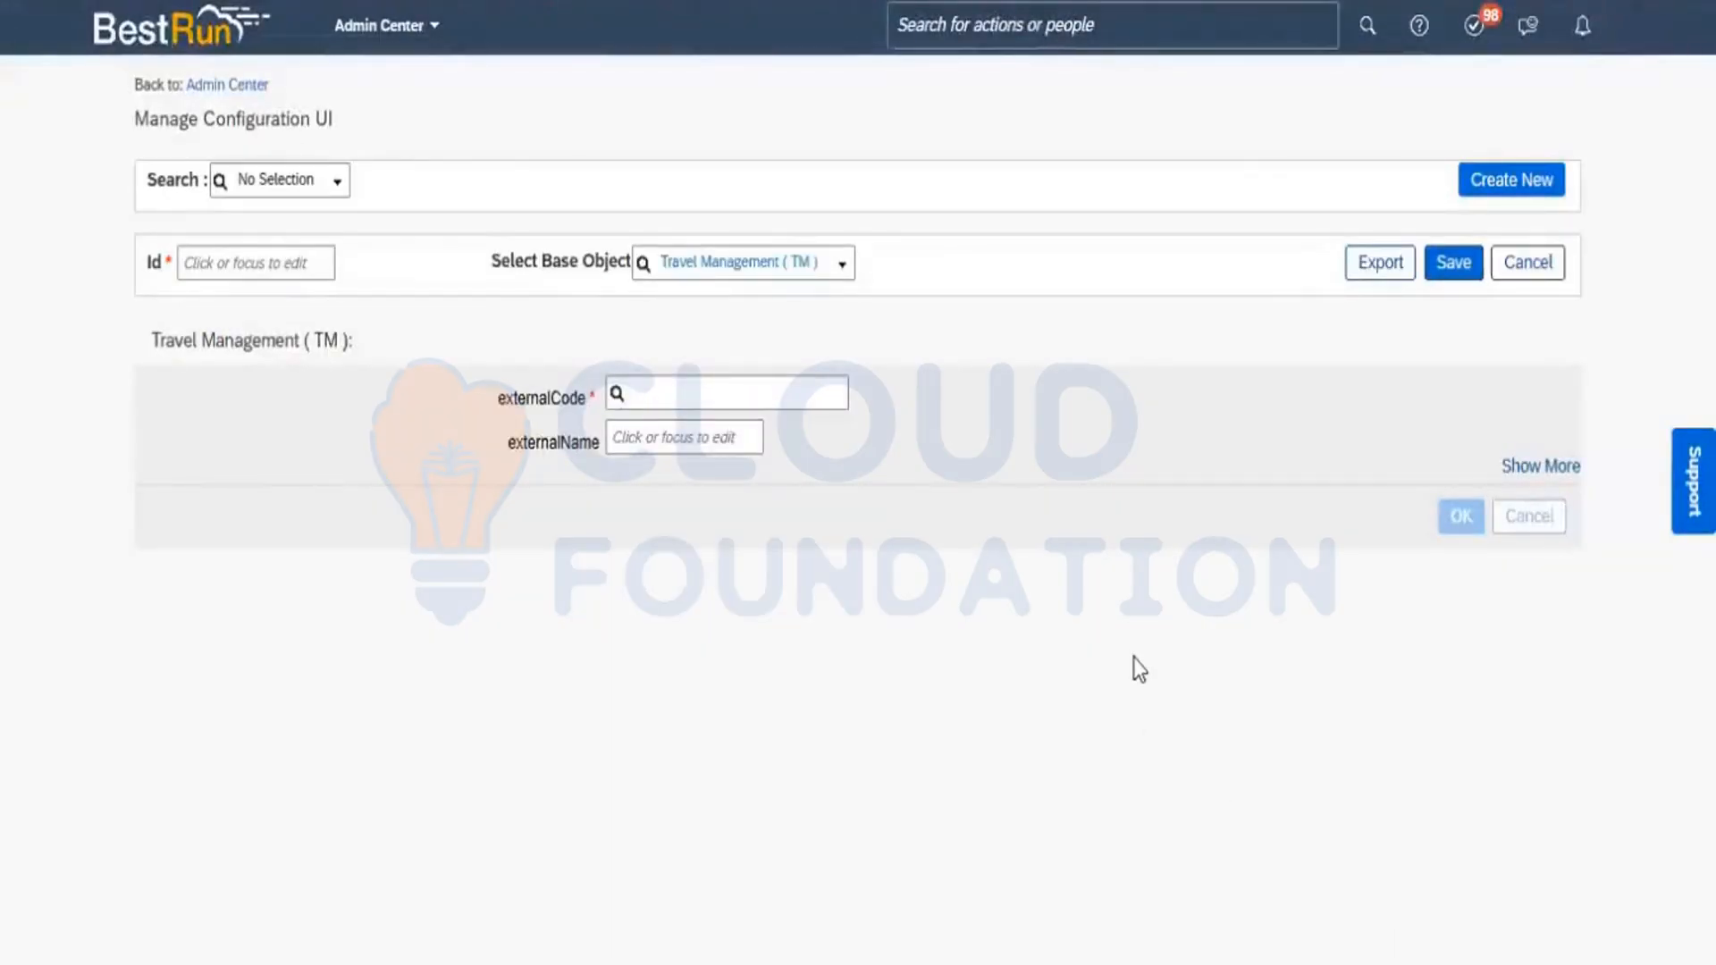
mouse_move(1551, 479)
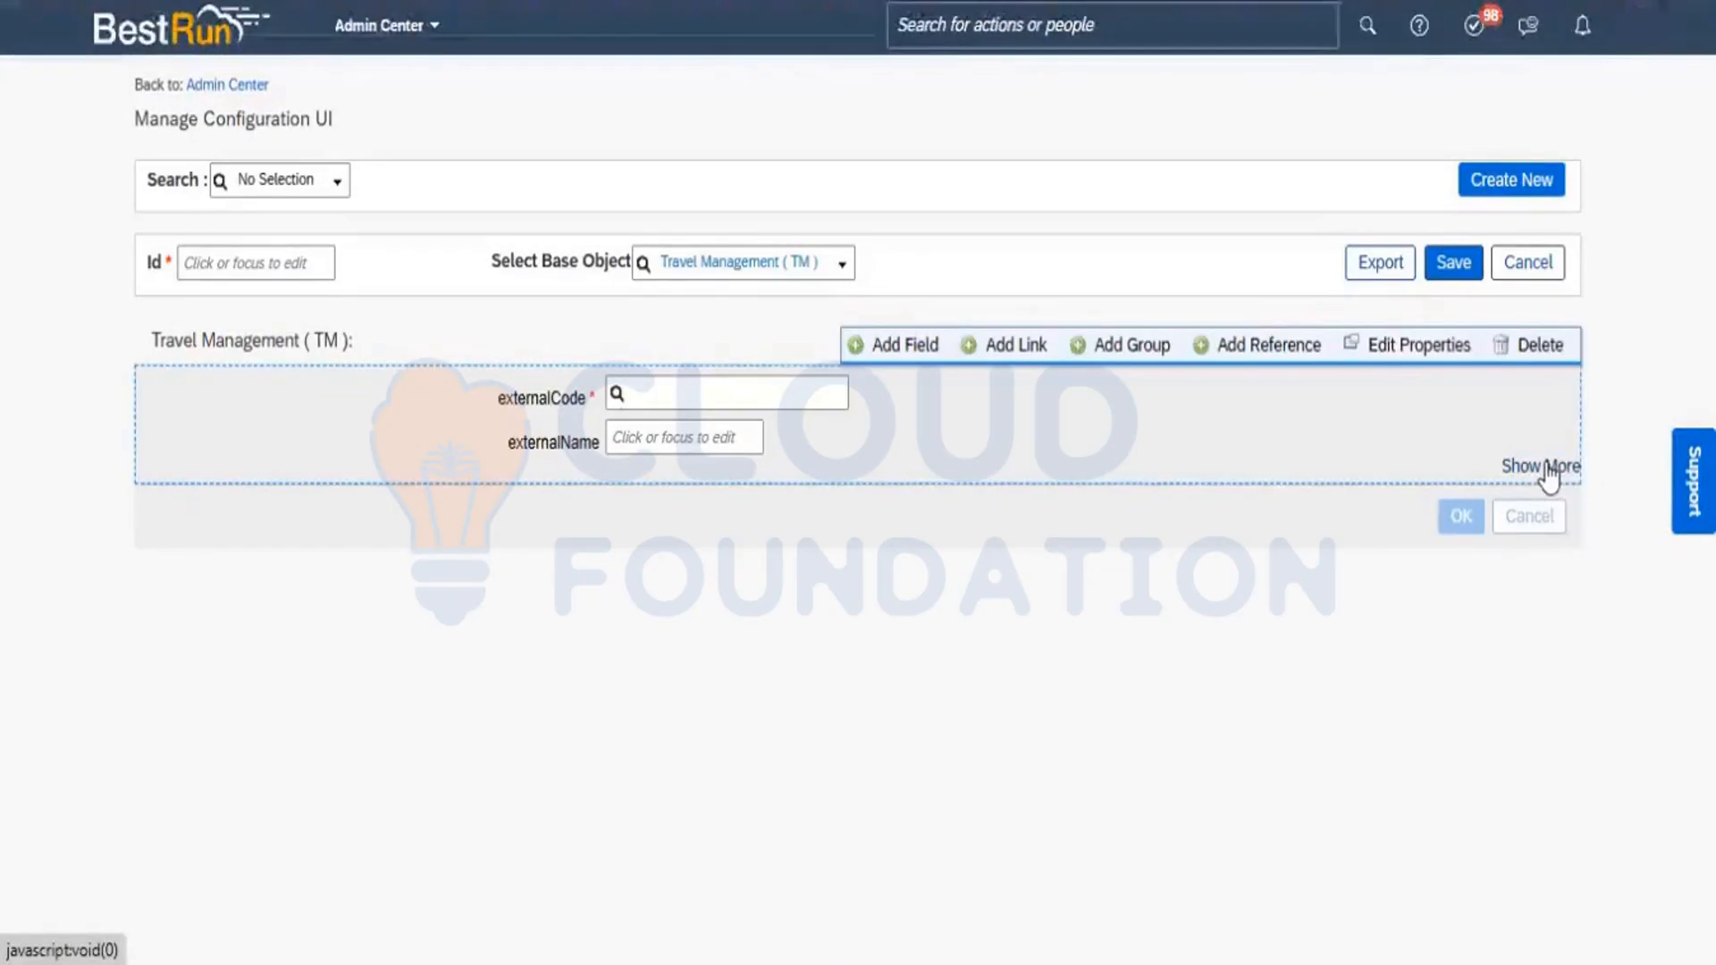
click(1548, 473)
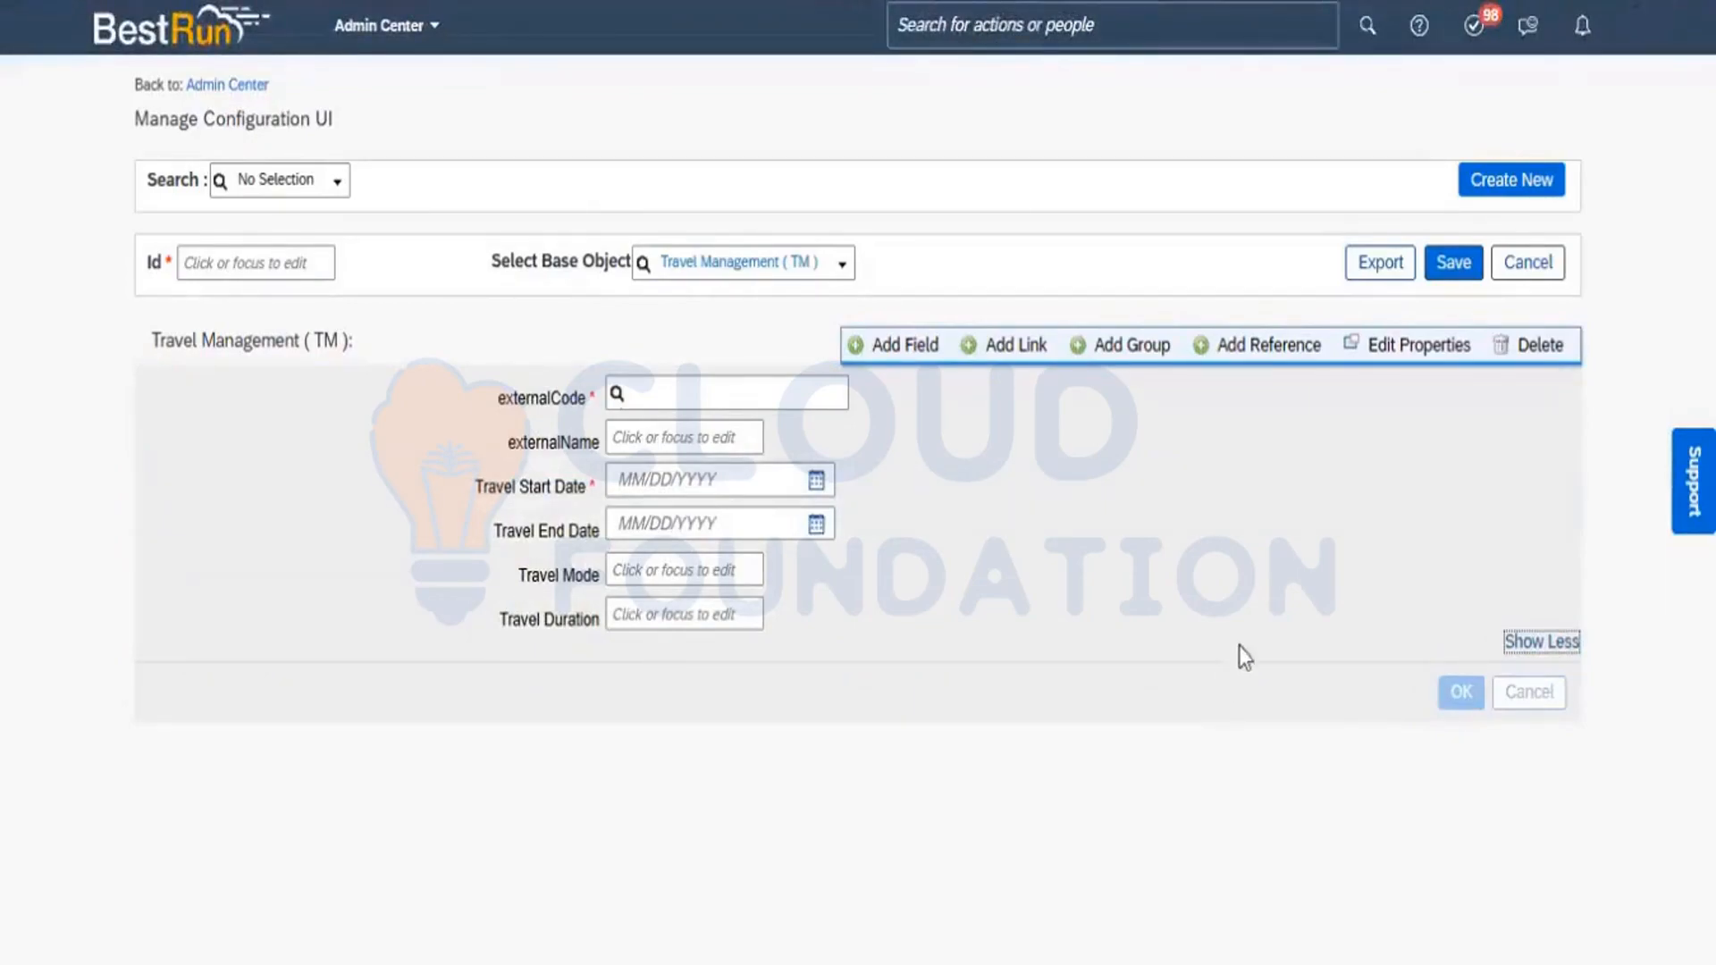
Set the Visible Fields Count in the Travel Management base object's properties to 99 and apply it
click(1421, 345)
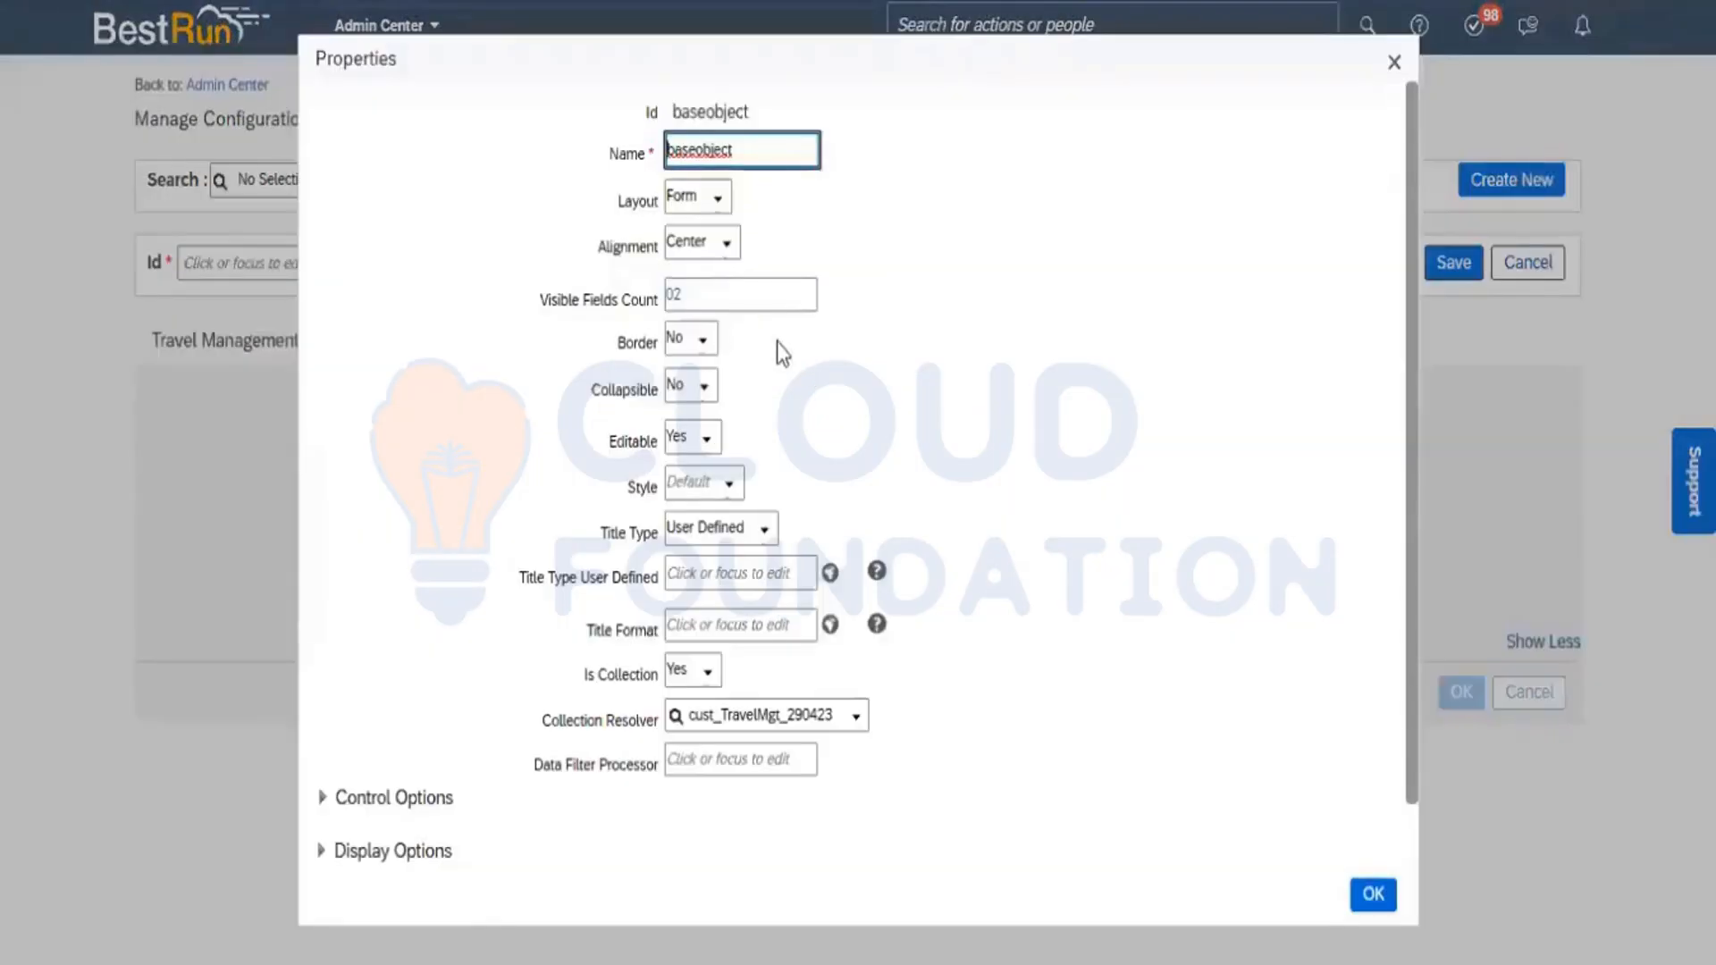
click(724, 295)
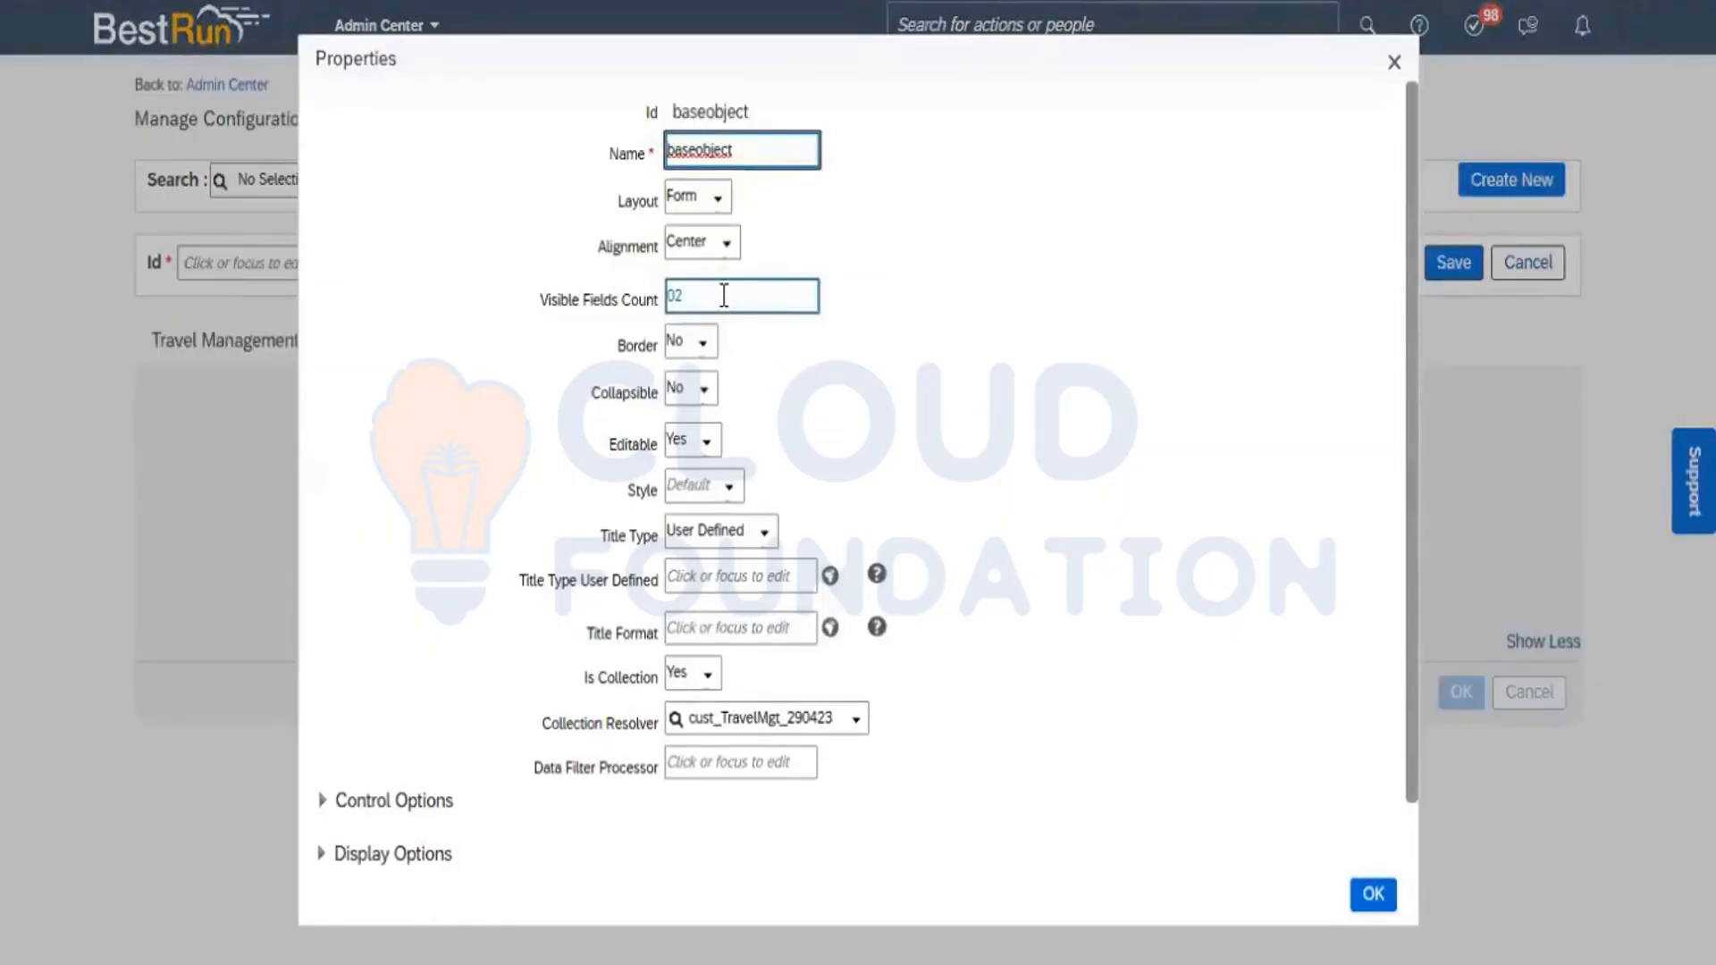
key(BackSpace)
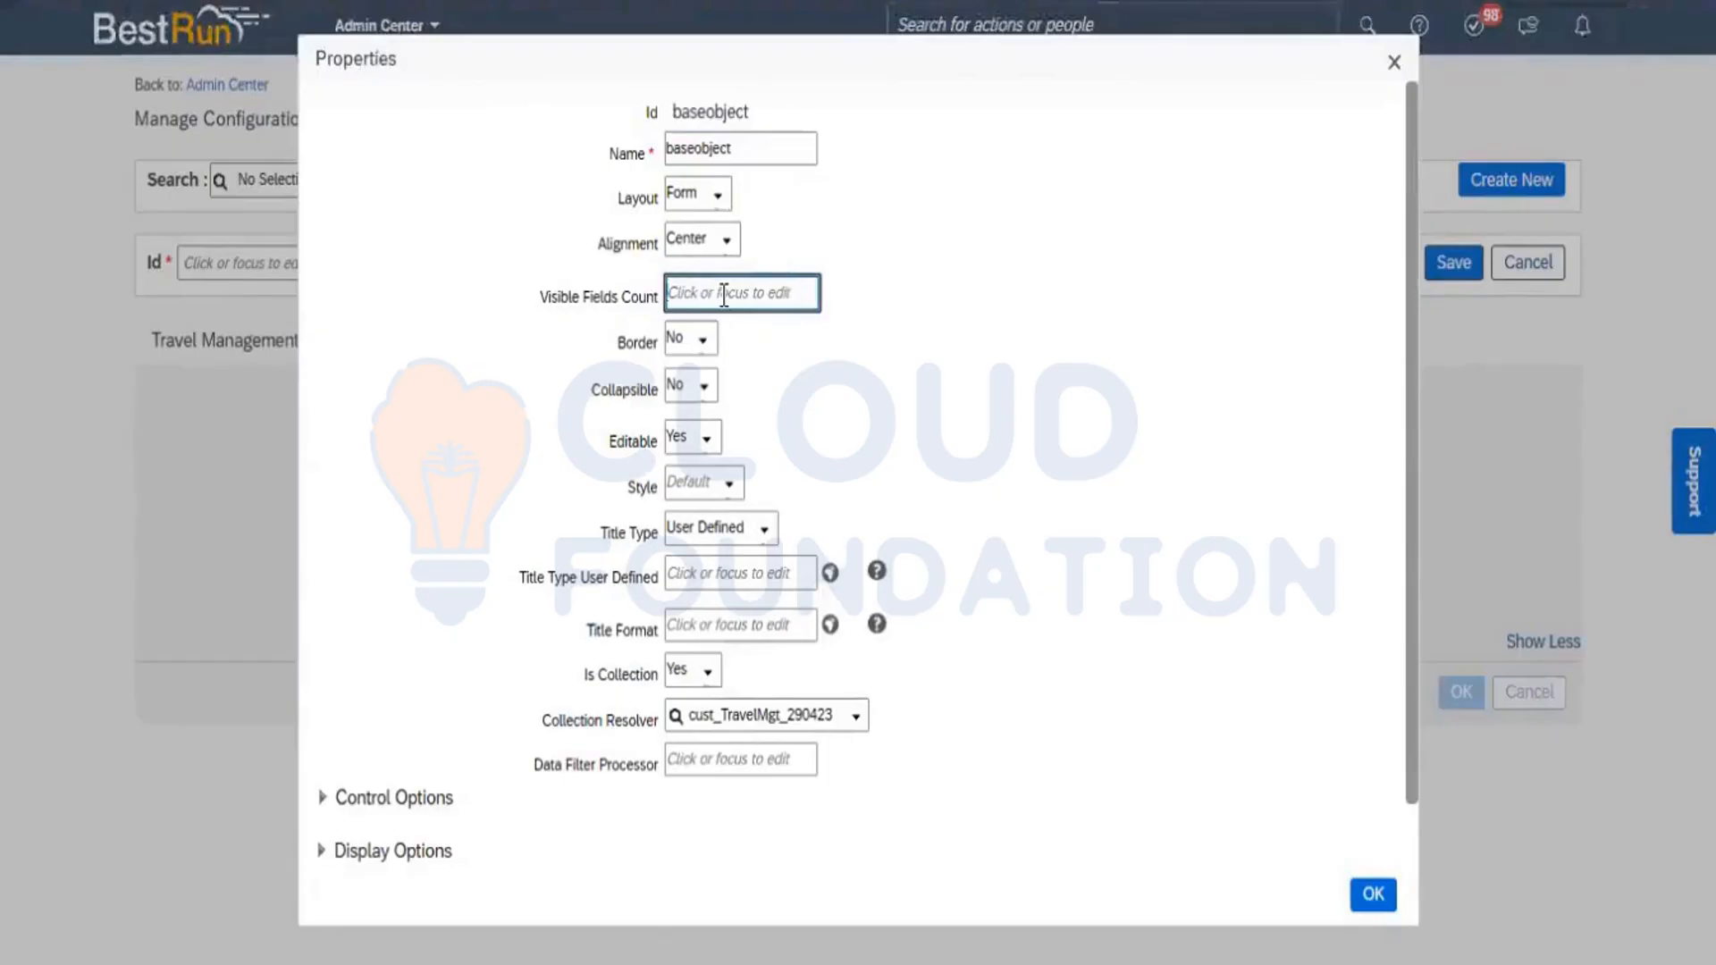
text(99)
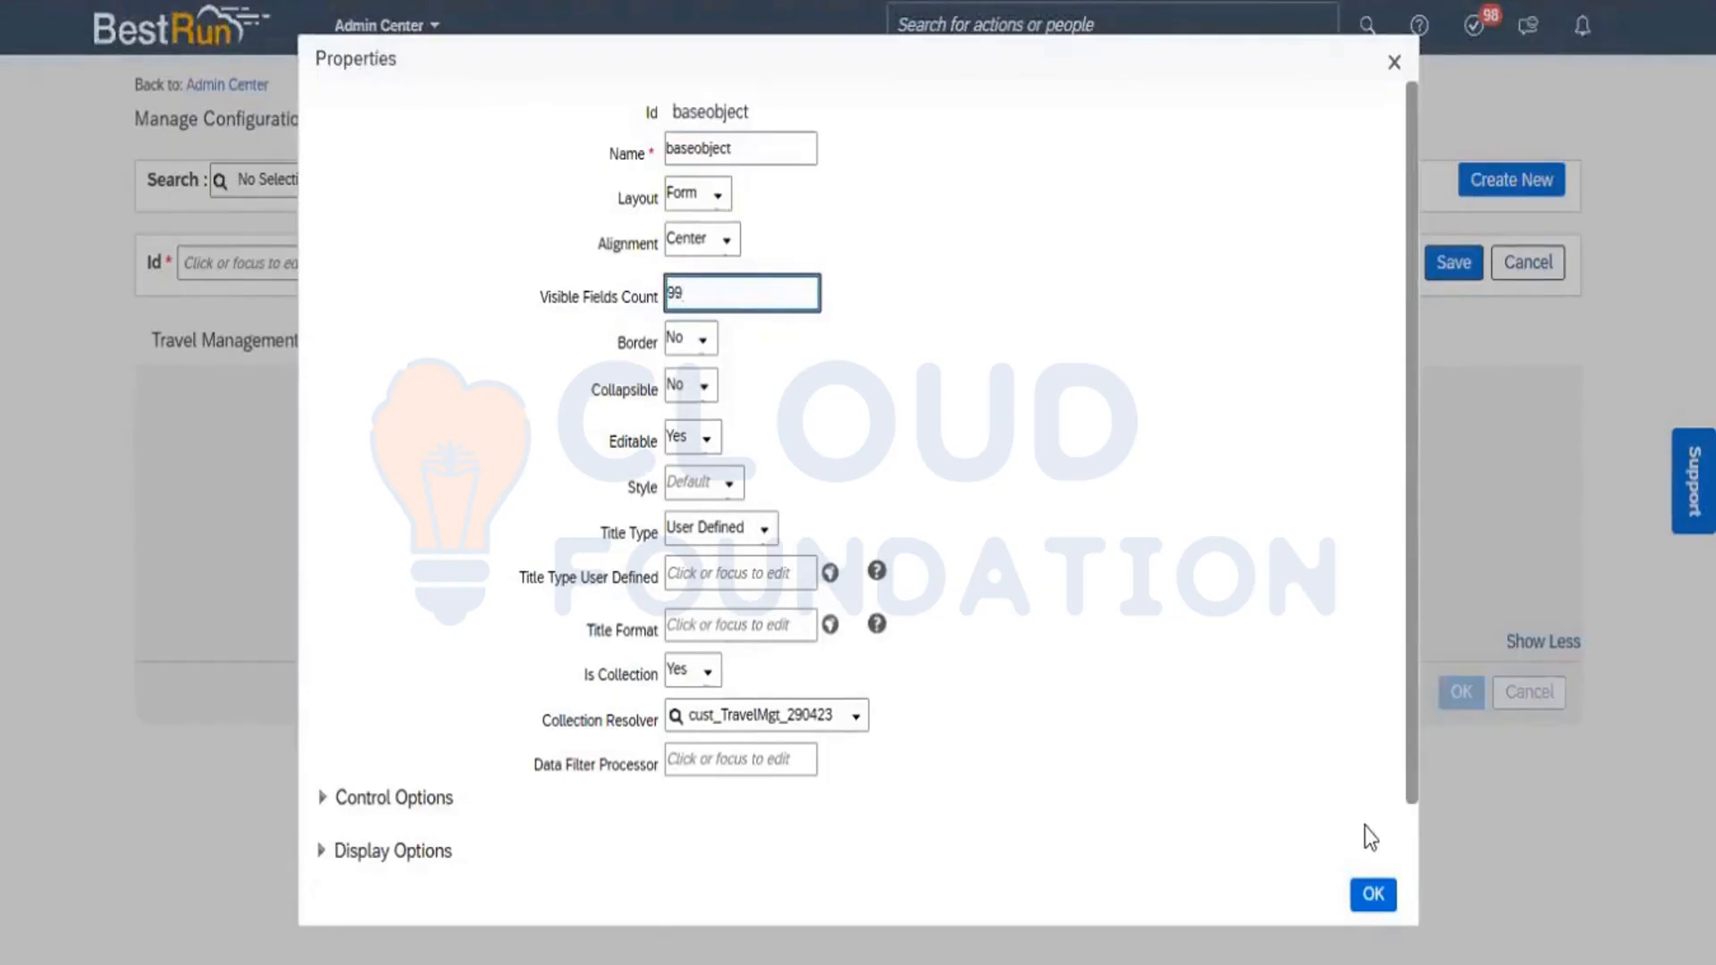
click(1376, 894)
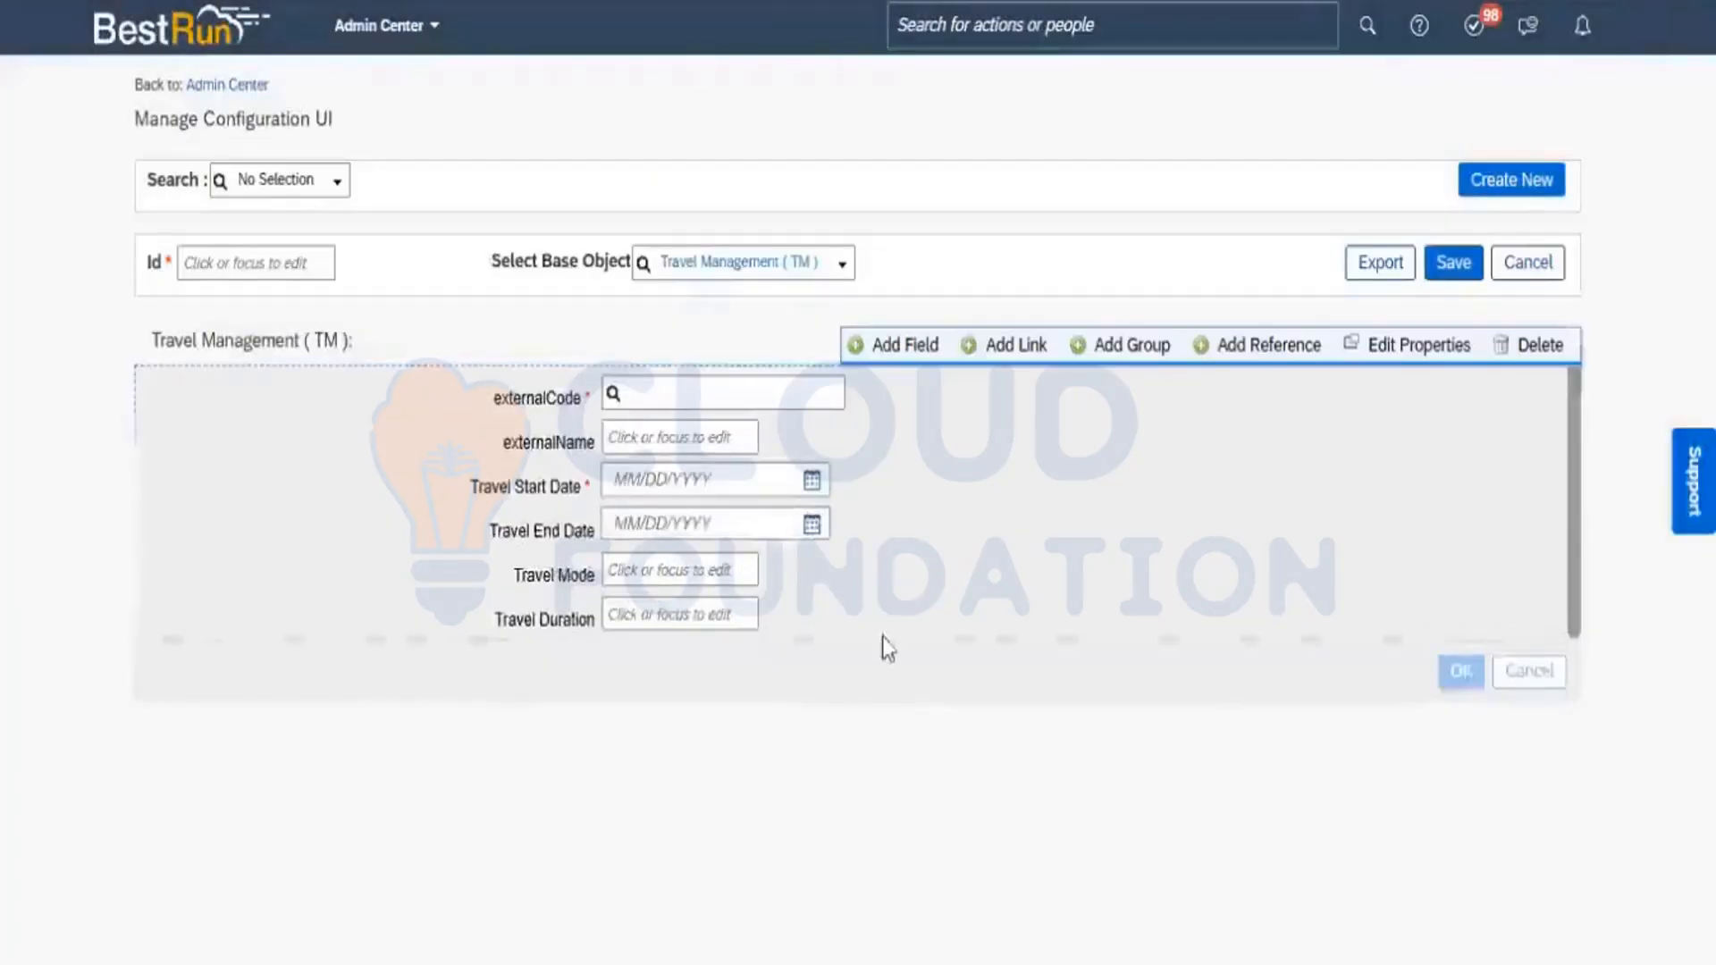
Enter TM290423 as the configuration UI's Id and save the Travel Management screen
click(219, 259)
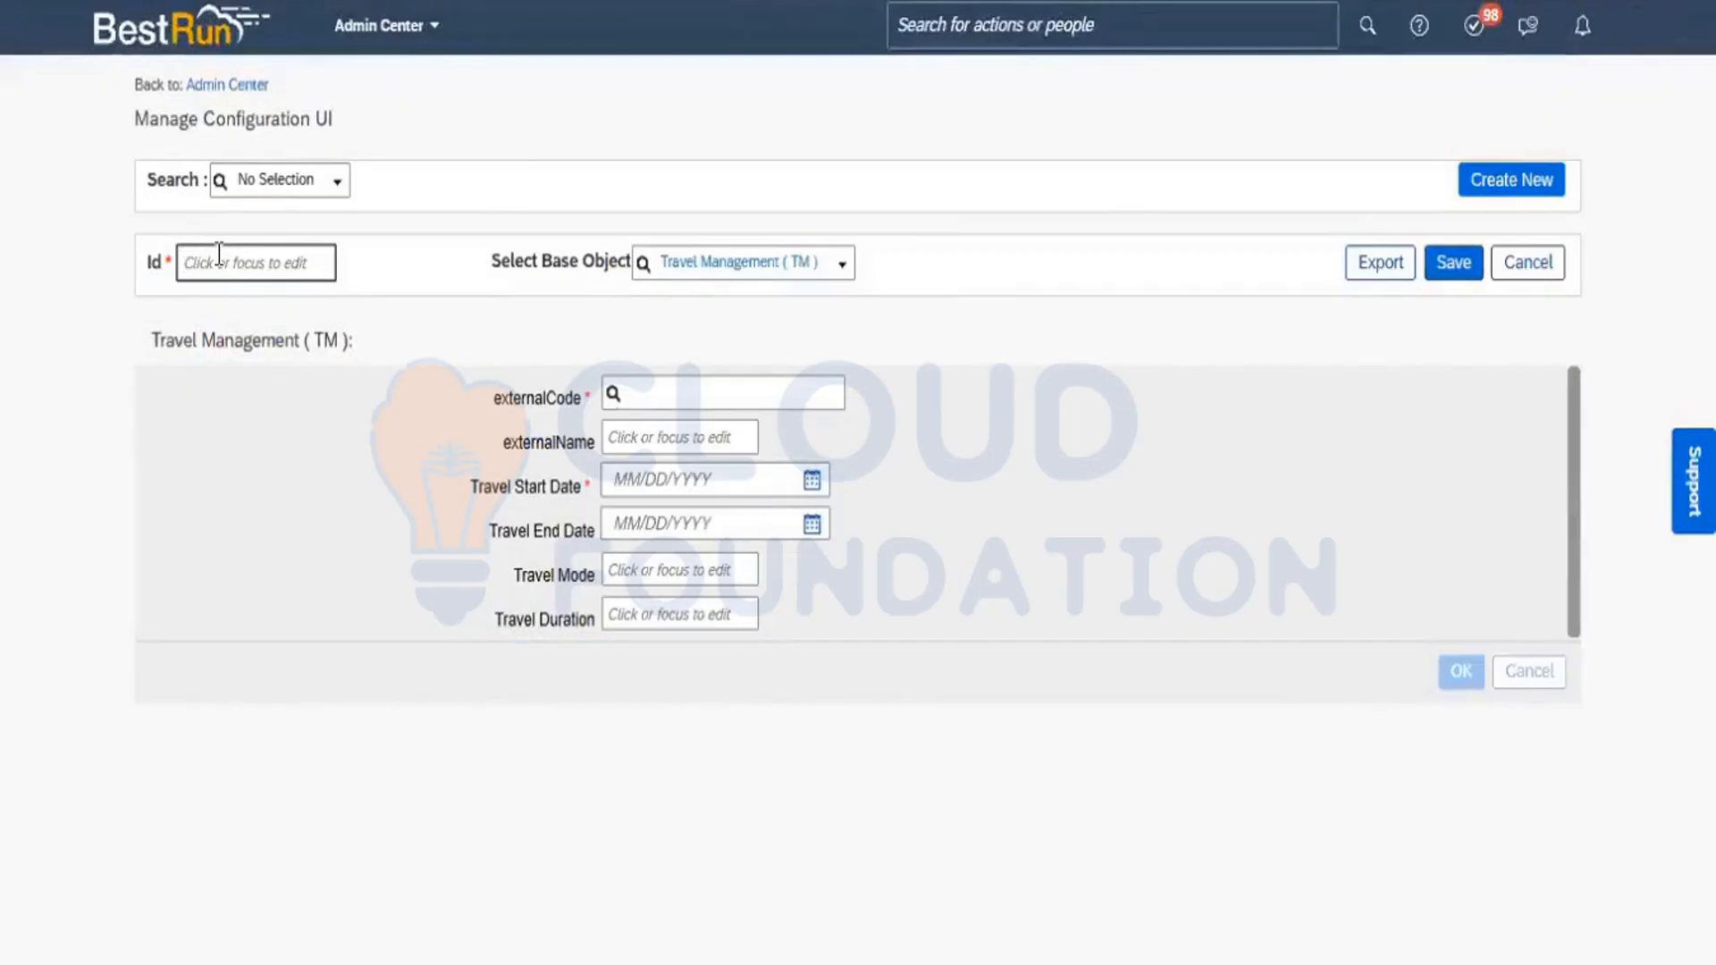
text(TM)
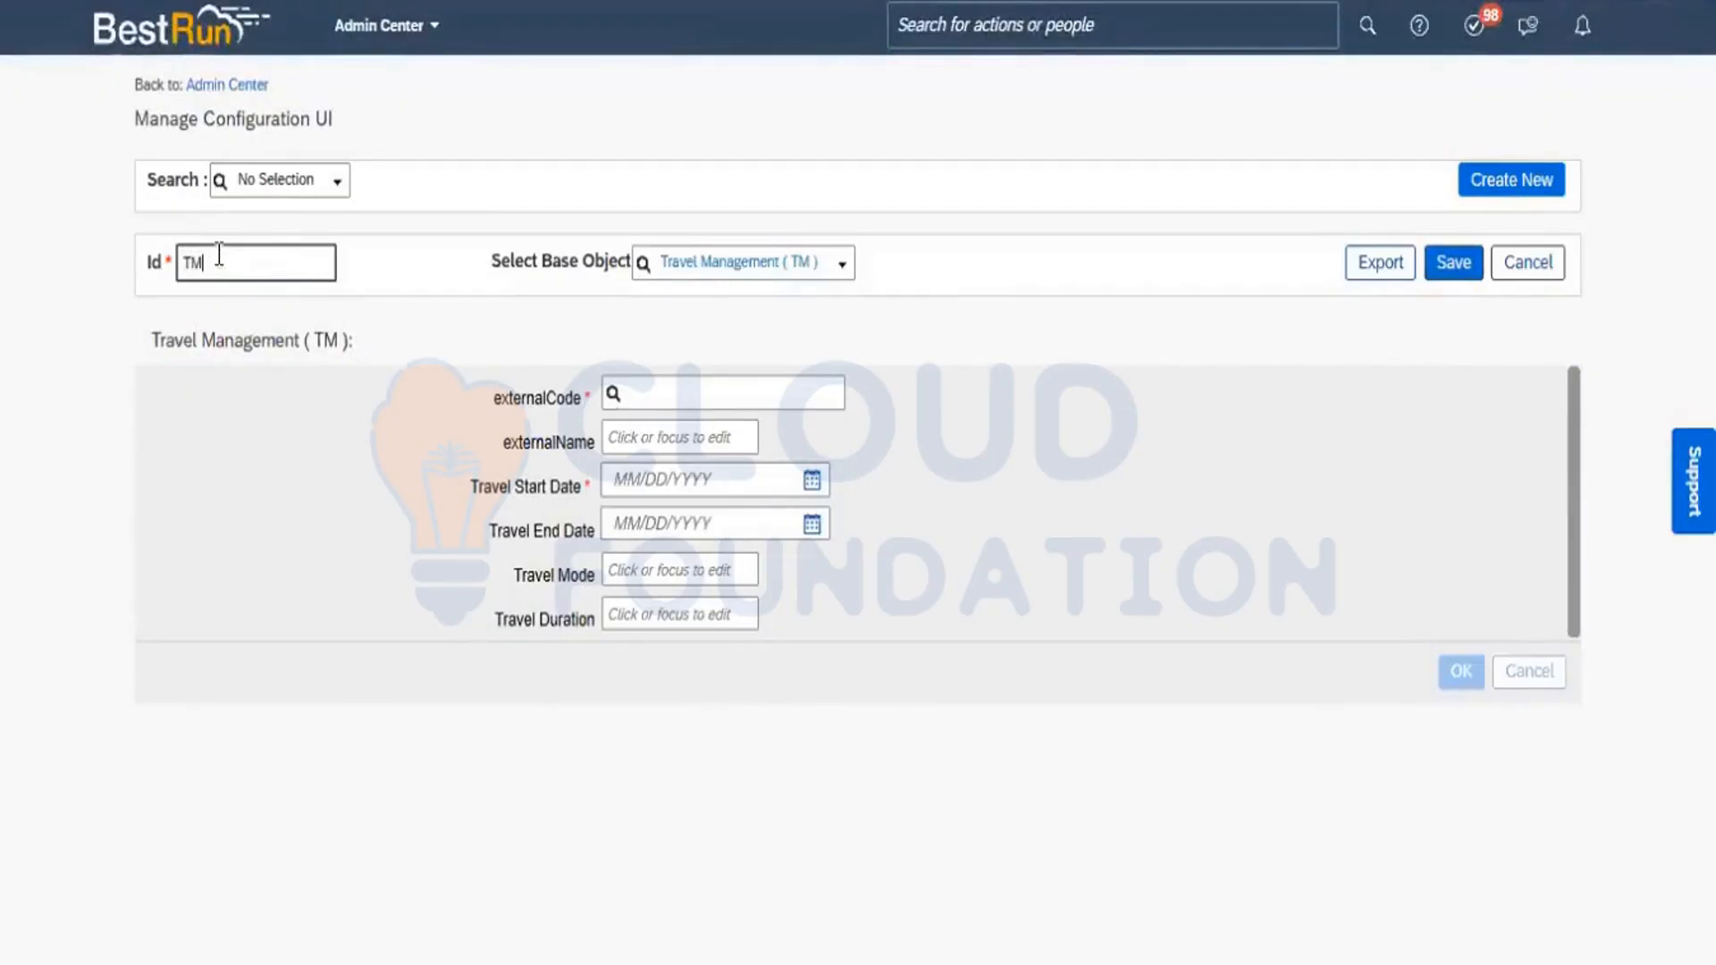
text(2)
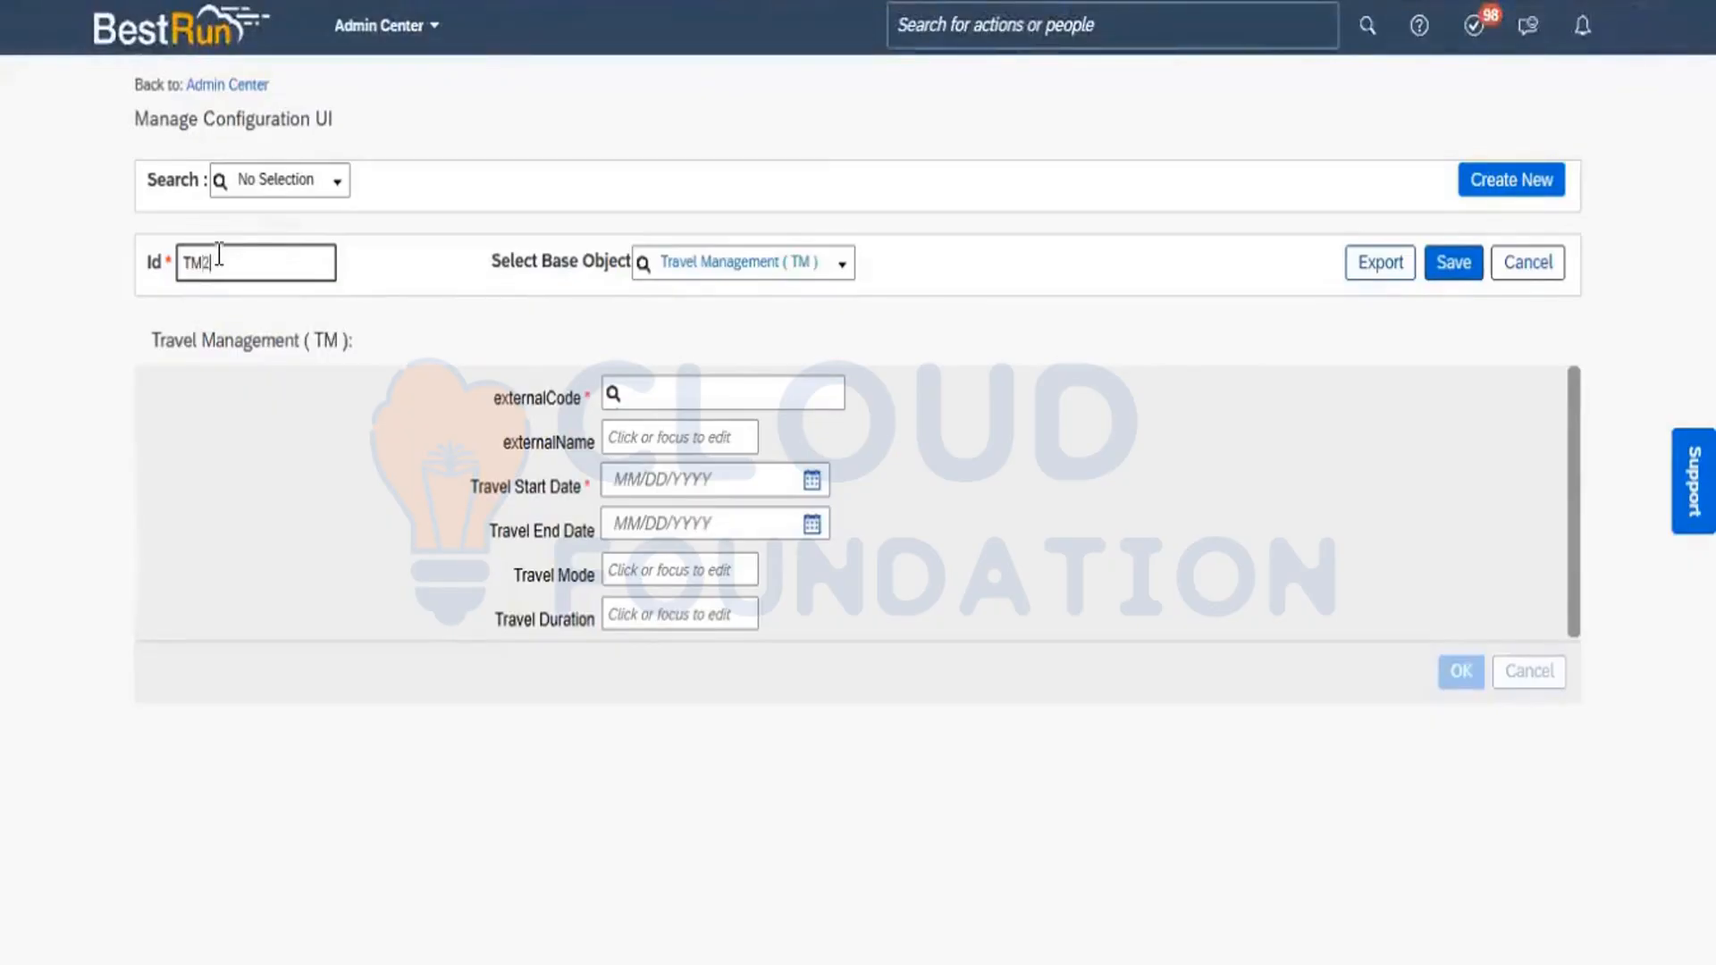
text(990423)
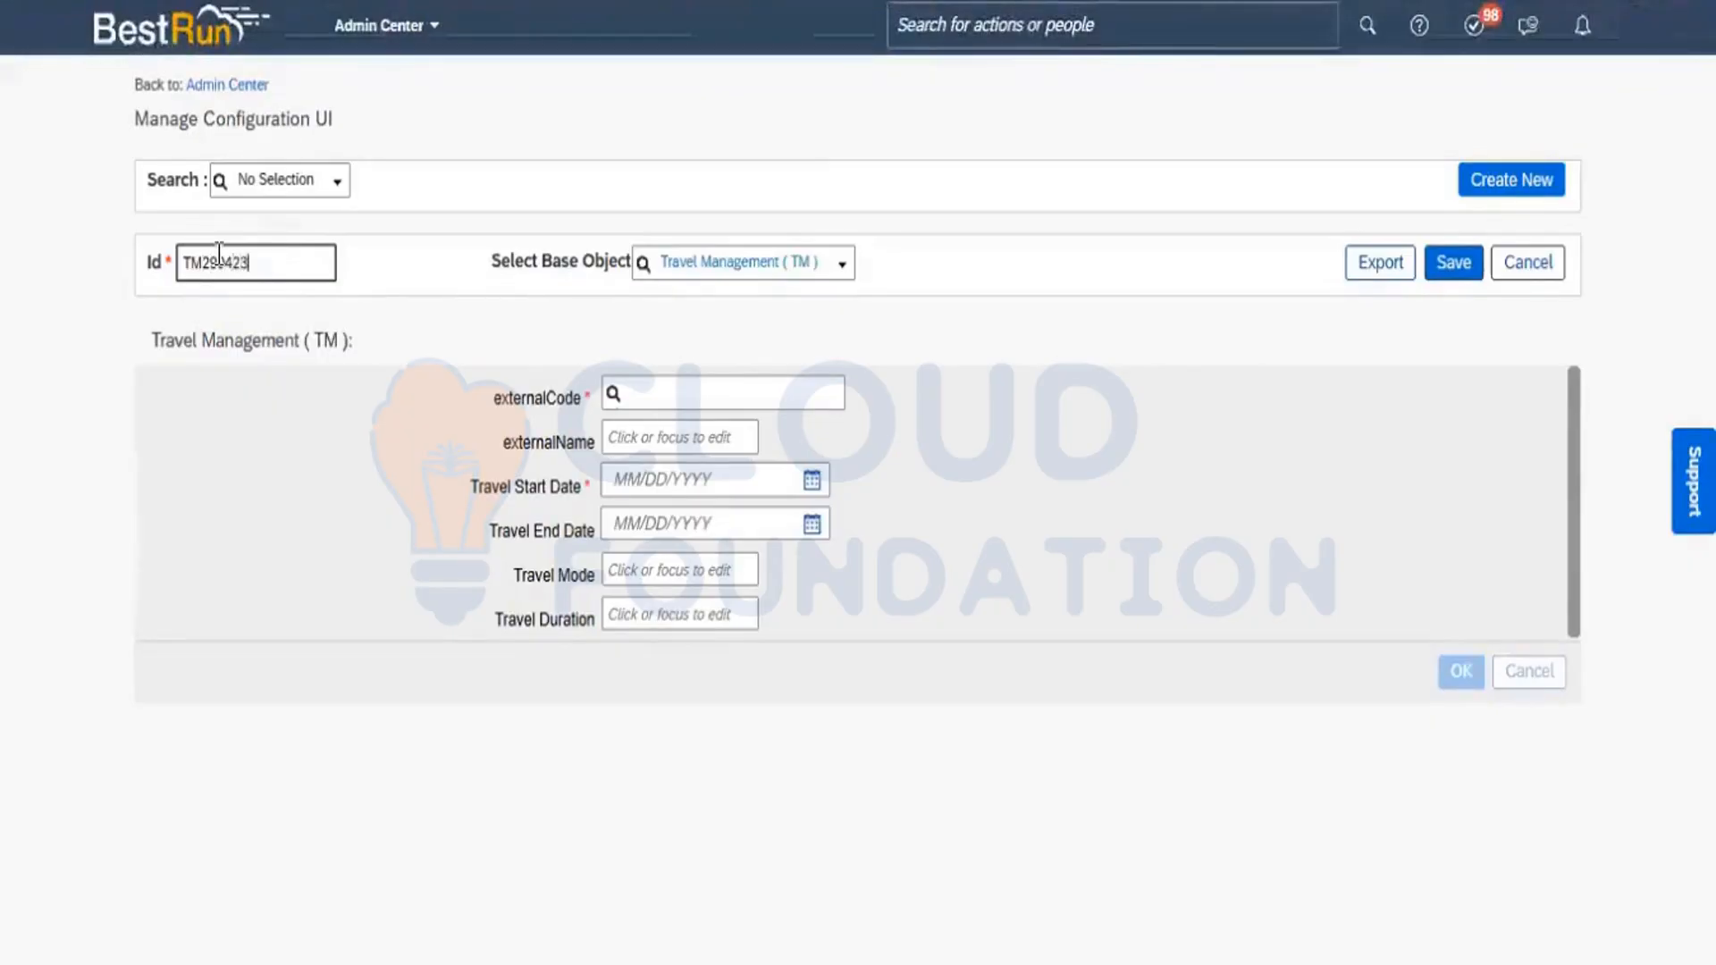
click(278, 530)
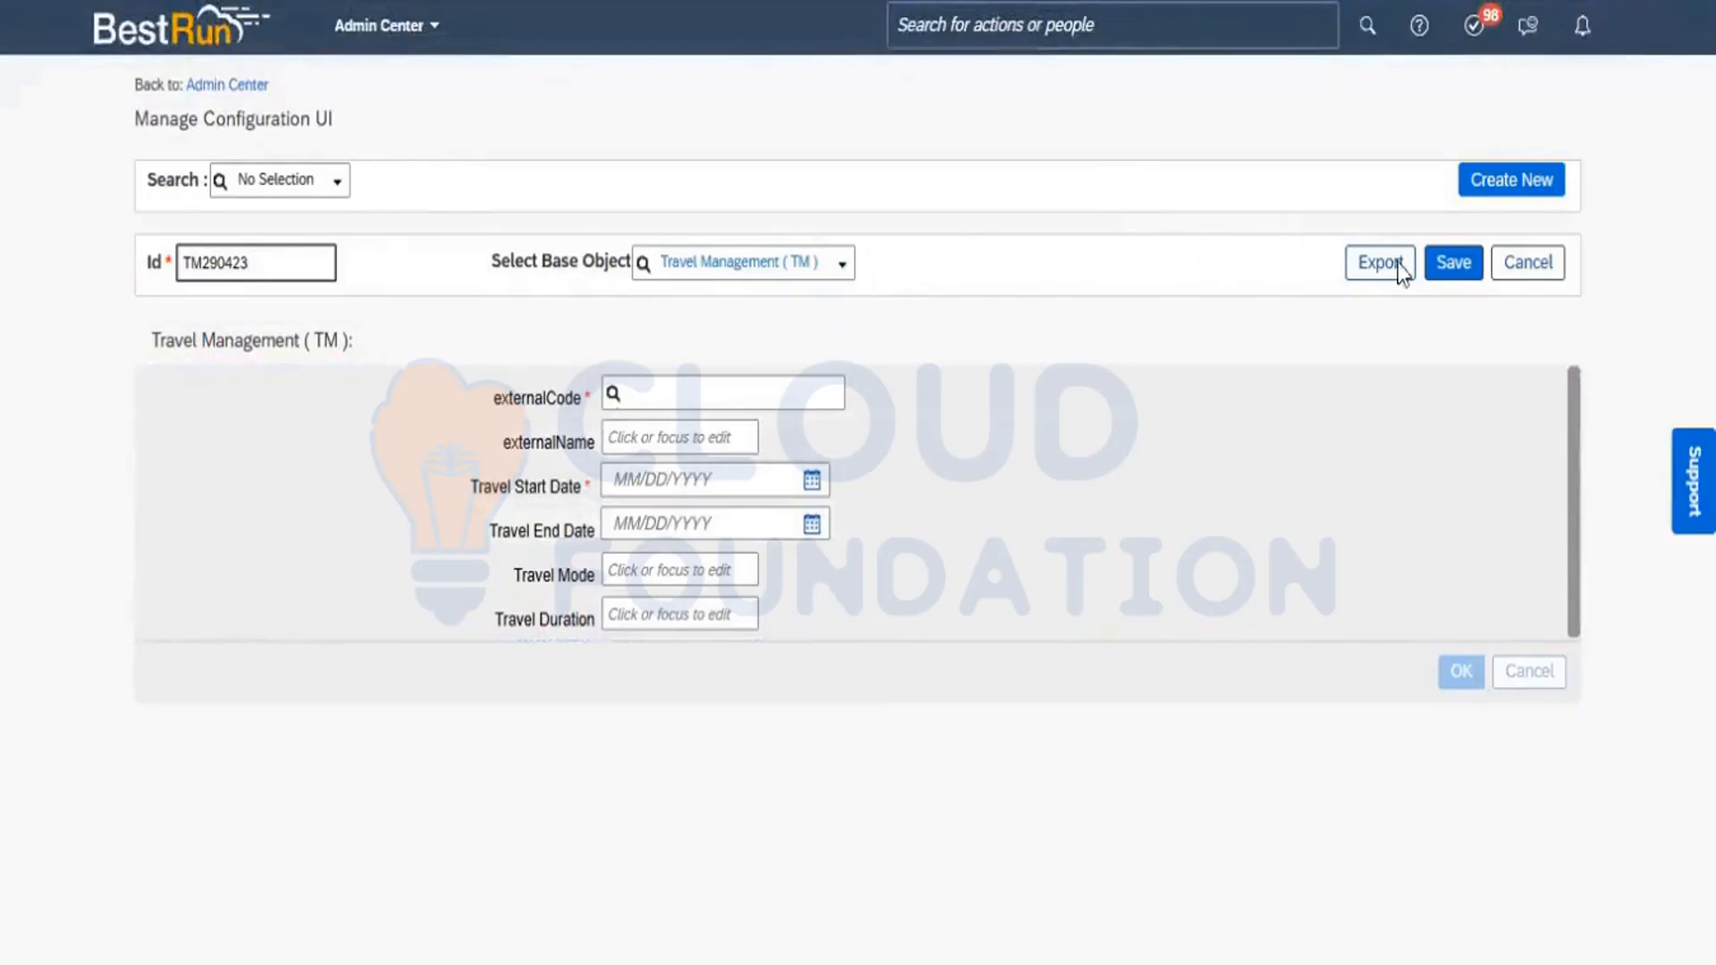
click(1447, 270)
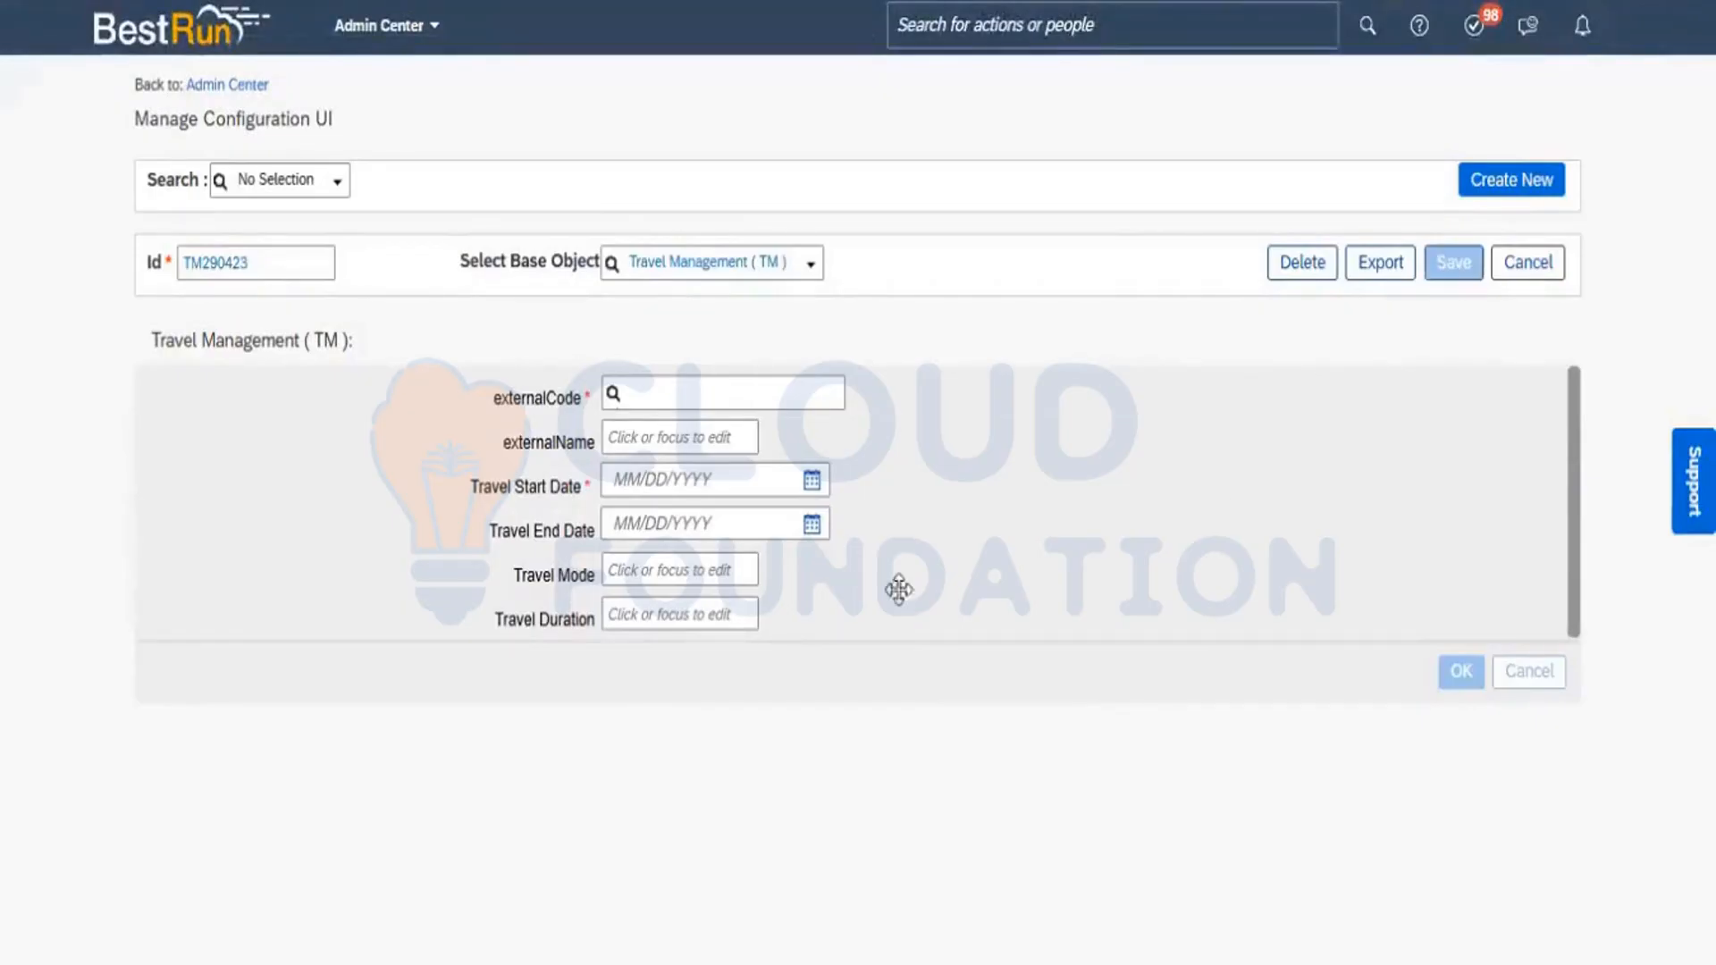
Duplicate the browser tab showing the Manage Configuration UI page
mouse_move(838, 566)
right_click(506, 2)
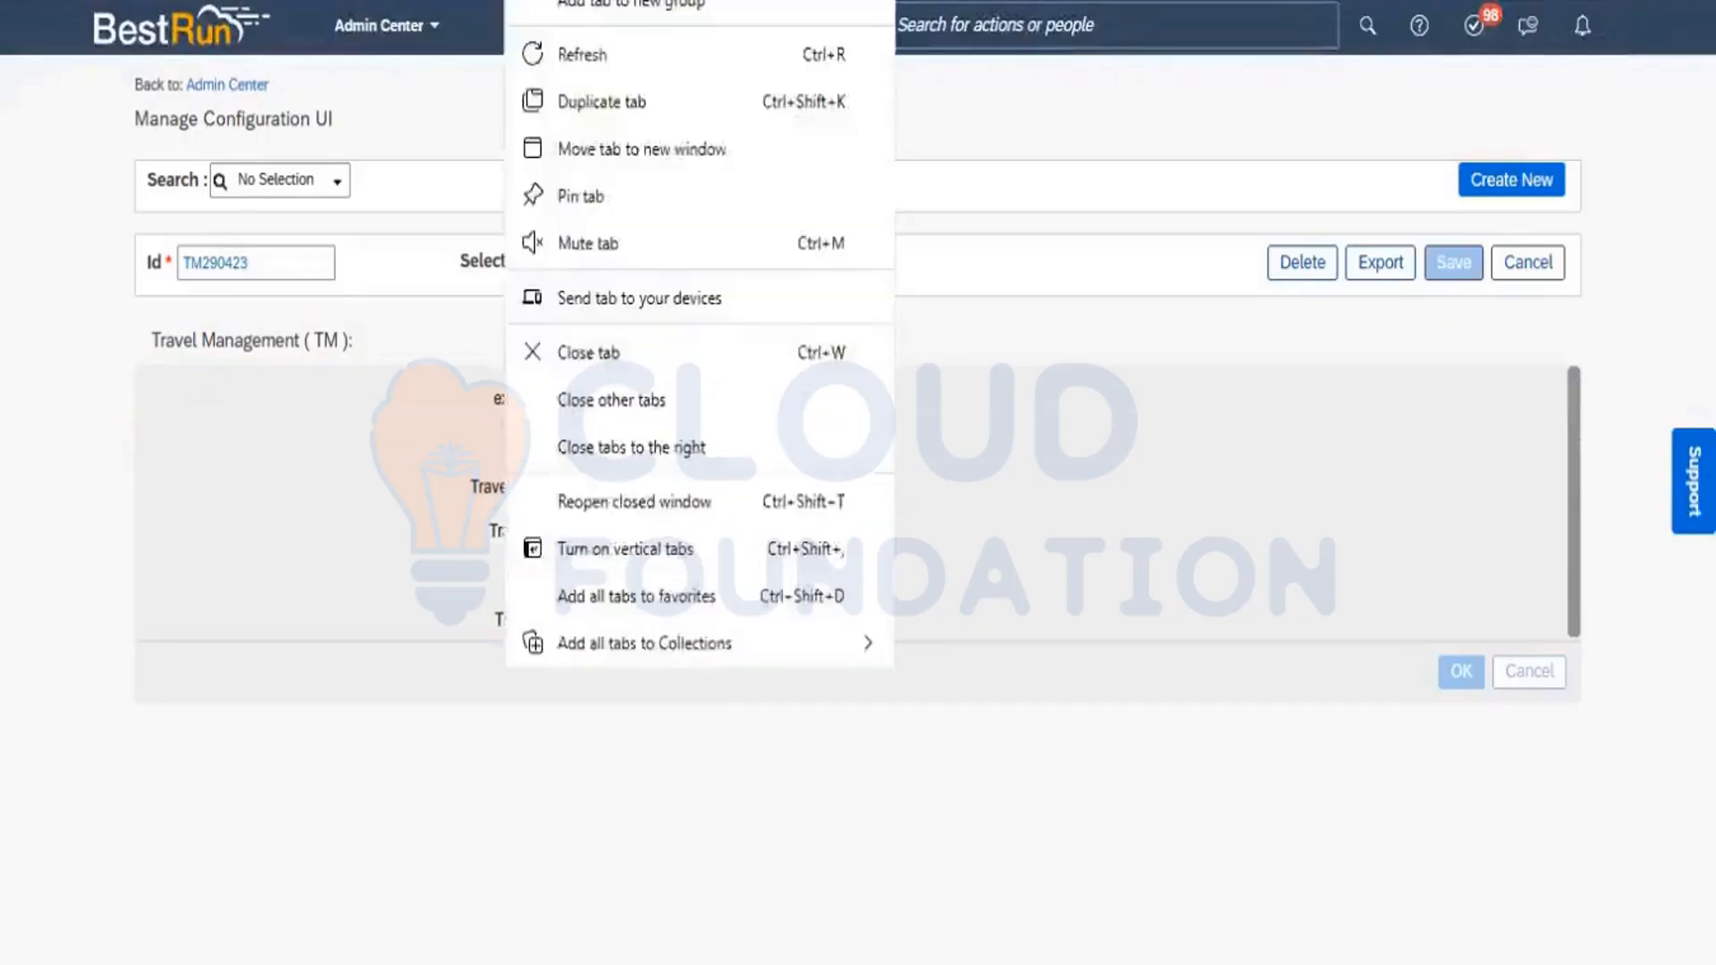
click(604, 103)
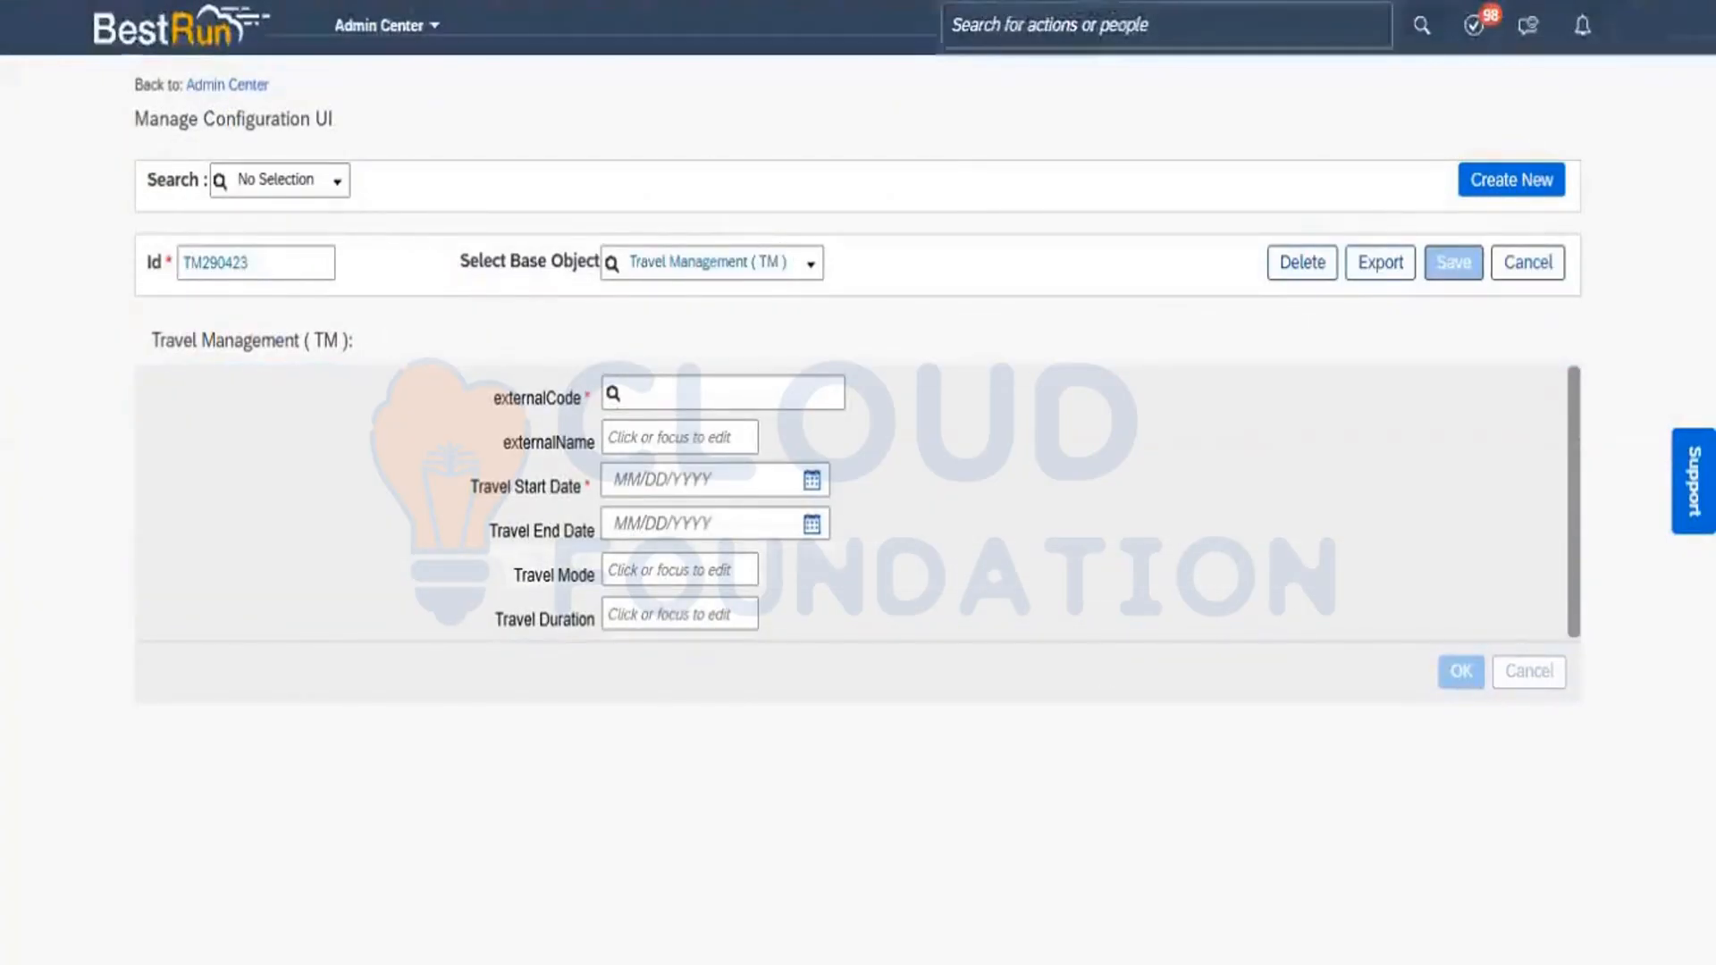
key(alt+Tab)
click(366, 597)
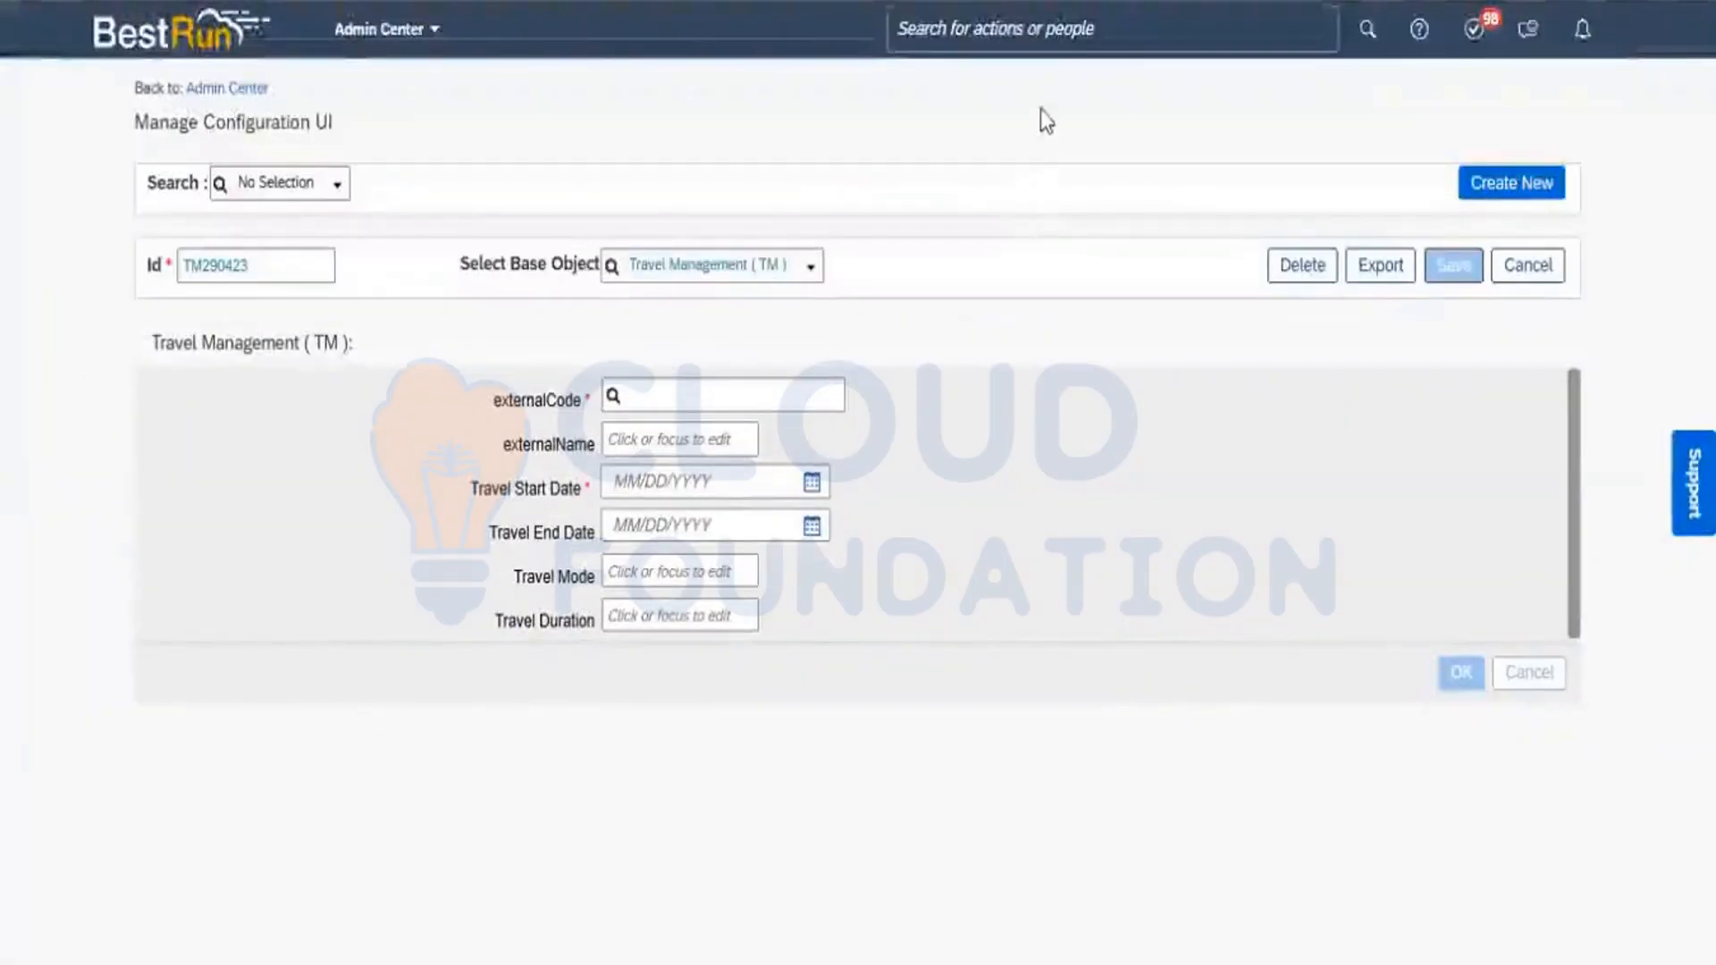
Search the actions for "configure people" and open Configure People Profile
click(1008, 28)
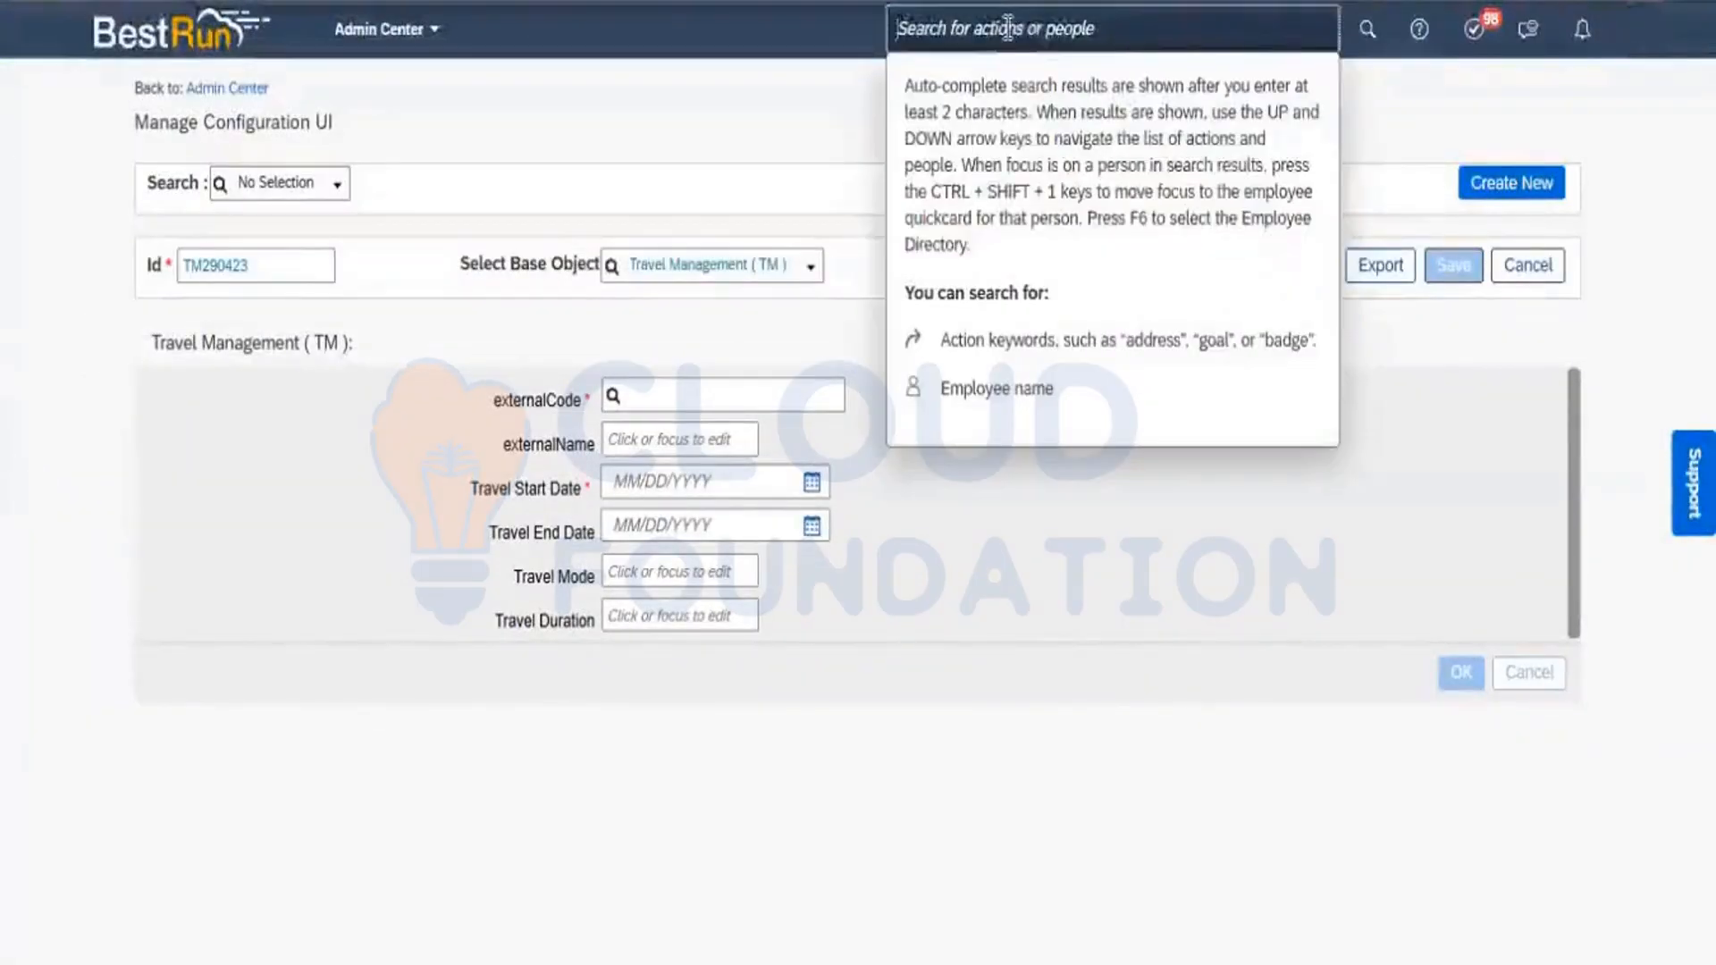
text(confi)
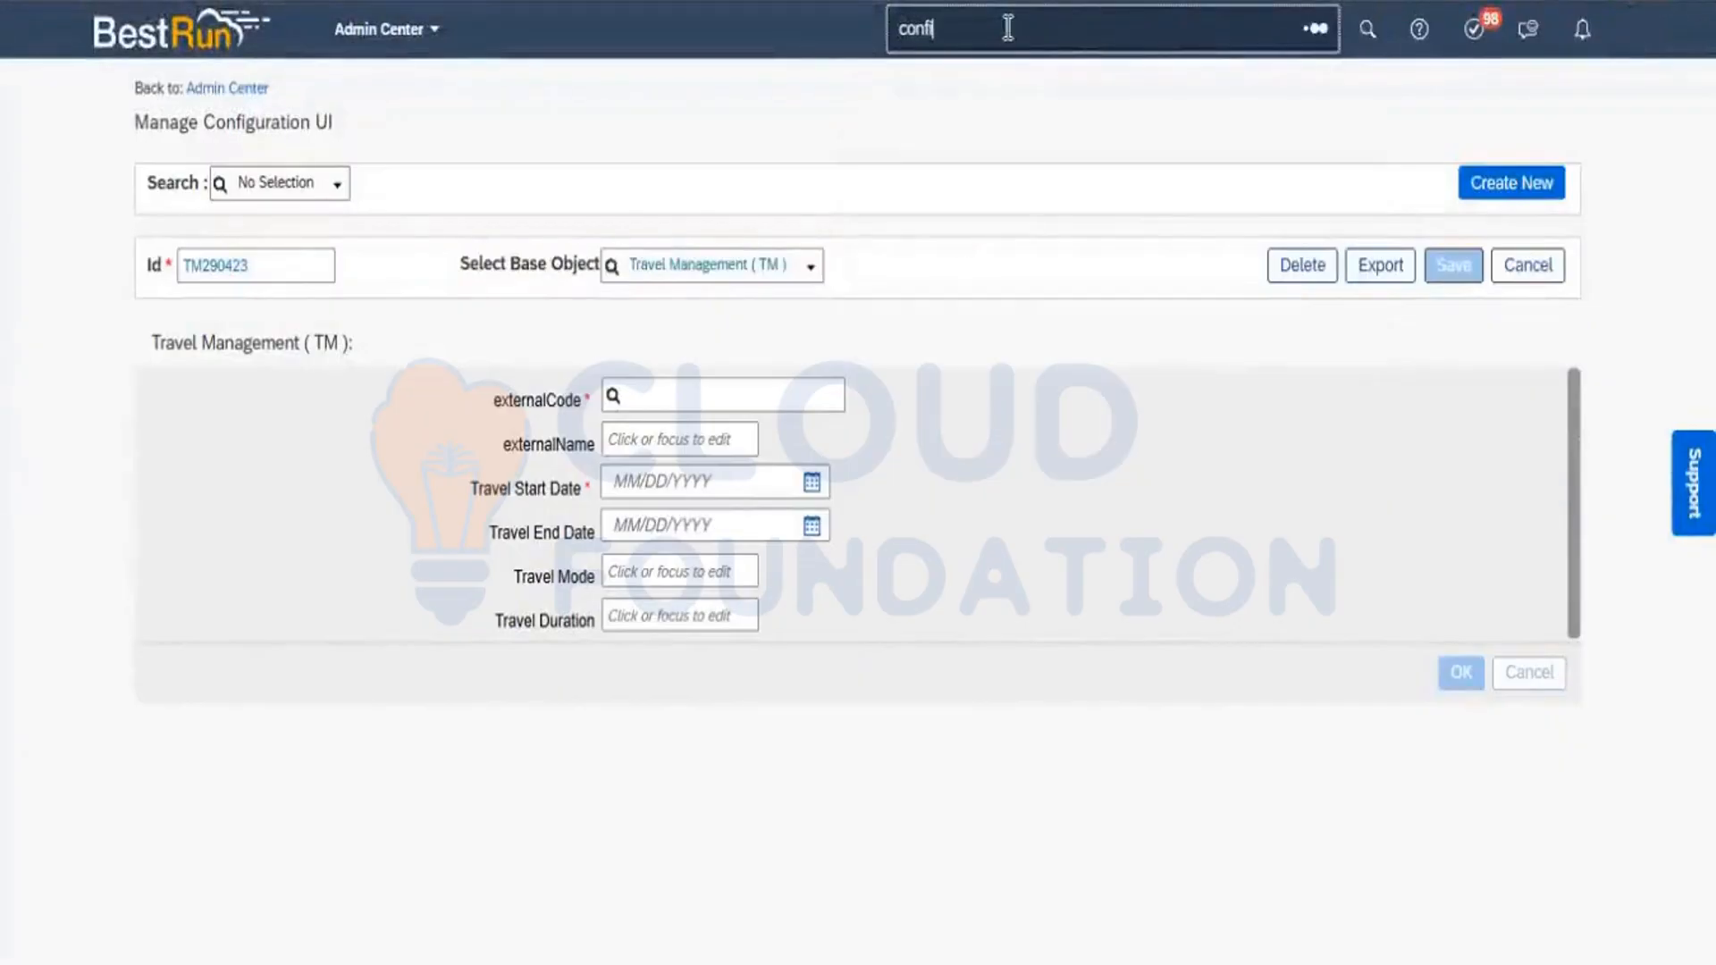
text(gure people)
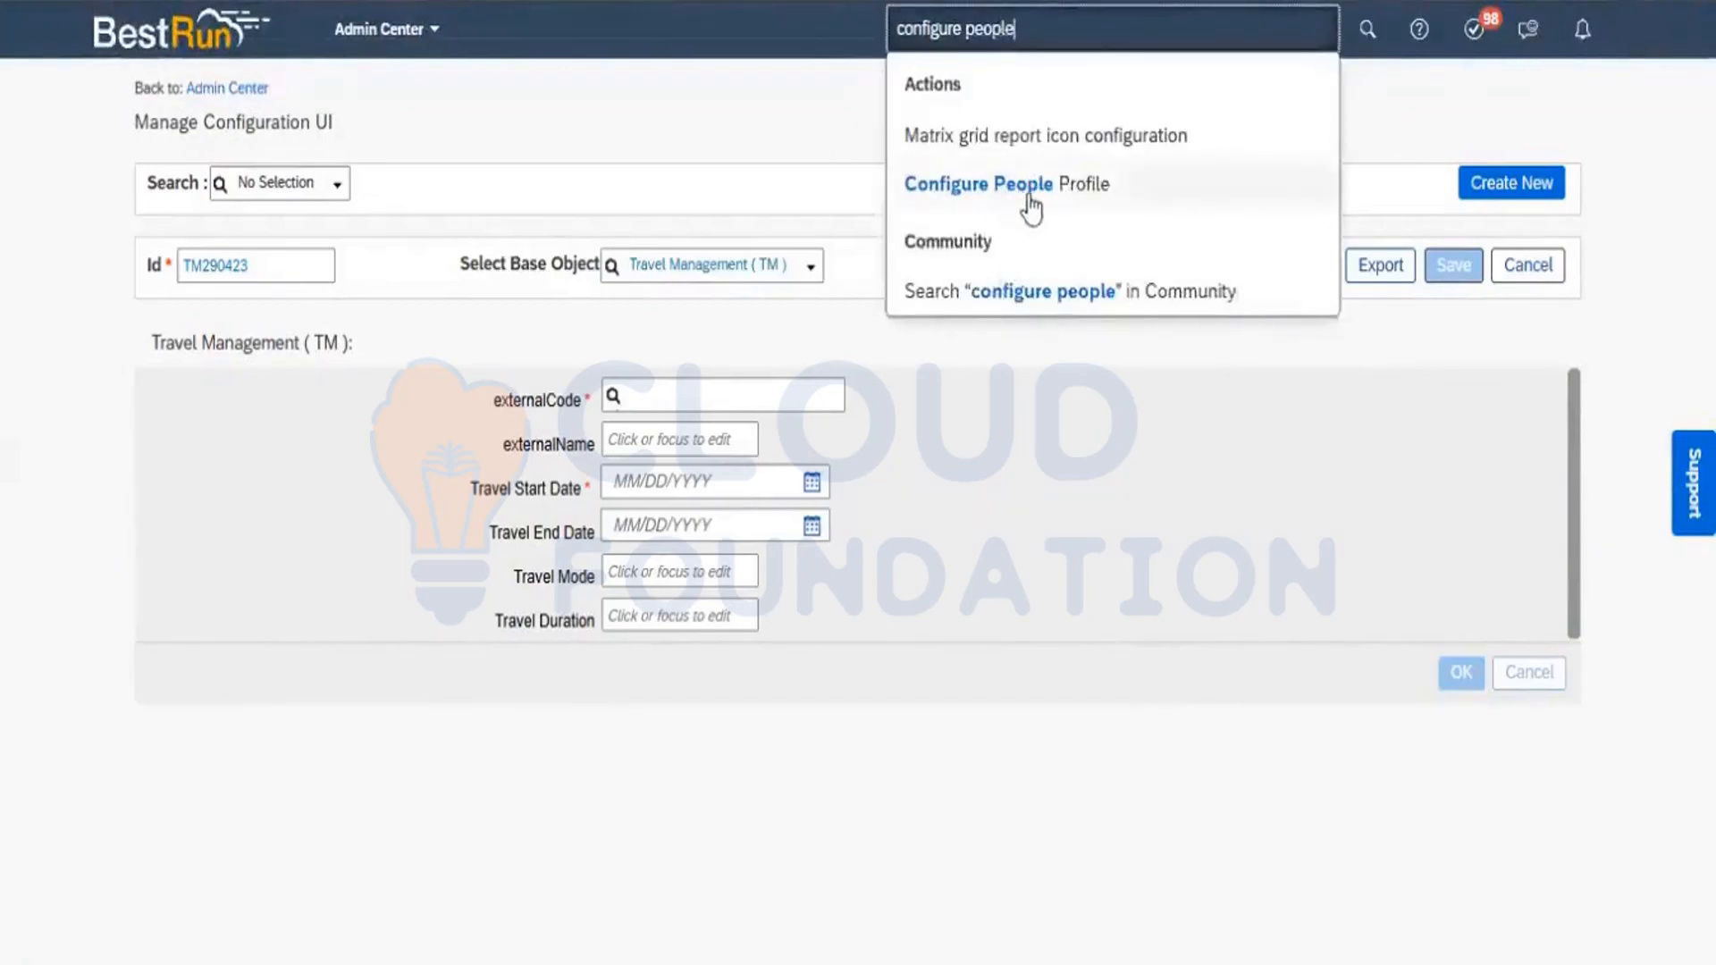
click(1023, 206)
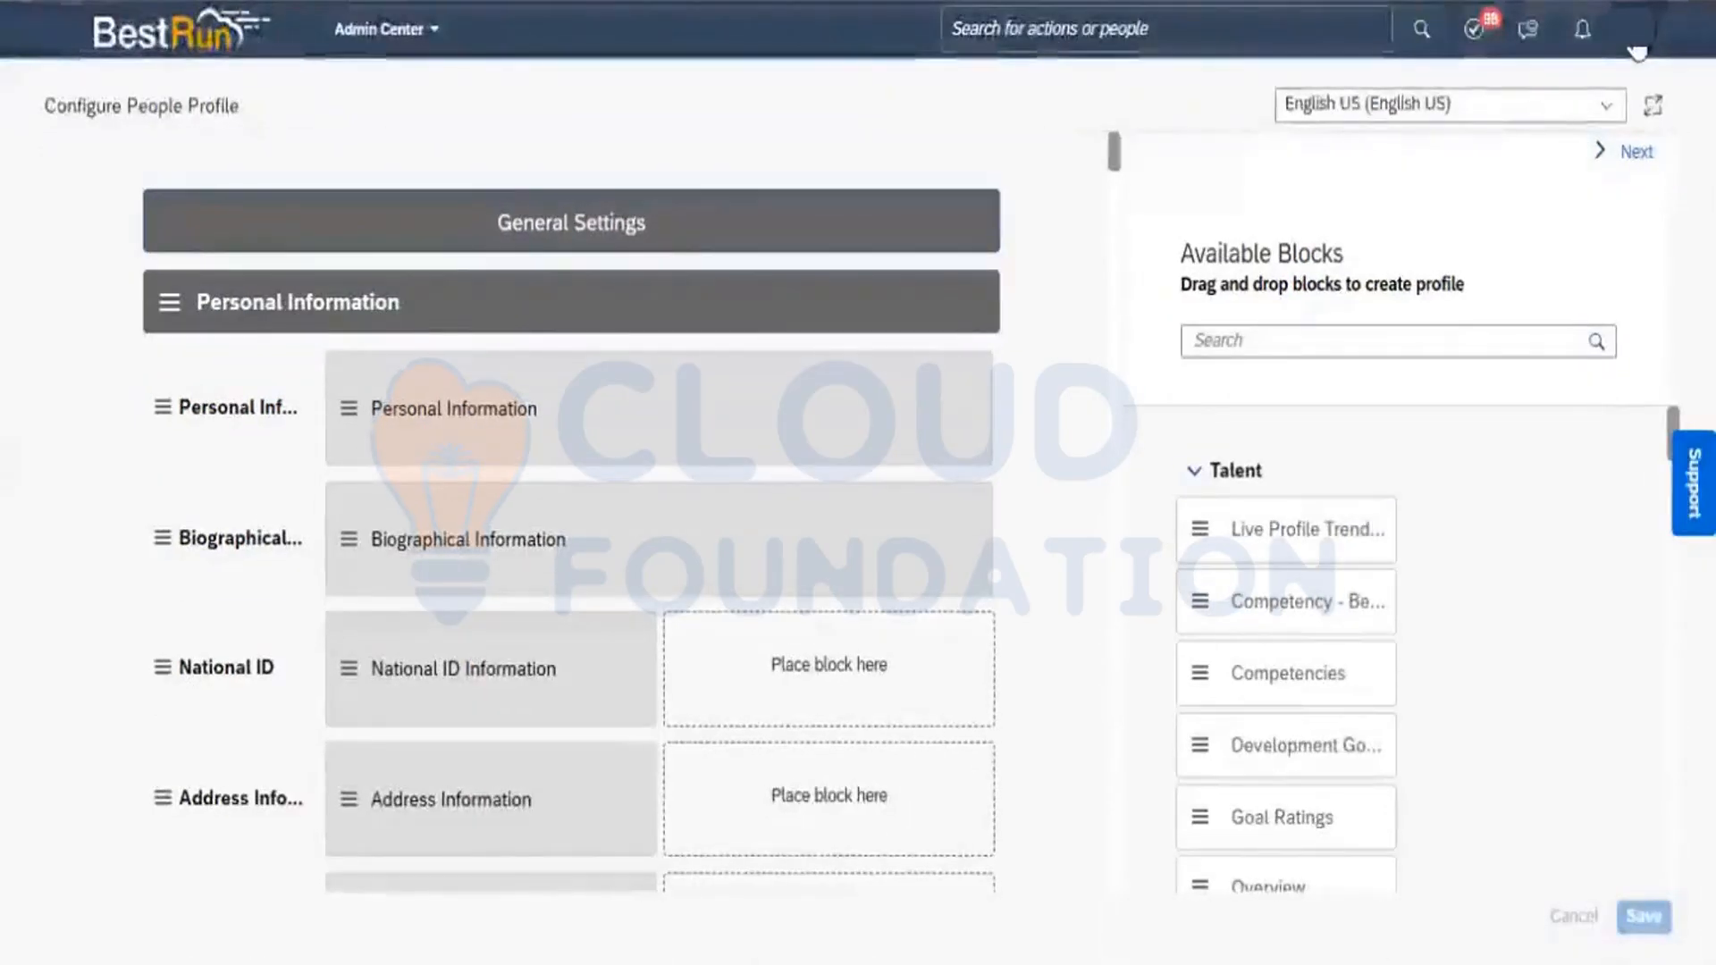
Open the employee's own profile page and view the subsections under Personal Information
click(1635, 36)
click(1542, 288)
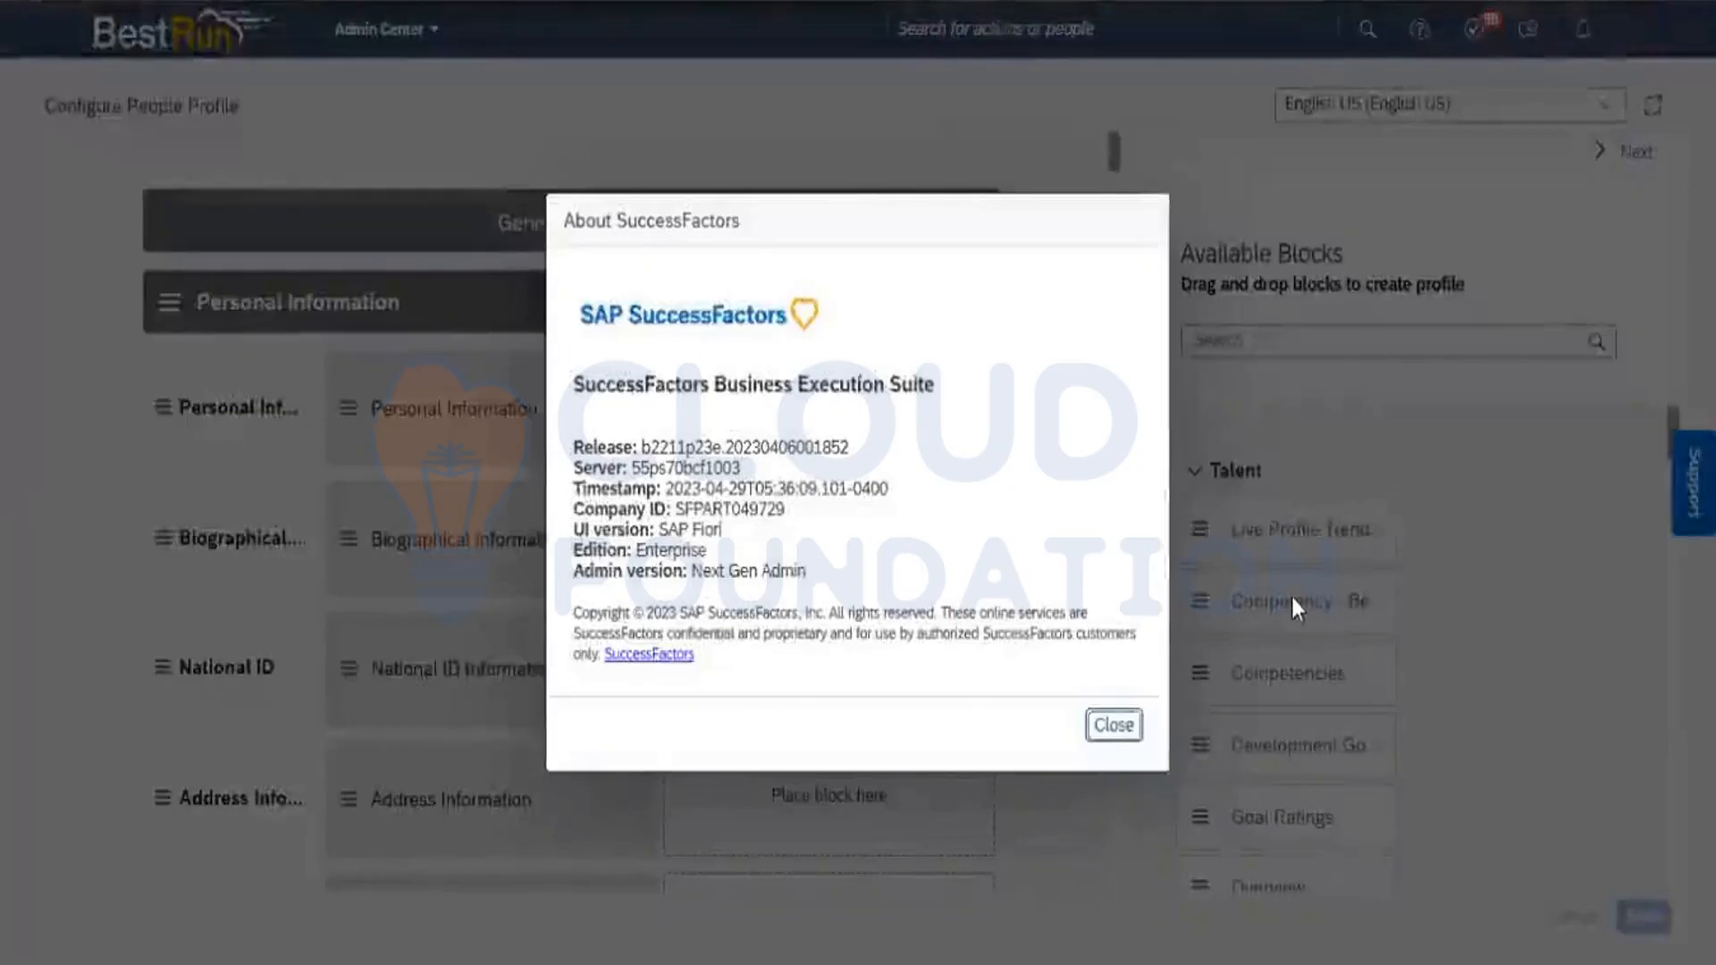
click(1123, 725)
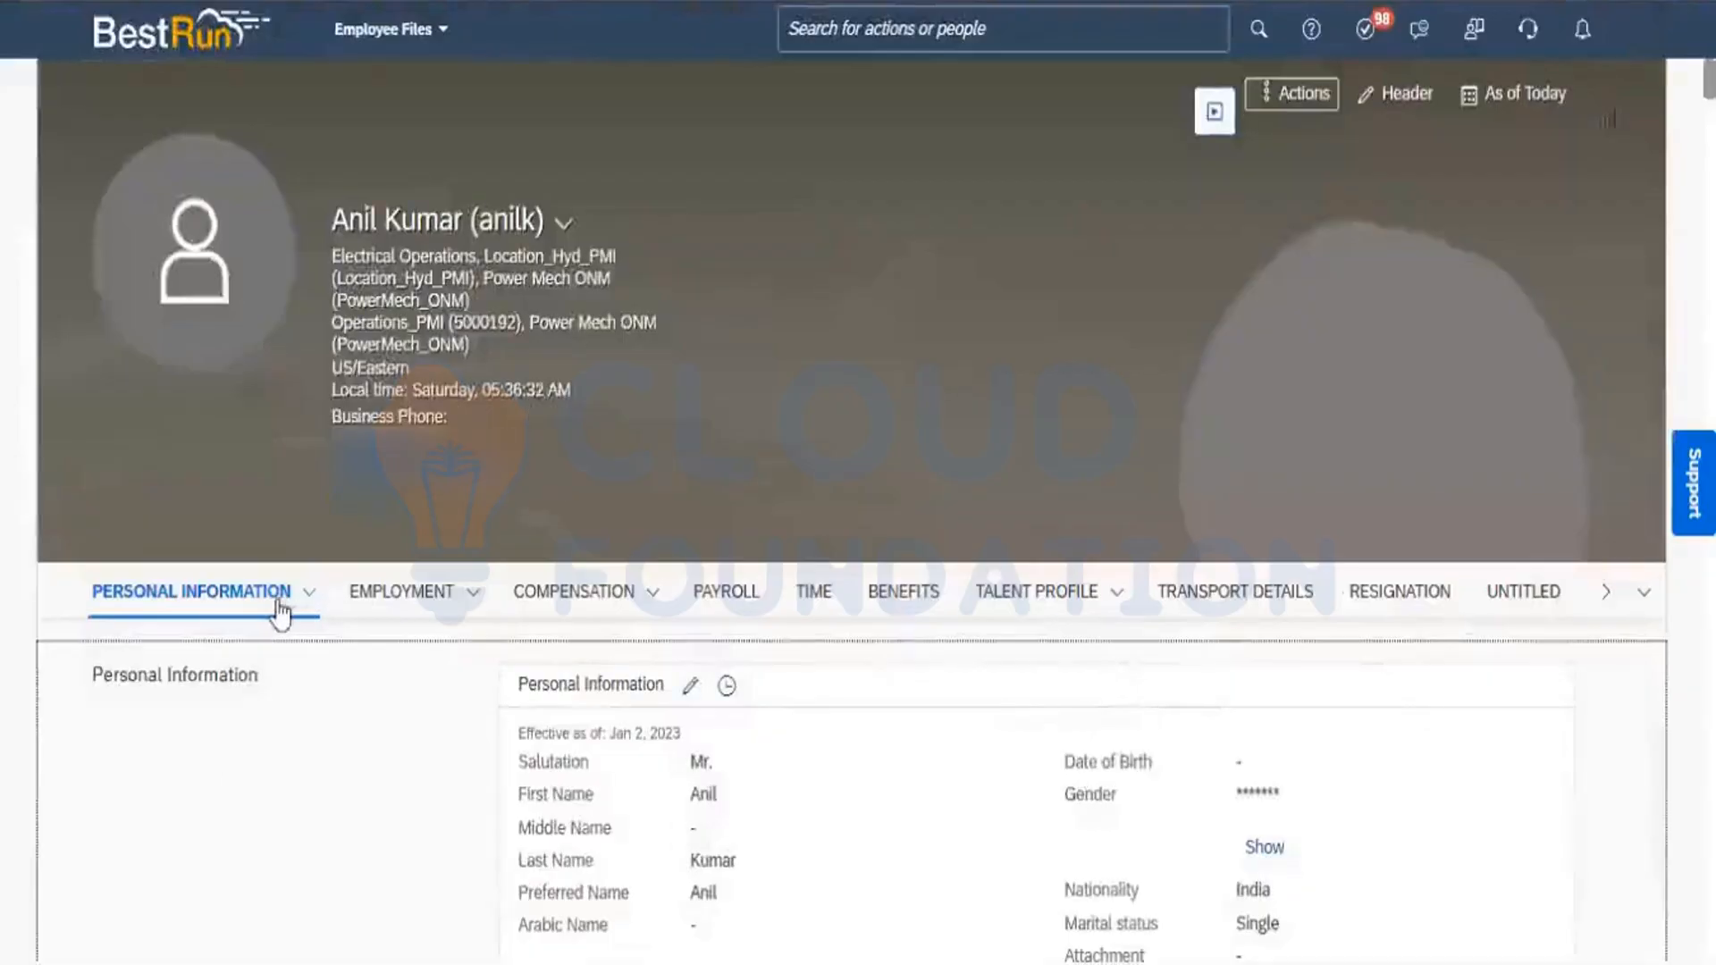
click(306, 595)
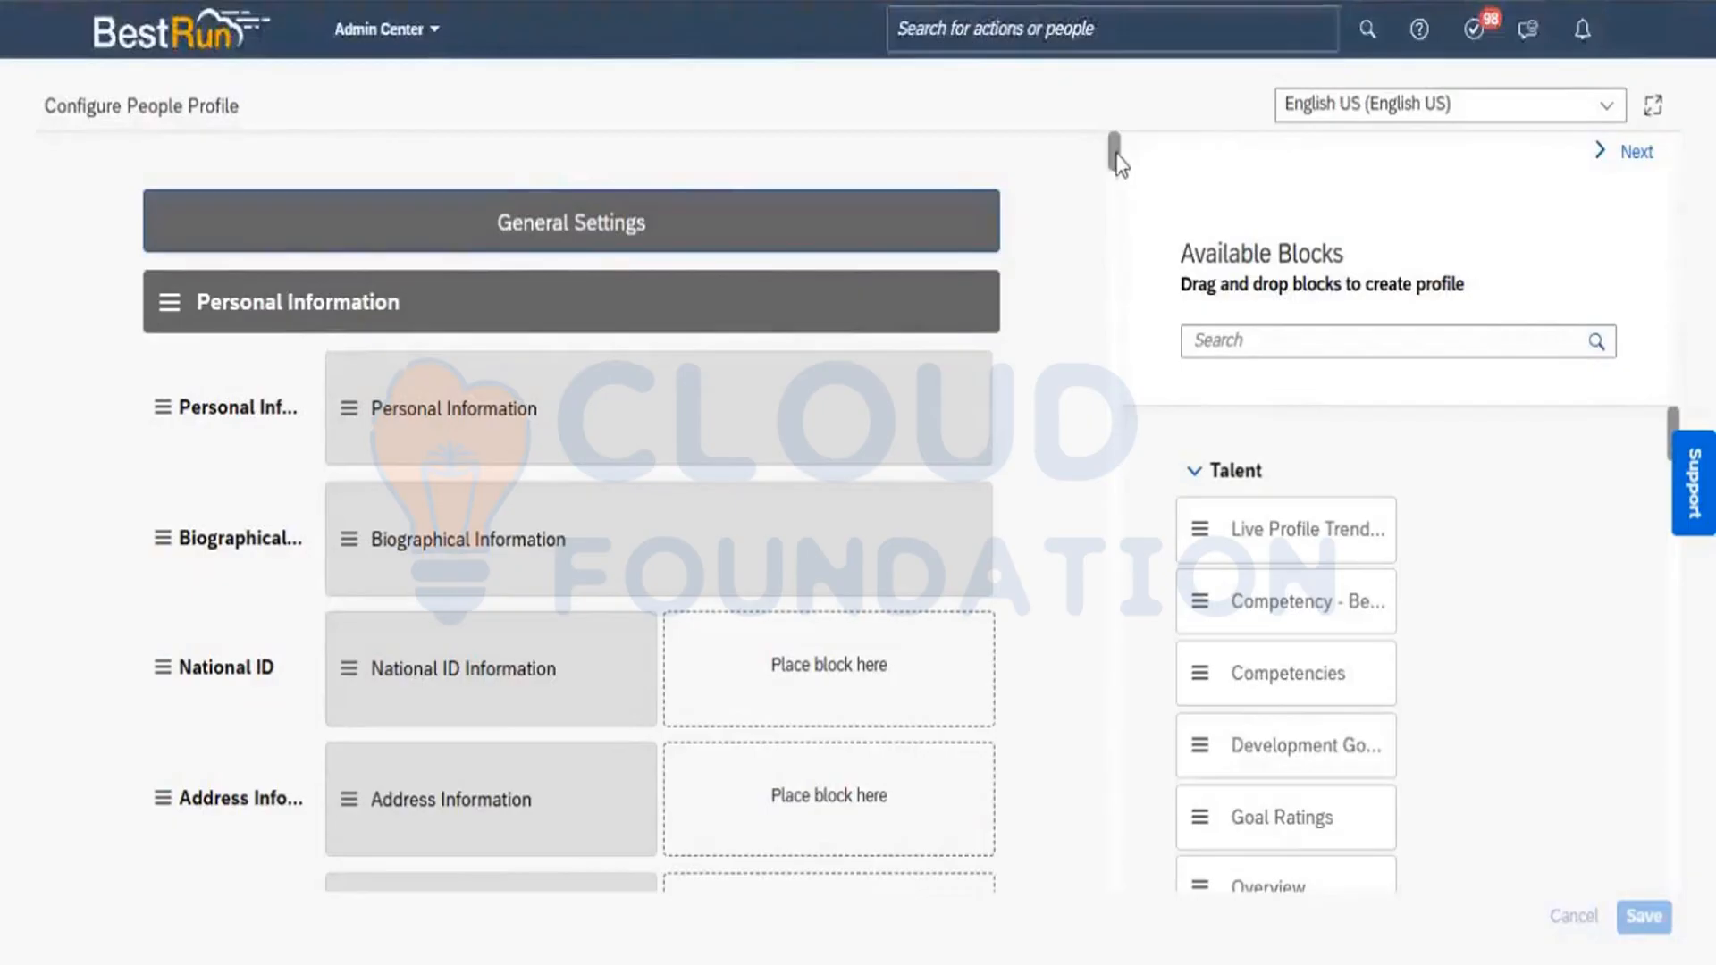
Add a new subsection to the Personal Information section of the people profile
mouse_move(1115, 164)
mouse_down()
mouse_move(1118, 180)
mouse_move(1117, 157)
mouse_up()
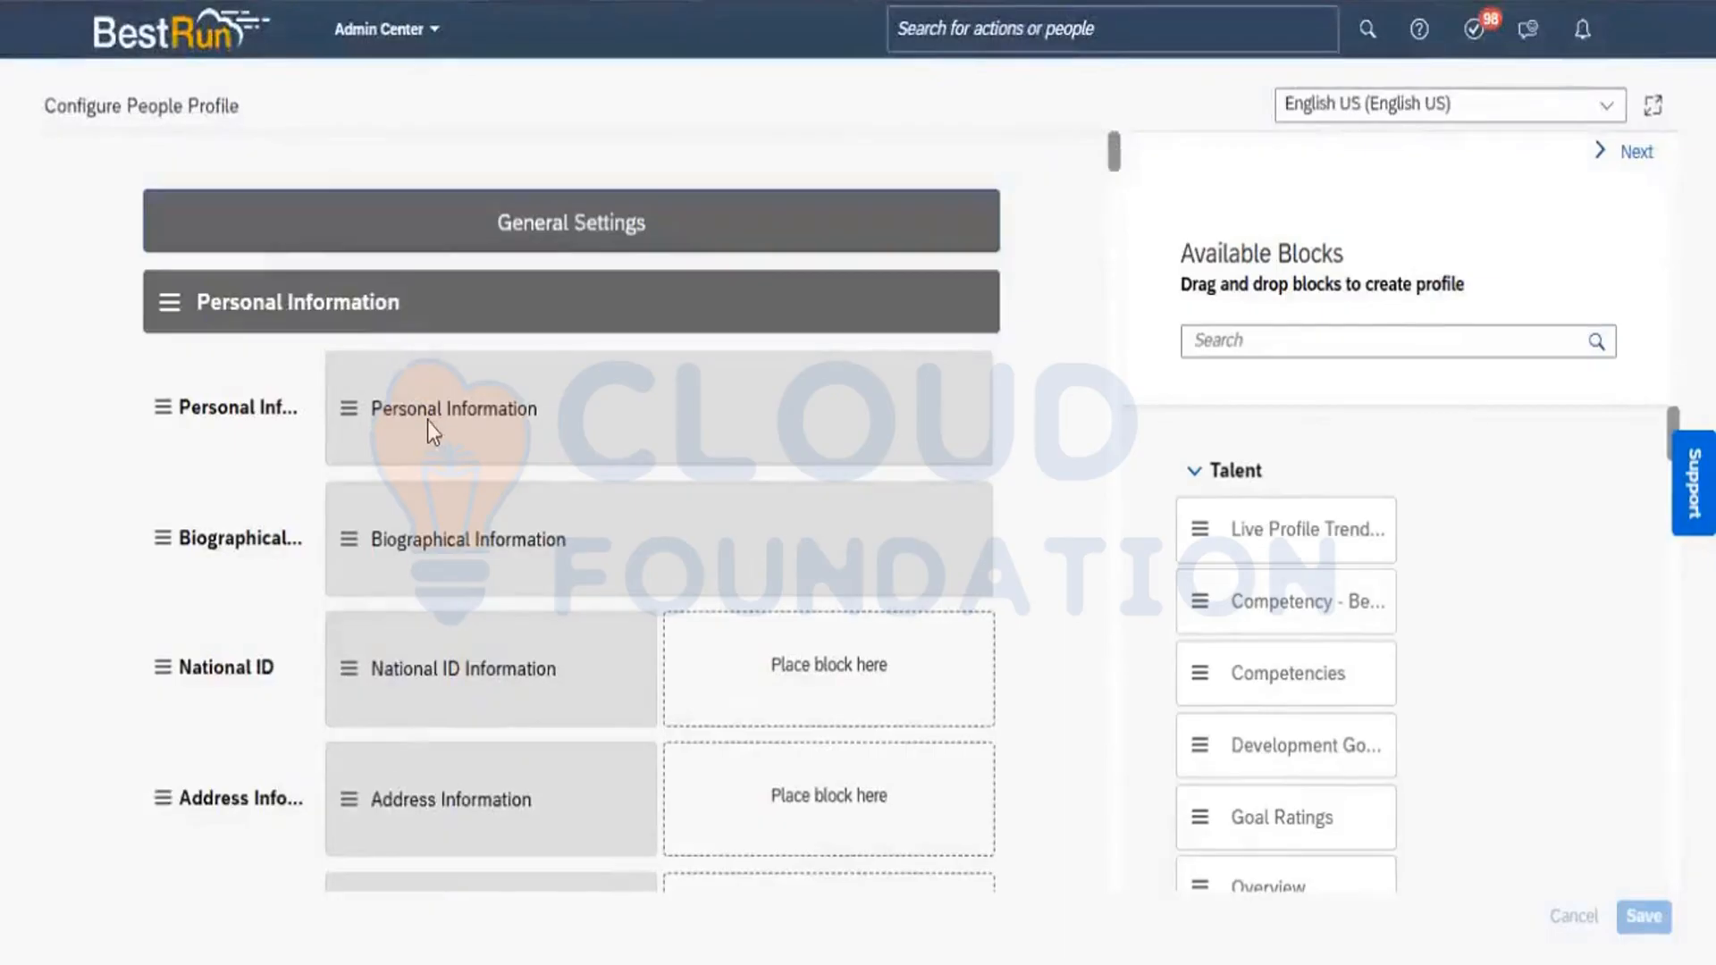
click(377, 301)
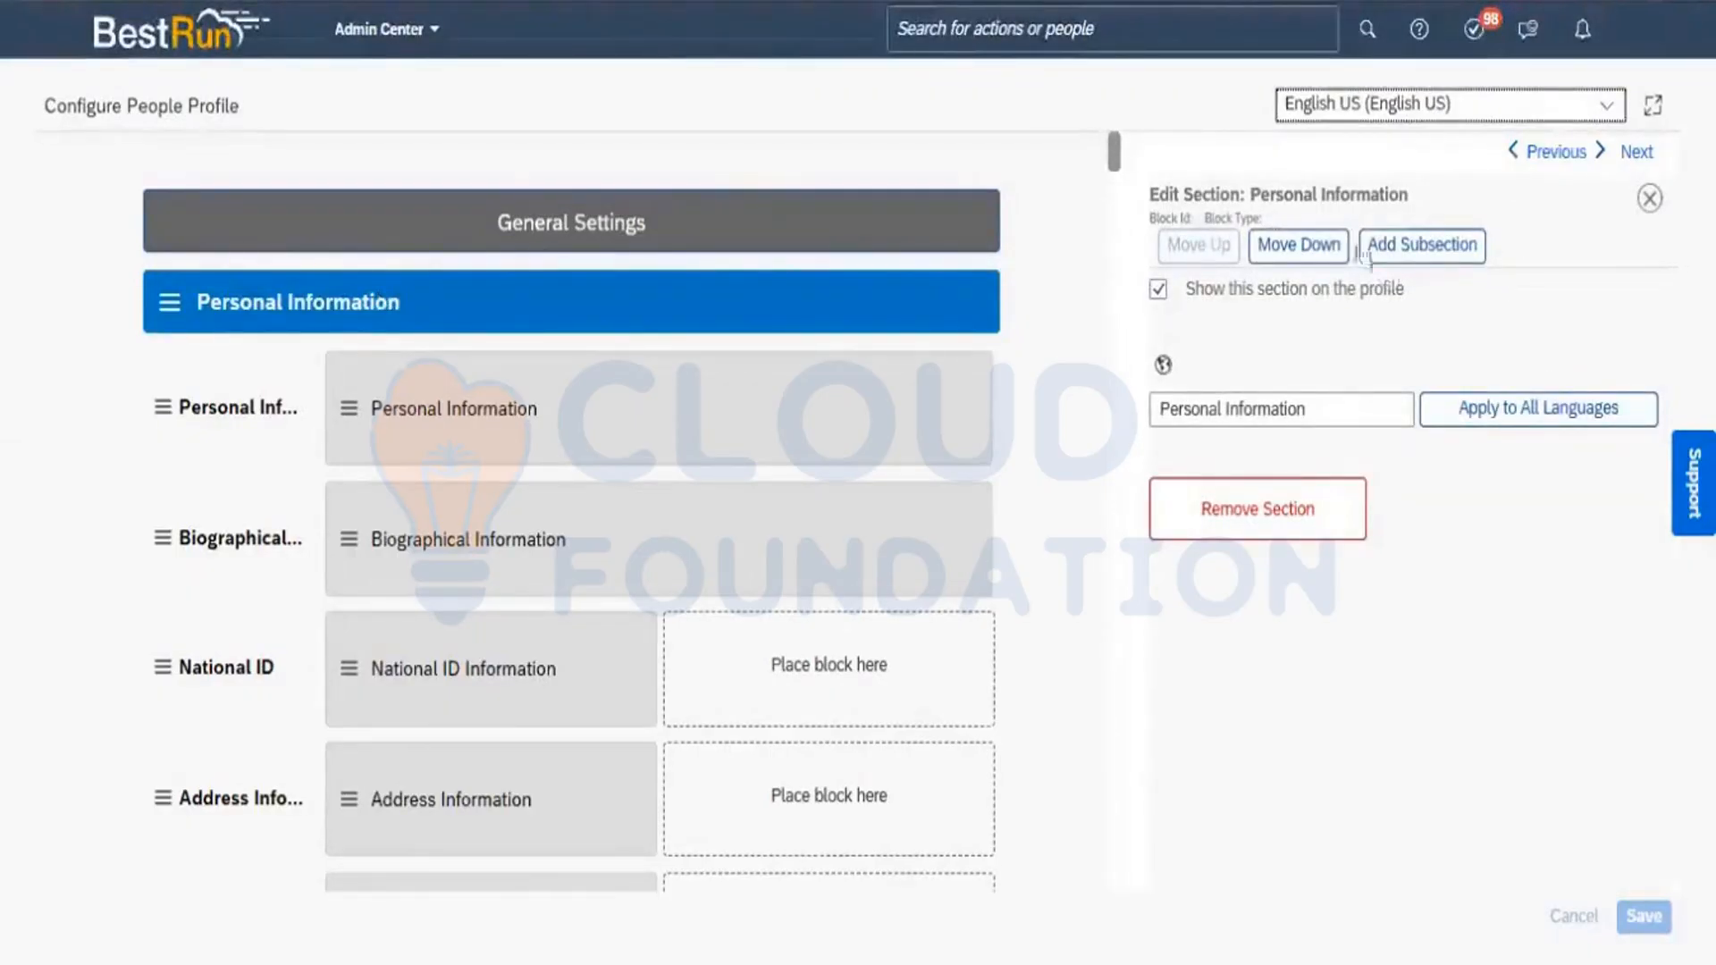
click(1435, 258)
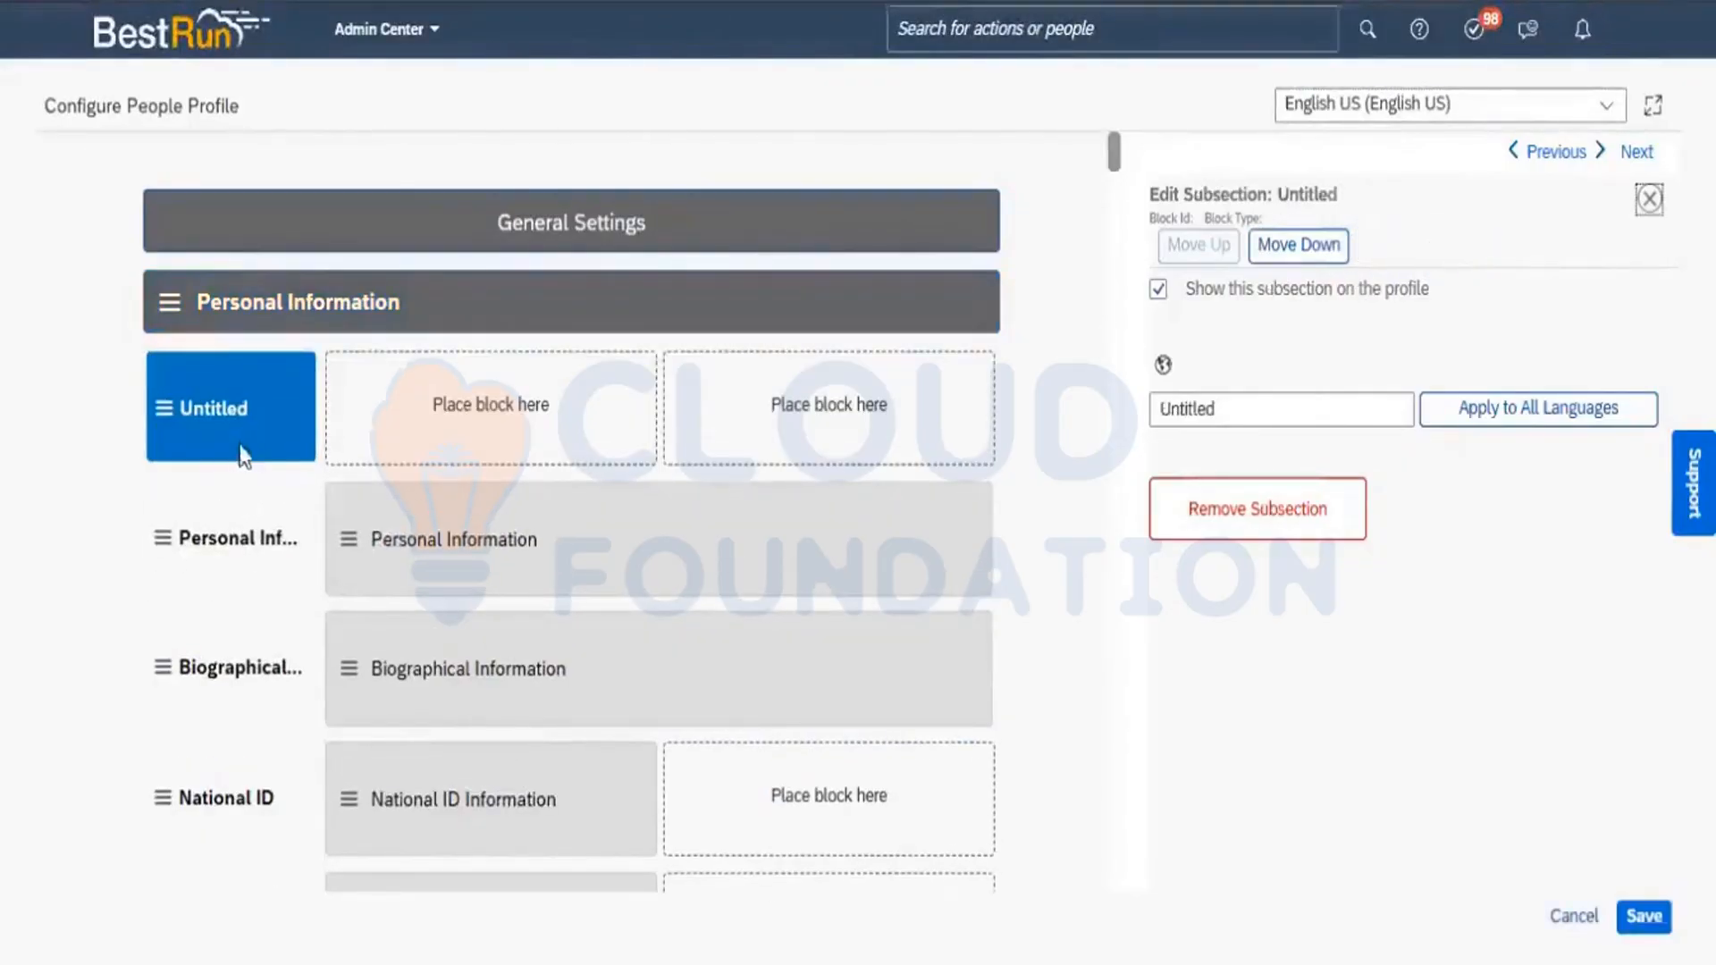
Rename the untitled subsection under Personal Information as Travel Management ( TM )
click(1236, 407)
double_click(1236, 408)
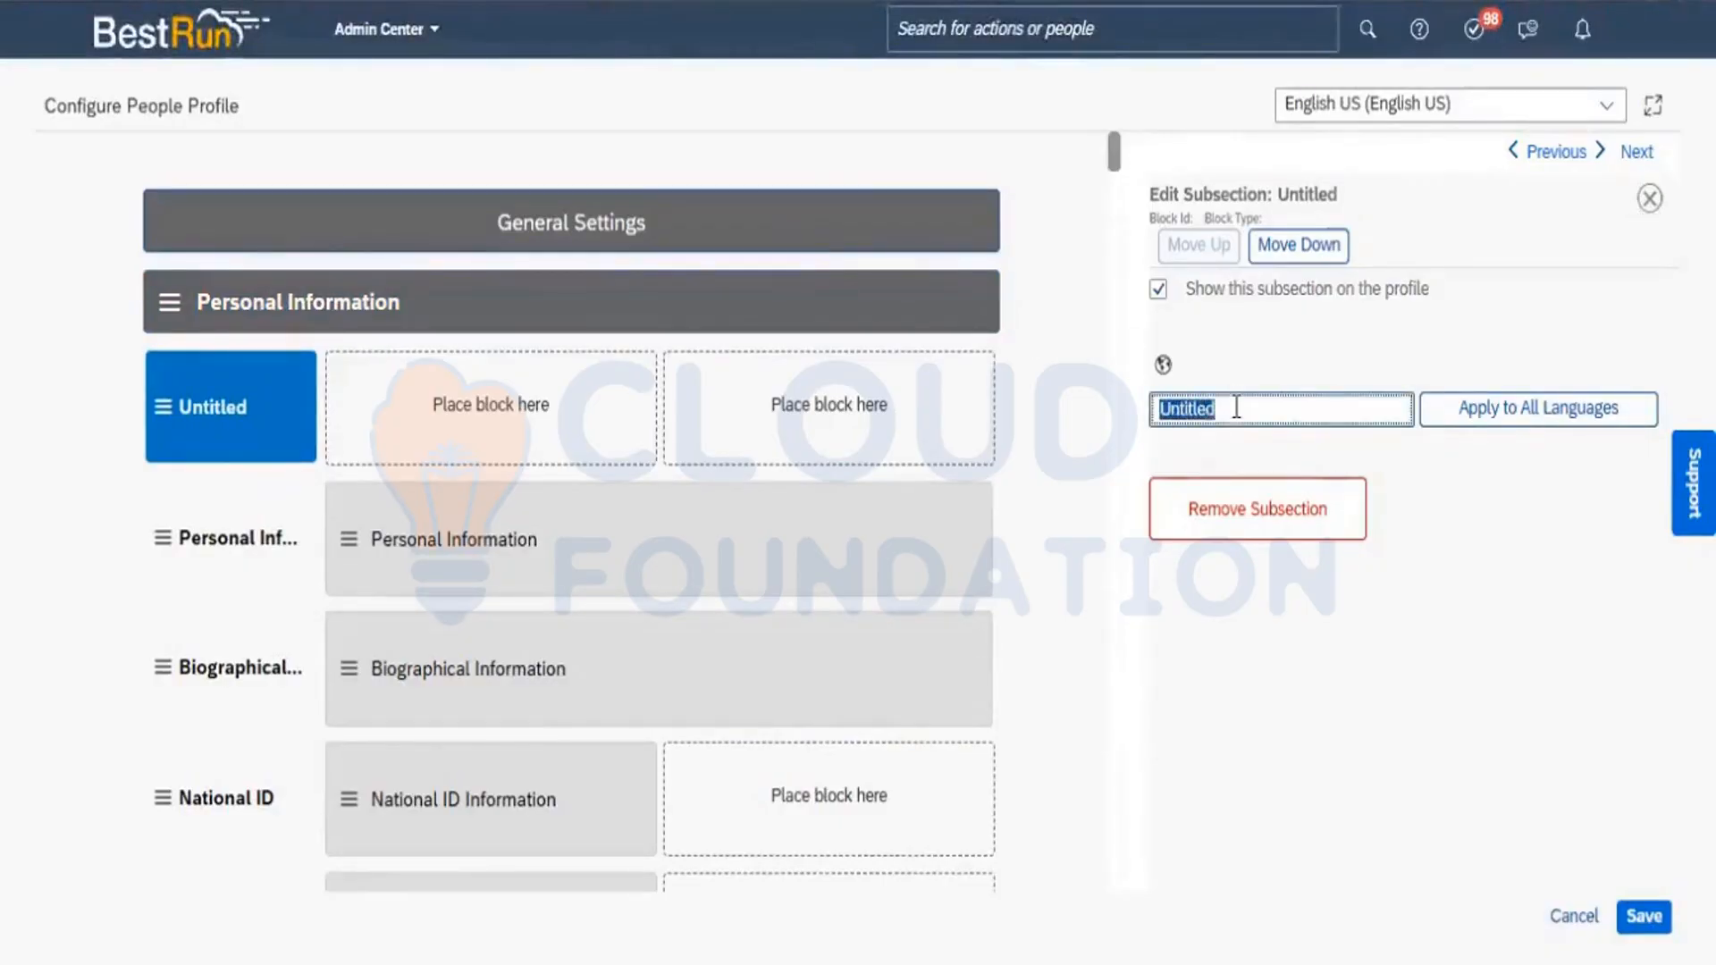
text(Trav)
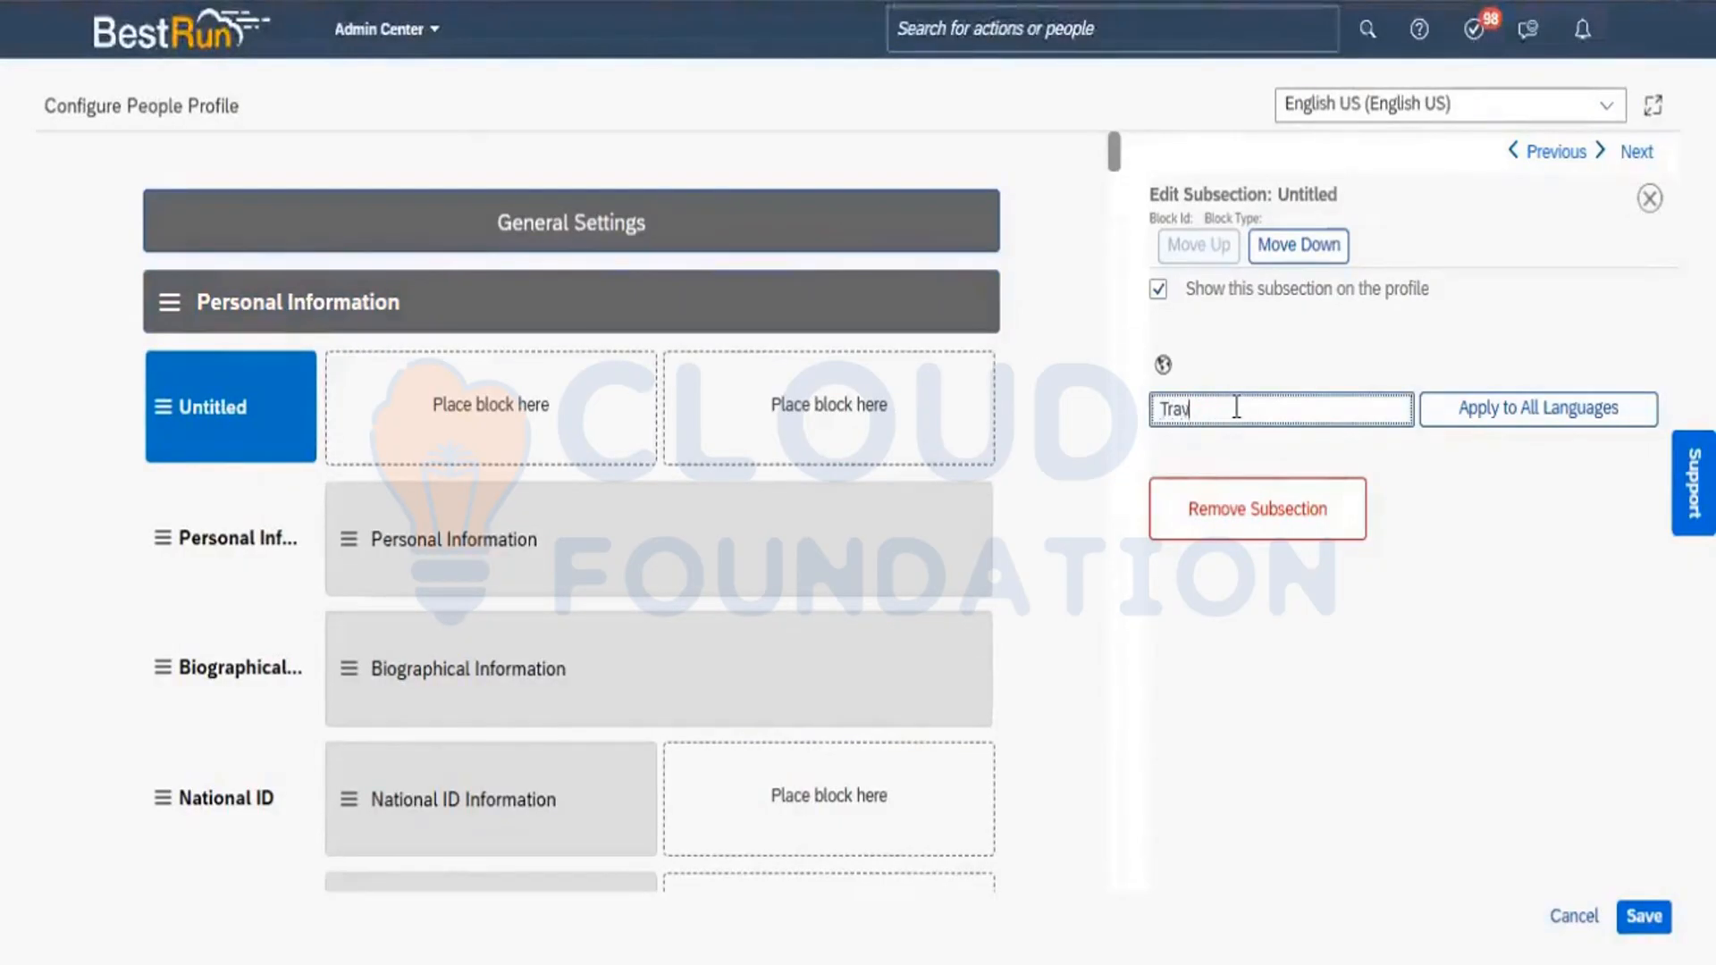
text(el Management)
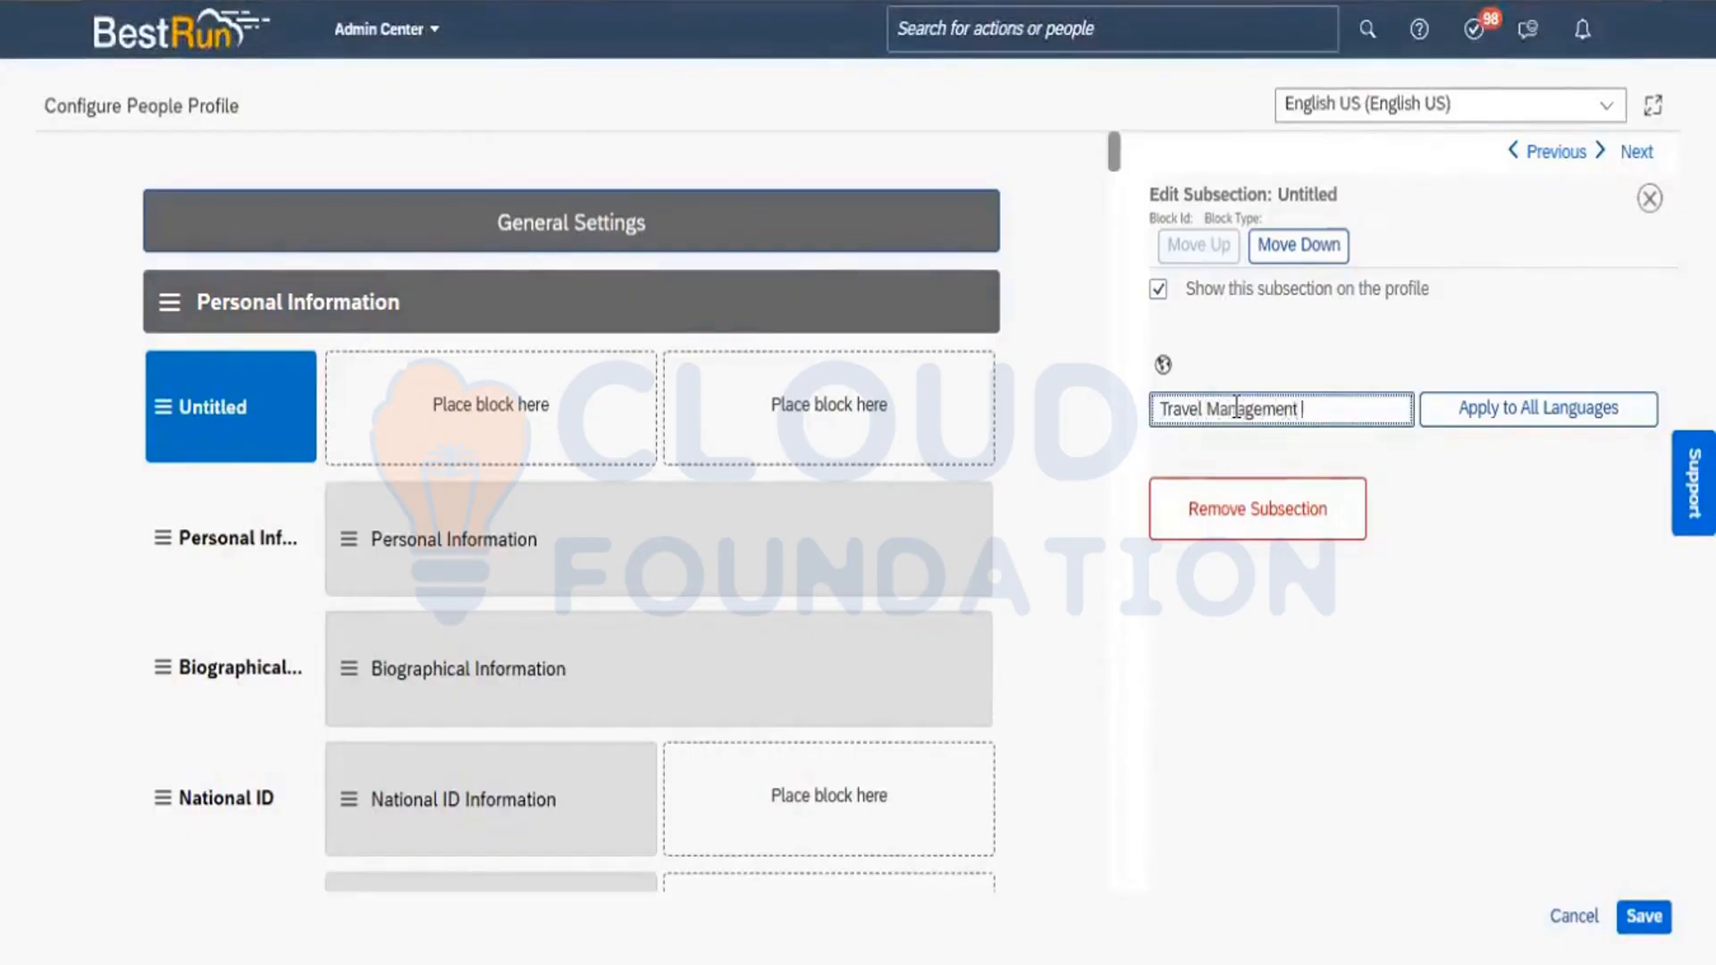
text( ()
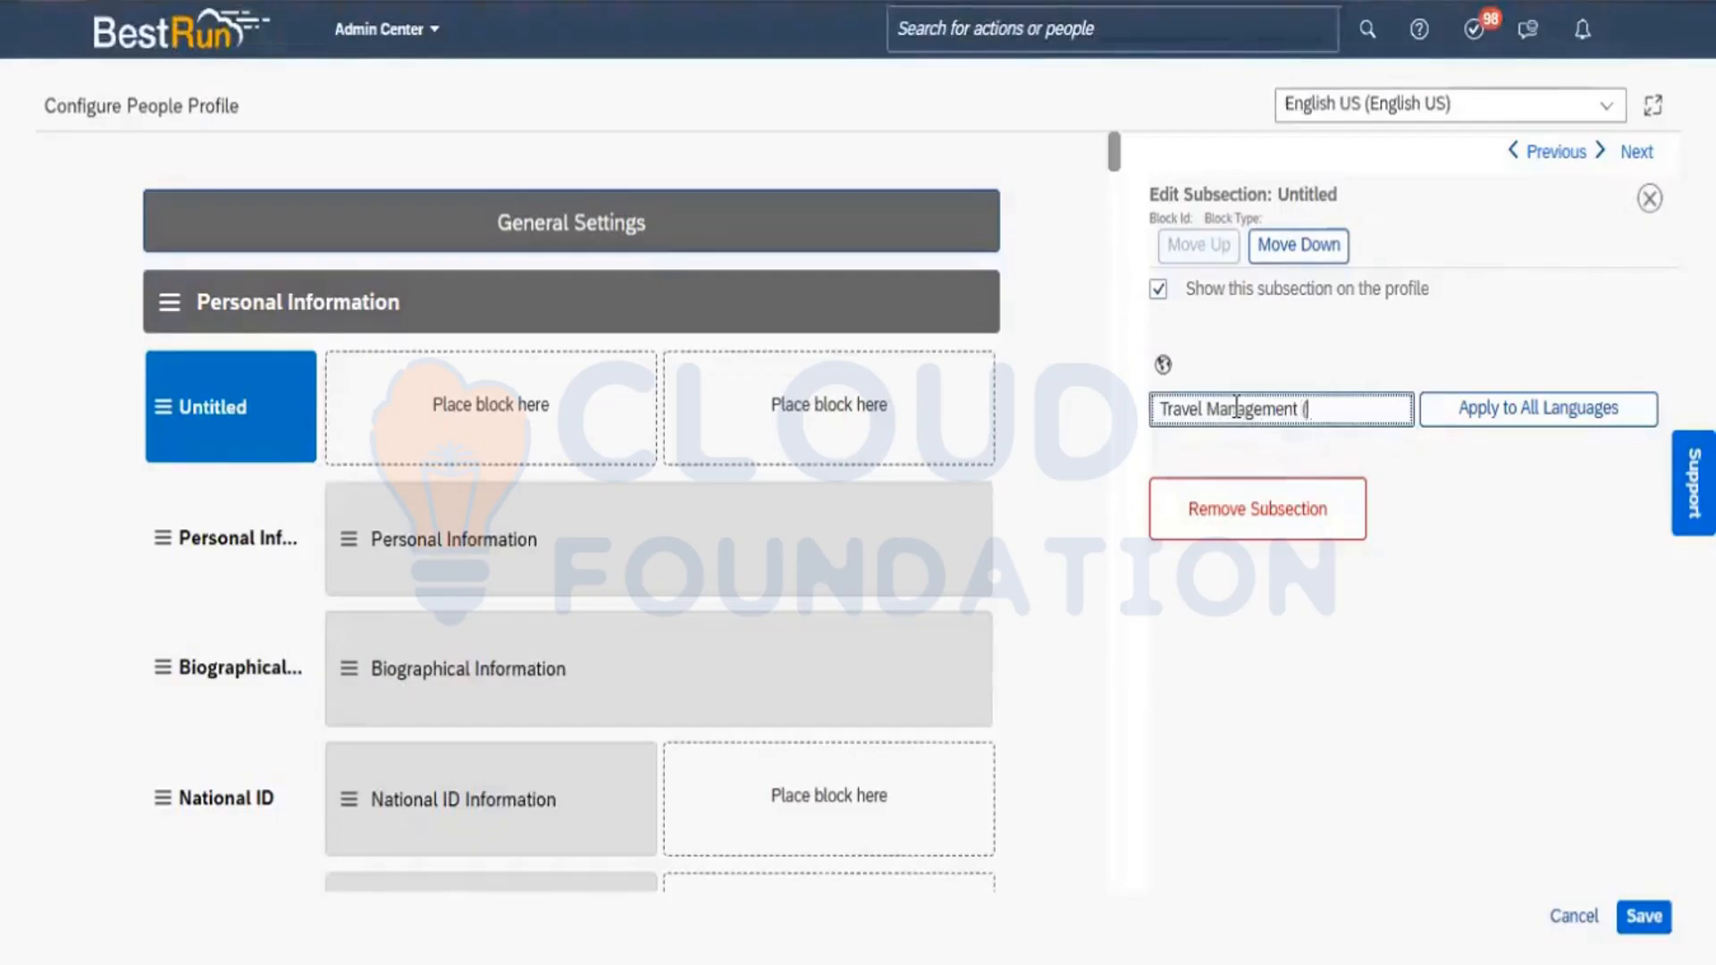
text( TM ))
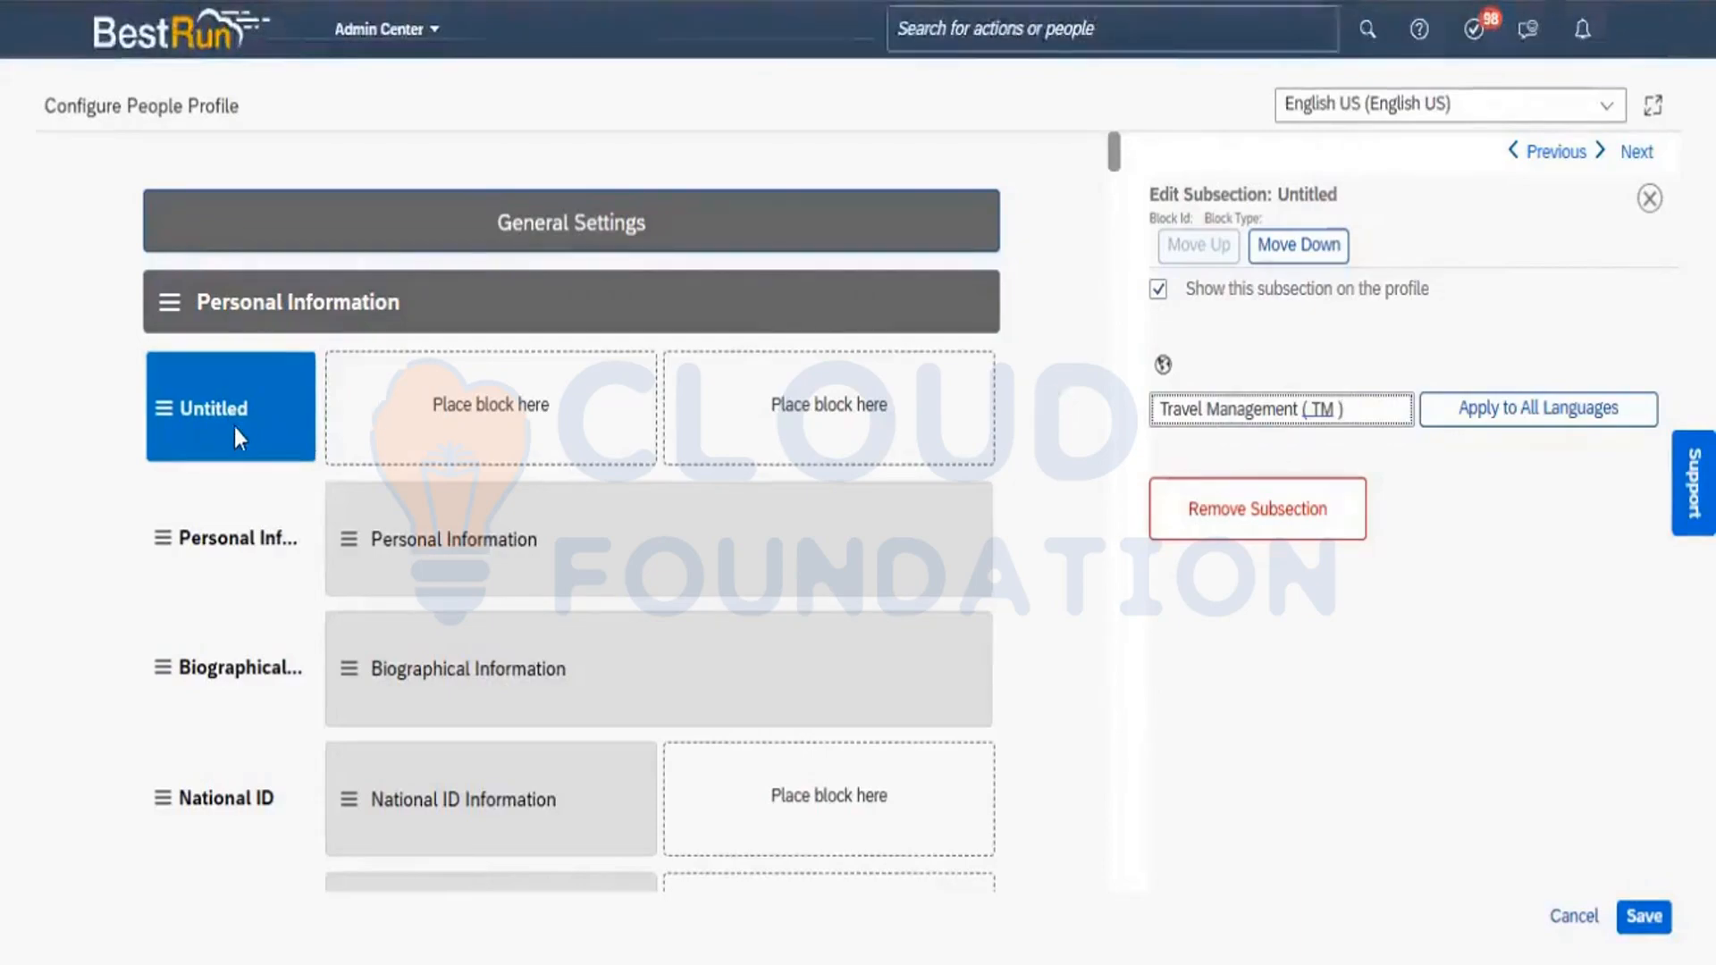
click(233, 453)
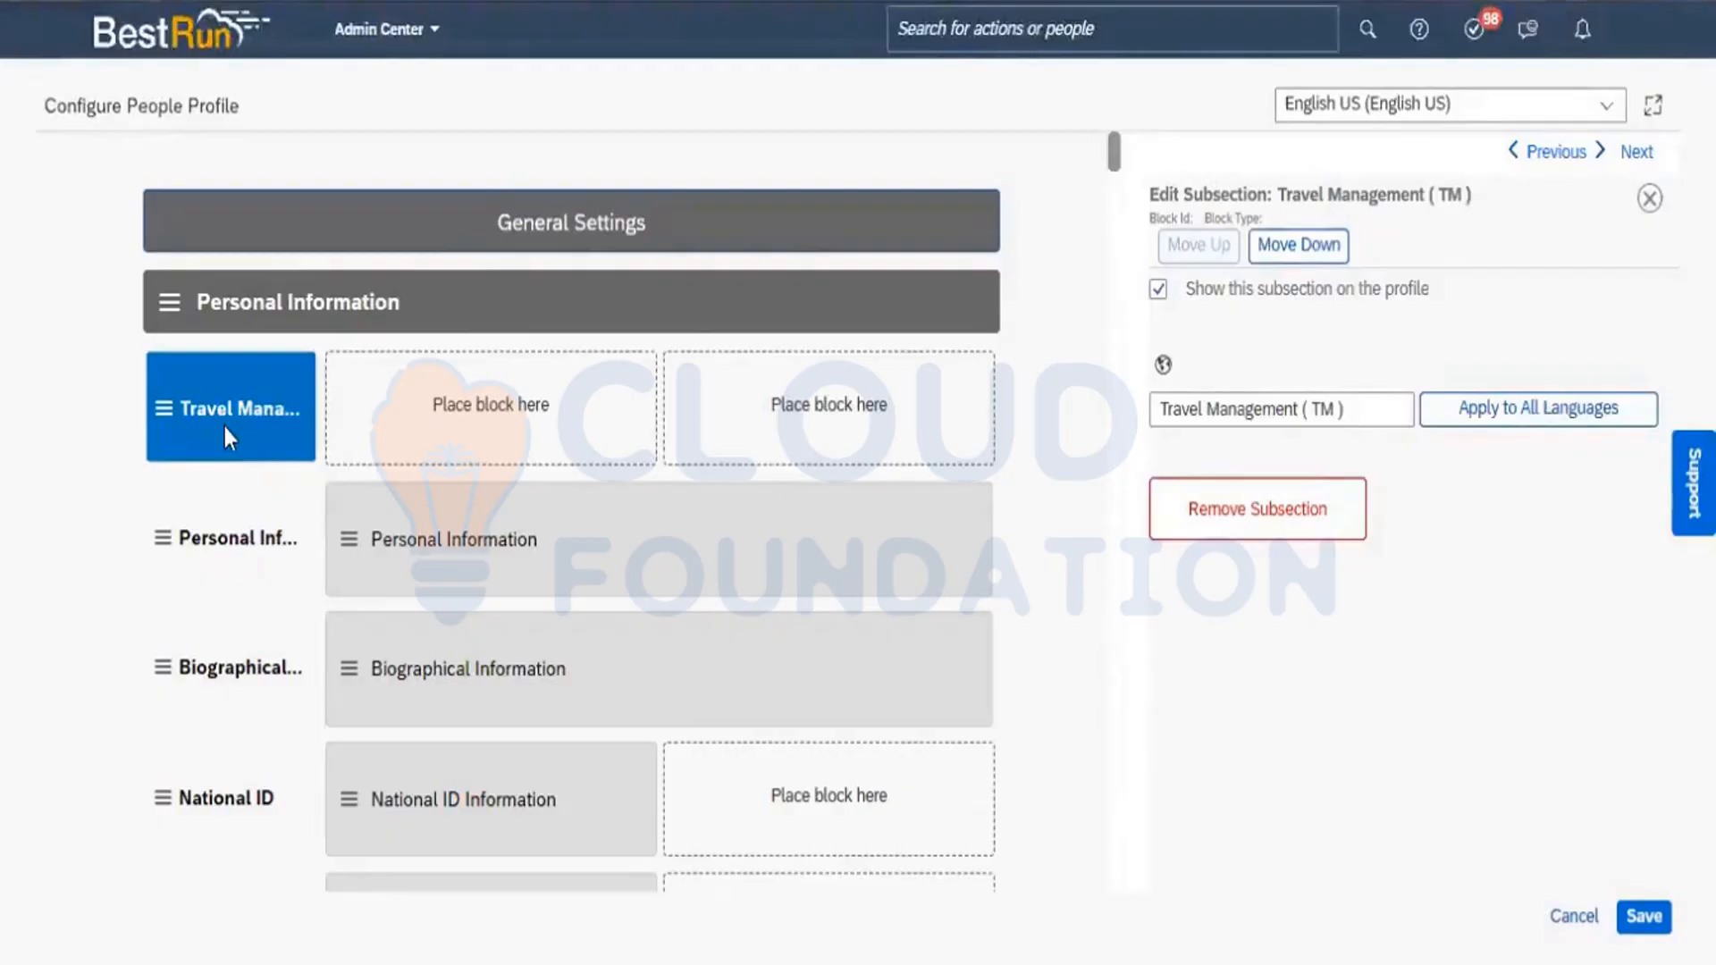
Return to the available blocks and collapse the Talent, Employment Information, Personal Information and Compensation Information groups
click(223, 425)
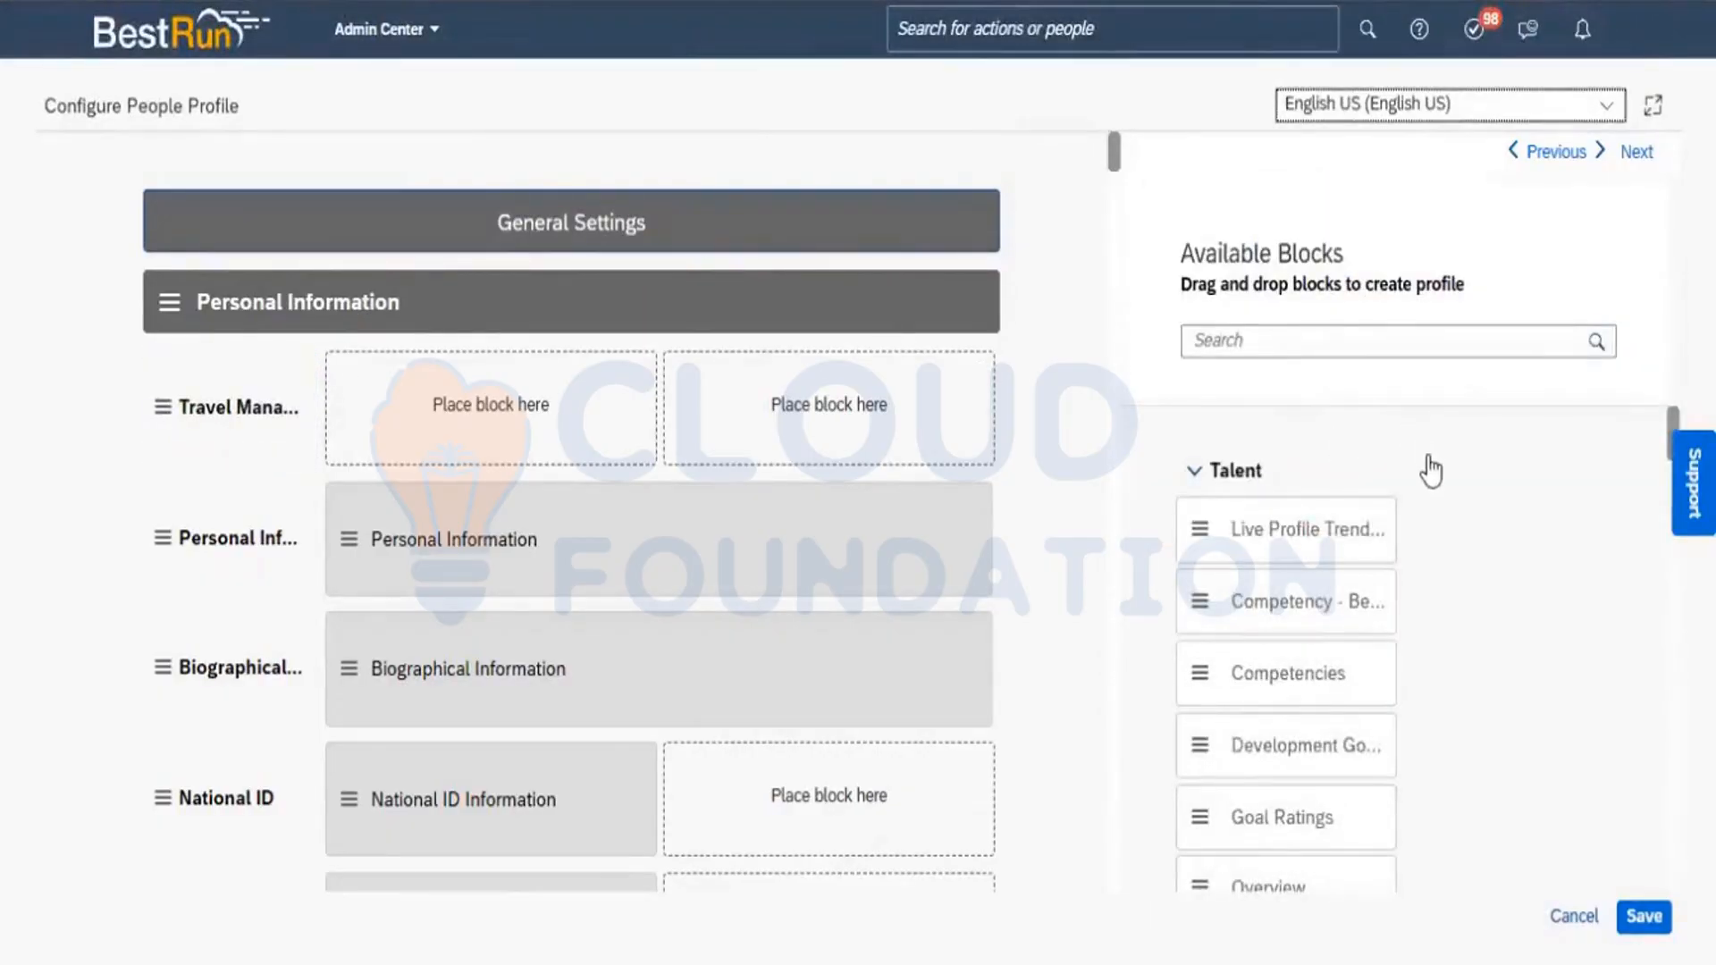
click(1219, 474)
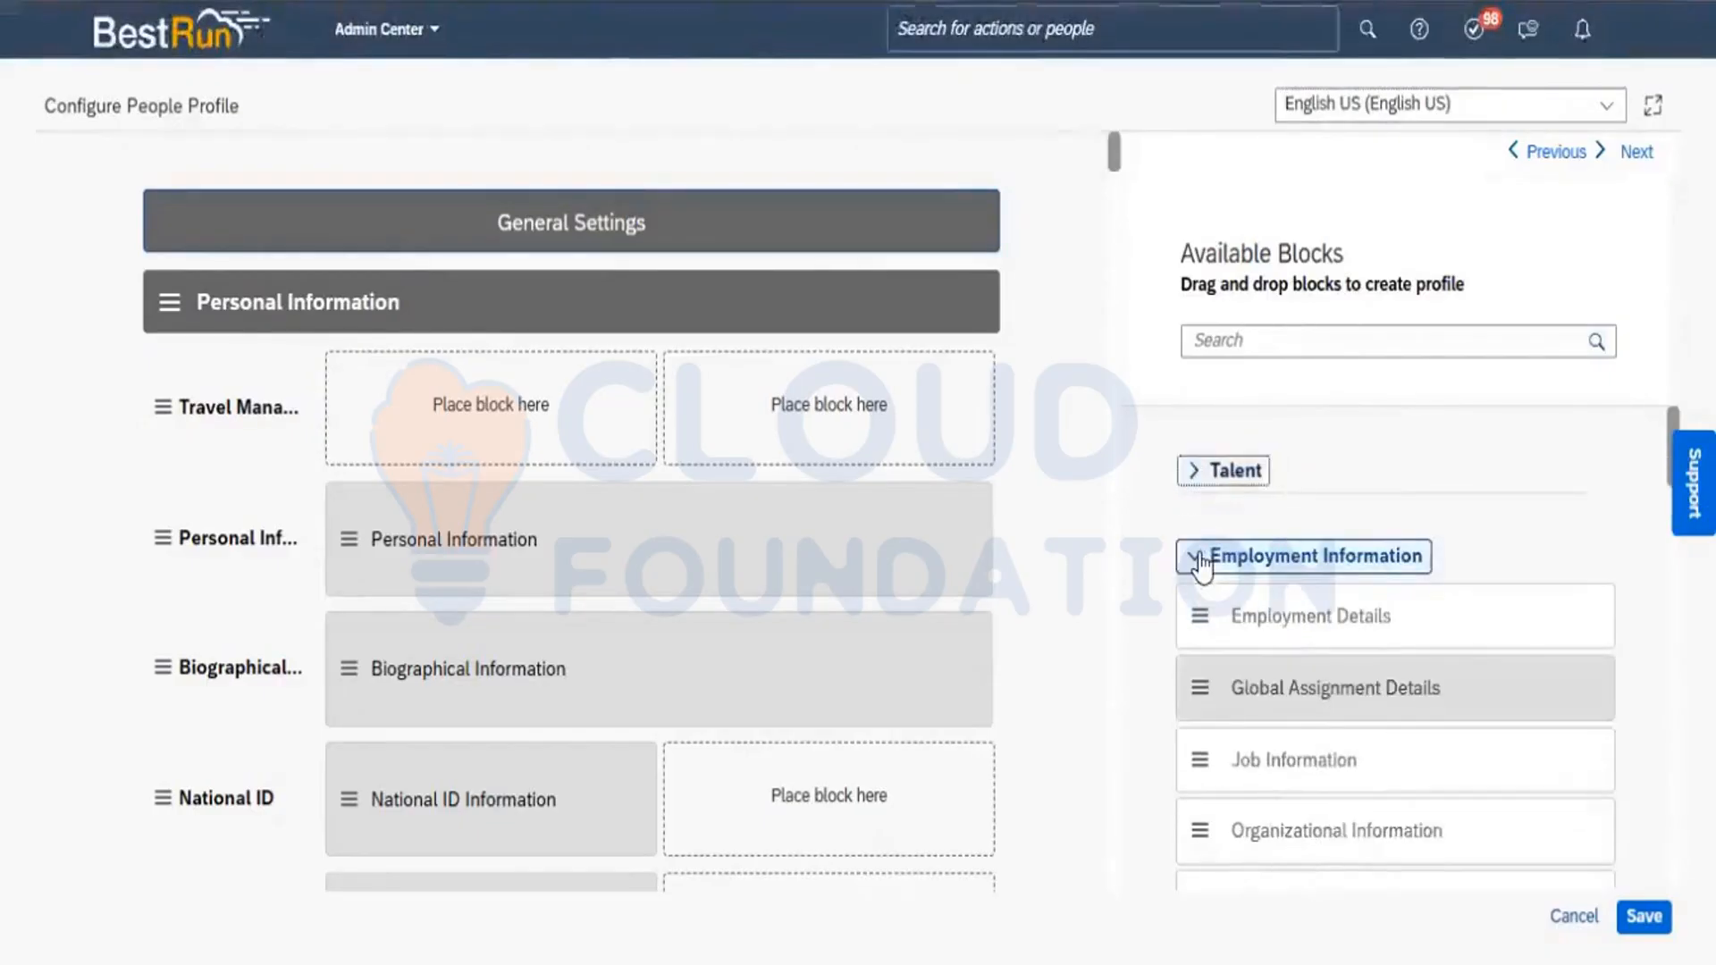
click(1200, 555)
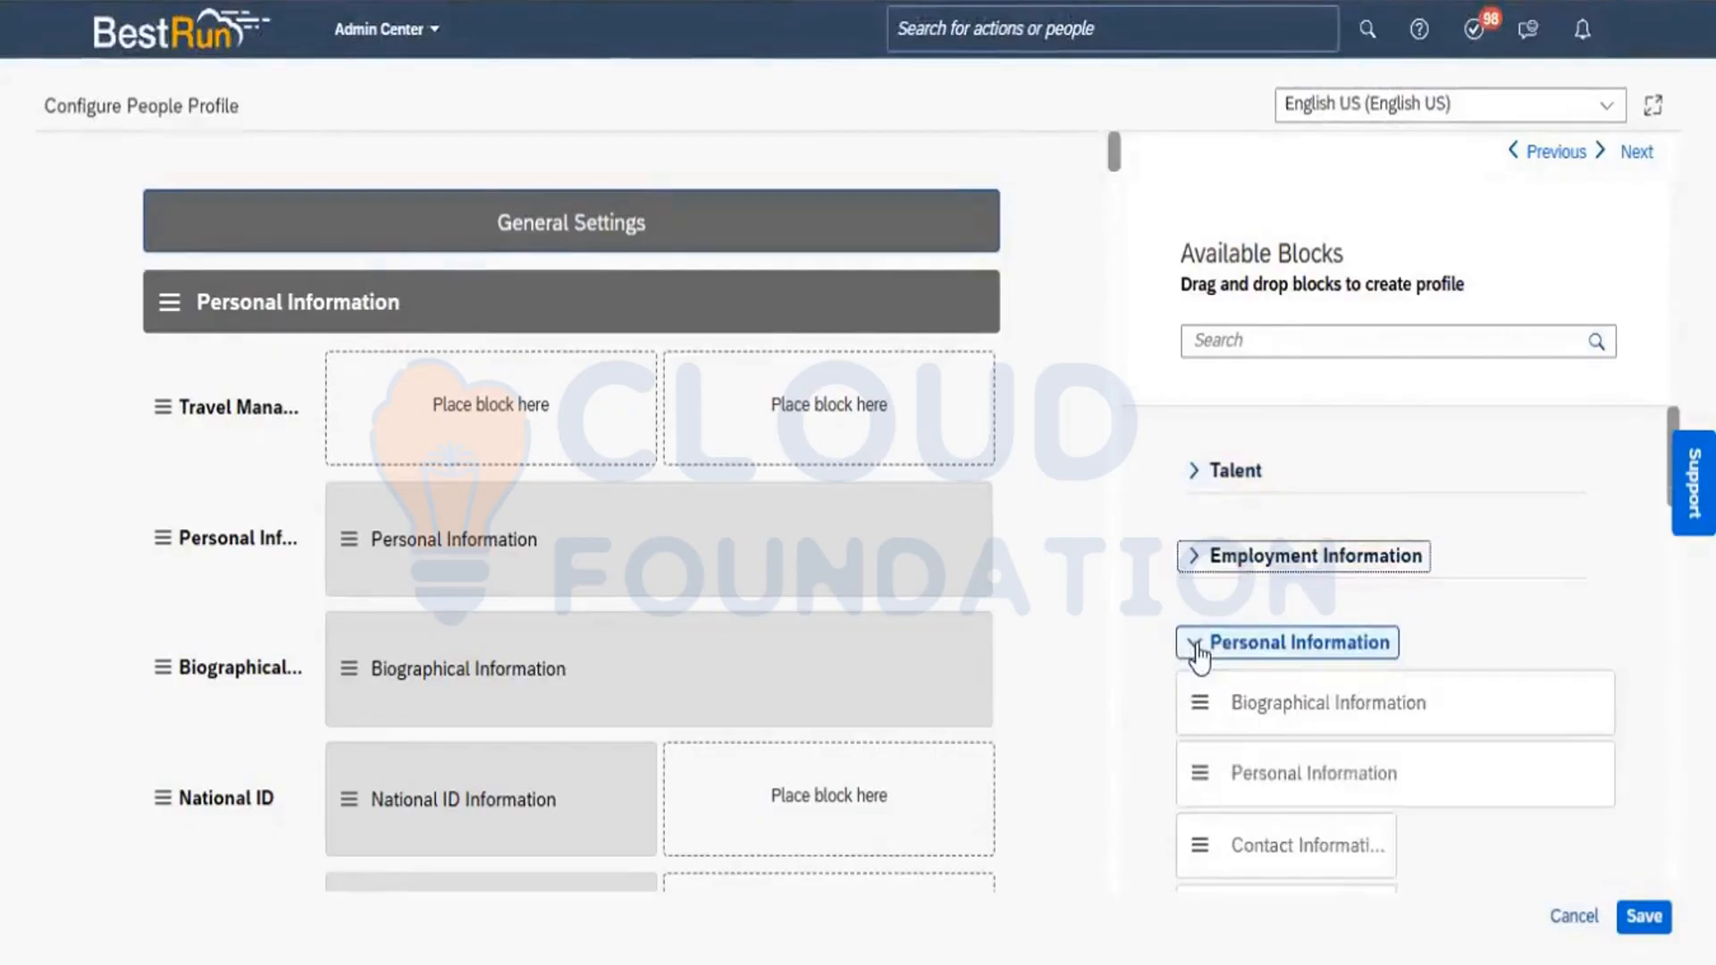
click(1197, 650)
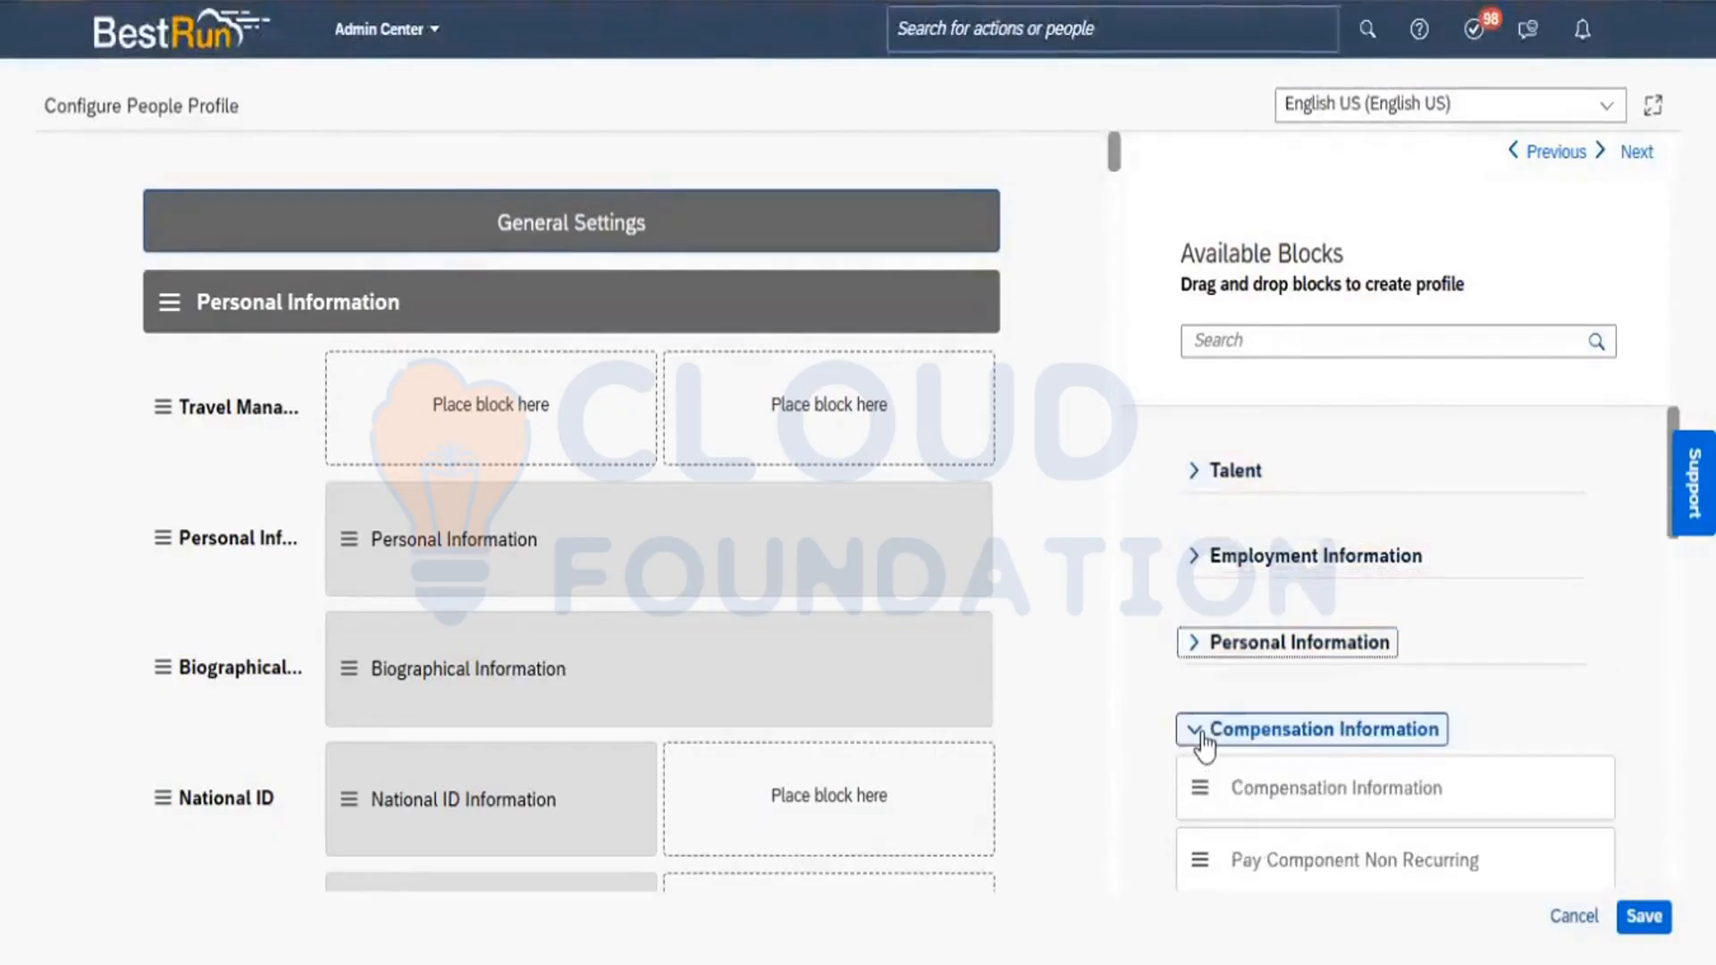
click(1198, 731)
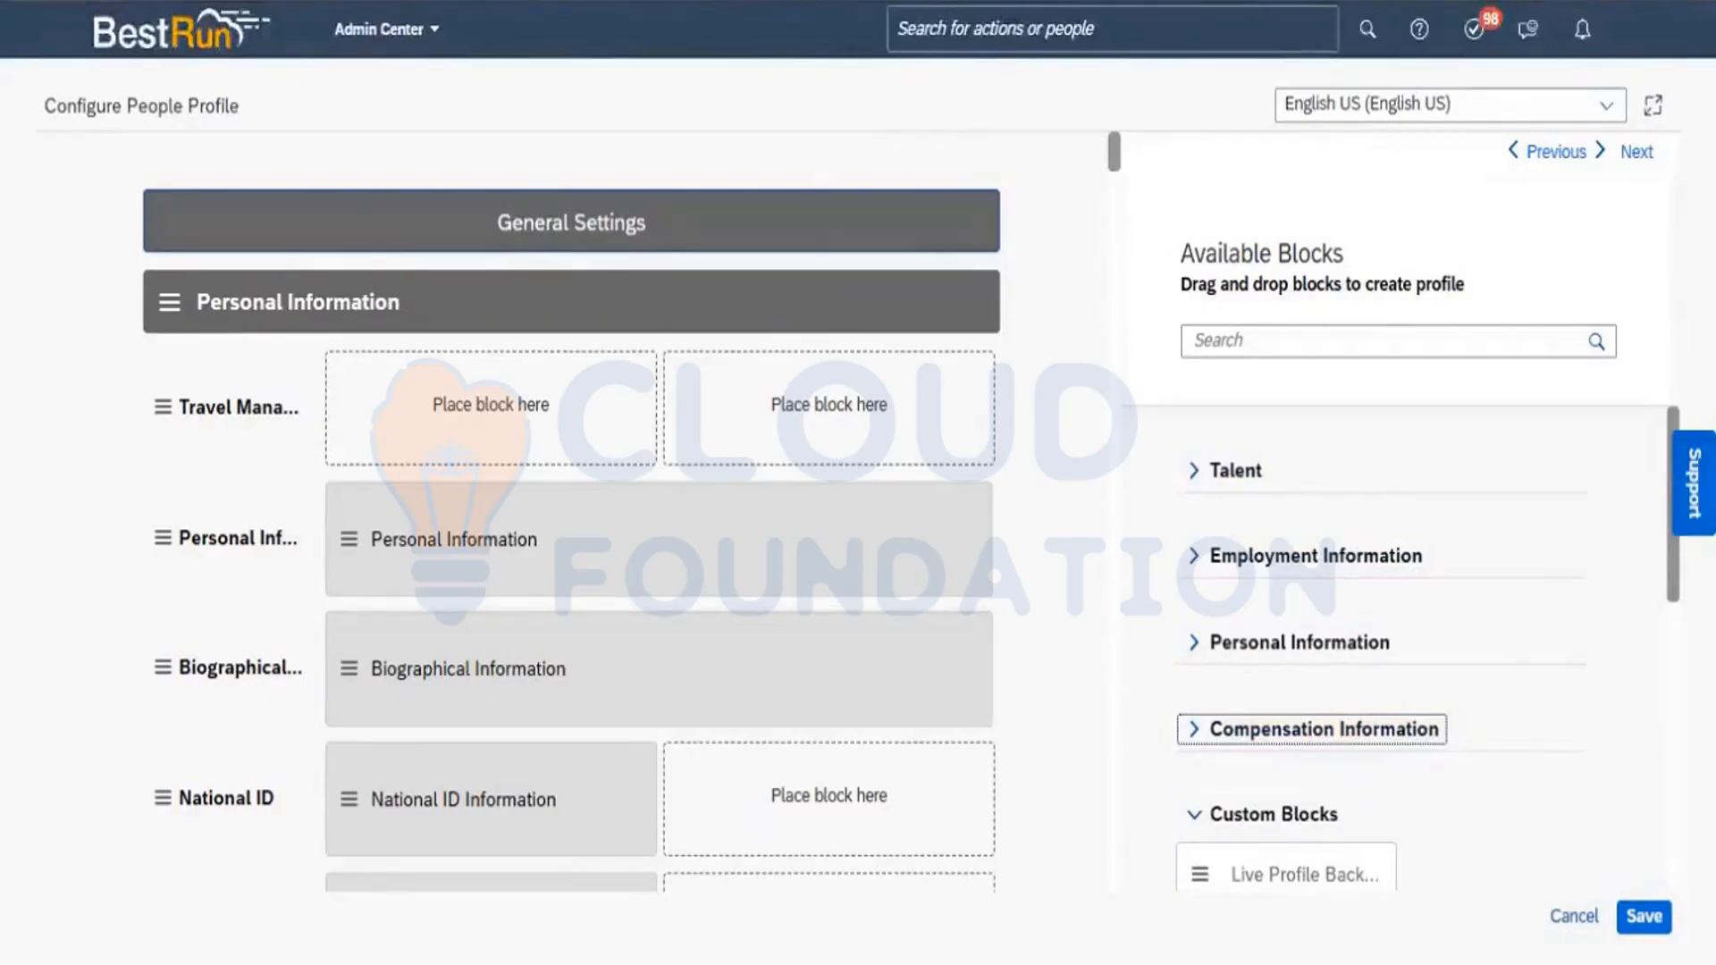
Place the Live Profile MDF Information custom block in the first empty slot of the Travel Management subsection
scroll(1394, 643, down, 4)
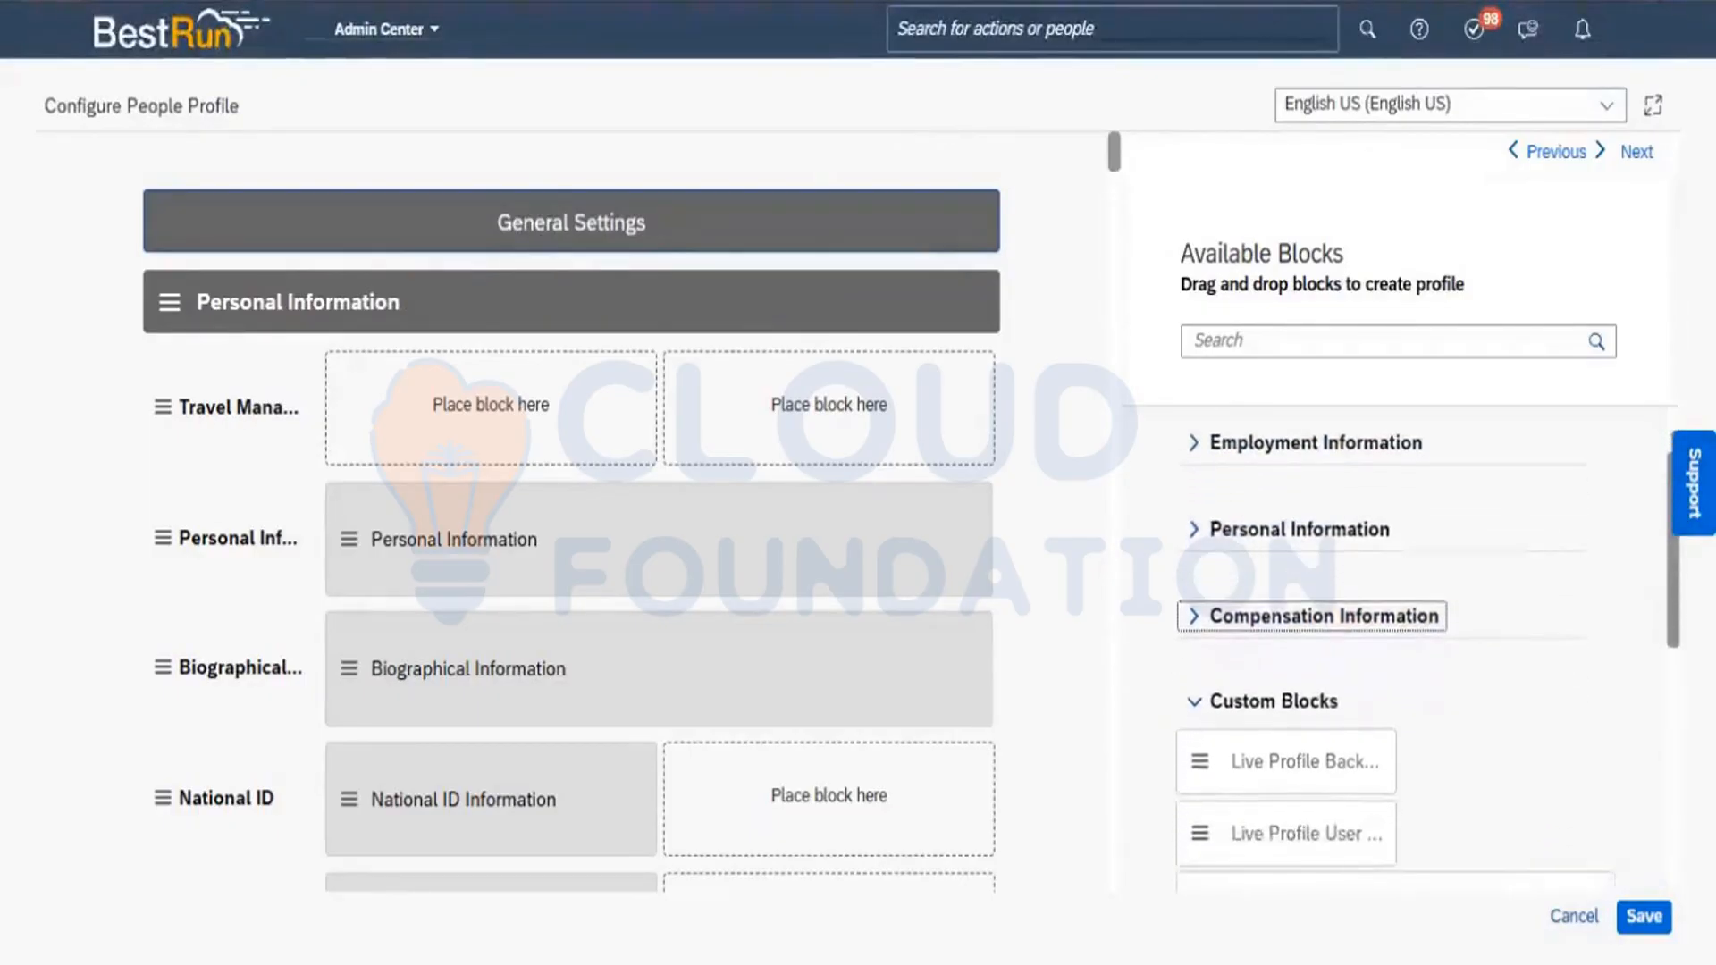
scroll(1394, 661, down, 4)
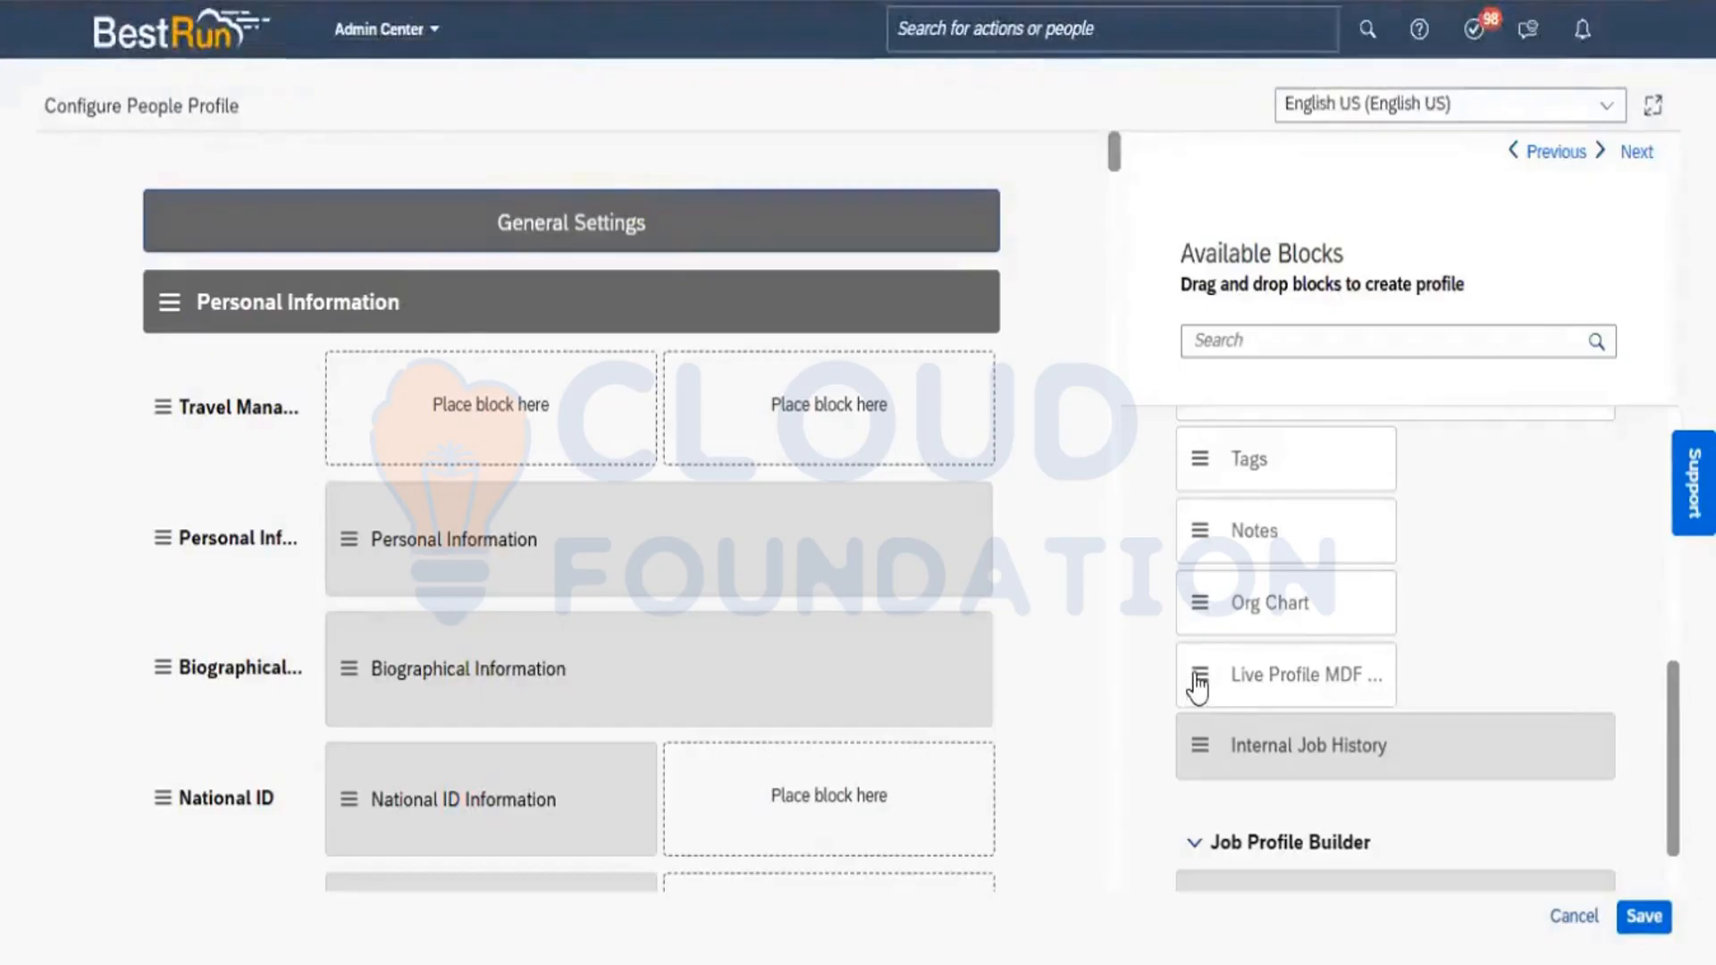
drag(1197, 688, 370, 405)
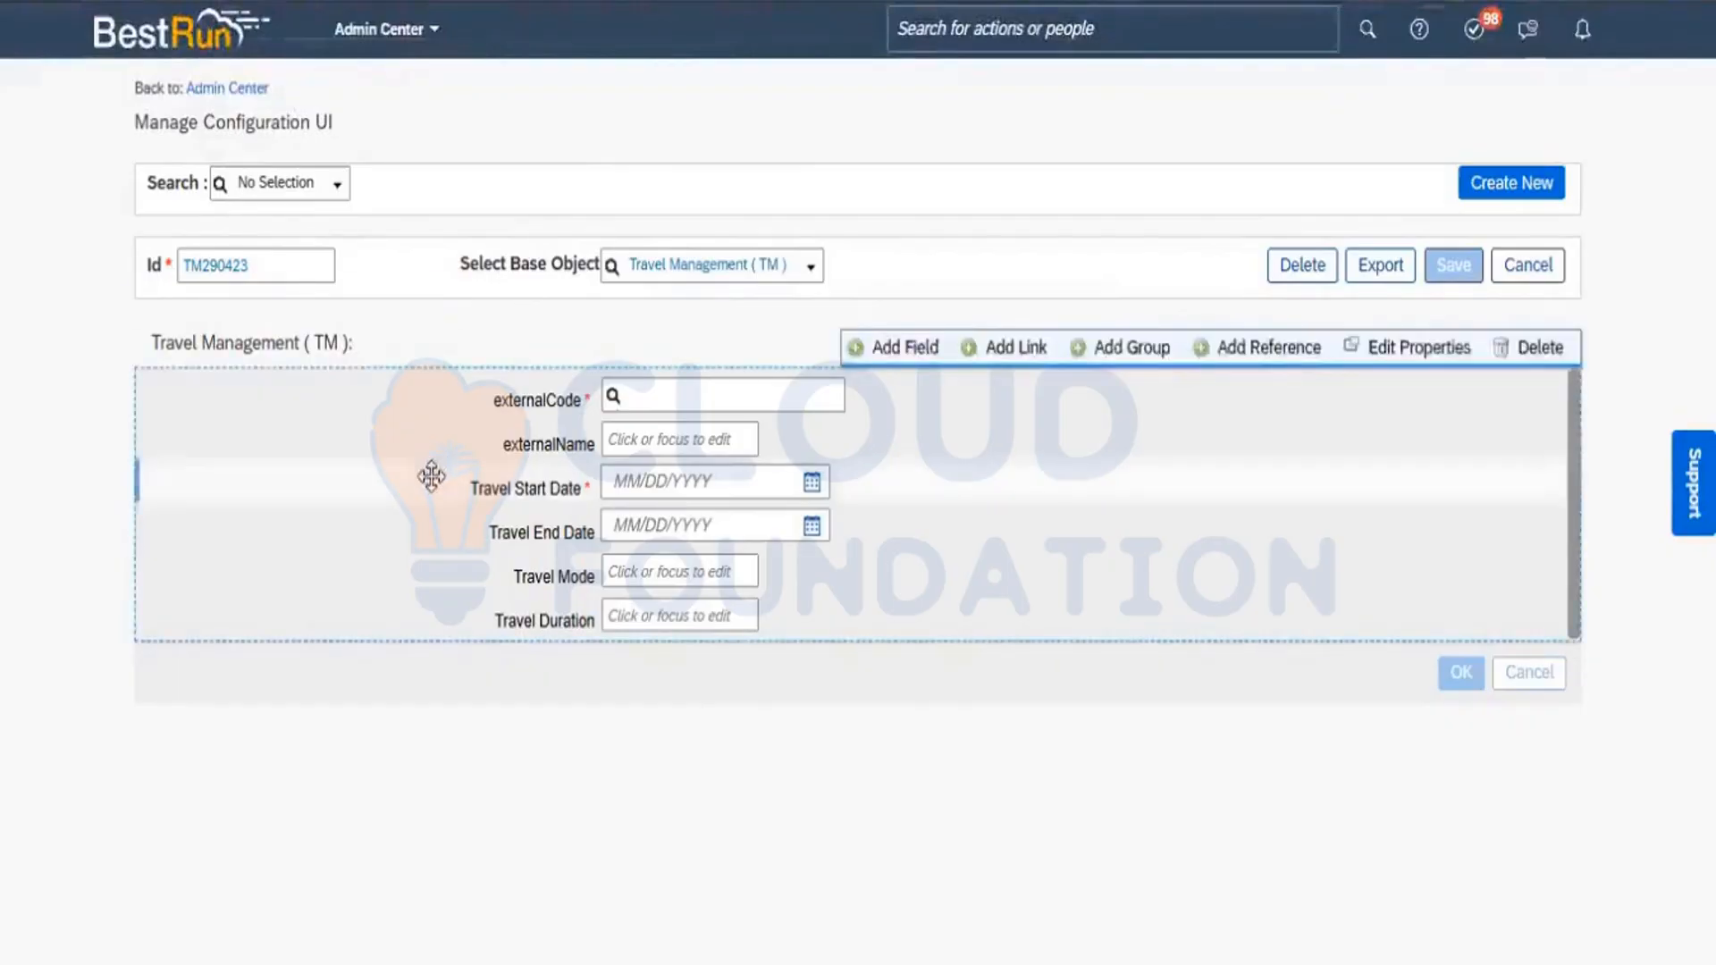
Set the Live Profile MDF Information block's MDF Screen ID to TM290423 and save the people profile configuration
mouse_move(248, 331)
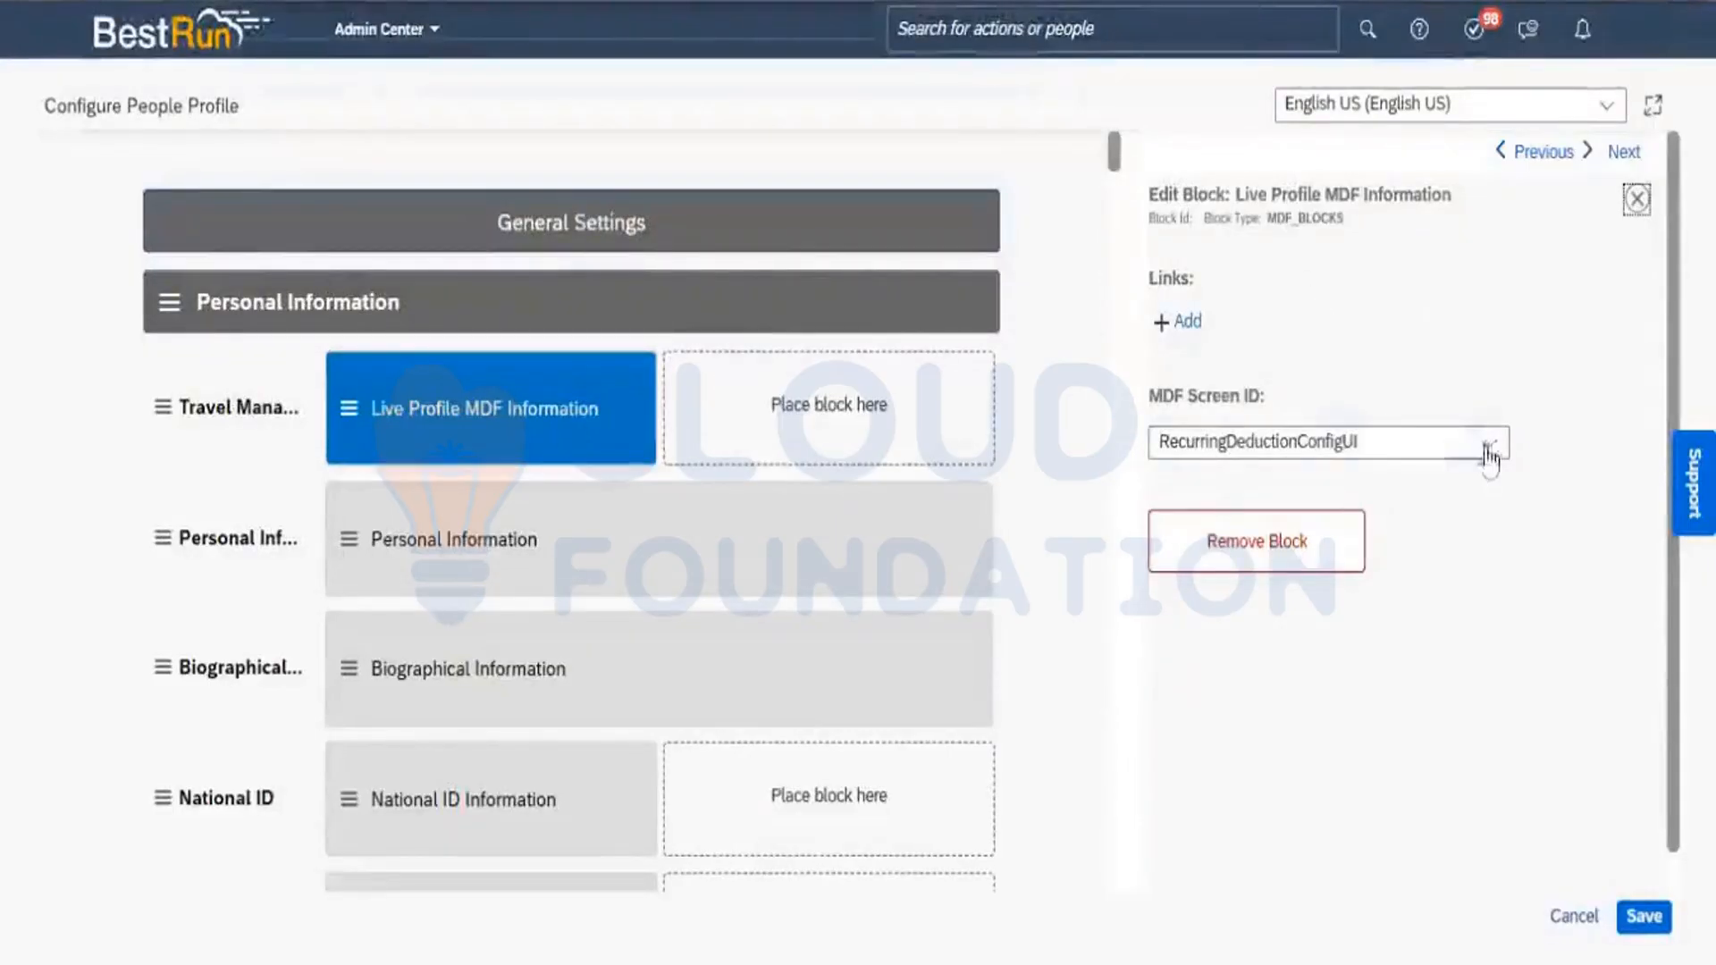
click(1491, 444)
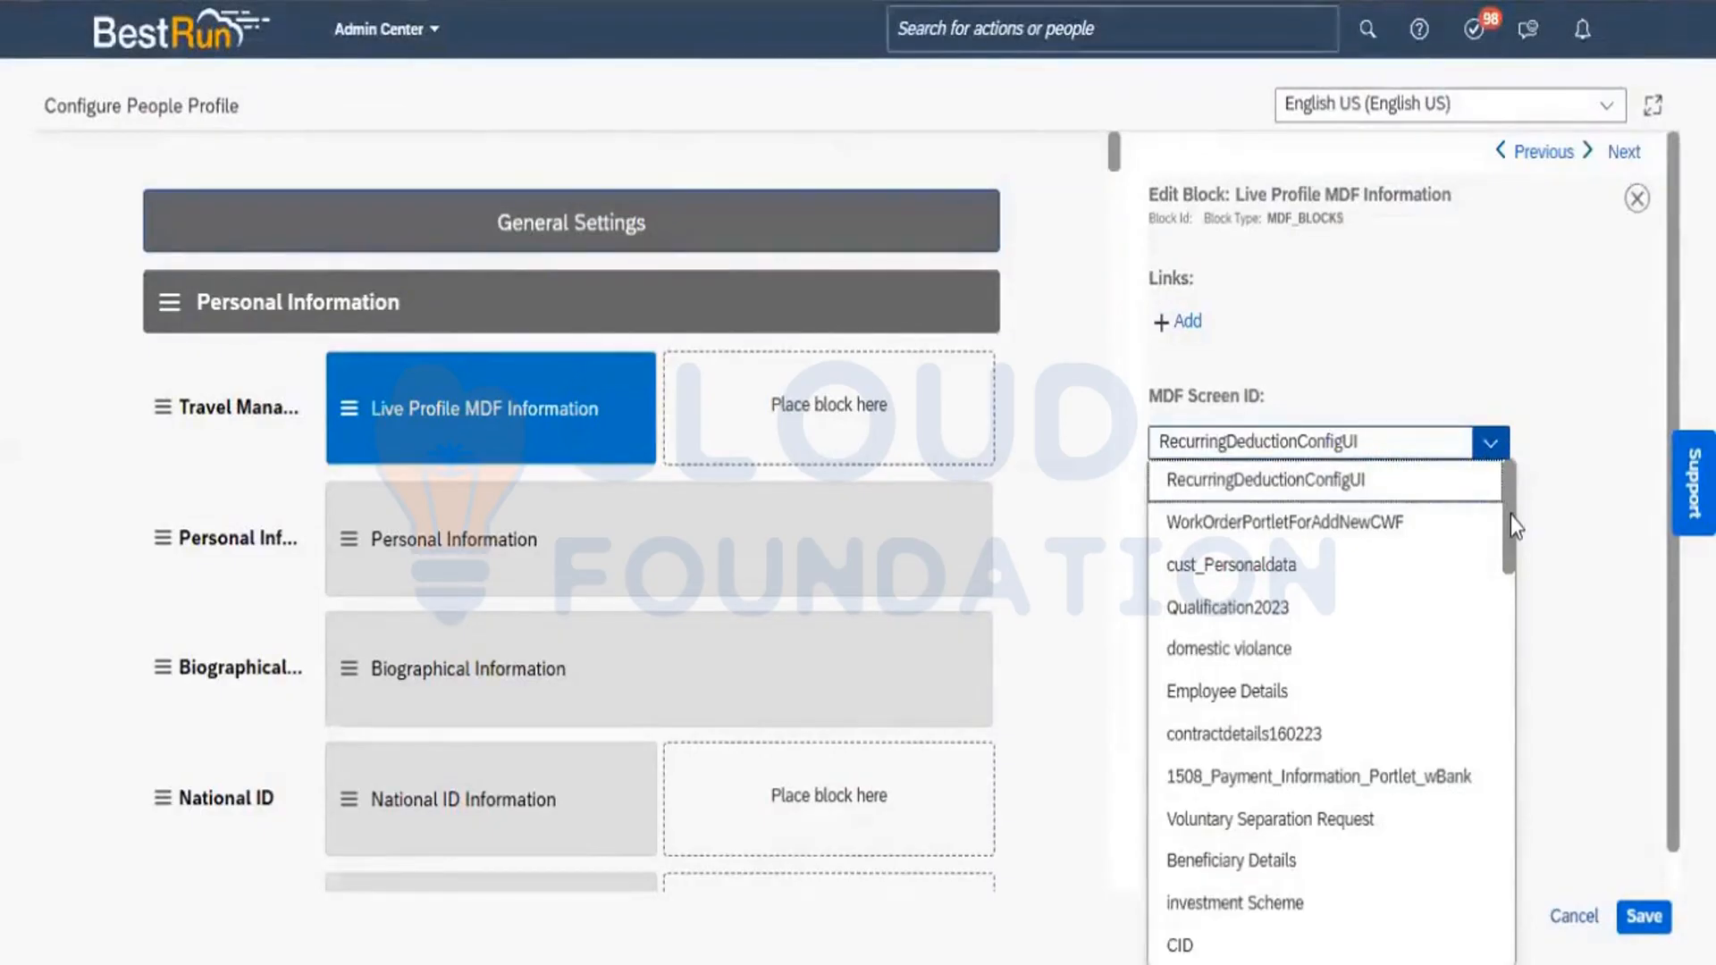
drag(1510, 515, 1503, 896)
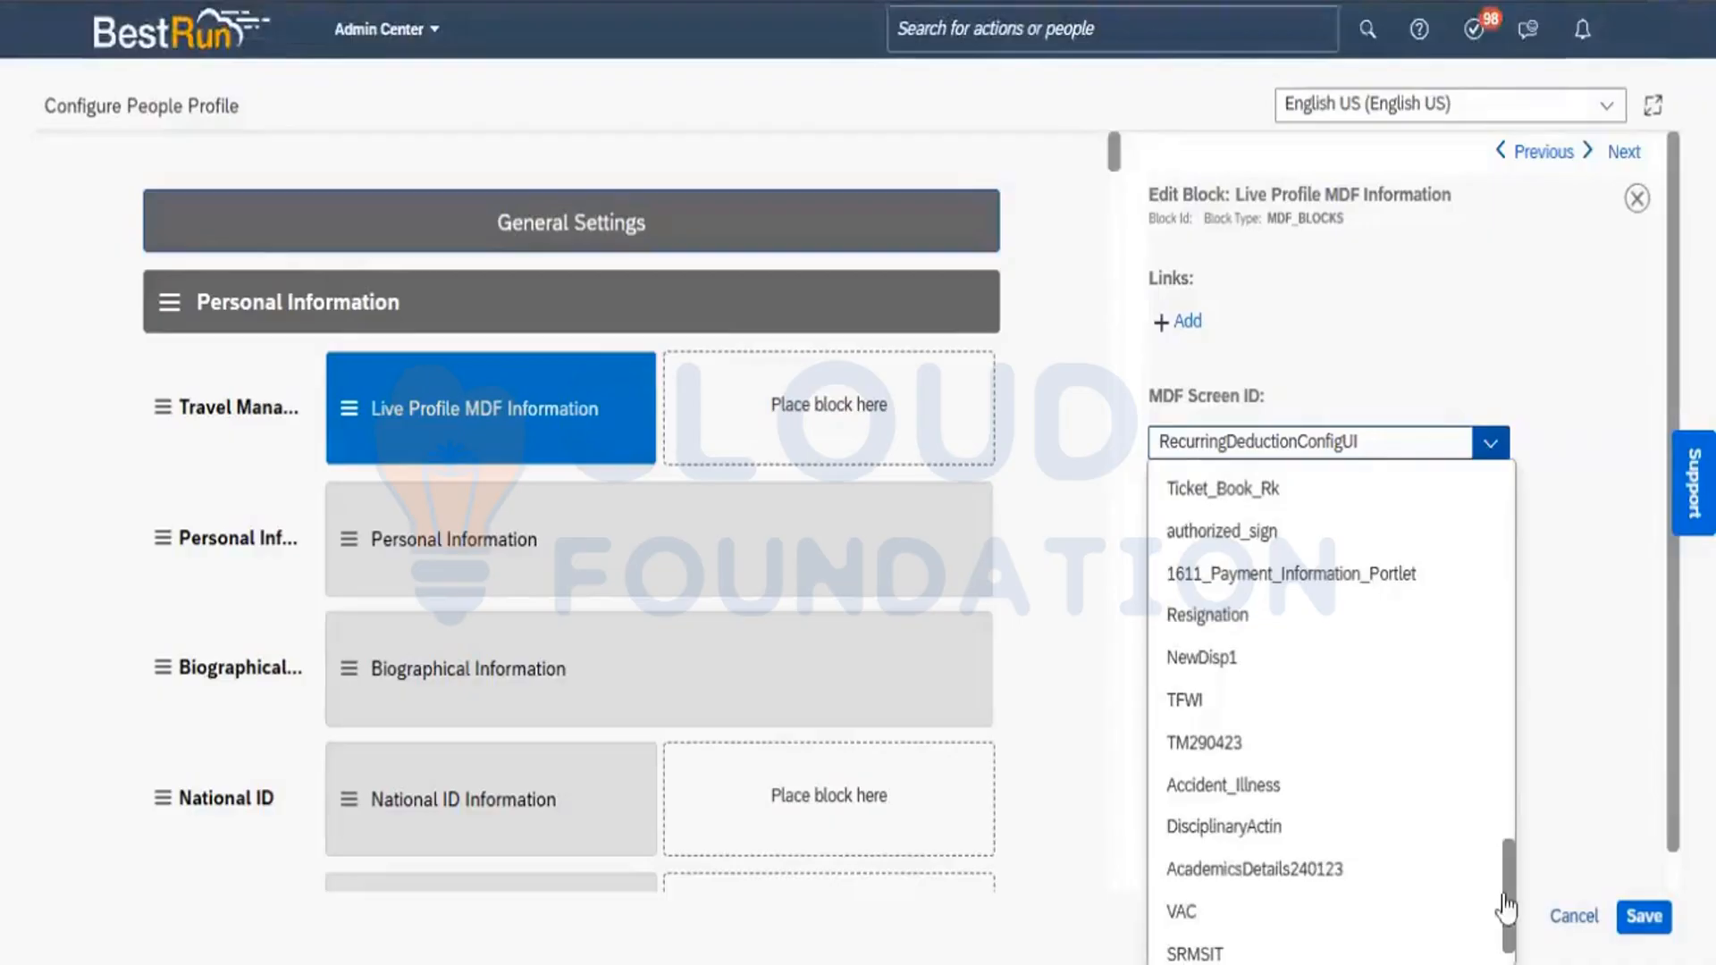
click(1215, 747)
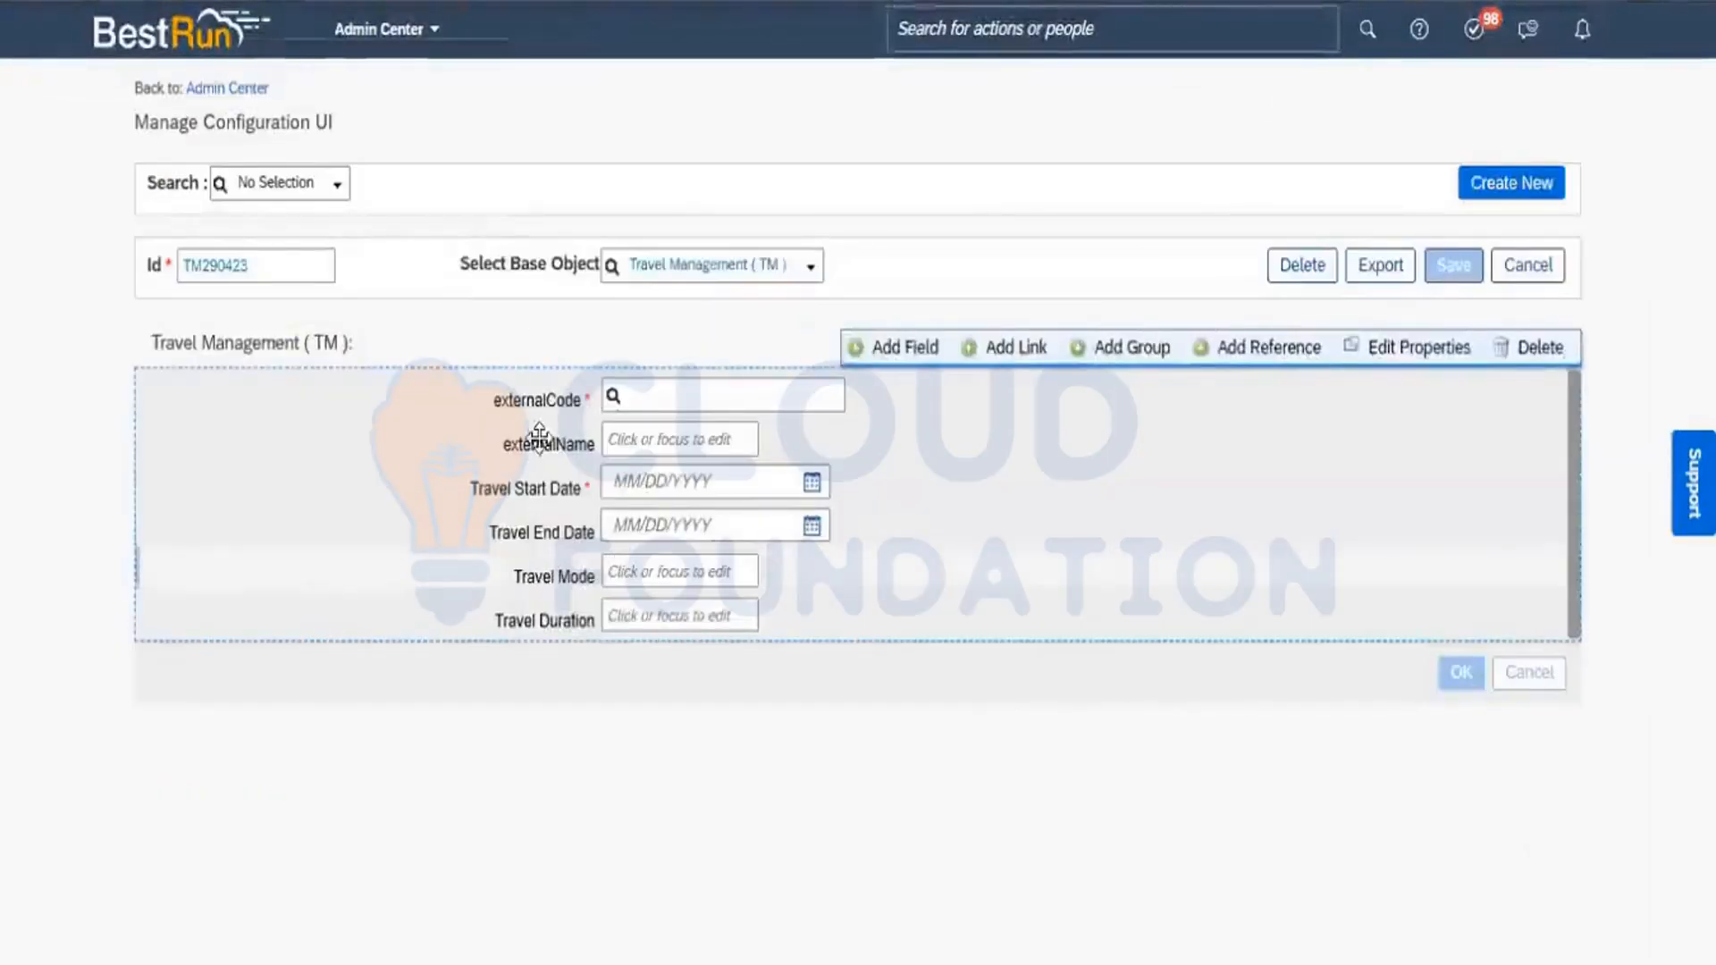
click(548, 397)
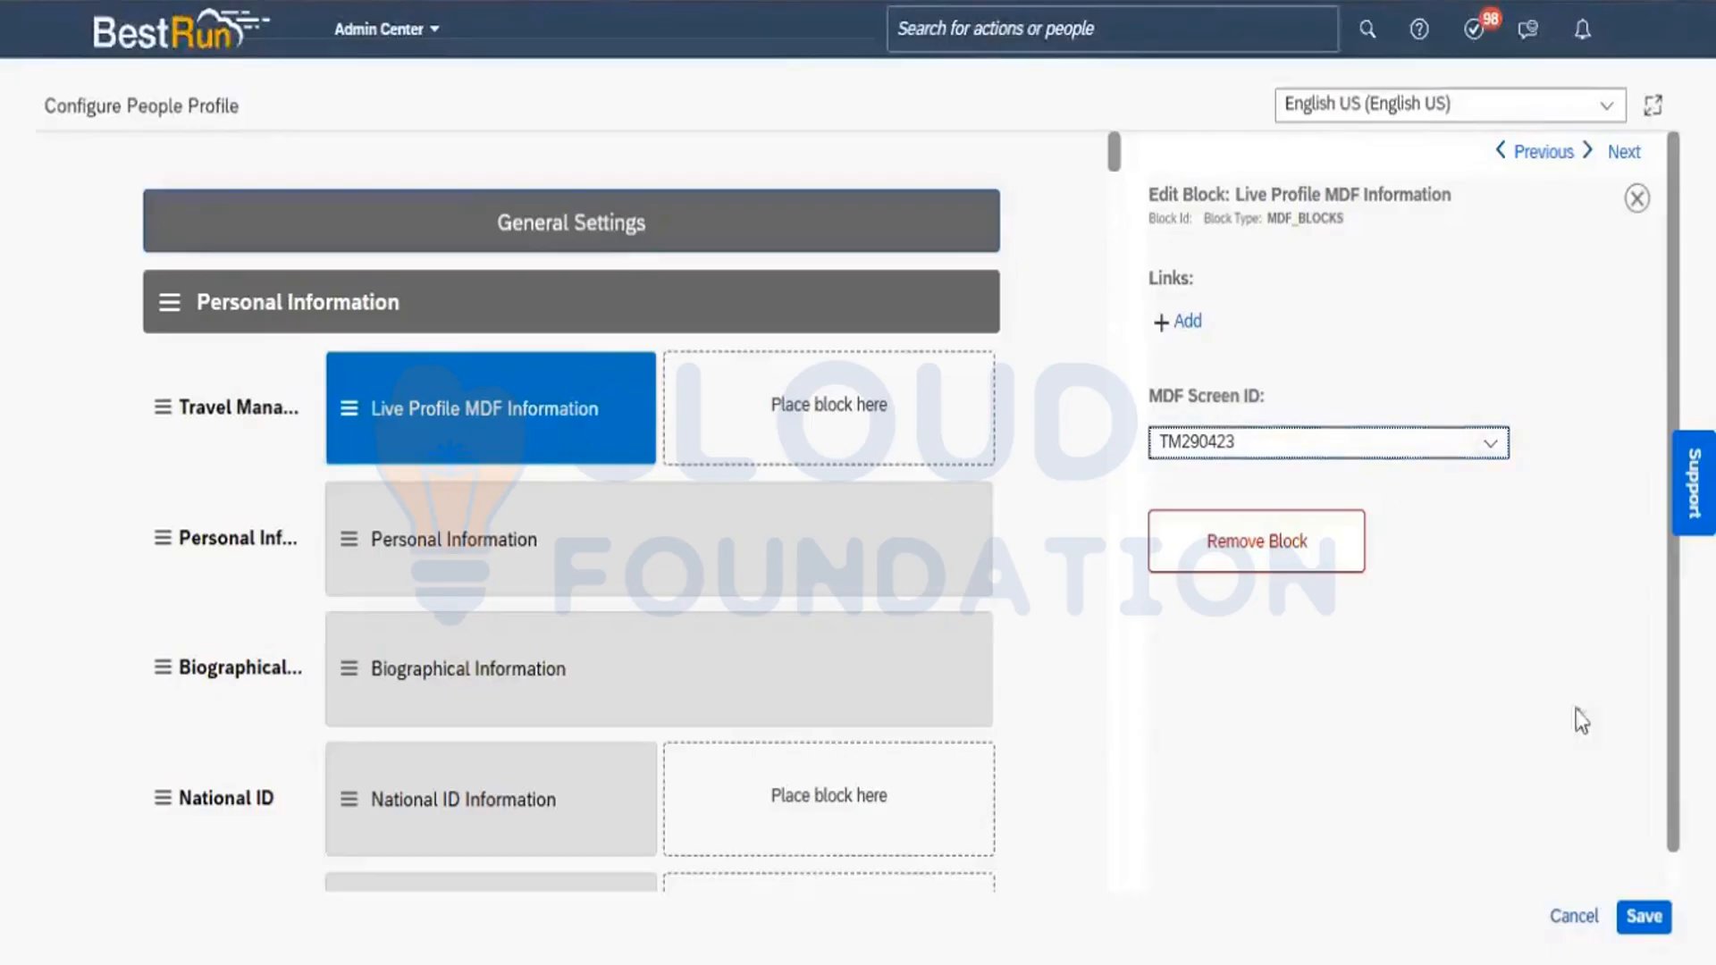
click(1643, 916)
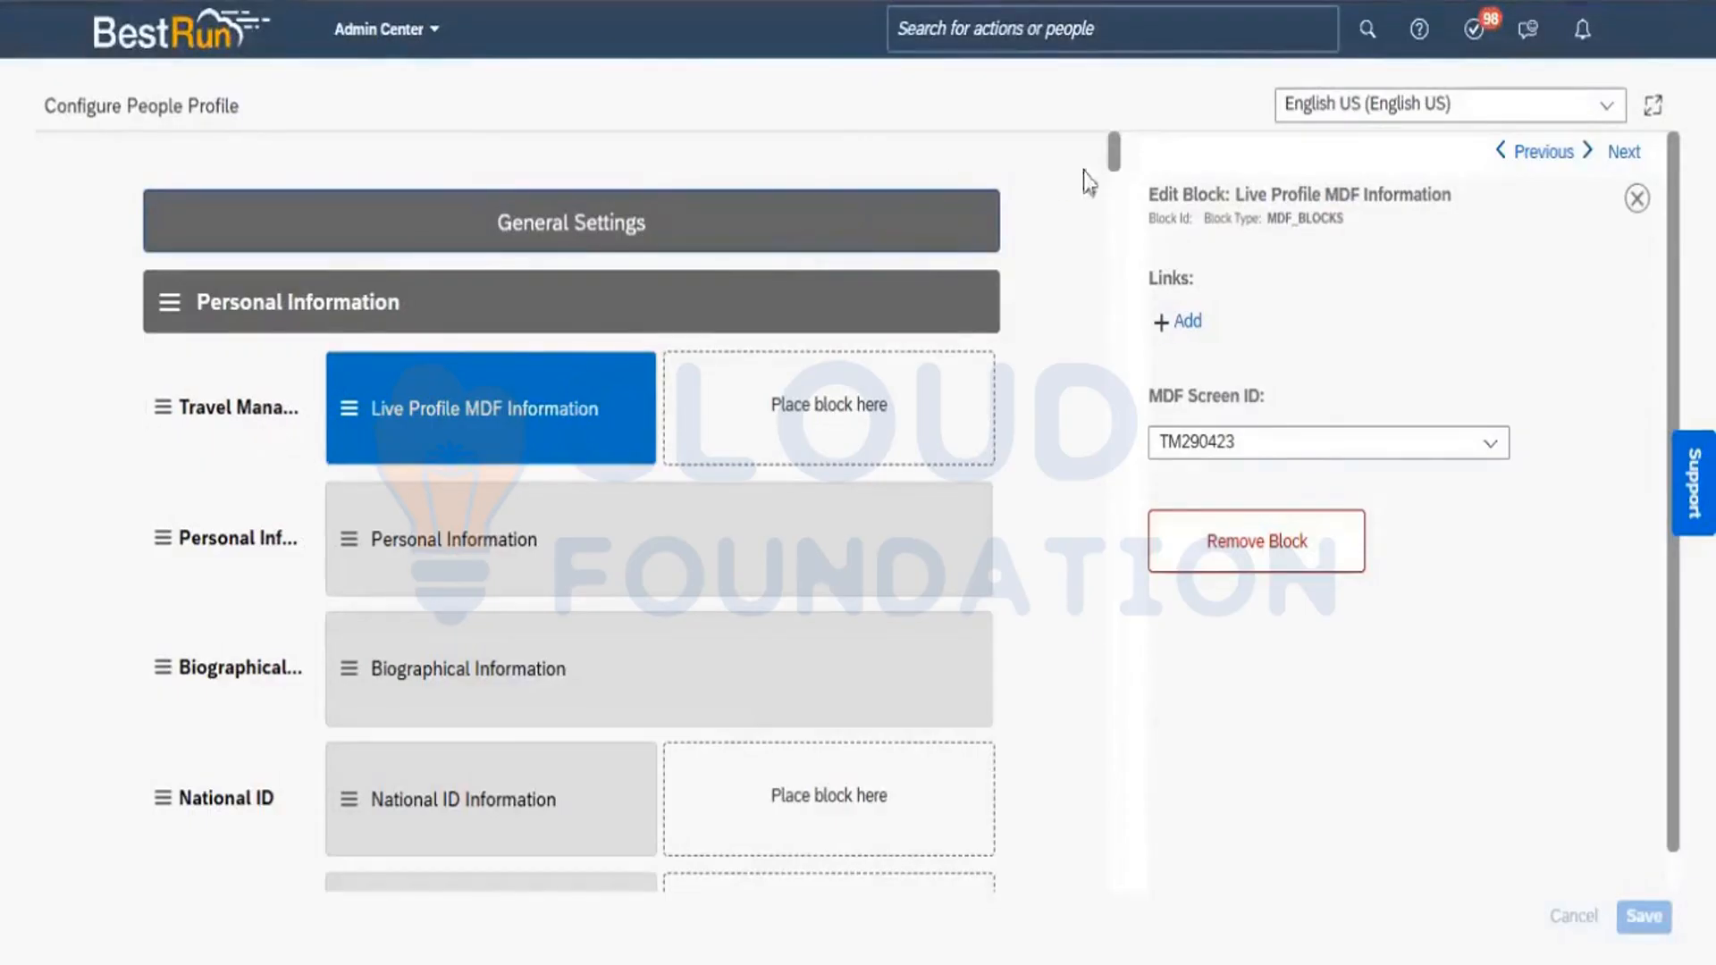
Move the Travel Management subsection below Contact Information, at the end of the Personal Information section, and save the profile configuration
drag(1114, 161, 1113, 162)
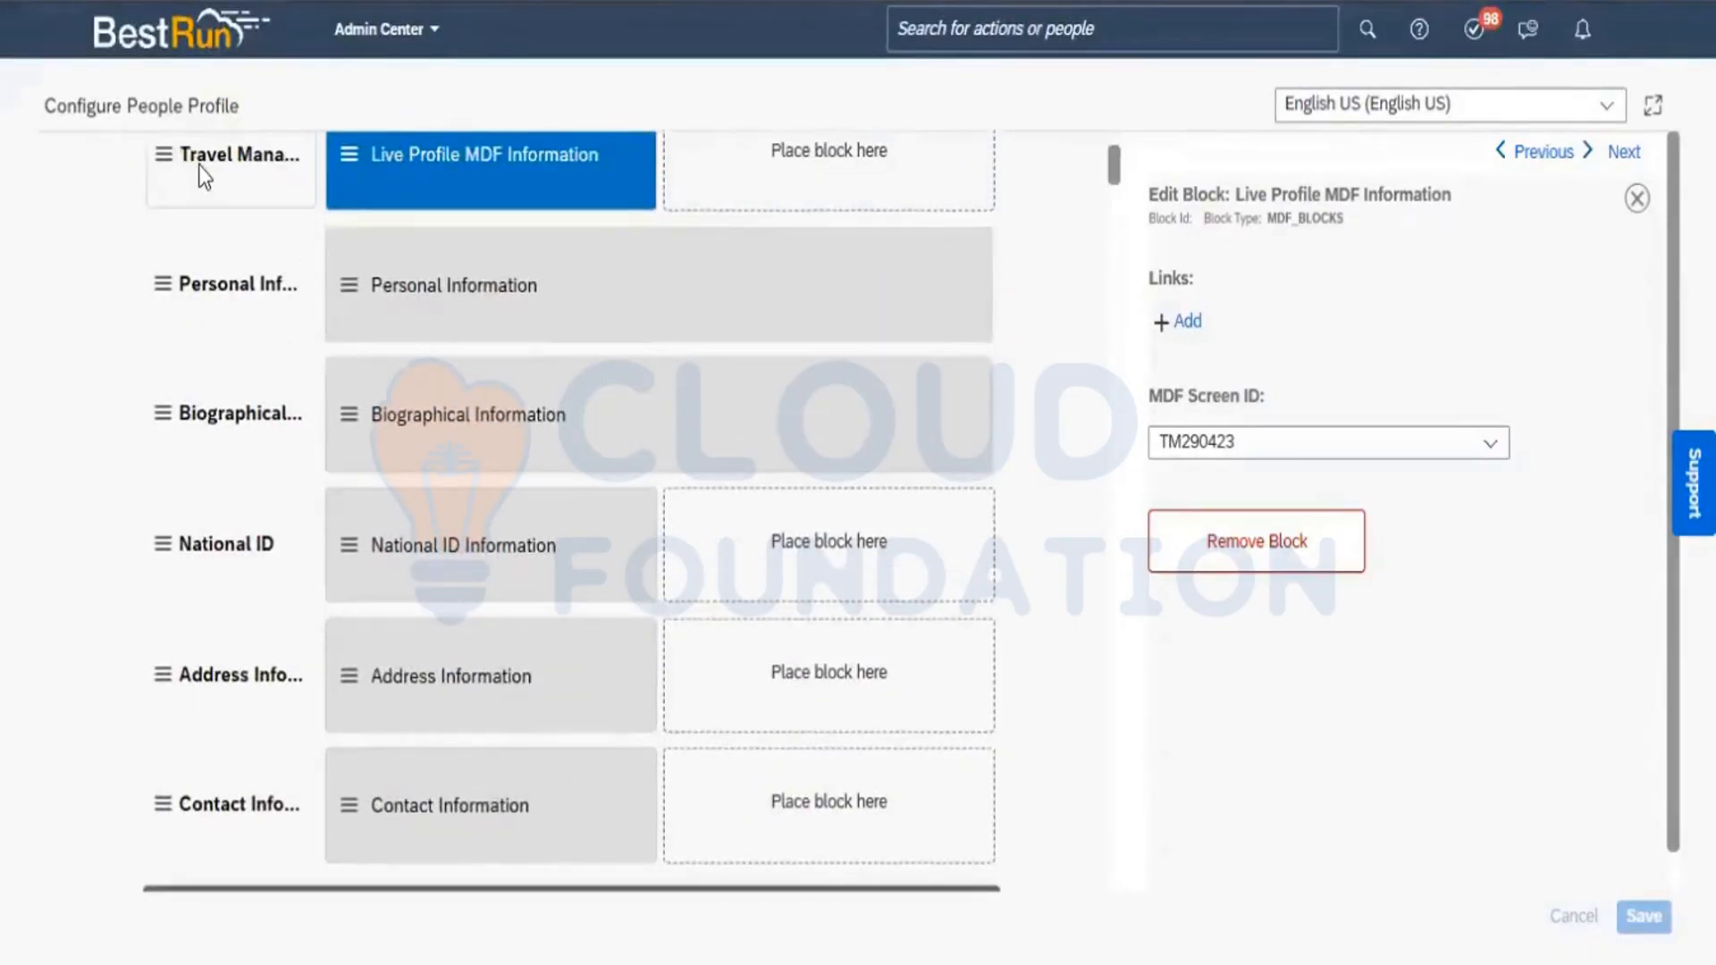
drag(169, 183, 199, 811)
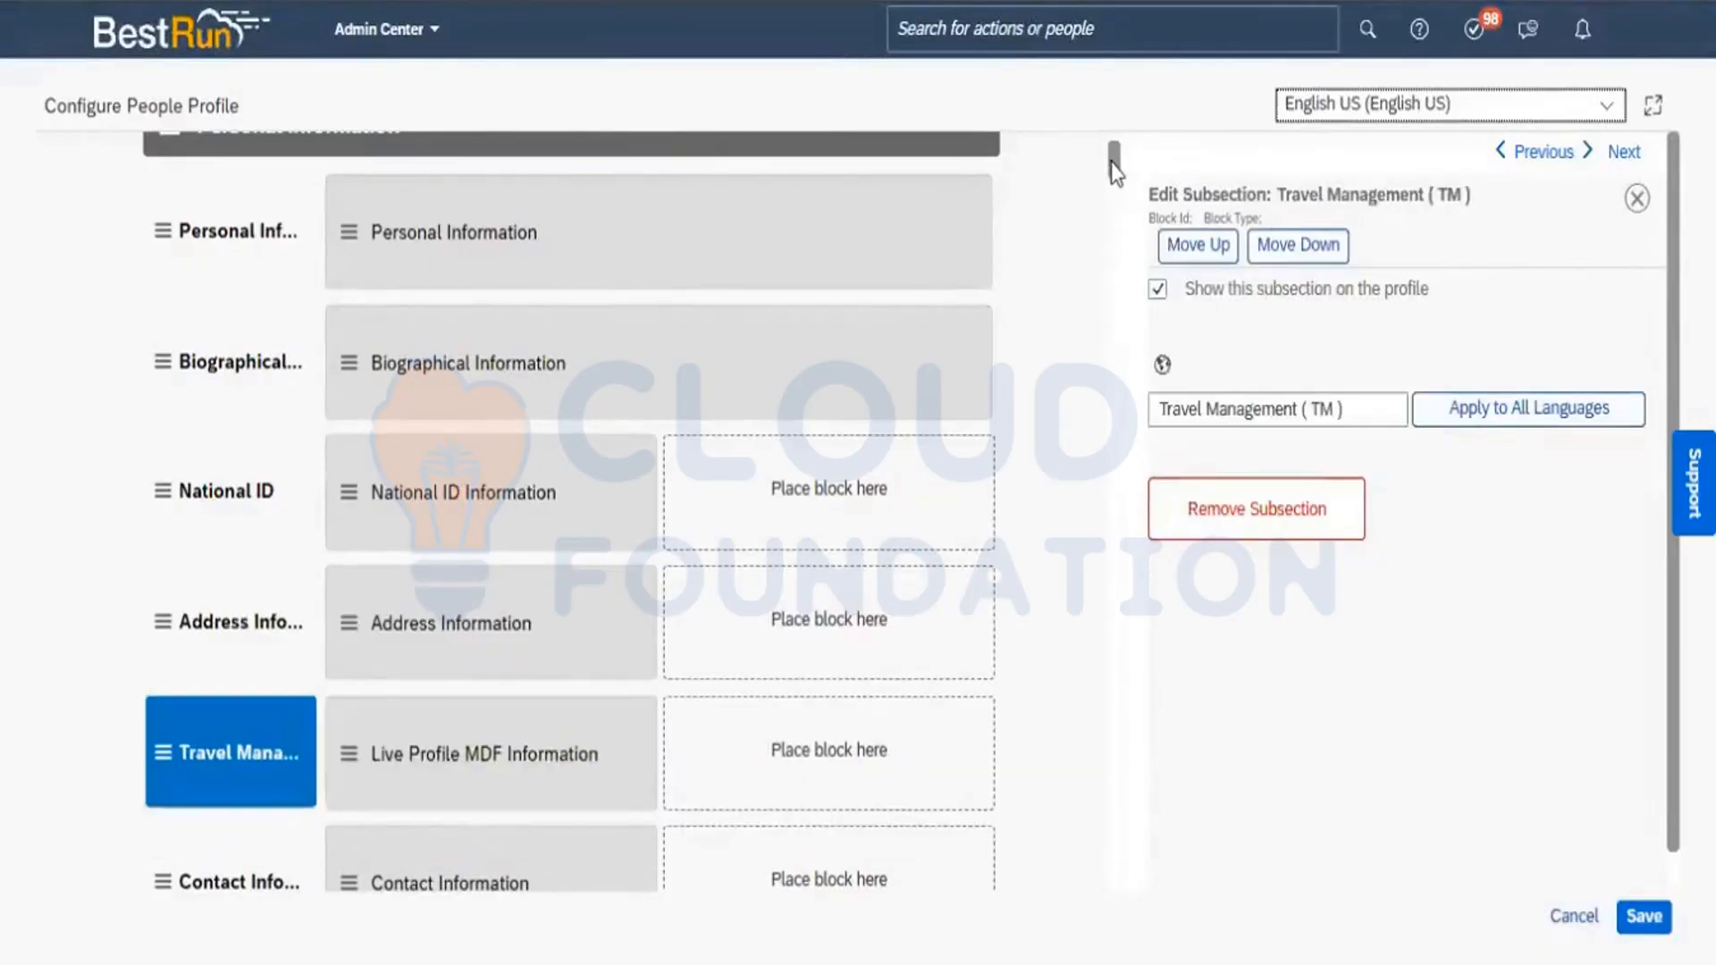
scroll(1114, 170, down, 3)
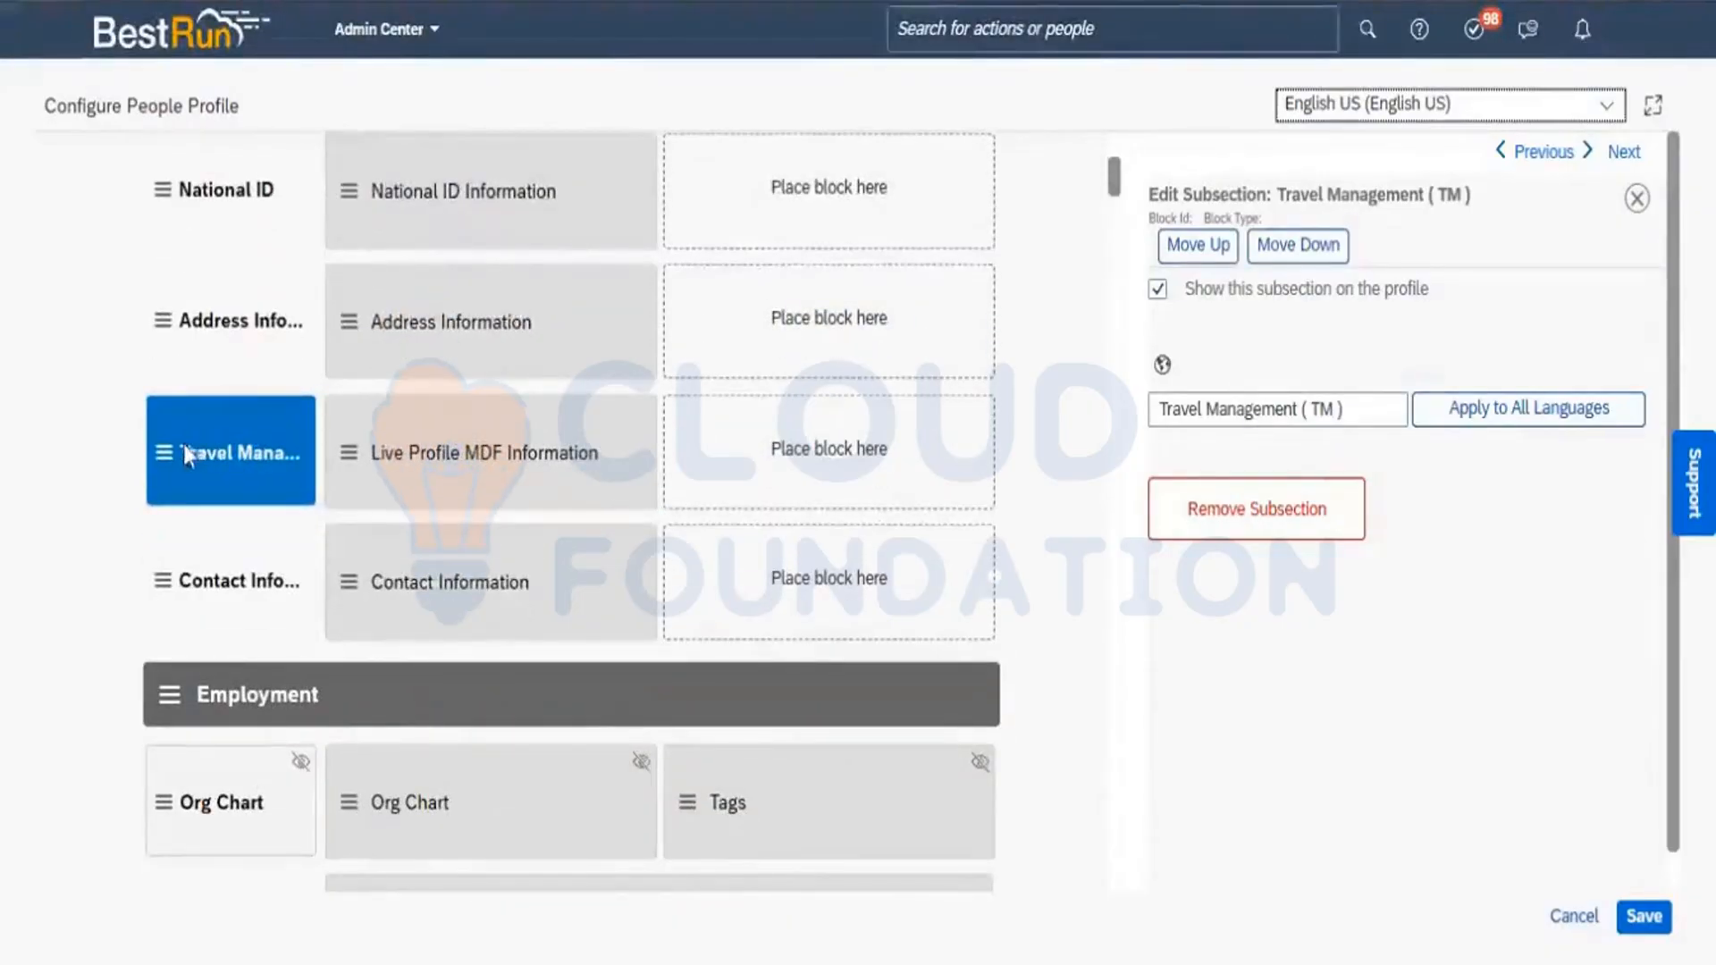
drag(167, 464, 189, 573)
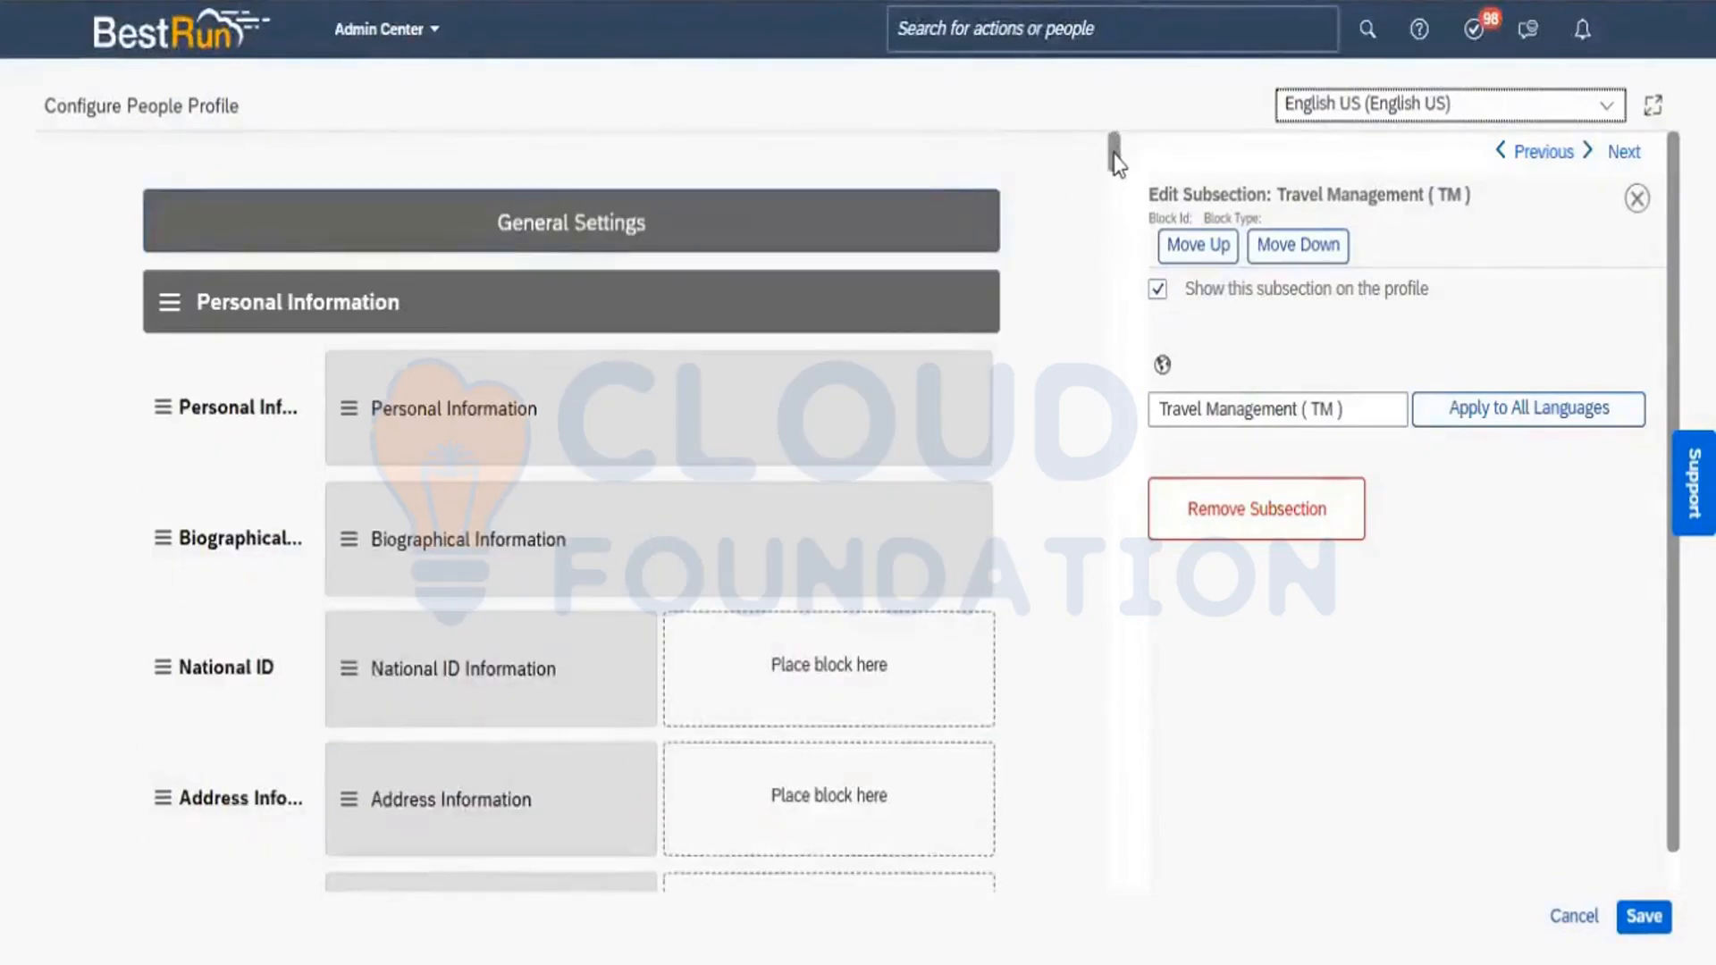
mouse_move(1116, 154)
mouse_down()
mouse_move(1122, 211)
mouse_move(1121, 183)
mouse_up()
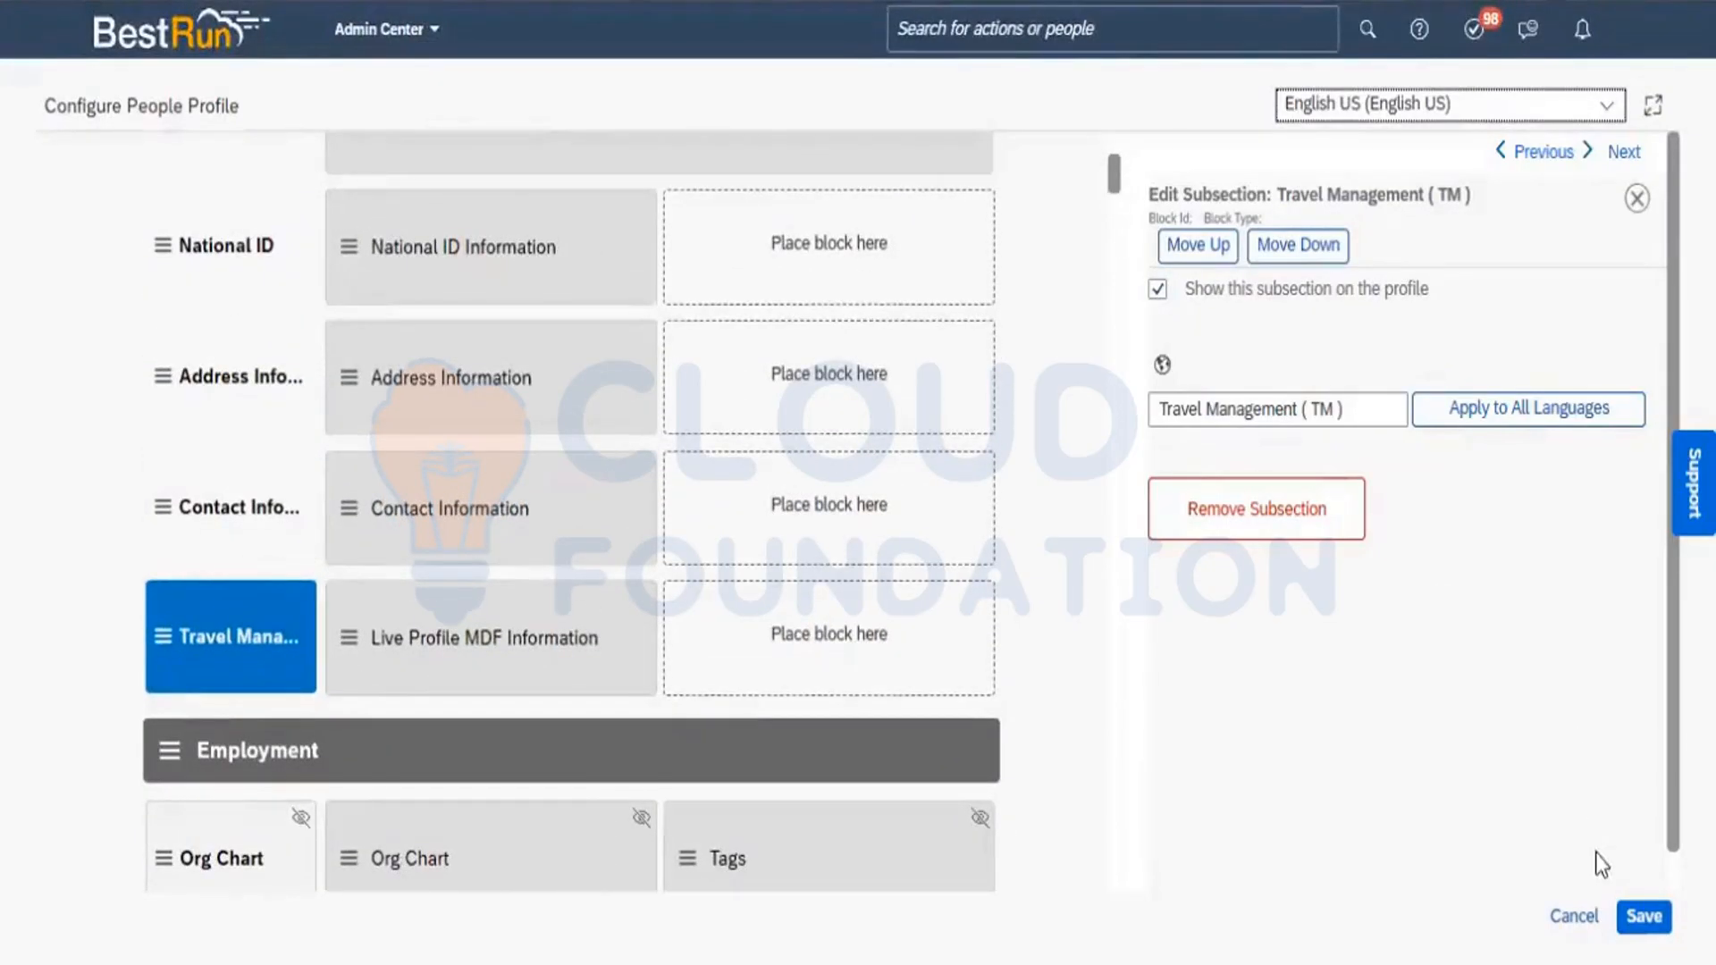
click(1643, 916)
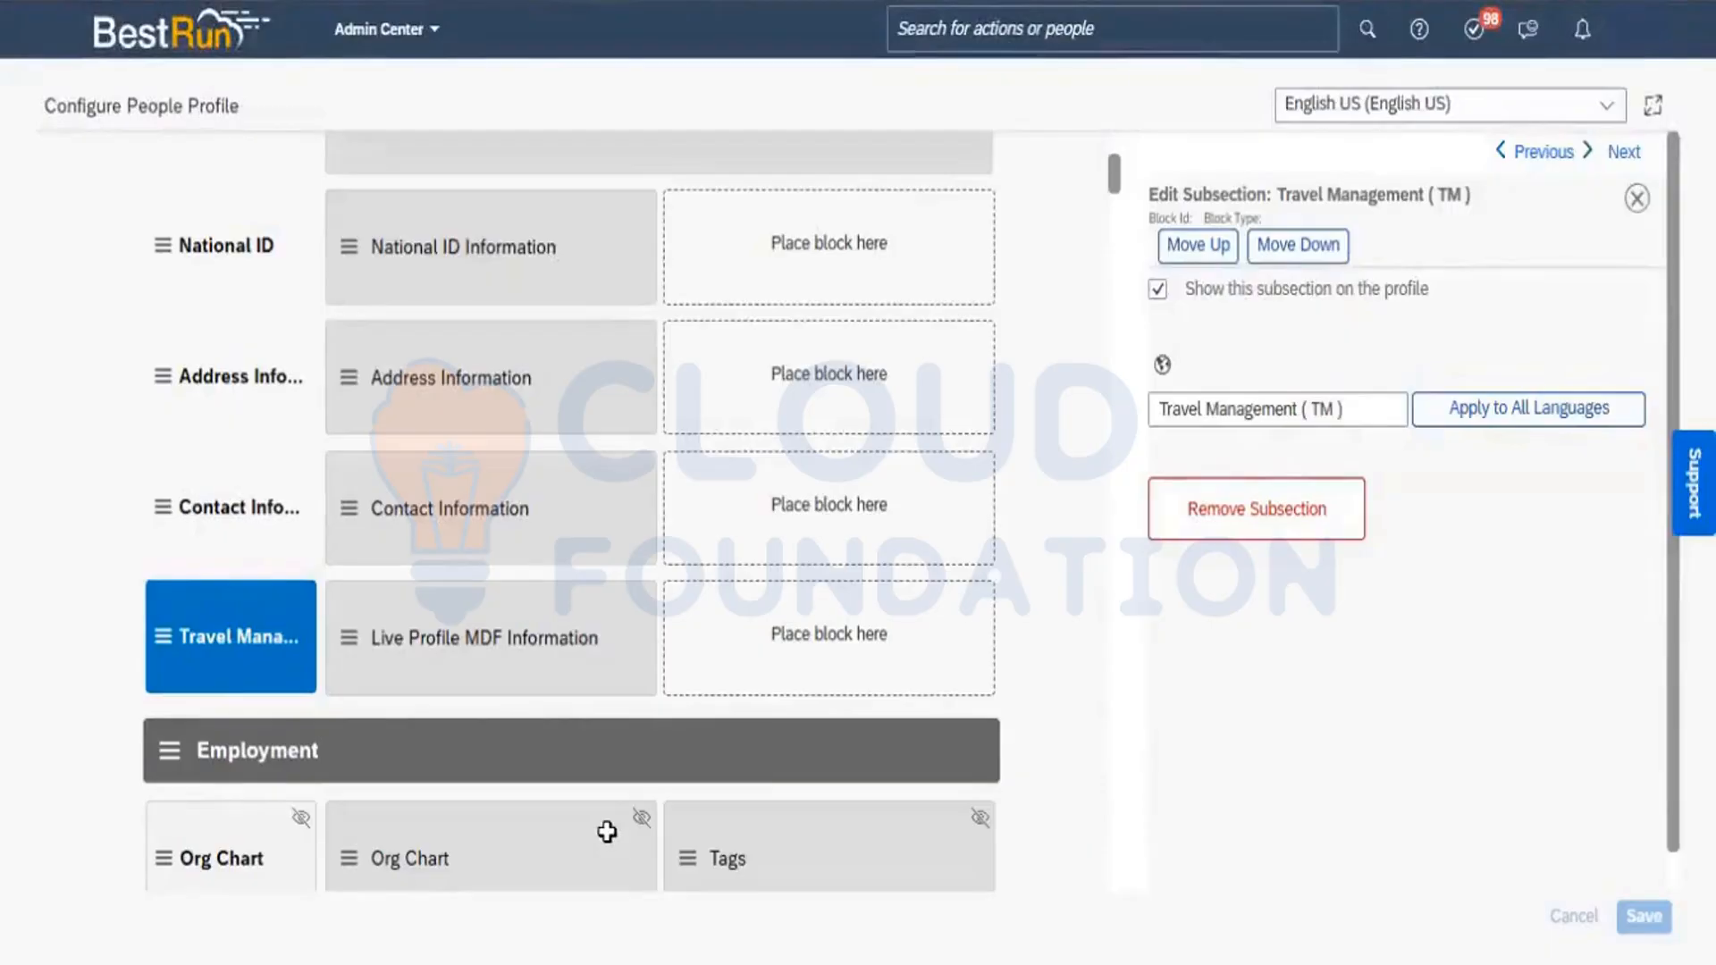
Switch to Excel, check the Permission step in the custom MDF object list, and return to the browser
key(alt+Tab)
click(284, 627)
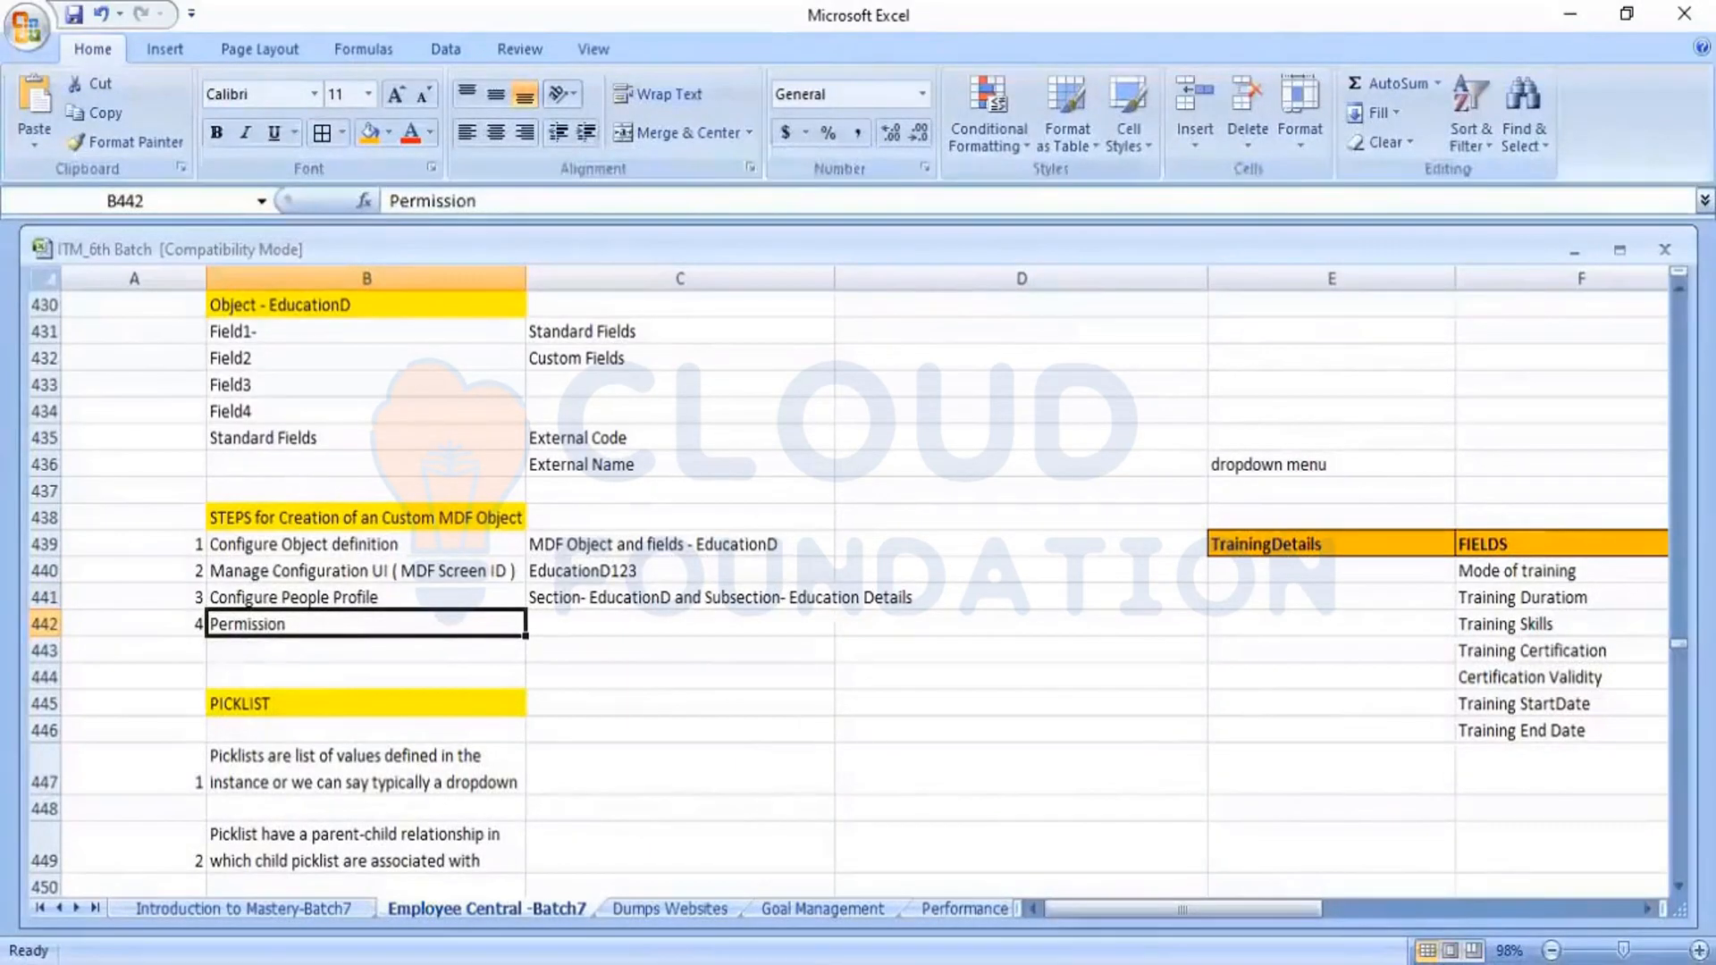
key(alt+Tab)
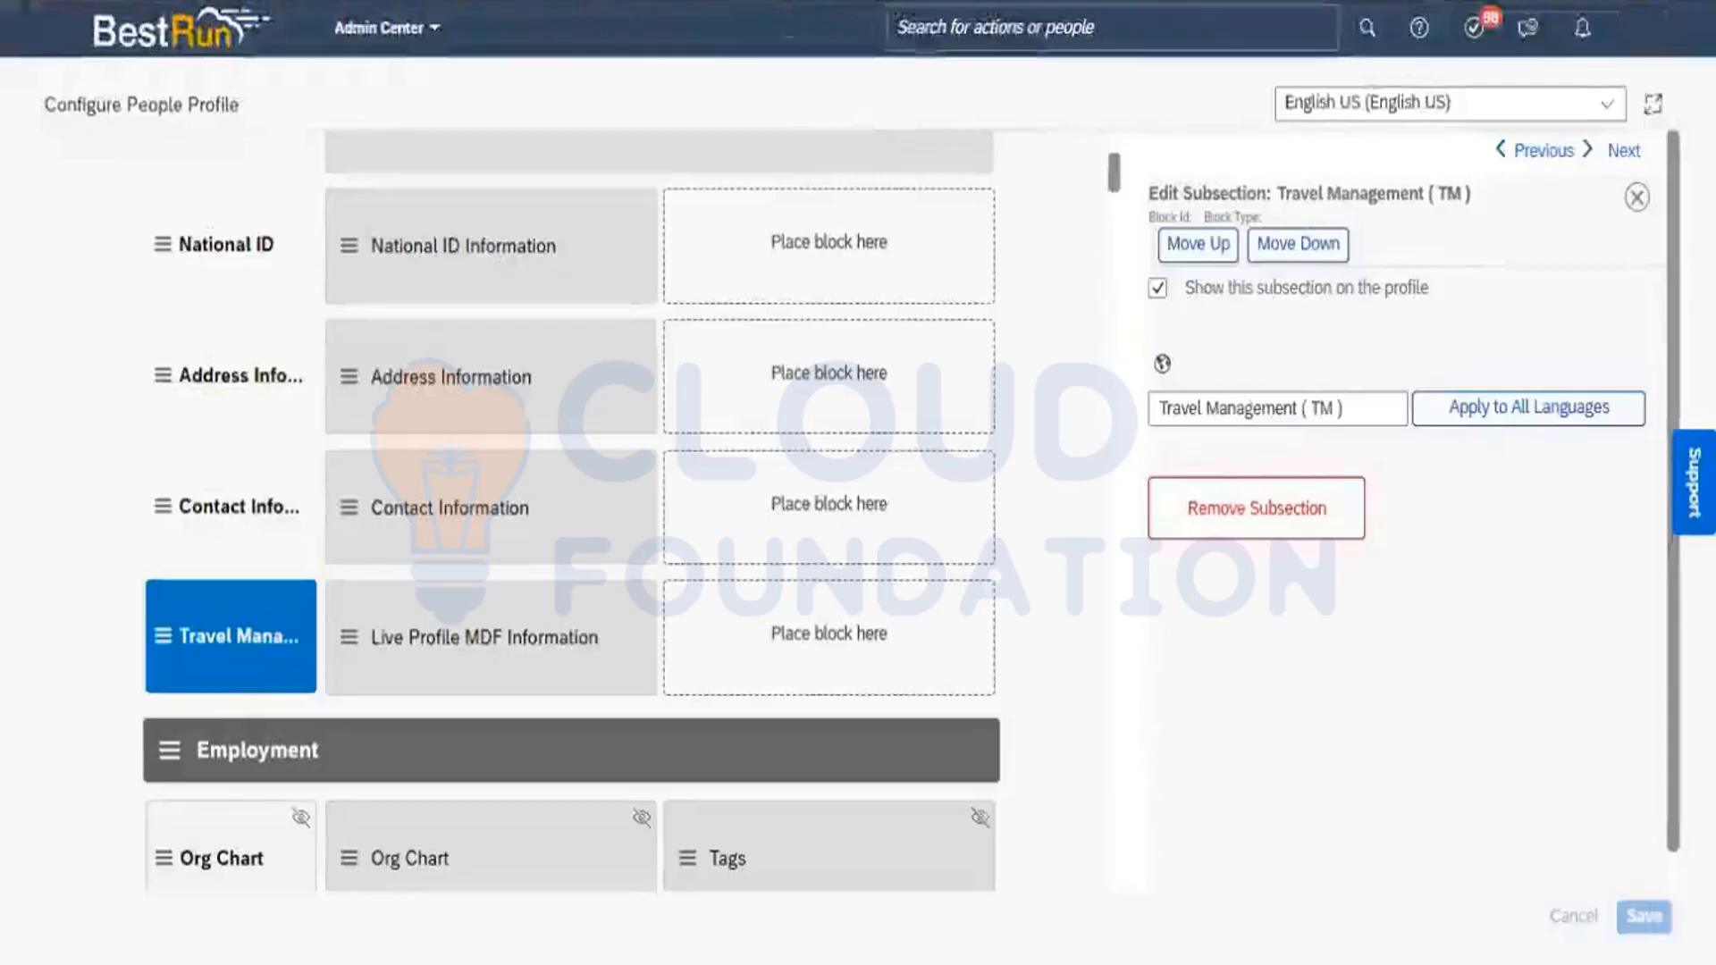
Duplicate the people profile page in a new browser tab and open Manage Permission Roles there by searching for "permission roles"
right_click(755, 1)
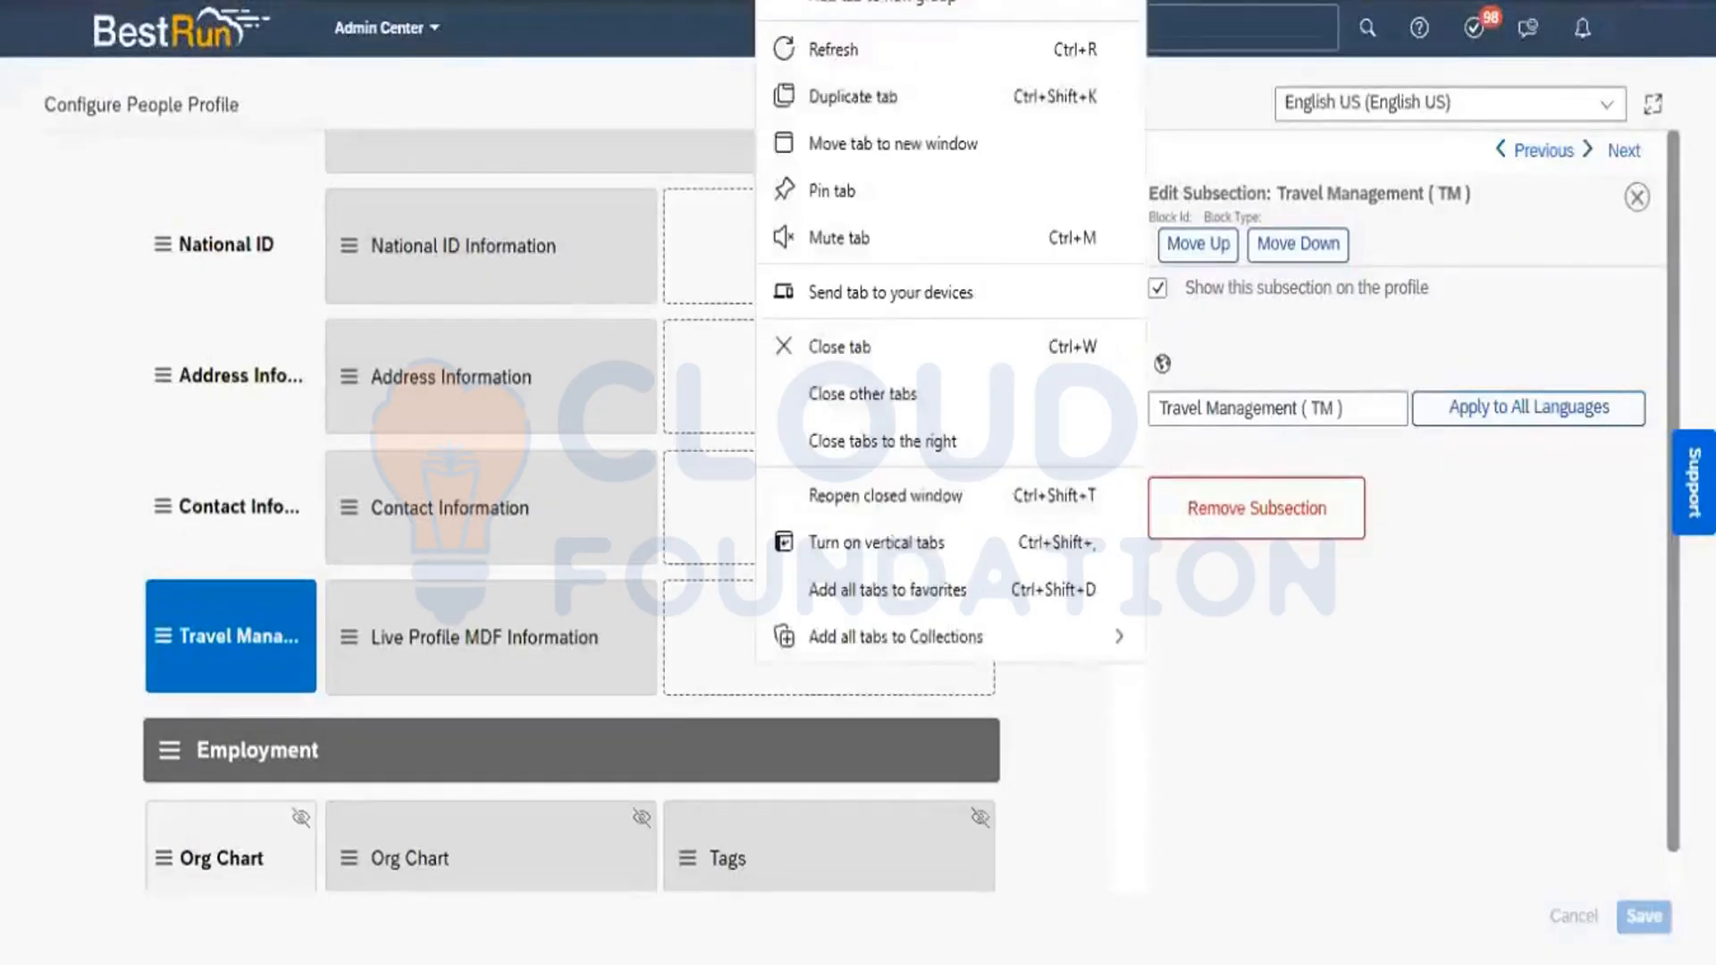
click(848, 98)
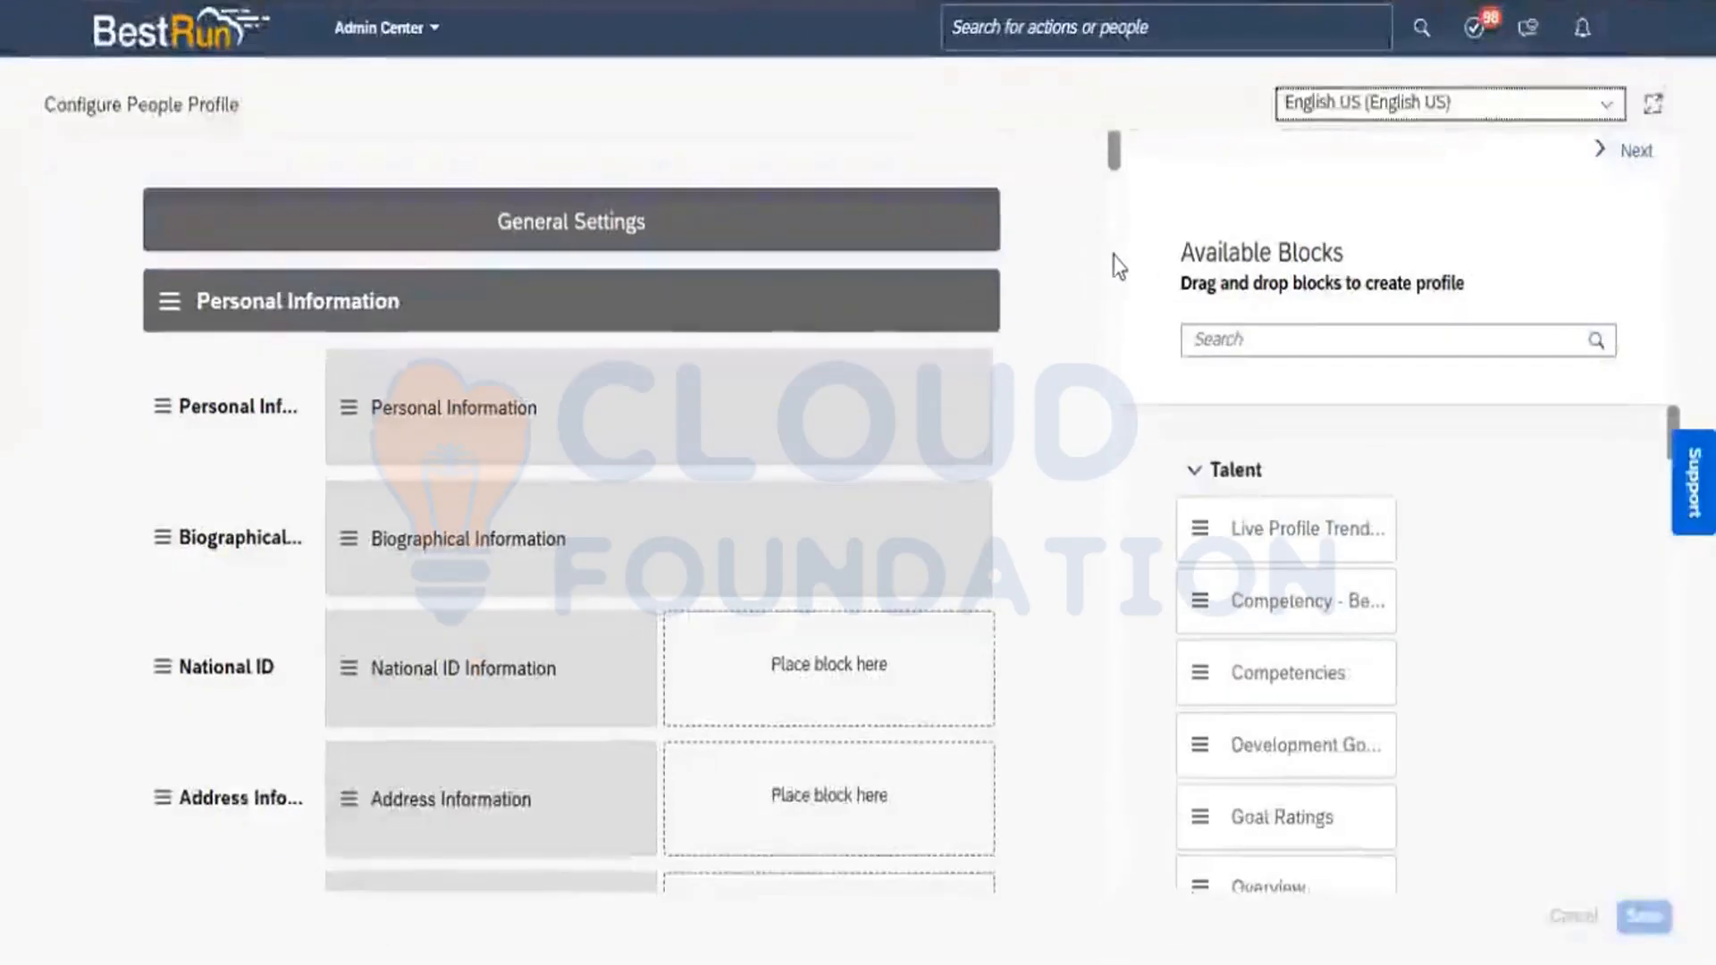
click(1098, 19)
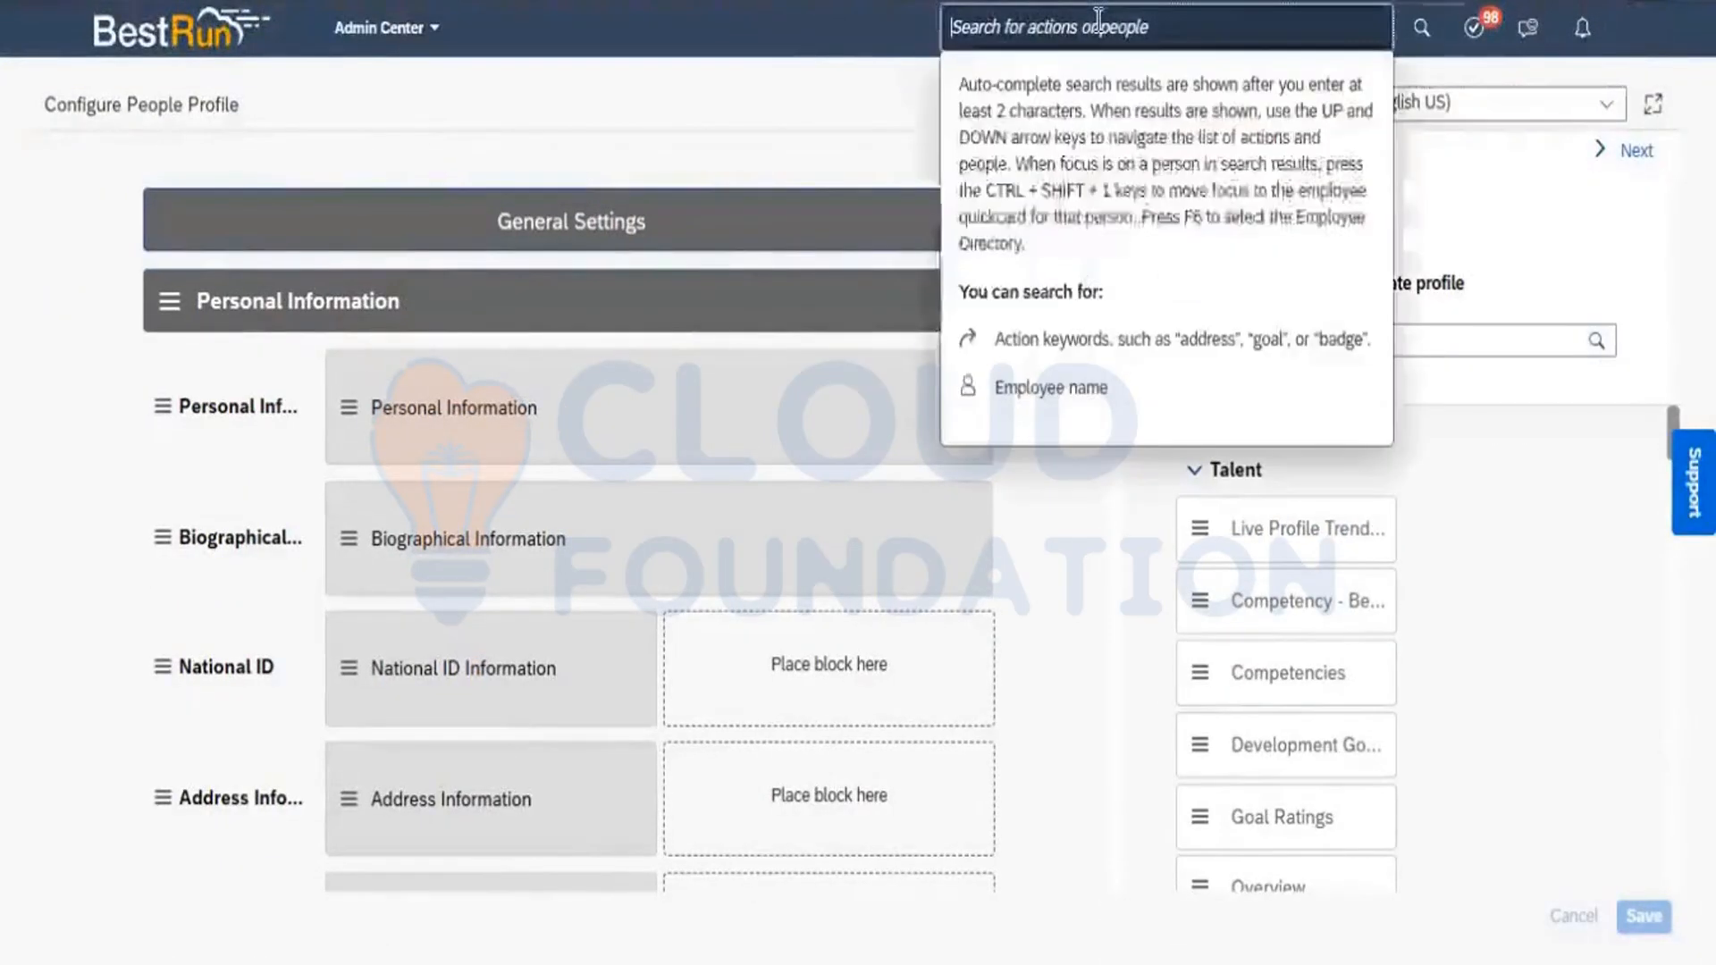
text(per)
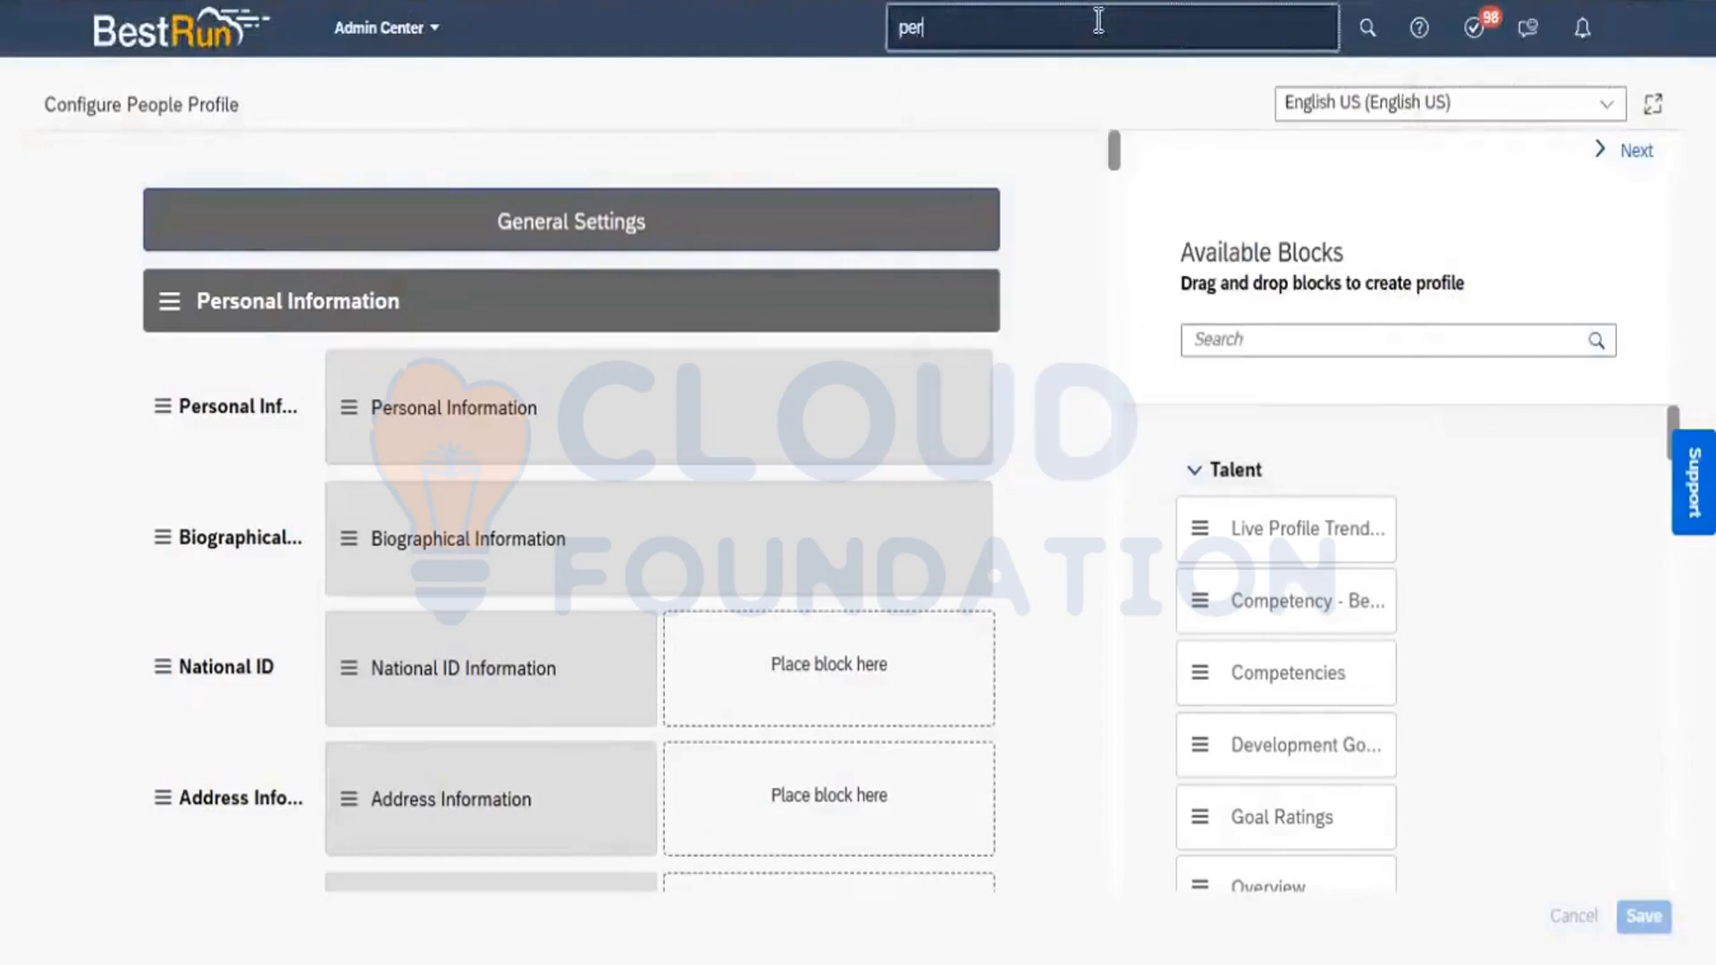
text(mission roles)
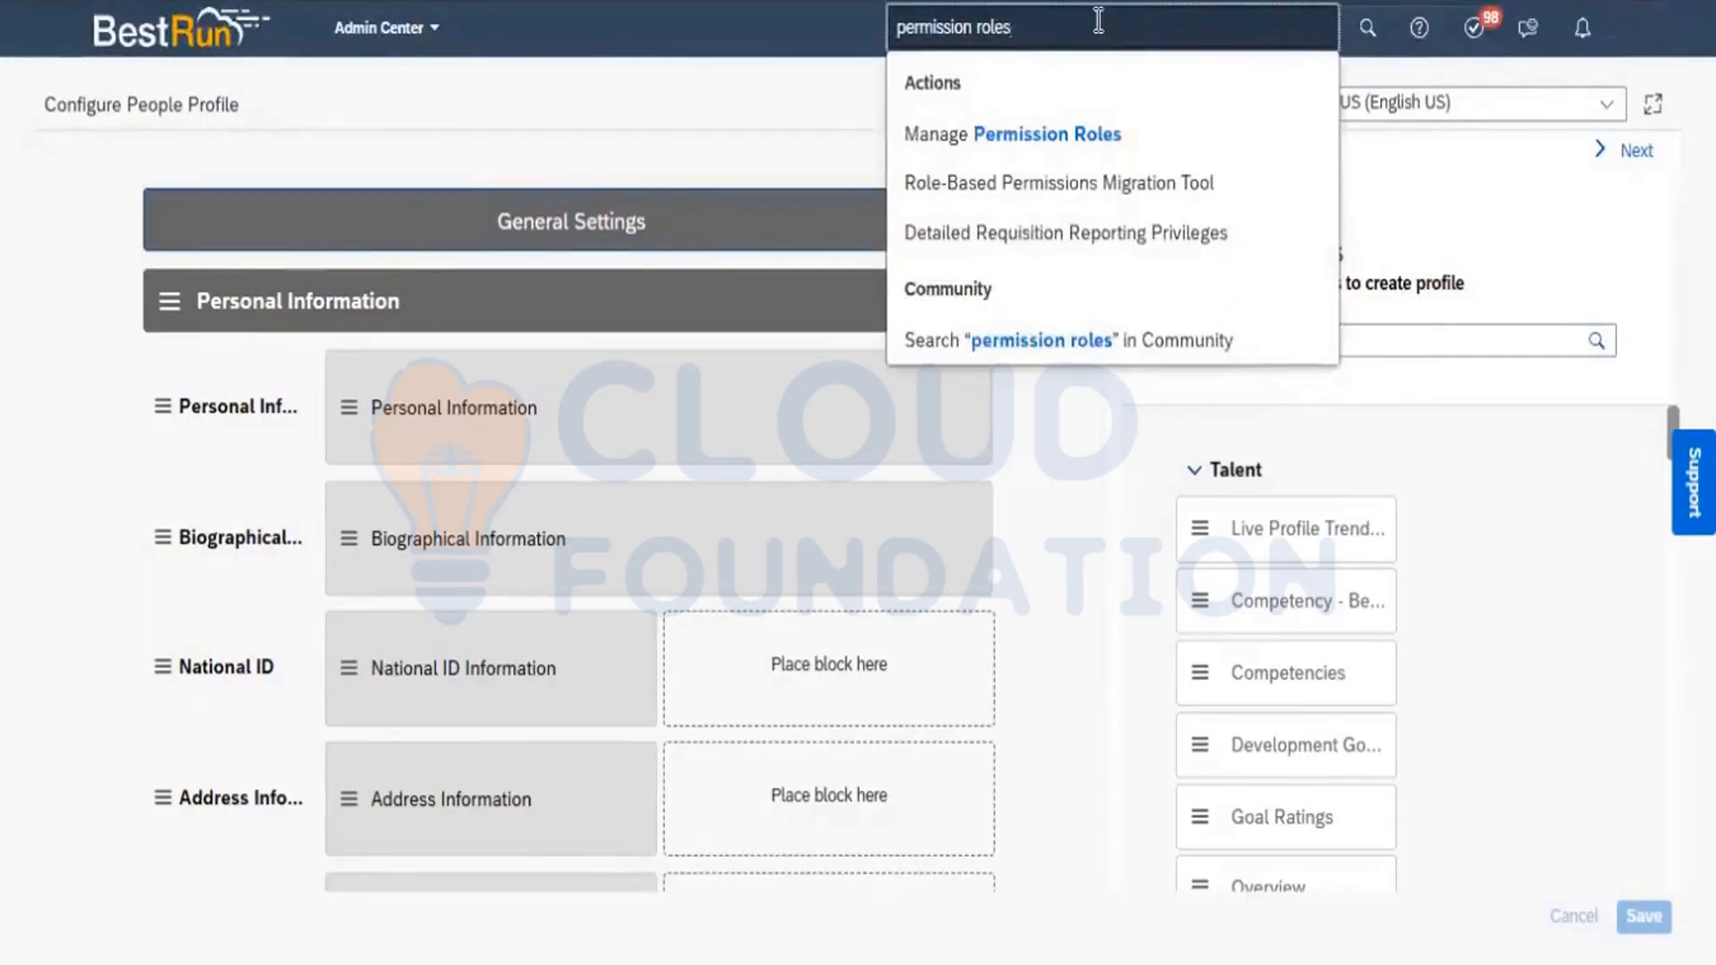
click(1035, 143)
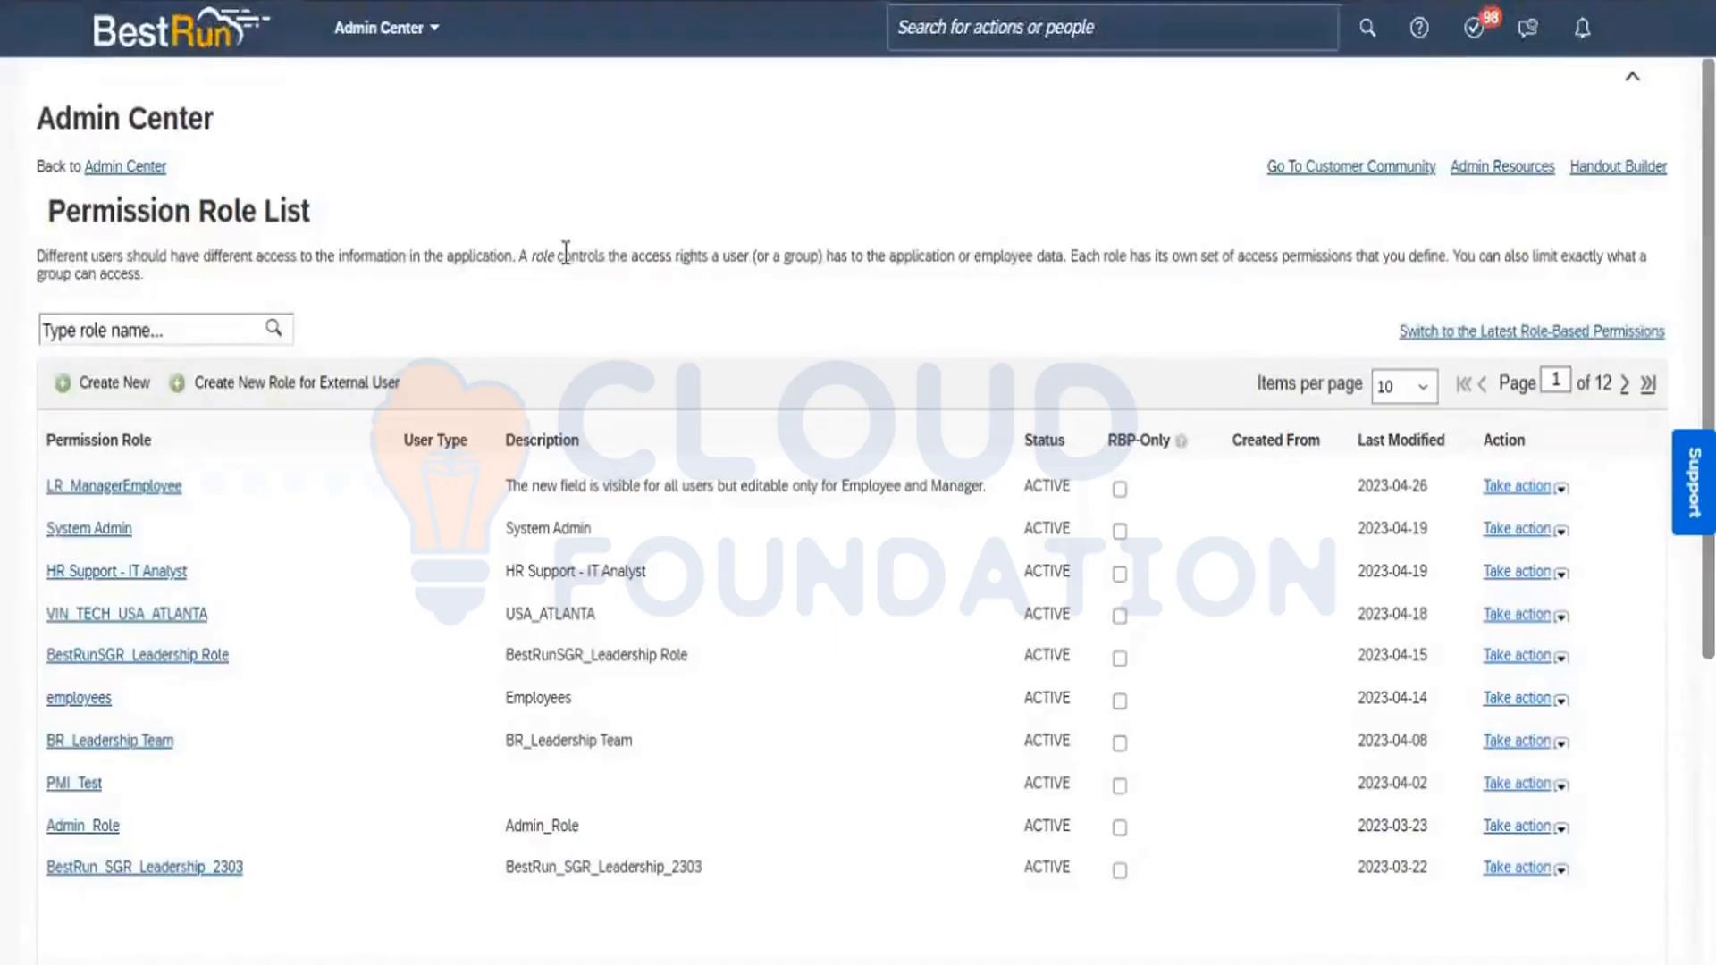
Open the permission settings of the PMI_Test role and display its Miscellaneous Permissions
click(78, 792)
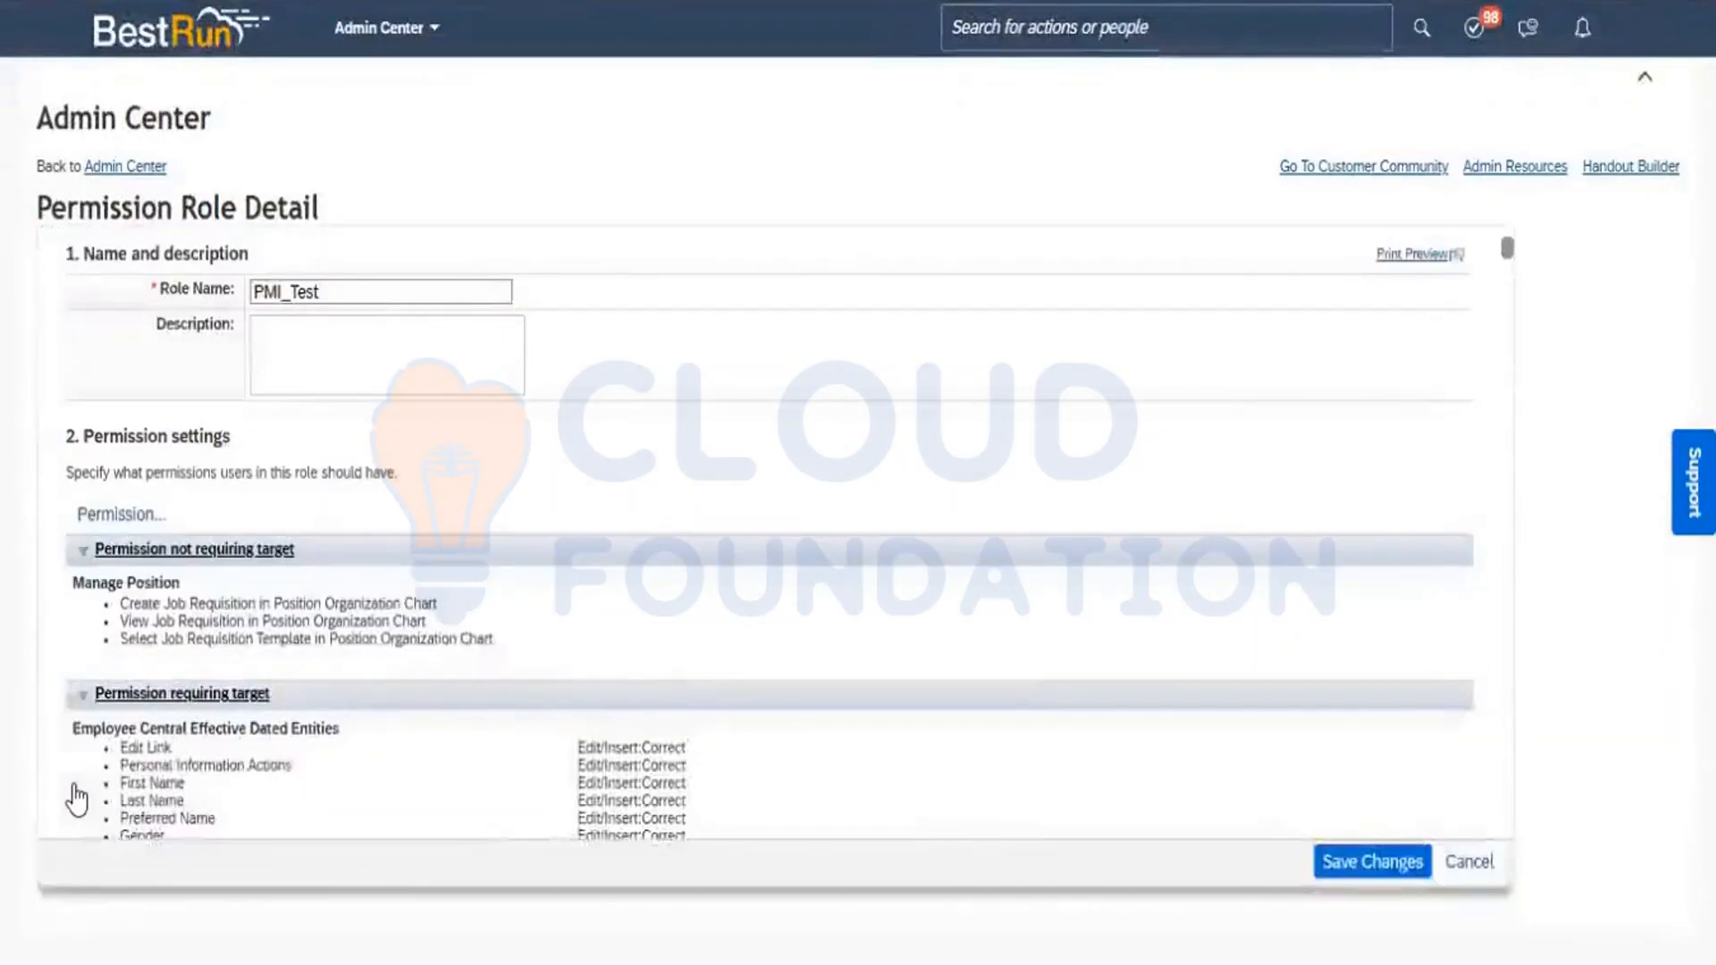
click(140, 518)
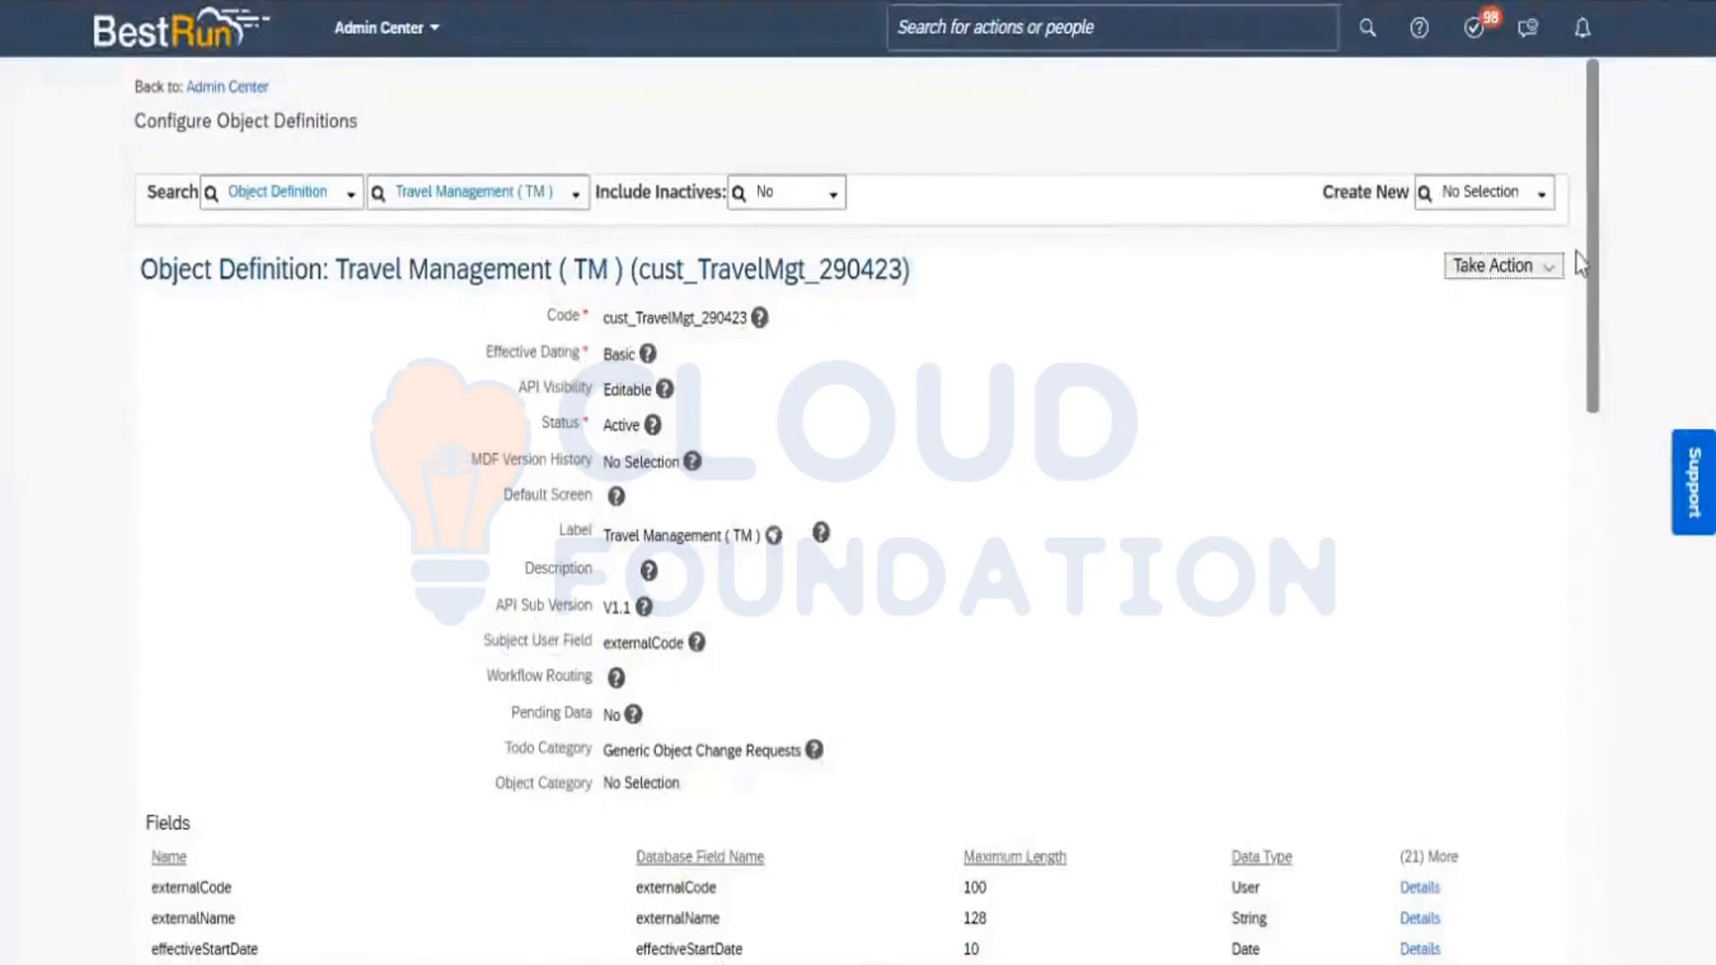
drag(1594, 286, 1641, 840)
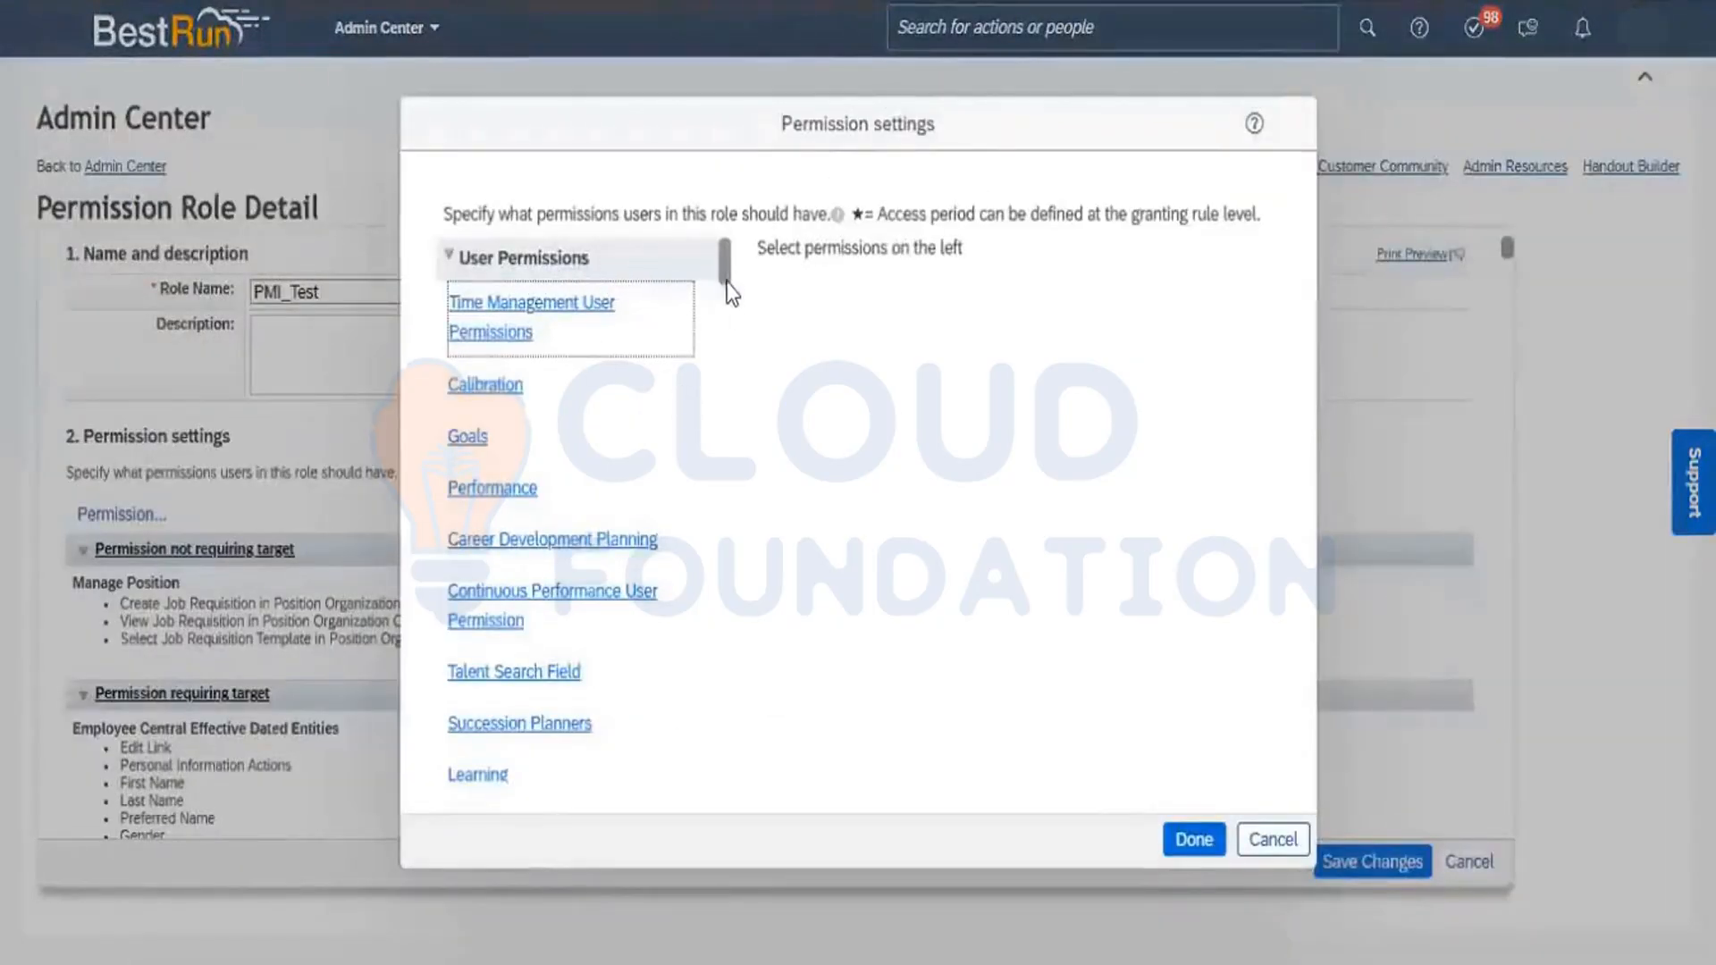
drag(727, 272, 729, 340)
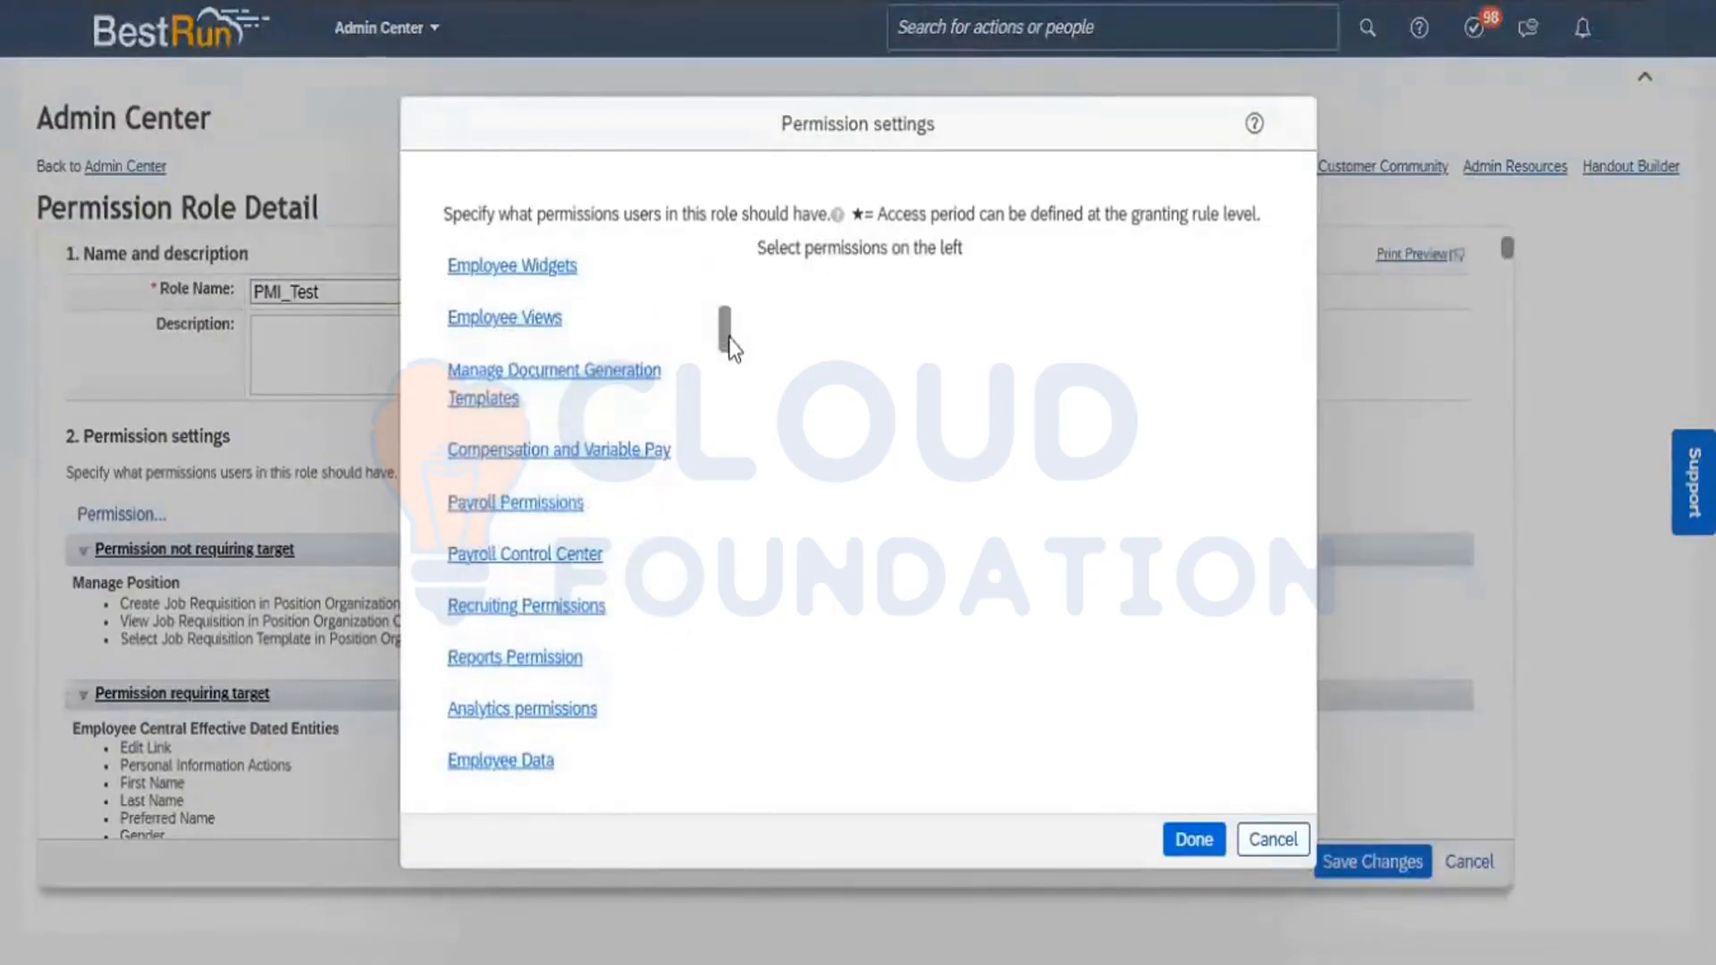
drag(727, 337, 727, 384)
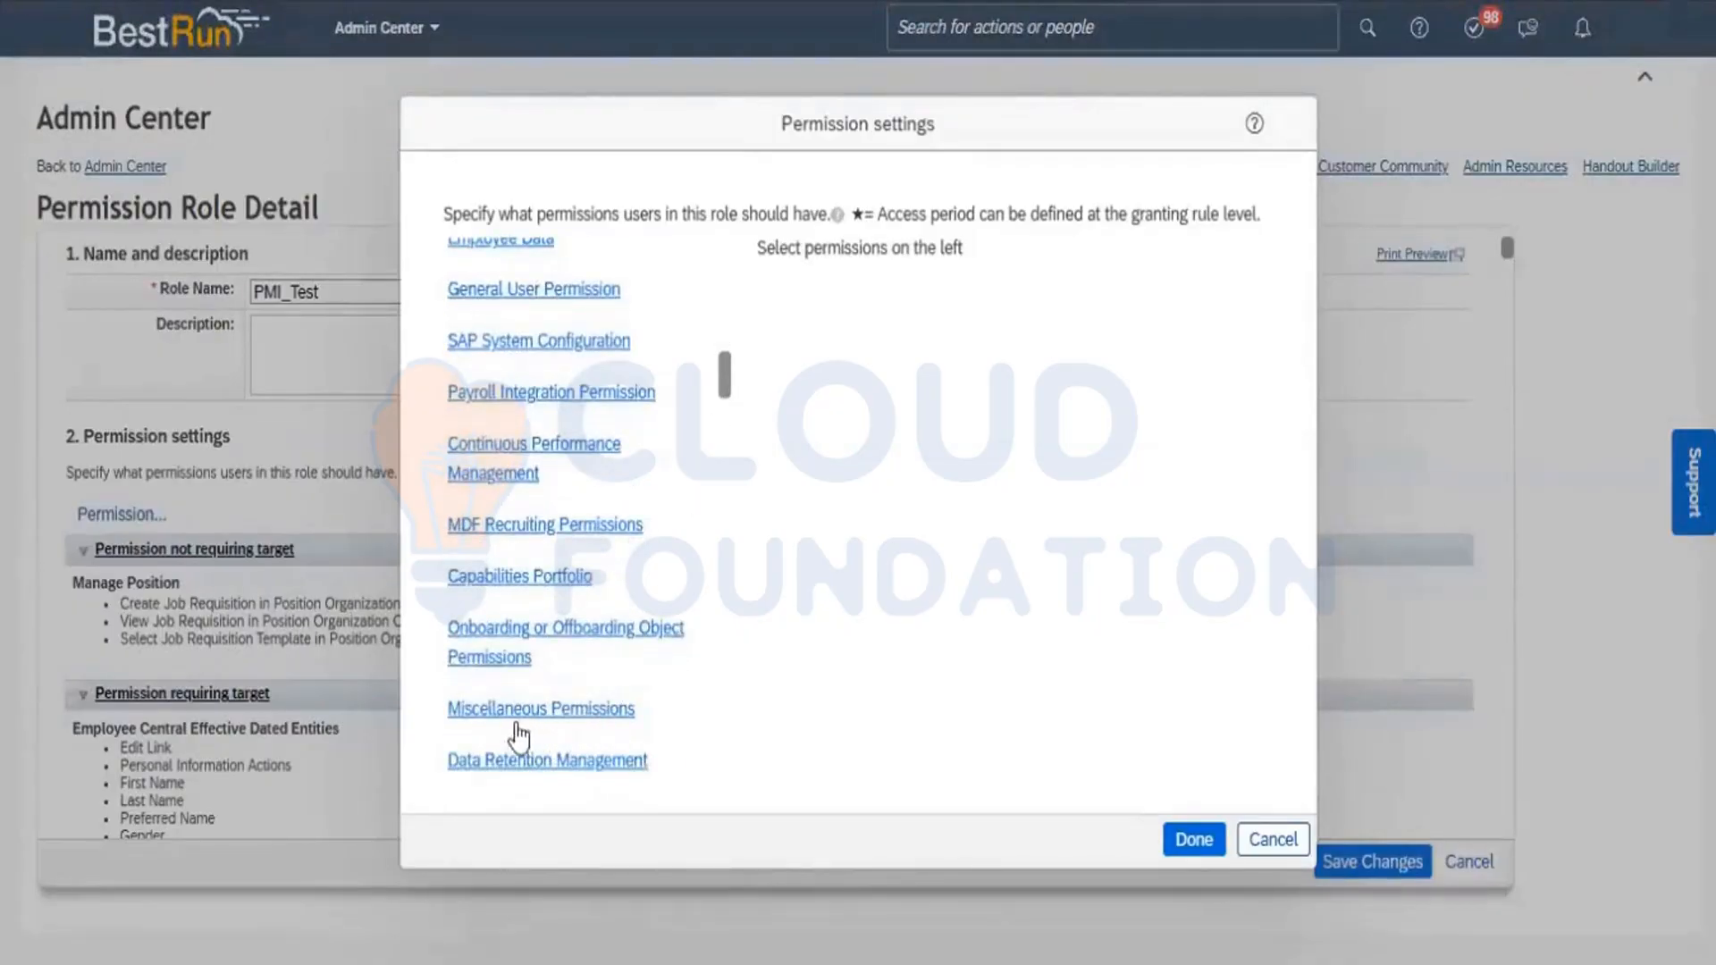
click(560, 719)
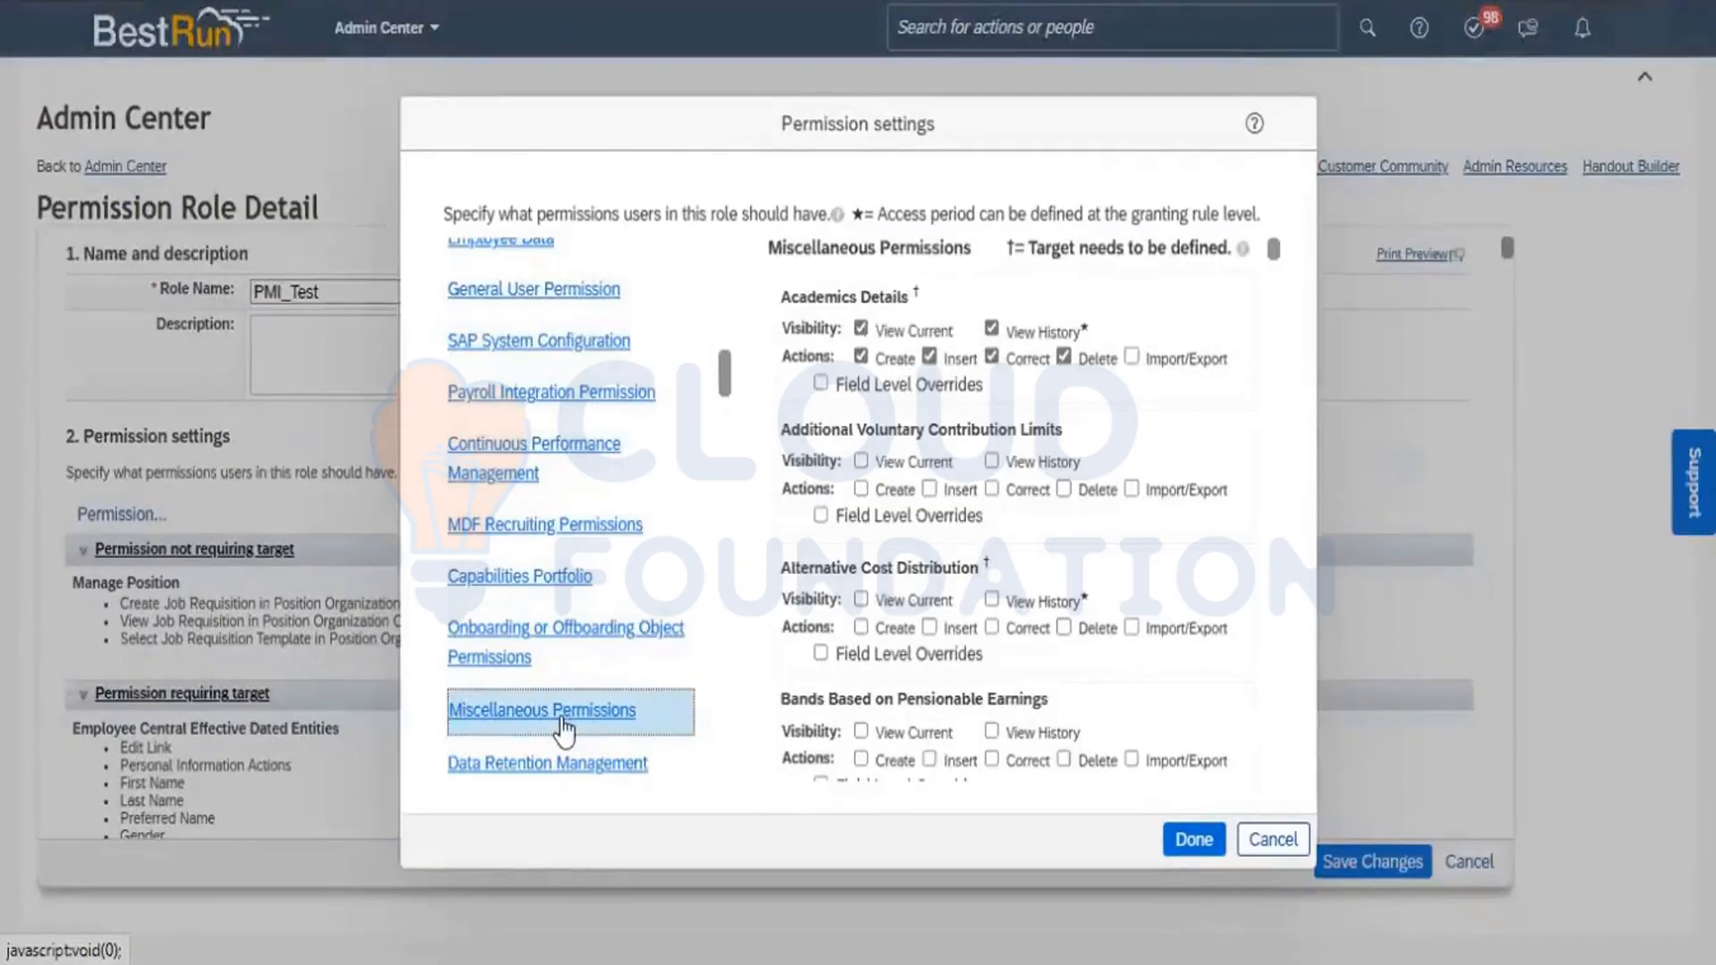
Search the page for "Travel Management" to locate the object among the Miscellaneous Permissions
key(ctrl+f)
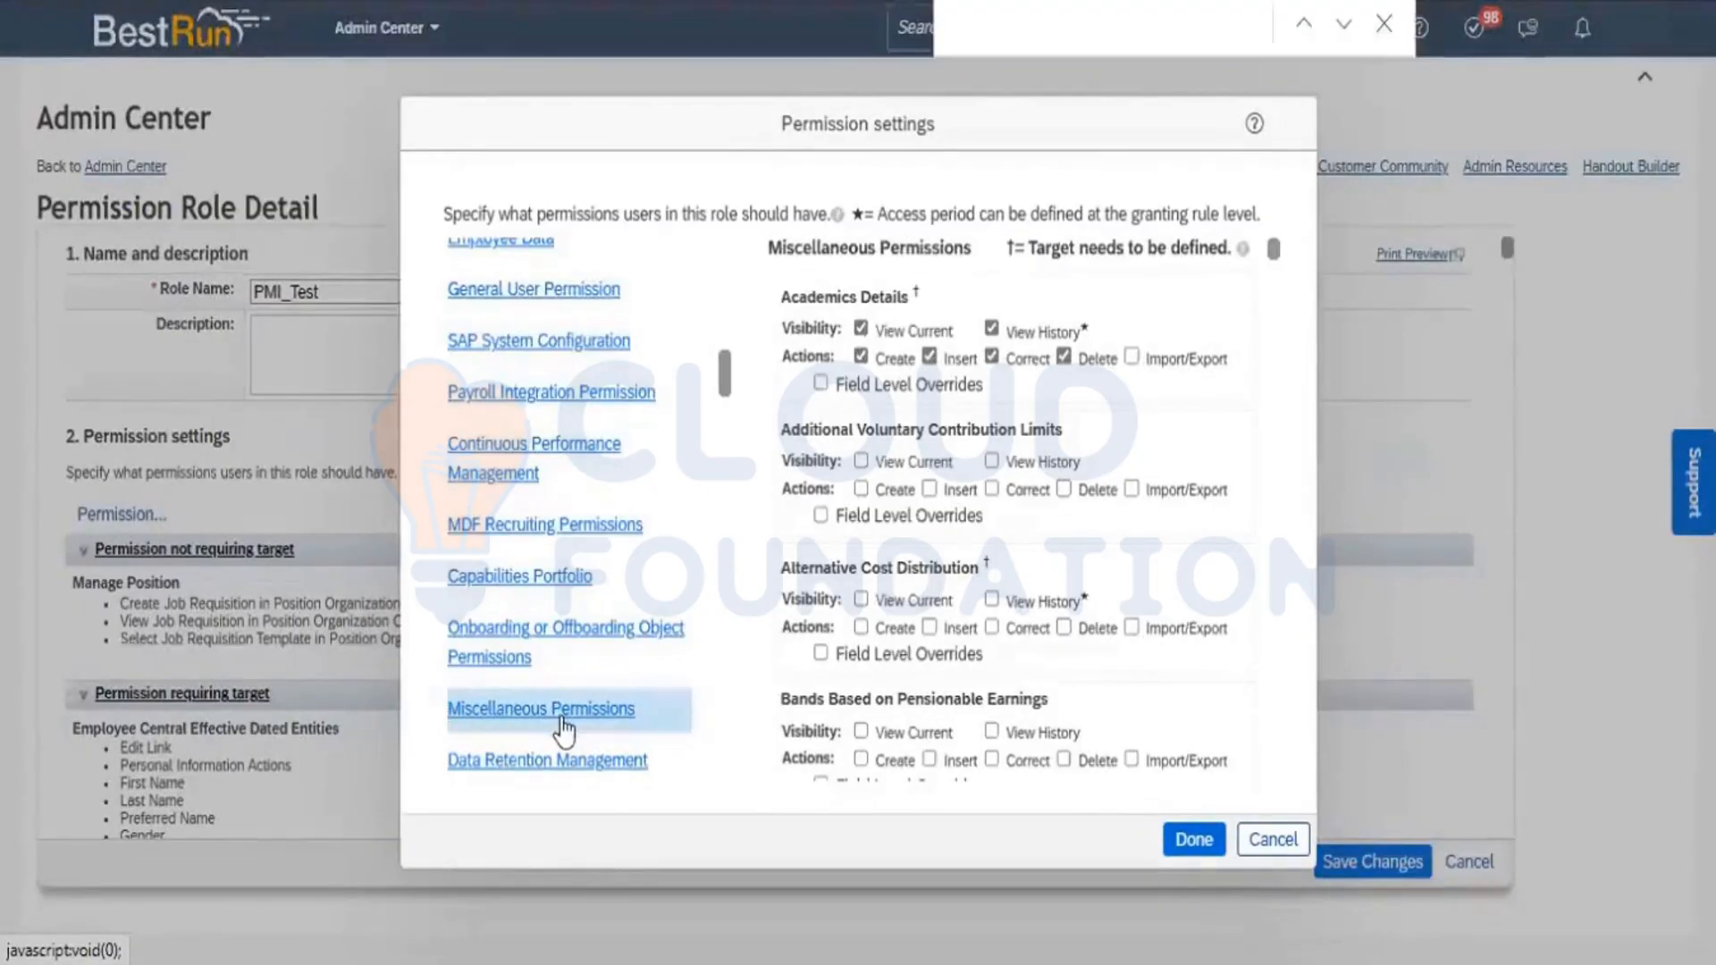
text(Travel)
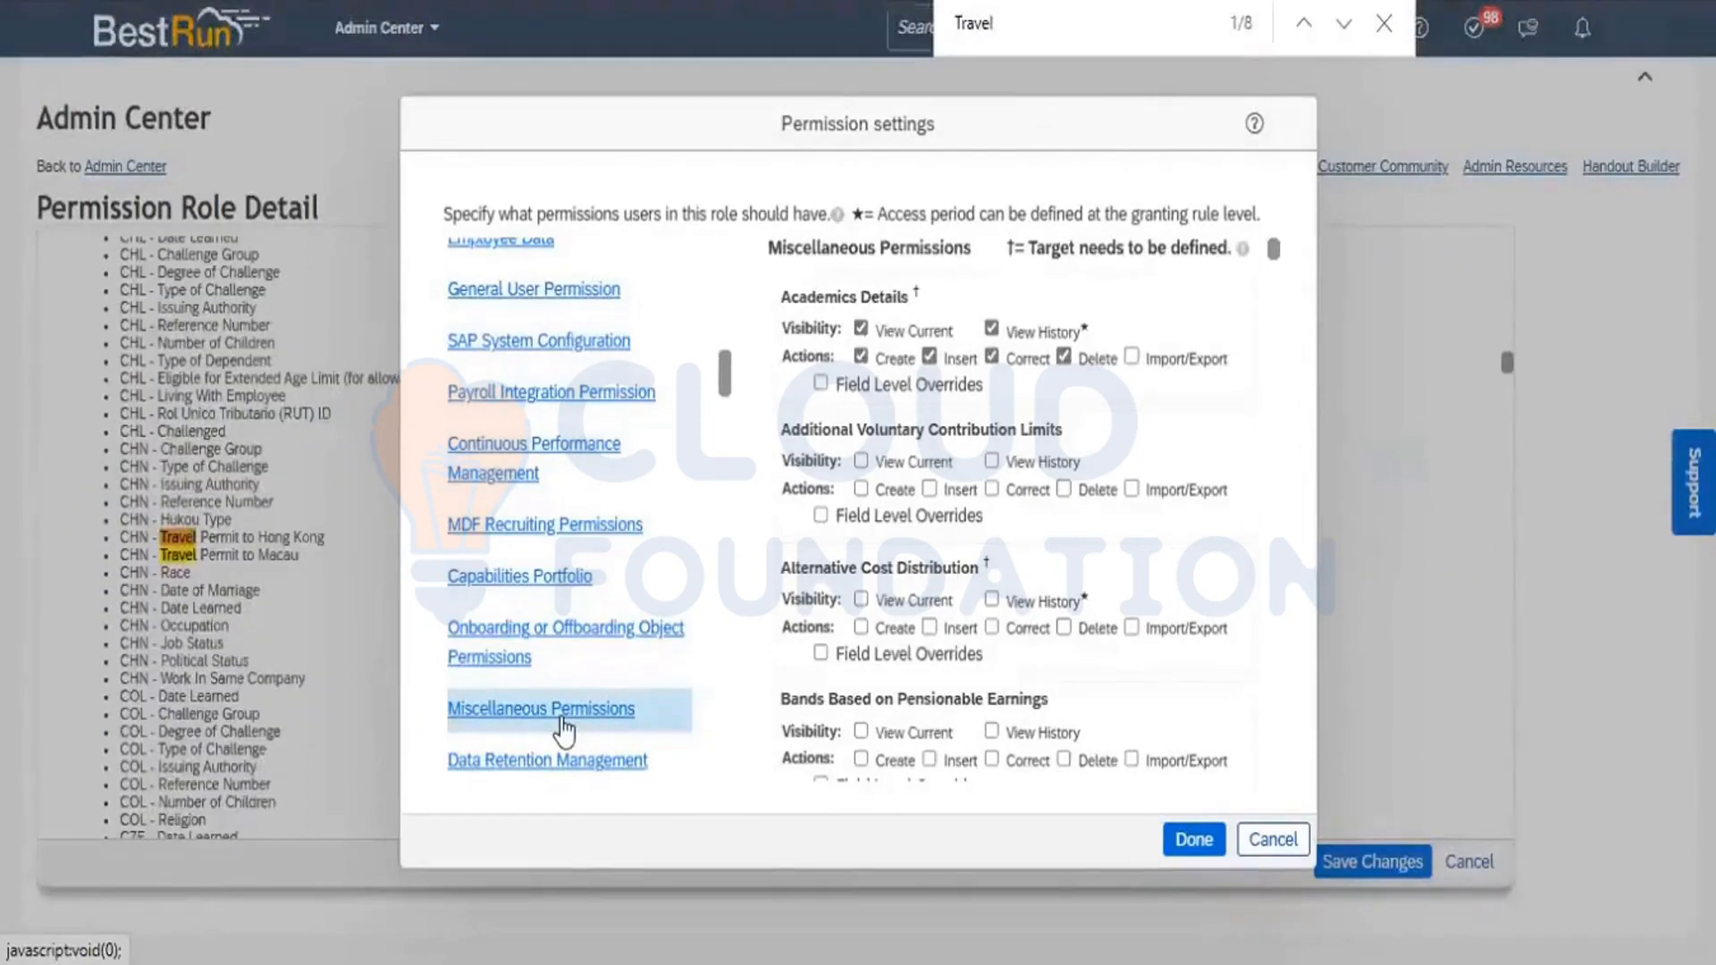
text( Managemen)
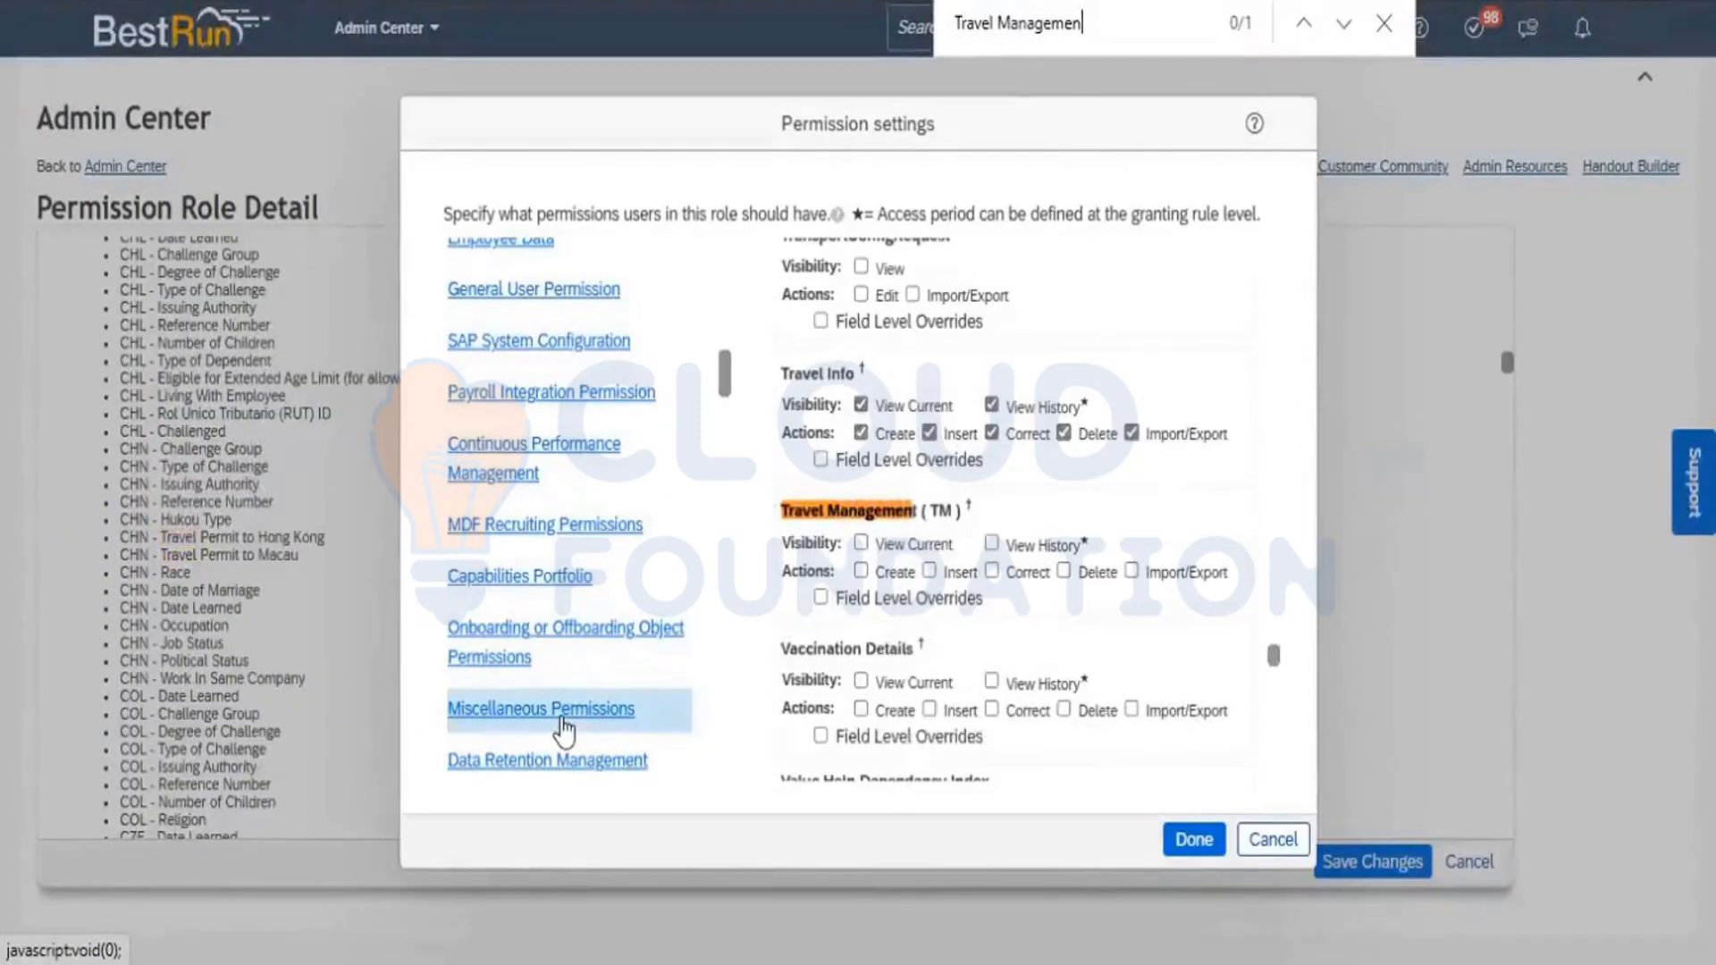
text(t)
Clear all visibility and action permissions of the Travel Info object, including Import/Export
click(860, 405)
click(861, 433)
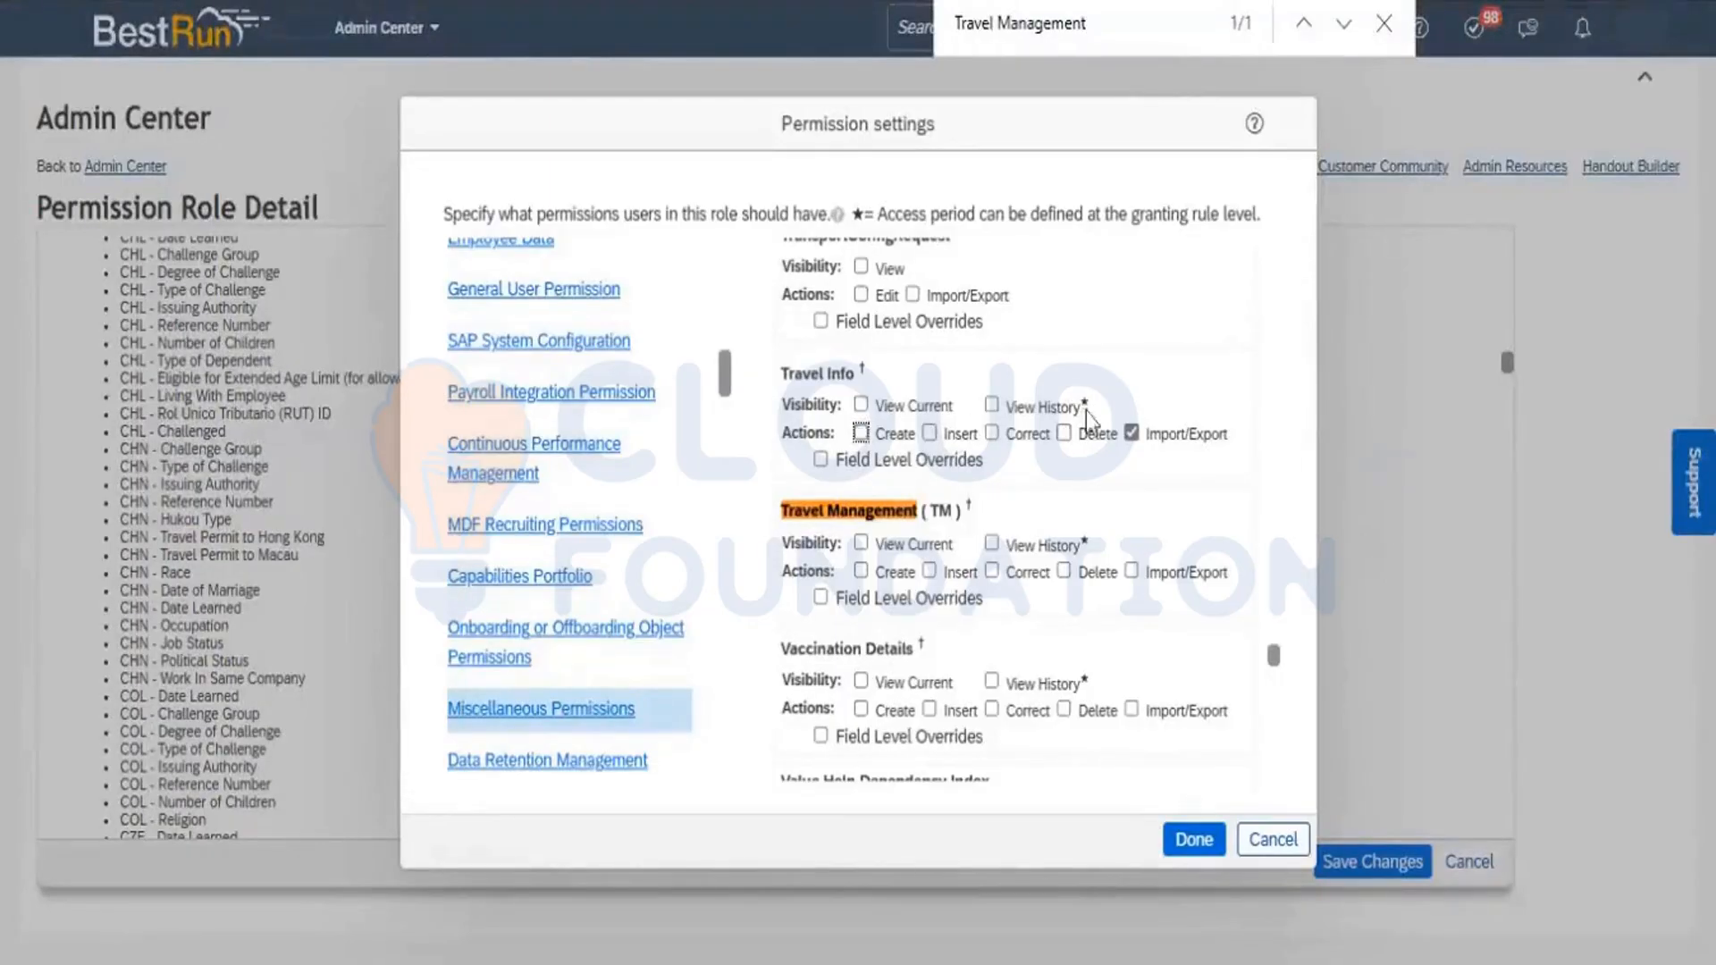
click(1131, 434)
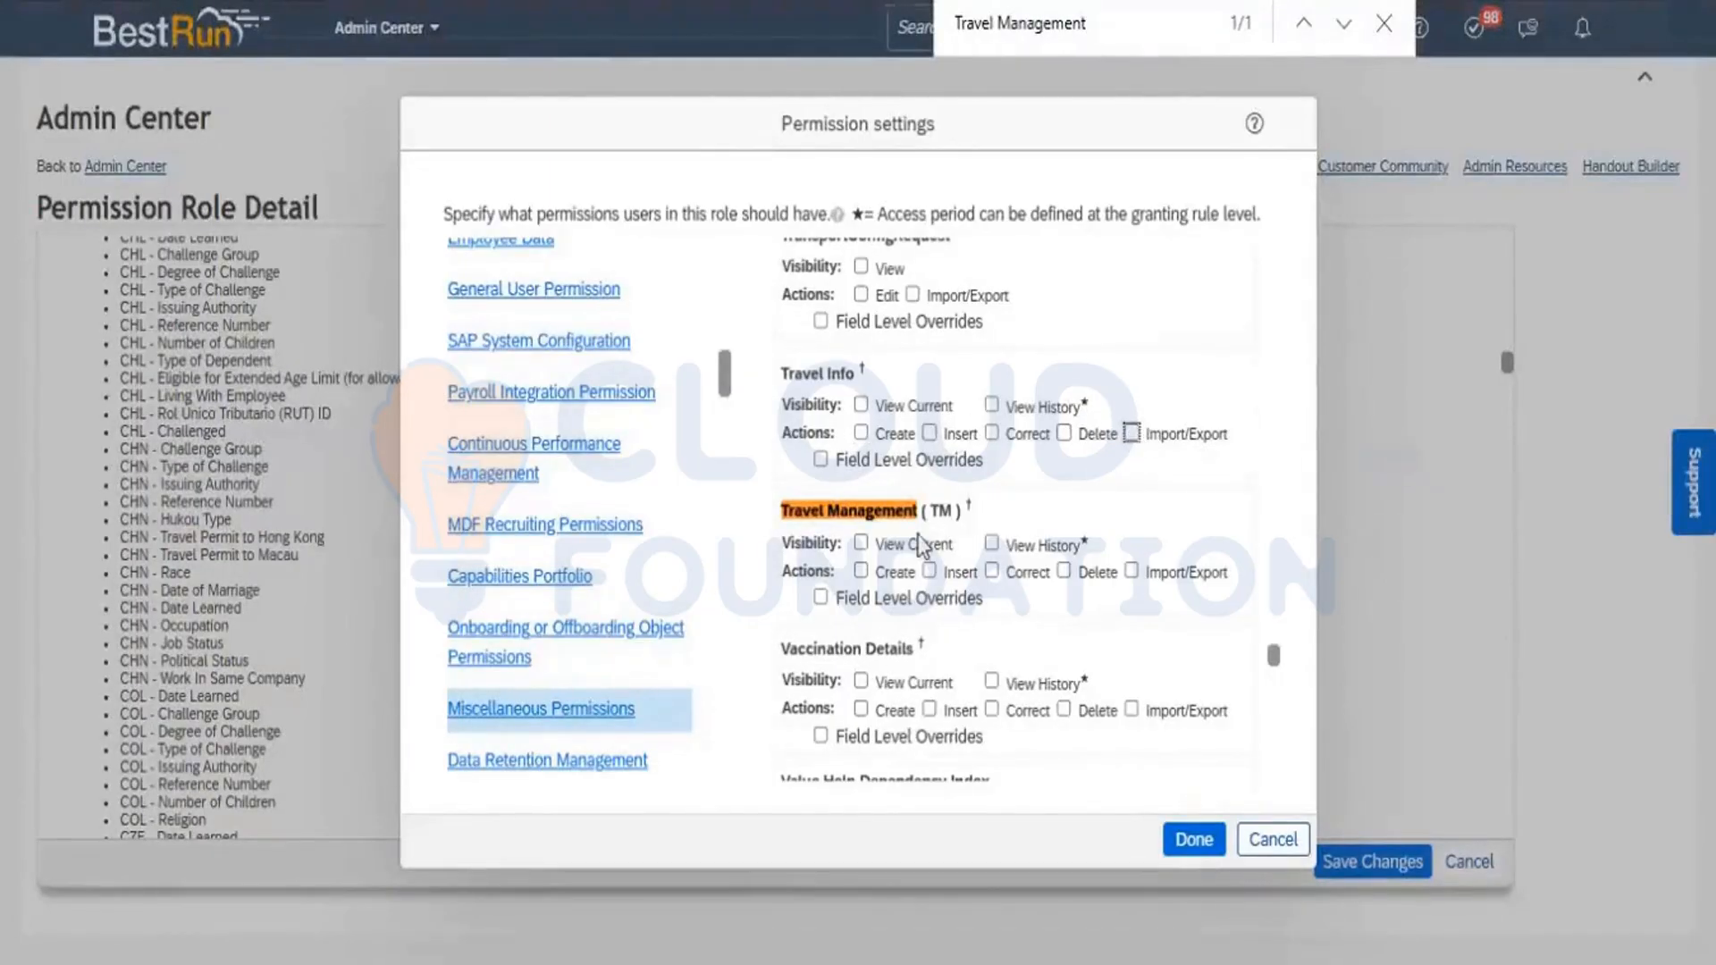
Grant all visibility and action permissions for the Travel Management (TM) object, including Import/Export, and save the role changes
click(860, 545)
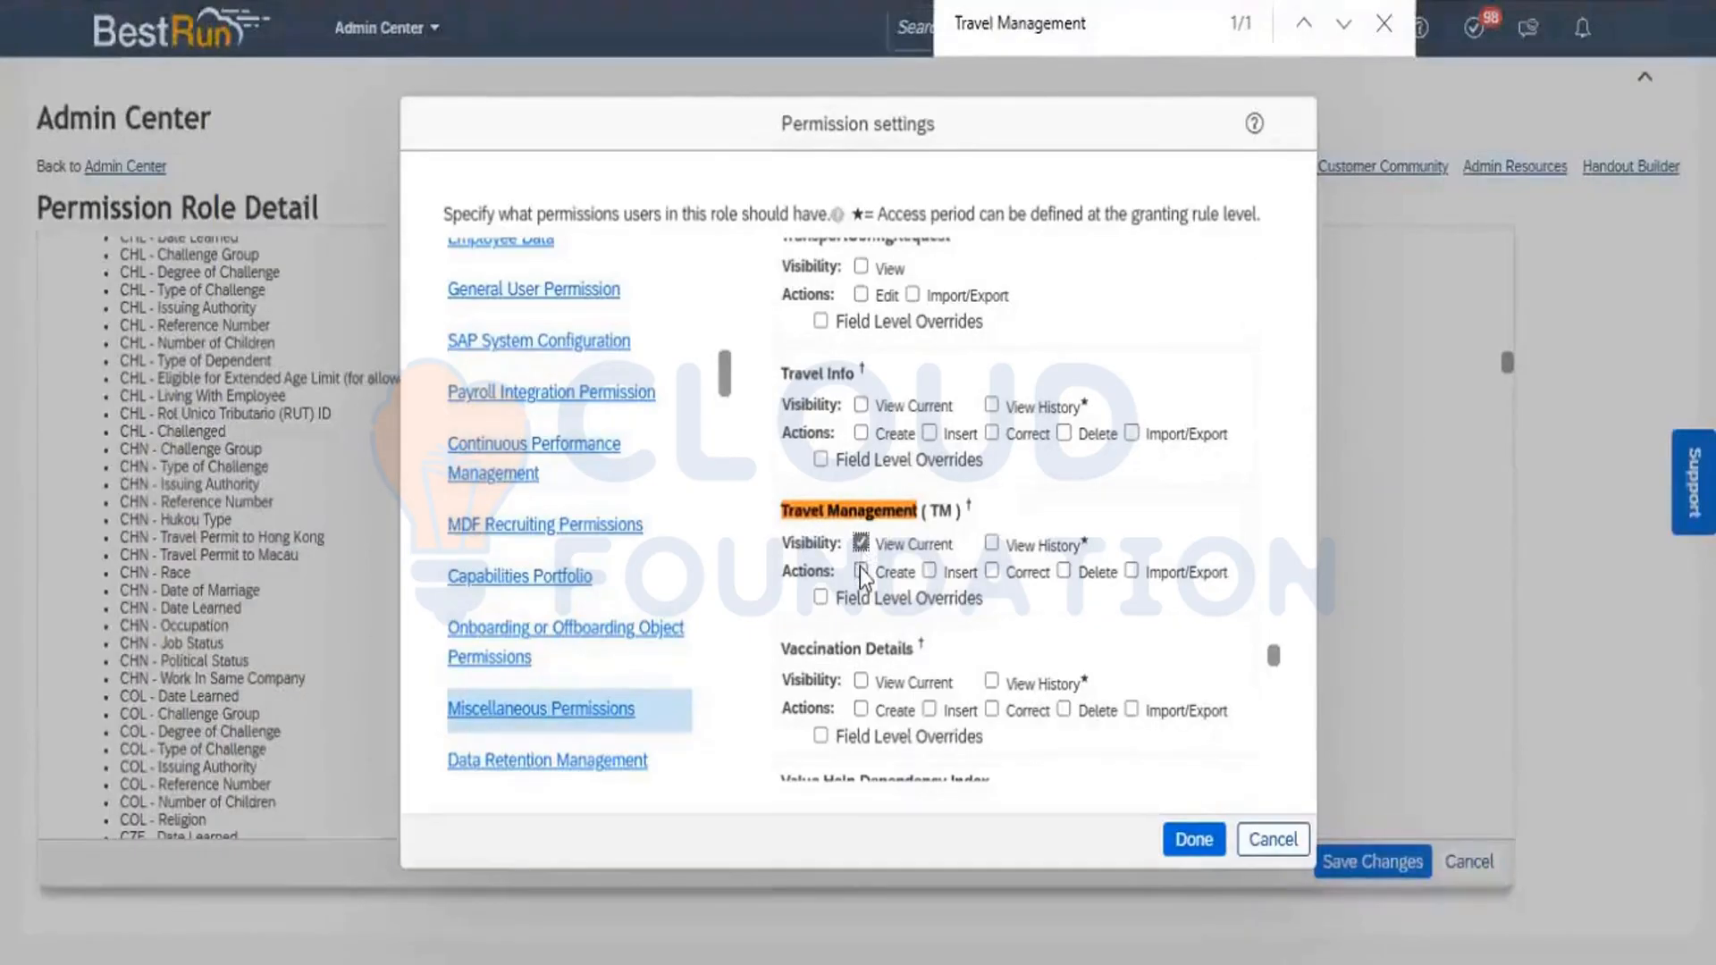
click(861, 571)
click(929, 572)
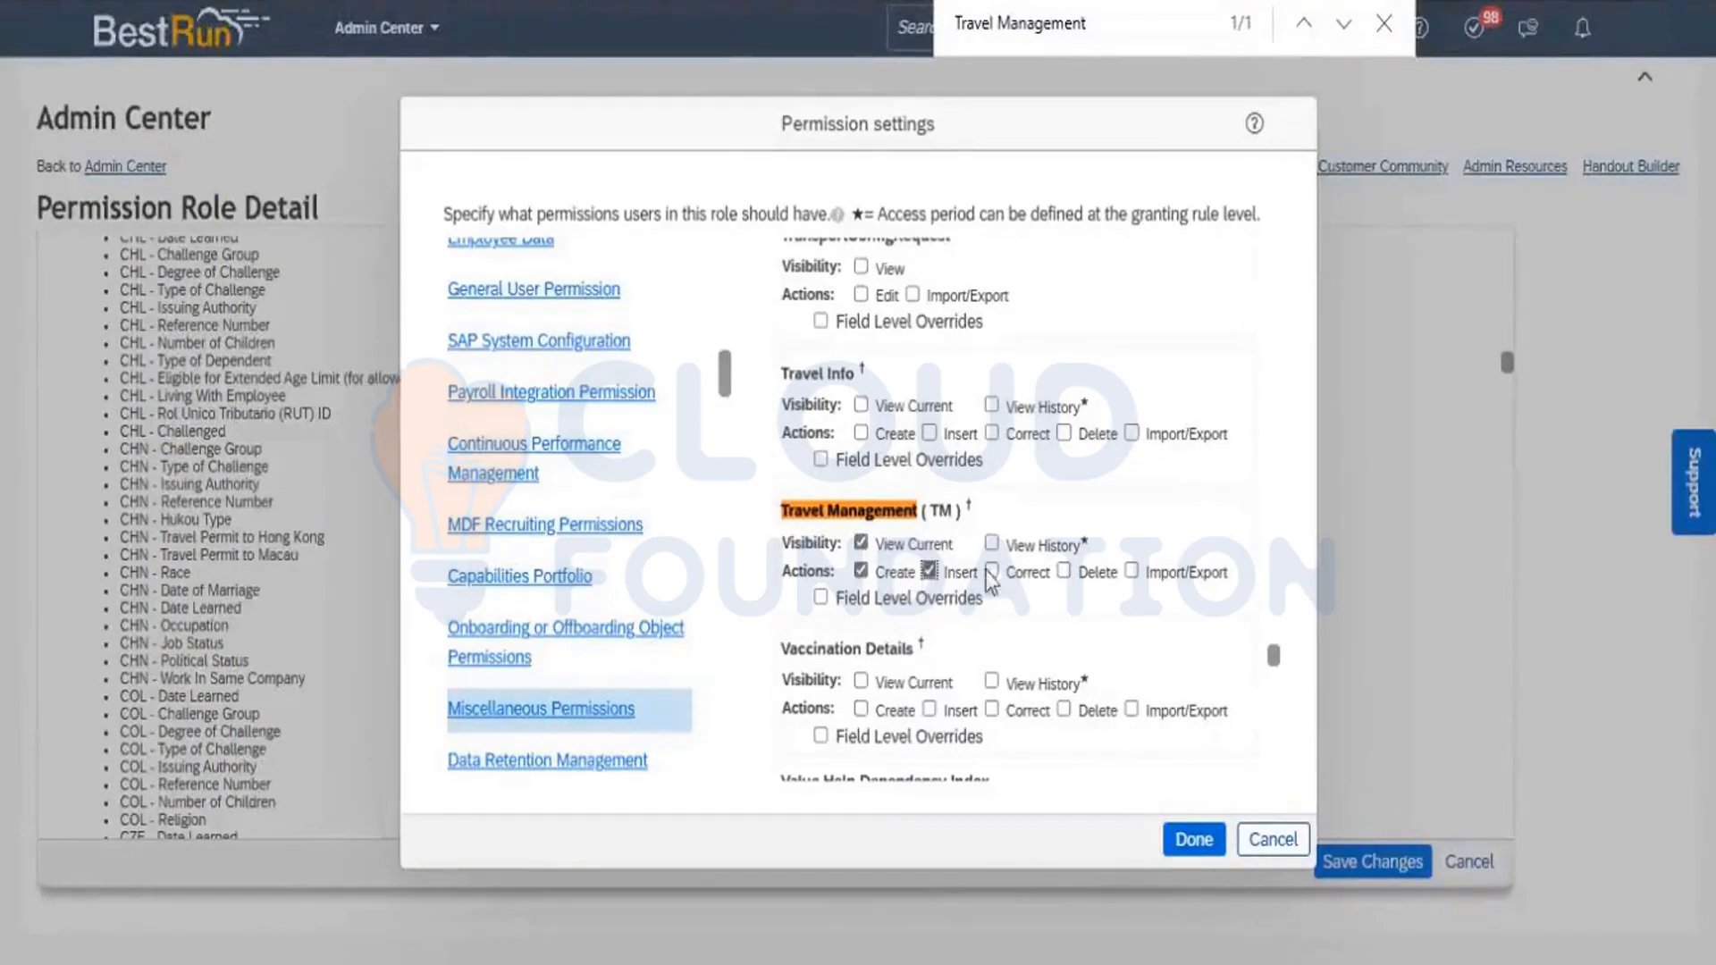
click(990, 543)
click(992, 572)
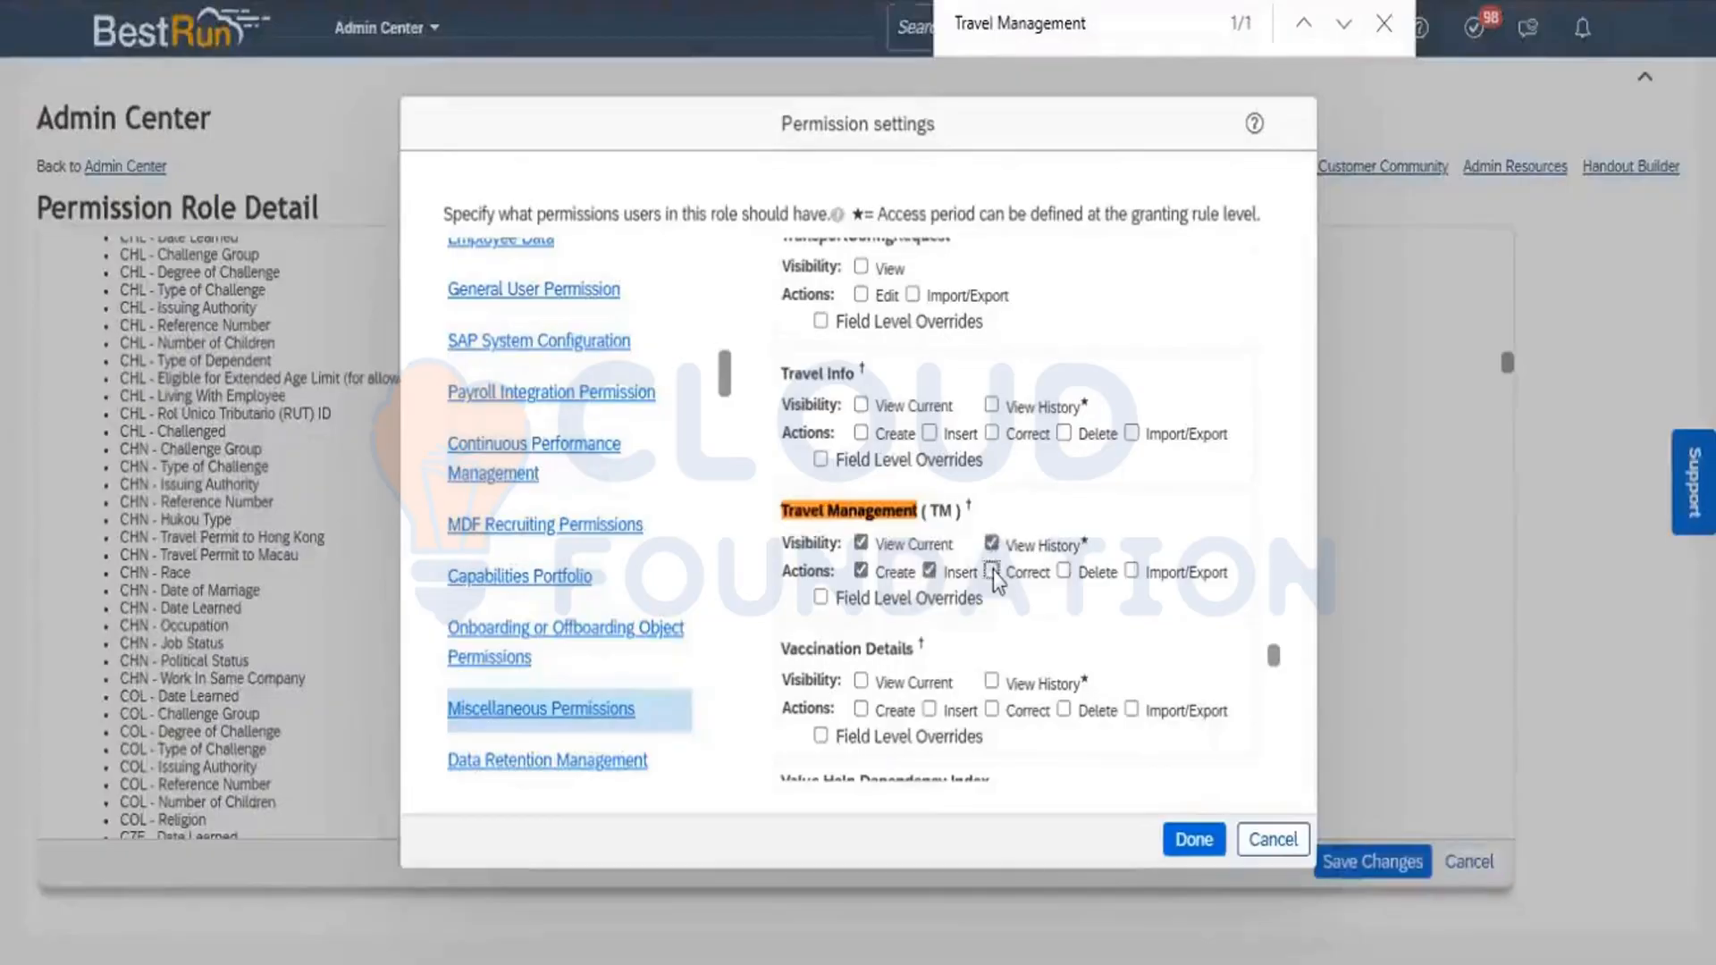
click(1063, 572)
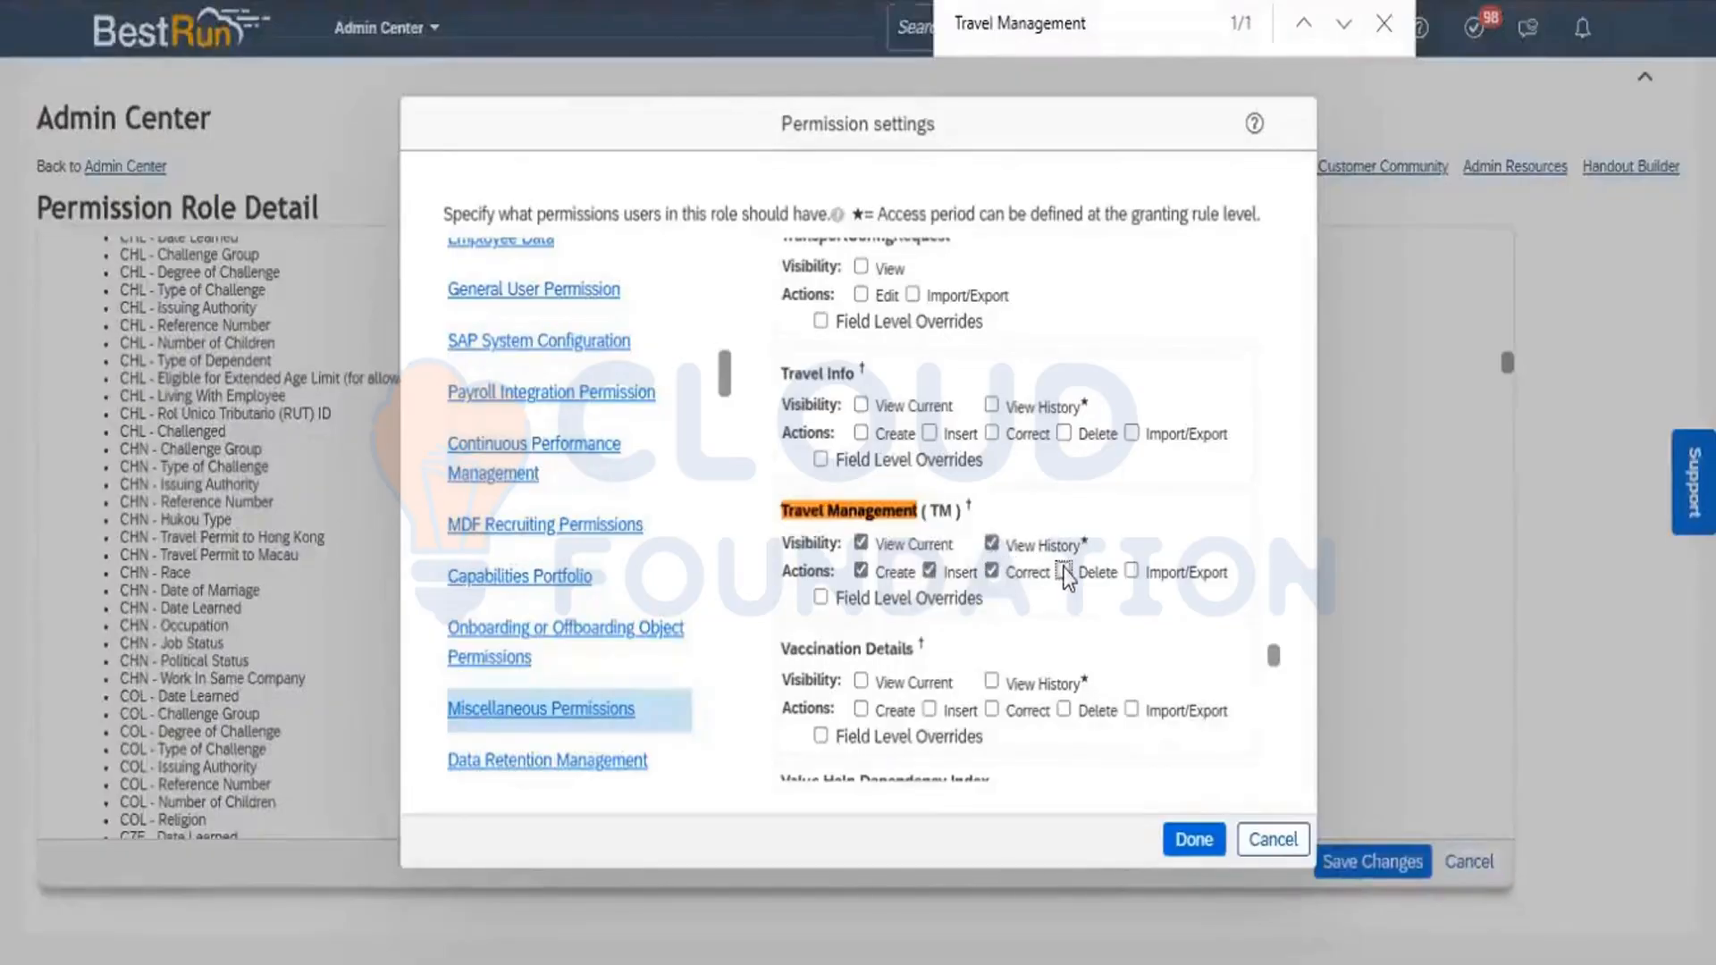
click(1131, 572)
click(1195, 840)
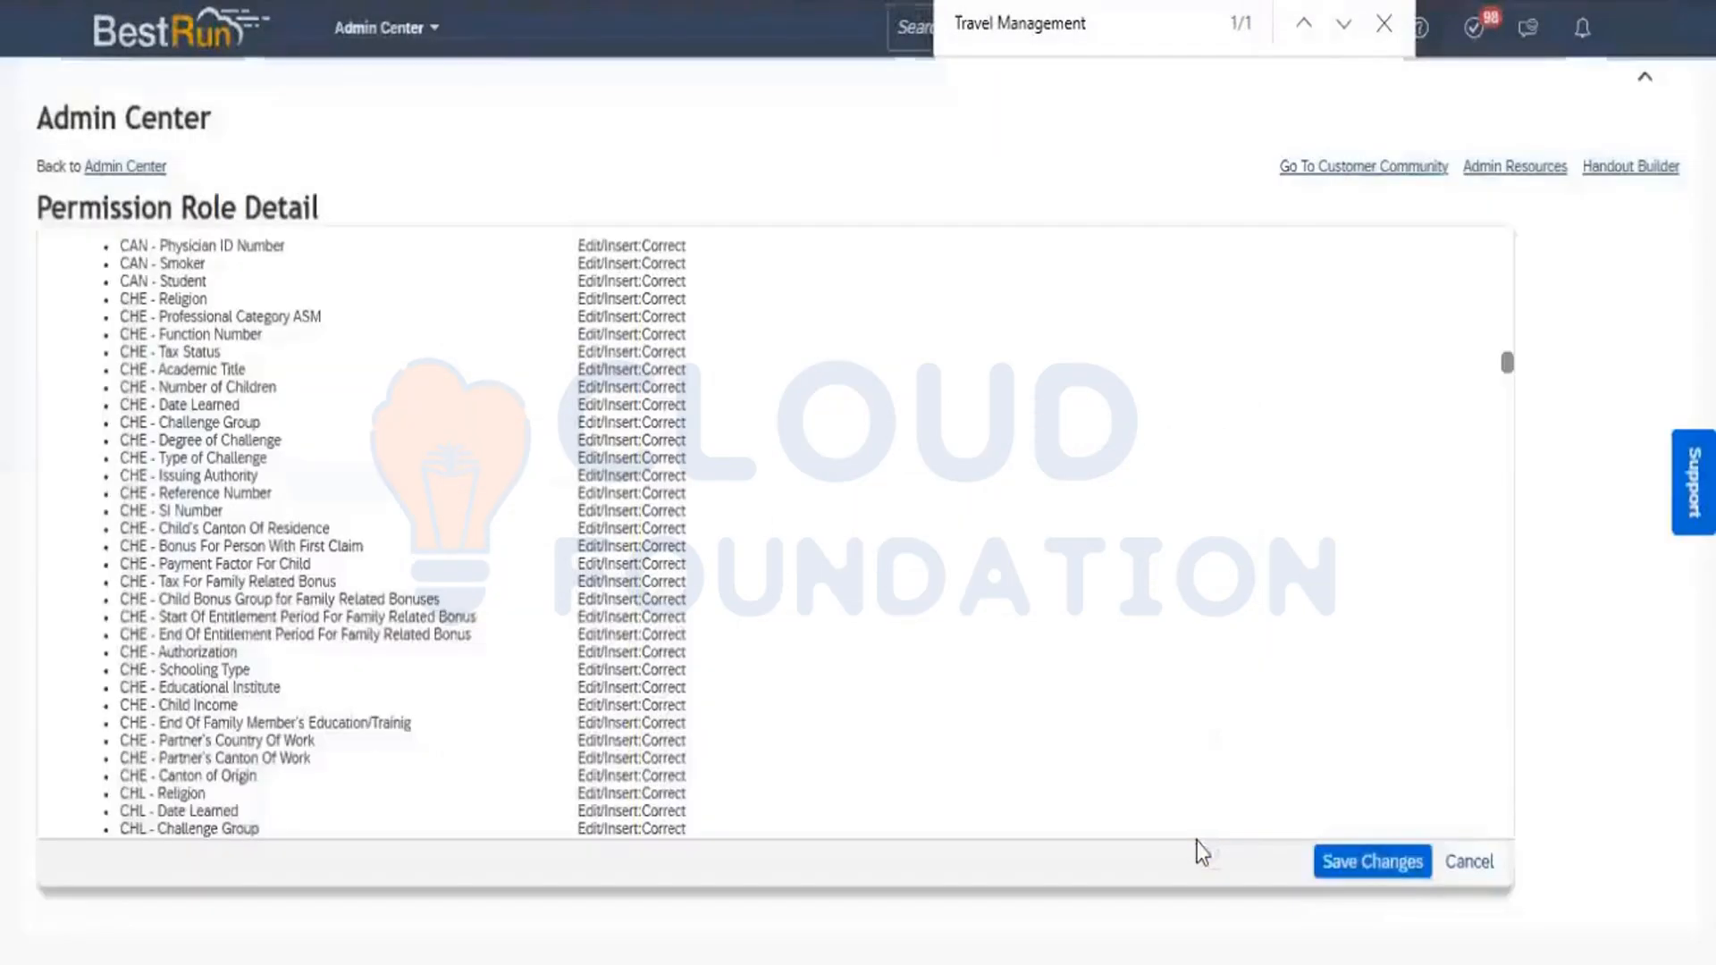
click(1382, 861)
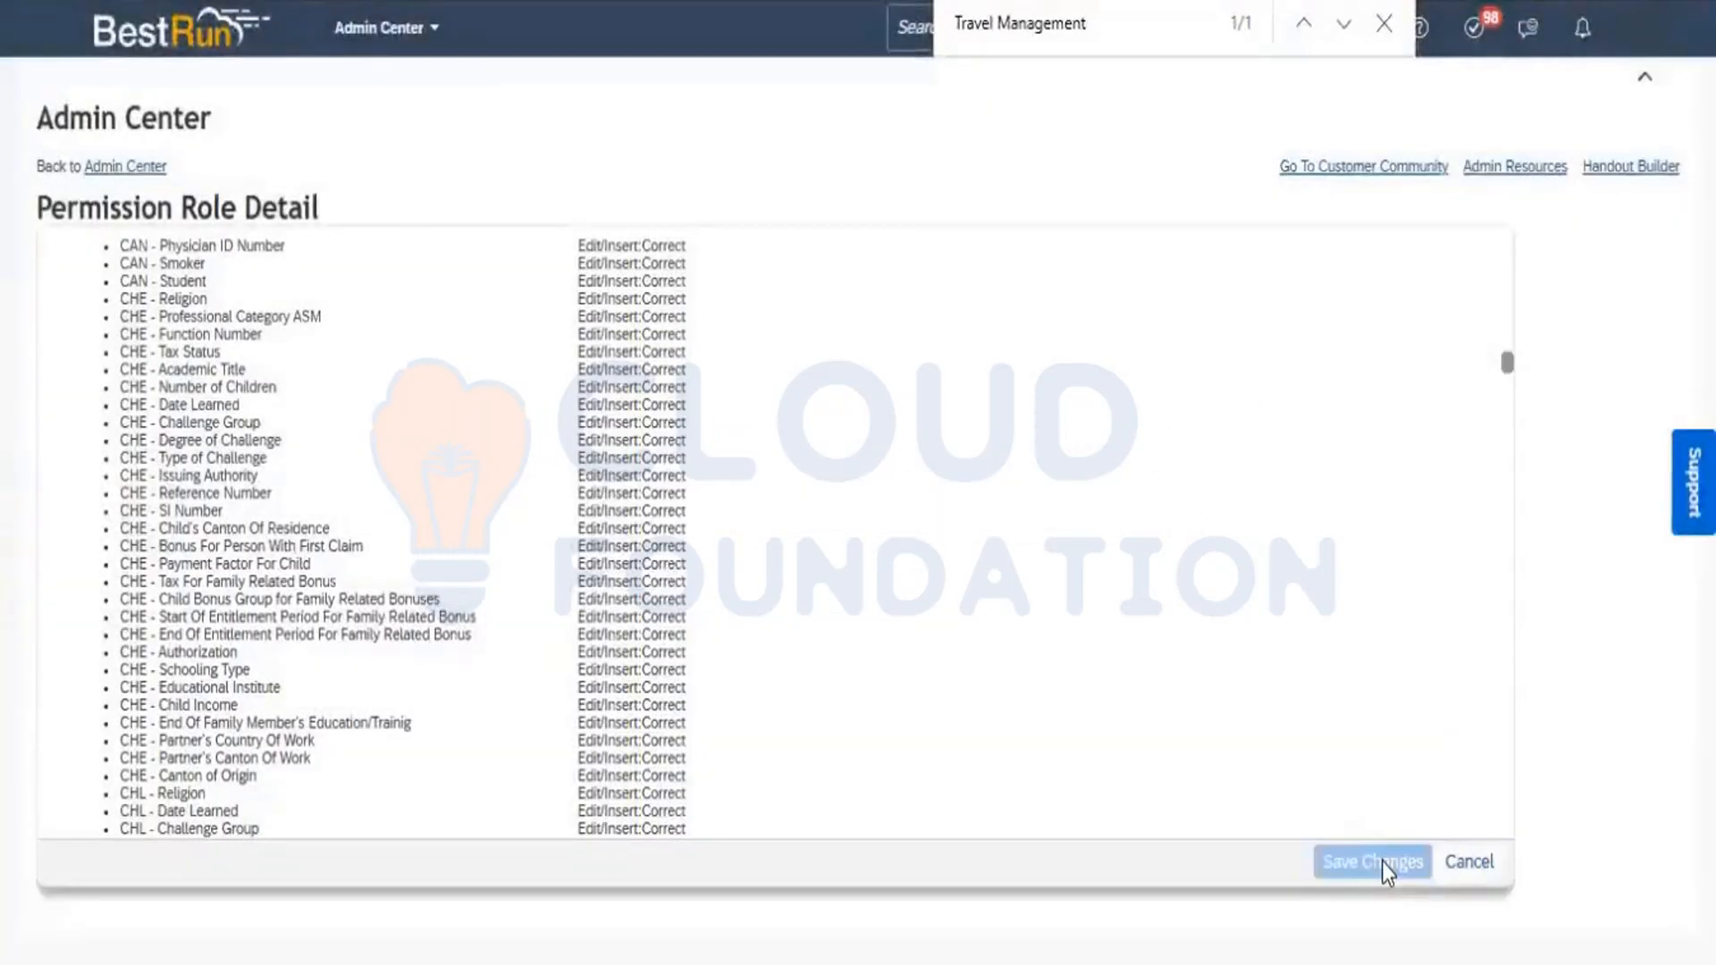
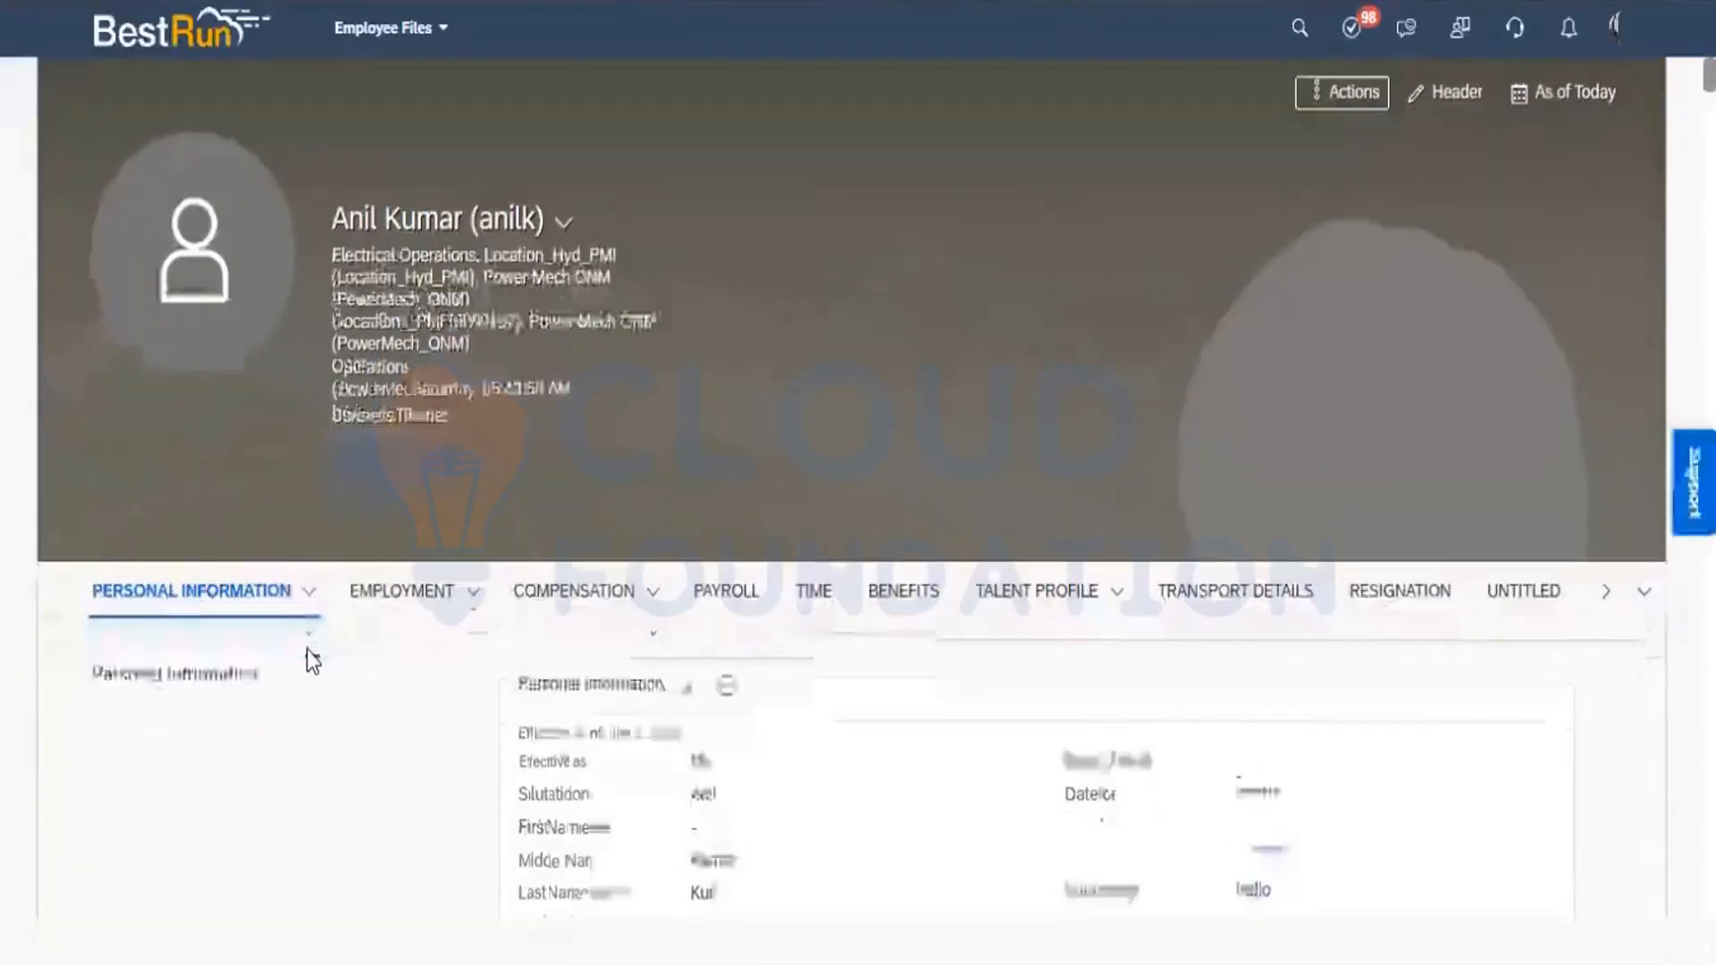
Go to Travel Management (TM) under the employee's Personal Information, inspect the Travel Mode field in its edit form, and close the form without saving
click(307, 602)
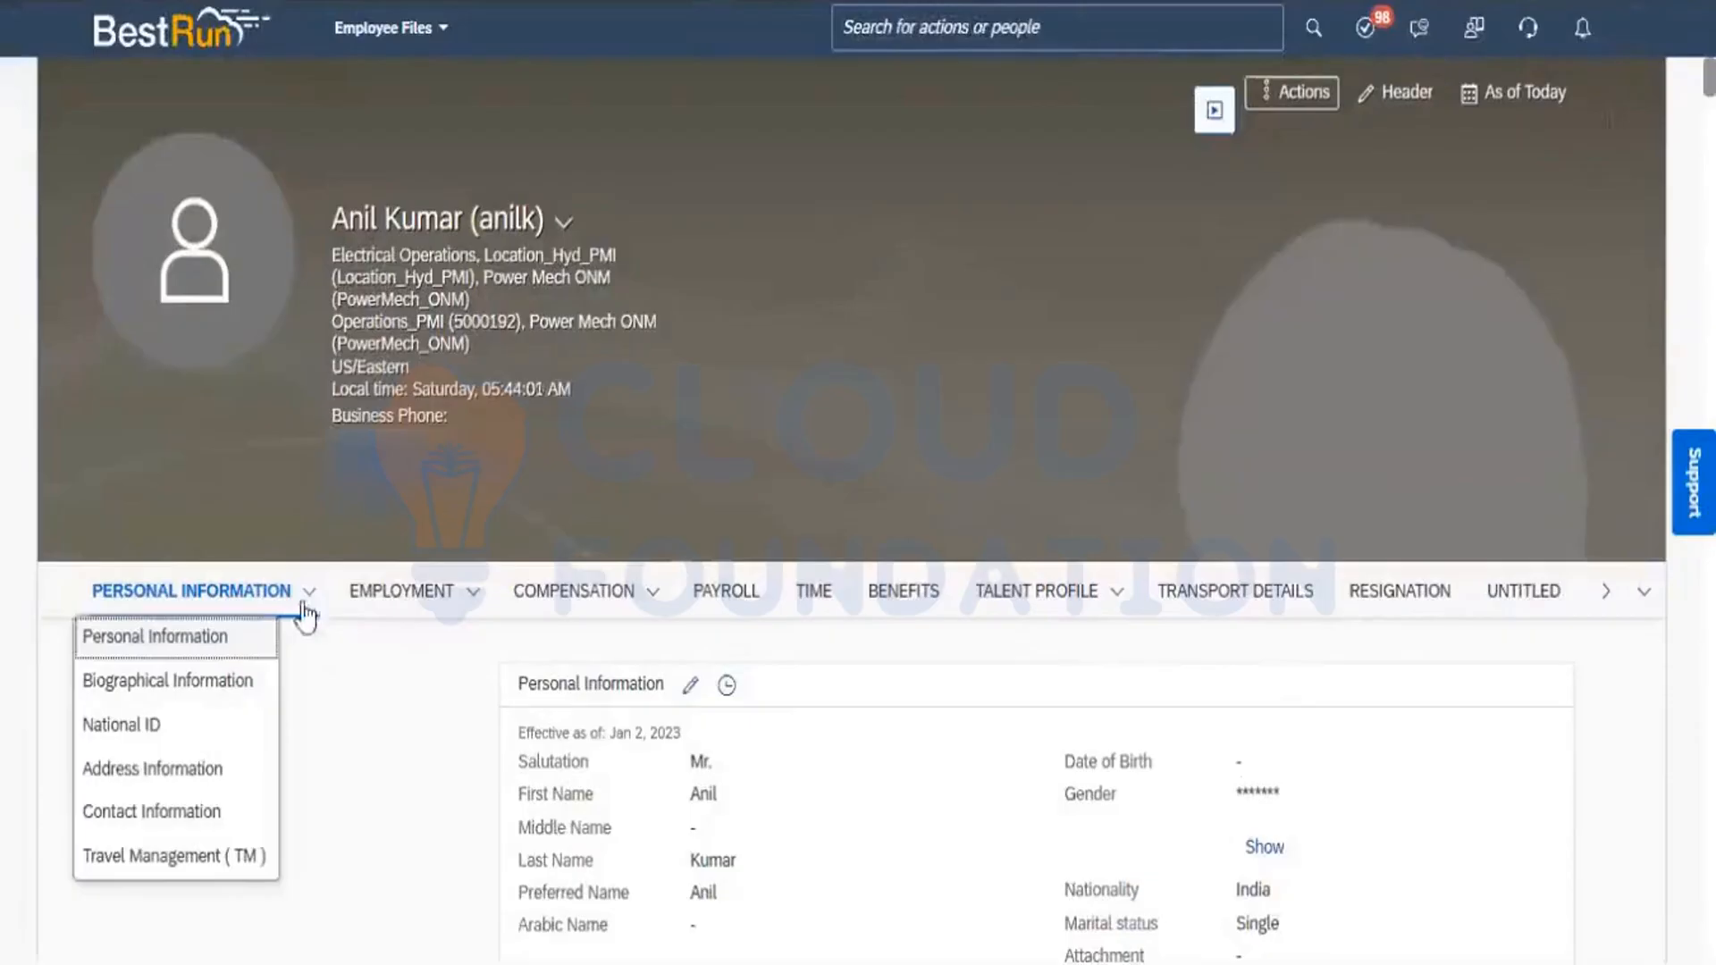
click(207, 858)
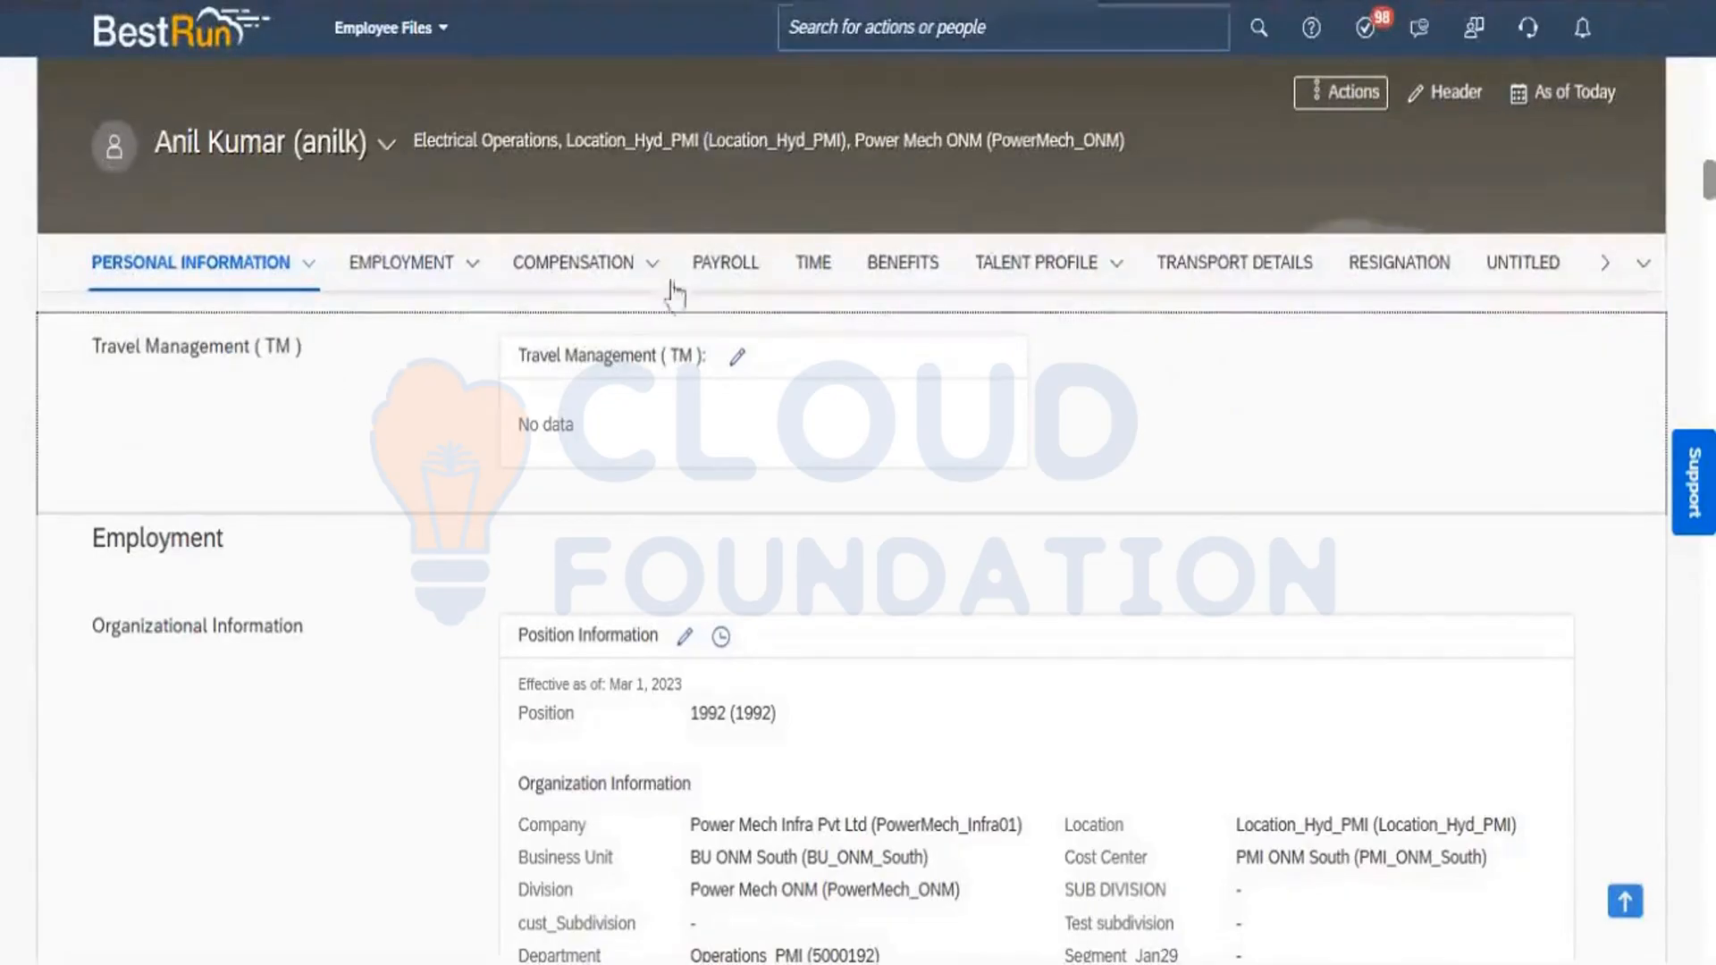
click(735, 366)
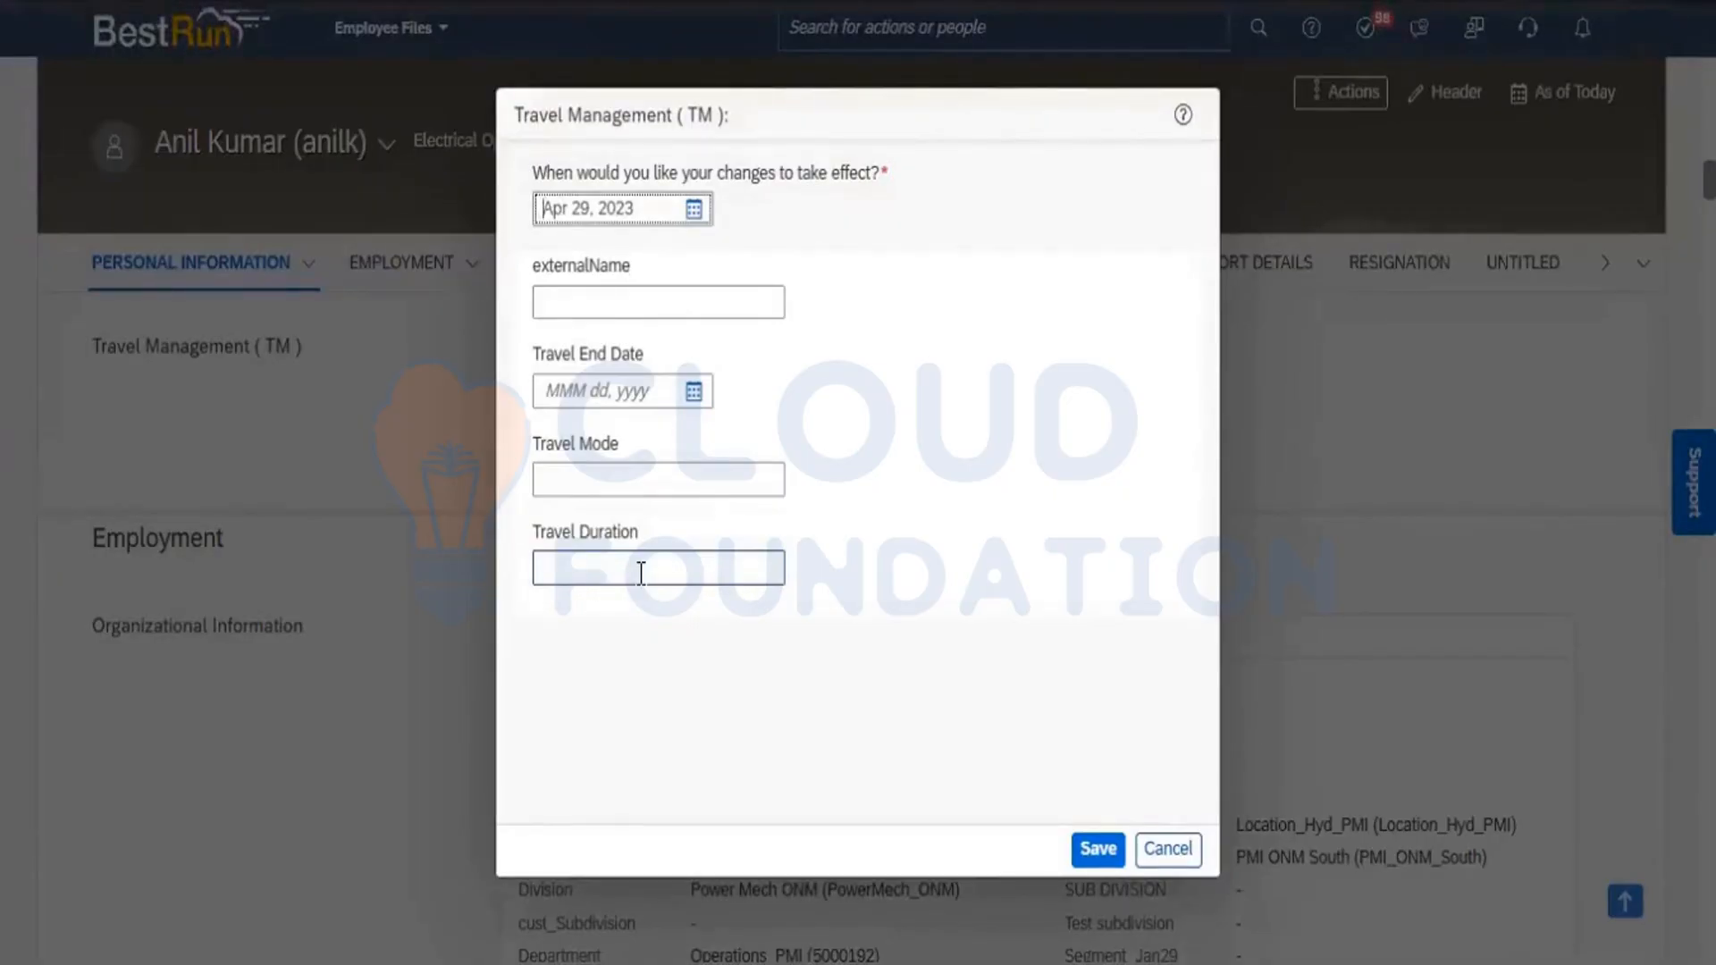
click(595, 474)
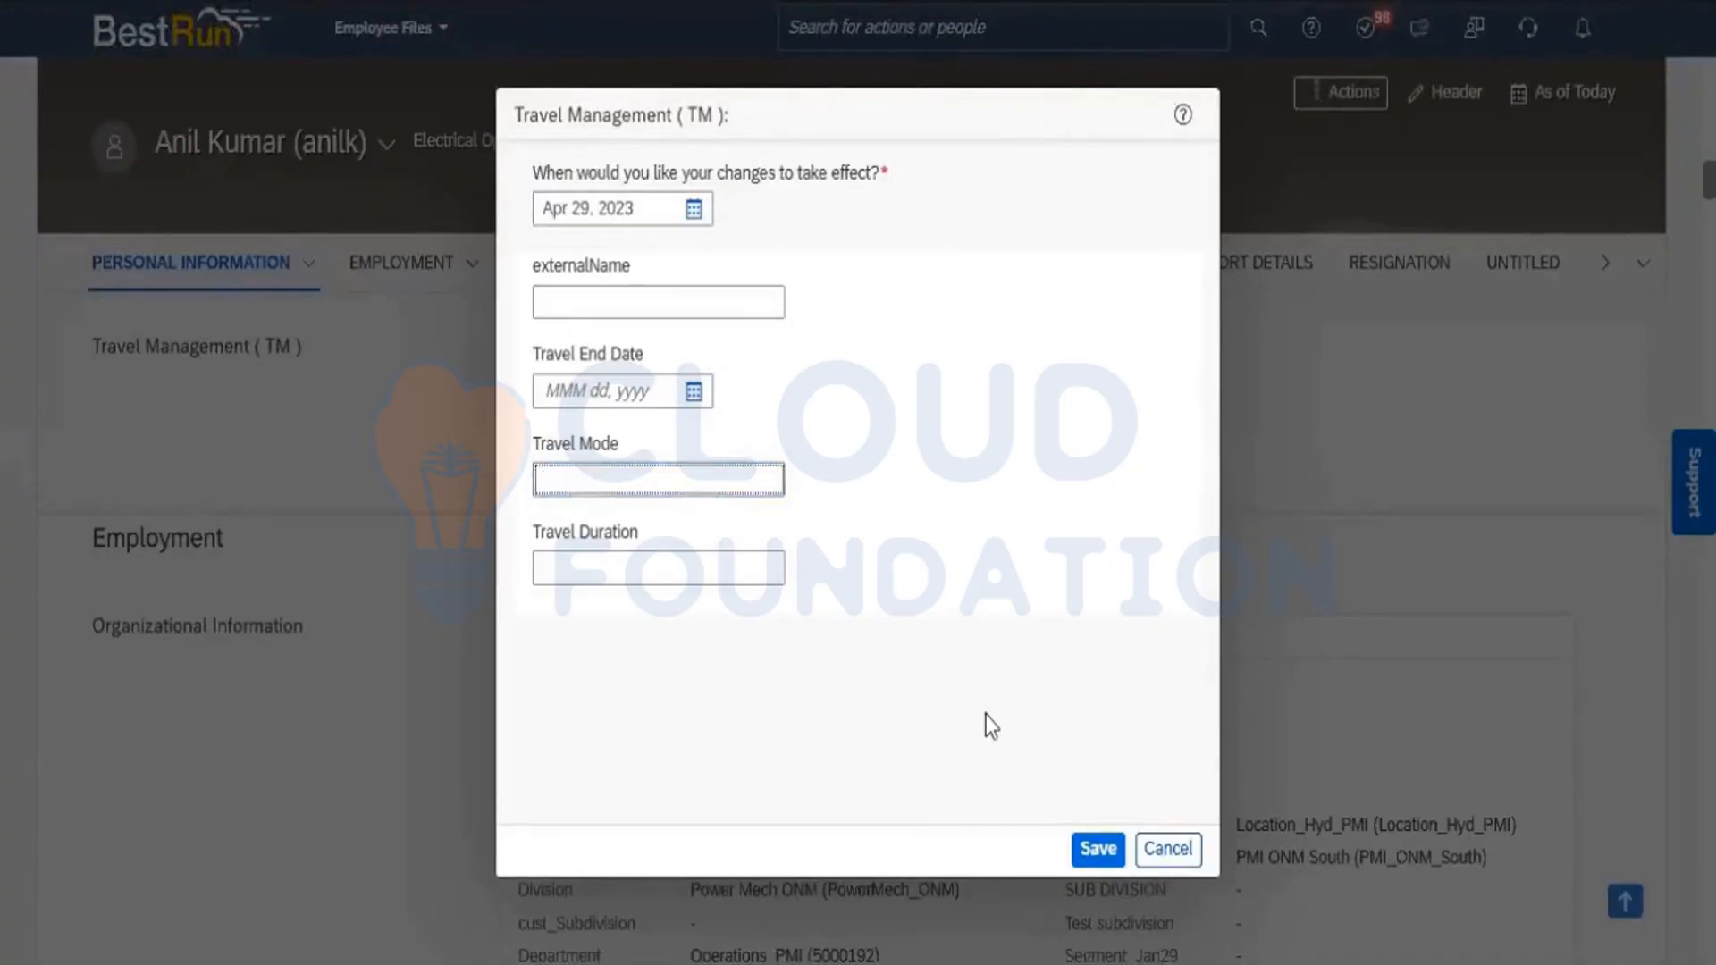
click(1178, 850)
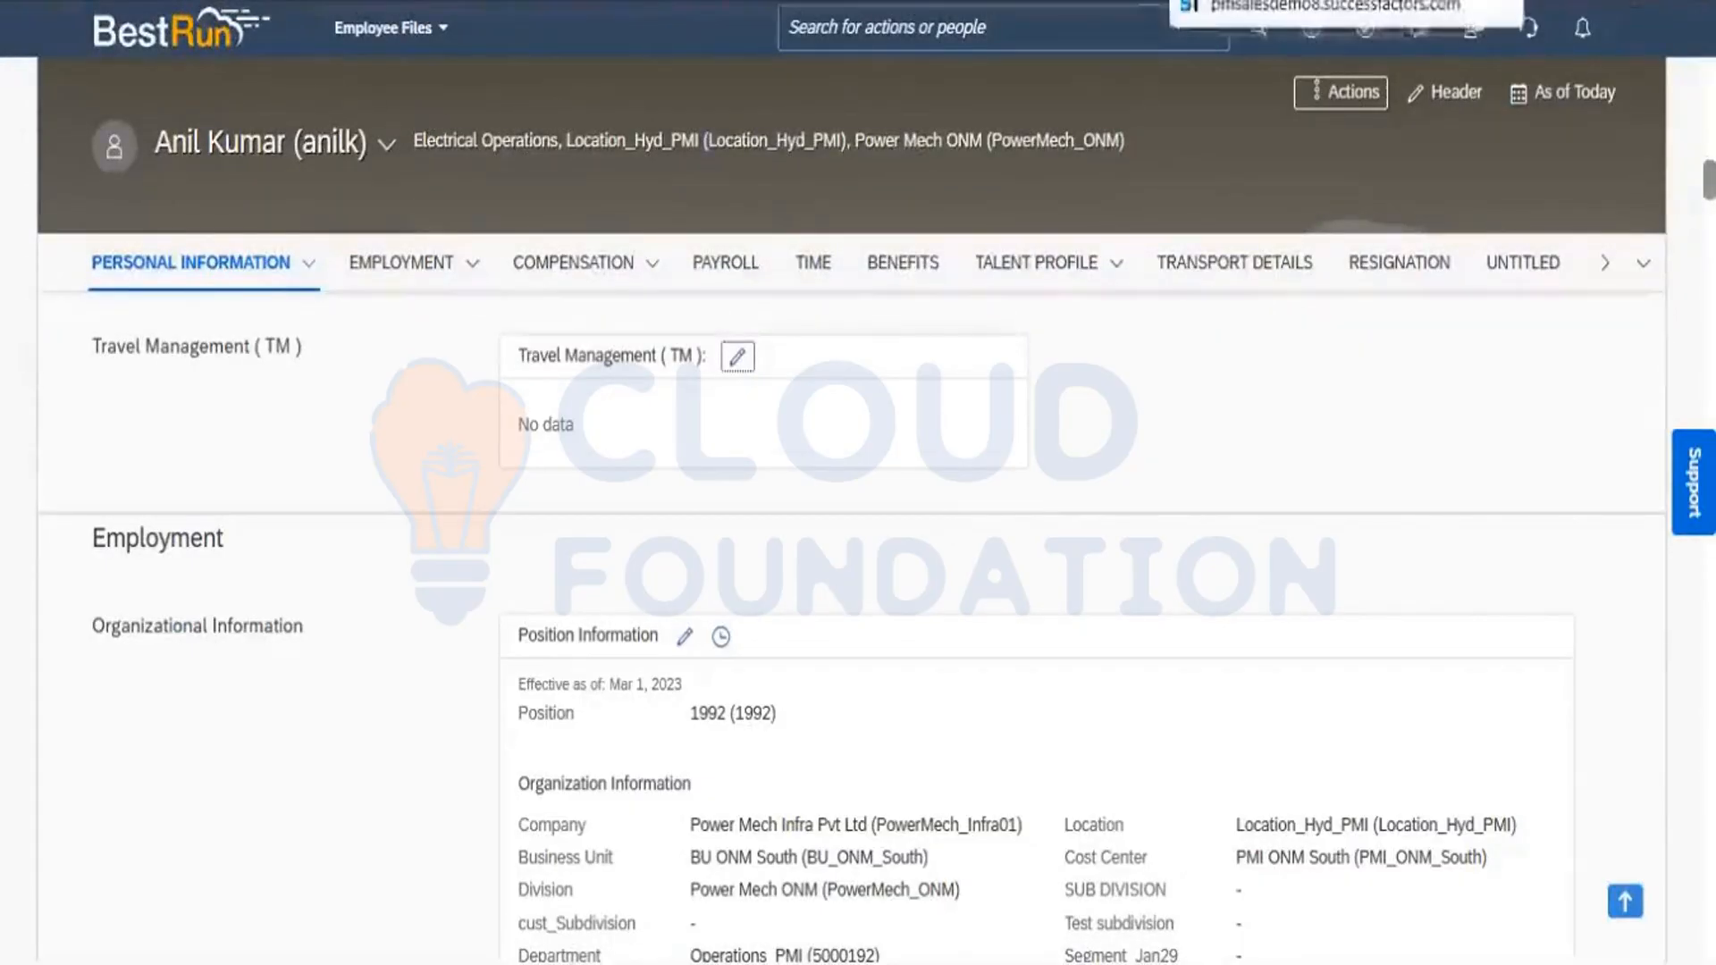
Return to the permission roles browser tab, open the Picklist Center by searching for "picklist", and filter the picklists by "travel"
click(1250, 1)
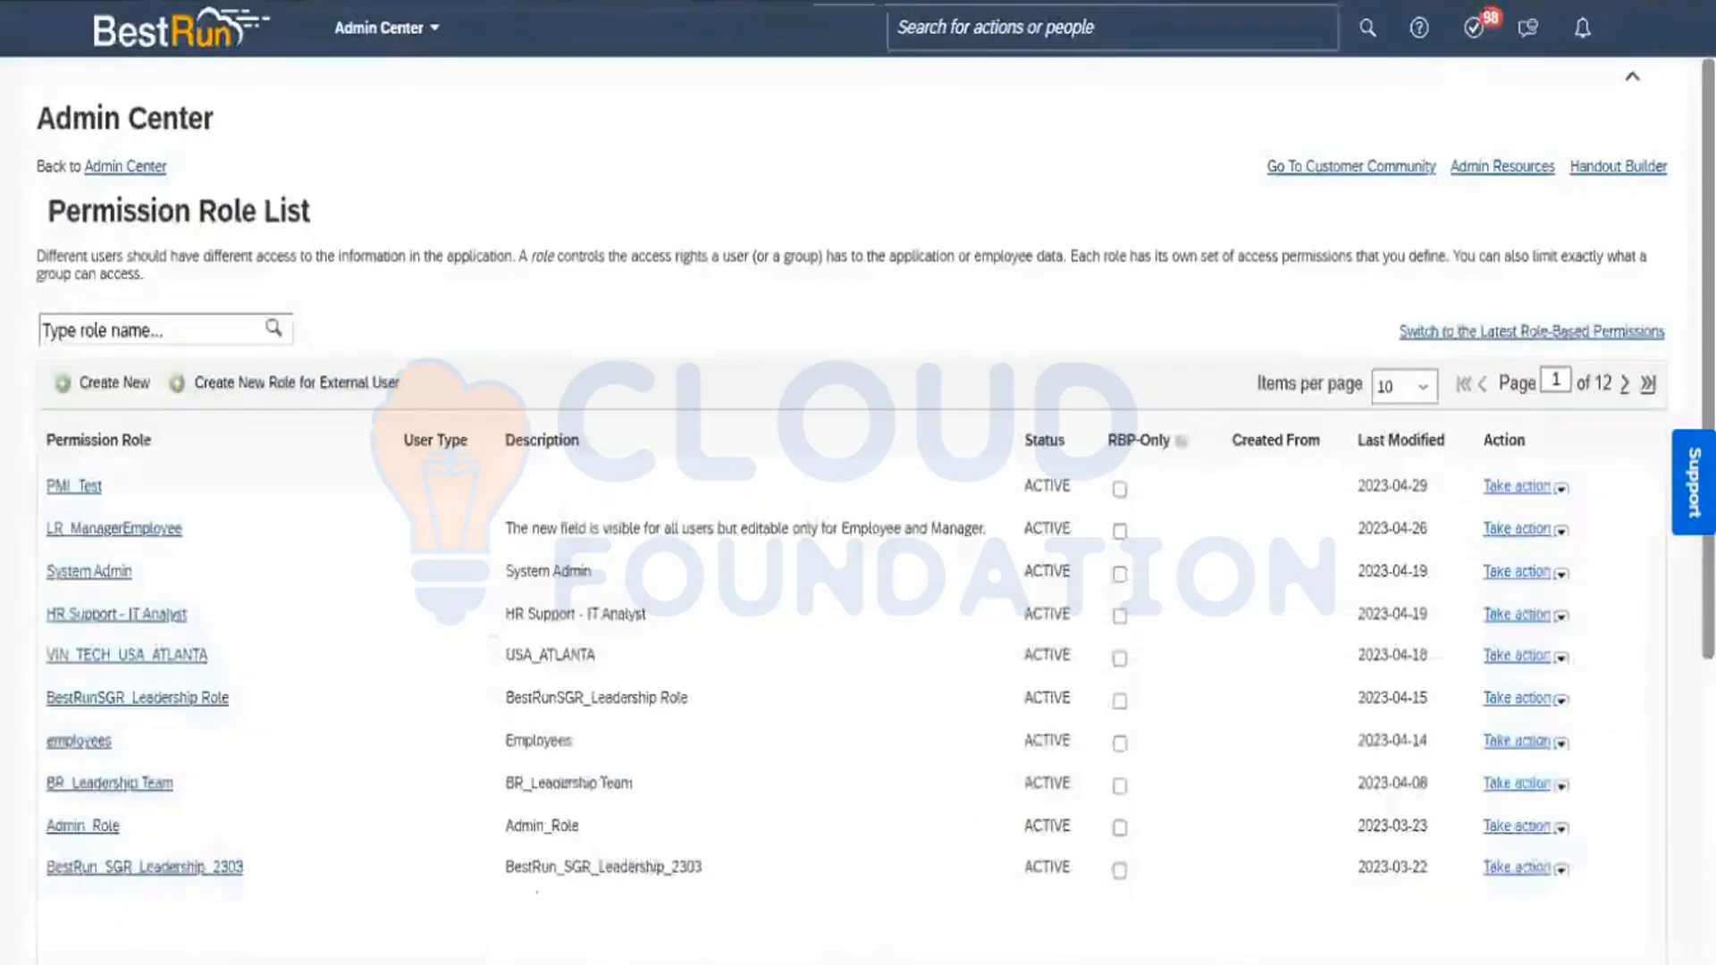
click(1065, 21)
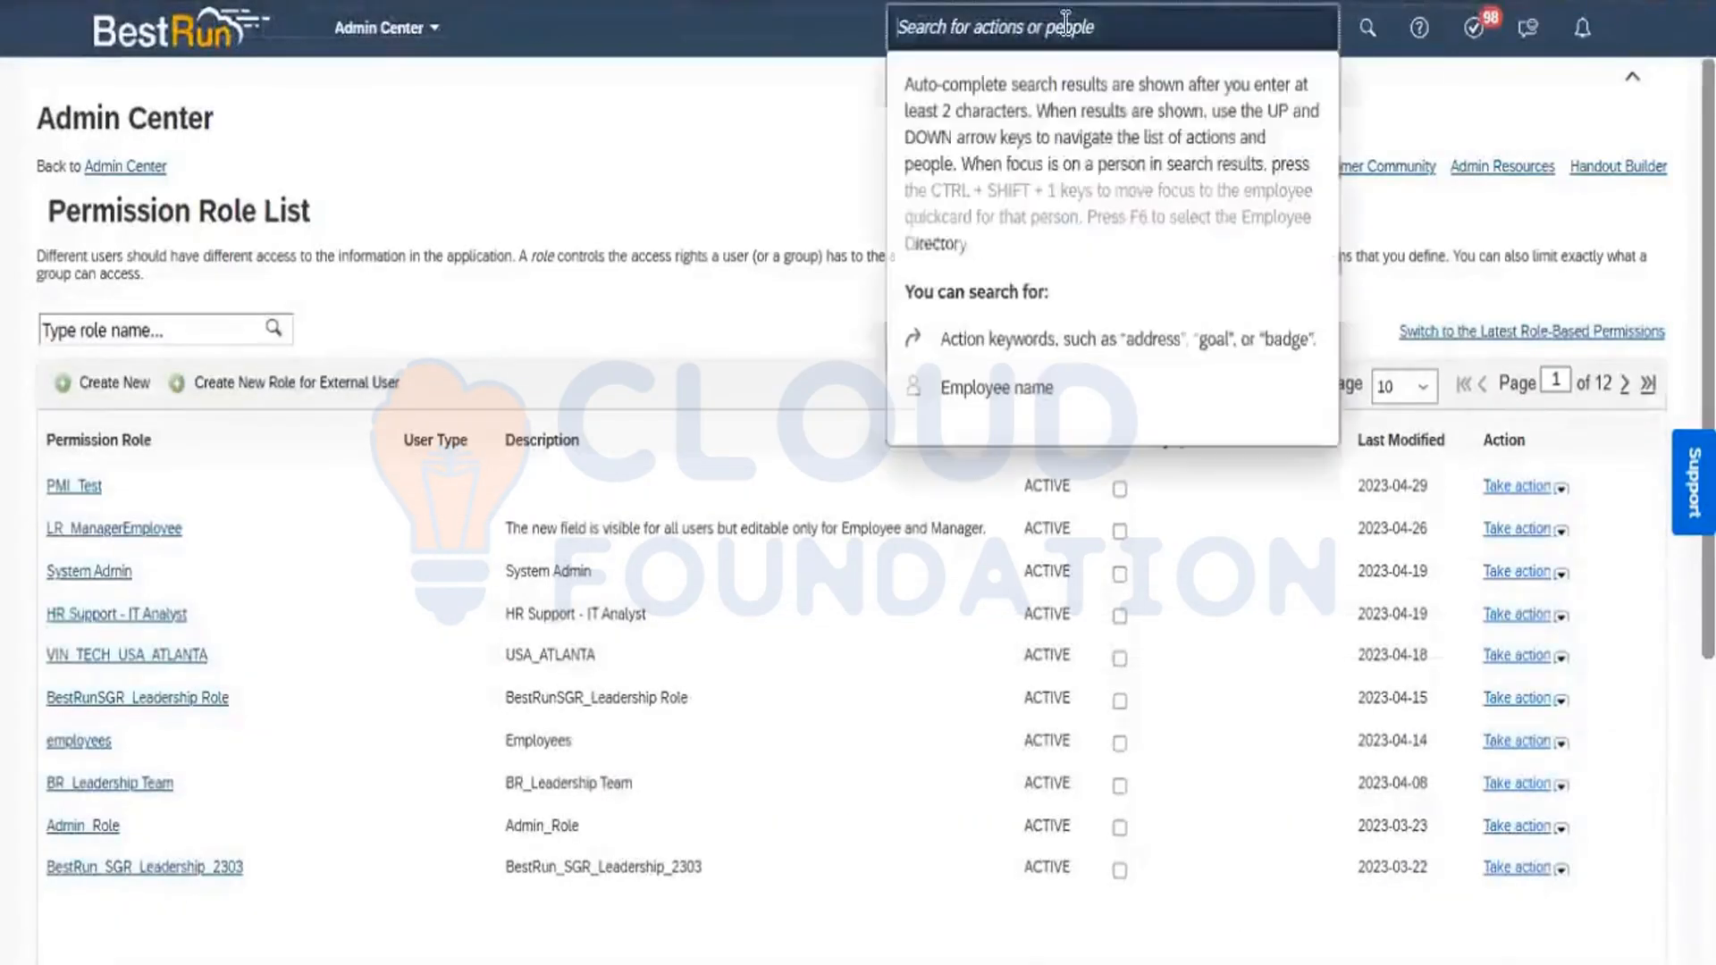
text(picklist)
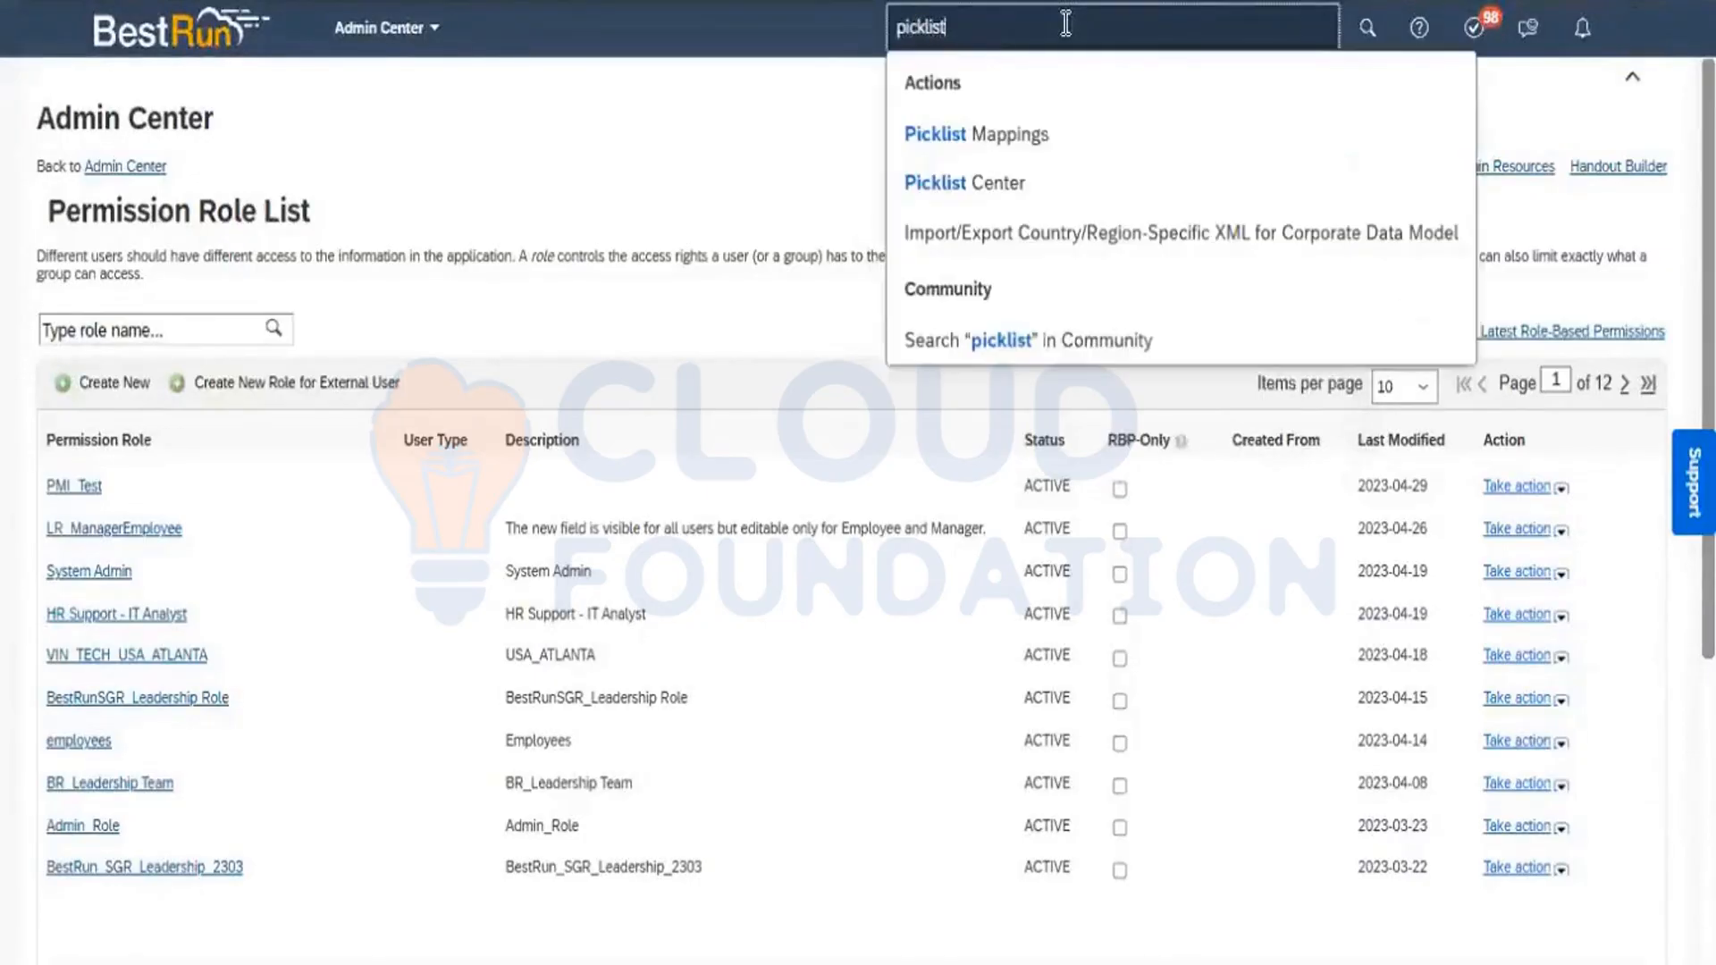
click(1018, 186)
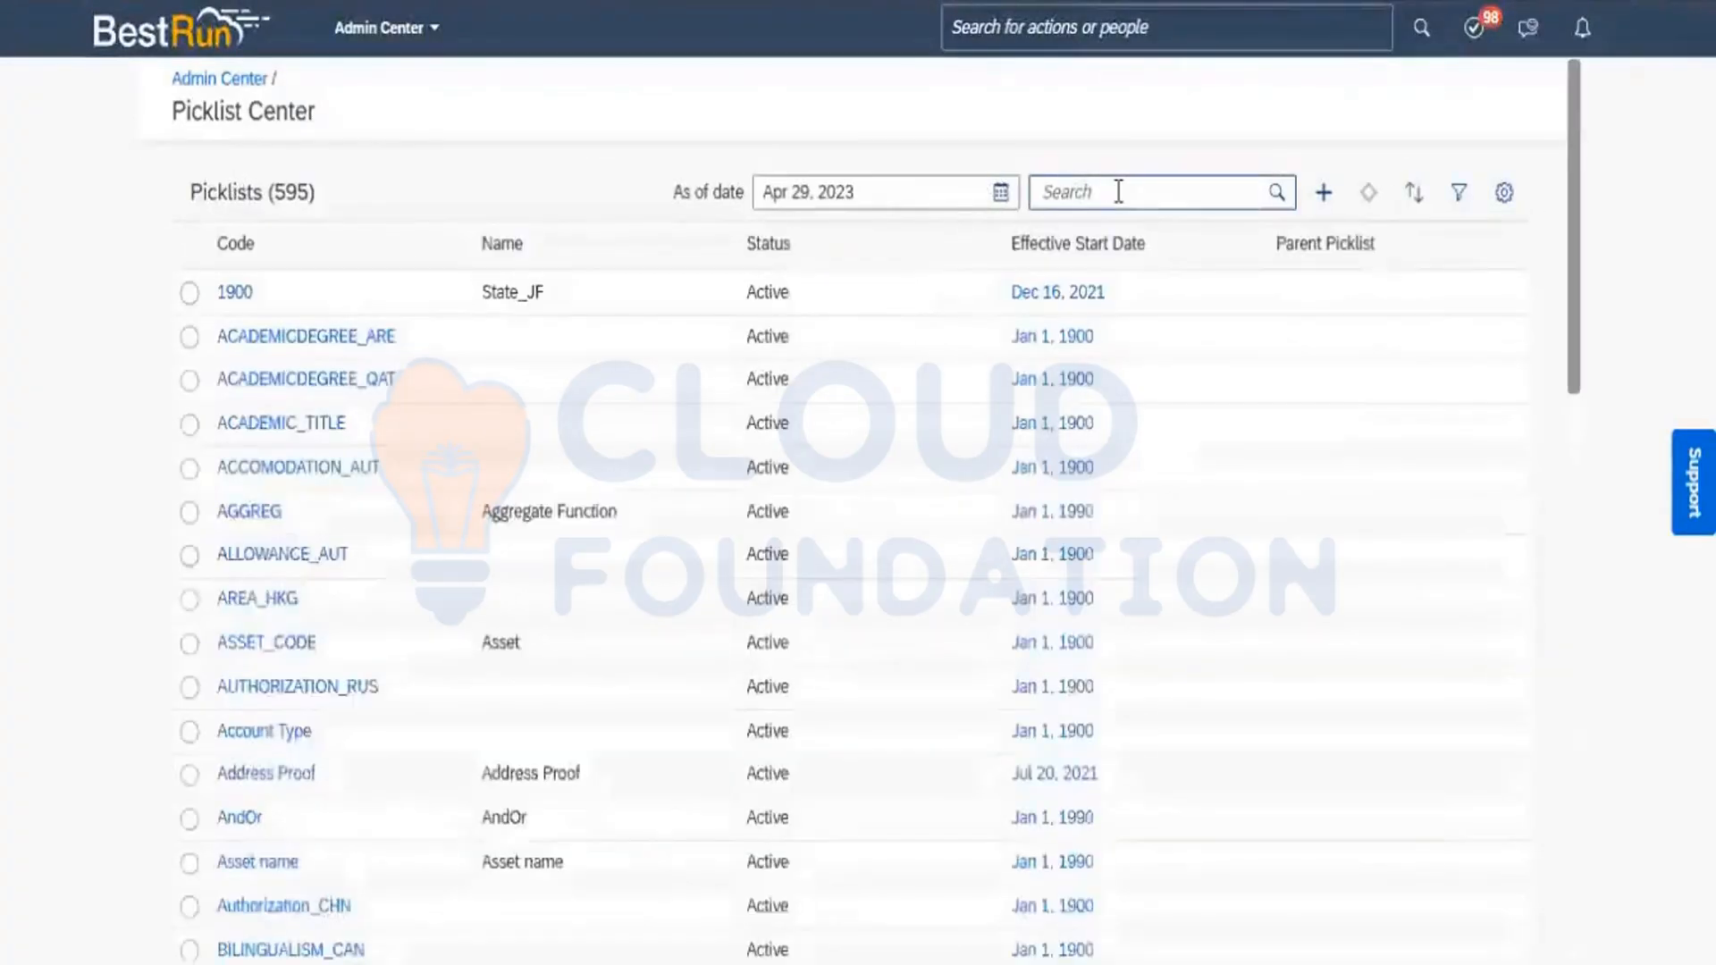
click(1118, 192)
text(tr)
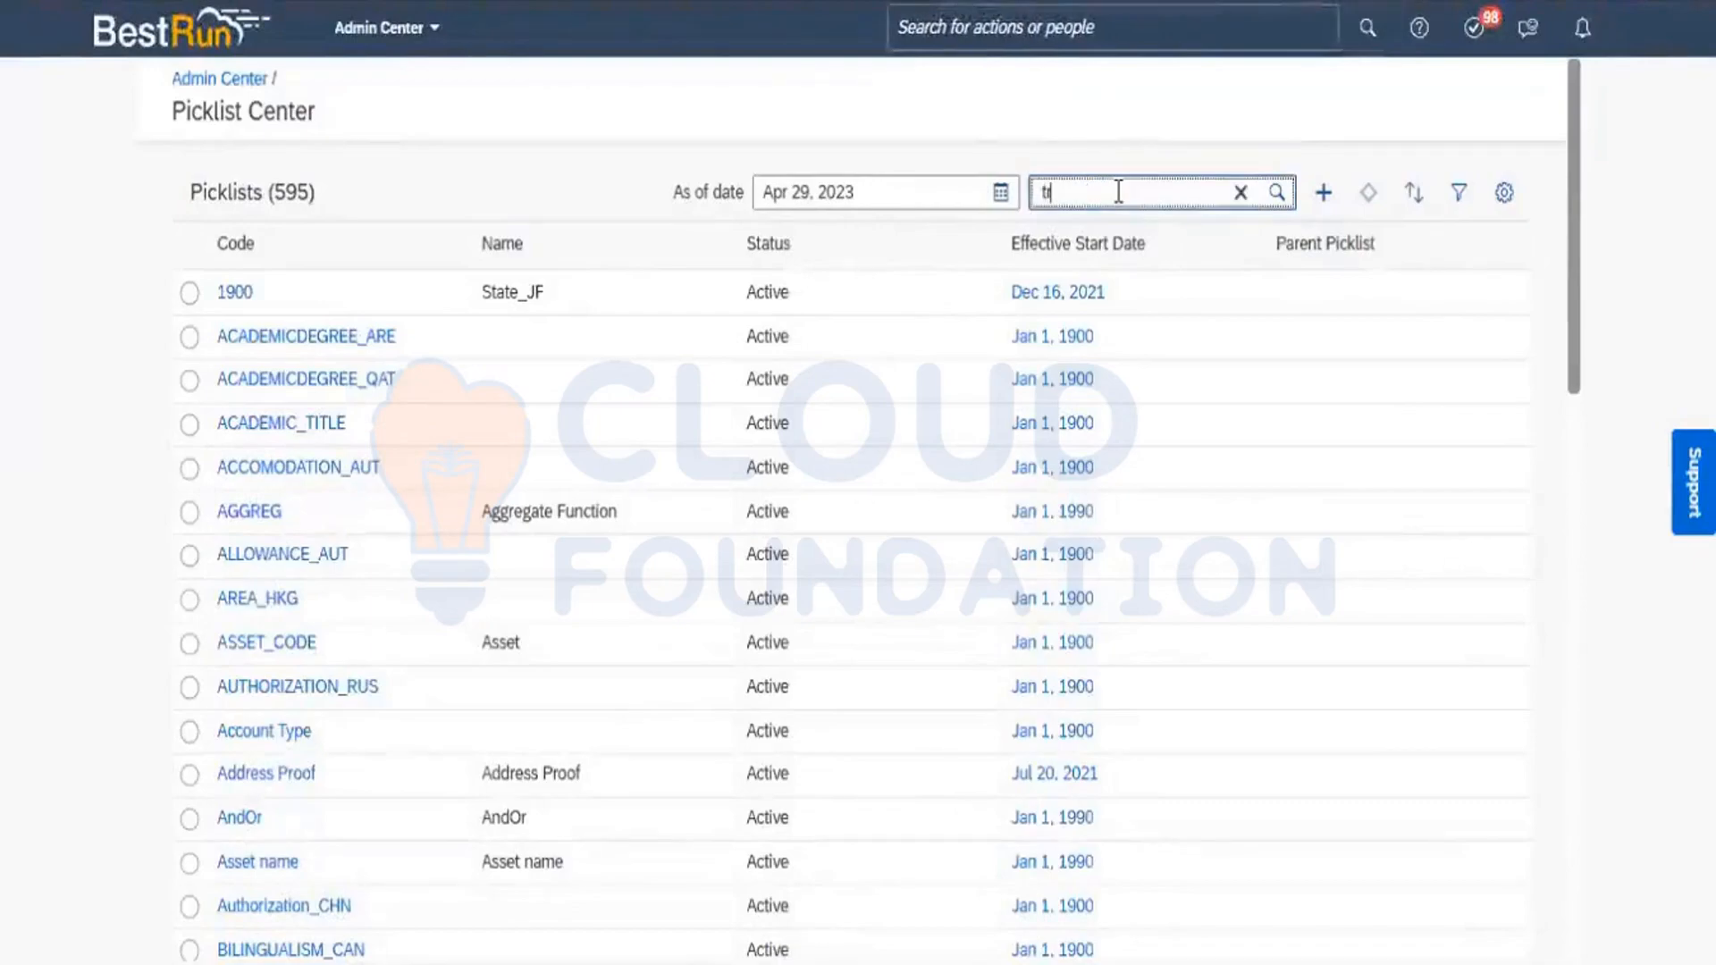
text(avel)
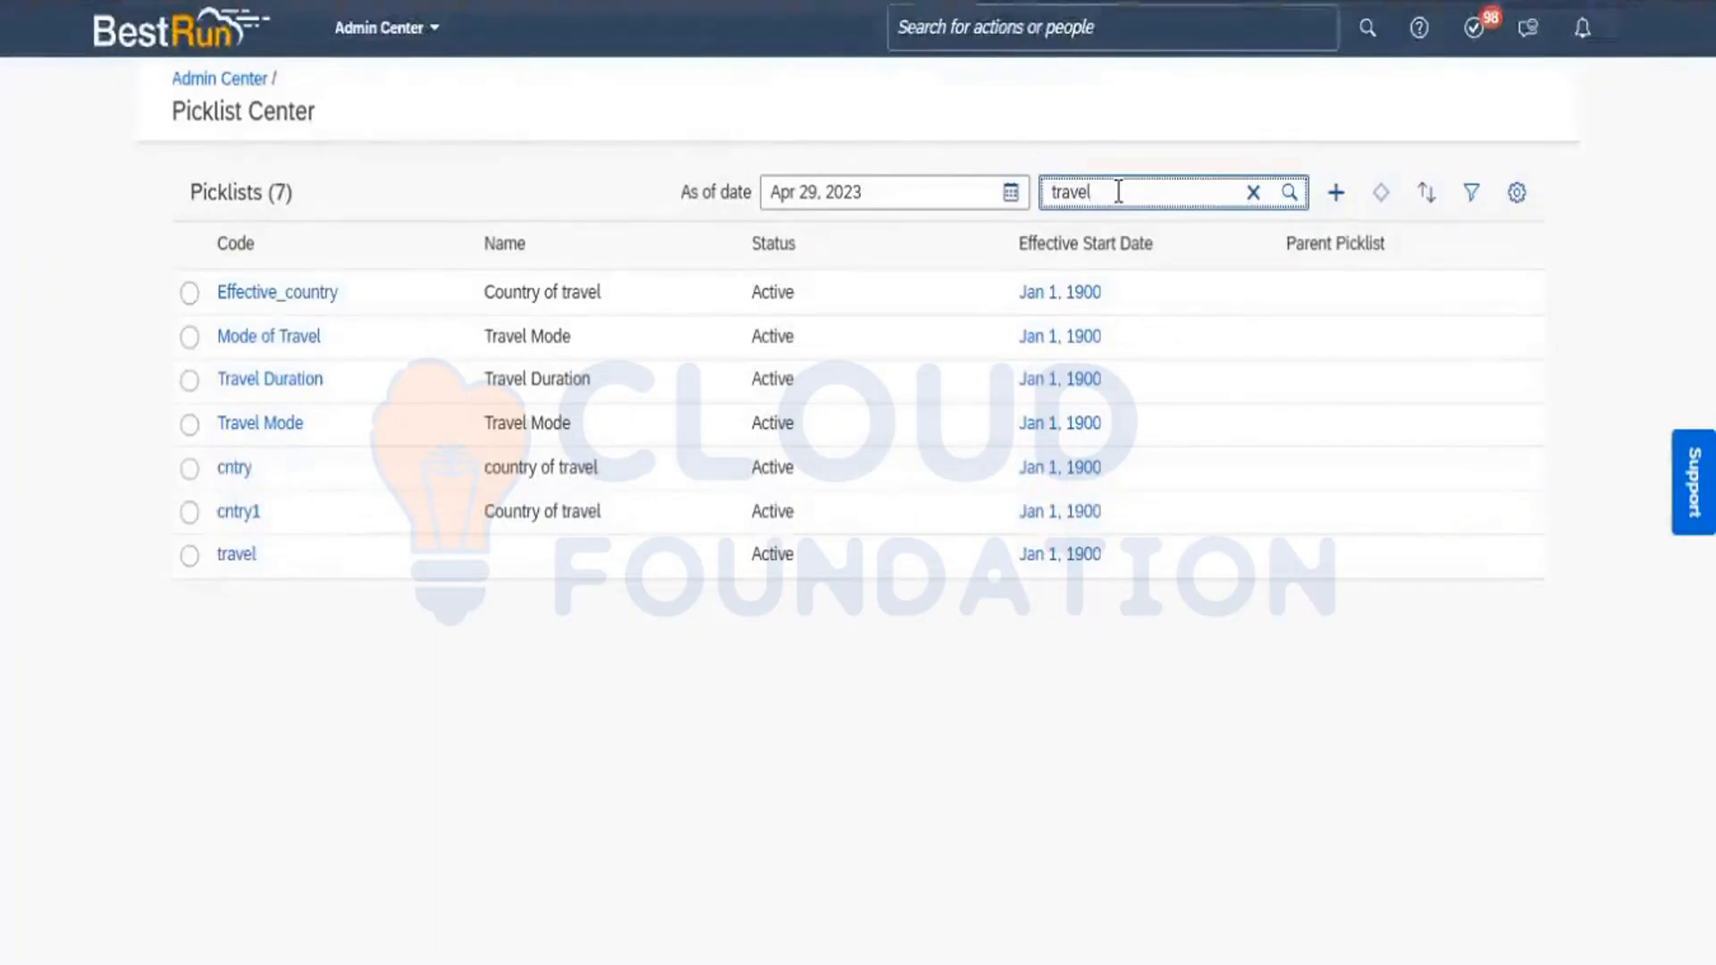
Open the active version of the picklist with code Travel Mode and copy its code
click(260, 435)
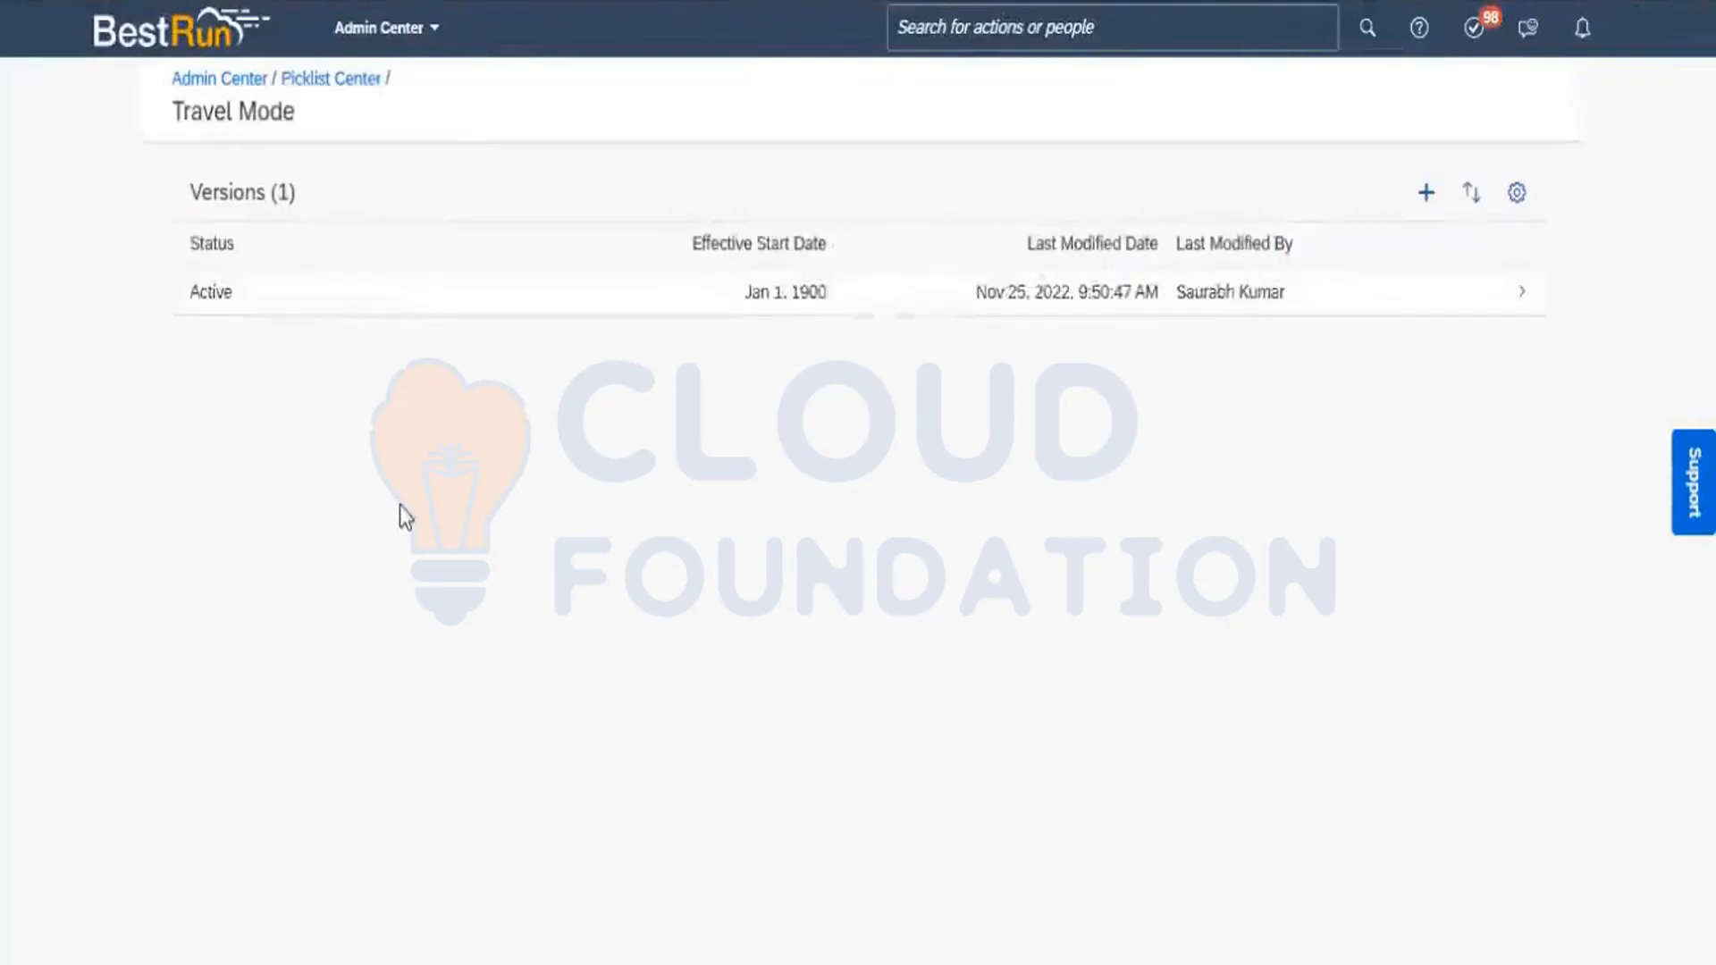
click(345, 316)
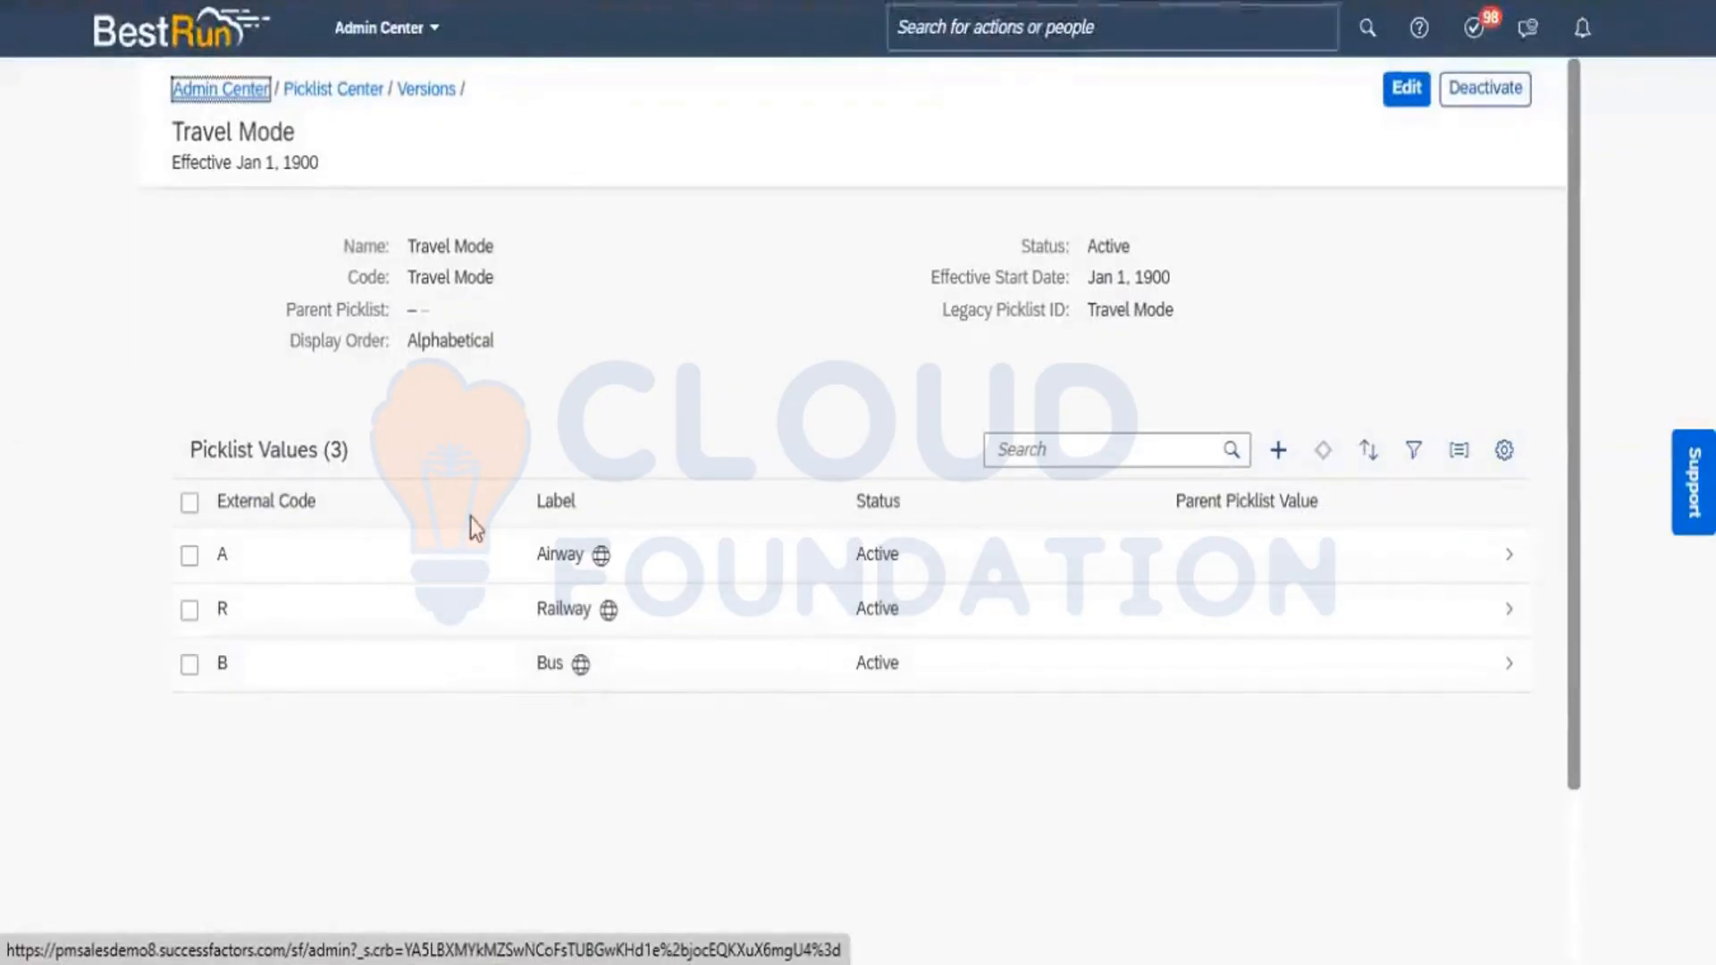
click(493, 281)
drag(493, 279, 407, 278)
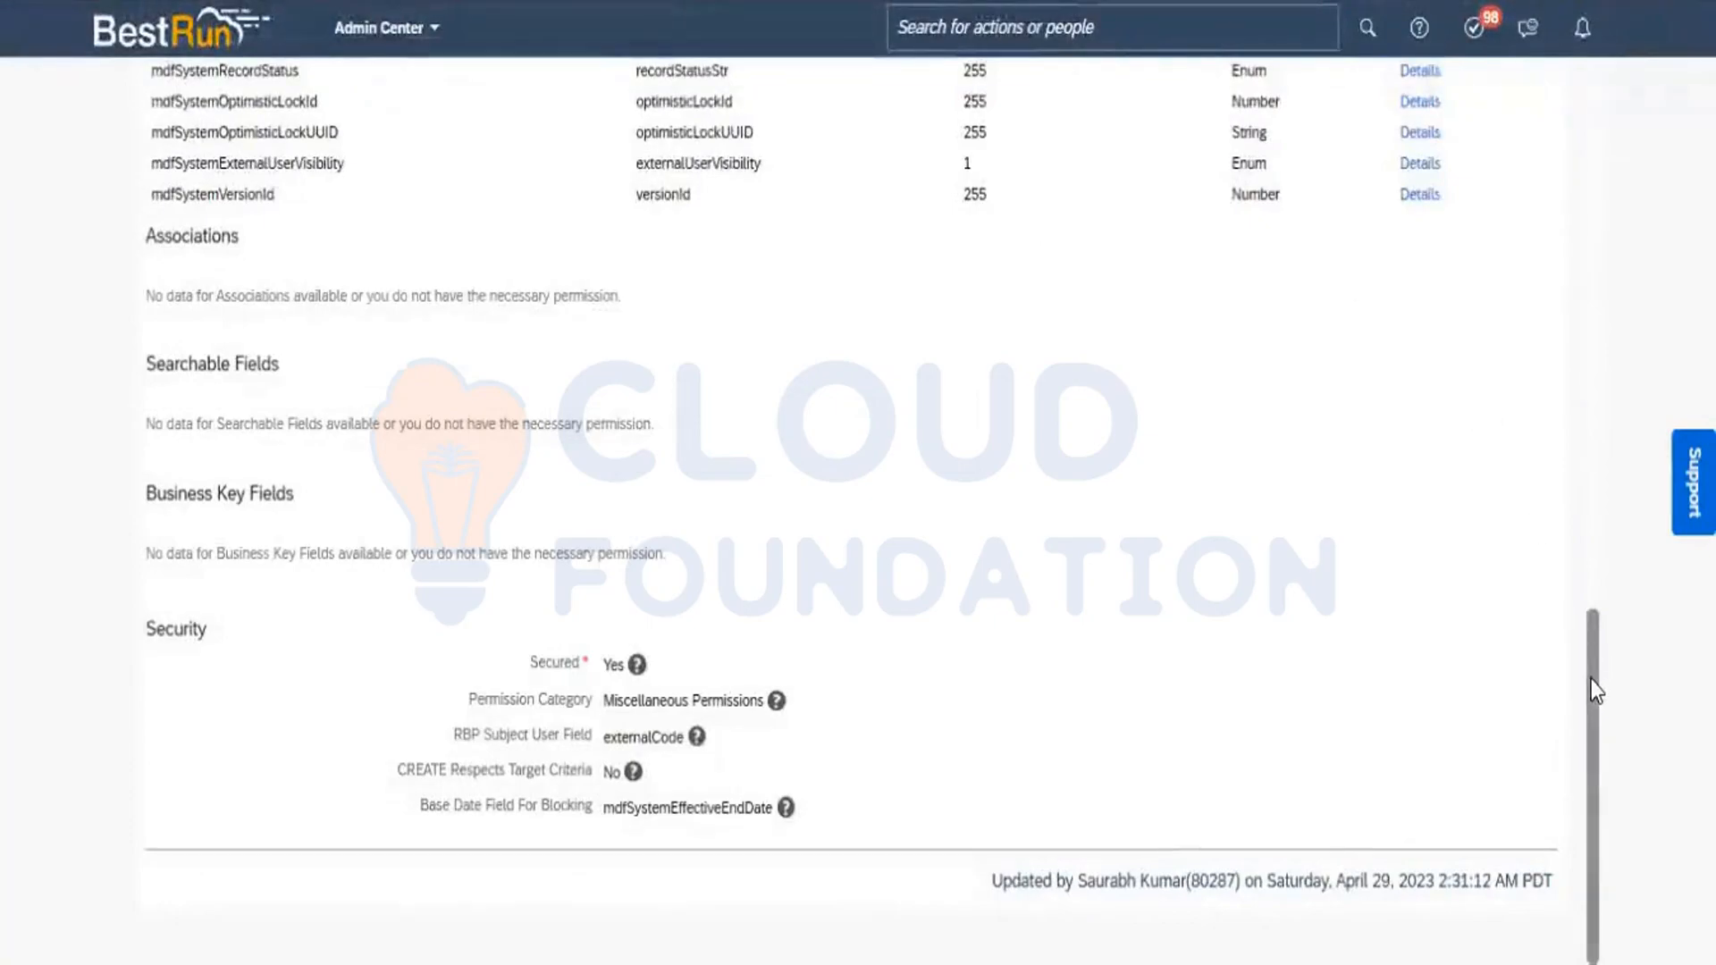
Start a correction of the Travel Management (TM) object definition
drag(1591, 679, 1560, 139)
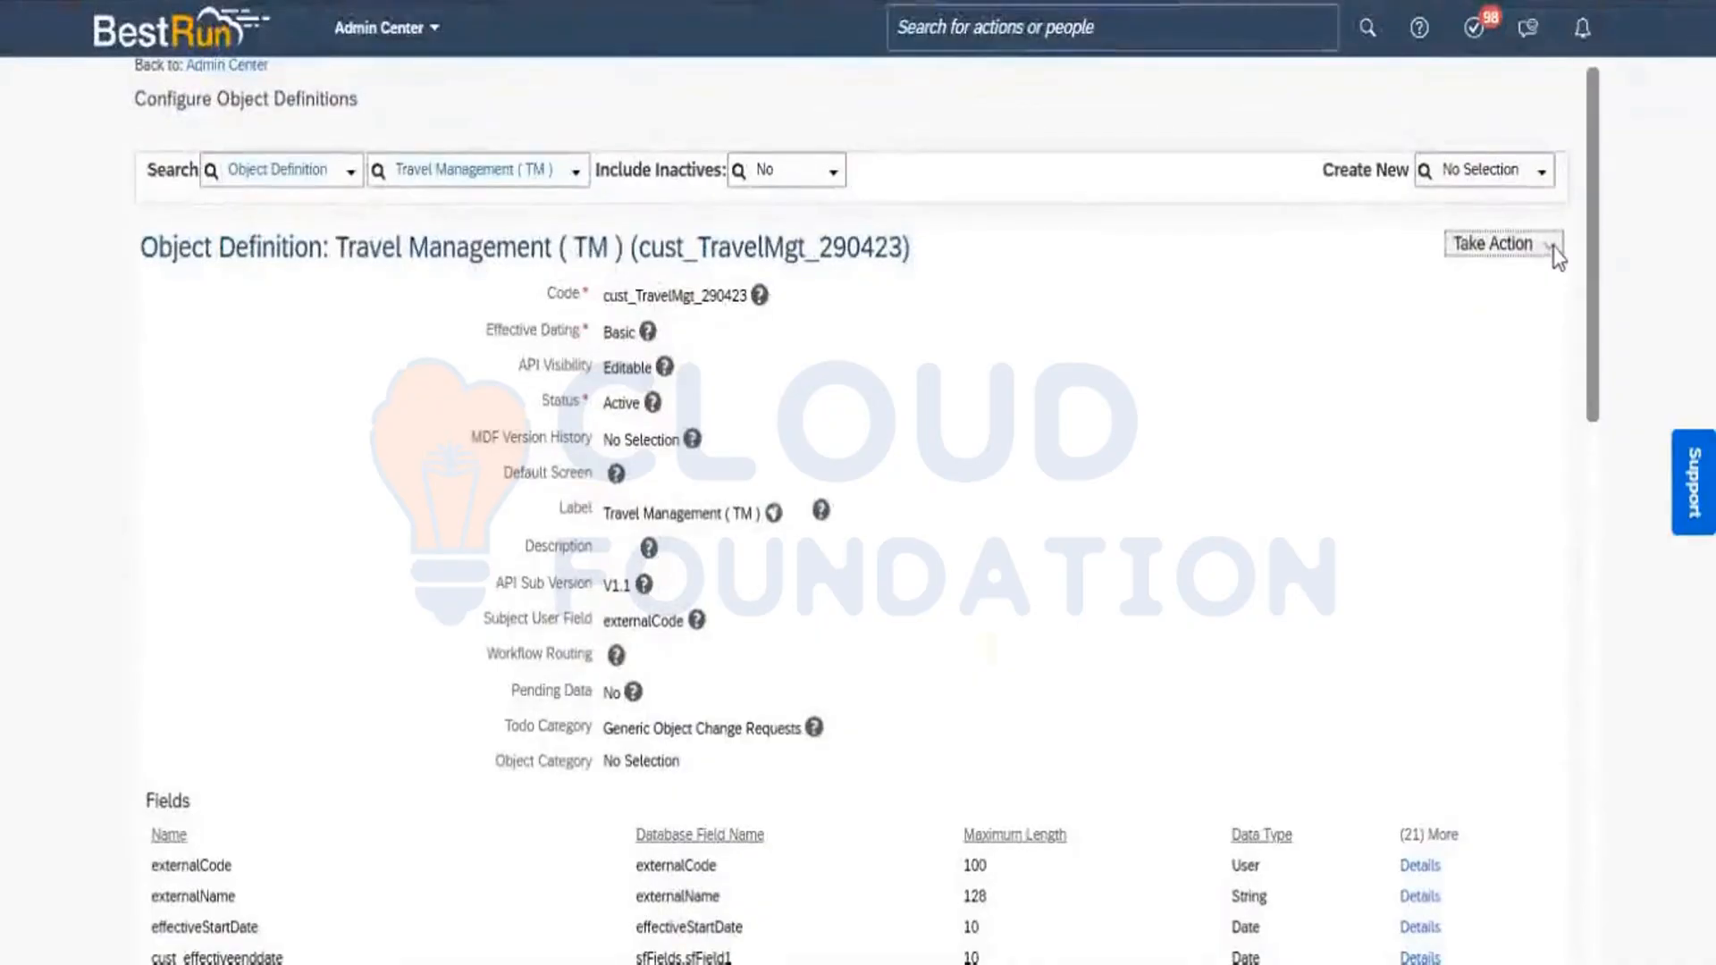
click(1514, 245)
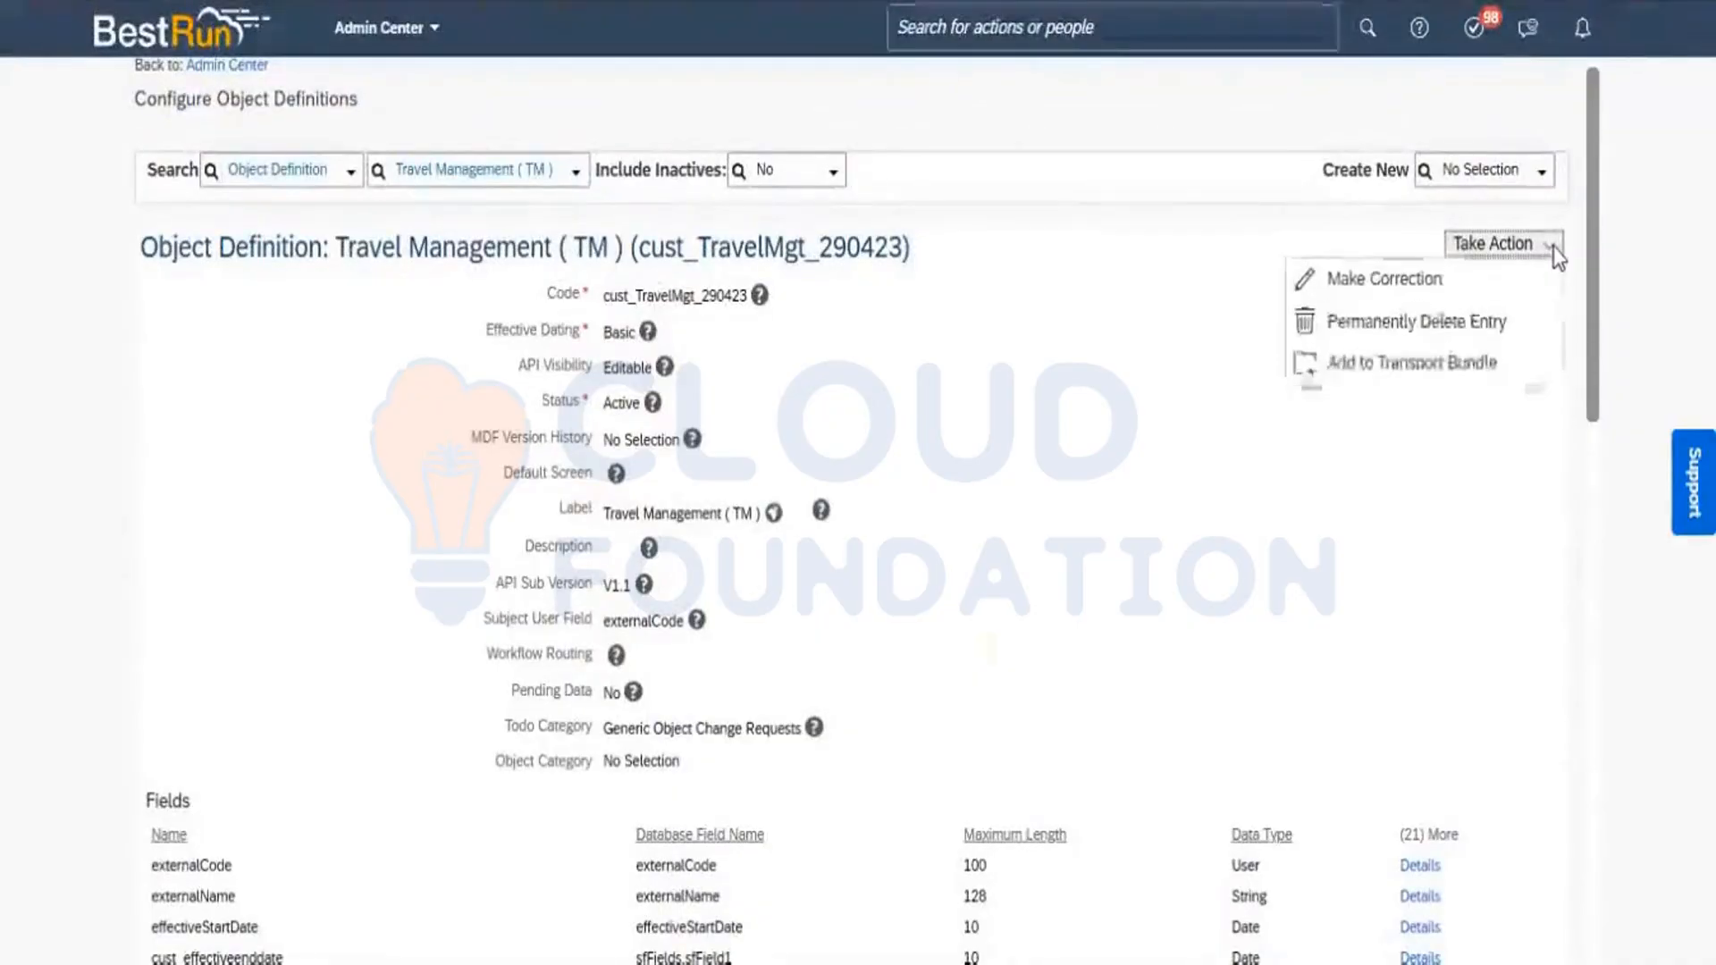
click(1481, 282)
Open the details of the cust_travelmode field and set its data type to Picklist
drag(1592, 199, 1612, 410)
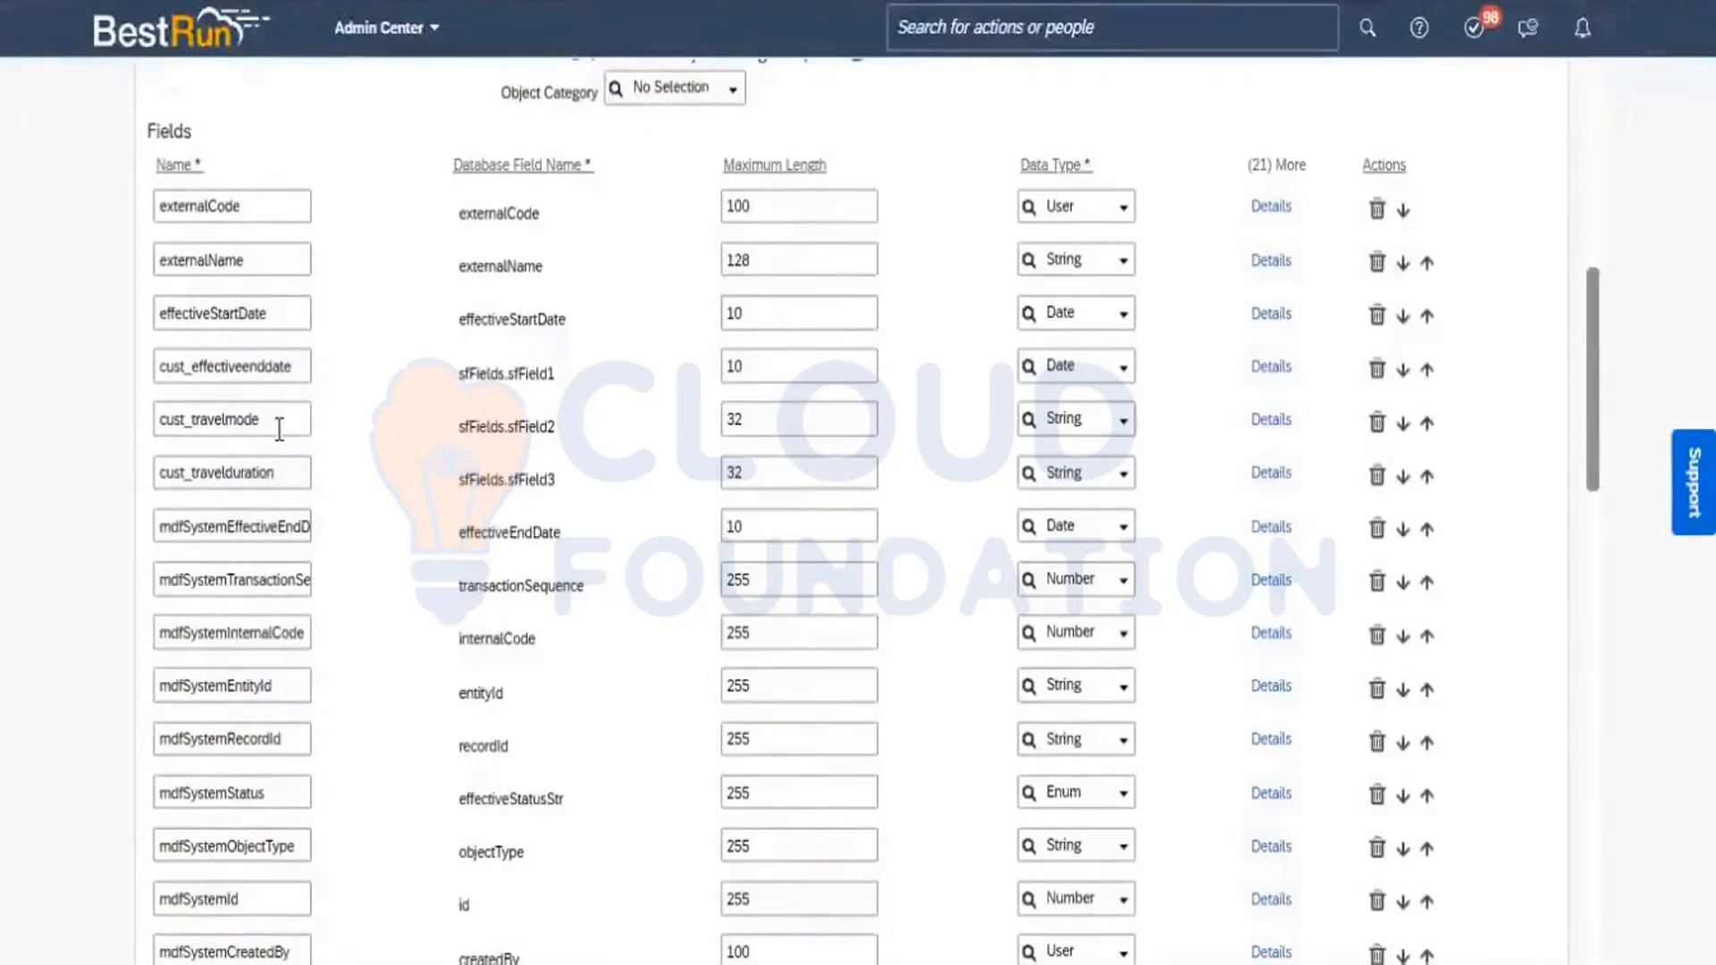
click(1262, 425)
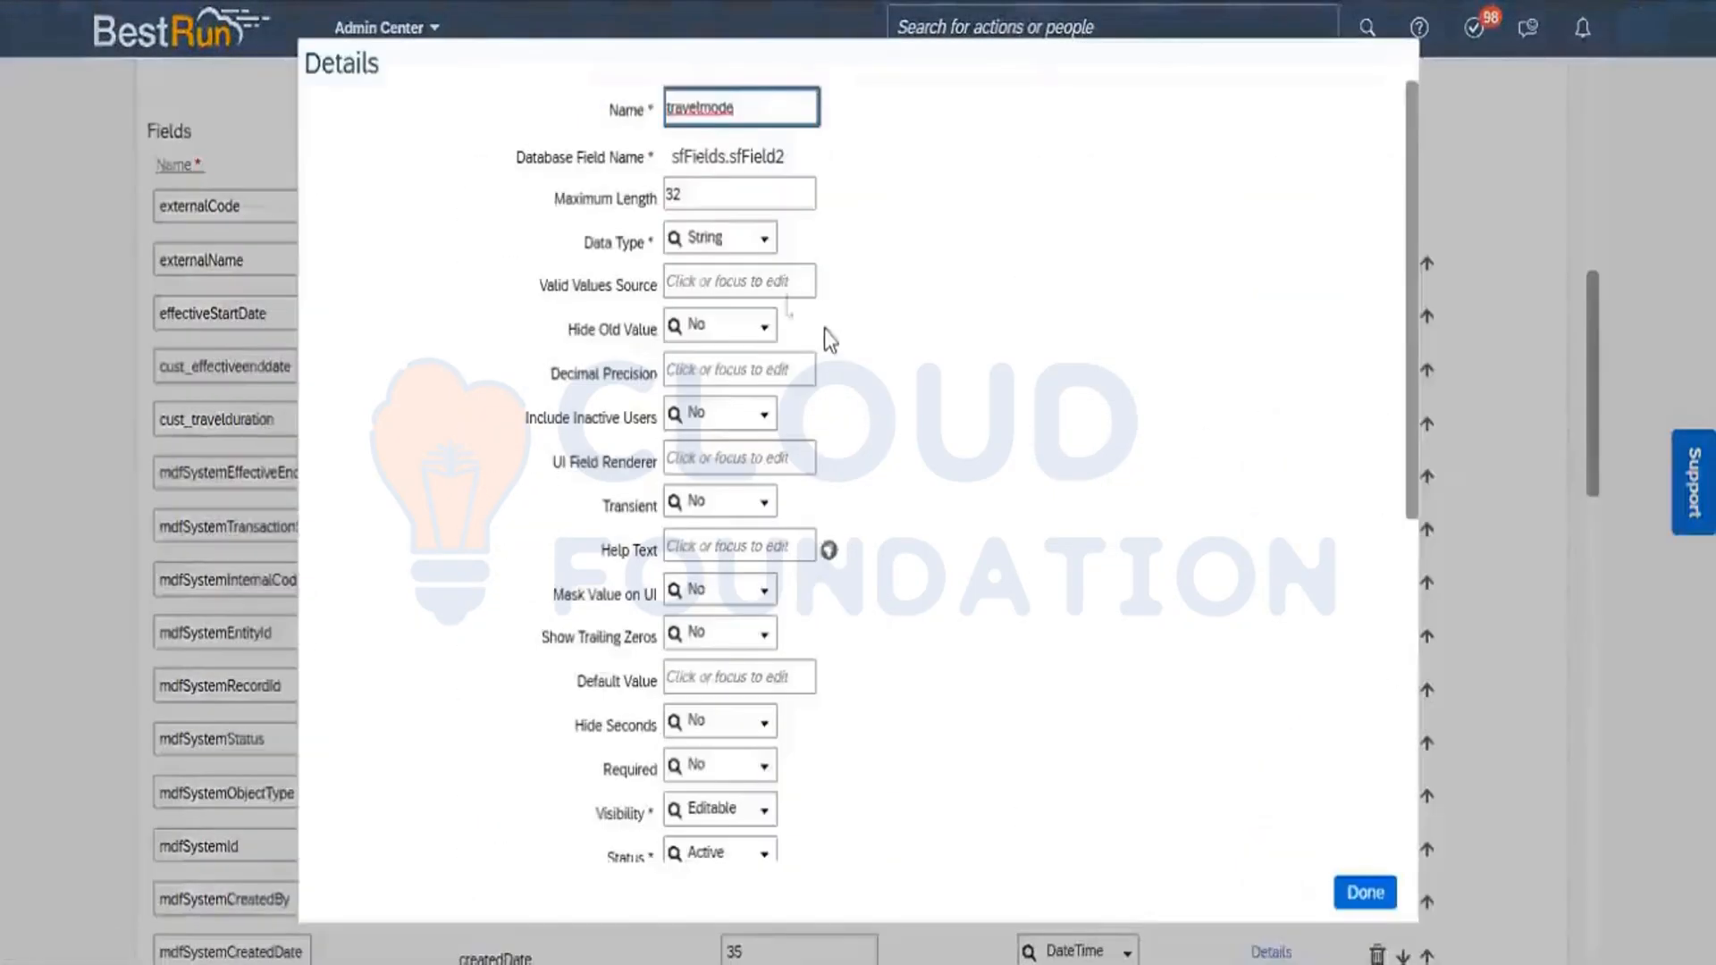
click(763, 241)
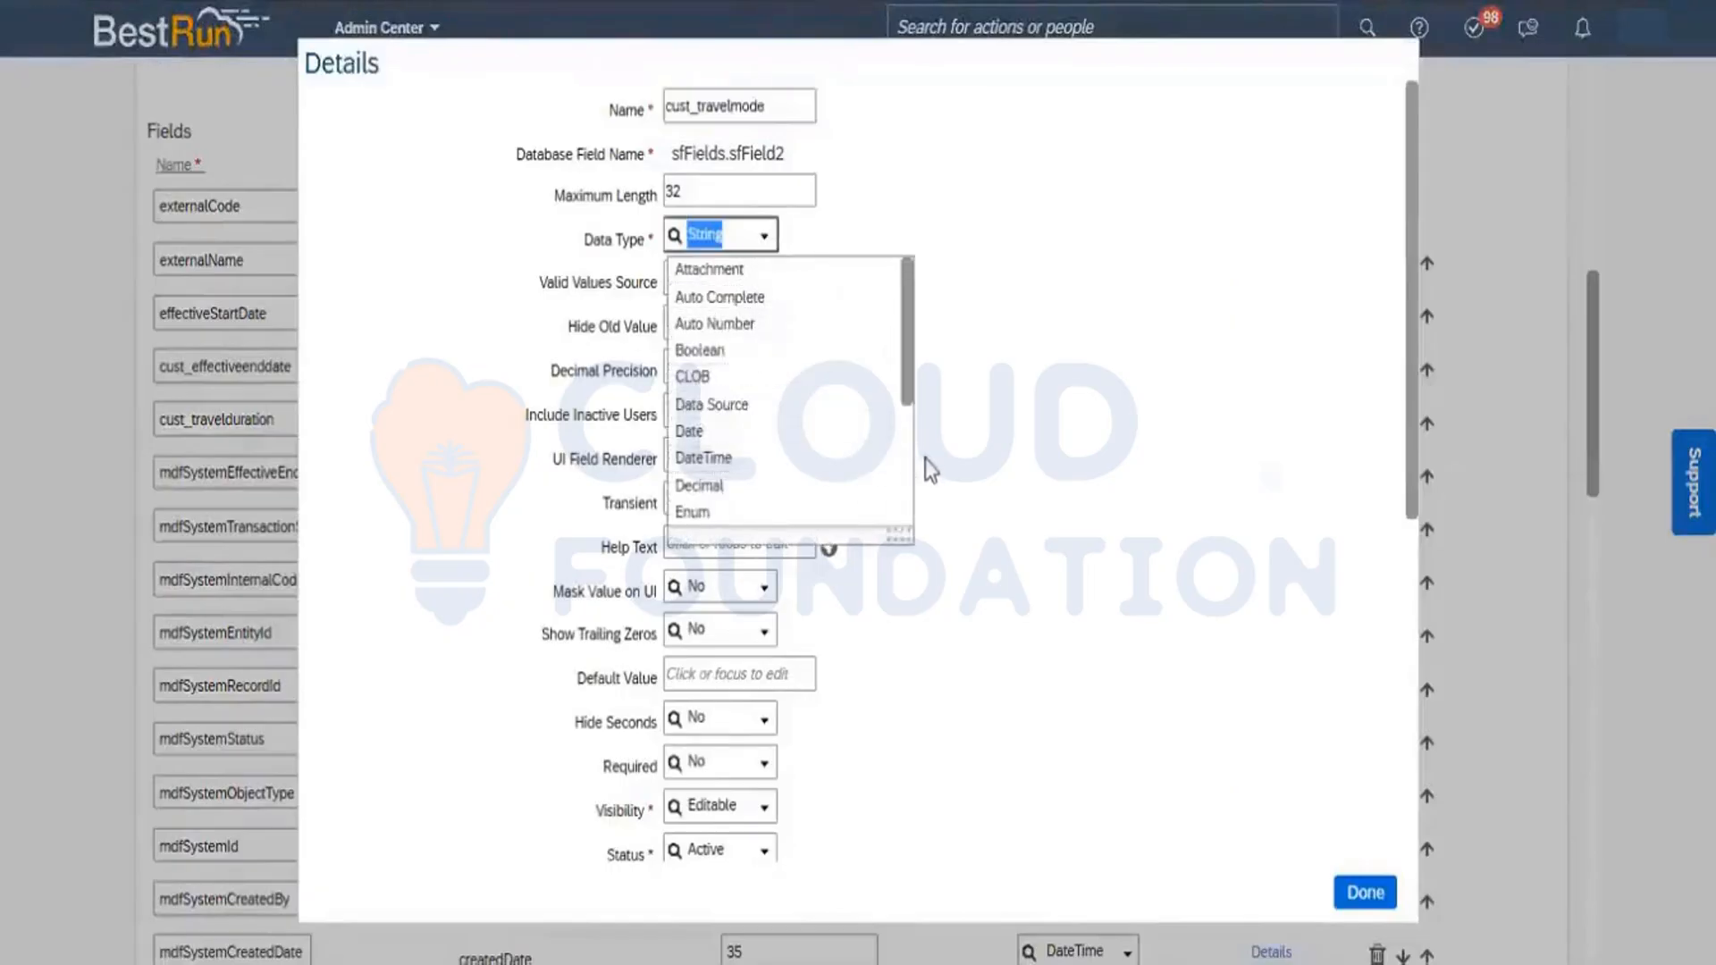
scroll(908, 482, down, 3)
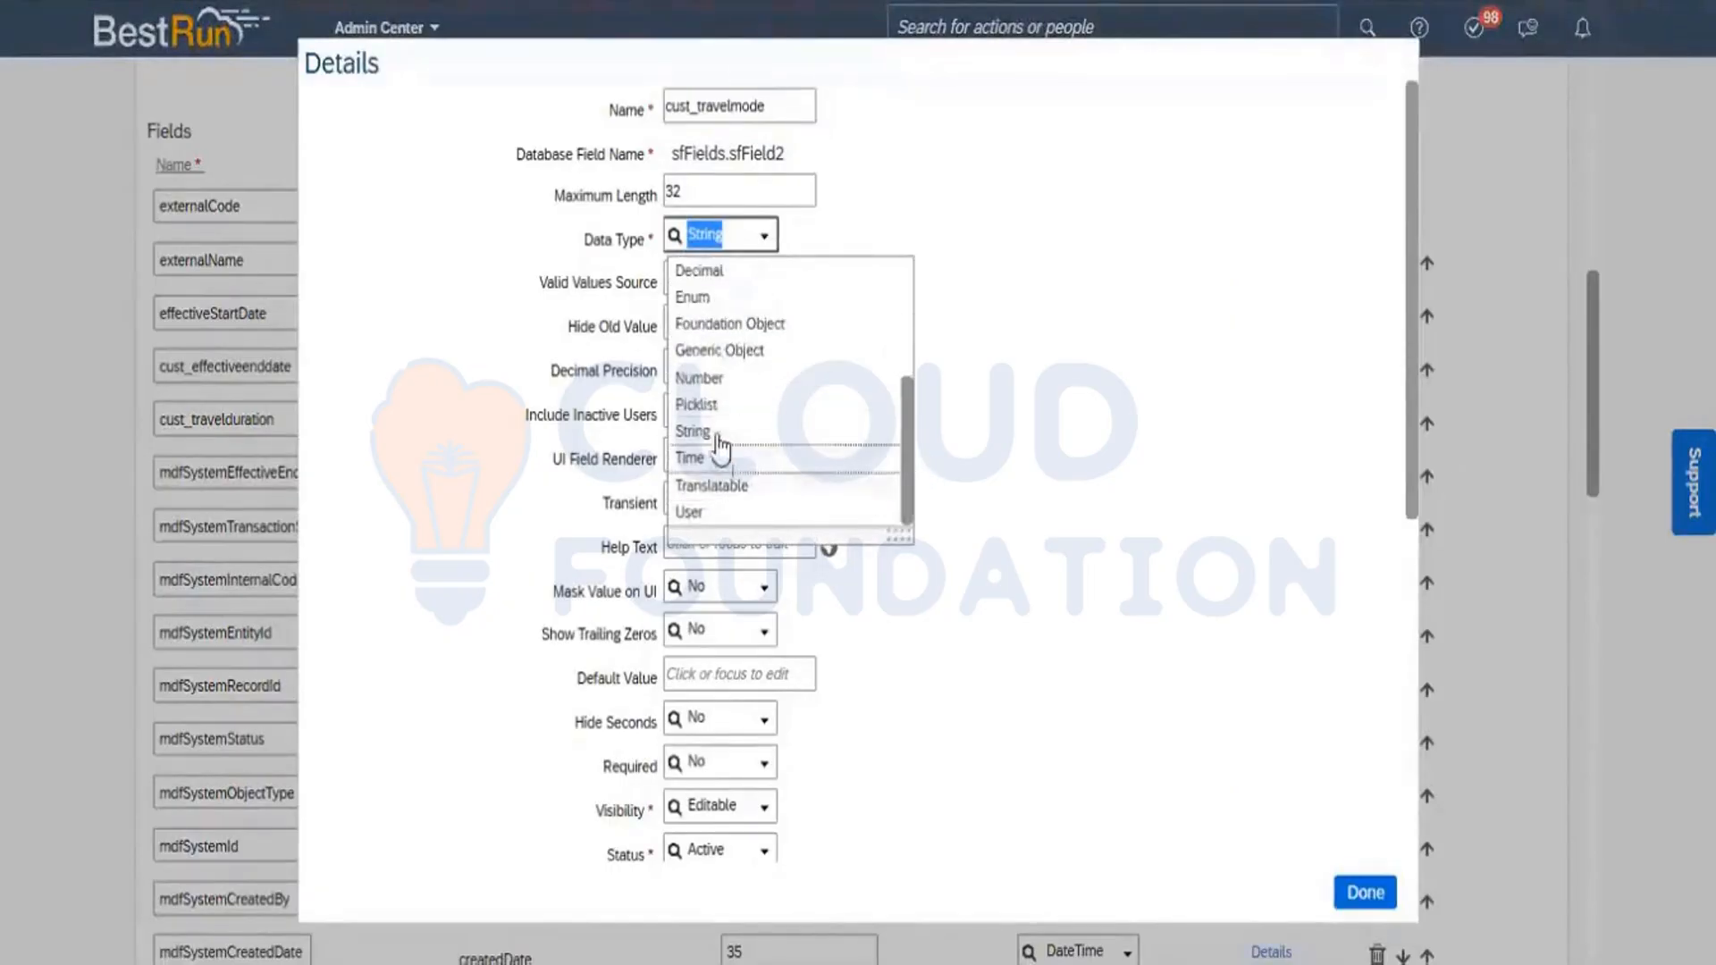
click(823, 424)
text(Picklist)
Set the Valid Values Source of cust_travelmode to Travel Mode and finish editing the field details
click(704, 277)
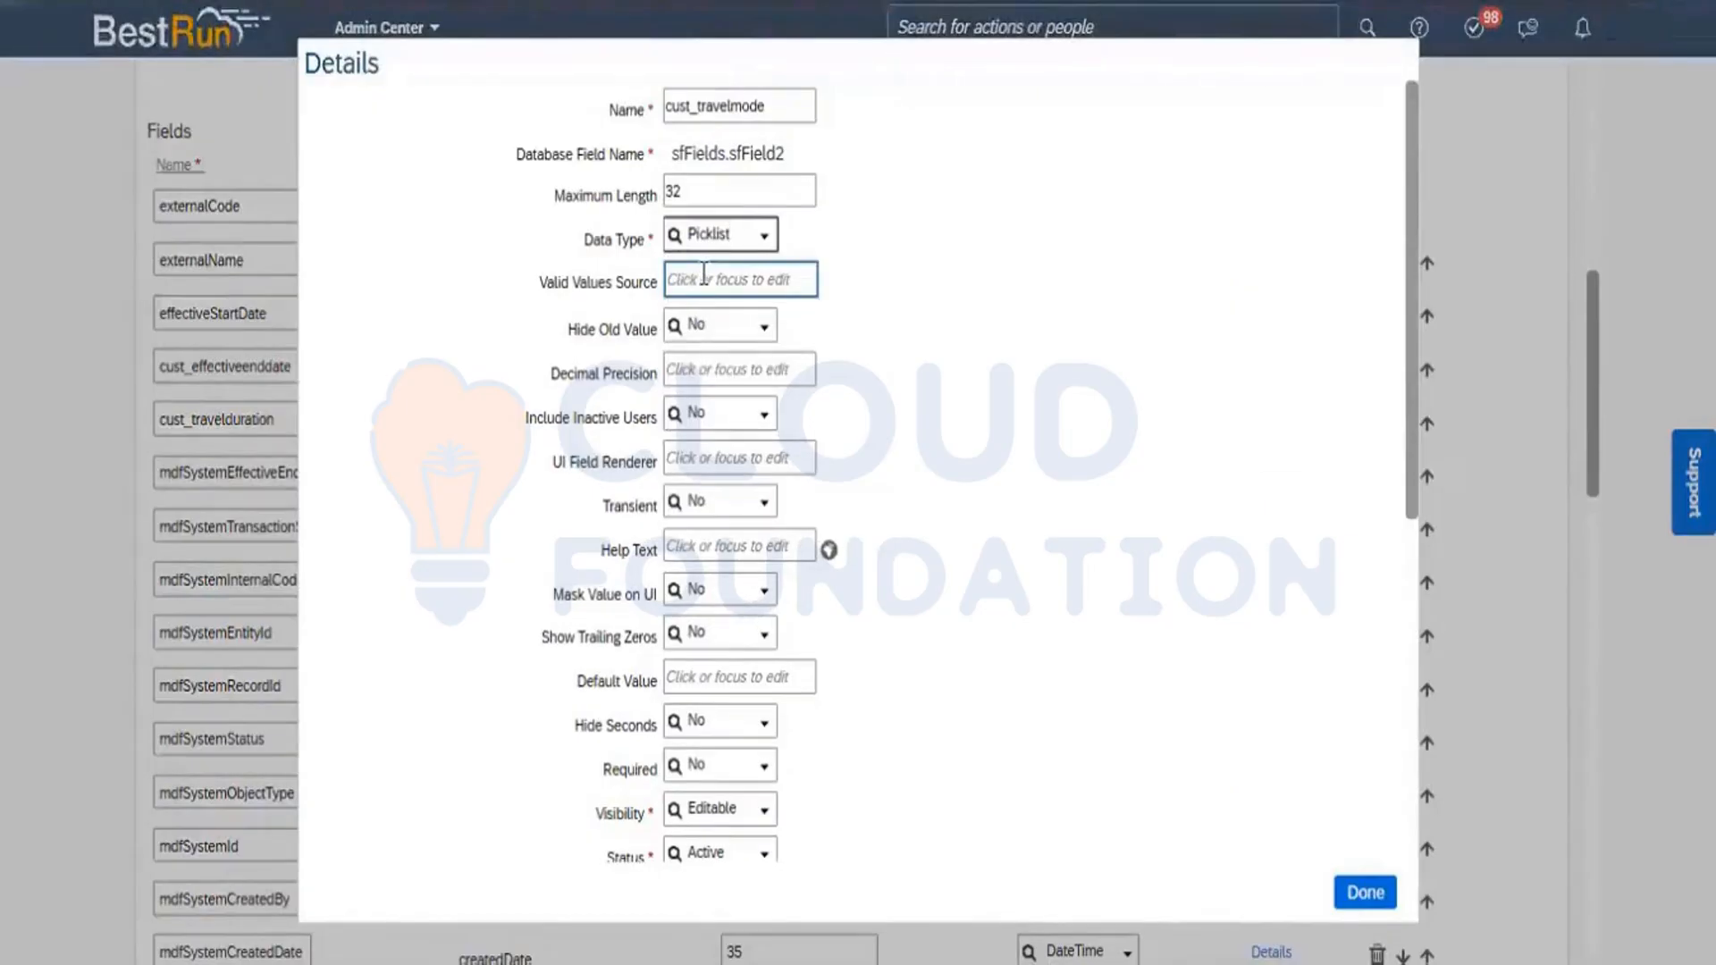
text(Travel Mode)
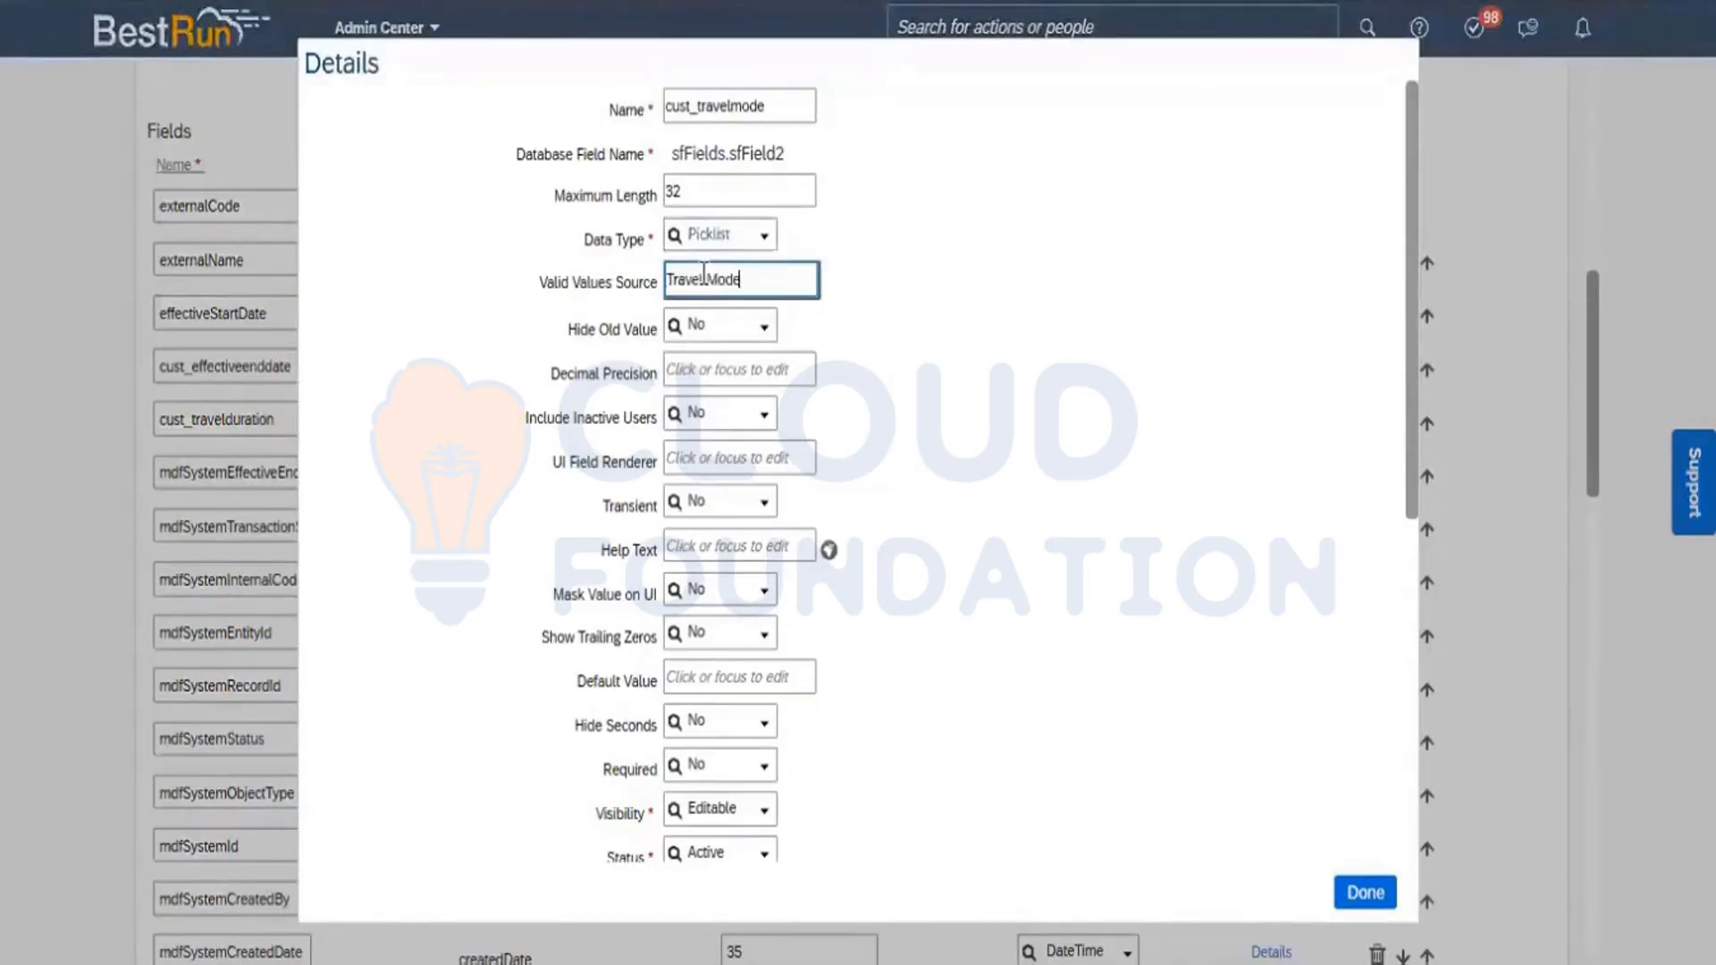
key(Return)
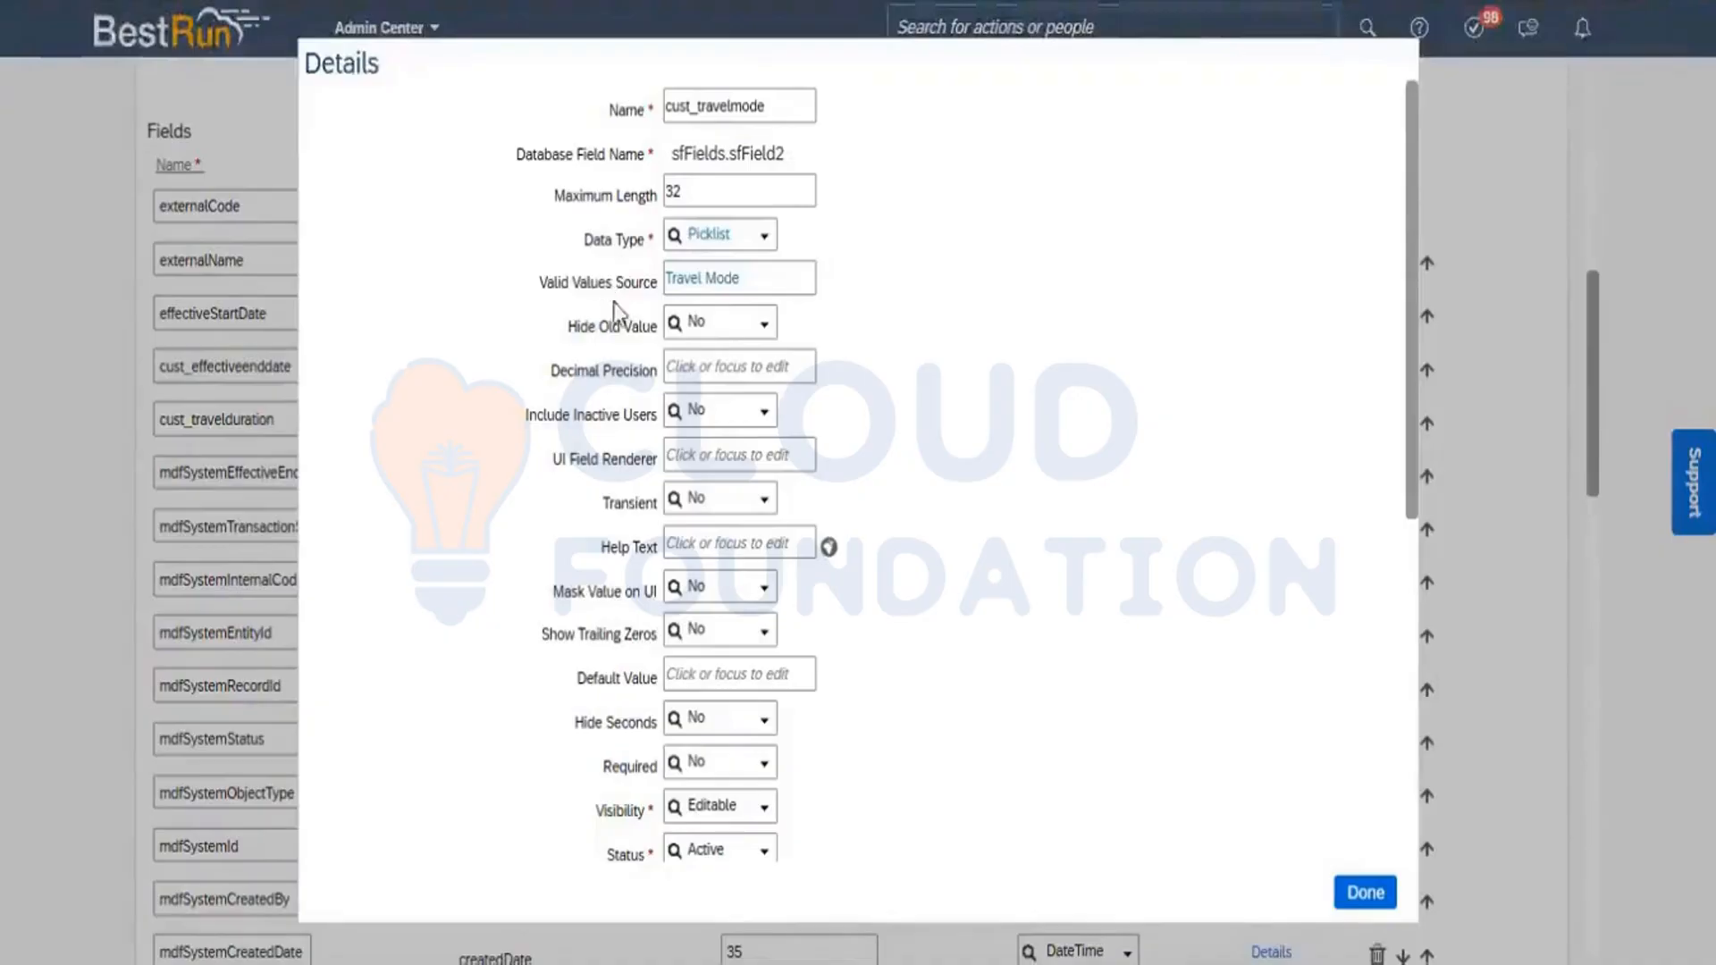
click(699, 286)
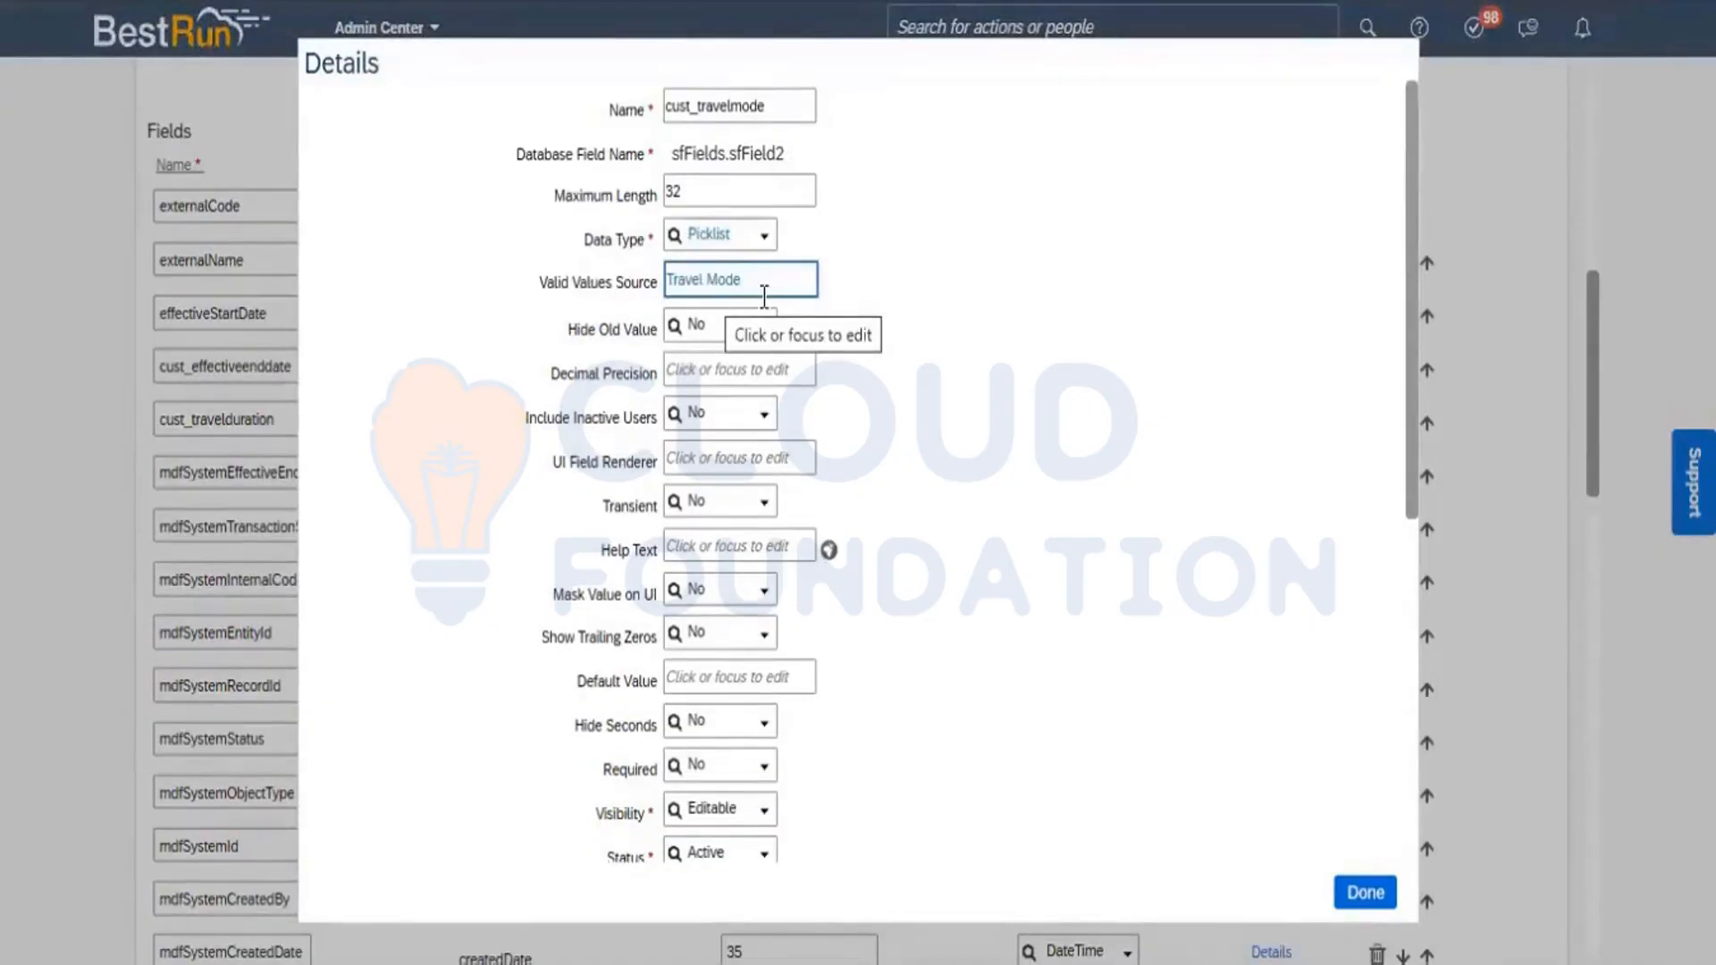
click(1358, 797)
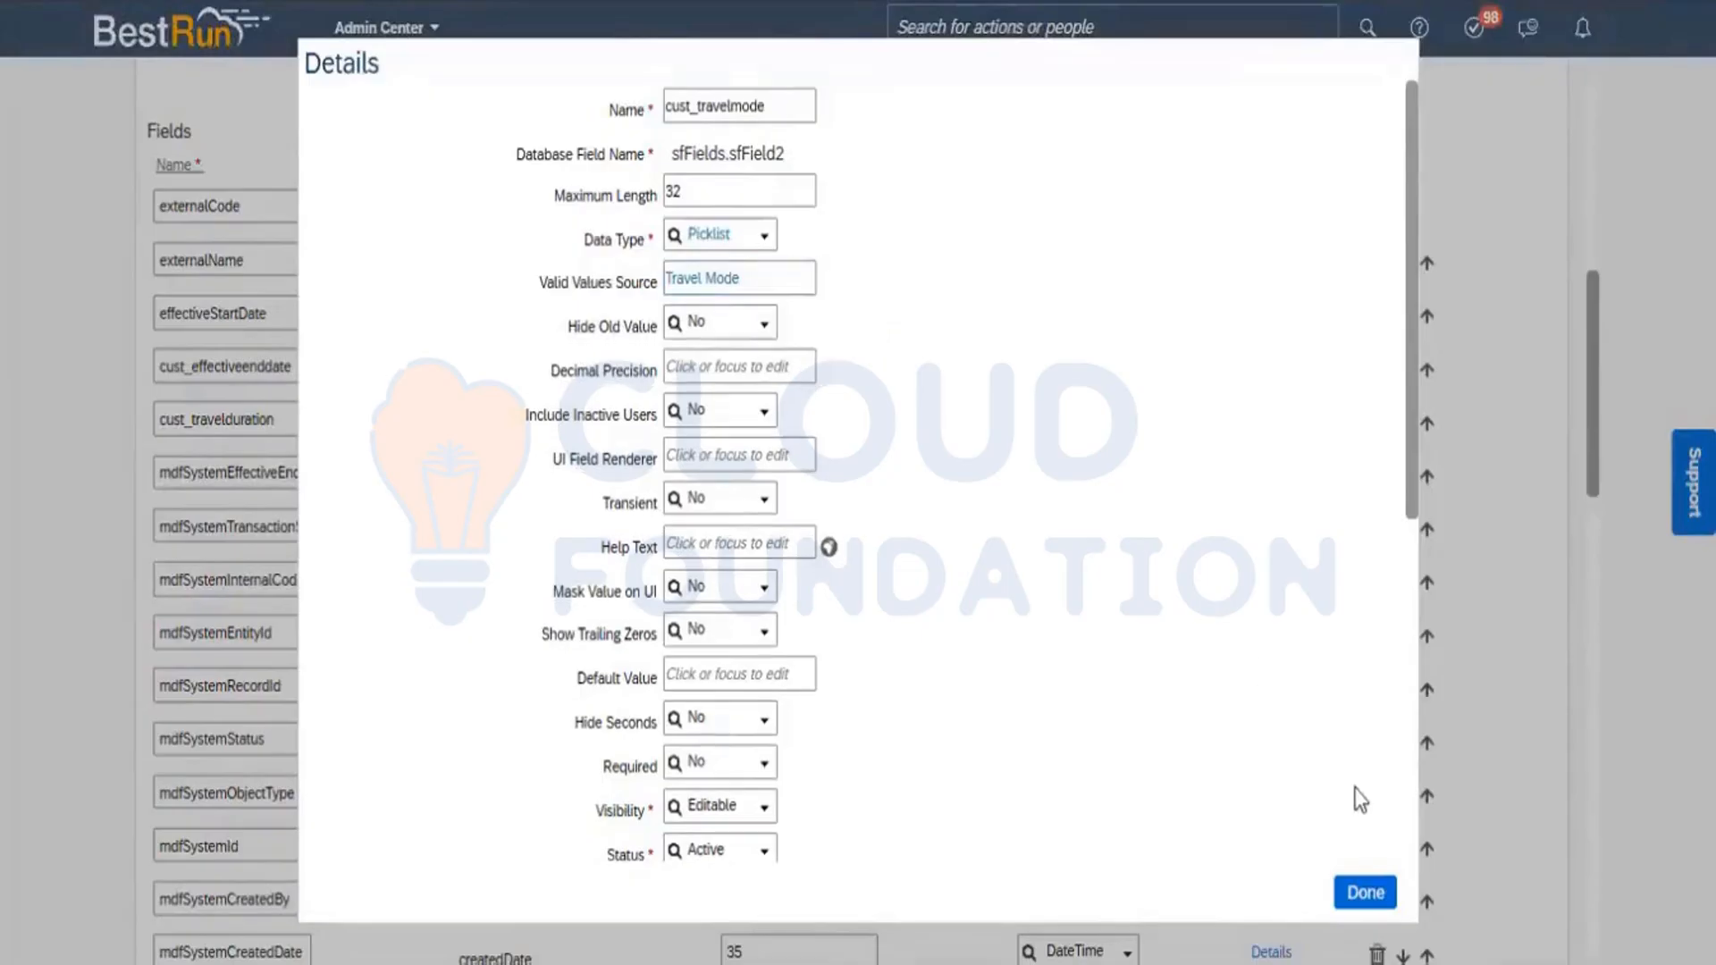
click(1364, 892)
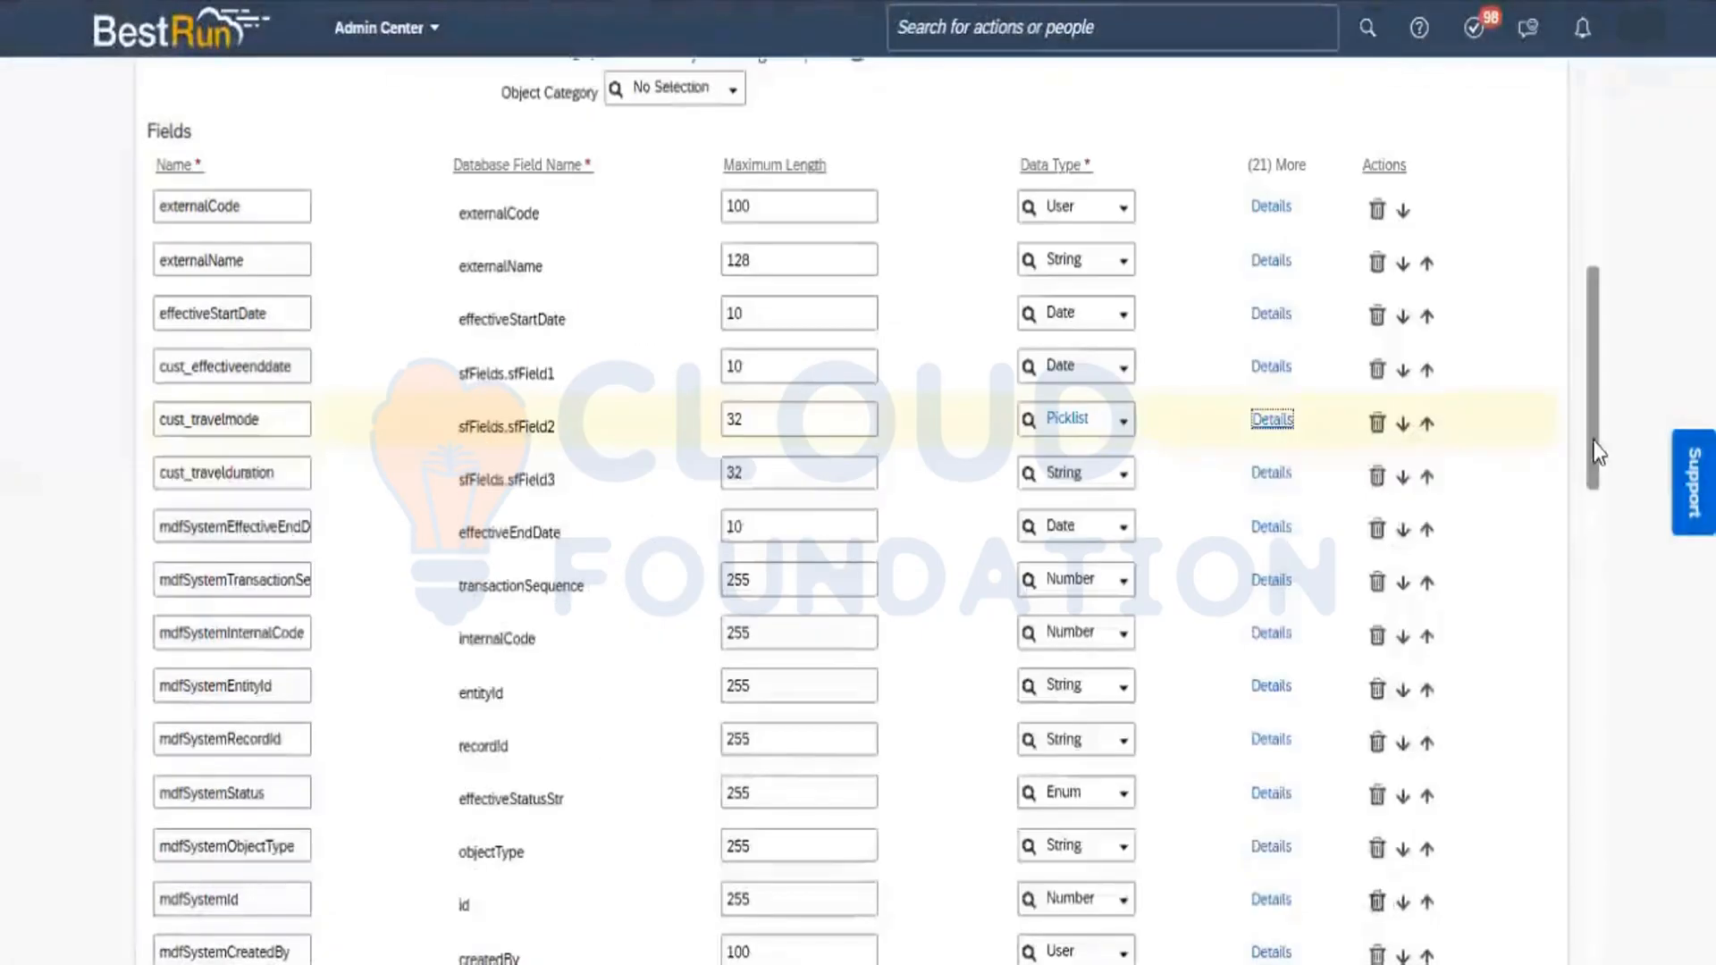
Save the Travel Management object definition and confirm the data type change of cust_travelmode
drag(1590, 436, 1614, 924)
click(1519, 880)
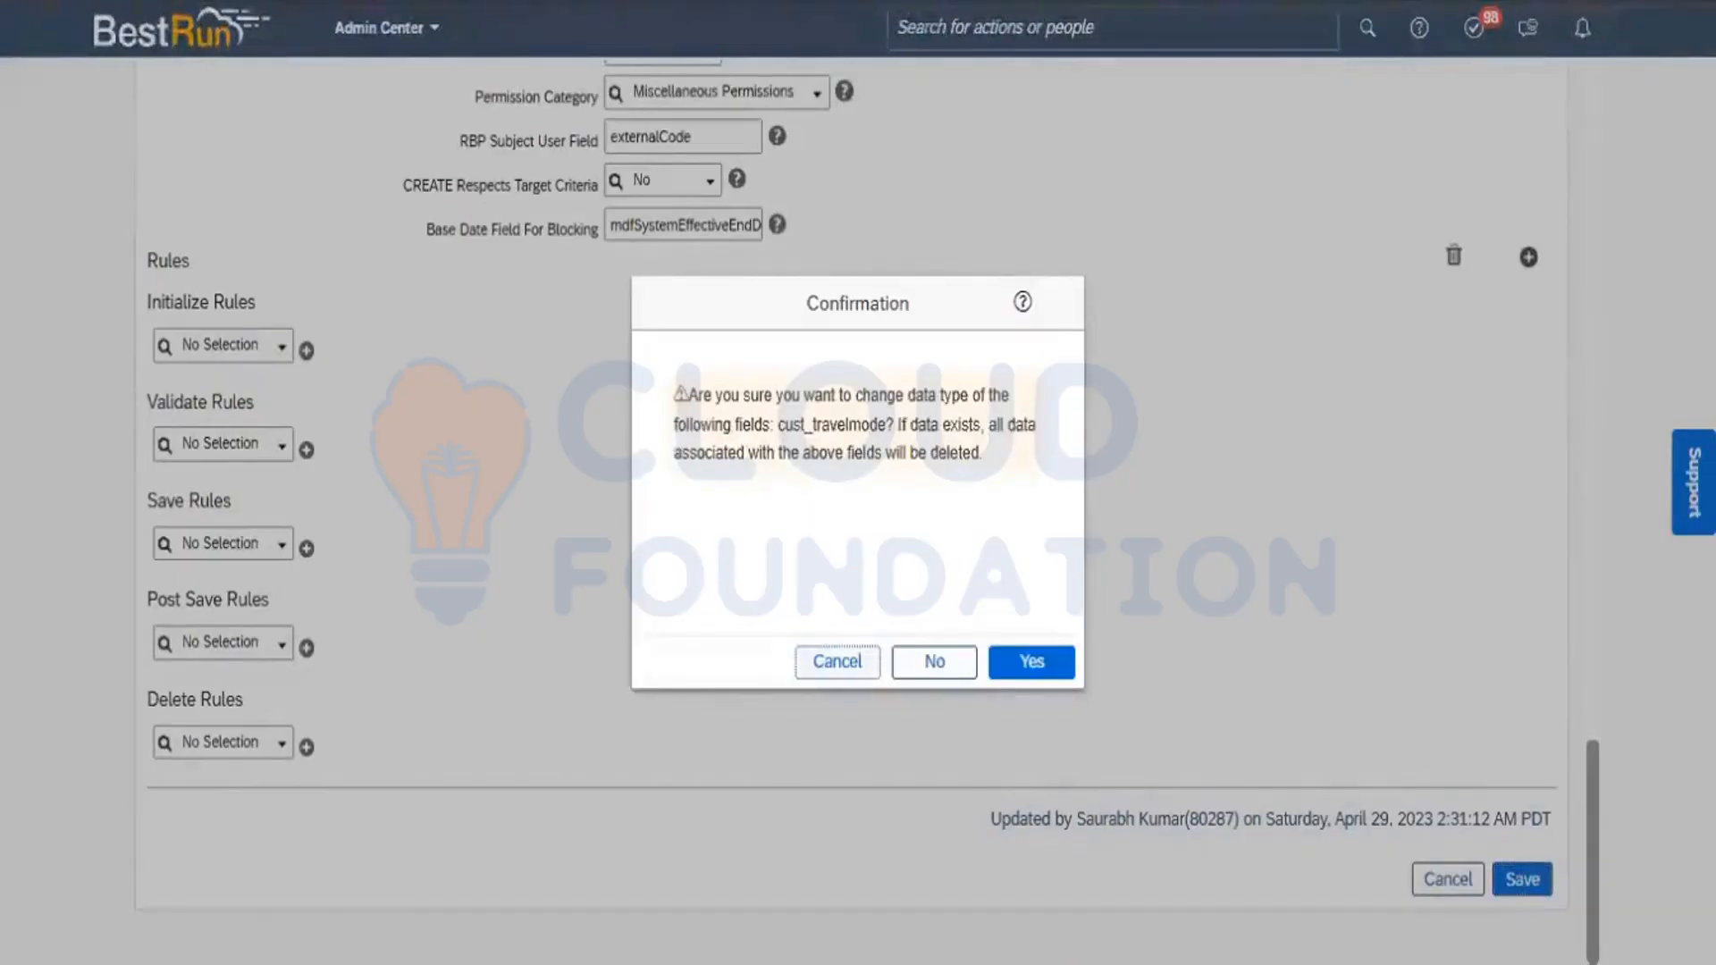
click(1026, 670)
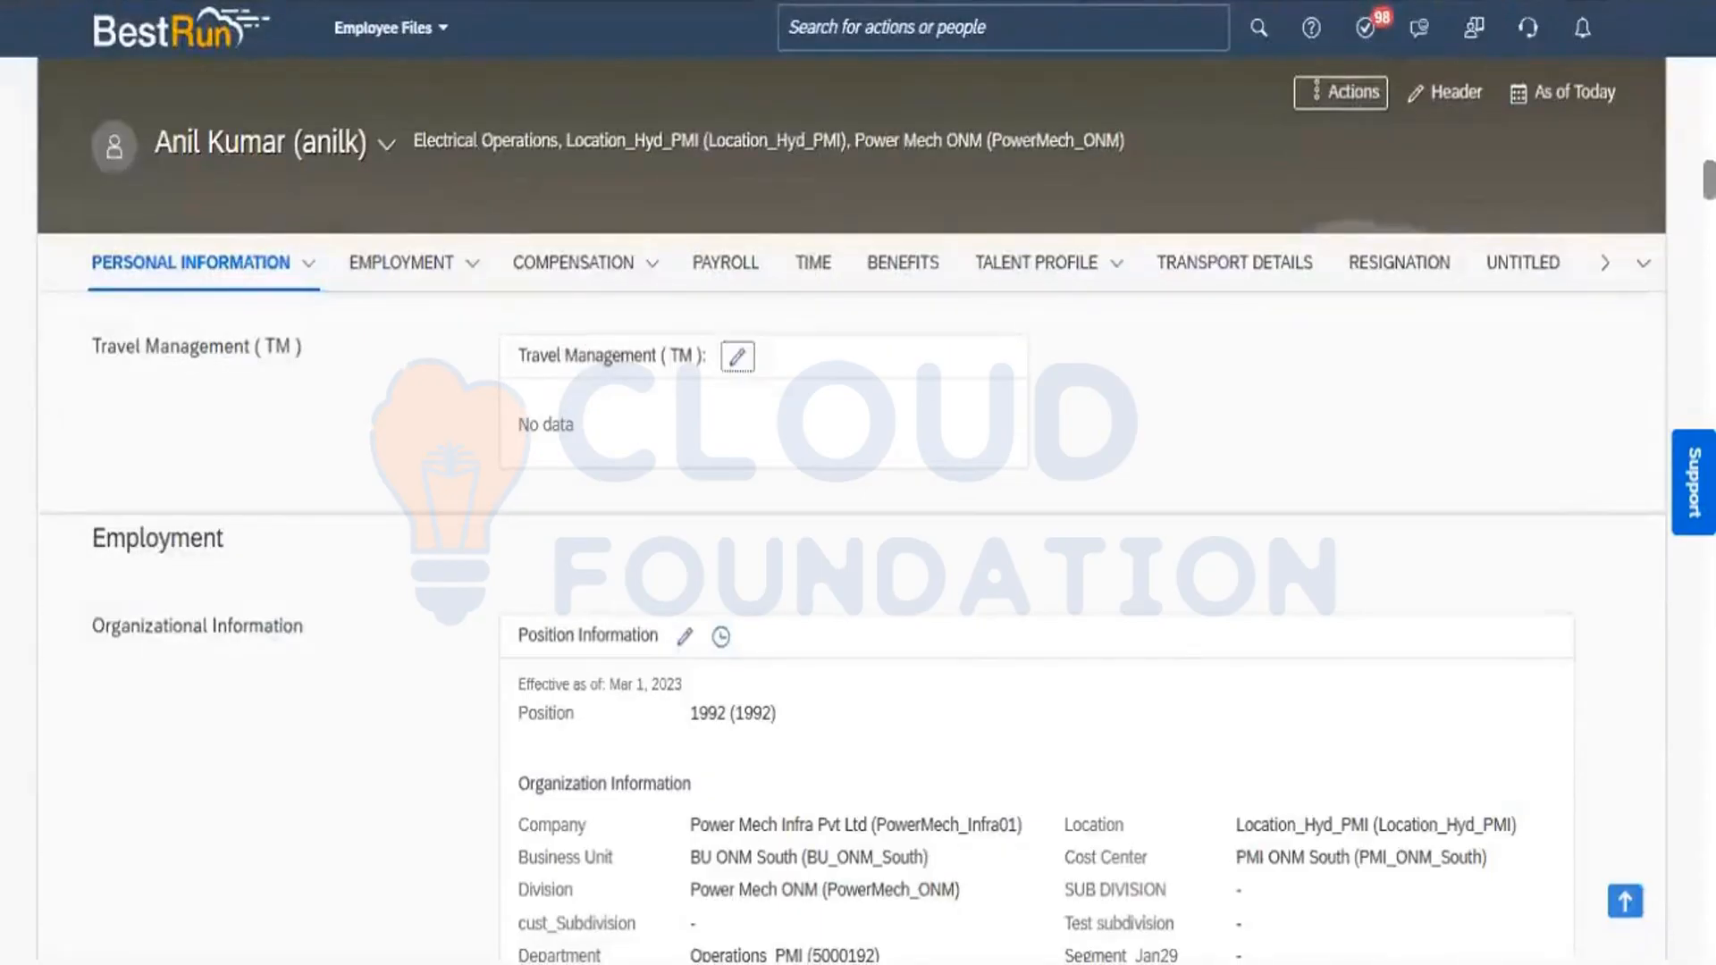
Reload the employee's profile and go to the Travel Management (TM) section under Personal Information
key(F5)
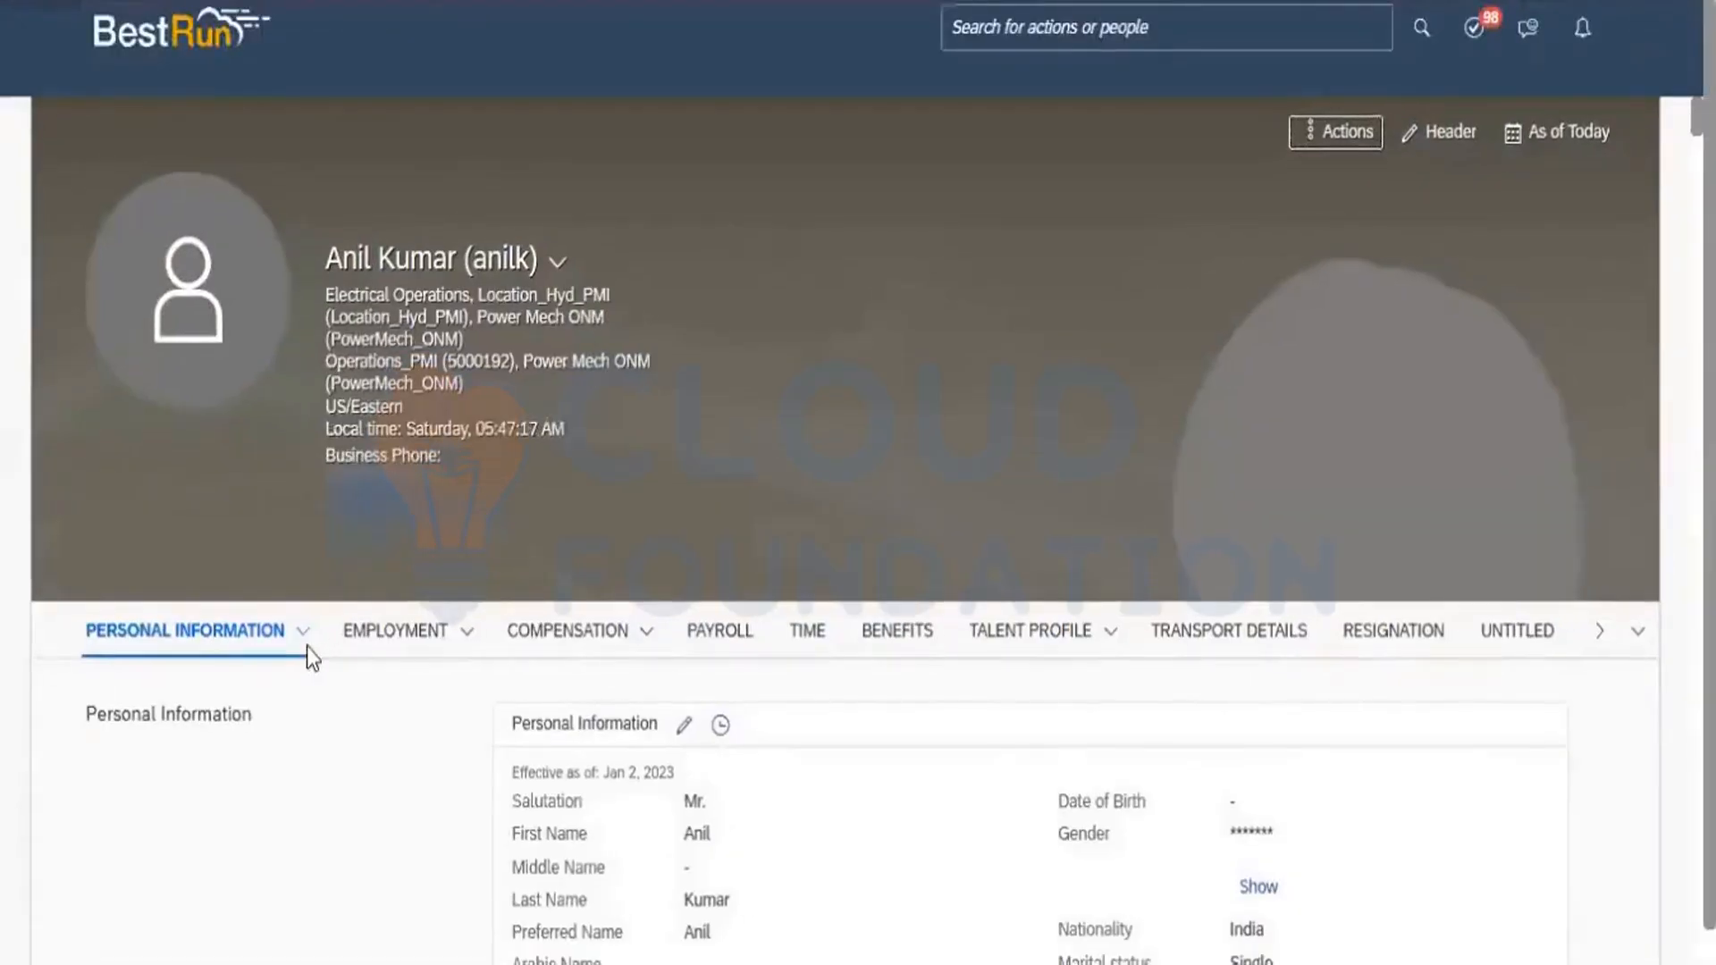
click(307, 594)
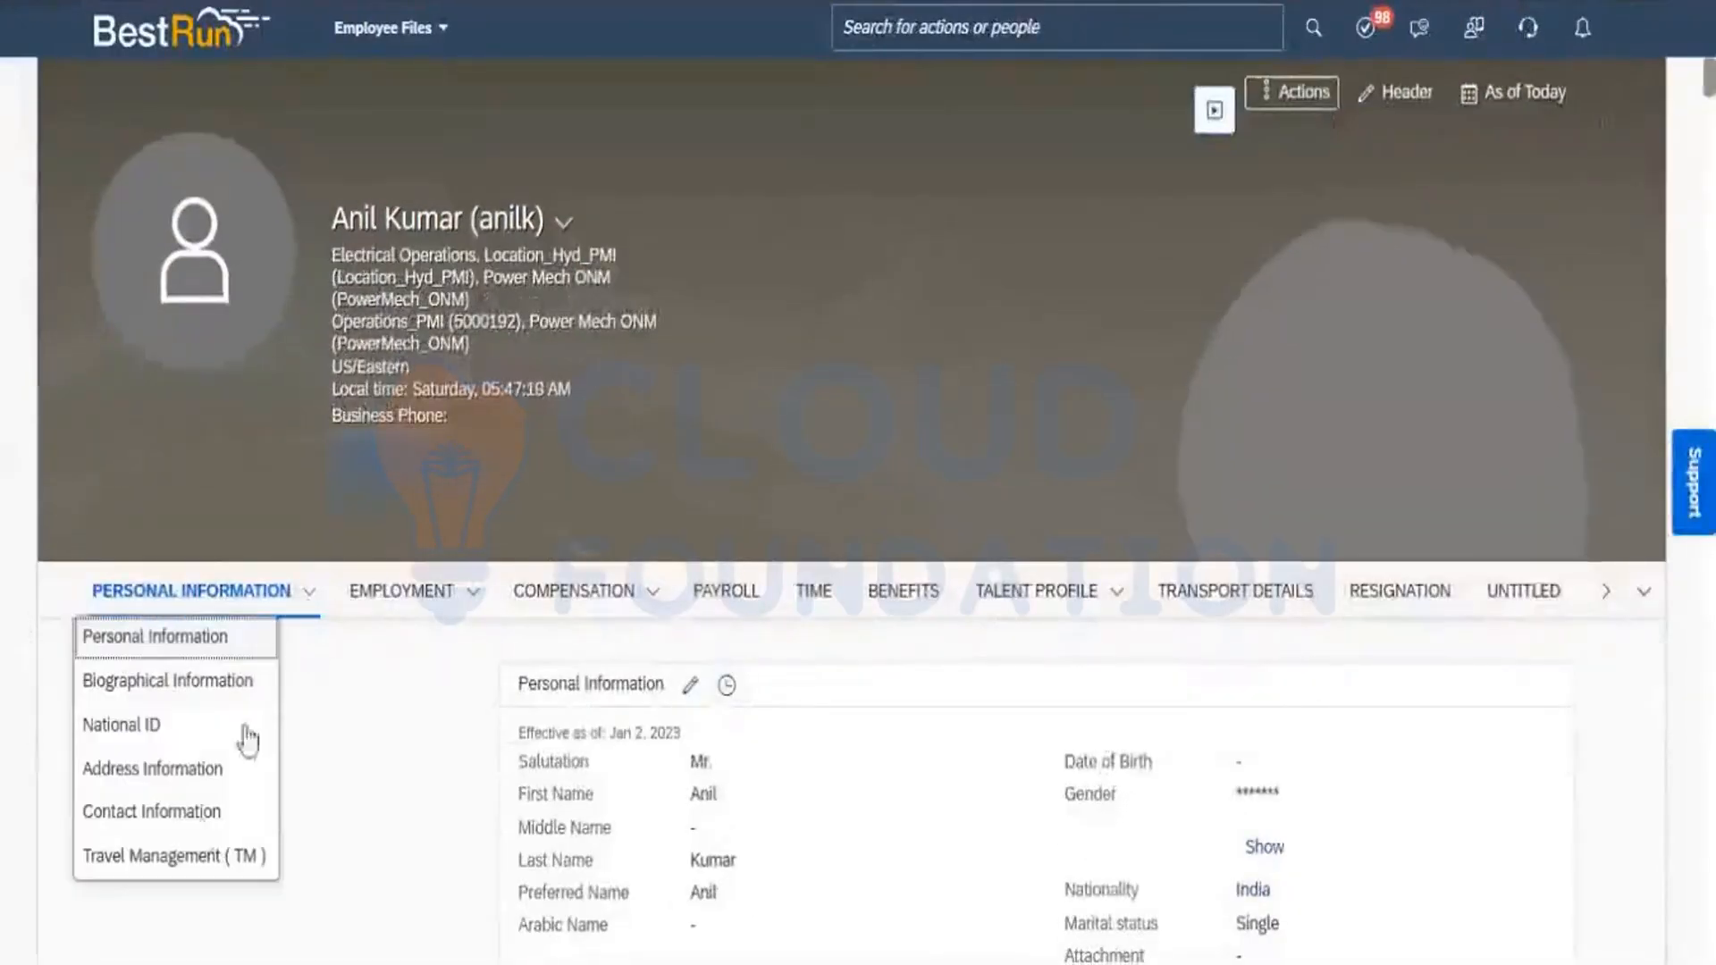
click(199, 854)
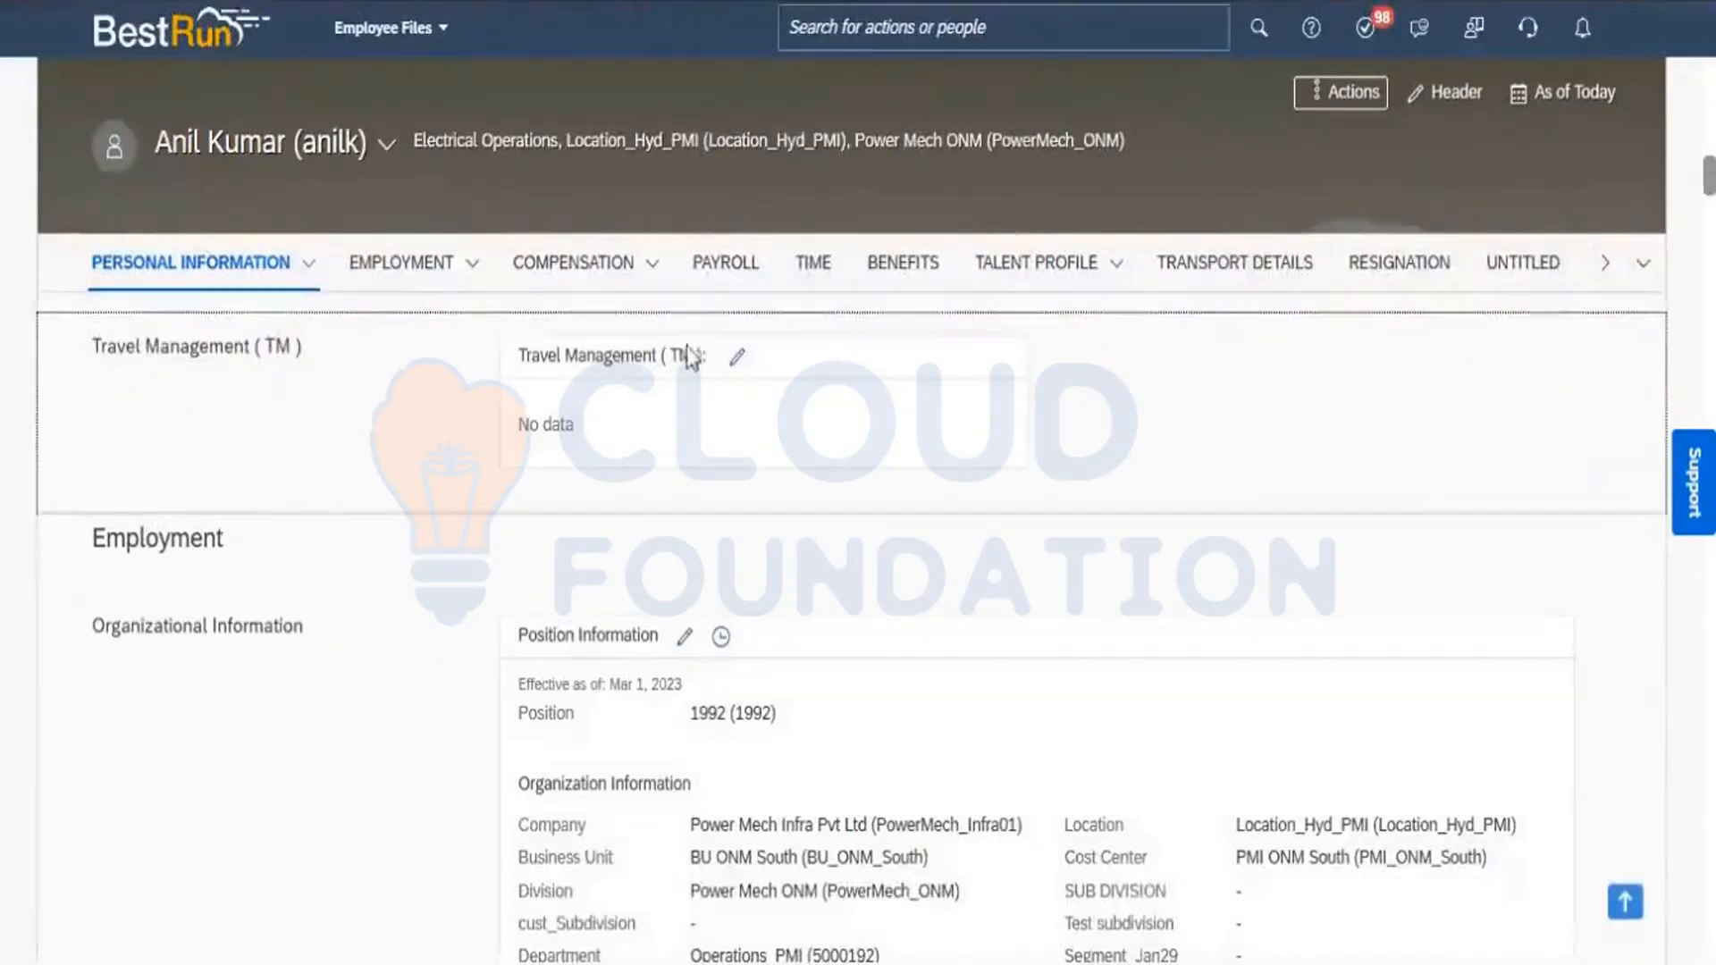
Open the Travel Management (TM) block for editing, check the choices offered for Travel Mode, and close the form without saving
click(733, 356)
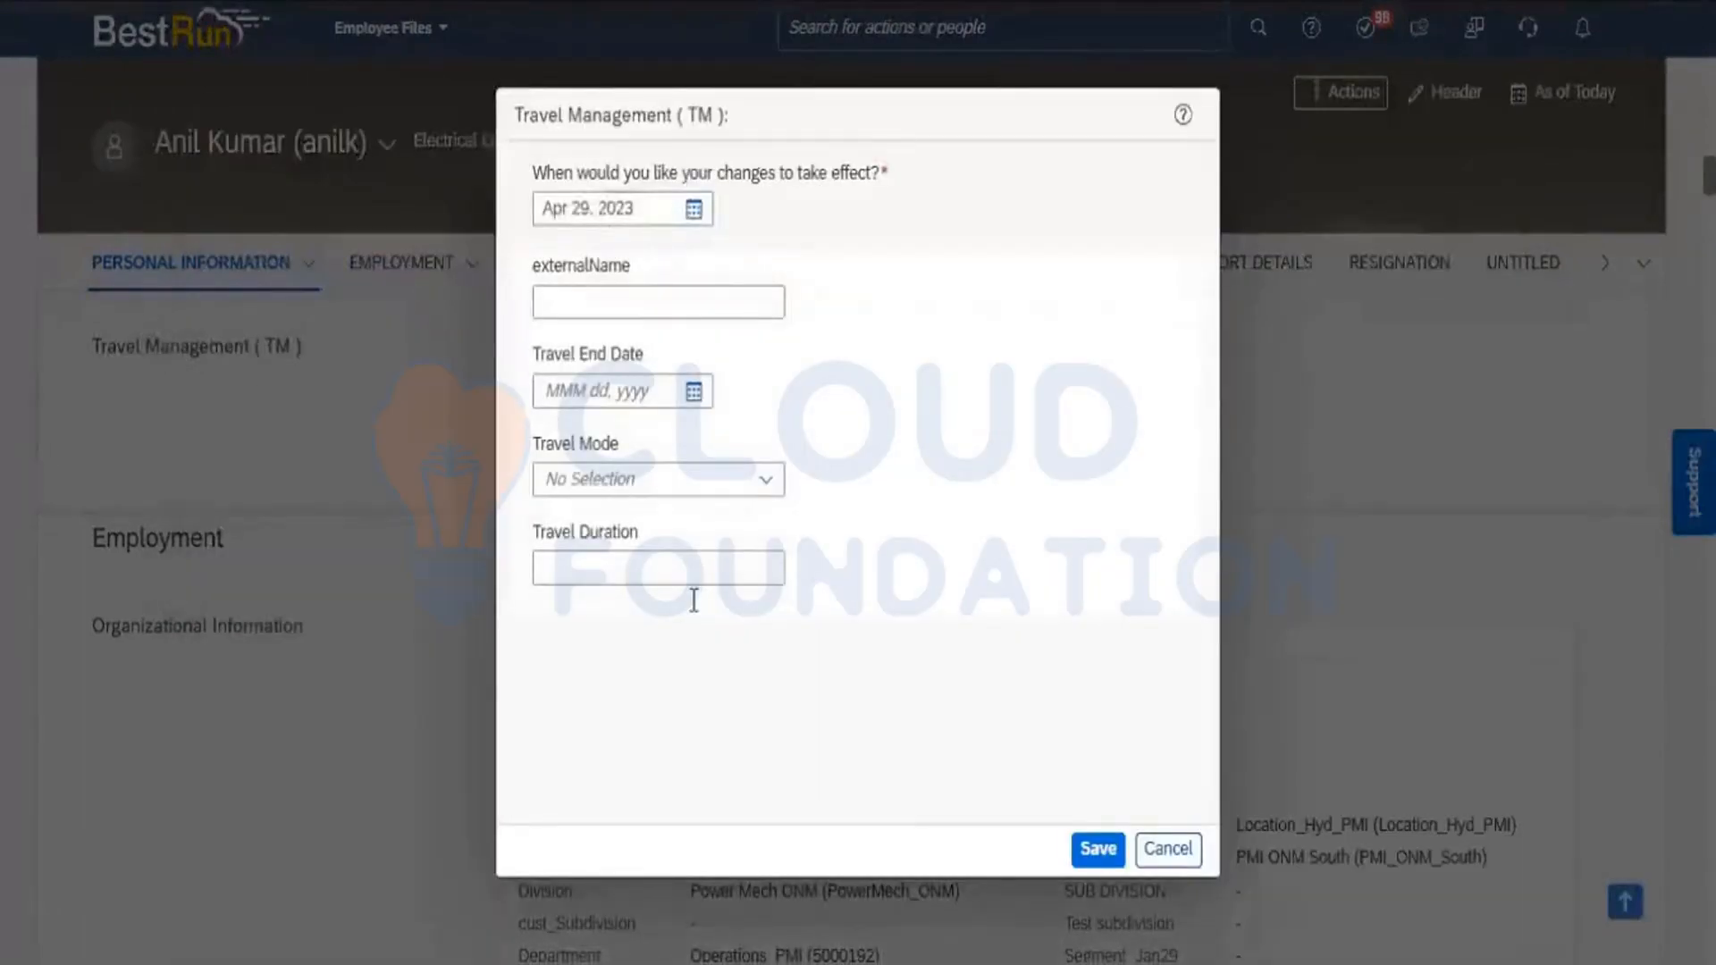
click(762, 482)
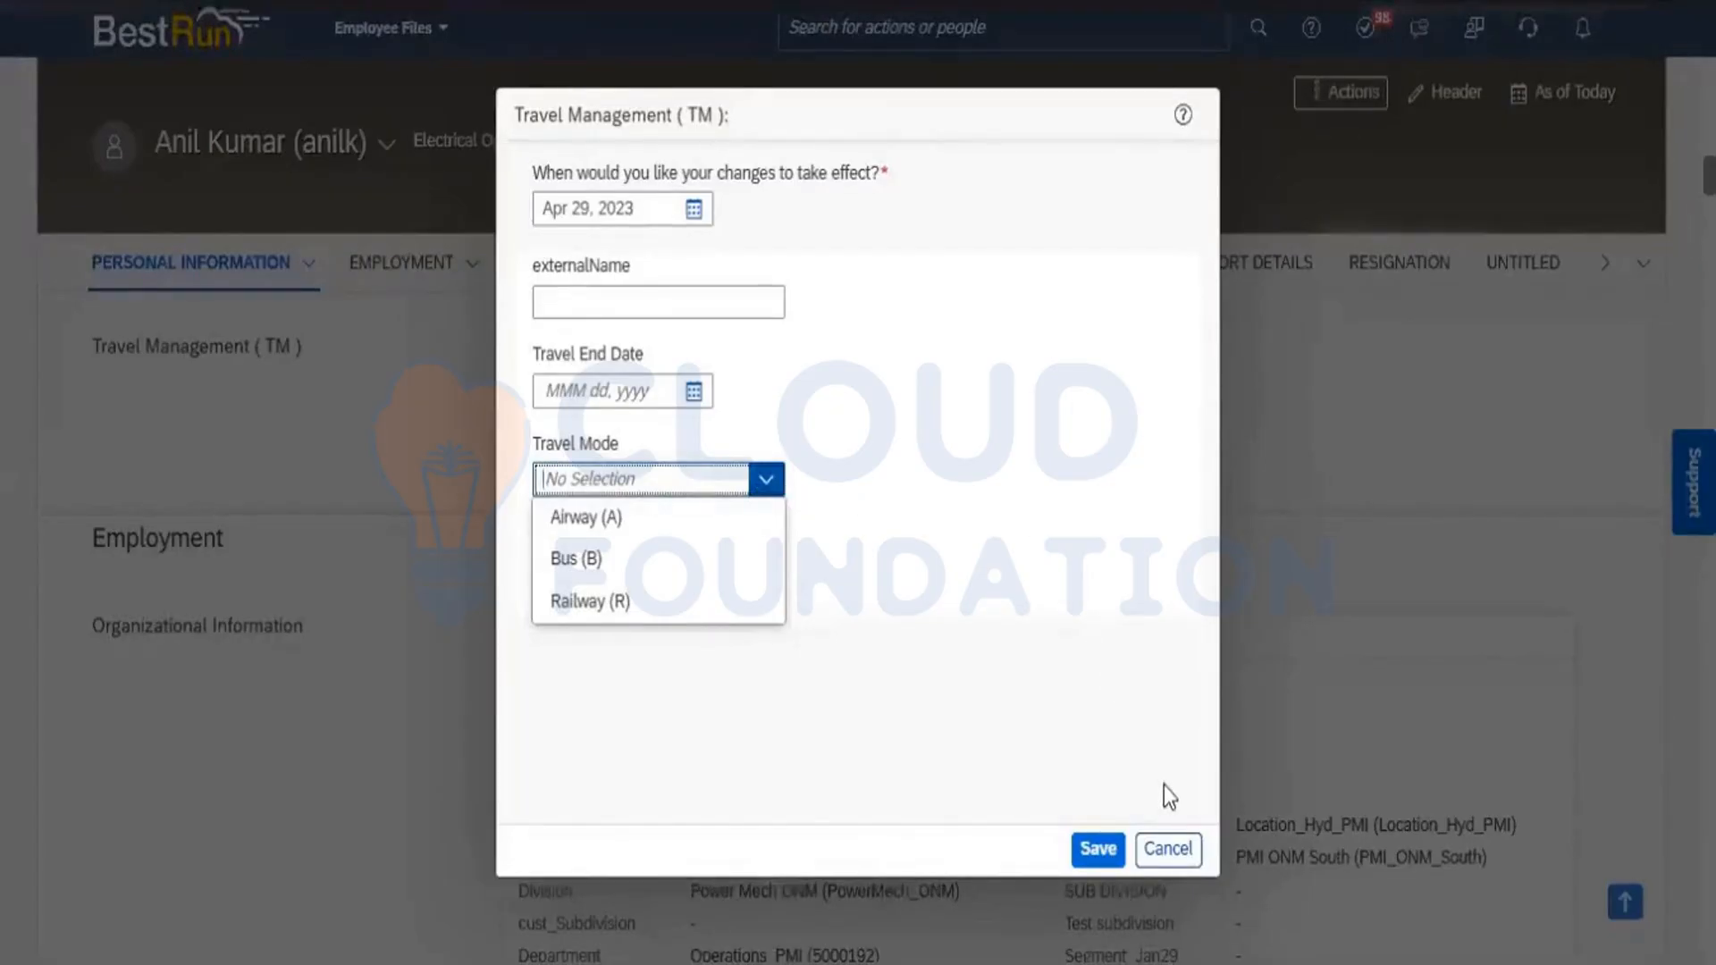
click(1192, 850)
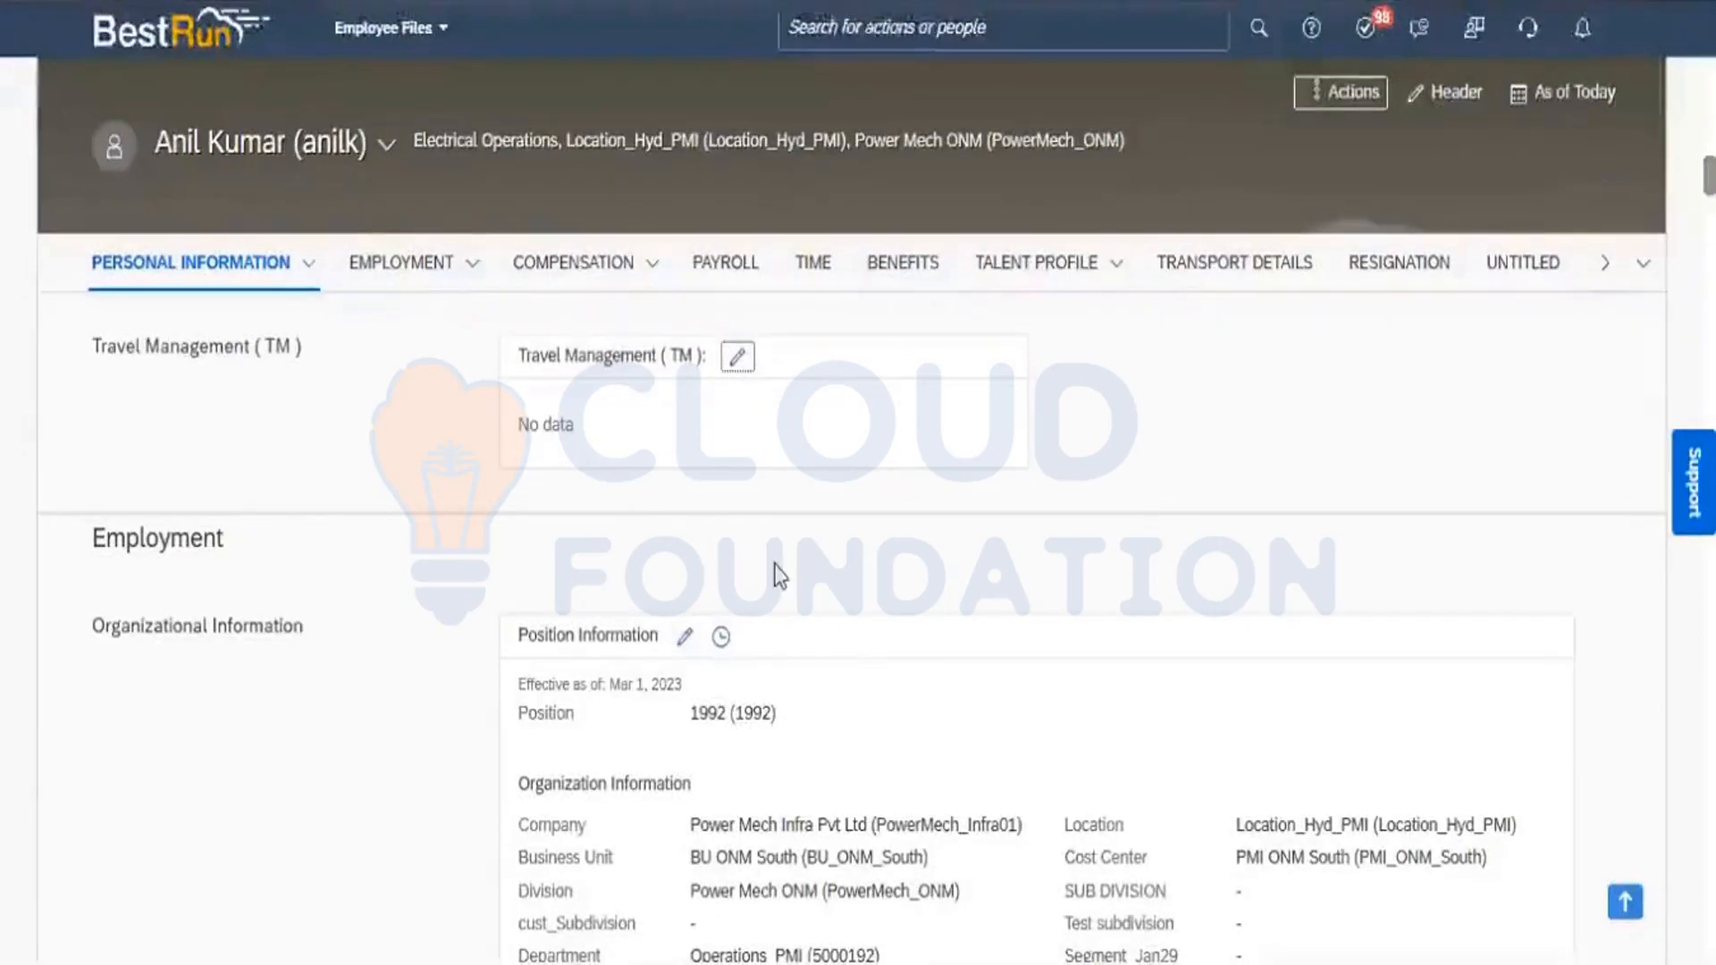